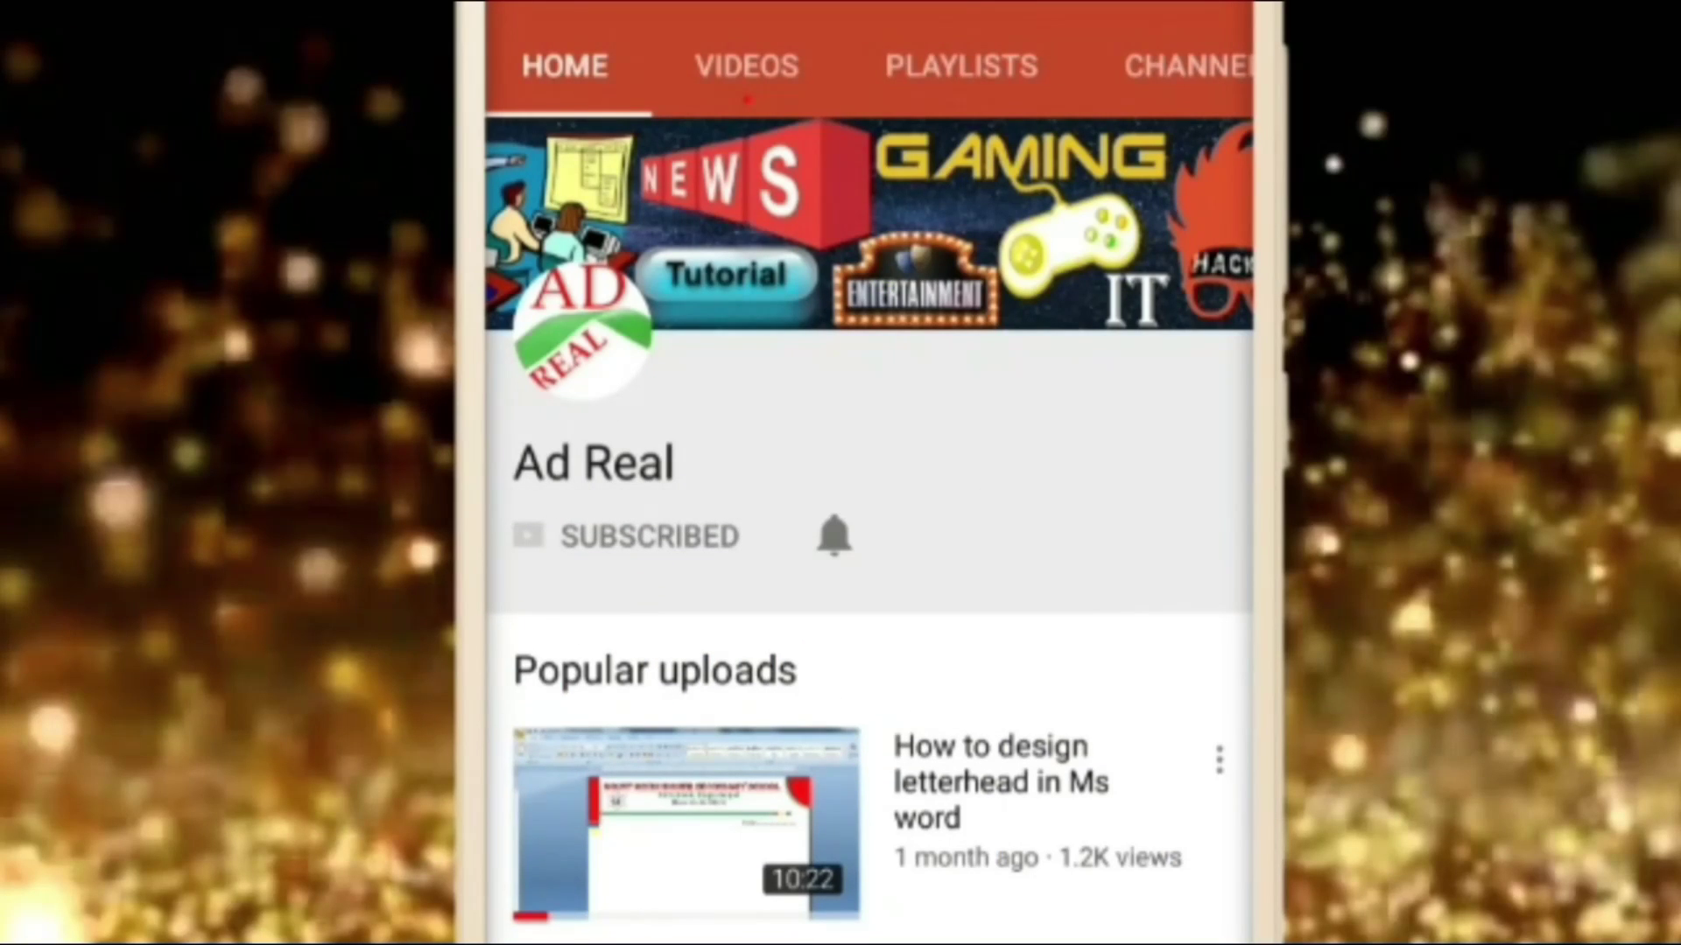
Apply Narrow margins, A5 paper size and landscape orientation to the blank page.
{"action": "left_click", "coordinate": [833, 536]}
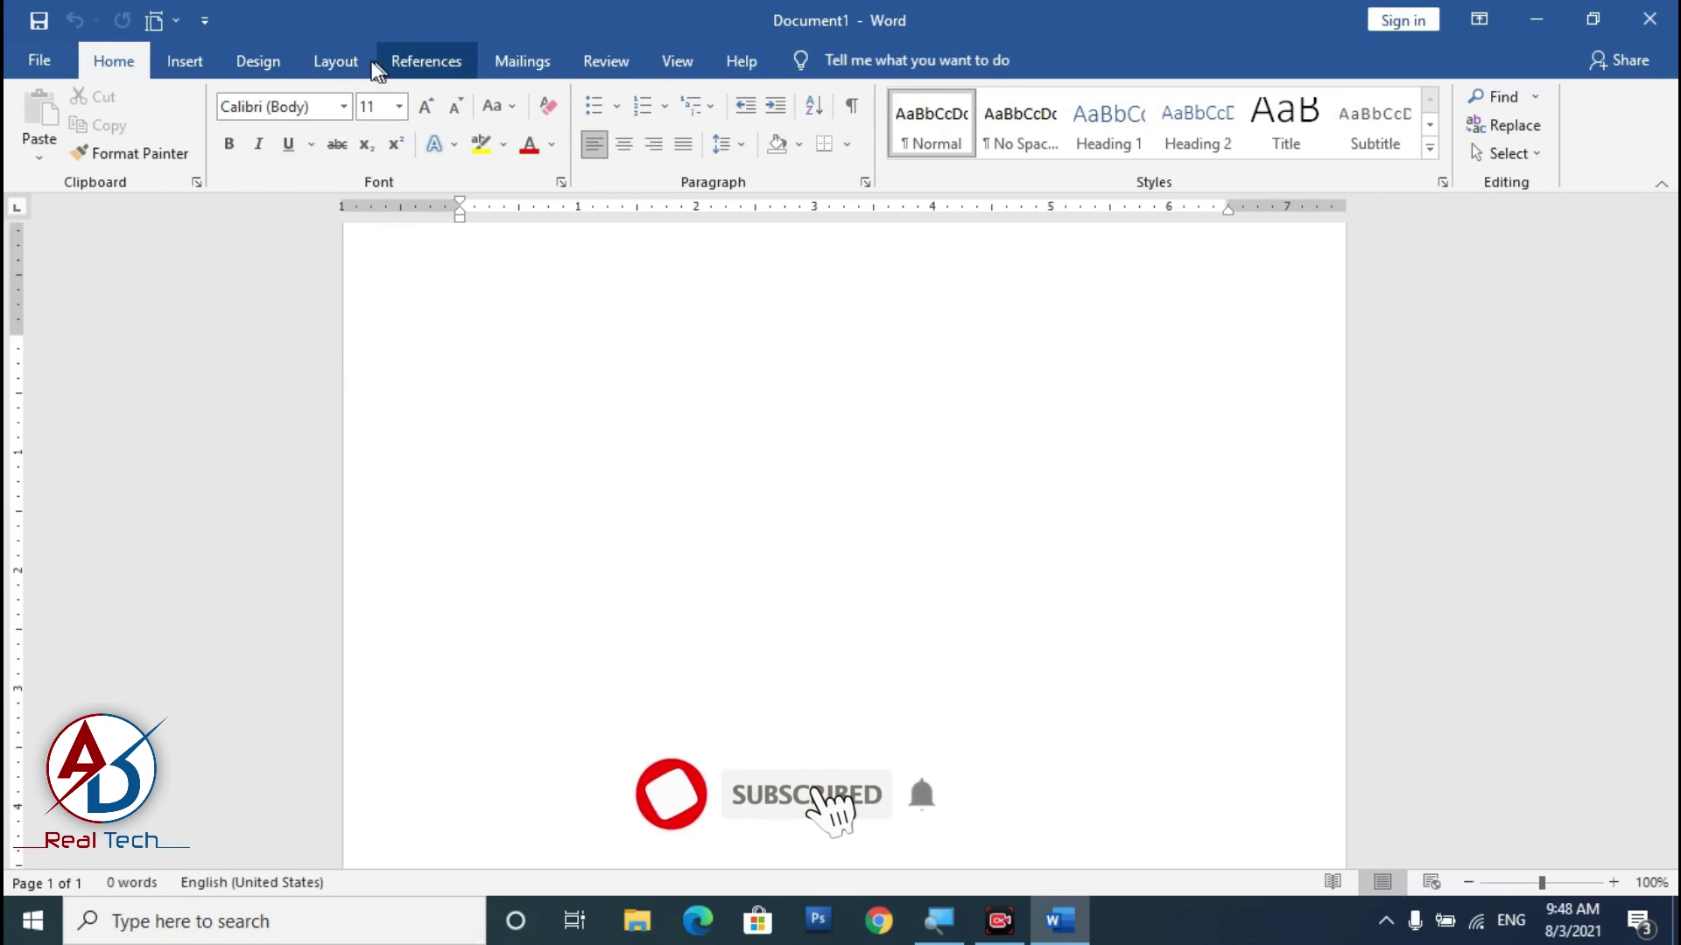
{"action": "left_click", "coordinate": [348, 66]}
{"action": "left_click", "coordinate": [39, 135]}
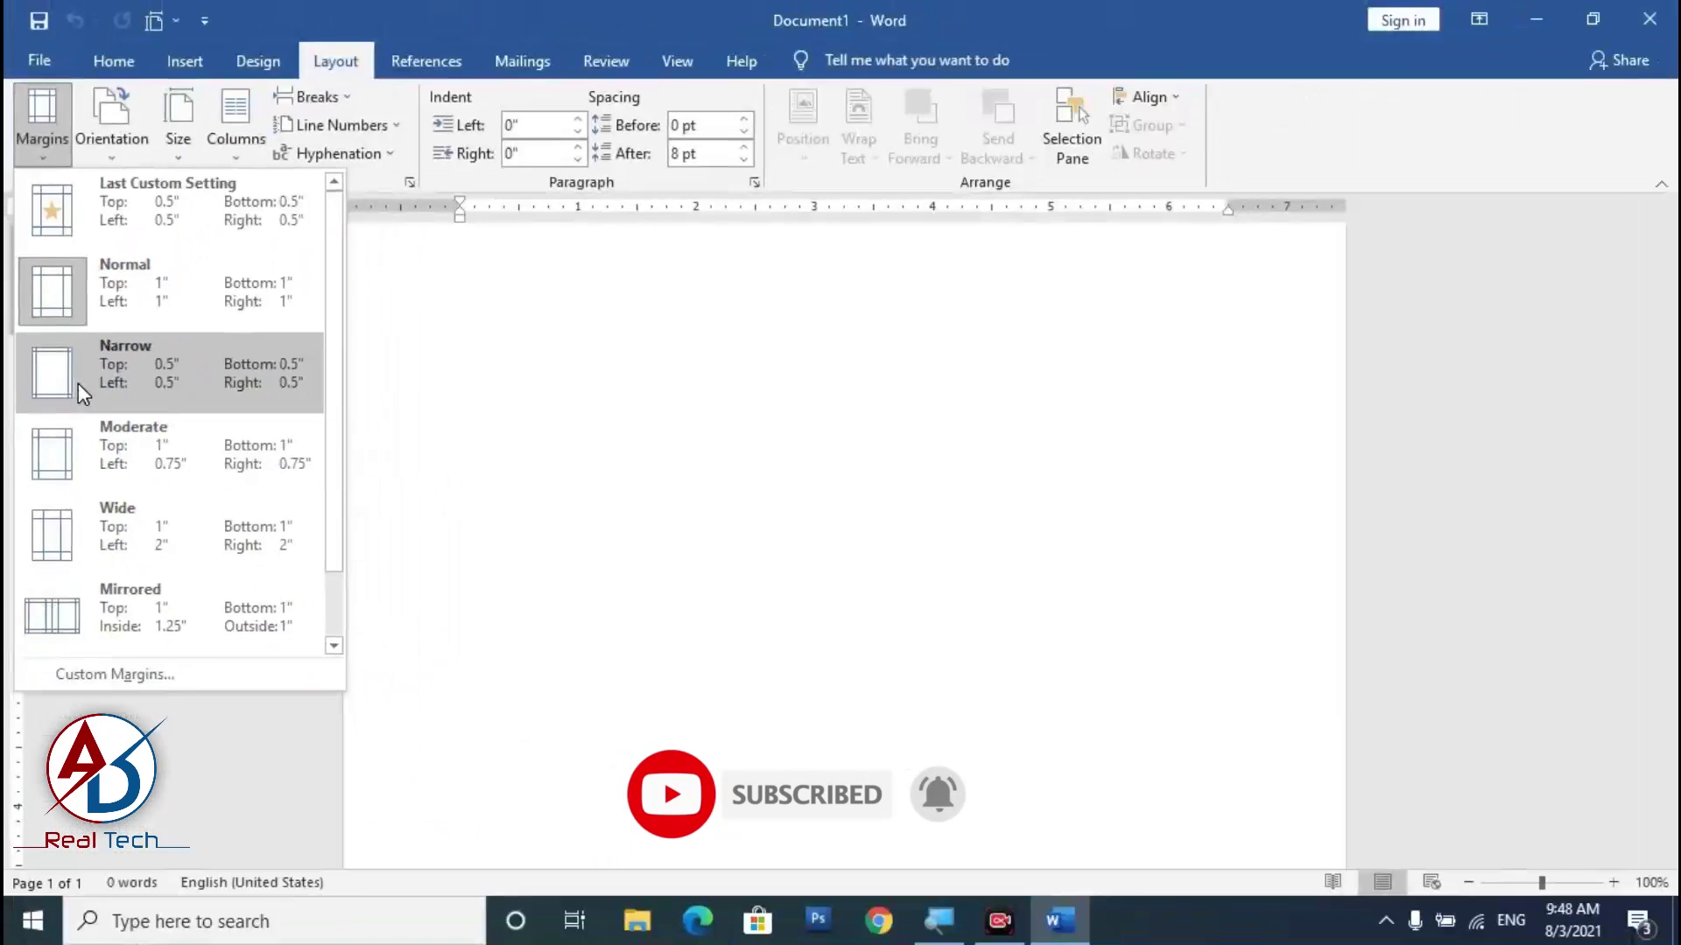
{"action": "left_click", "coordinate": [77, 381]}
{"action": "left_click", "coordinate": [178, 140]}
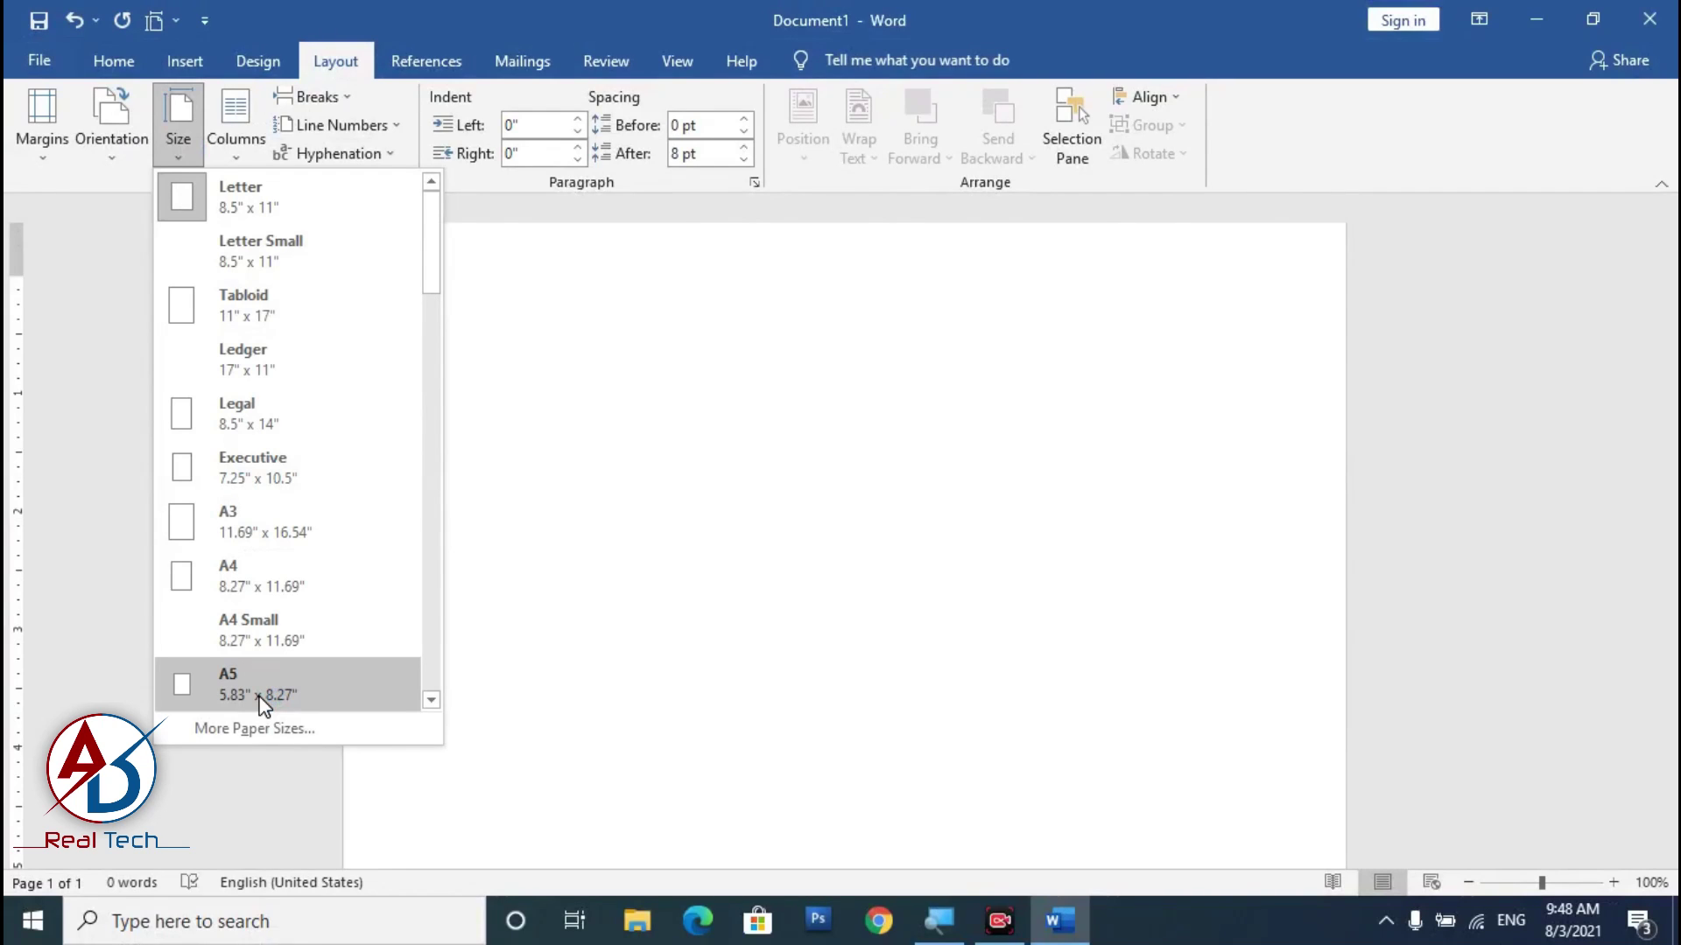
{"action": "left_click", "coordinate": [260, 697]}
{"action": "left_click", "coordinate": [120, 154]}
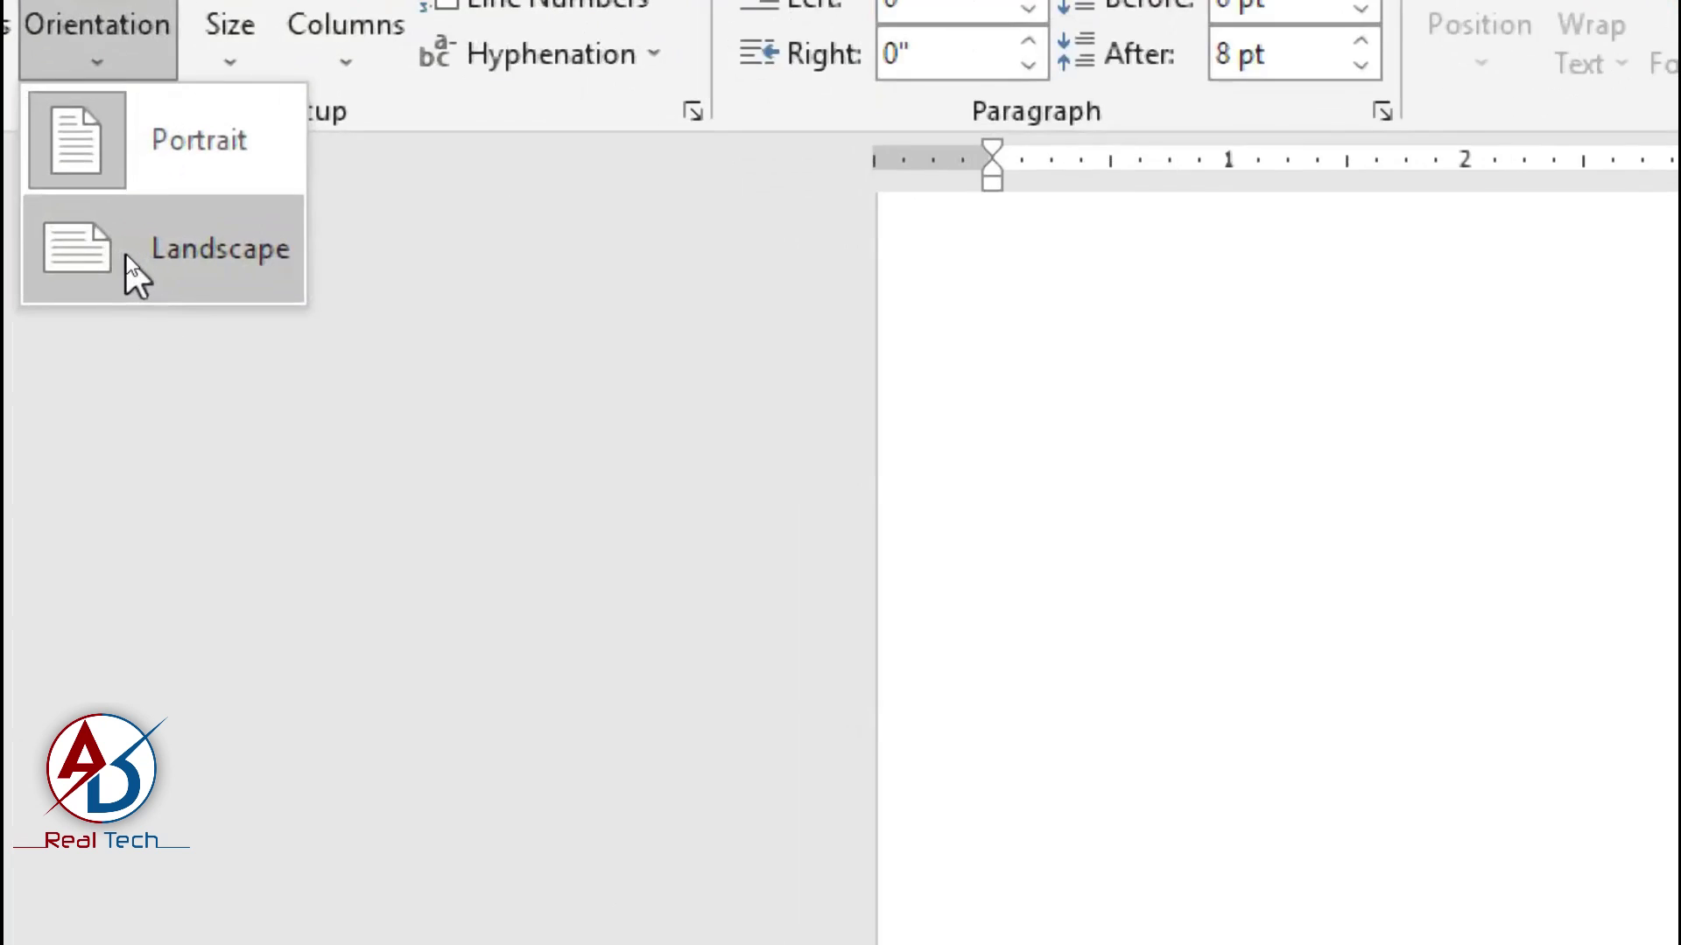
{"action": "left_click", "coordinate": [132, 252]}
{"action": "scroll", "coordinate": [841, 418], "scroll_direction": "down", "scroll_amount": 2}
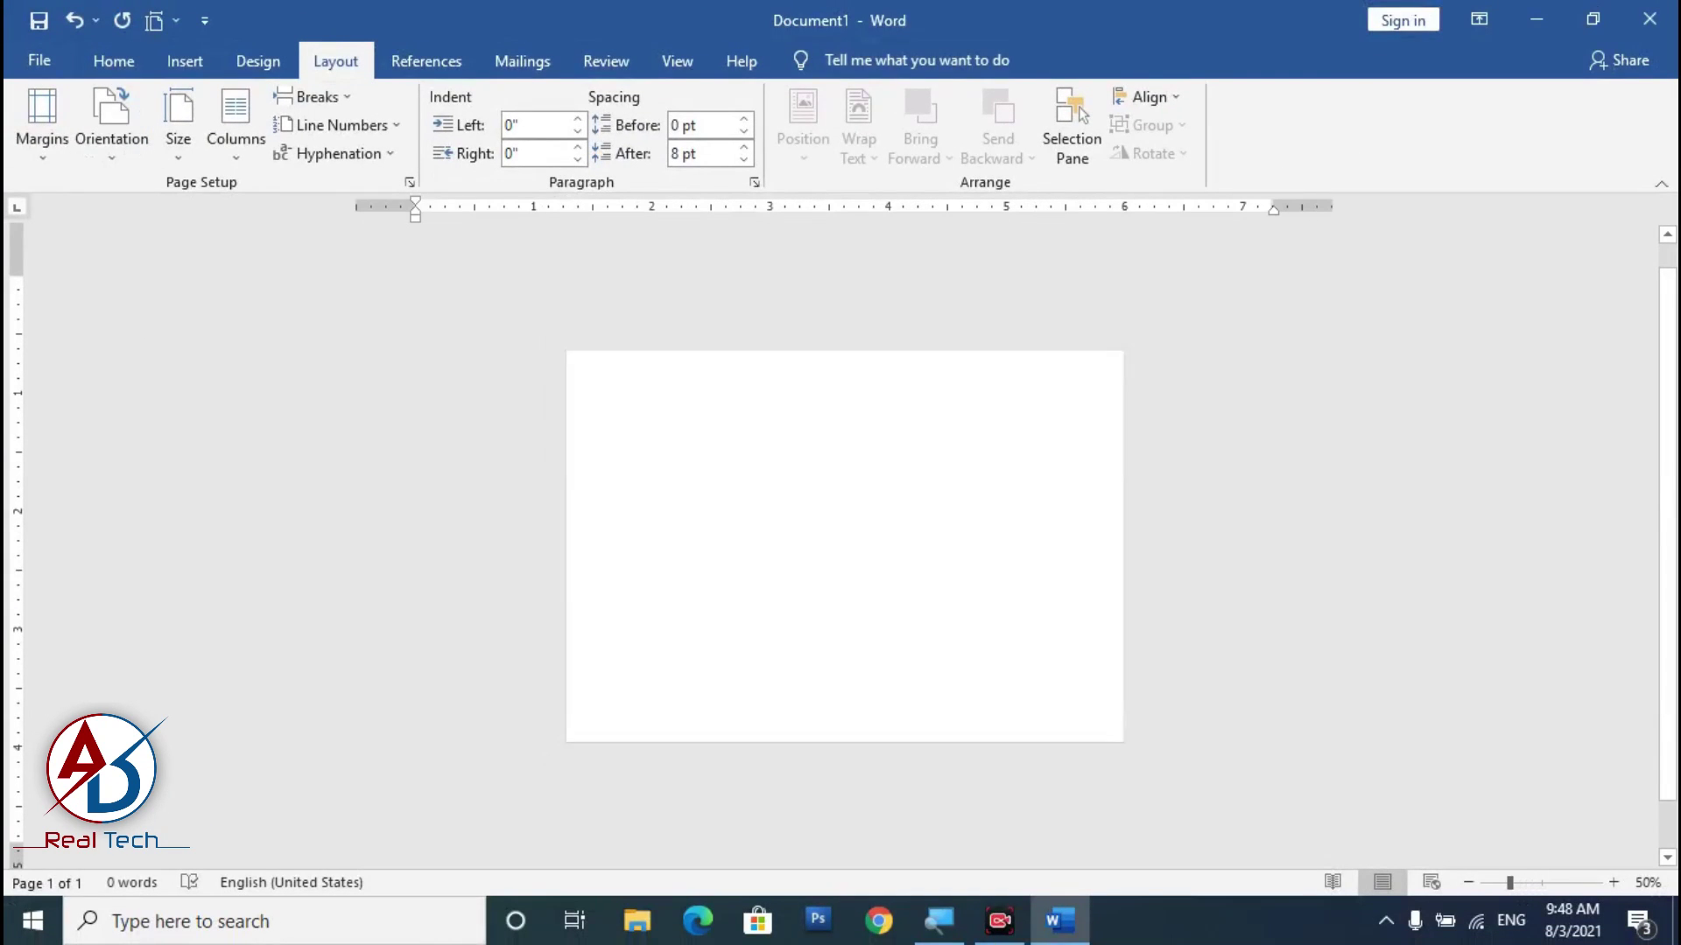
Draw a 5.84" by 3.45" blue freeform panel on the left, slanting down toward the bottom.
{"action": "left_click", "coordinate": [197, 70]}
{"action": "left_click", "coordinate": [339, 103]}
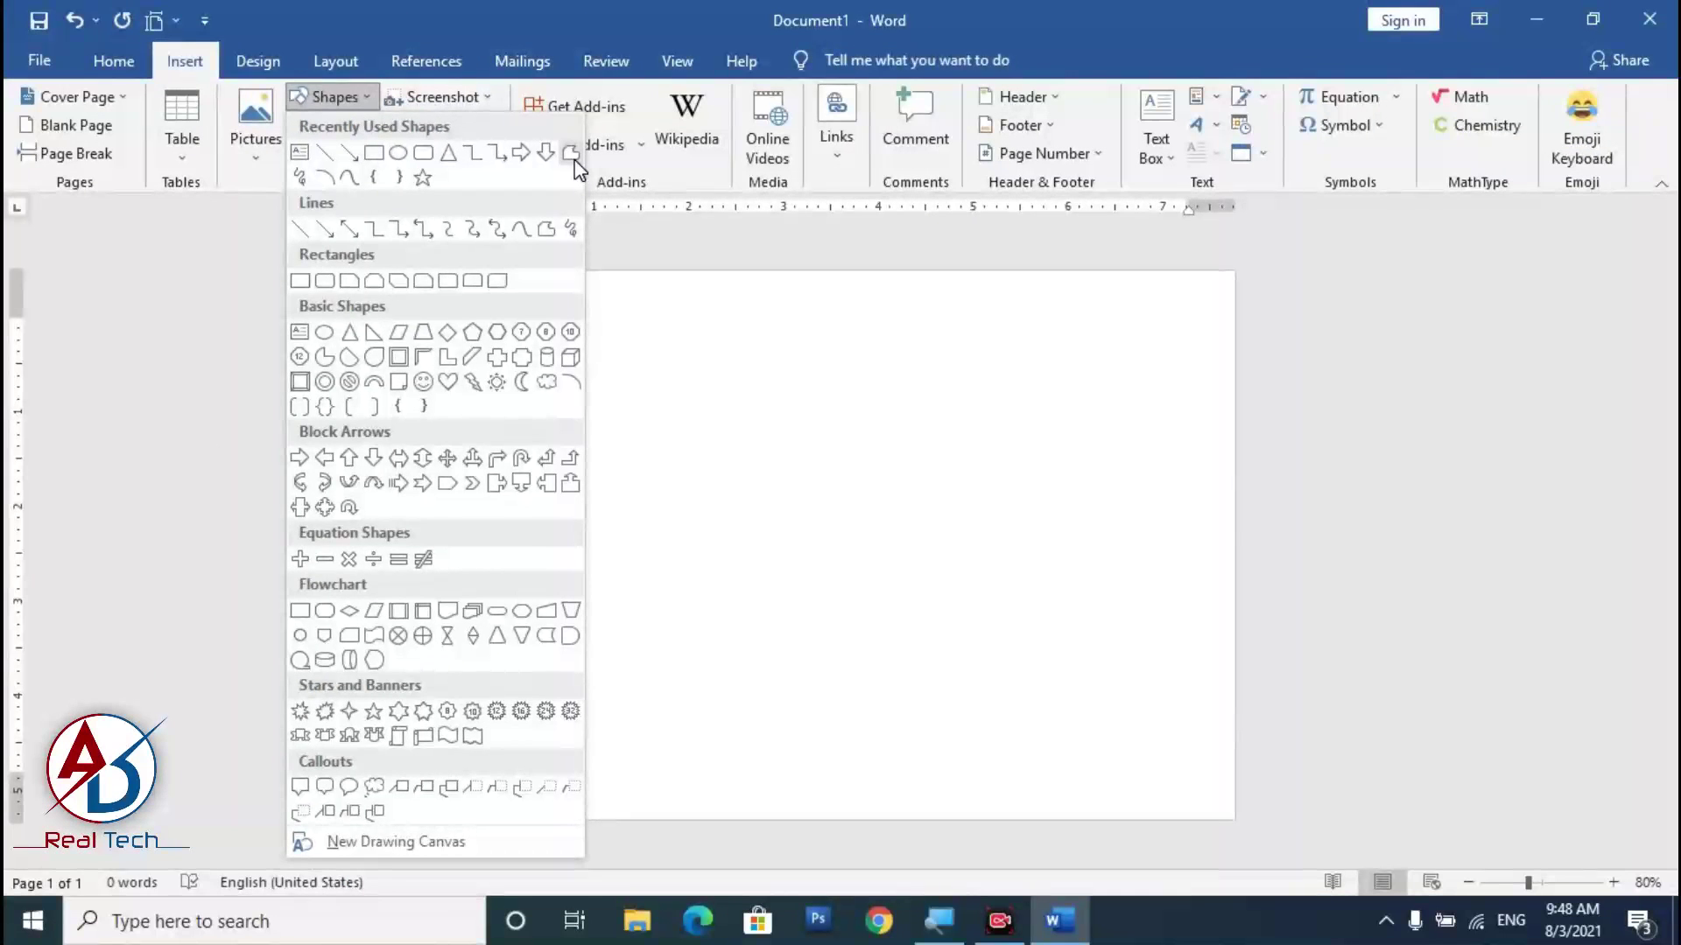
{"action": "left_click", "coordinate": [572, 155]}
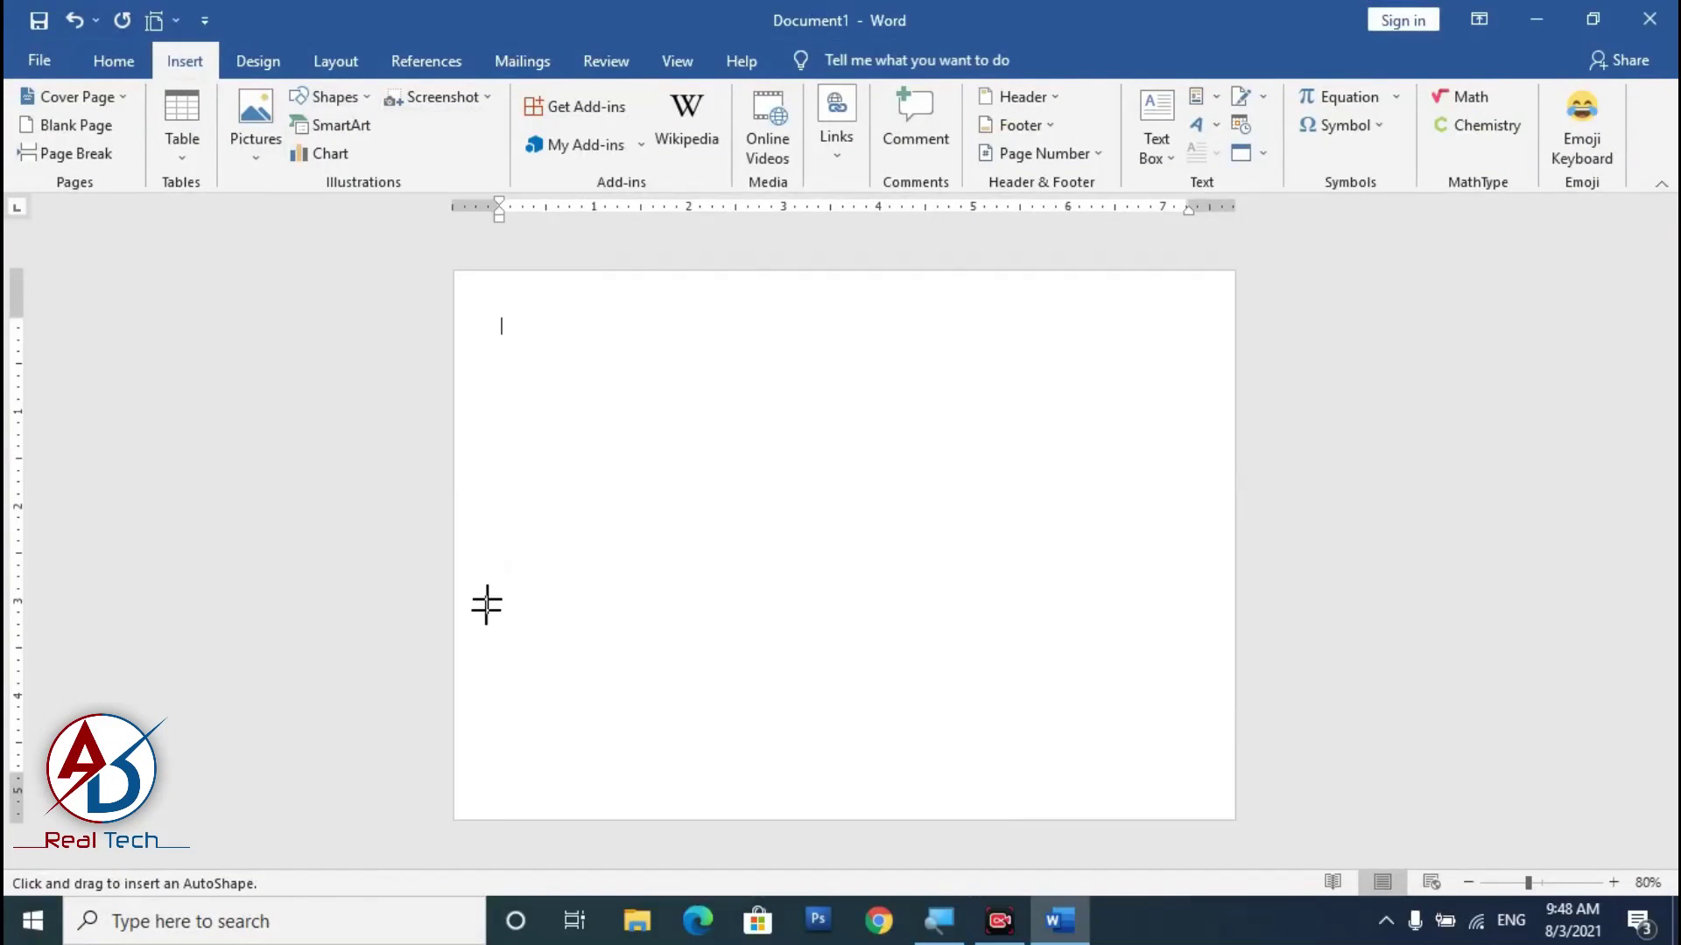
{"action": "mouse_move", "coordinate": [457, 814]}
{"action": "left_mouse_down"}
{"action": "mouse_move", "coordinate": [469, 442]}
{"action": "mouse_move", "coordinate": [455, 278]}
{"action": "mouse_move", "coordinate": [709, 269]}
{"action": "mouse_move", "coordinate": [792, 338]}
{"action": "mouse_move", "coordinate": [792, 510]}
{"action": "left_mouse_up"}
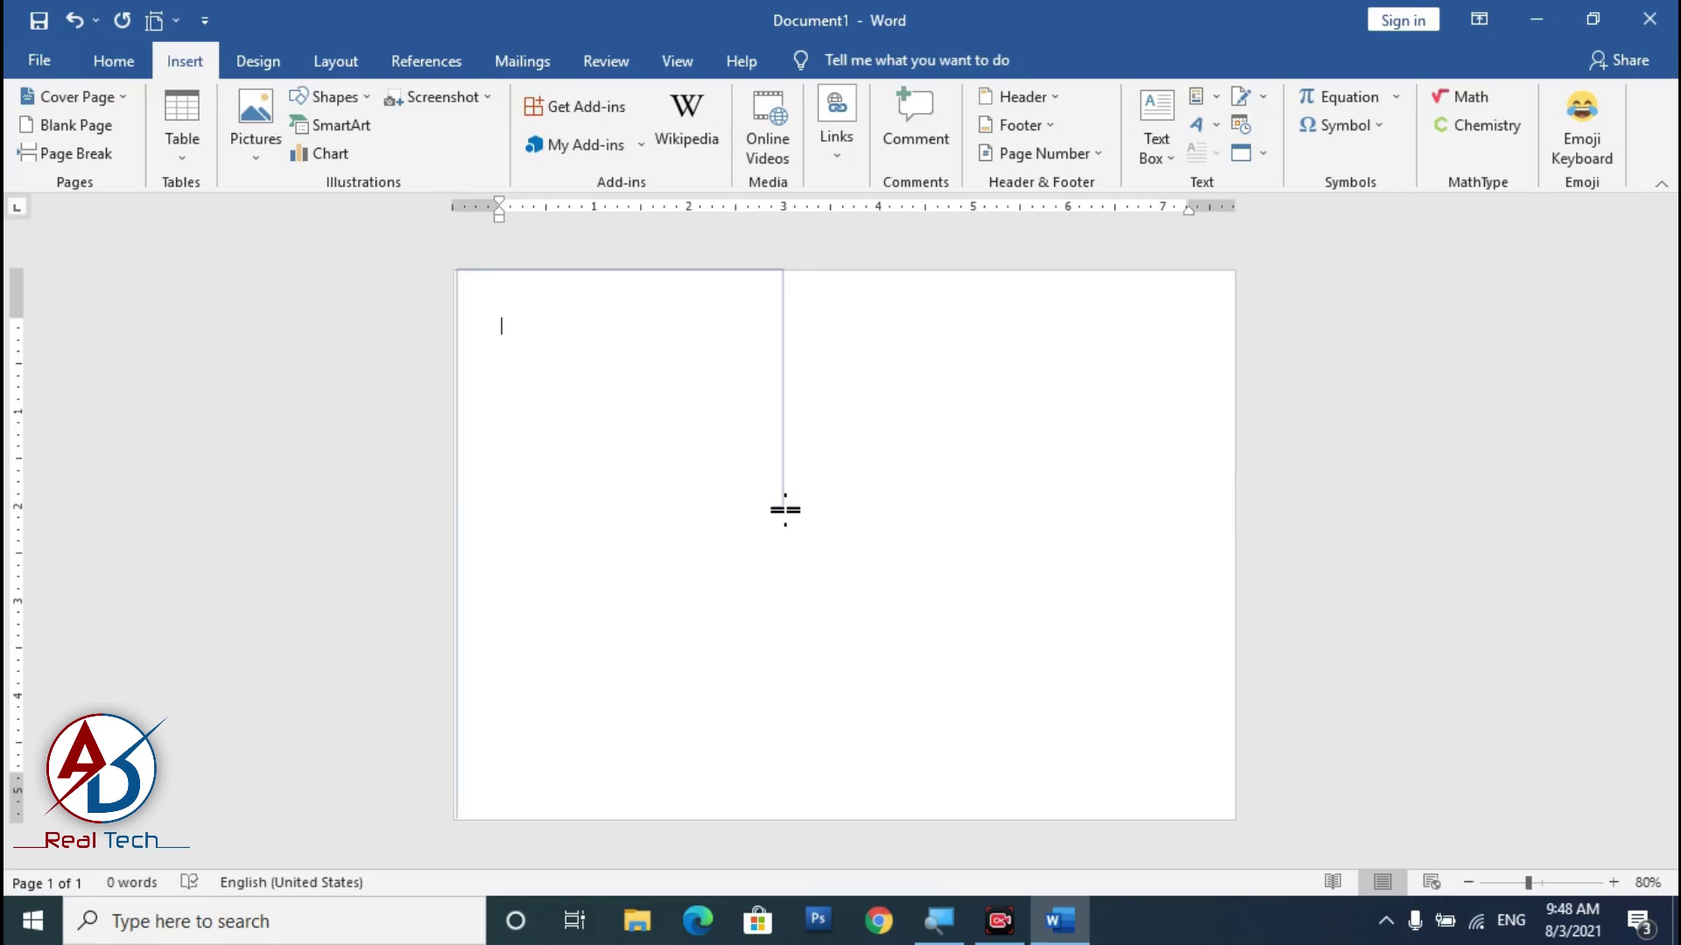
{"action": "mouse_move", "coordinate": [783, 534]}
{"action": "left_mouse_down"}
{"action": "mouse_move", "coordinate": [570, 829]}
{"action": "mouse_move", "coordinate": [609, 822]}
{"action": "mouse_move", "coordinate": [459, 821]}
{"action": "left_mouse_up"}
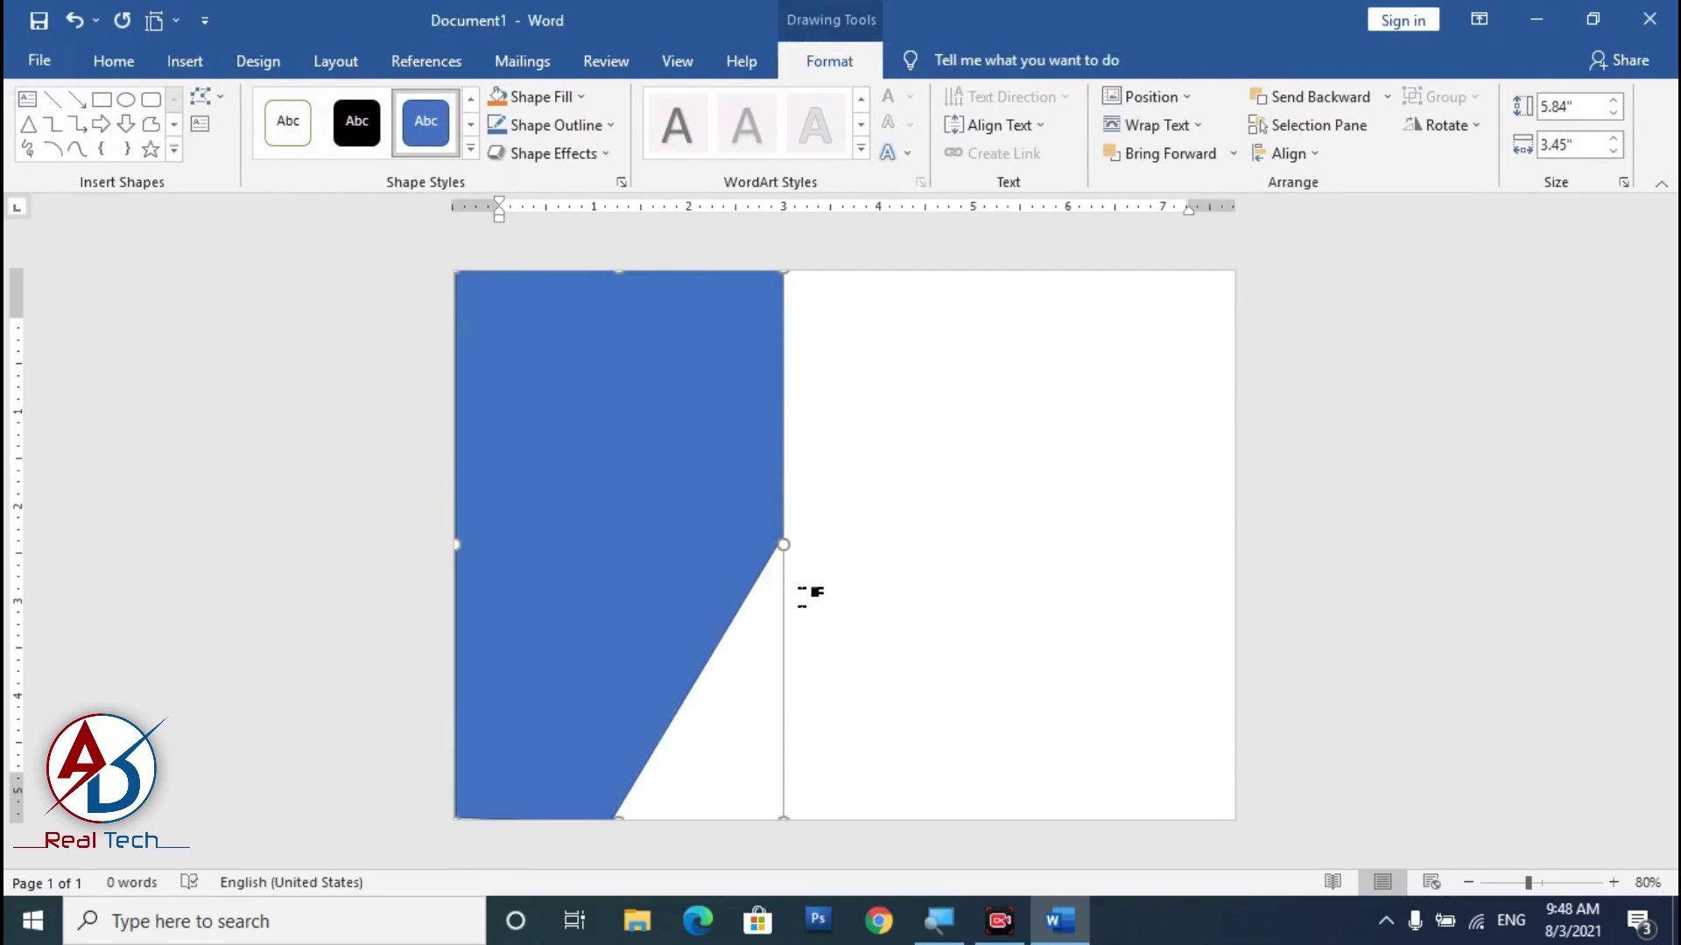
Set the blue panel's outline to No Outline.
{"action": "left_click", "coordinate": [565, 127]}
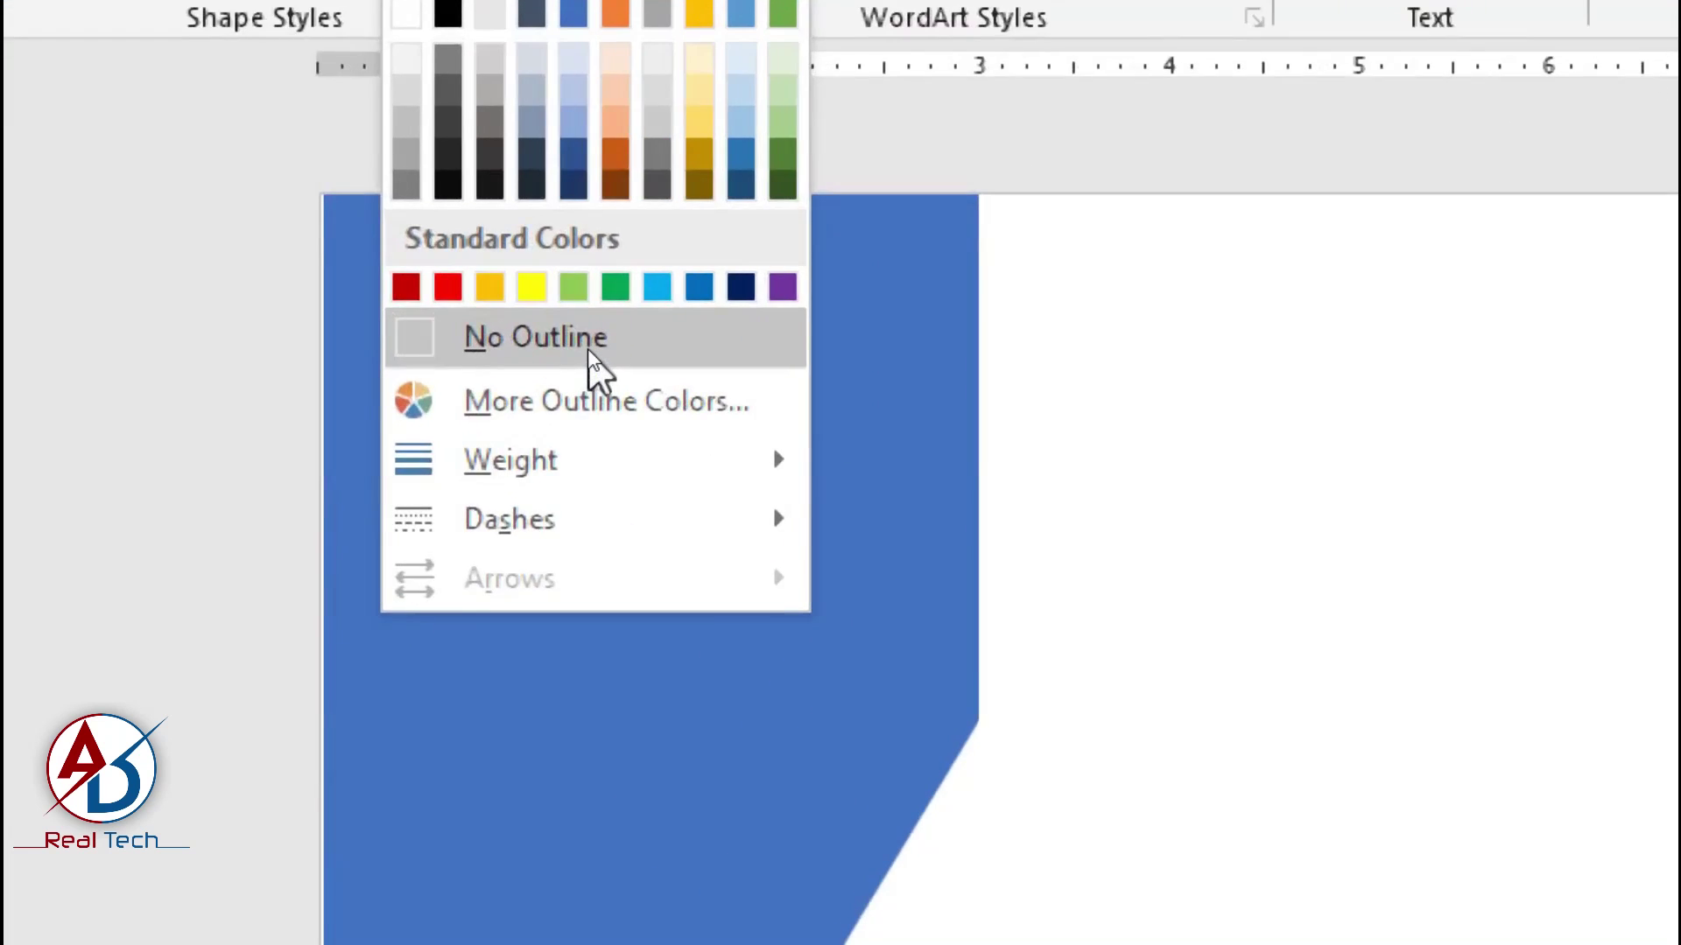
{"action": "left_click", "coordinate": [587, 348]}
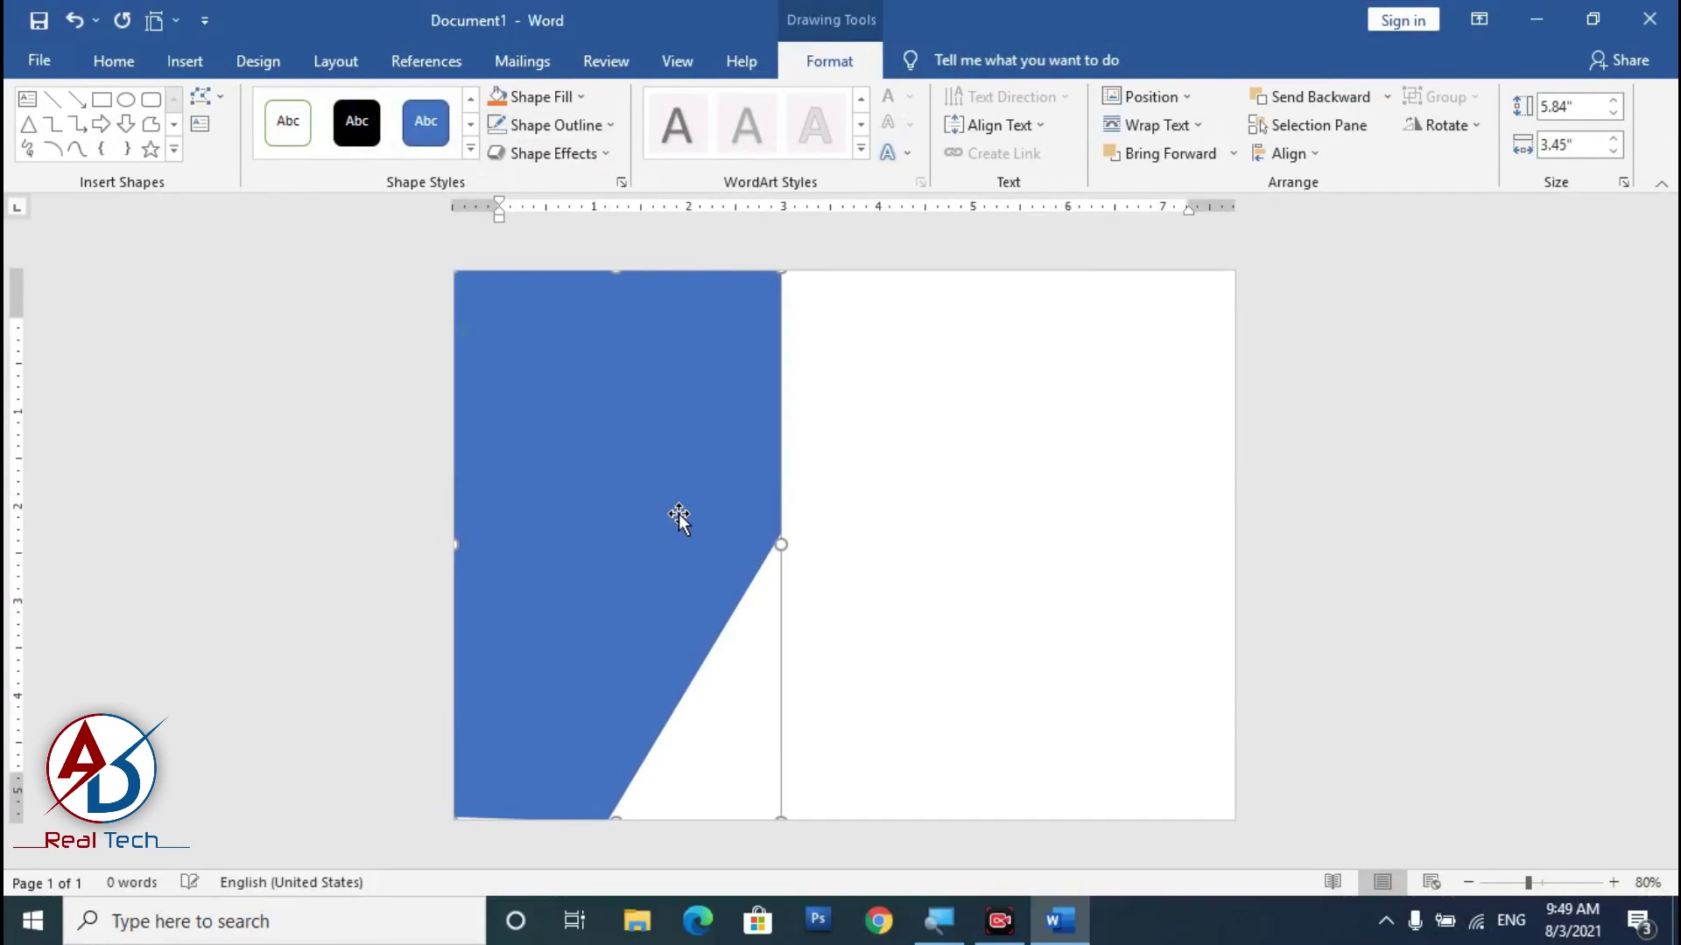
{"action": "scroll", "coordinate": [705, 602], "scroll_direction": "up", "scroll_amount": 5}
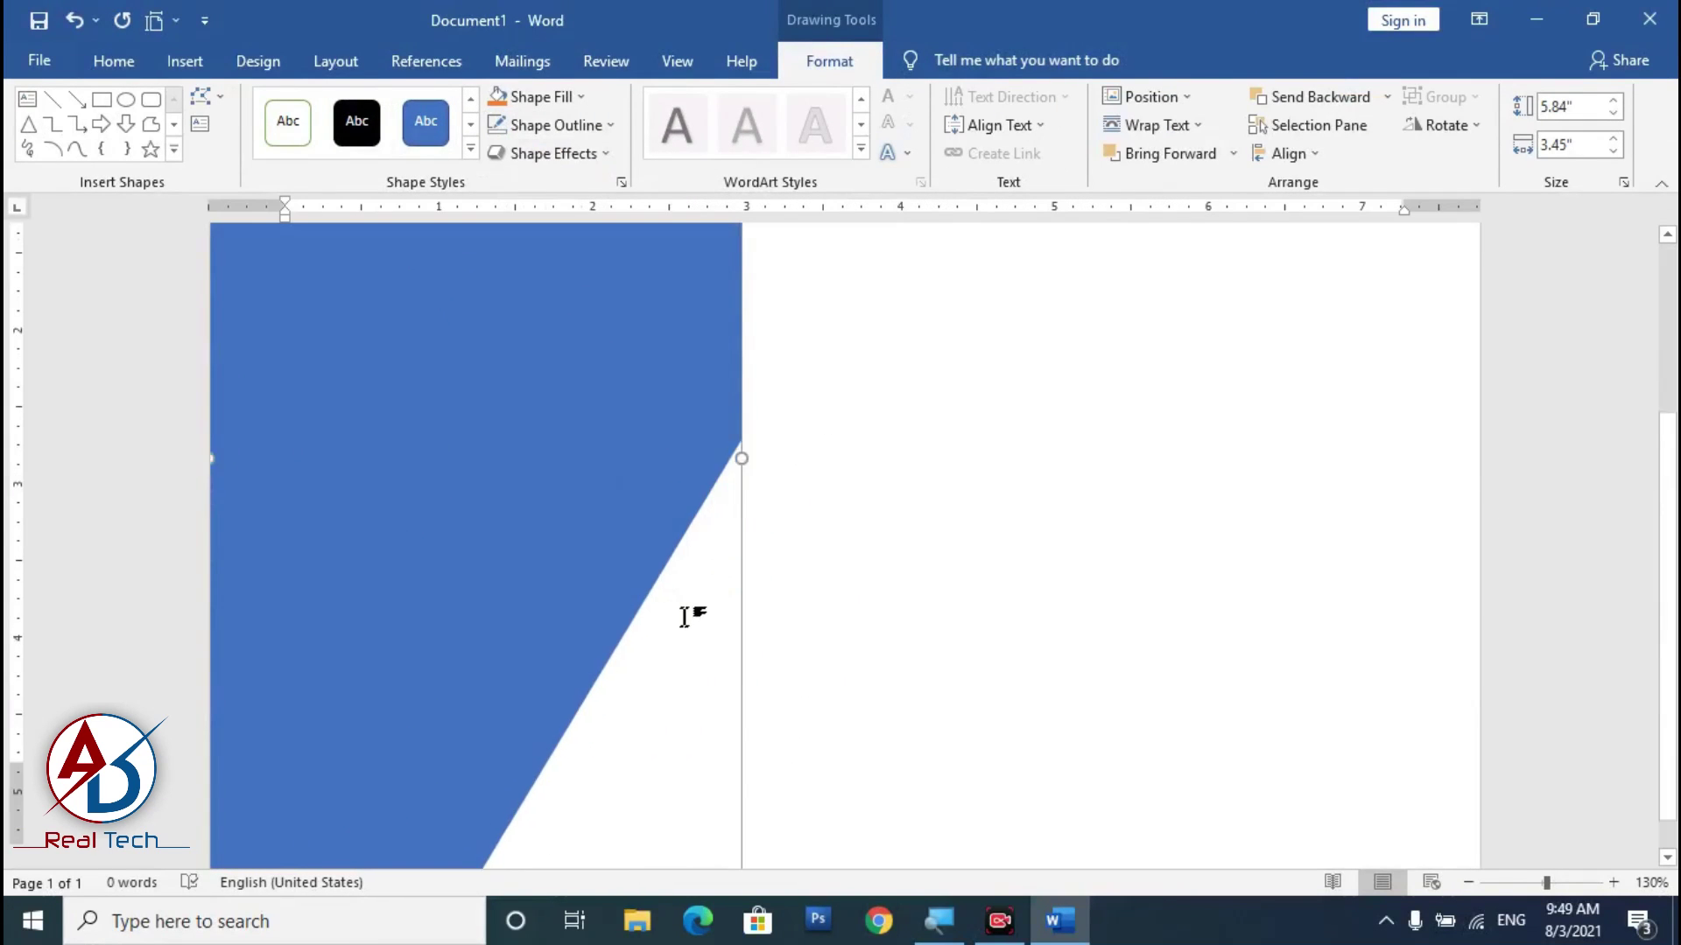
Edit the panel's points so its bottom edge runs straight along the page bottom.
{"action": "left_click", "coordinate": [203, 96]}
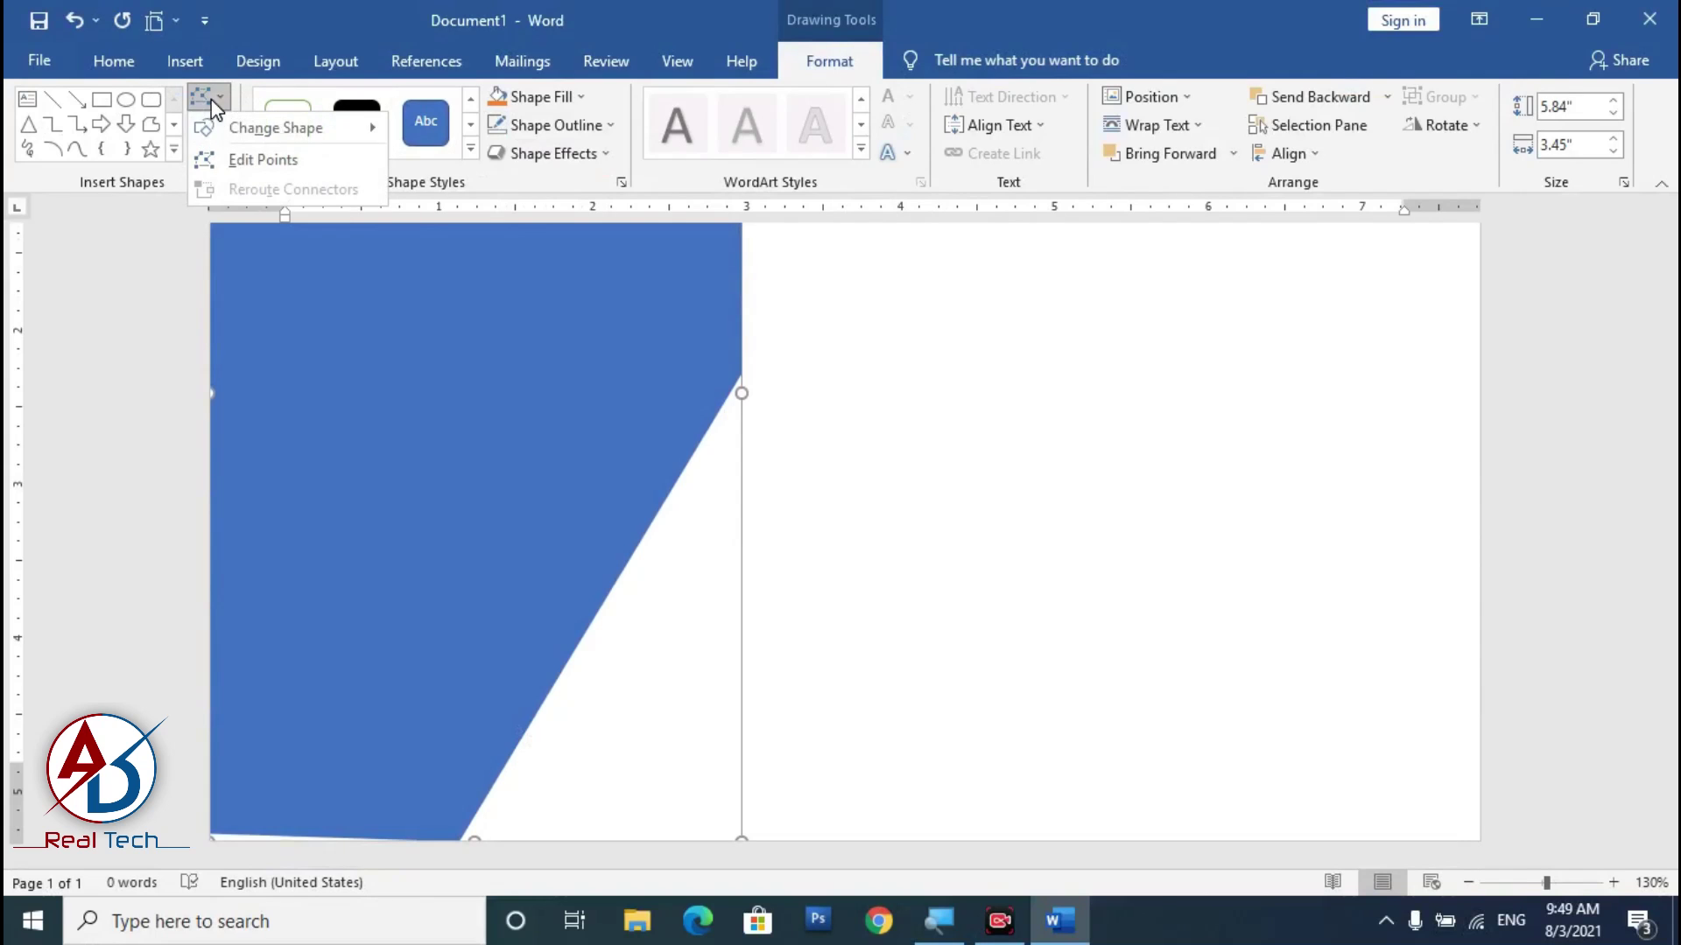
{"action": "left_click", "coordinate": [249, 158]}
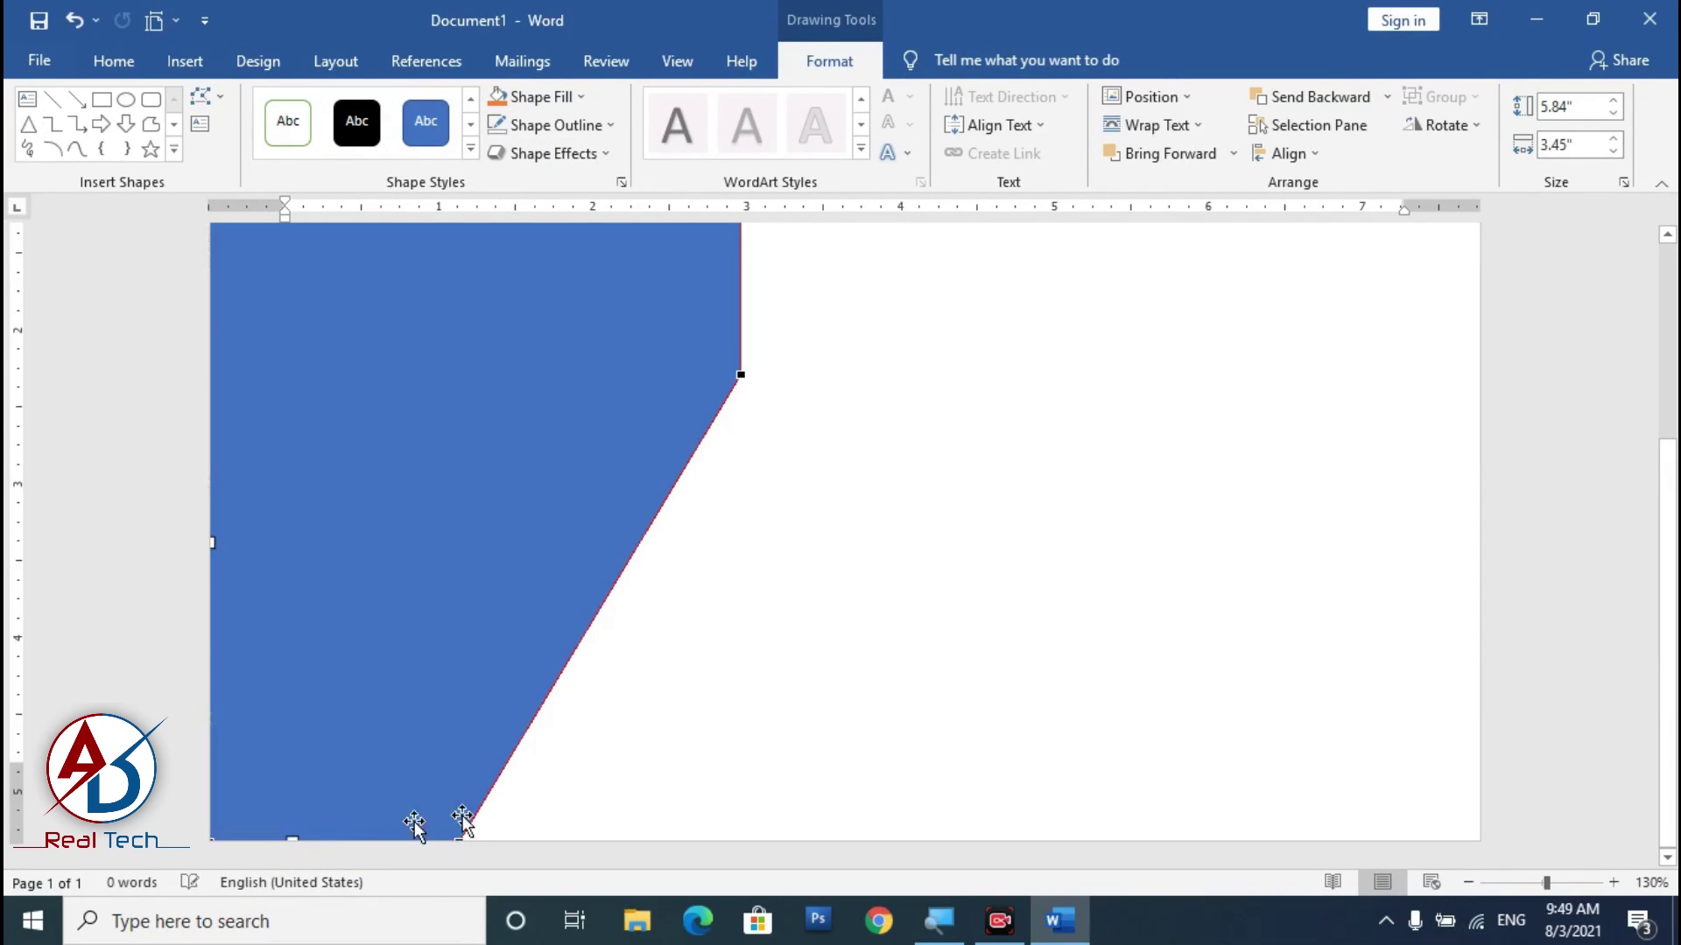
{"action": "left_click", "coordinate": [691, 694]}
{"action": "scroll", "coordinate": [692, 694], "scroll_direction": "down", "scroll_amount": 4}
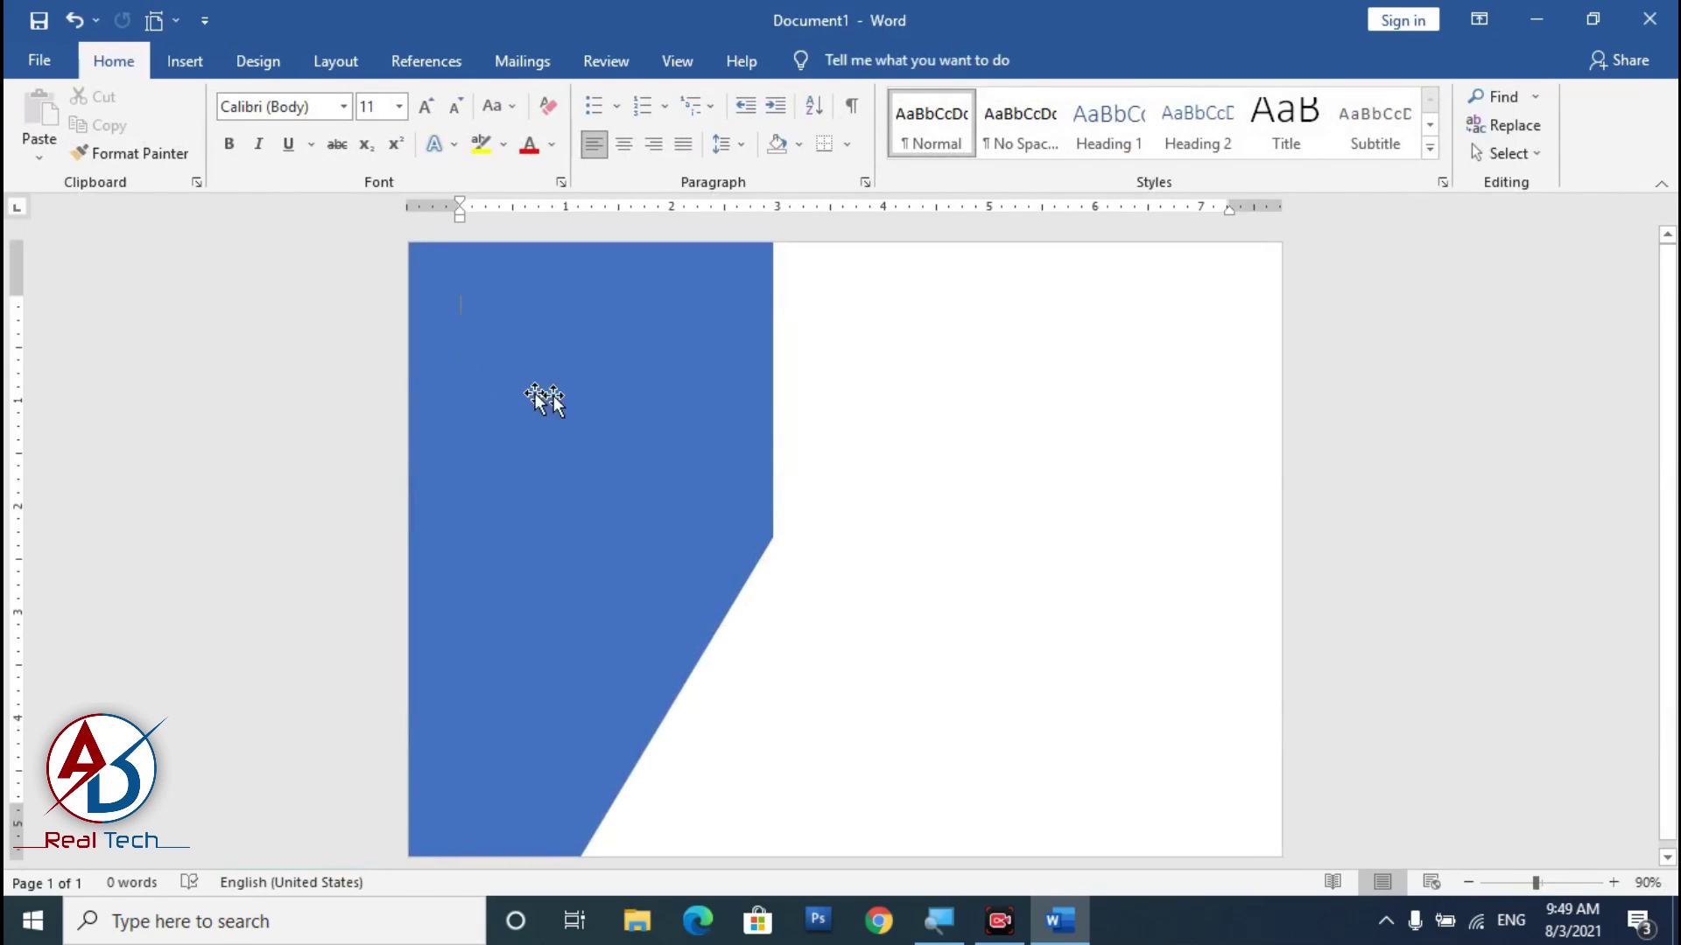
Choose a picture fill from a file for the blue panel.
{"action": "left_click", "coordinate": [488, 345]}
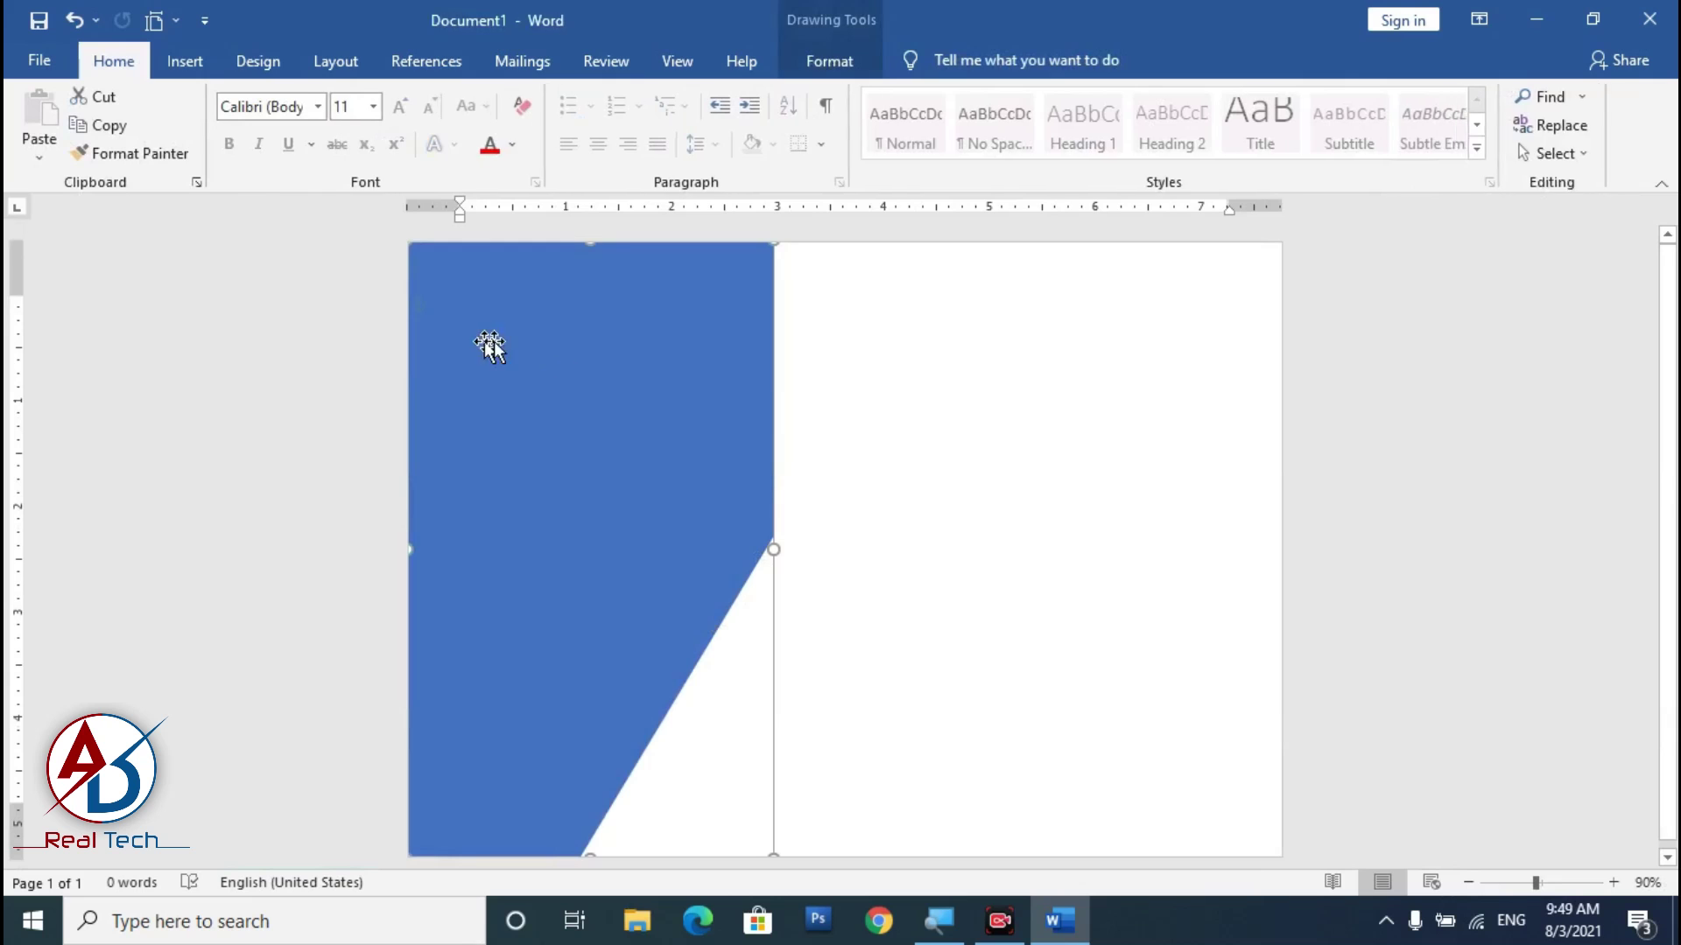
{"action": "left_click", "coordinate": [828, 62]}
{"action": "left_click", "coordinate": [559, 102]}
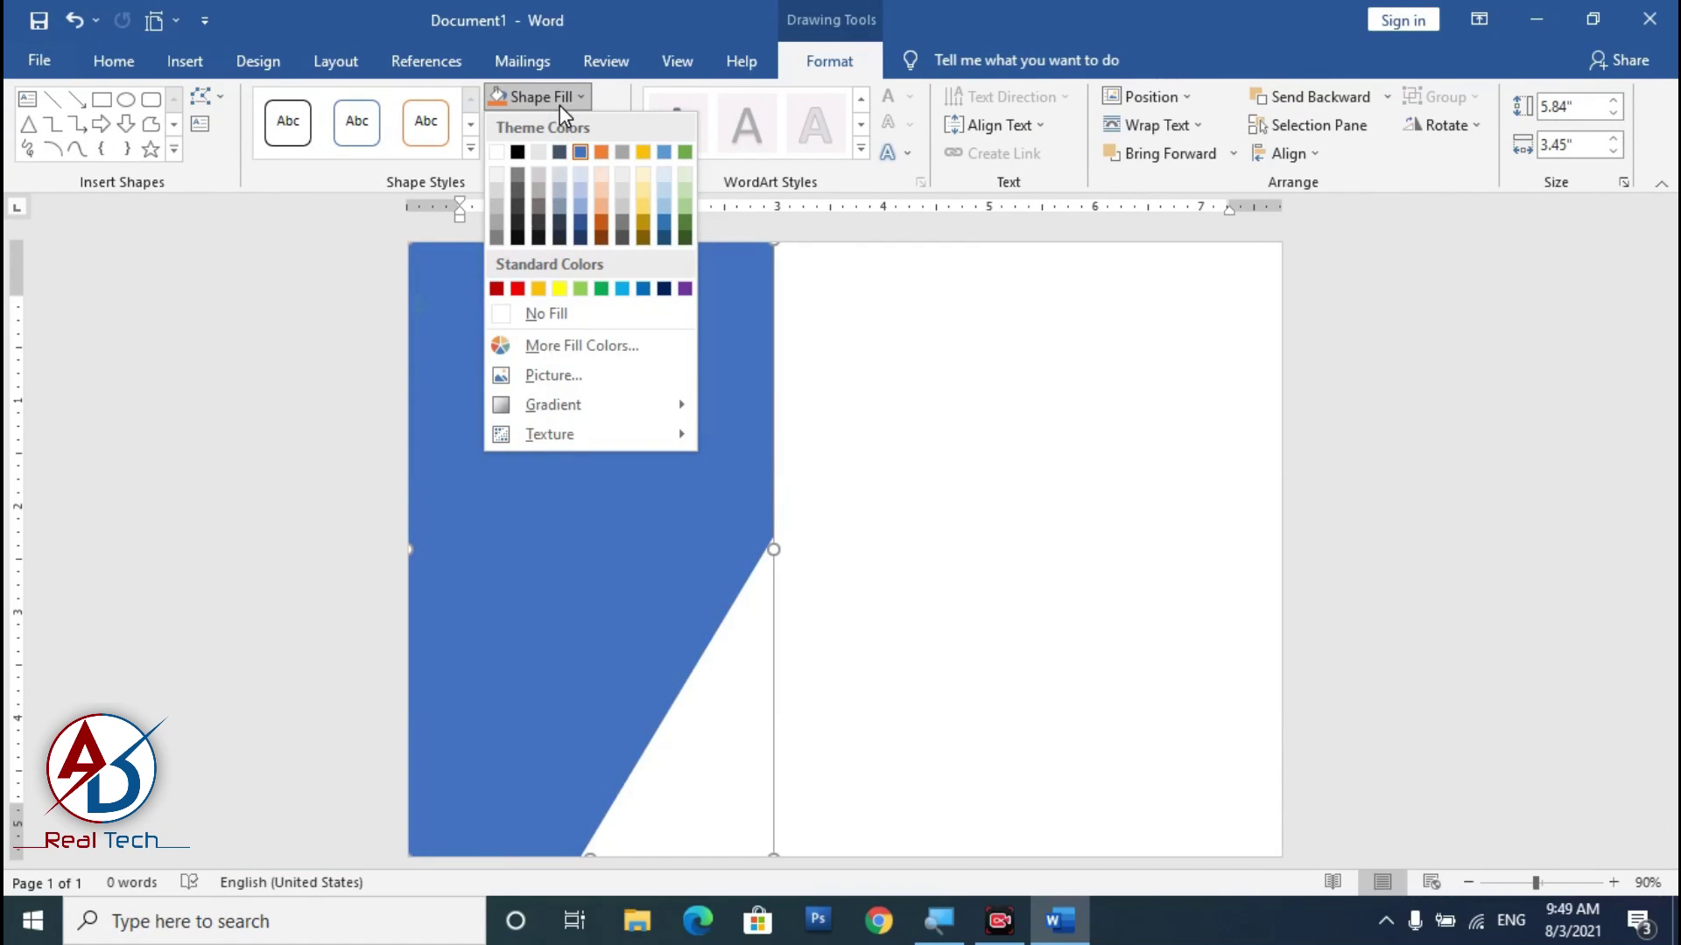
{"action": "mouse_move", "coordinate": [553, 387]}
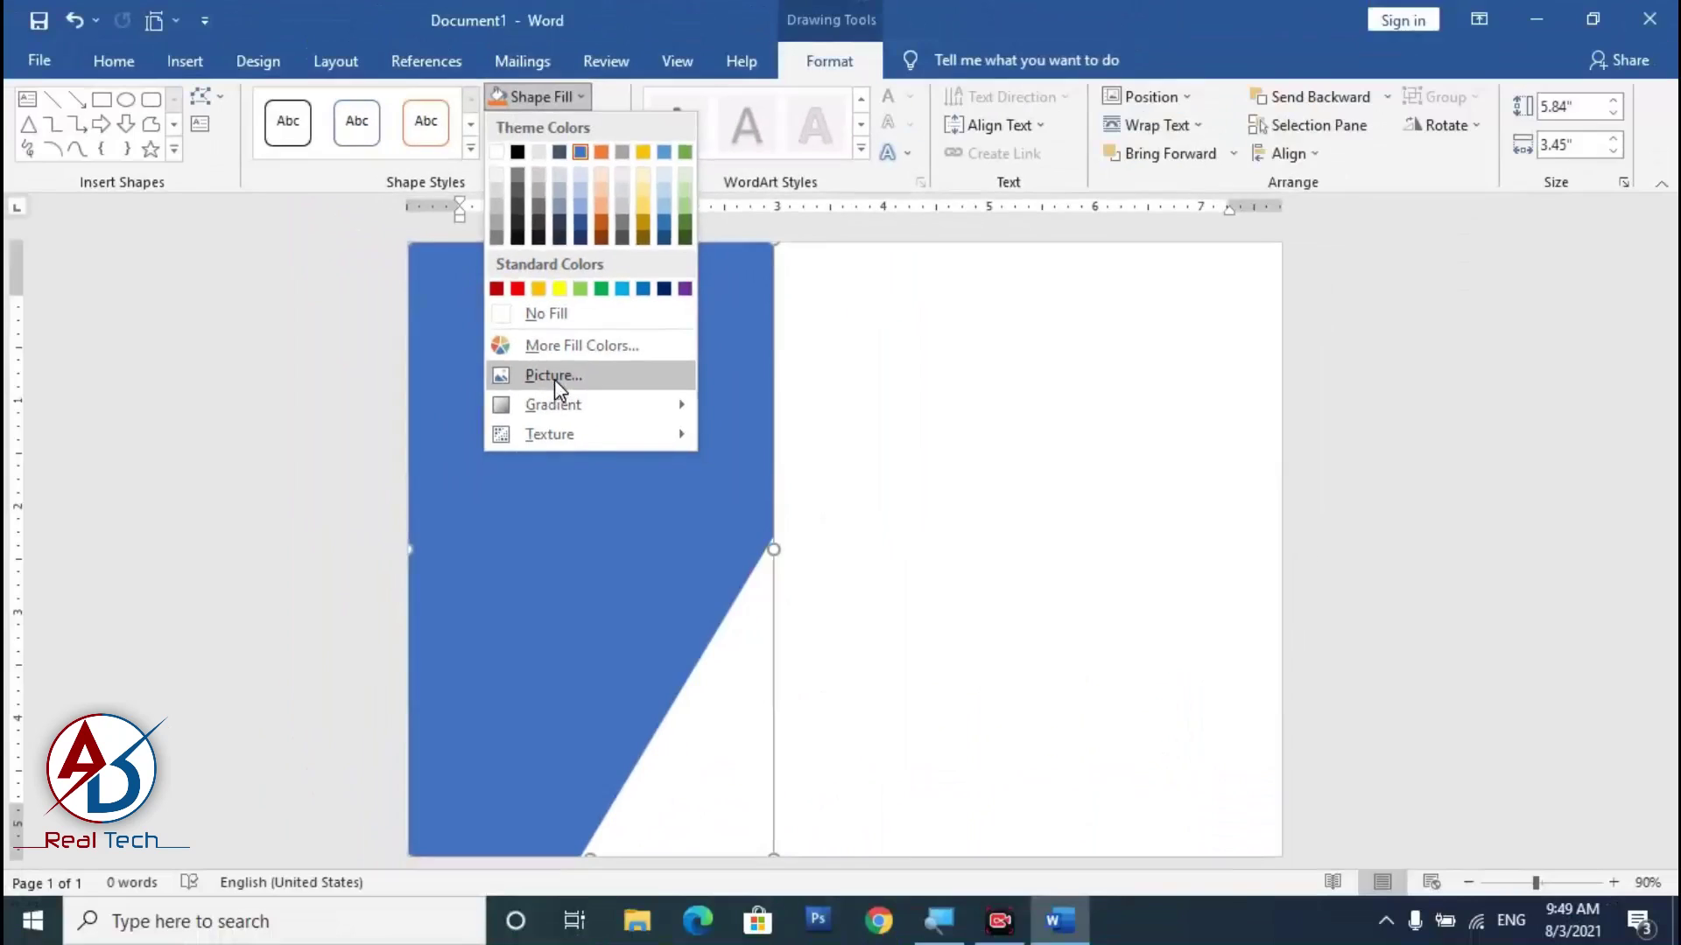
{"action": "left_click", "coordinate": [553, 378]}
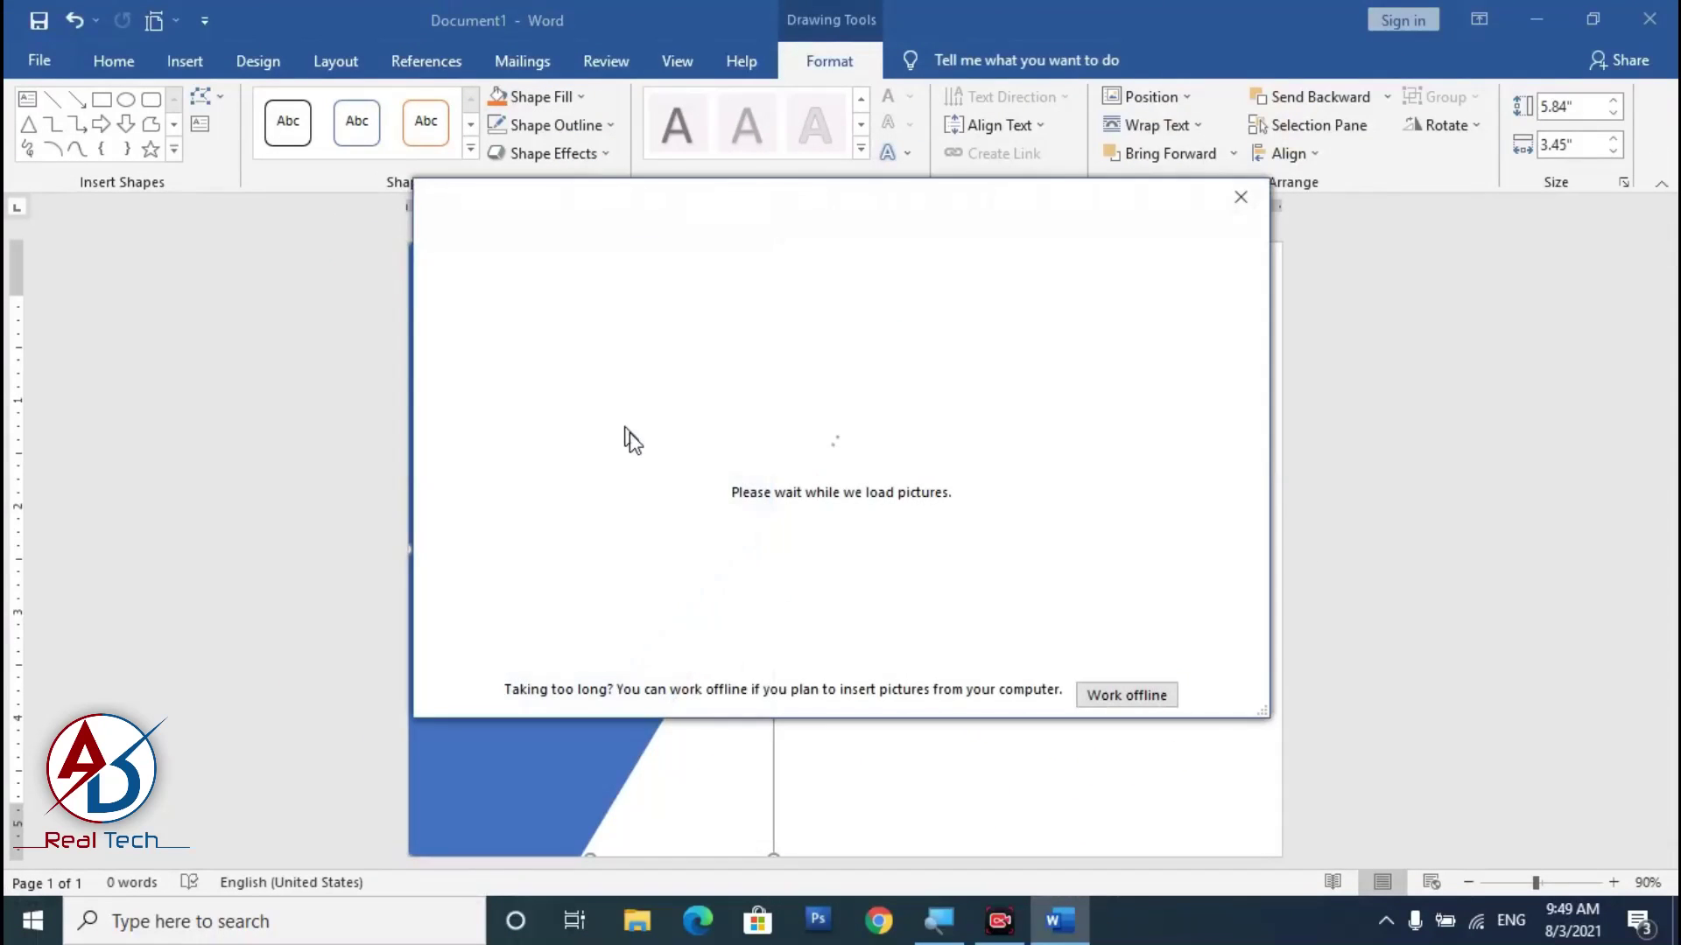
{"action": "left_click", "coordinate": [645, 348]}
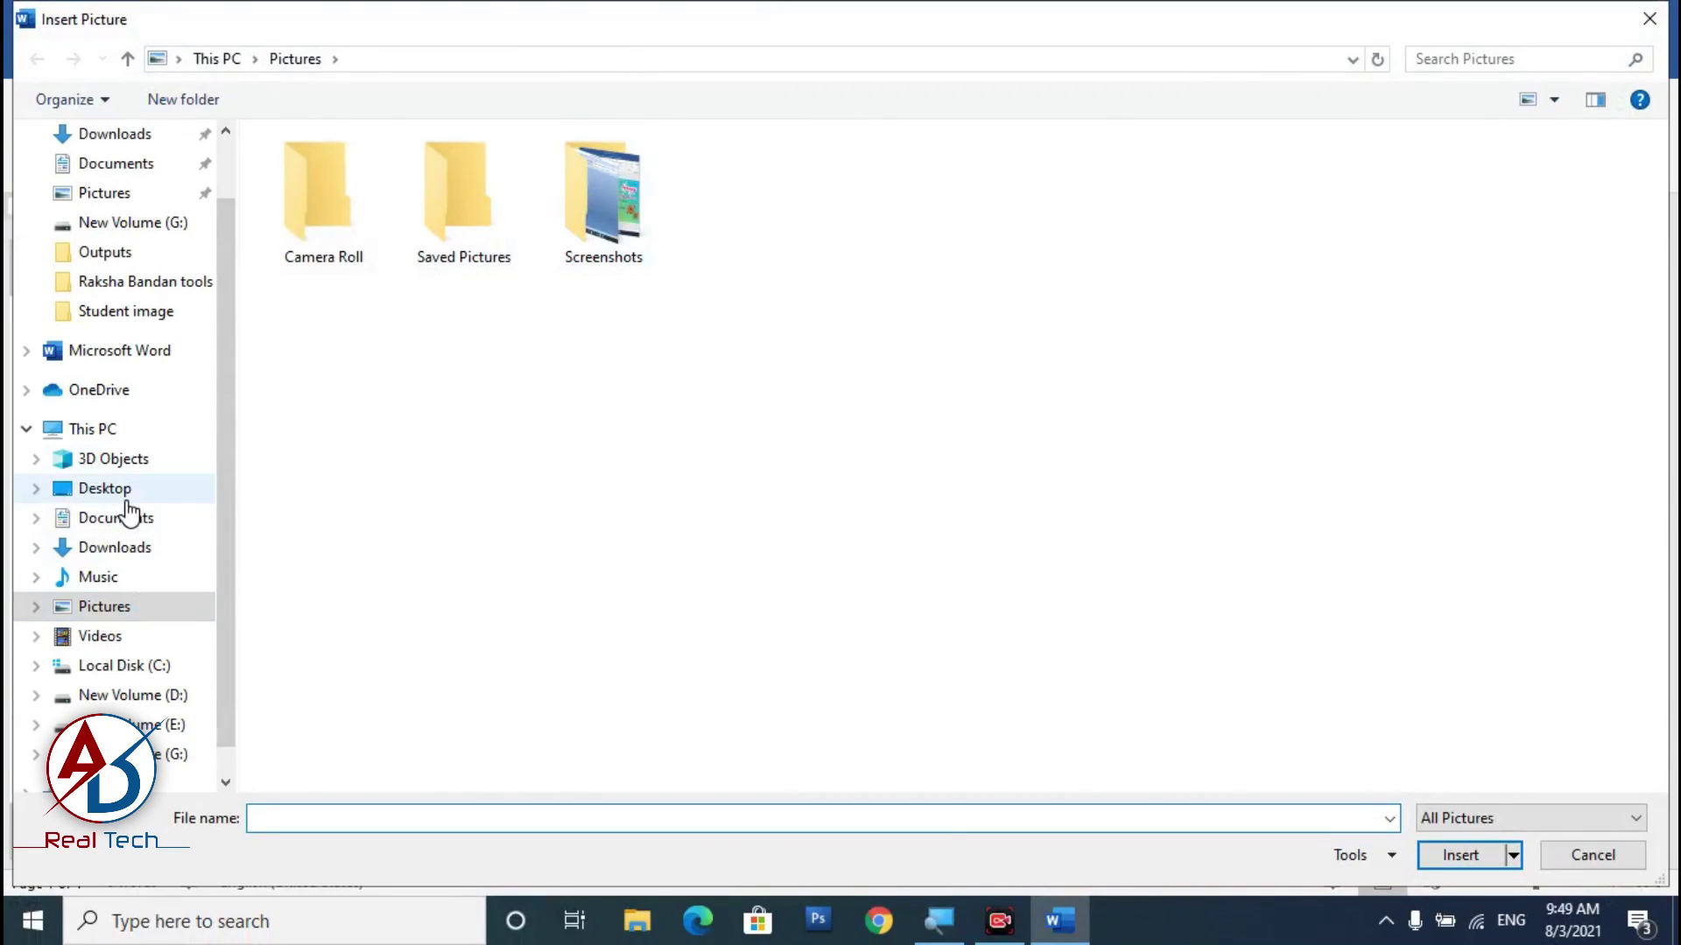
Browse to the Desktop's building folder and select the empire_state photo.
{"action": "left_click", "coordinate": [118, 490]}
{"action": "double_click", "coordinate": [611, 242]}
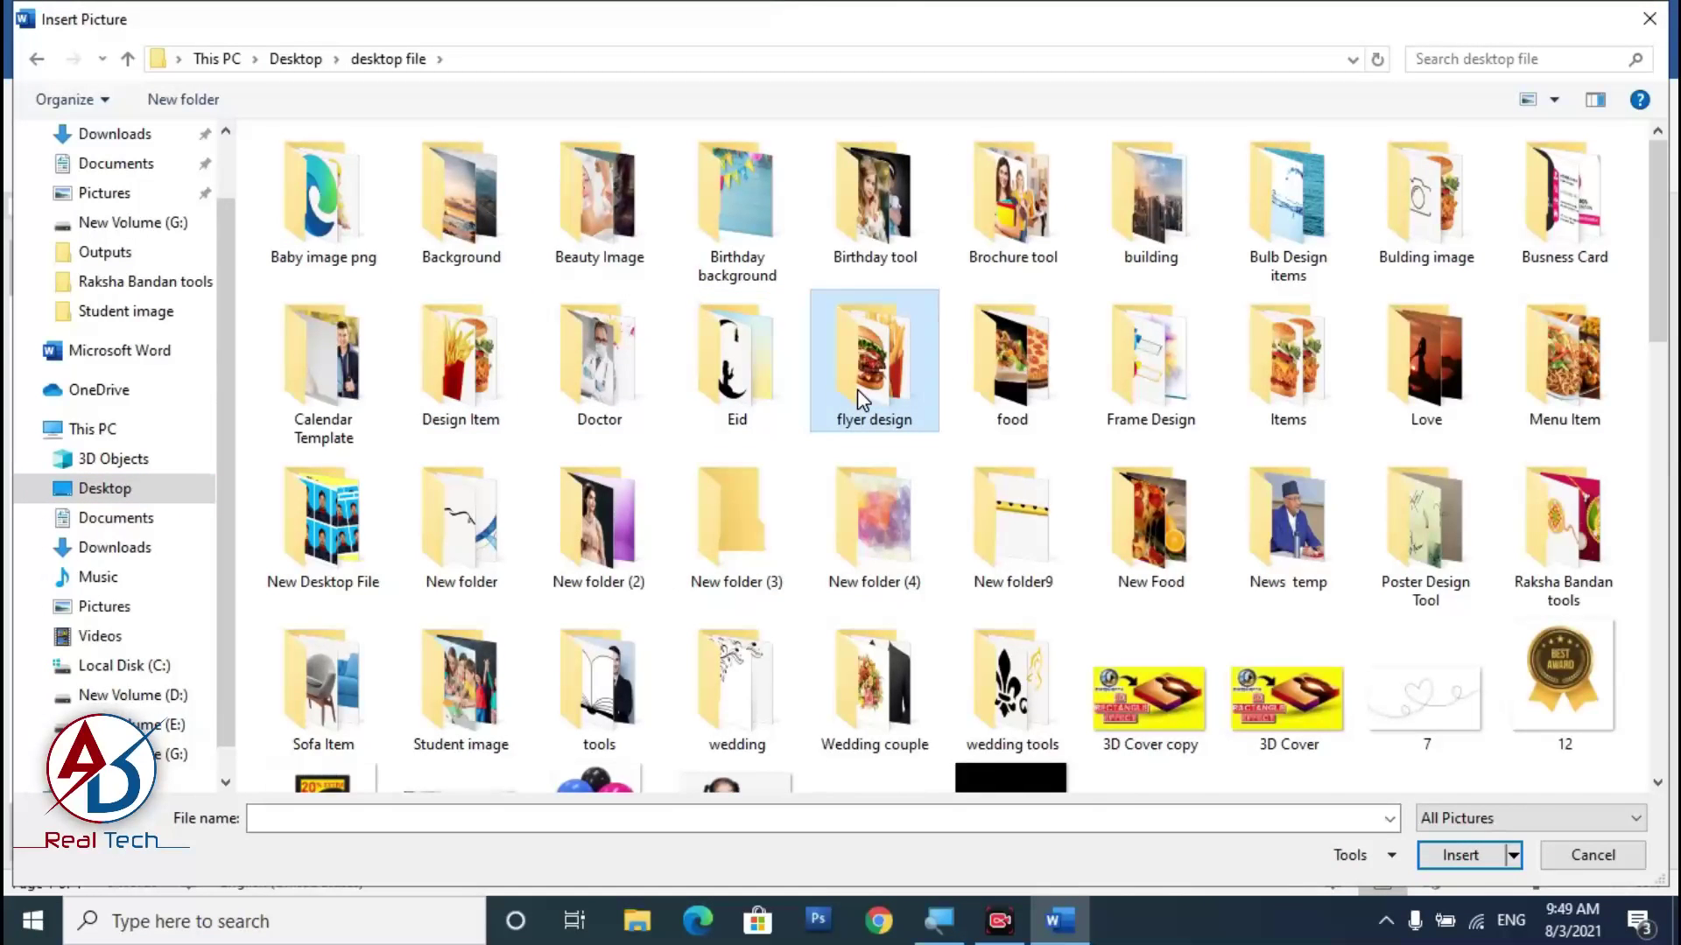
{"action": "type", "text": "bill"}
{"action": "type", "text": "blu"}
{"action": "scroll", "coordinate": [859, 355], "scroll_direction": "up", "scroll_amount": 10}
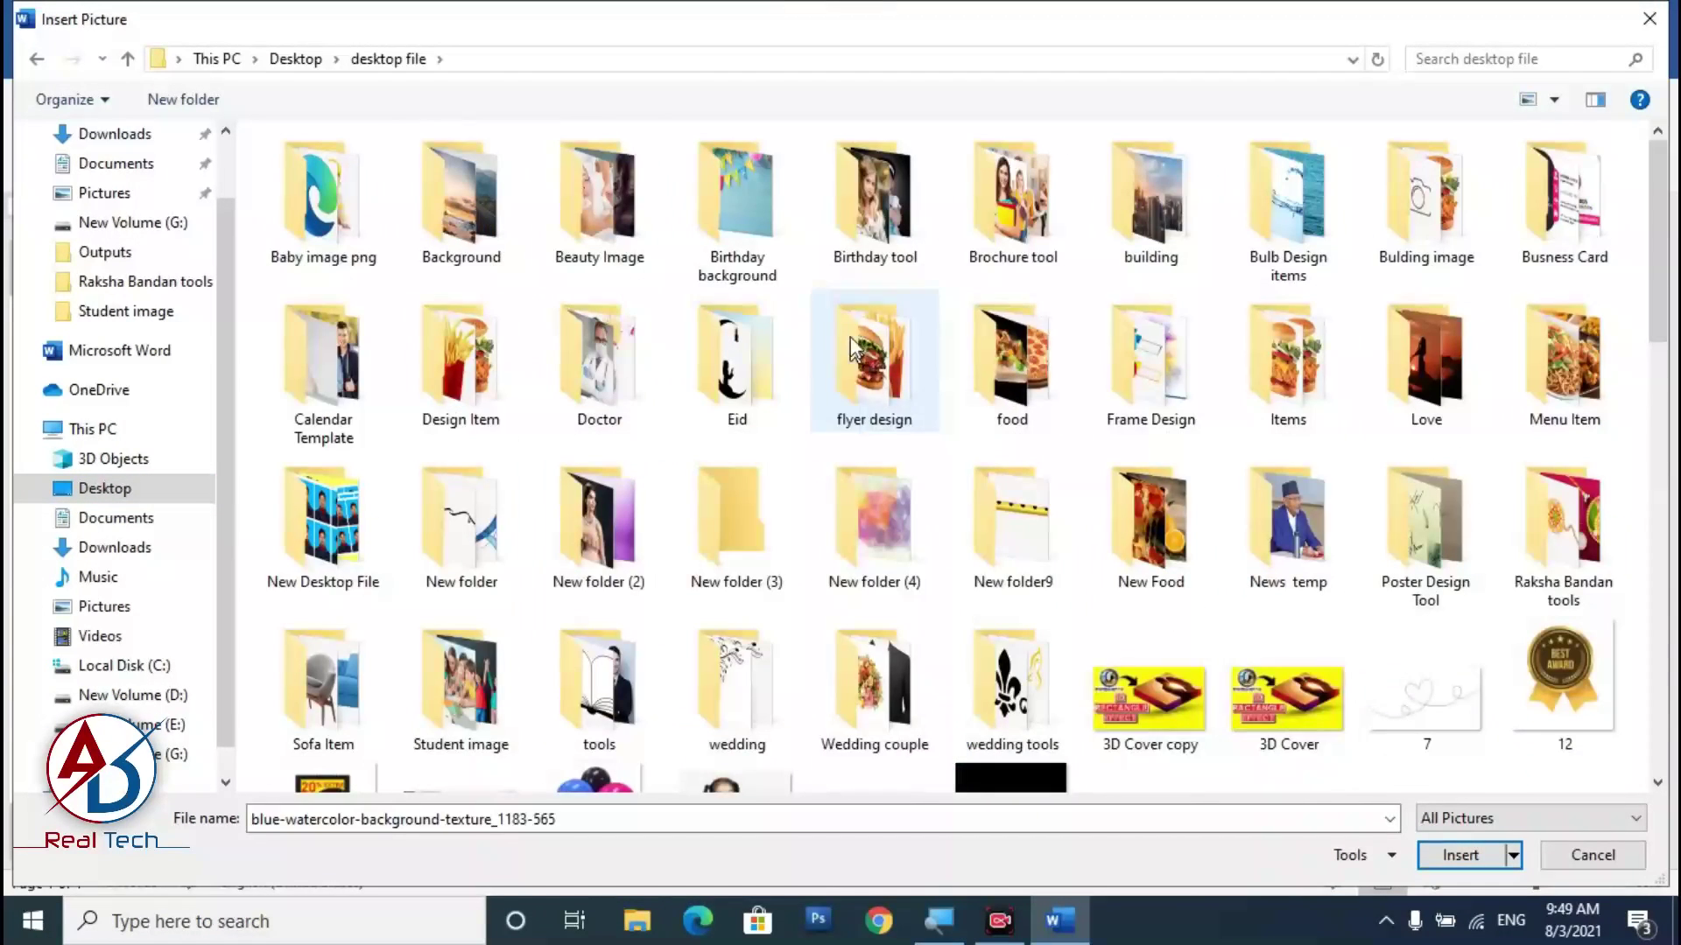
{"action": "left_click", "coordinate": [849, 329]}
{"action": "type", "text": "bu"}
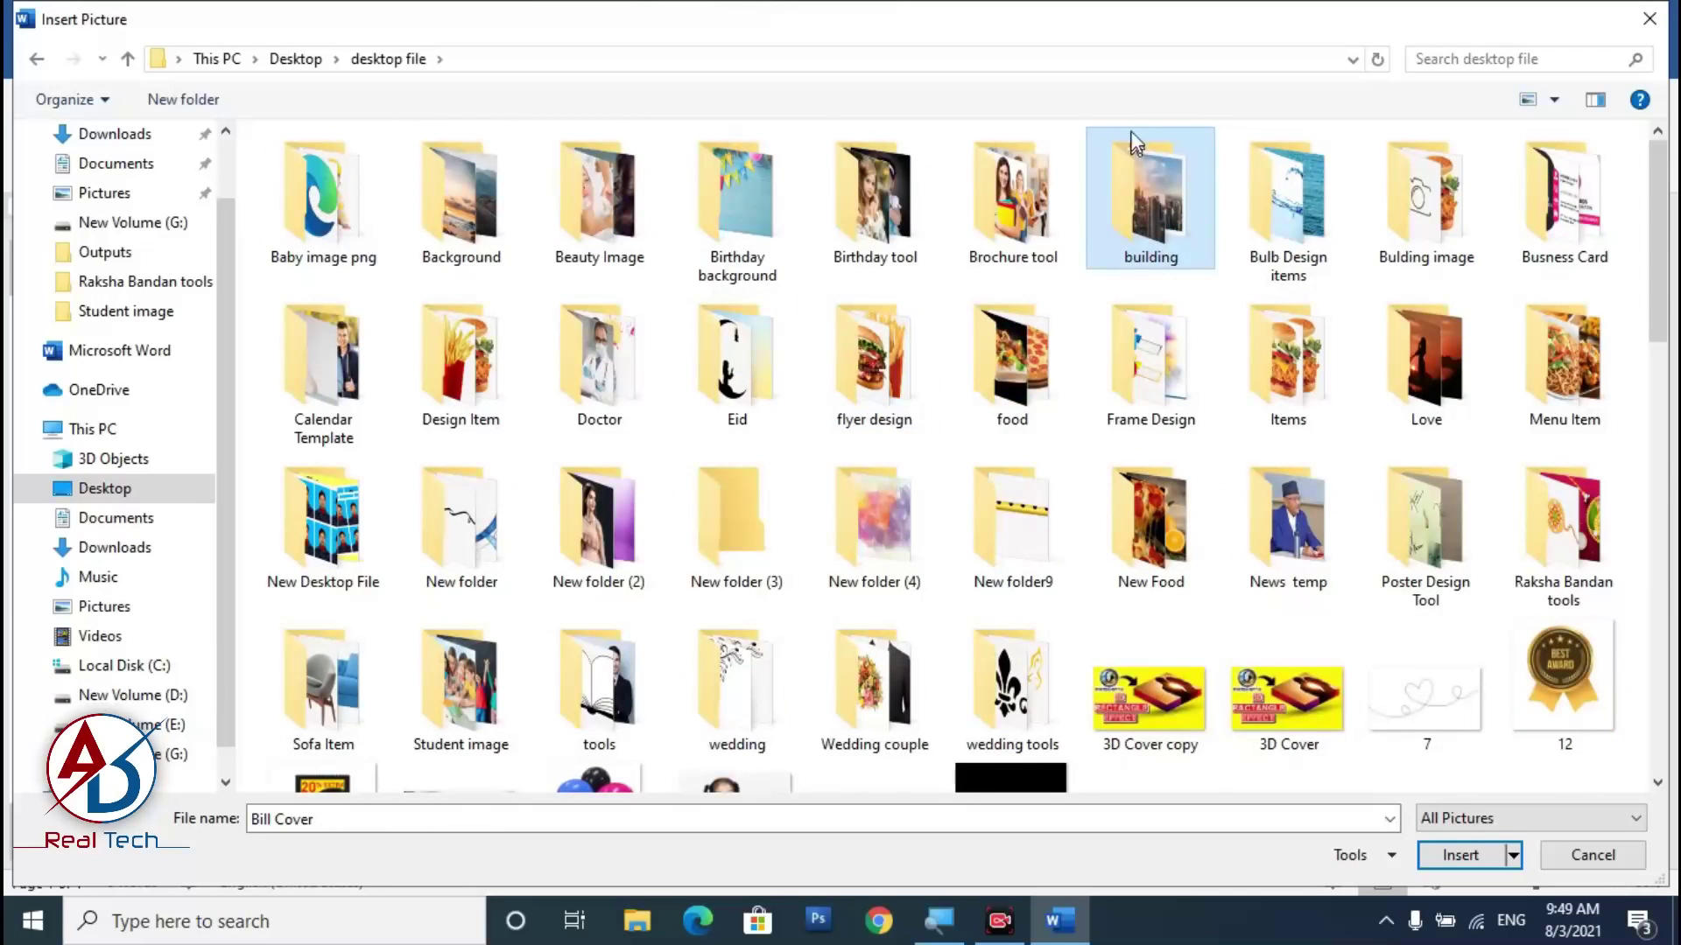
{"action": "double_click", "coordinate": [1169, 182]}
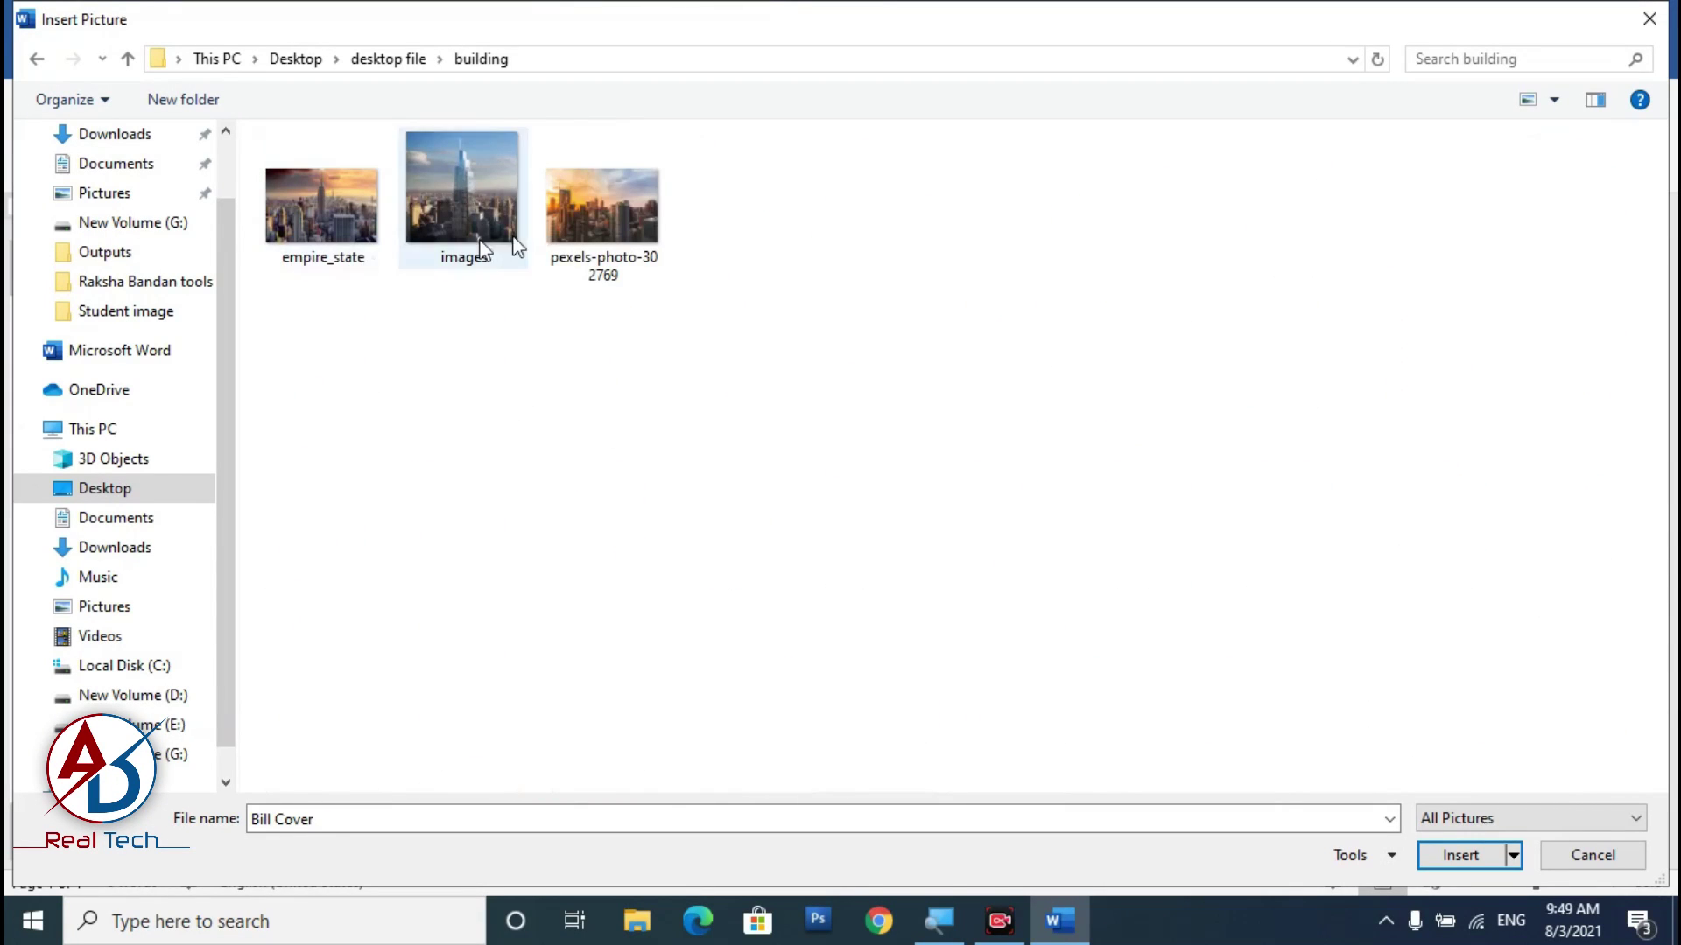
{"action": "left_click", "coordinate": [485, 208]}
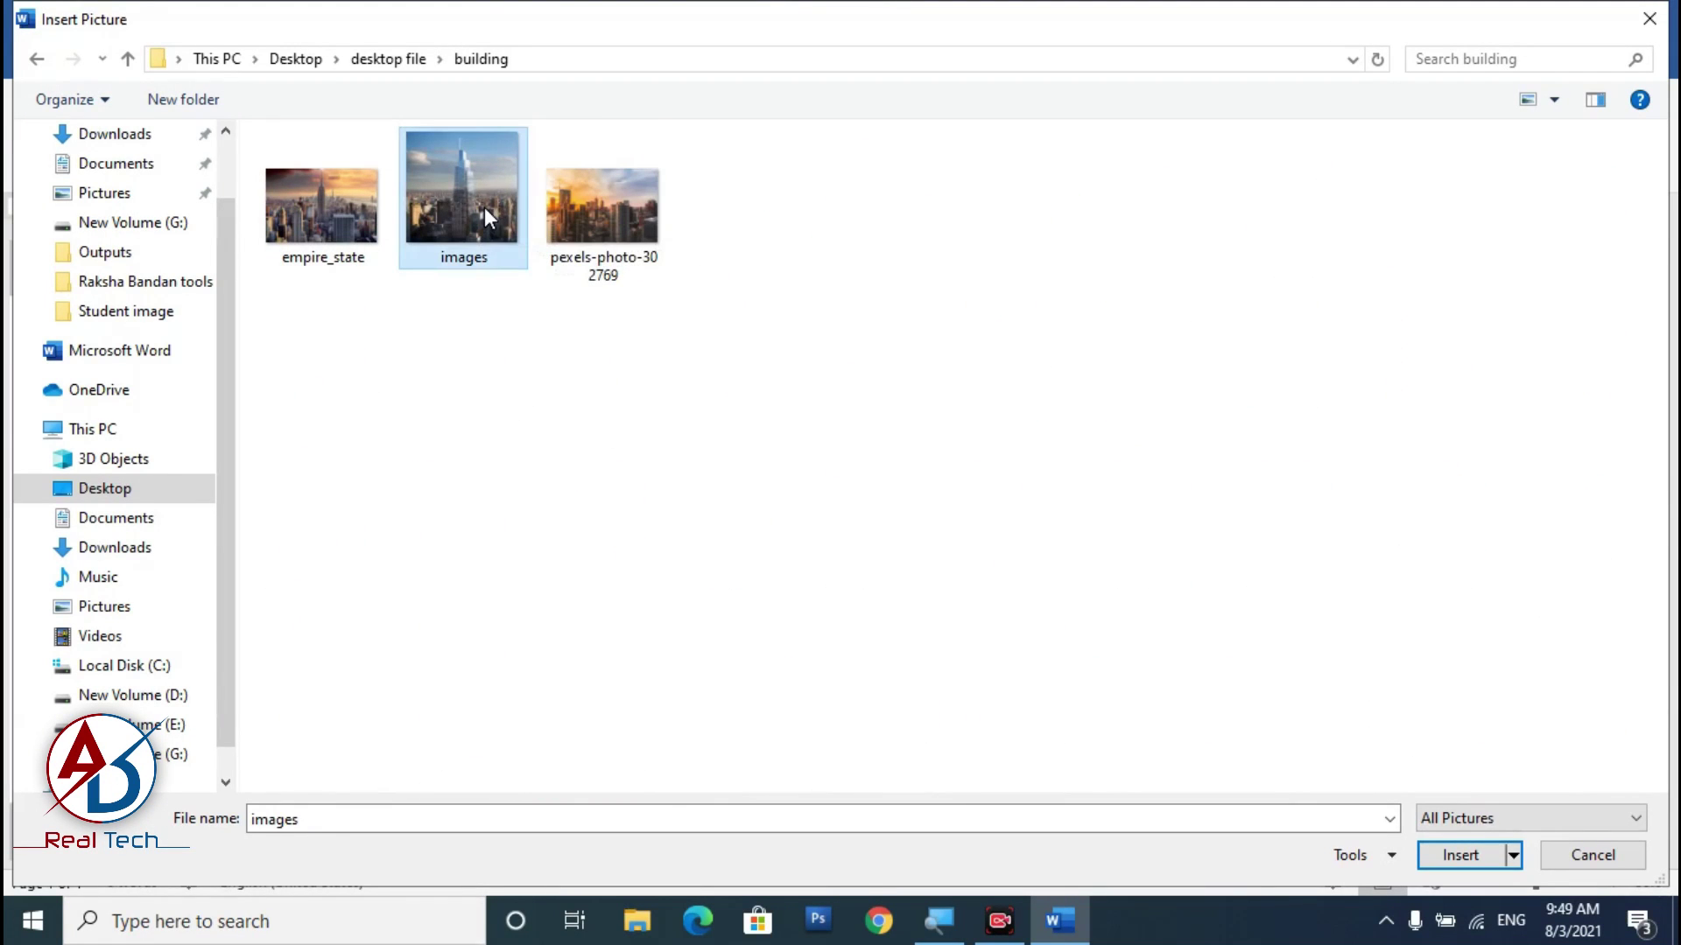
{"action": "left_click", "coordinate": [332, 199]}
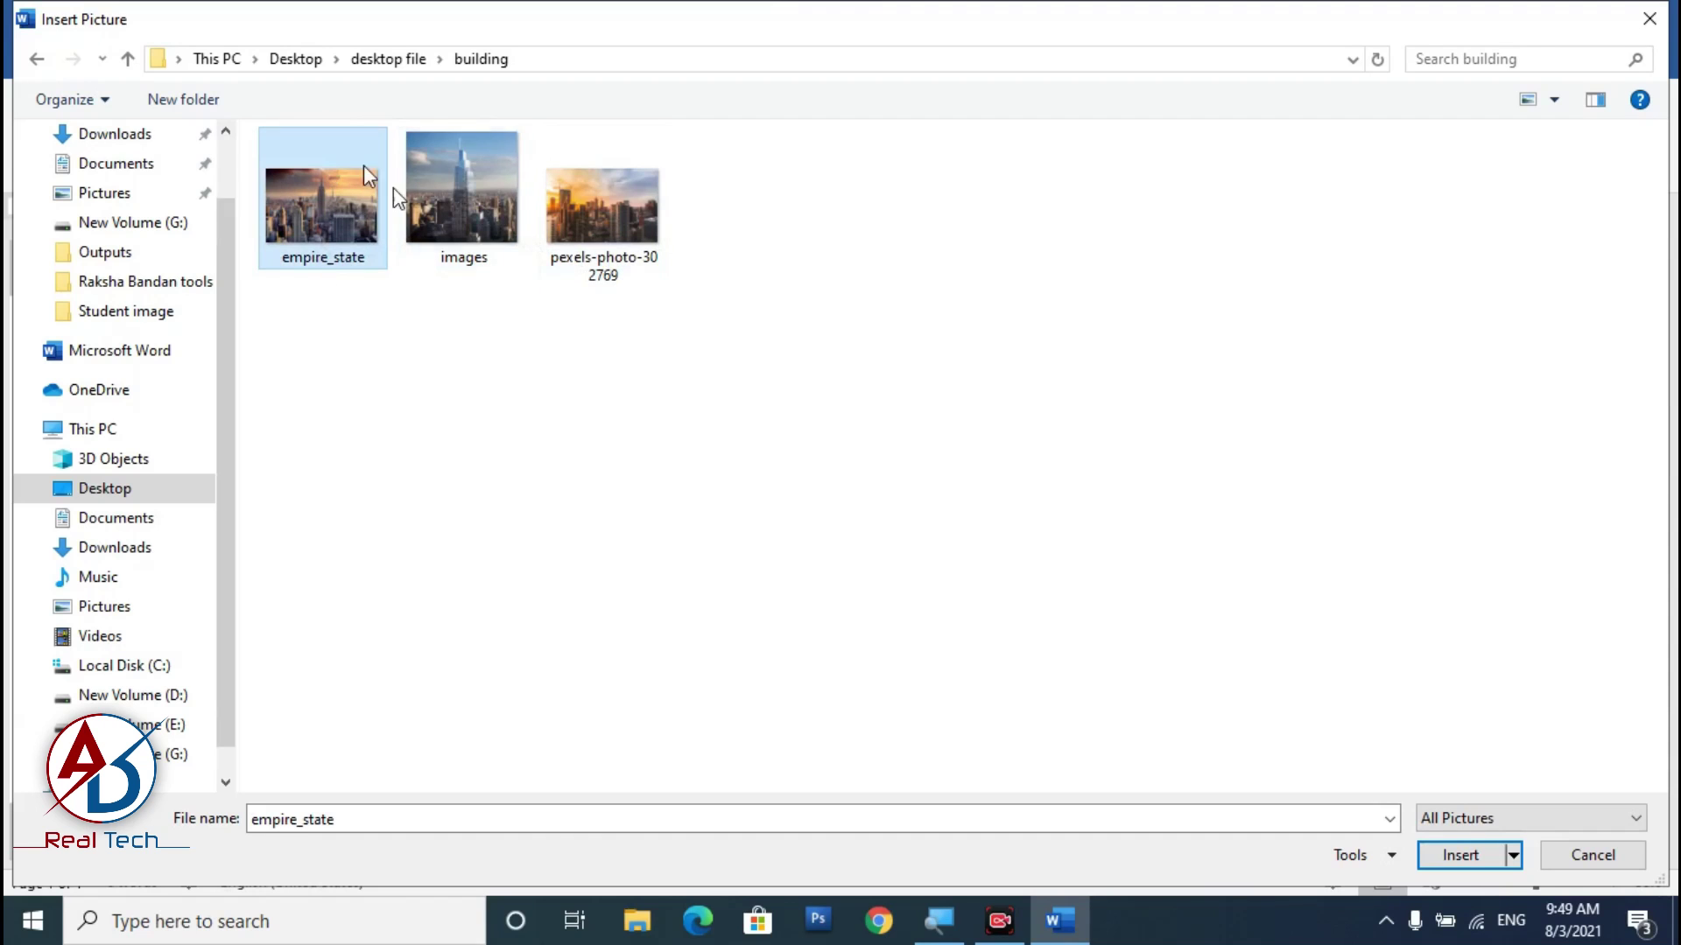
Insert the empire_state photo as the panel's fill.
{"action": "left_click", "coordinate": [1460, 862]}
{"action": "scroll", "coordinate": [788, 586], "scroll_direction": "down", "scroll_amount": 4, "text": "ctrl"}
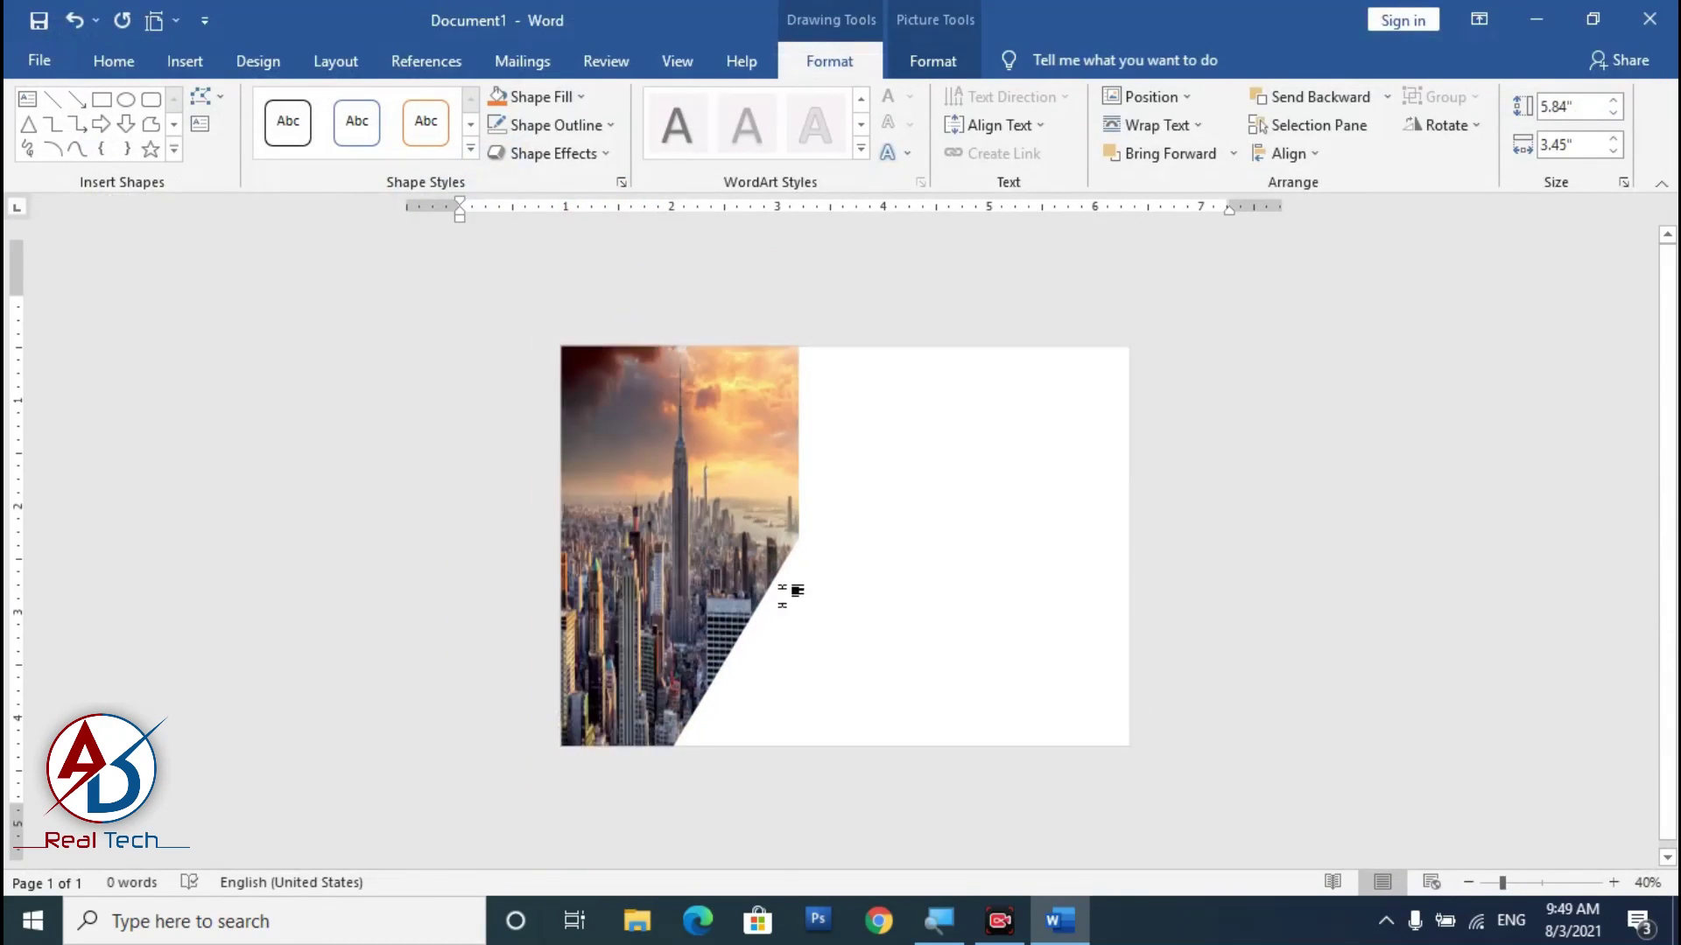
{"action": "scroll", "coordinate": [782, 630], "scroll_direction": "up", "scroll_amount": 2, "text": "ctrl"}
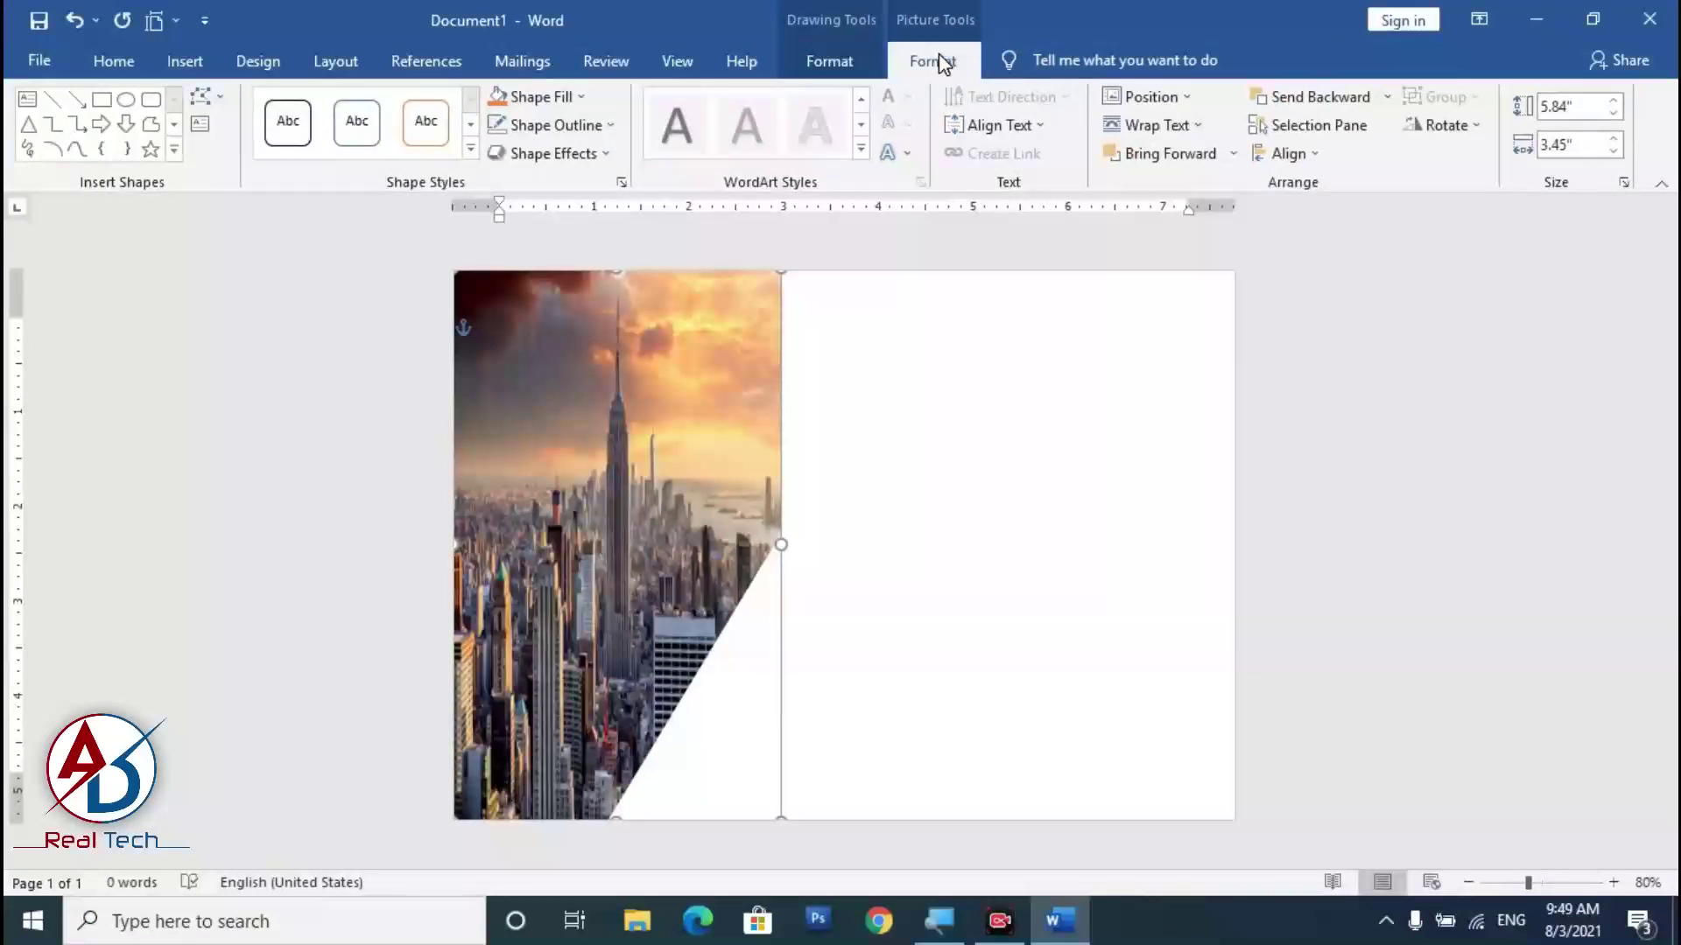
Crop to enlarge and shift the photo so the Empire State Building sits centred.
{"action": "left_click", "coordinate": [935, 57]}
{"action": "left_click", "coordinate": [1450, 109]}
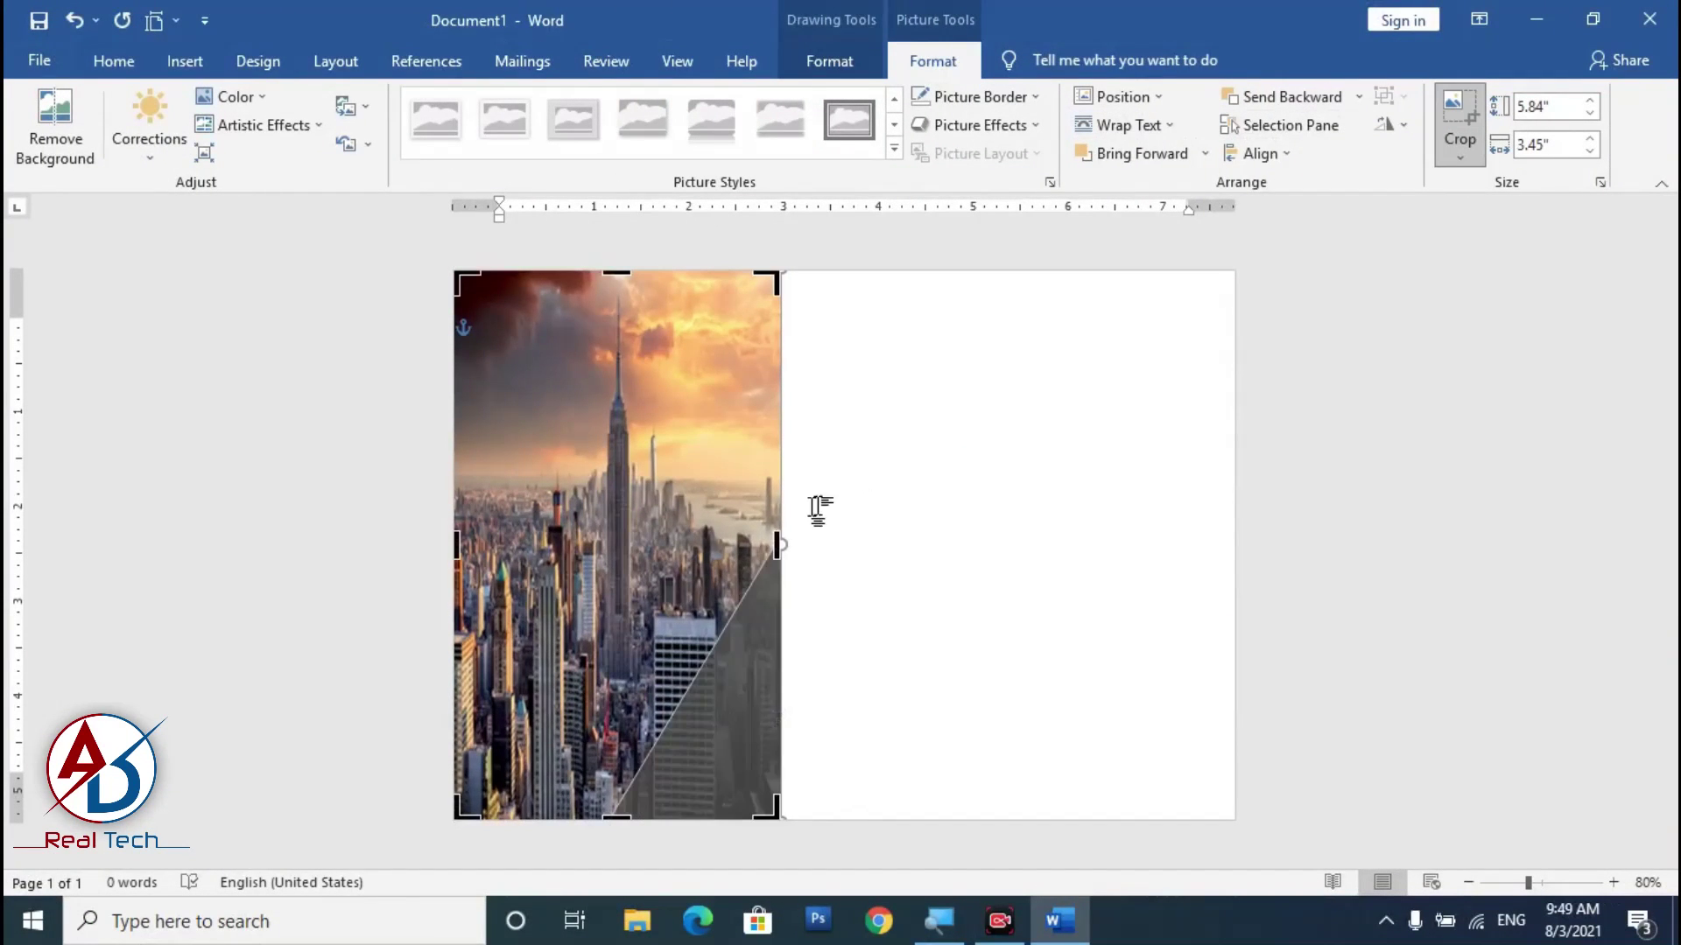
{"action": "left_click", "coordinate": [814, 542]}
{"action": "left_click", "coordinate": [740, 521]}
{"action": "left_click", "coordinate": [1458, 140]}
{"action": "left_click_drag", "start_coordinate": [788, 542], "coordinate": [1200, 517]}
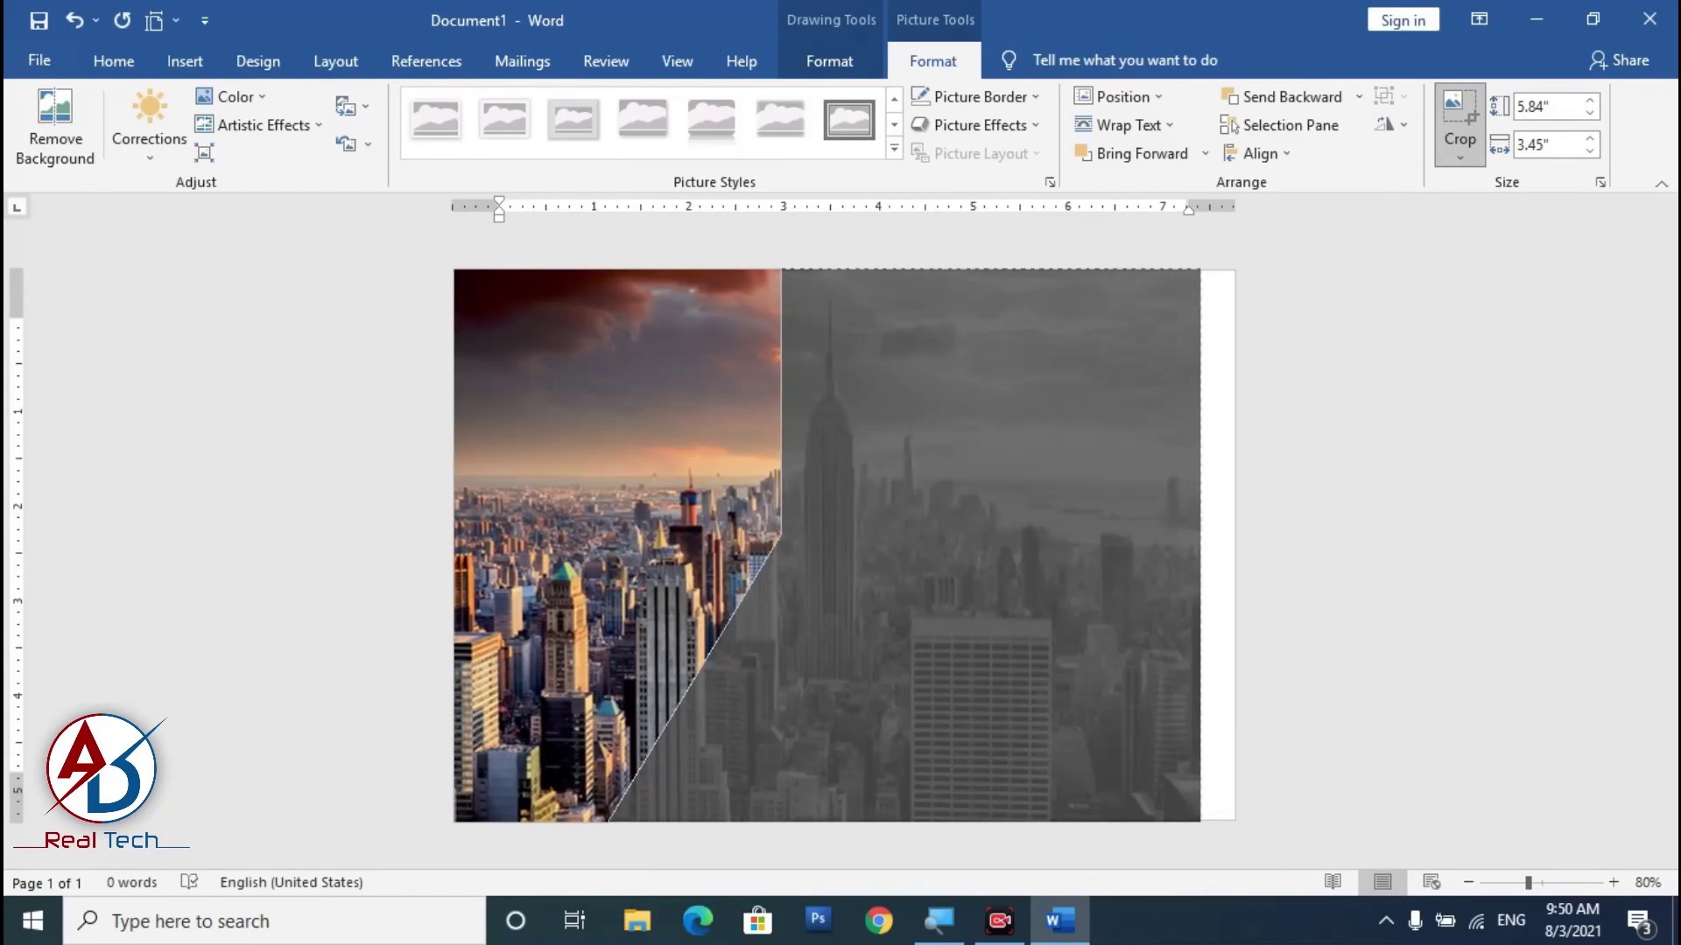
{"action": "left_click_drag", "start_coordinate": [619, 488], "coordinate": [389, 489]}
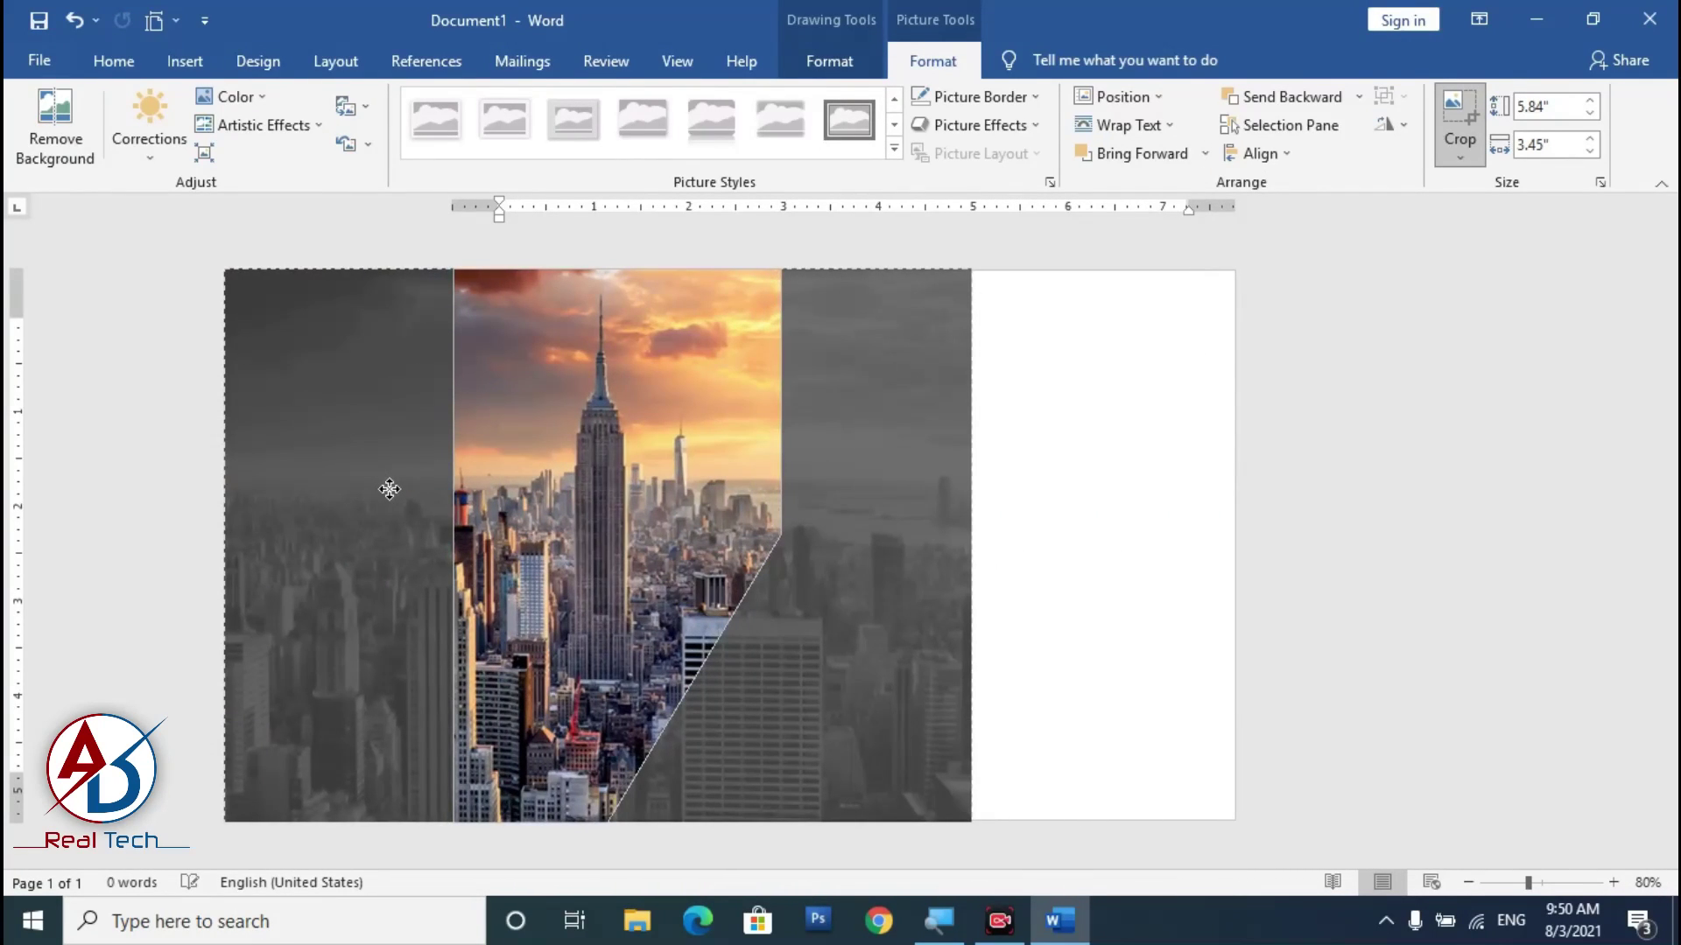
{"action": "left_click", "coordinate": [1055, 687]}
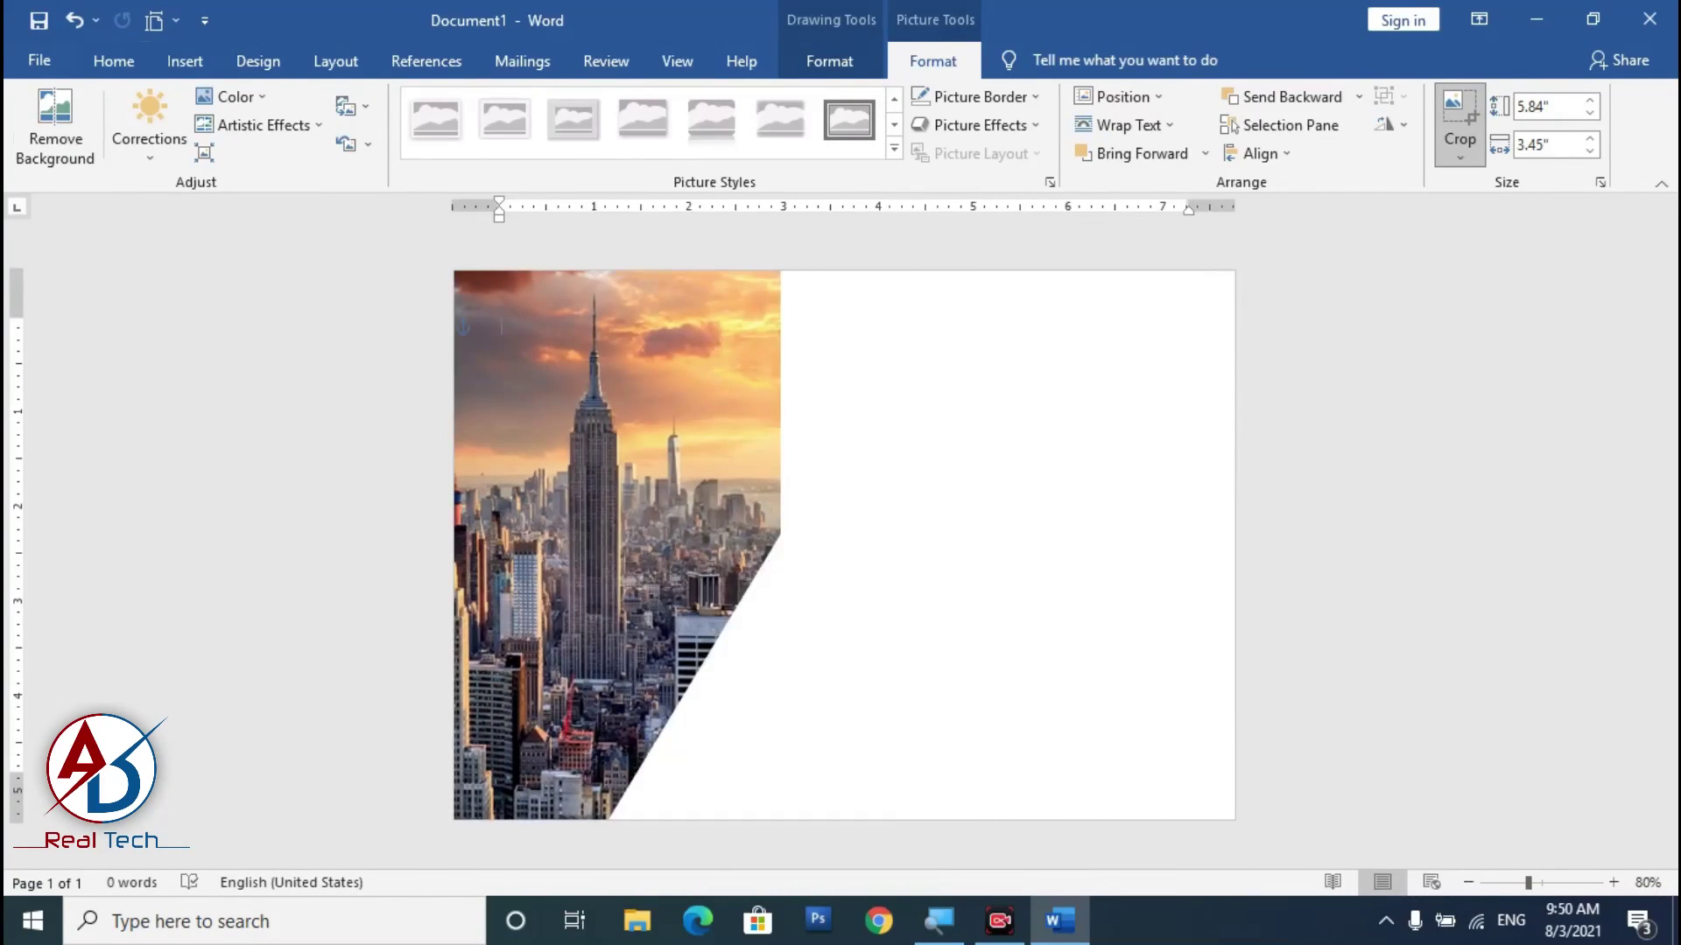
{"action": "scroll", "coordinate": [622, 670], "scroll_direction": "down", "scroll_amount": 3}
{"action": "scroll", "coordinate": [663, 761], "scroll_direction": "up", "scroll_amount": 2}
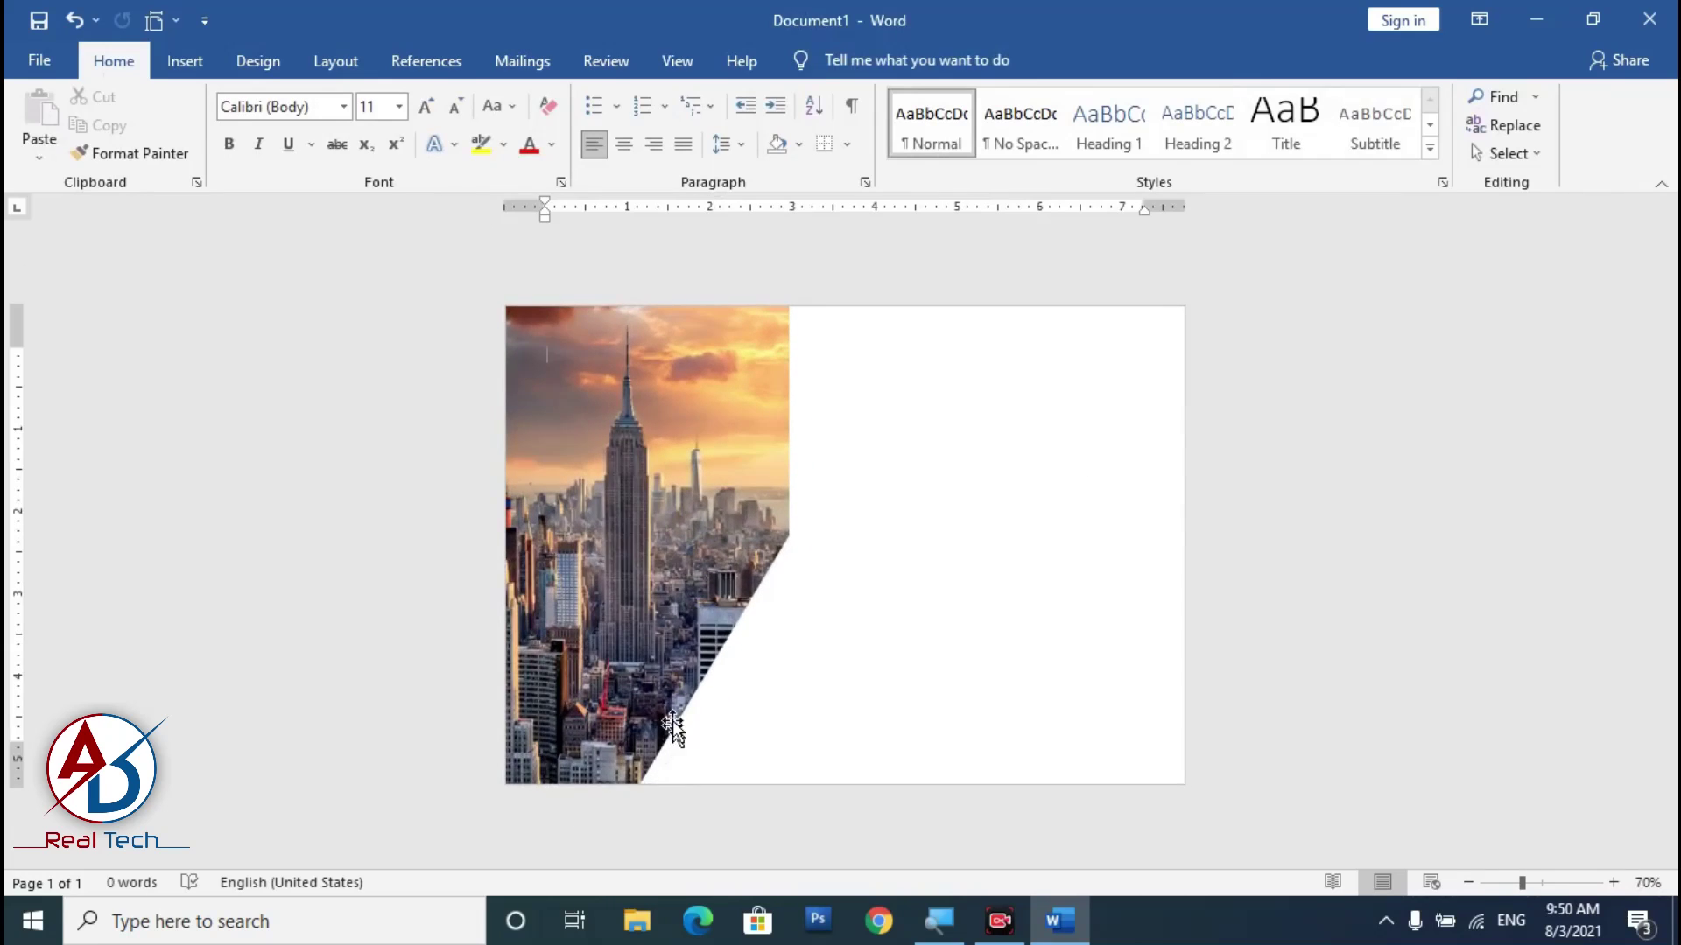
{"action": "scroll", "coordinate": [630, 612], "scroll_direction": "up", "scroll_amount": 3}
{"action": "scroll", "coordinate": [630, 613], "scroll_direction": "down", "scroll_amount": 4}
{"action": "scroll", "coordinate": [631, 613], "scroll_direction": "up", "scroll_amount": 4}
Draw a freeform strip with a slanted bottom at the photo panel's upper right edge.
{"action": "left_click", "coordinate": [185, 61]}
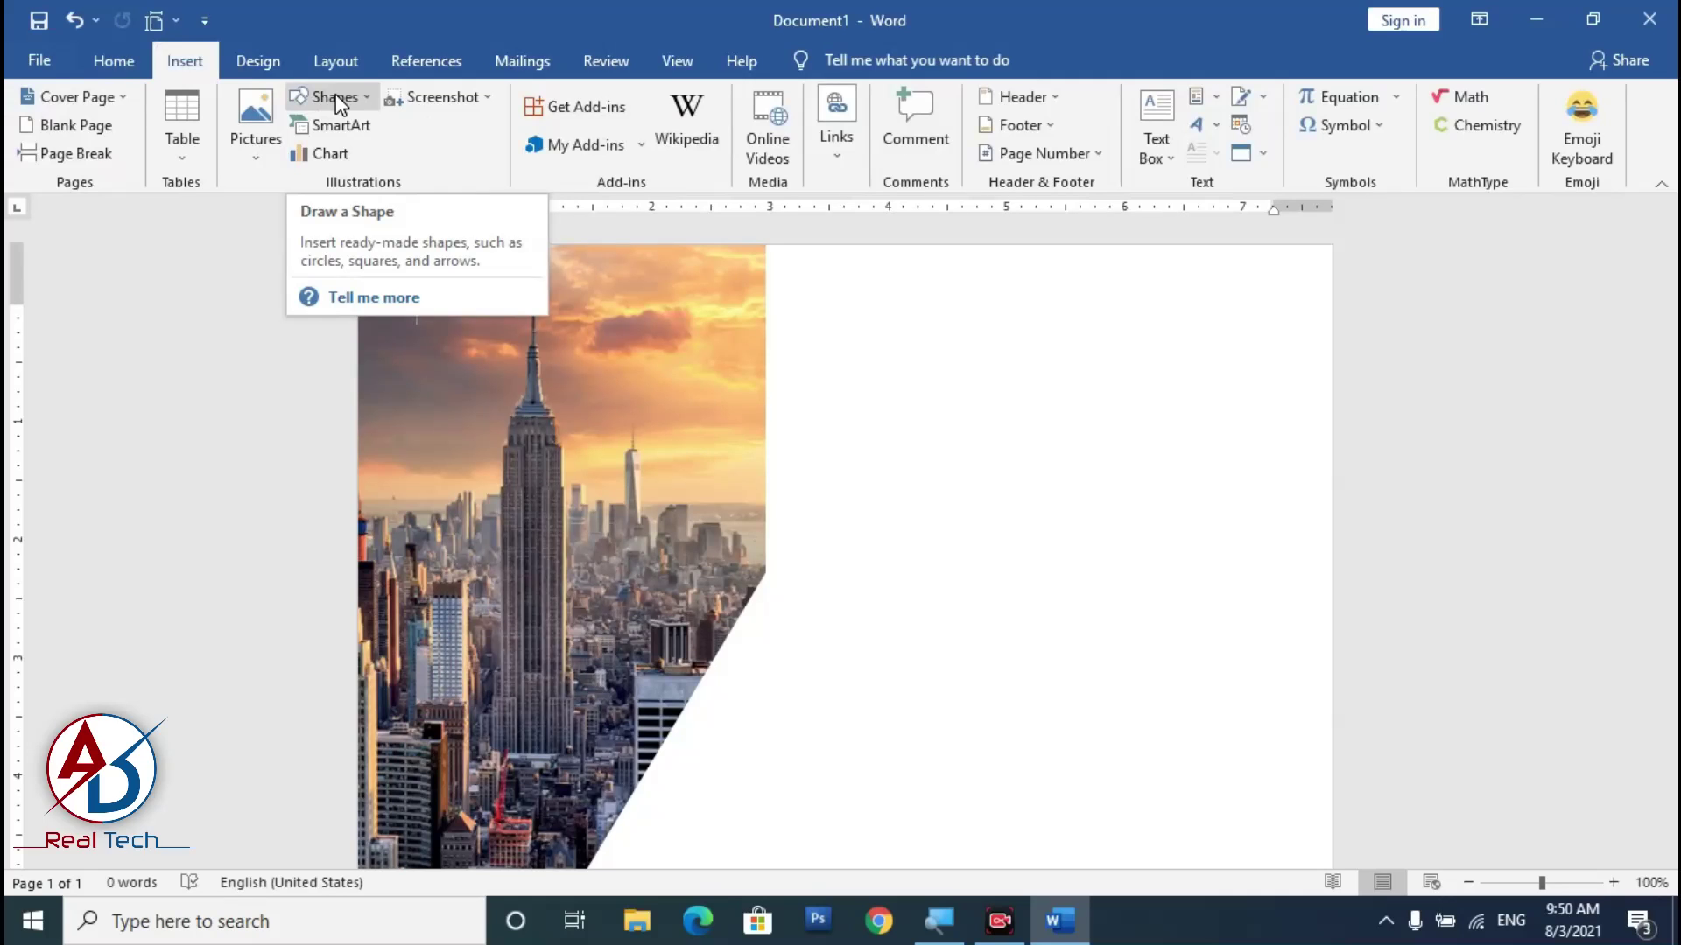
{"action": "left_click", "coordinate": [334, 95]}
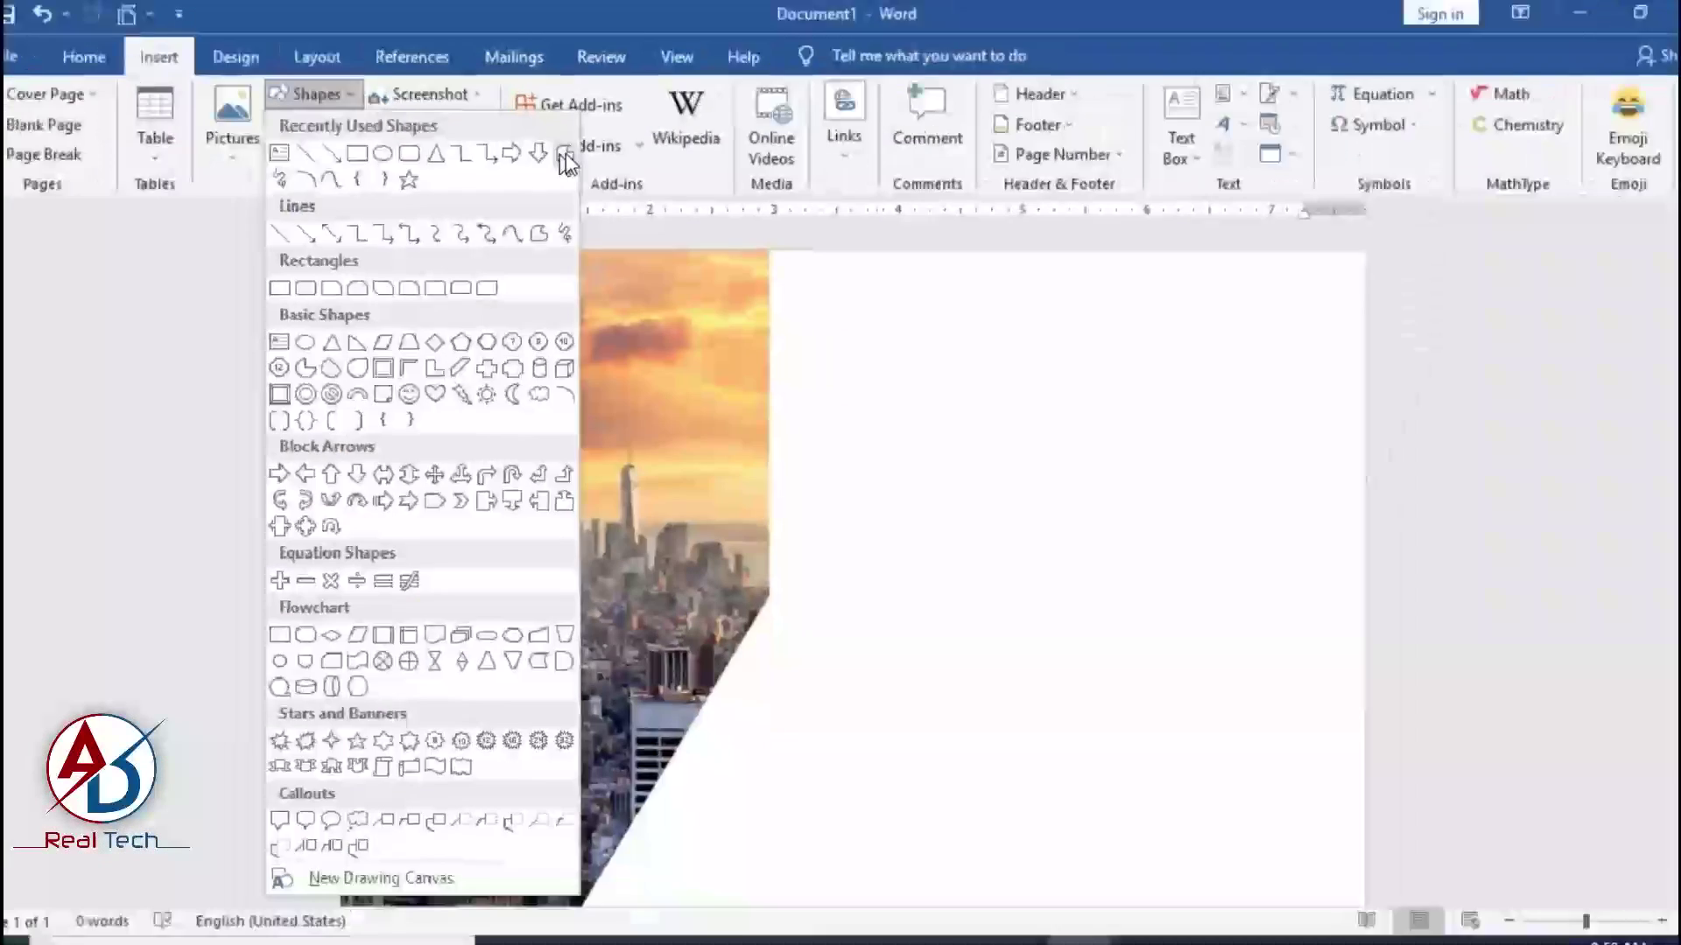
{"action": "left_click", "coordinate": [572, 156]}
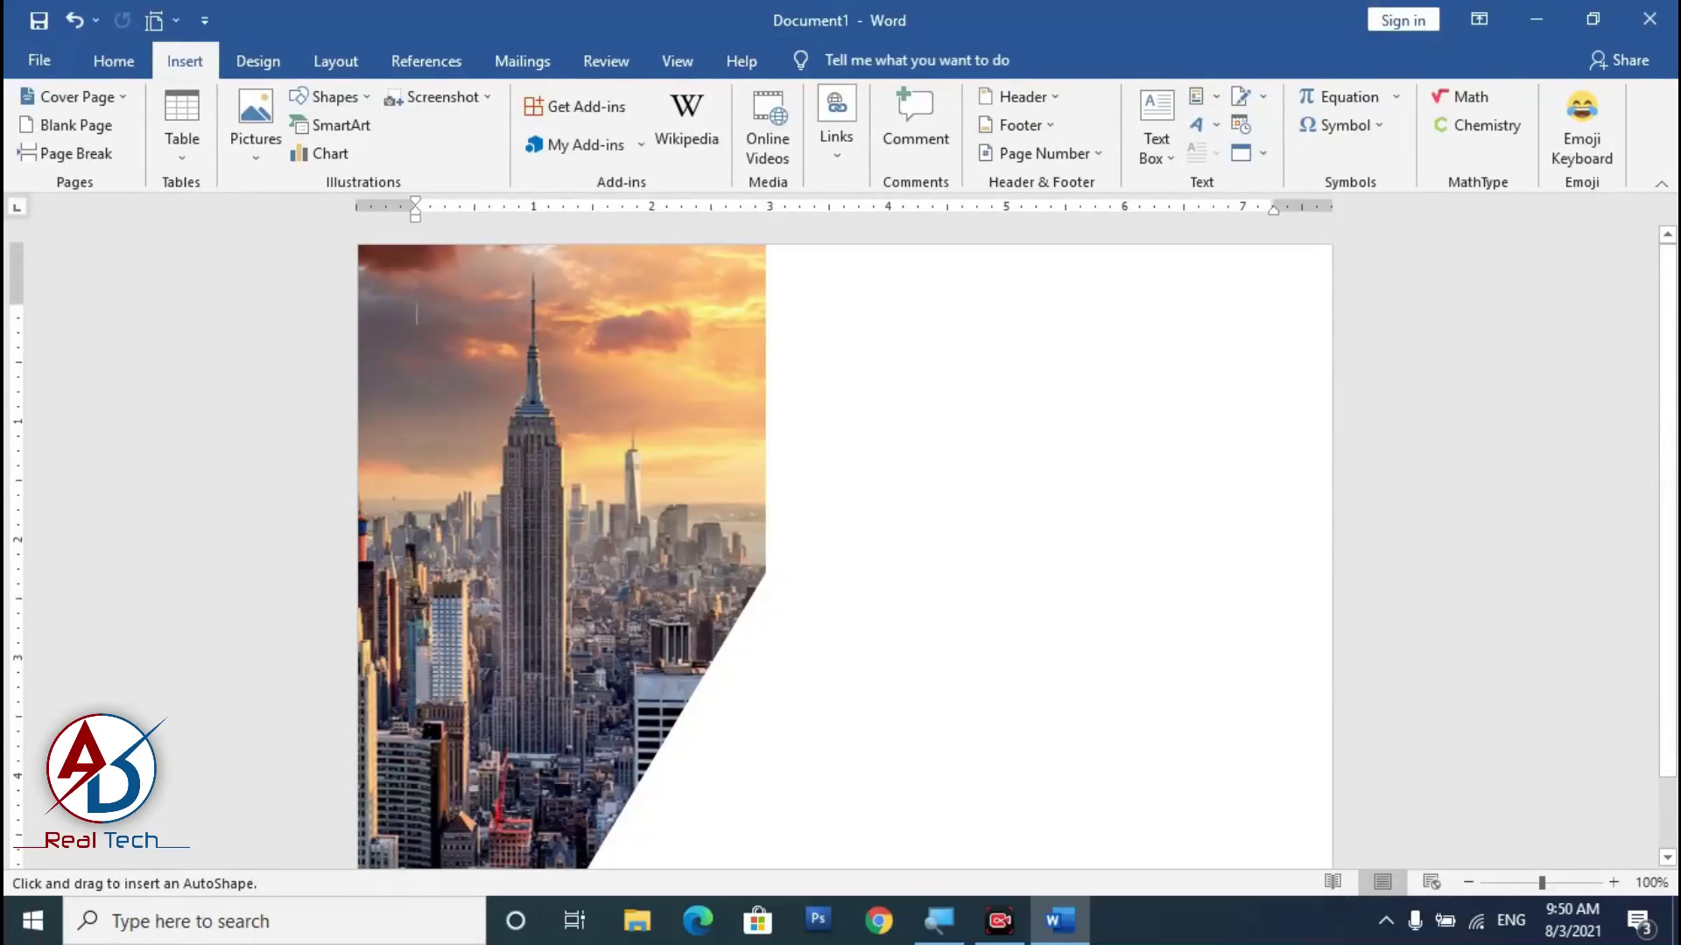
{"action": "left_click", "coordinate": [689, 247]}
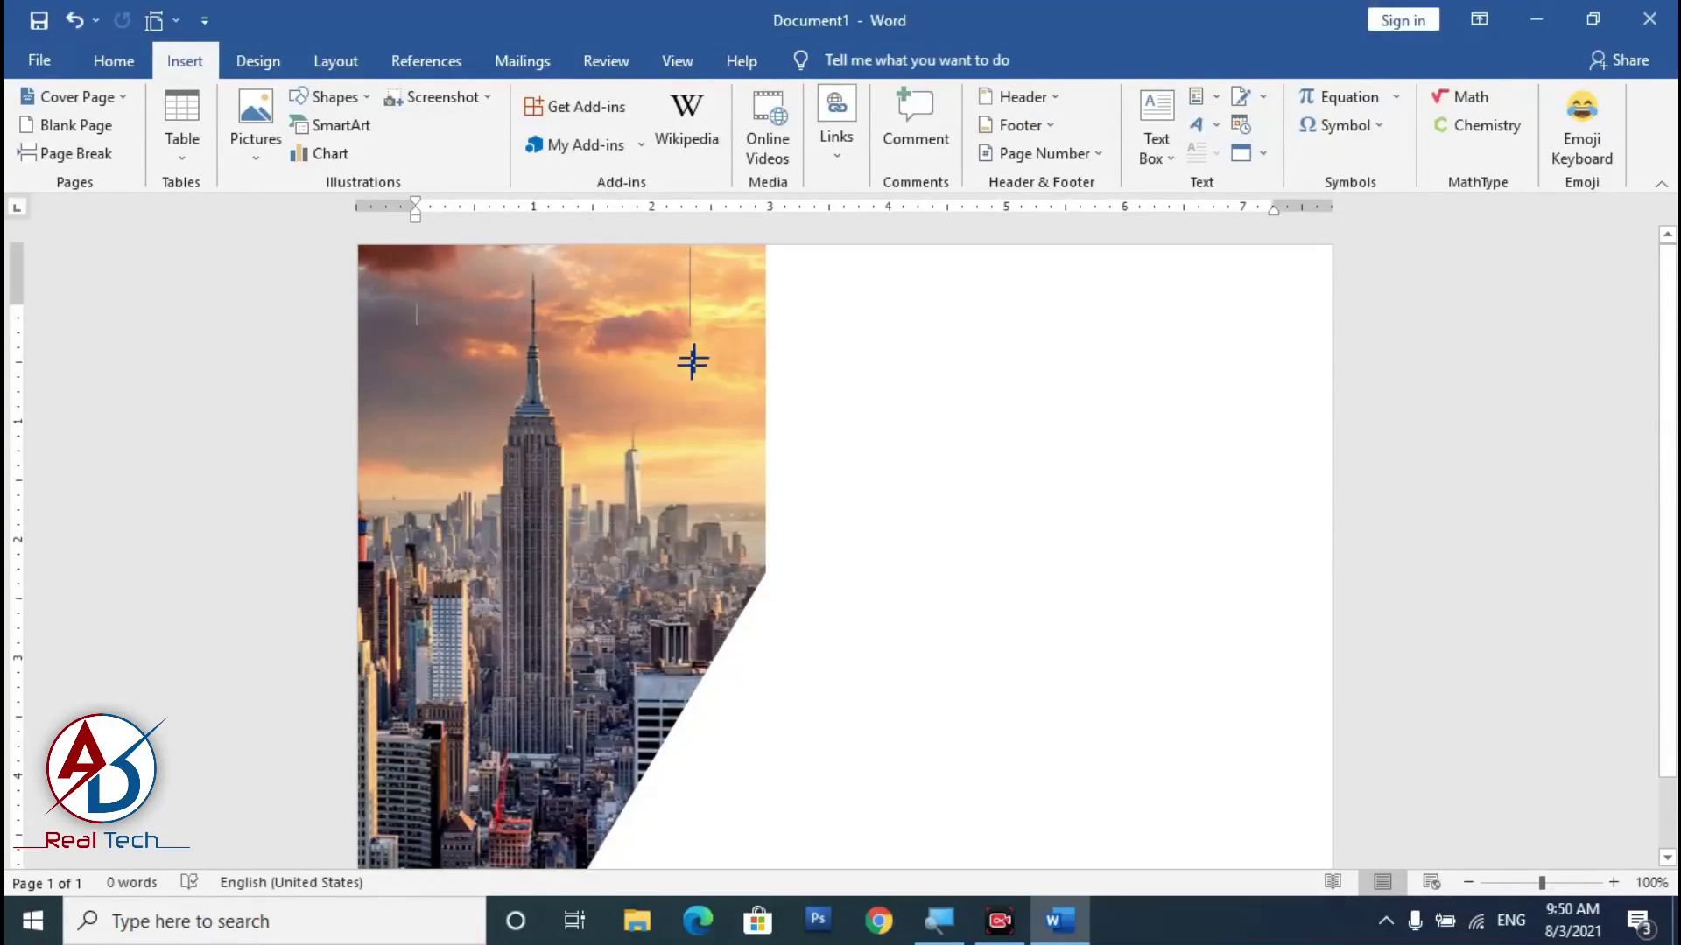
{"action": "left_click", "coordinate": [690, 451]}
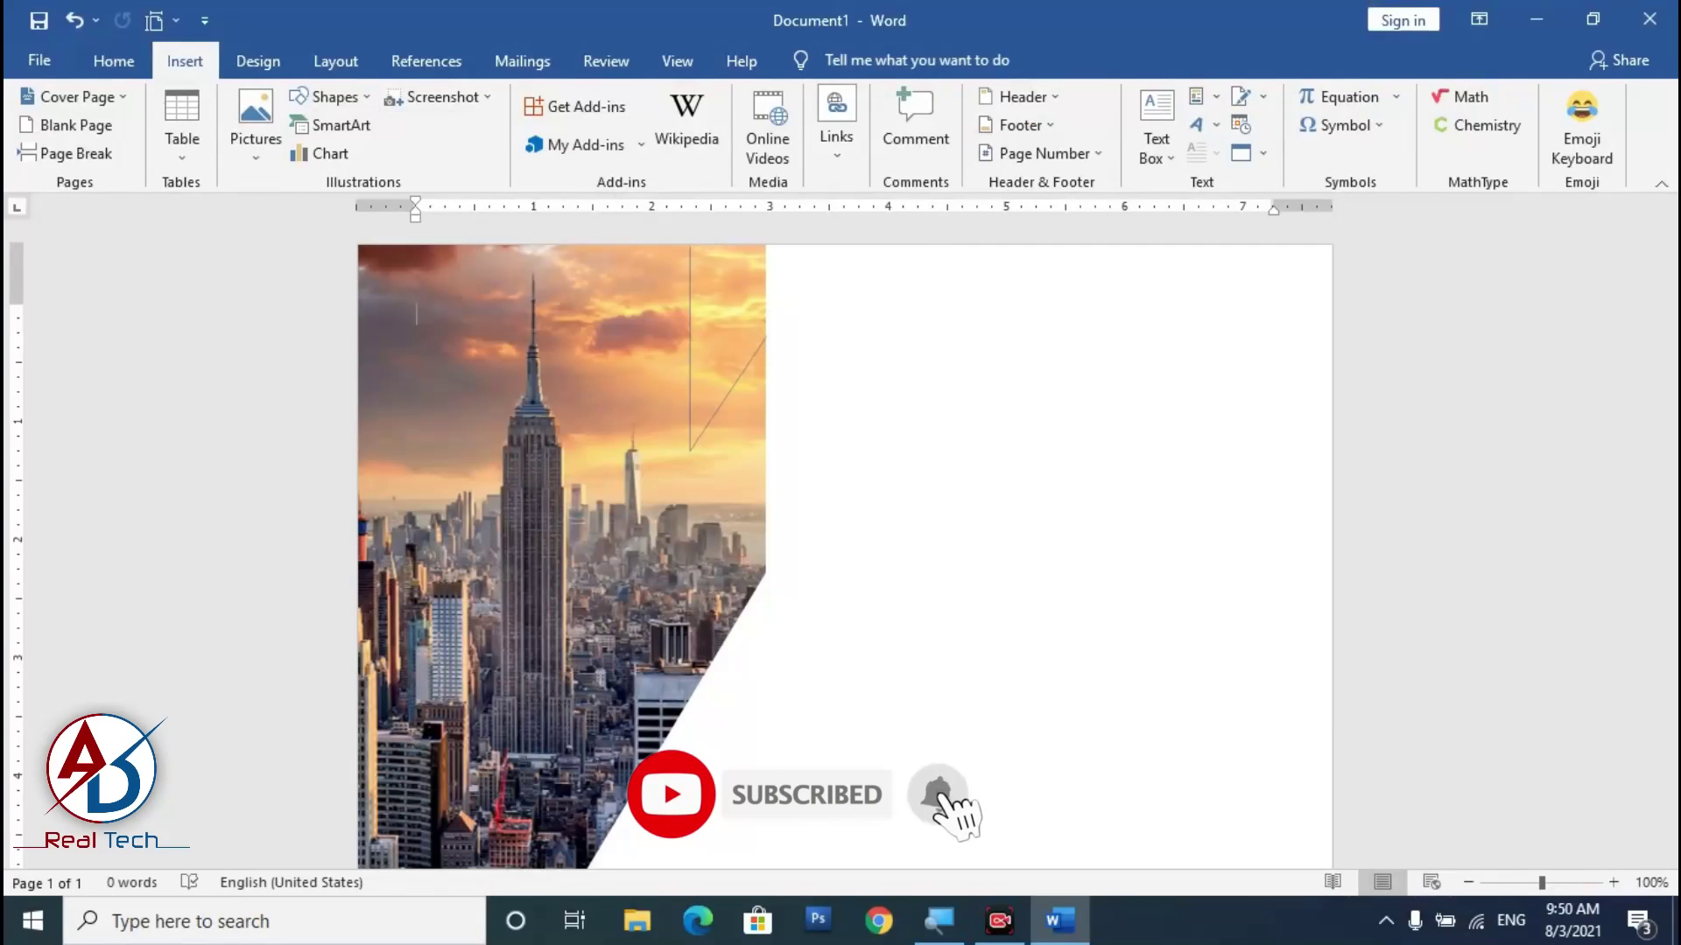
{"action": "left_click", "coordinate": [766, 376]}
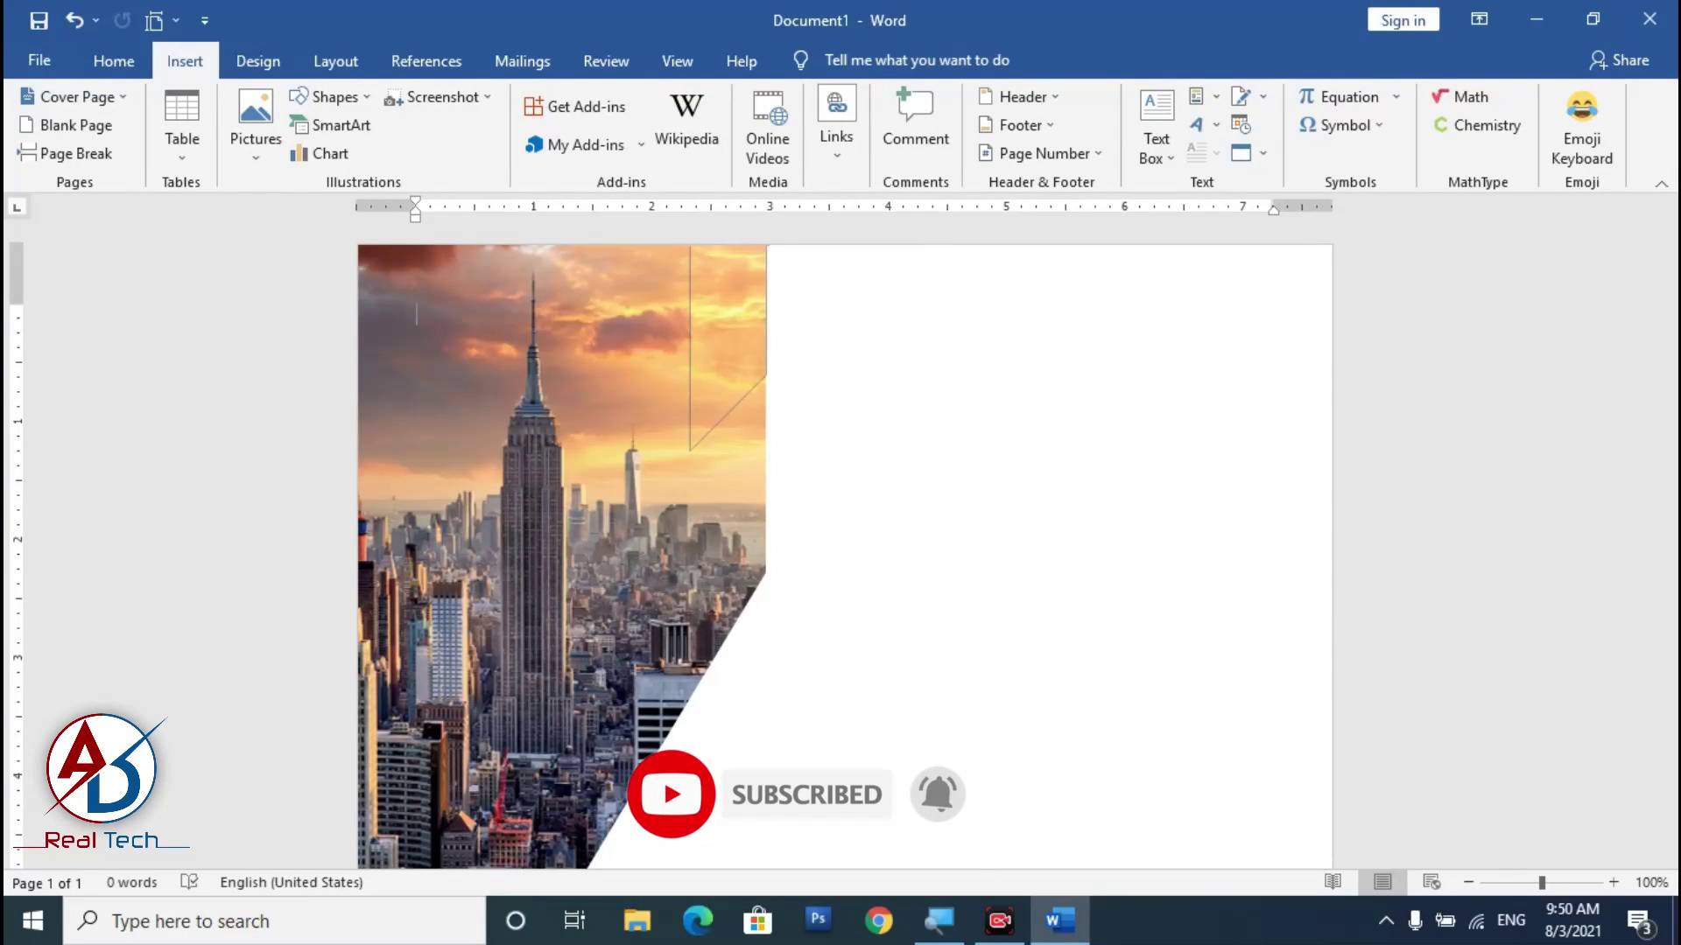
{"action": "left_click", "coordinate": [699, 249]}
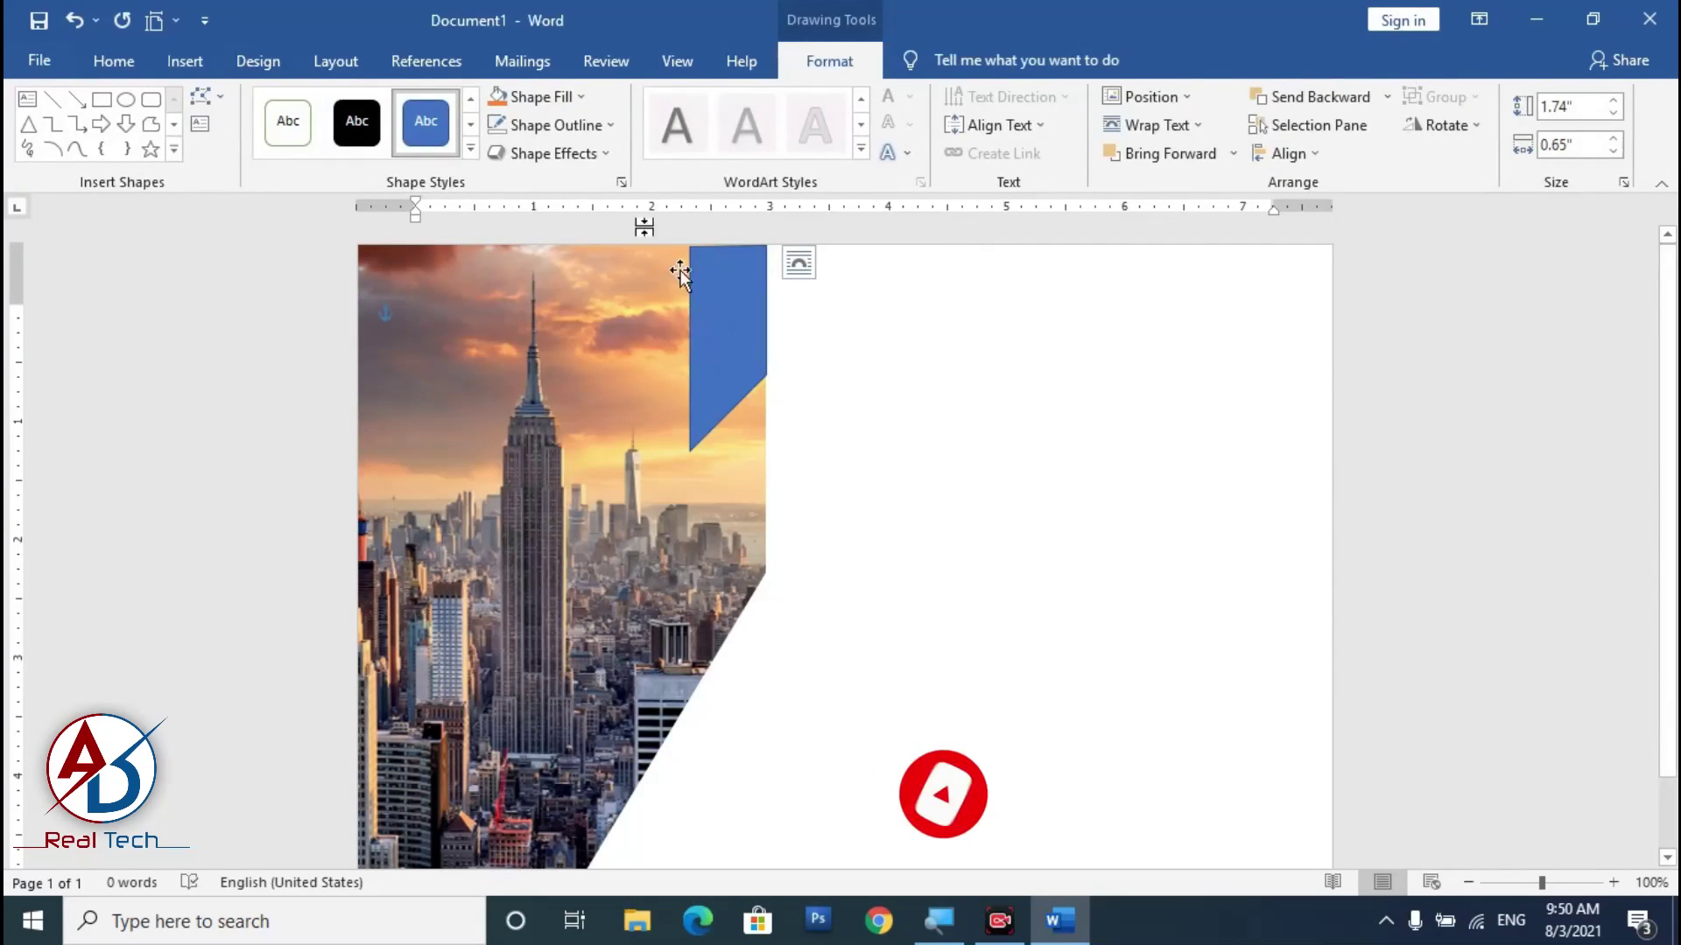
Fill the strip gold and remove its outline.
{"action": "left_click", "coordinate": [548, 103]}
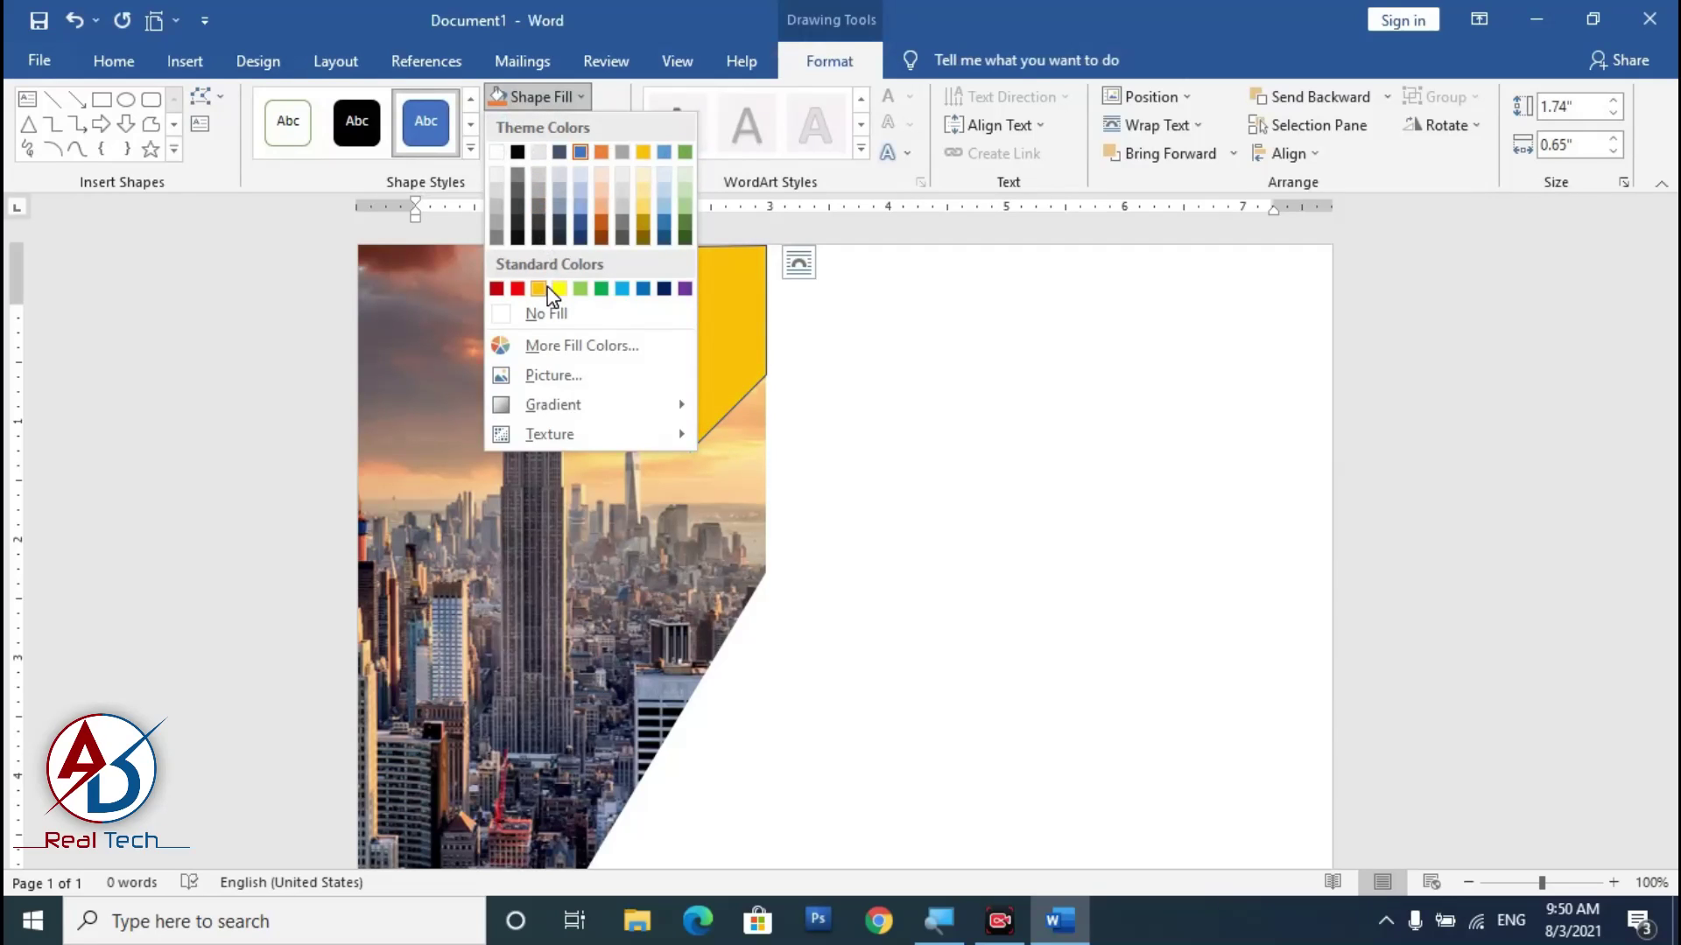
{"action": "left_click", "coordinate": [548, 291]}
{"action": "left_click", "coordinate": [547, 125]}
{"action": "left_click", "coordinate": [550, 340]}
{"action": "left_click", "coordinate": [685, 674]}
{"action": "scroll", "coordinate": [684, 674], "scroll_direction": "down", "scroll_amount": 5}
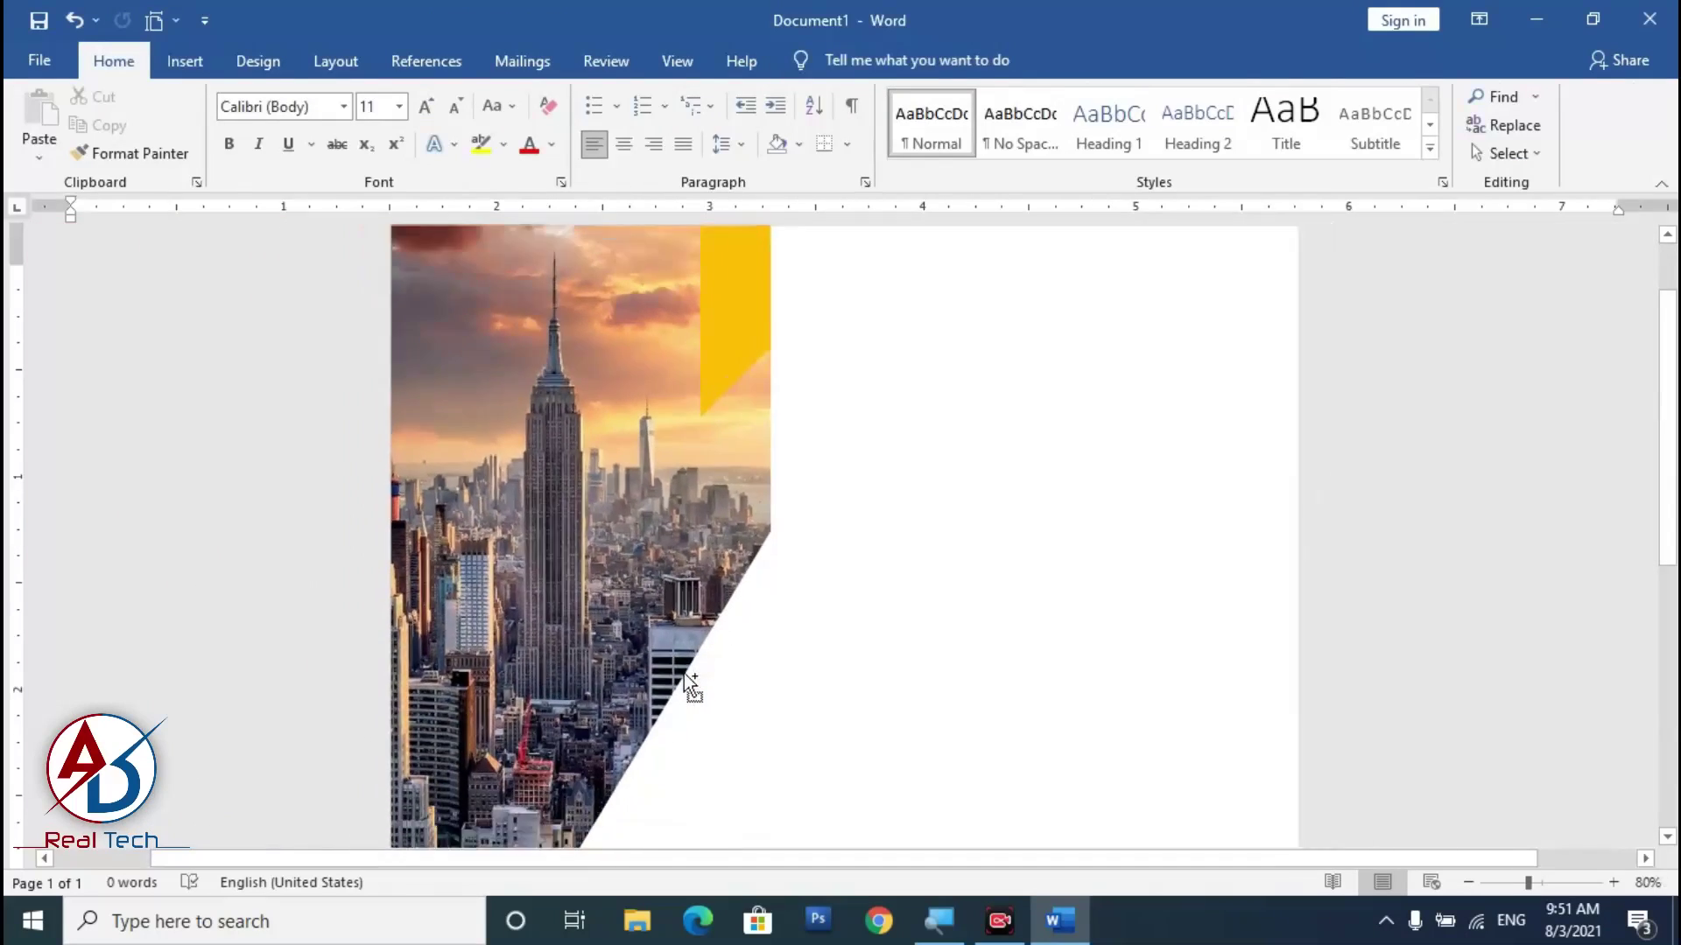
{"action": "scroll", "coordinate": [684, 674], "scroll_direction": "up", "scroll_amount": 3}
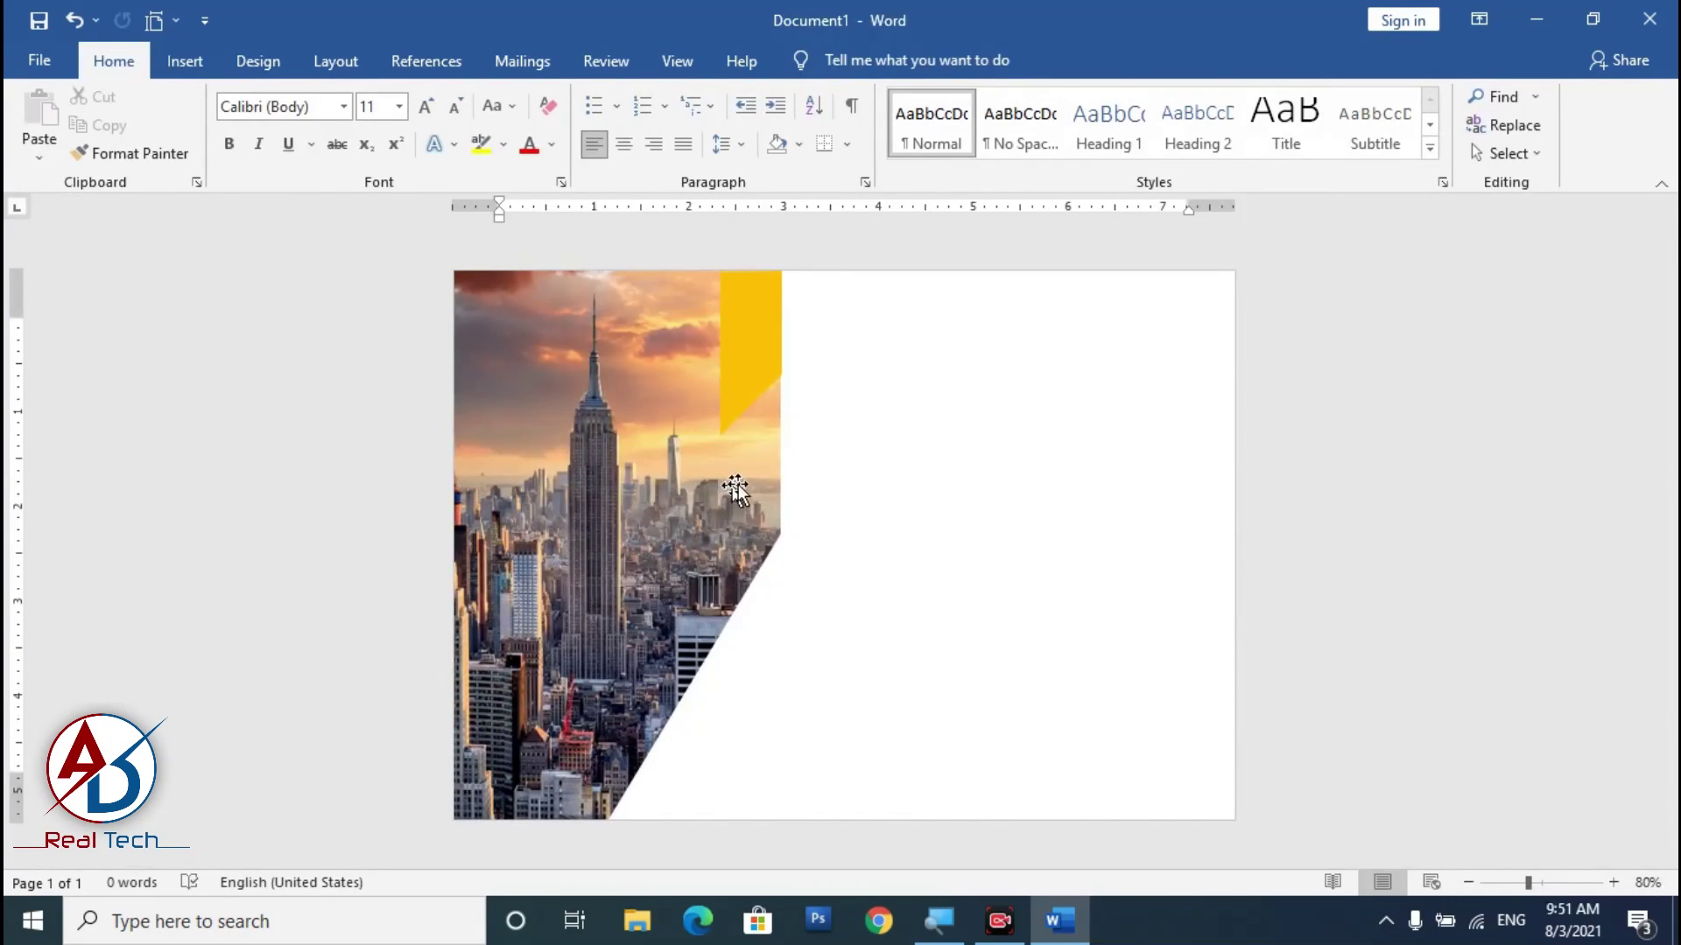
{"action": "left_click", "coordinate": [728, 387]}
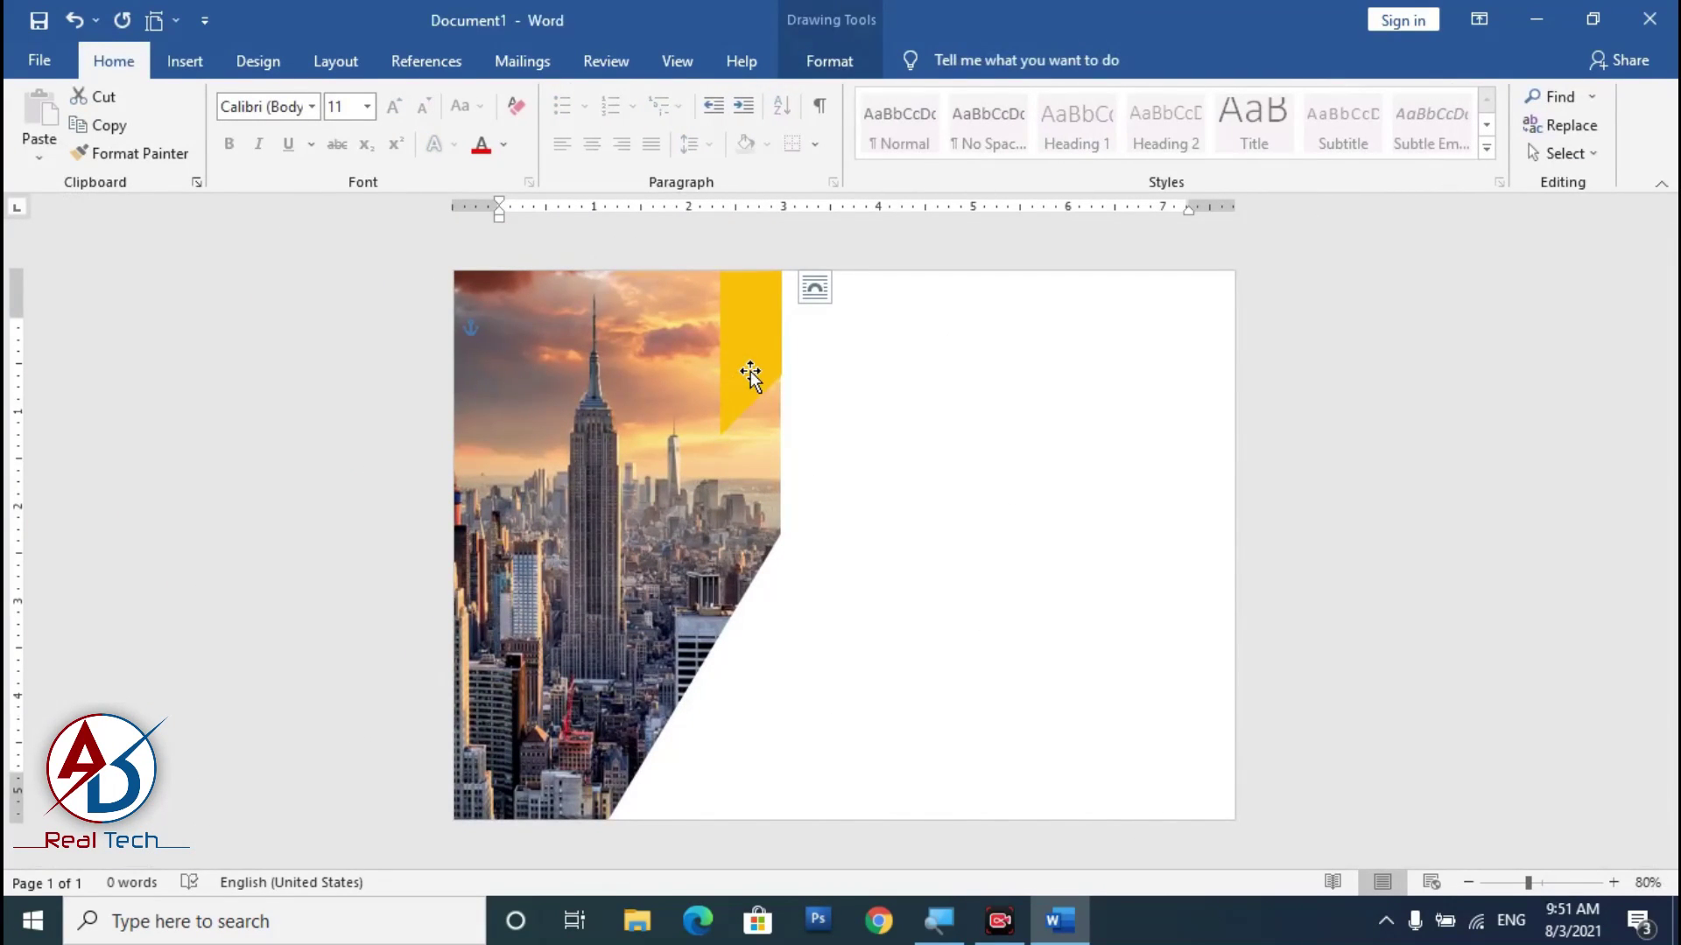
Draw a second freeform strip beneath the gold one along the panel's diagonal edge.
{"action": "left_click", "coordinate": [195, 63]}
{"action": "left_click", "coordinate": [333, 96]}
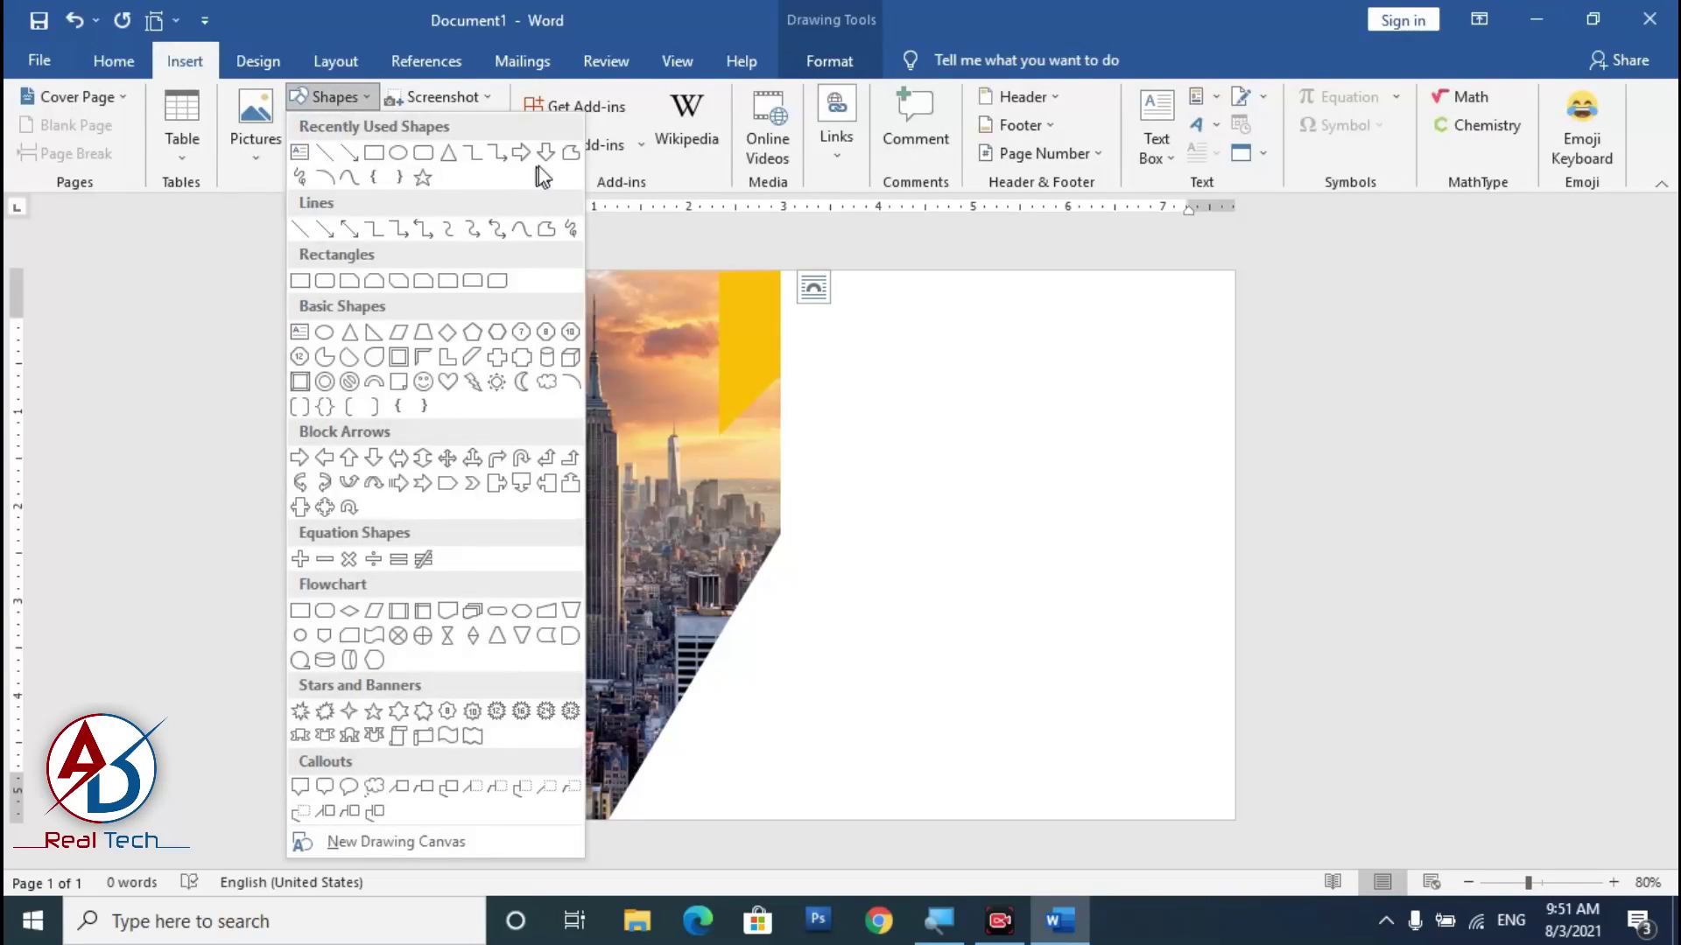
{"action": "left_click", "coordinate": [570, 152]}
{"action": "scroll", "coordinate": [695, 443], "scroll_direction": "up", "scroll_amount": 1}
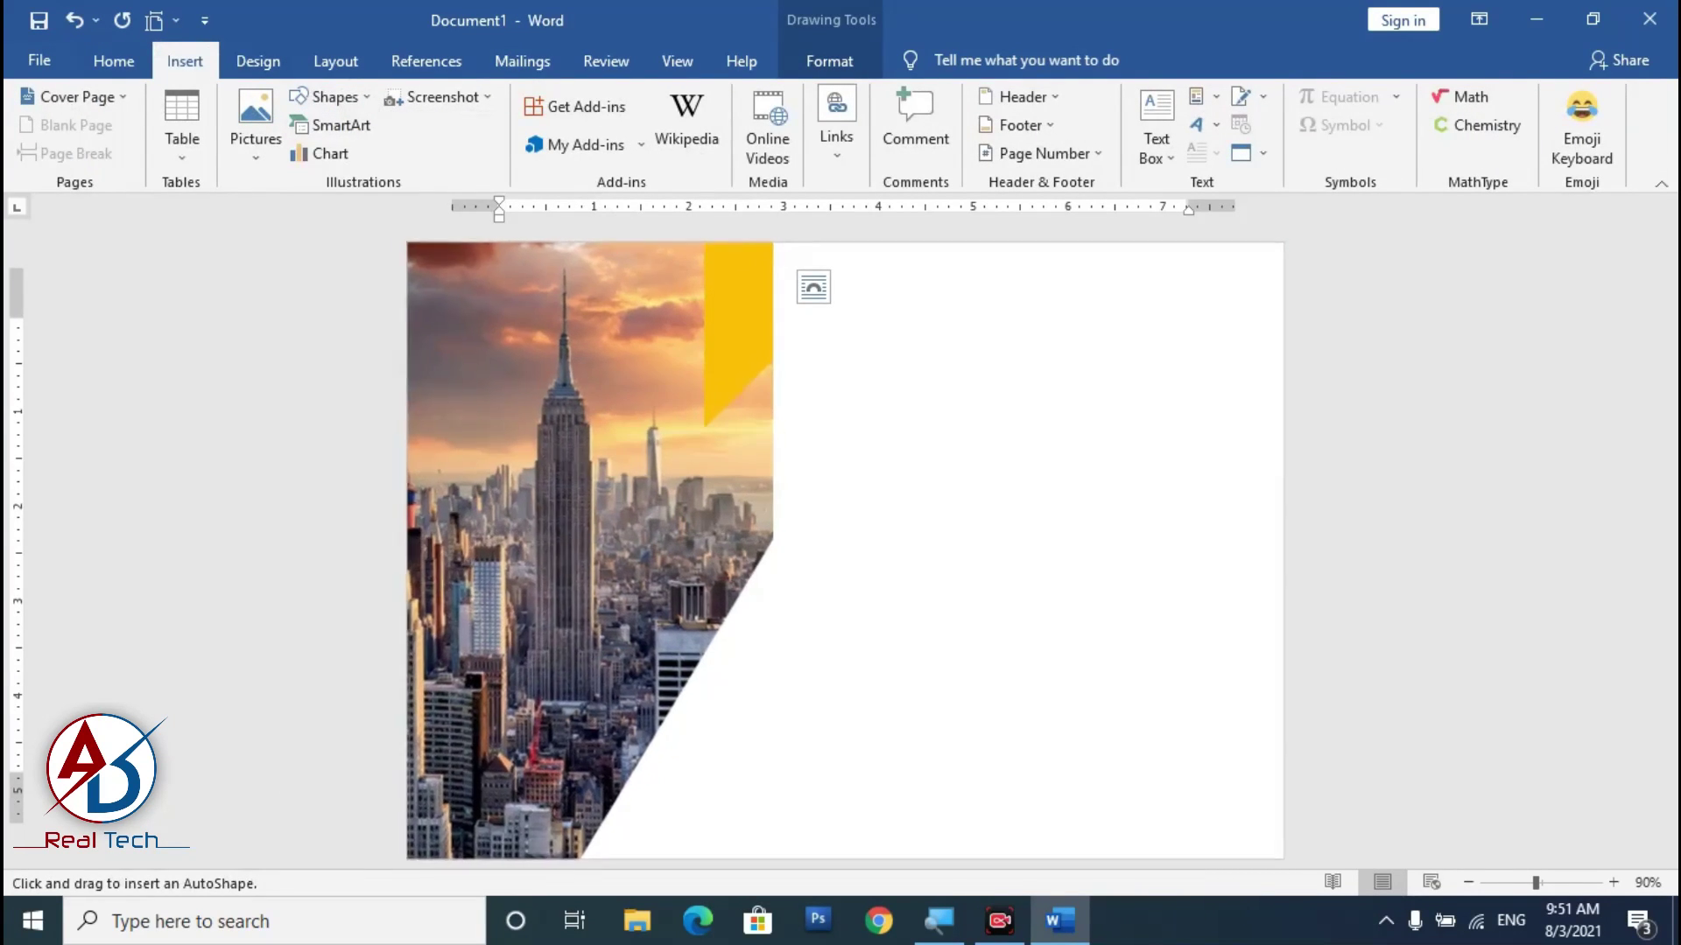
{"action": "scroll", "coordinate": [695, 443], "scroll_direction": "up", "scroll_amount": 3}
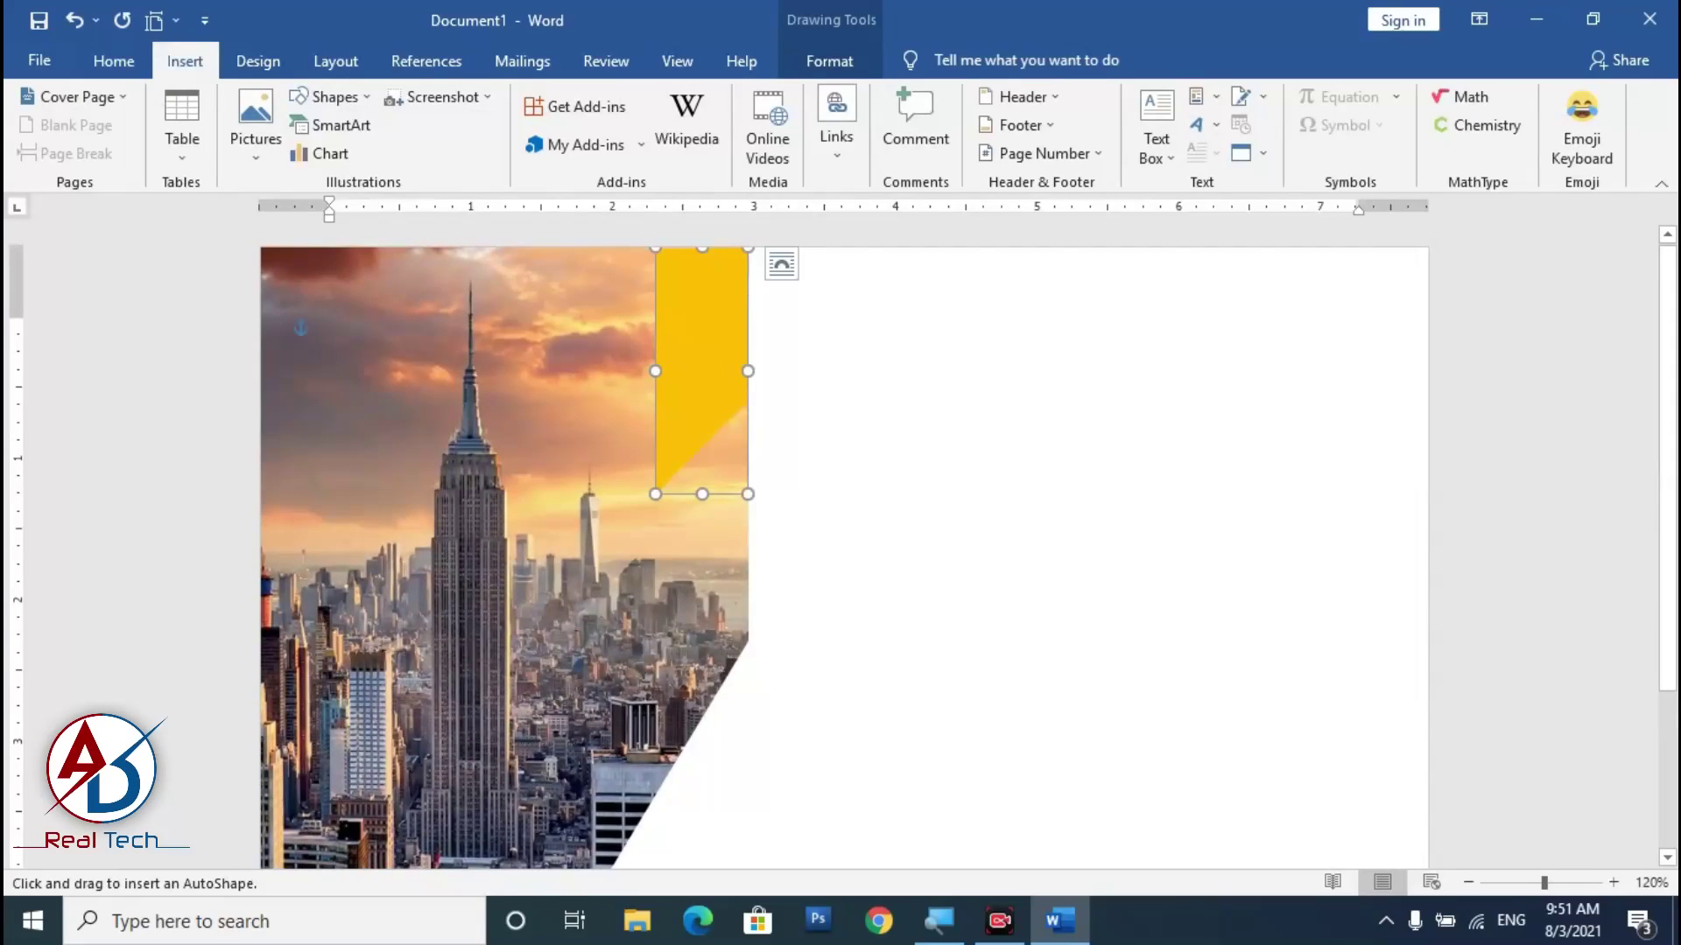
{"action": "scroll", "coordinate": [695, 443], "scroll_direction": "up", "scroll_amount": 1}
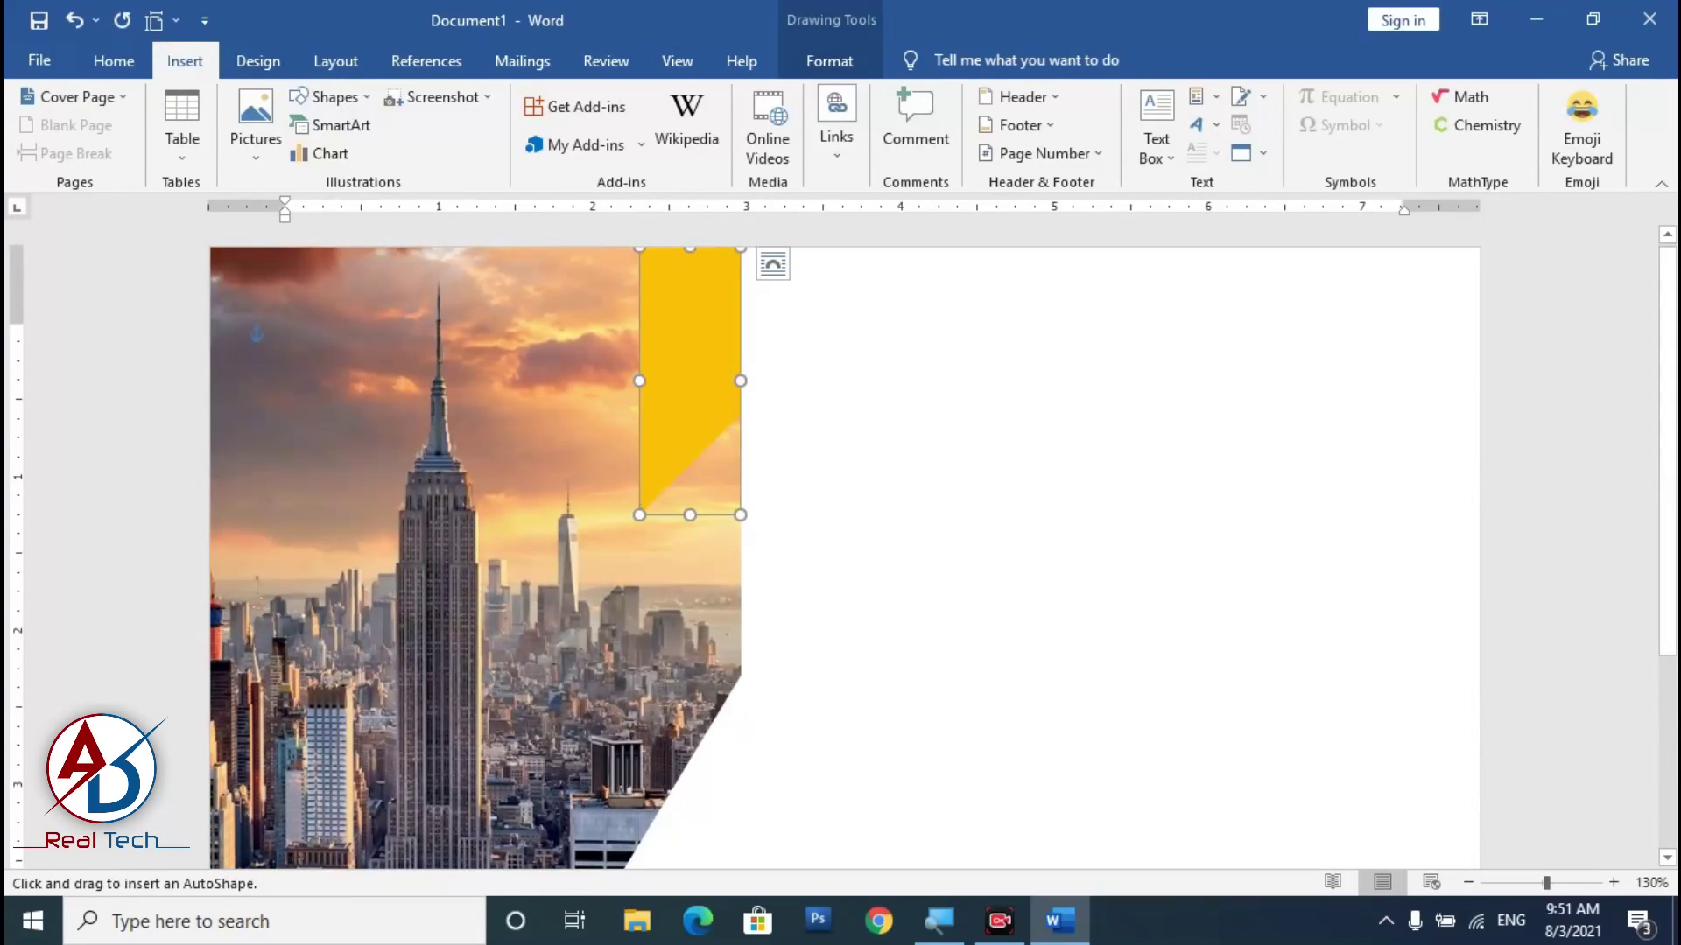
{"action": "key", "text": "Escape"}
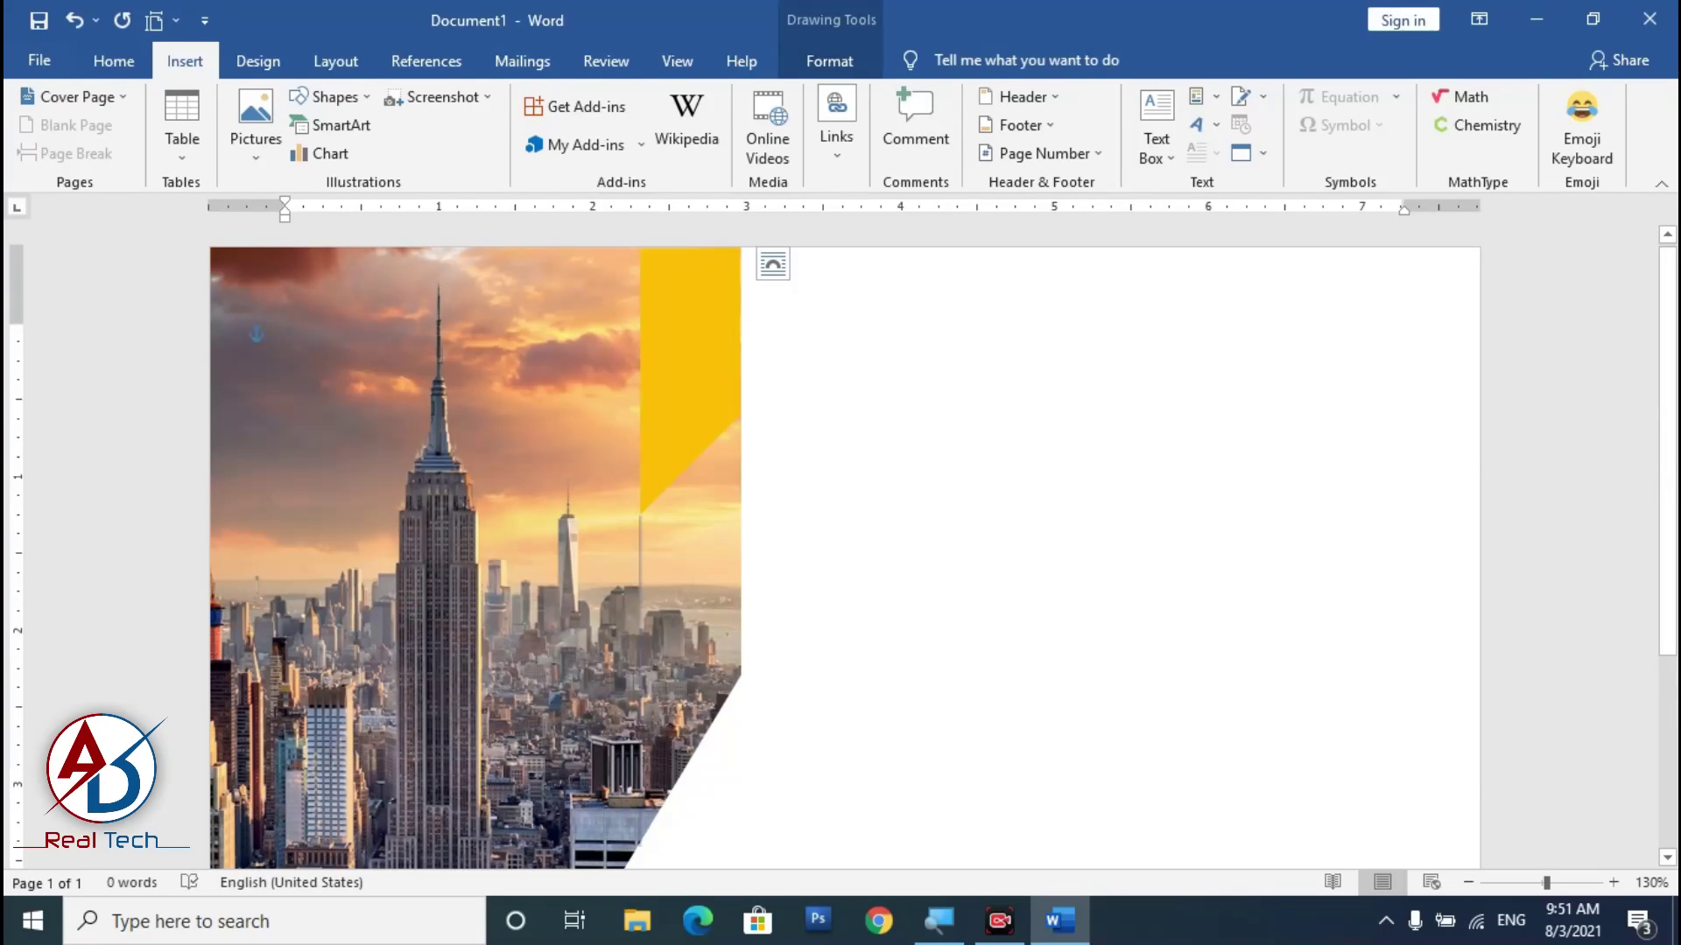
{"action": "left_click", "coordinate": [742, 675]}
{"action": "left_click", "coordinate": [741, 421]}
{"action": "left_click", "coordinate": [640, 512]}
{"action": "left_click", "coordinate": [640, 845]}
{"action": "left_click", "coordinate": [742, 676]}
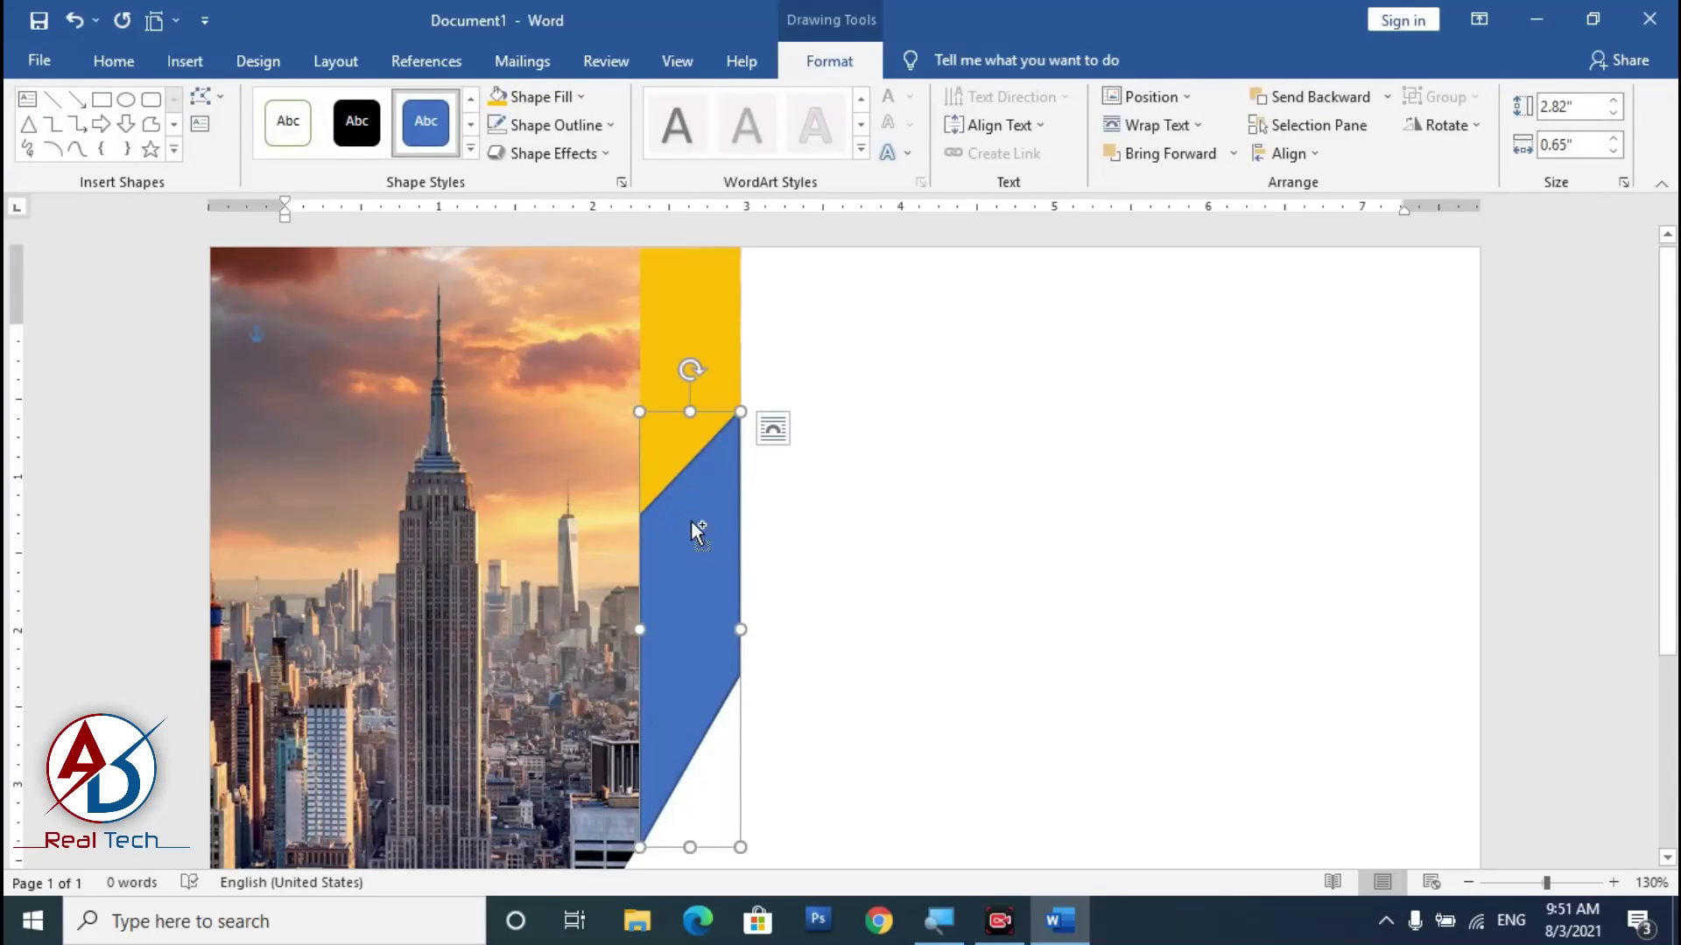
{"action": "scroll", "coordinate": [691, 520], "scroll_direction": "down", "scroll_amount": 4}
Remove the new strip's outline and fill it custom orange RGB 249, 99, 15.
{"action": "left_click", "coordinate": [569, 123]}
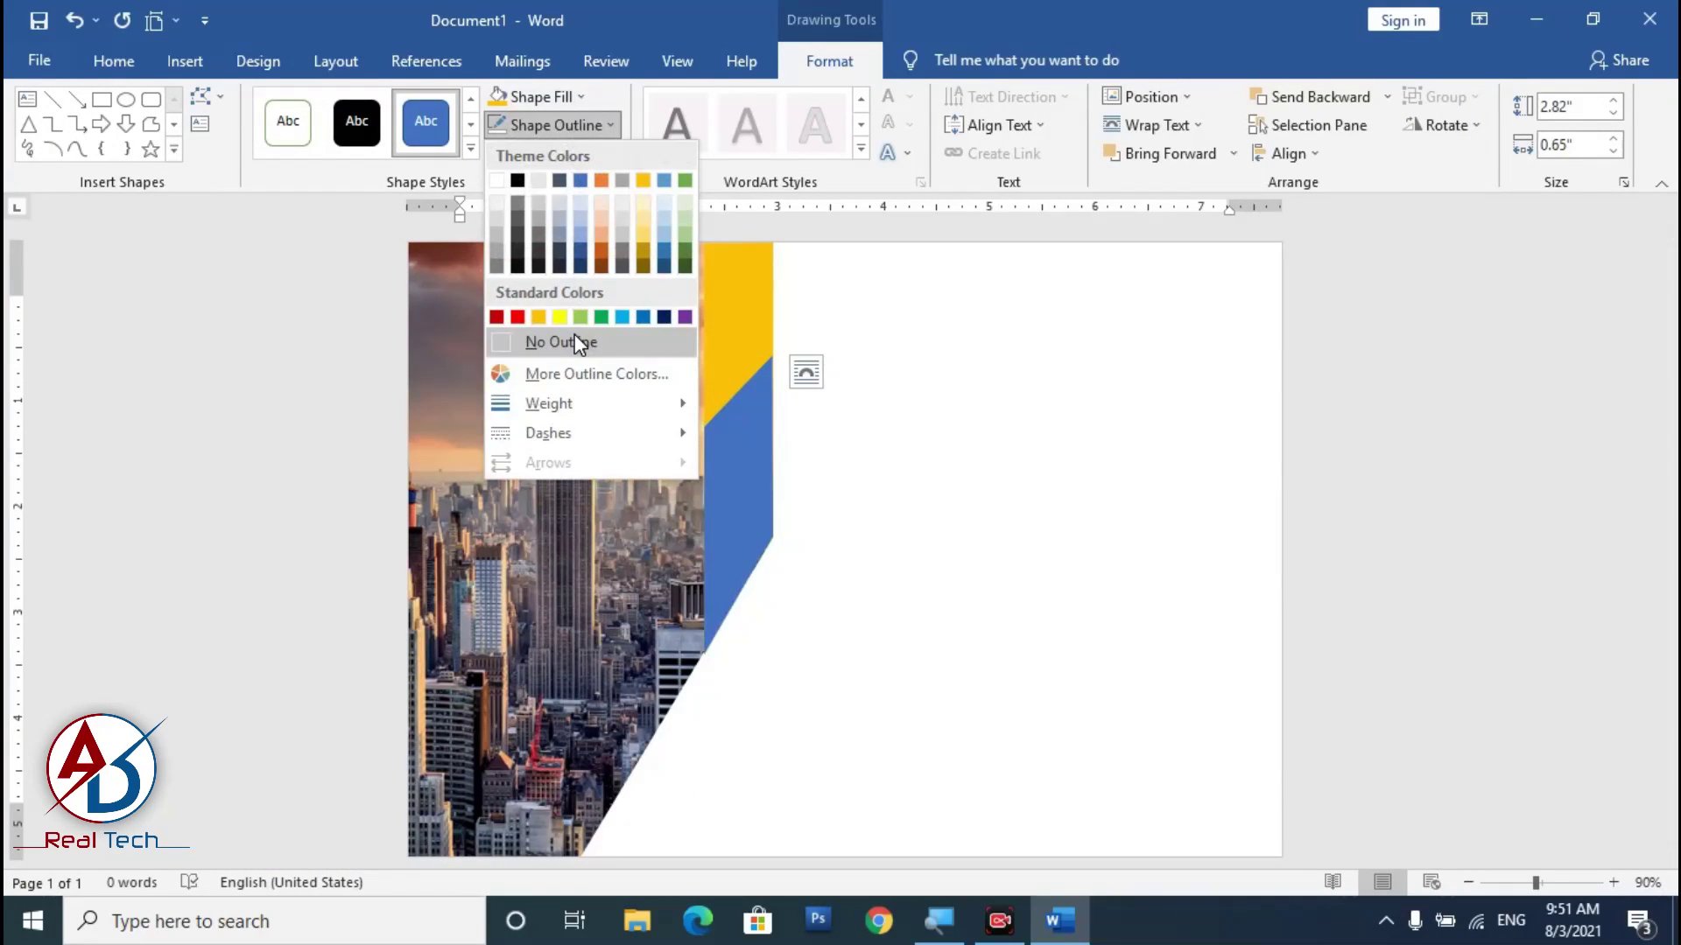
{"action": "left_click", "coordinate": [577, 344]}
{"action": "left_click", "coordinate": [559, 102]}
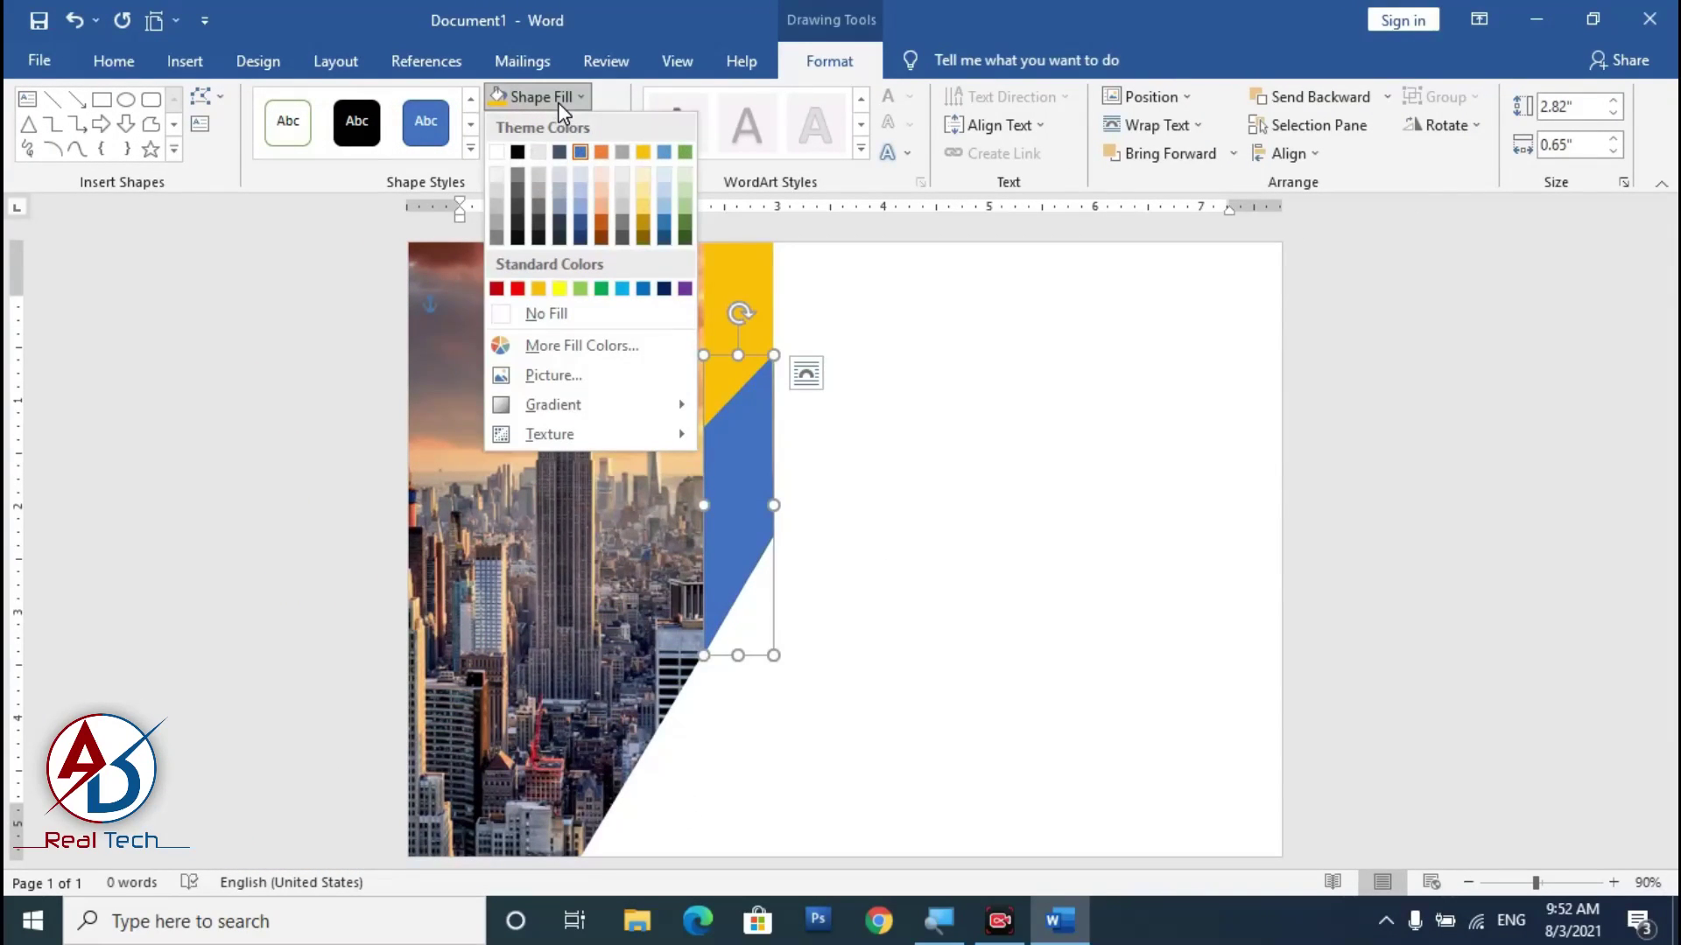
{"action": "left_click", "coordinate": [577, 350]}
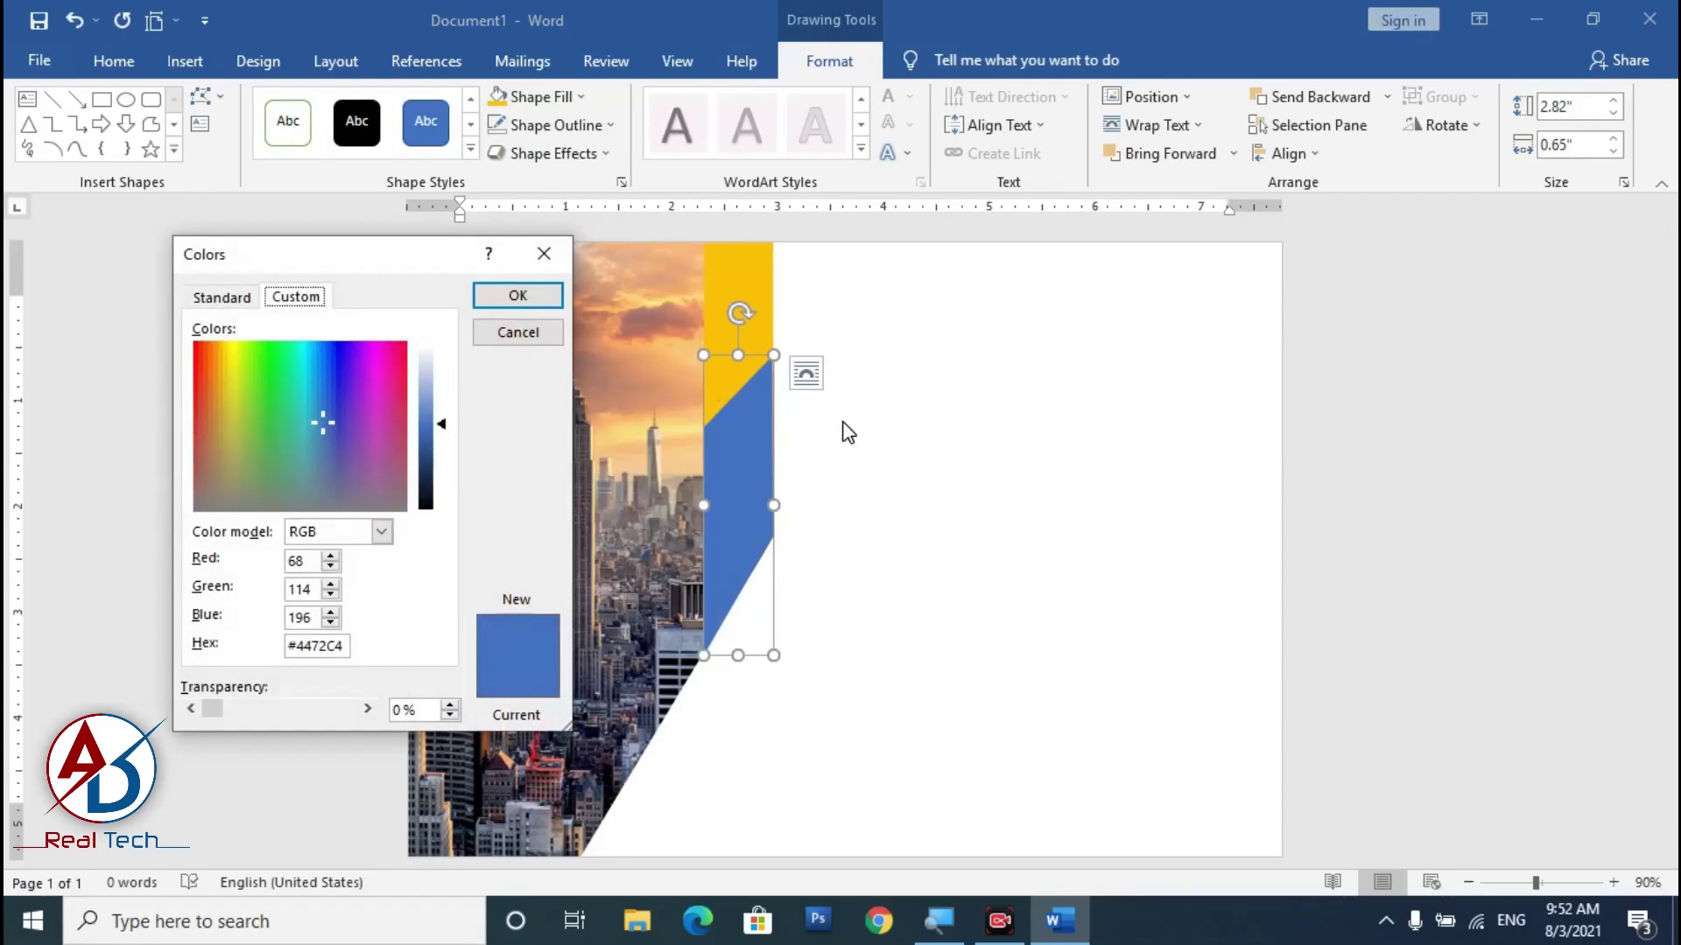
{"action": "left_click_drag", "start_coordinate": [348, 261], "coordinate": [1105, 222]}
{"action": "left_click", "coordinate": [967, 307]}
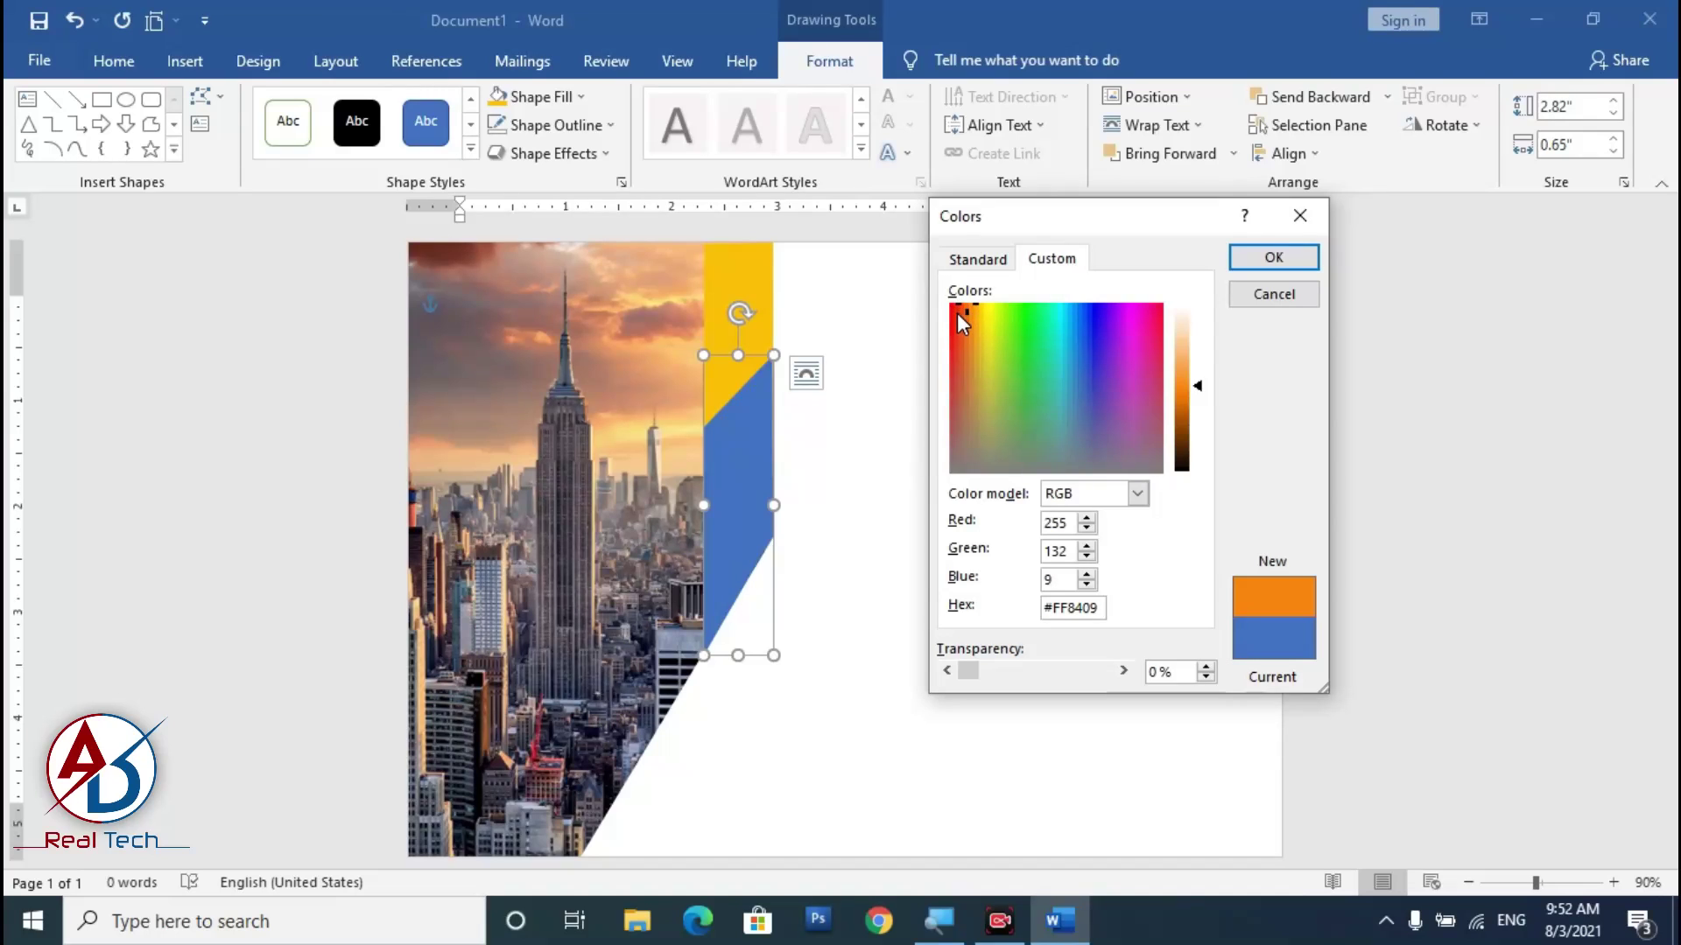
{"action": "mouse_move", "coordinate": [960, 311]}
{"action": "left_mouse_down"}
{"action": "mouse_move", "coordinate": [963, 343]}
{"action": "mouse_move", "coordinate": [1126, 313]}
{"action": "mouse_move", "coordinate": [1146, 338]}
{"action": "mouse_move", "coordinate": [963, 312]}
{"action": "left_mouse_up"}
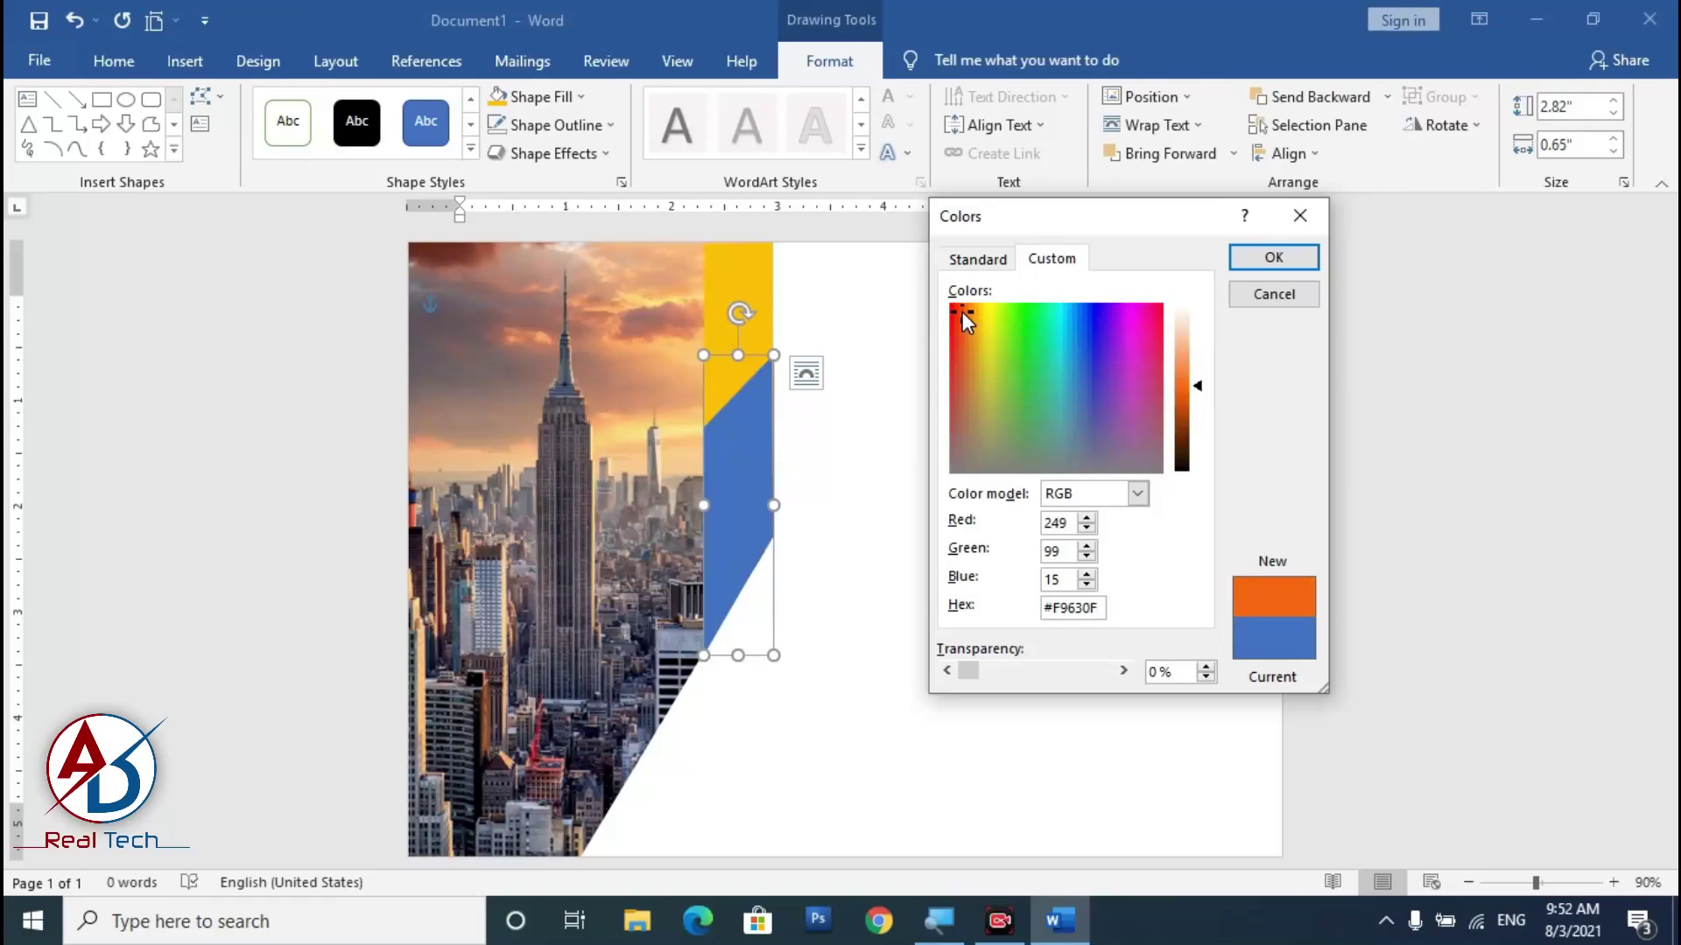
{"action": "left_click", "coordinate": [1272, 258]}
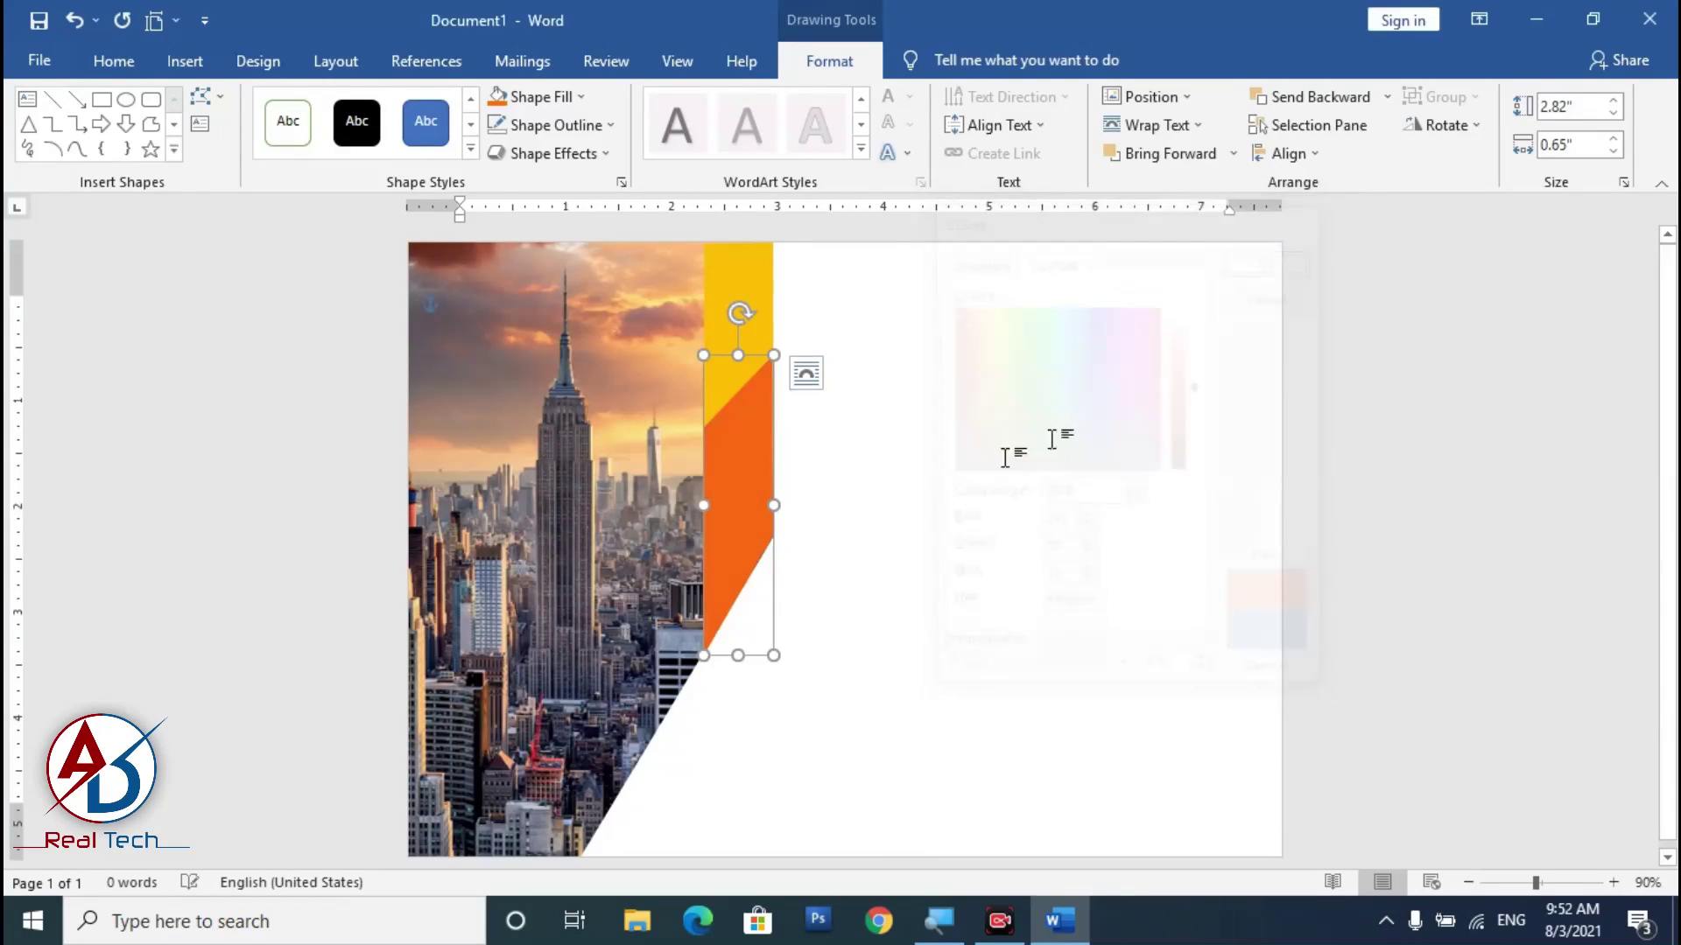
{"action": "left_click", "coordinate": [1006, 449]}
{"action": "scroll", "coordinate": [1472, 143], "scroll_direction": "down", "scroll_amount": 7}
Draw a parallelogram over the lower part of the photo panel.
{"action": "scroll", "coordinate": [927, 610], "scroll_direction": "up", "scroll_amount": 6}
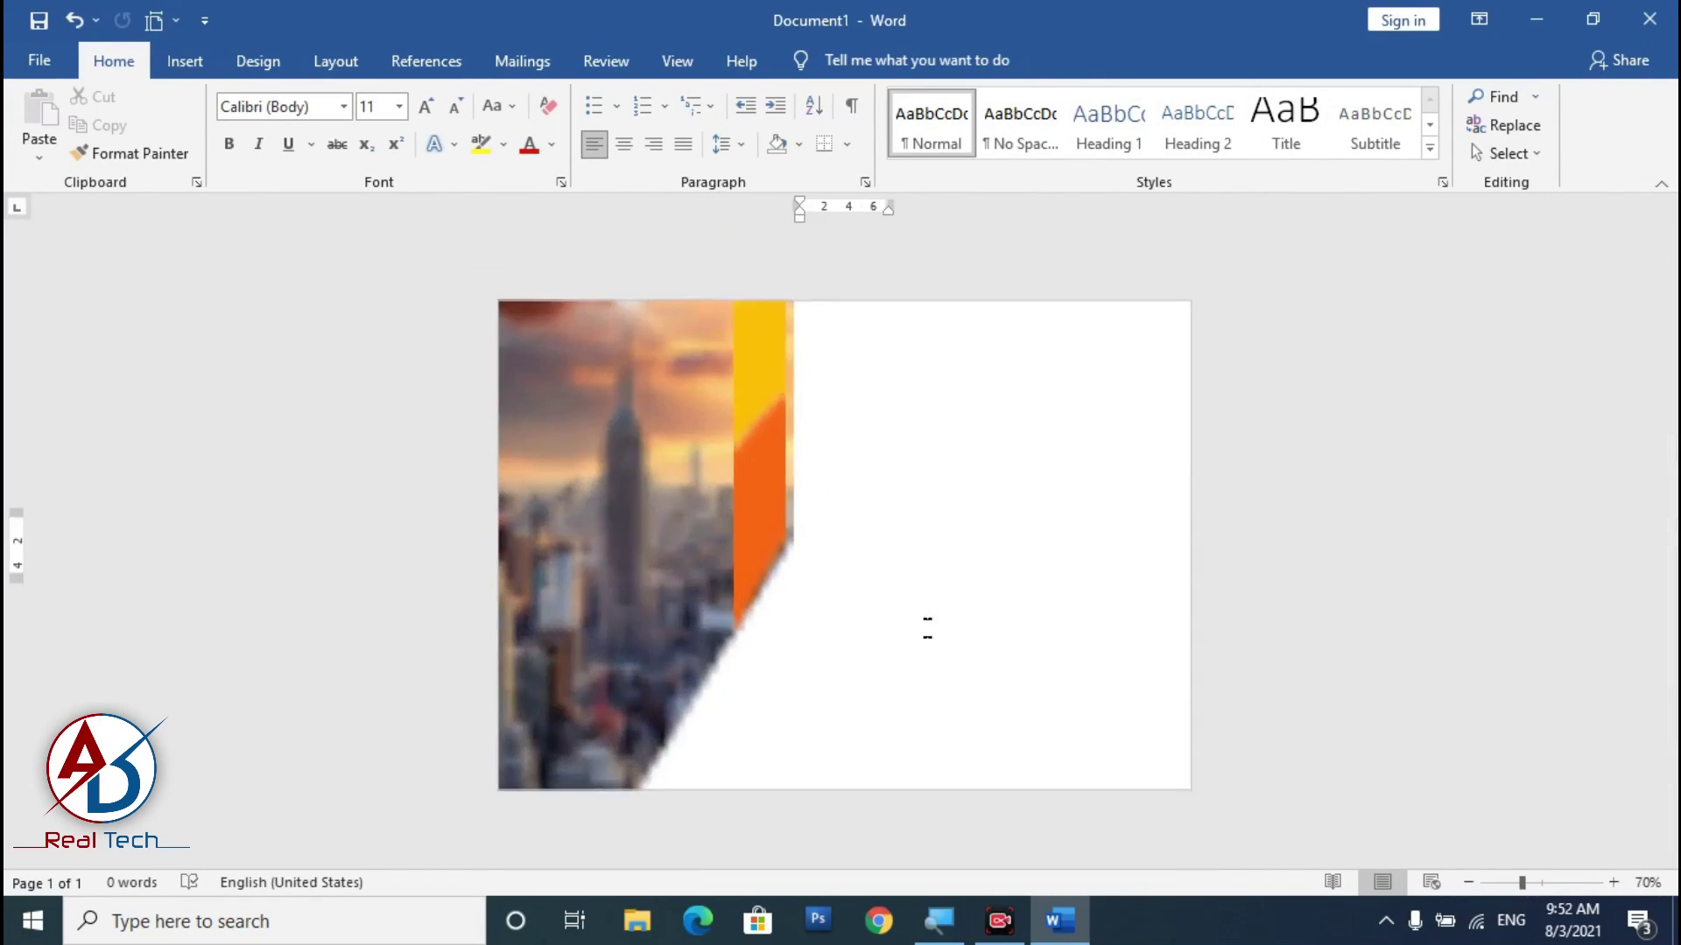
{"action": "left_click", "coordinate": [185, 61]}
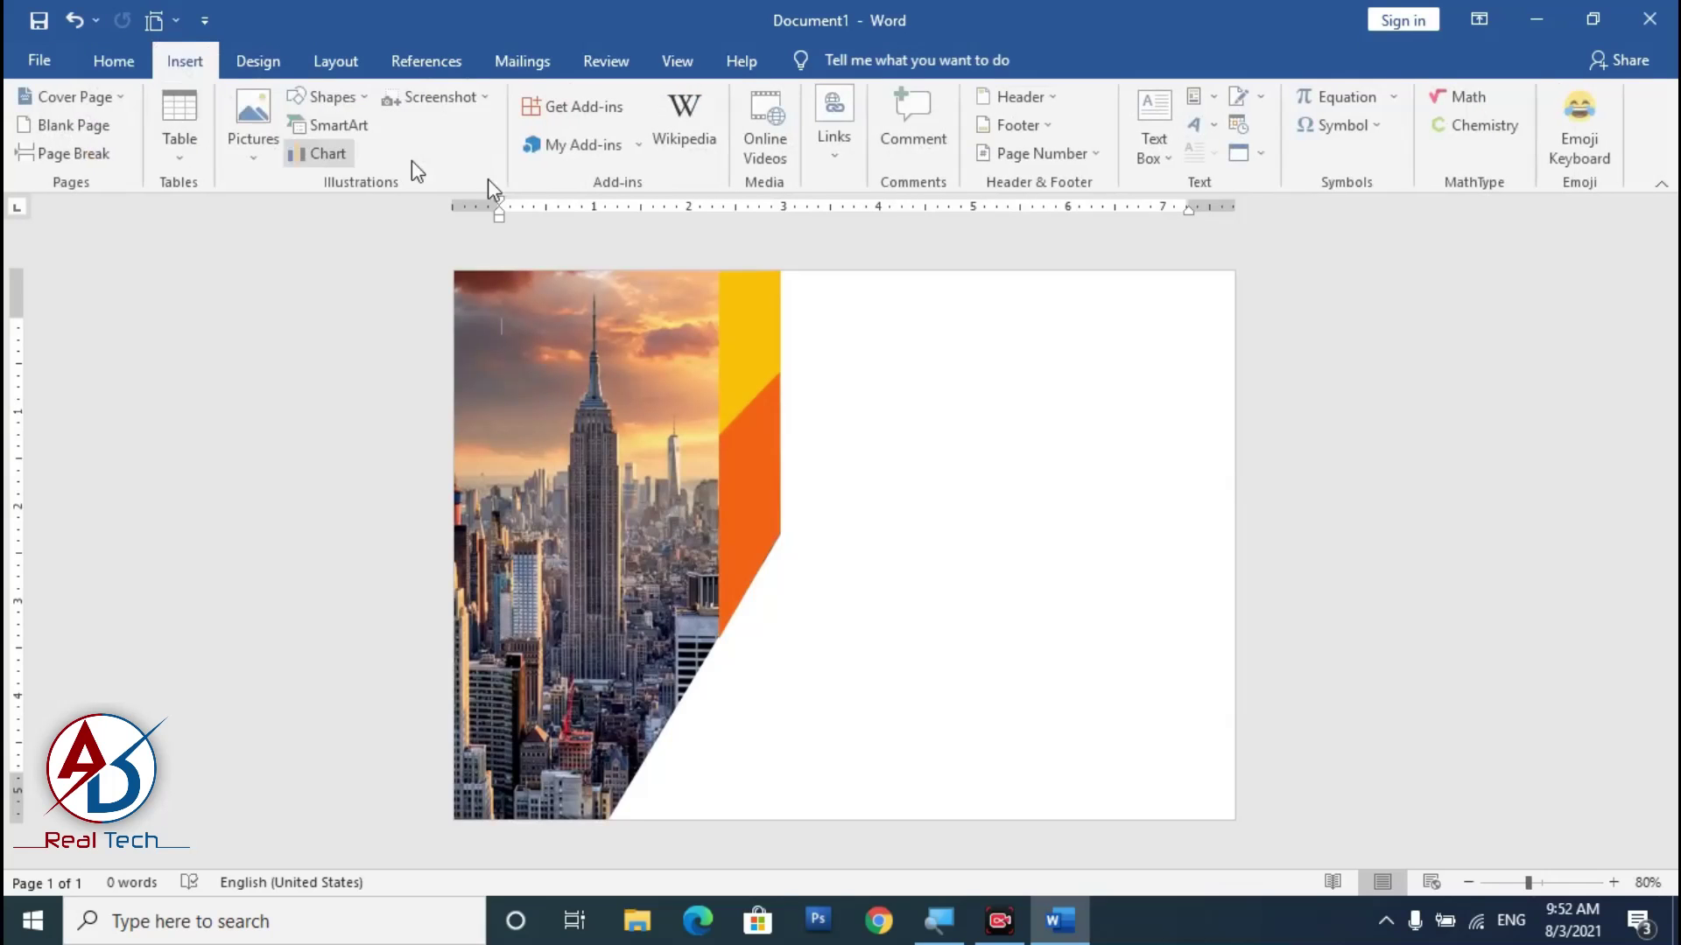
{"action": "left_click", "coordinate": [339, 102]}
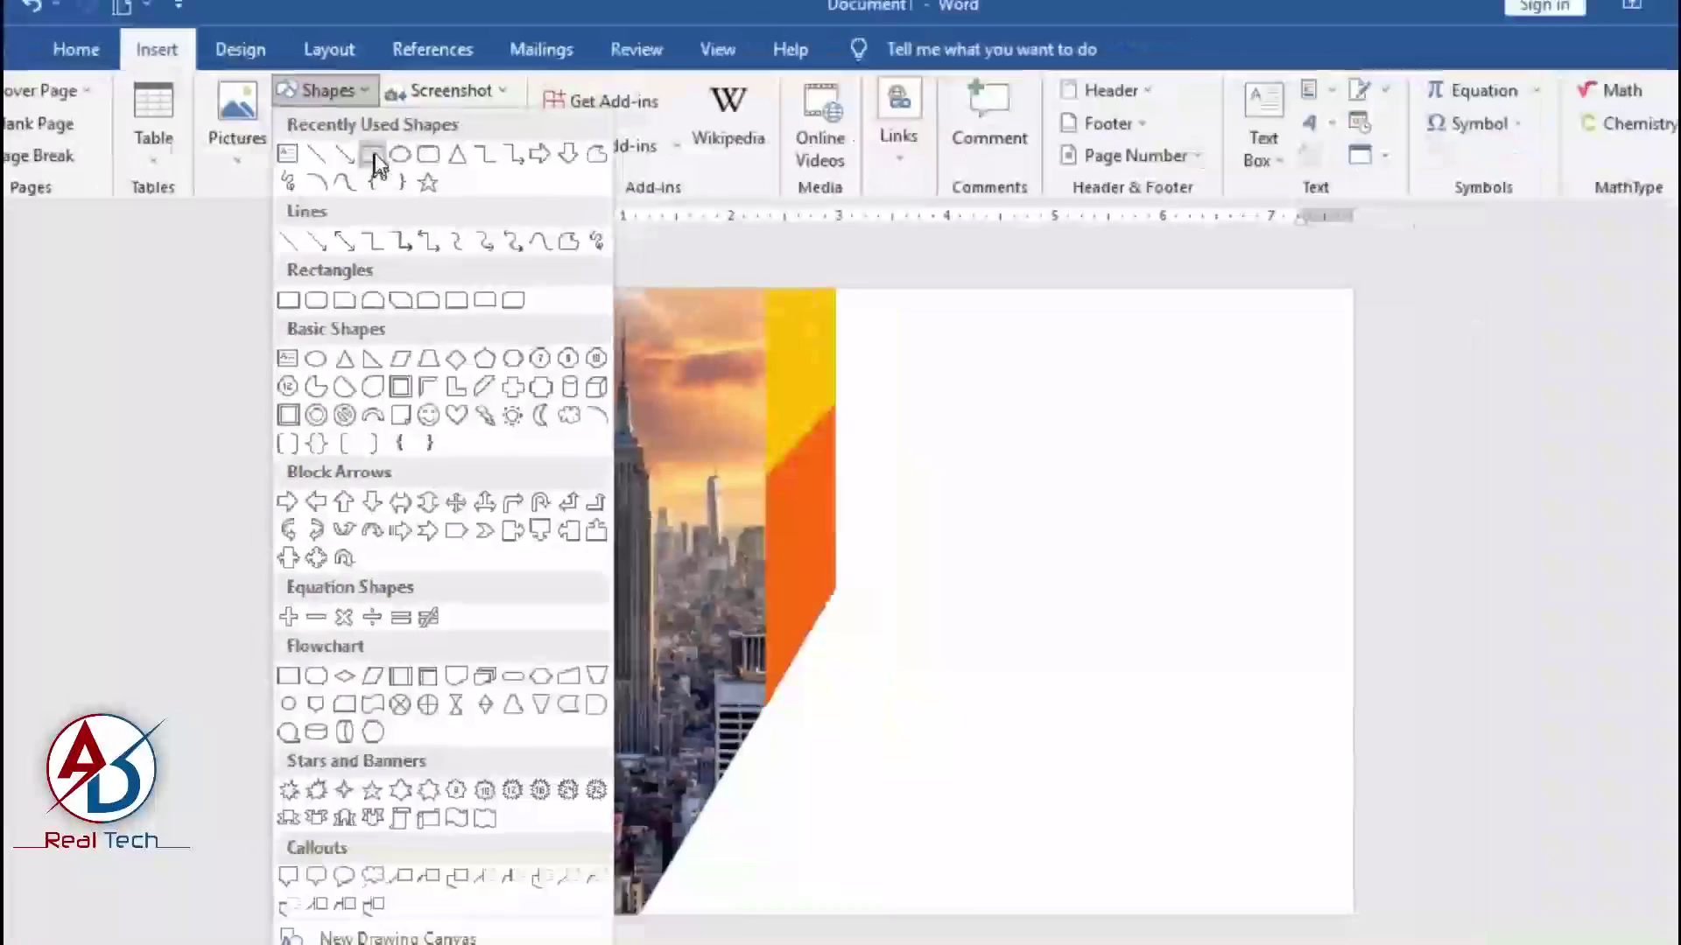
{"action": "left_click", "coordinate": [374, 155]}
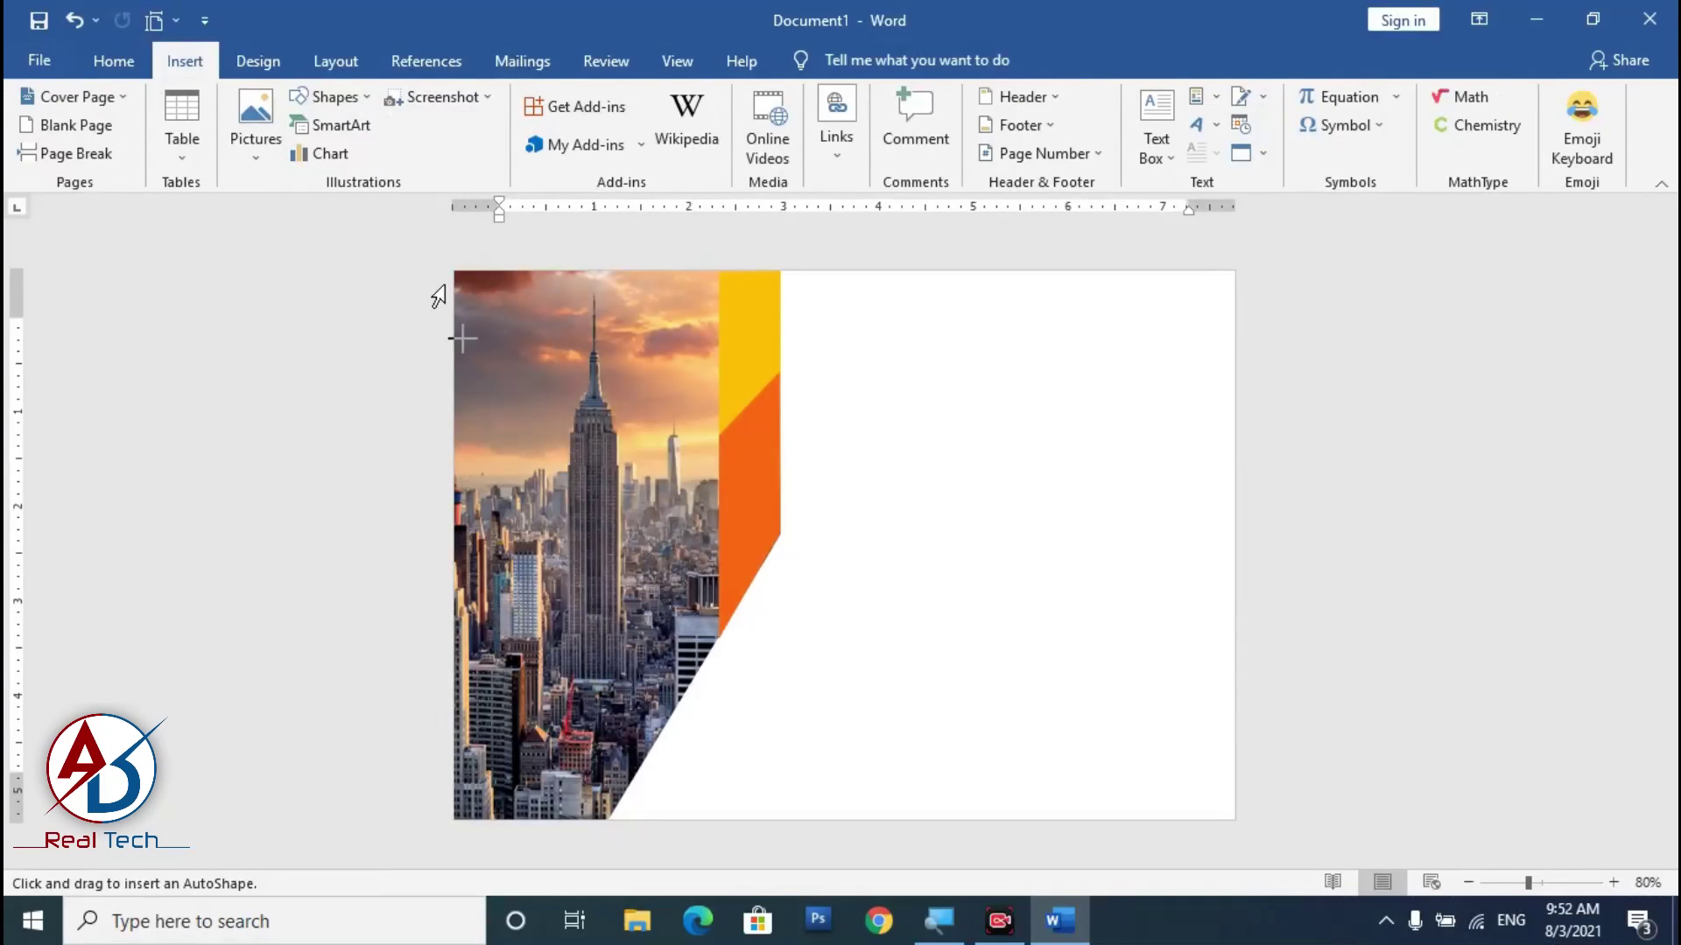
{"action": "left_click", "coordinate": [340, 95]}
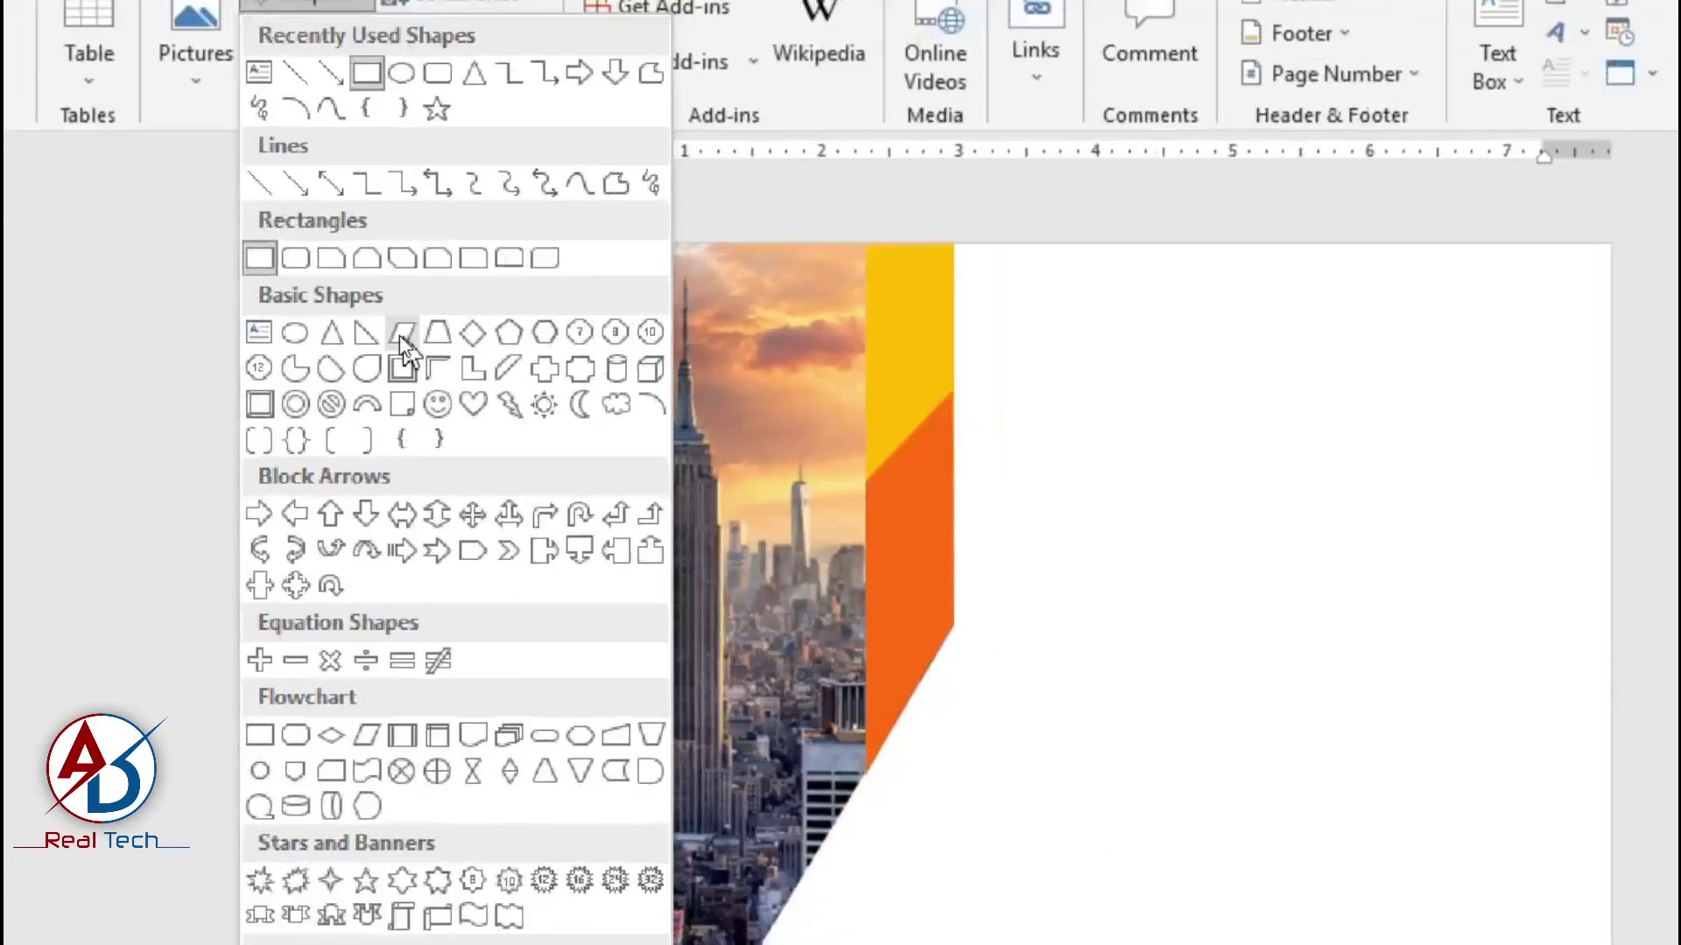
{"action": "left_click", "coordinate": [402, 333]}
{"action": "mouse_move", "coordinate": [541, 690]}
{"action": "left_mouse_down"}
{"action": "mouse_move", "coordinate": [790, 788]}
{"action": "mouse_move", "coordinate": [643, 765]}
{"action": "left_mouse_up"}
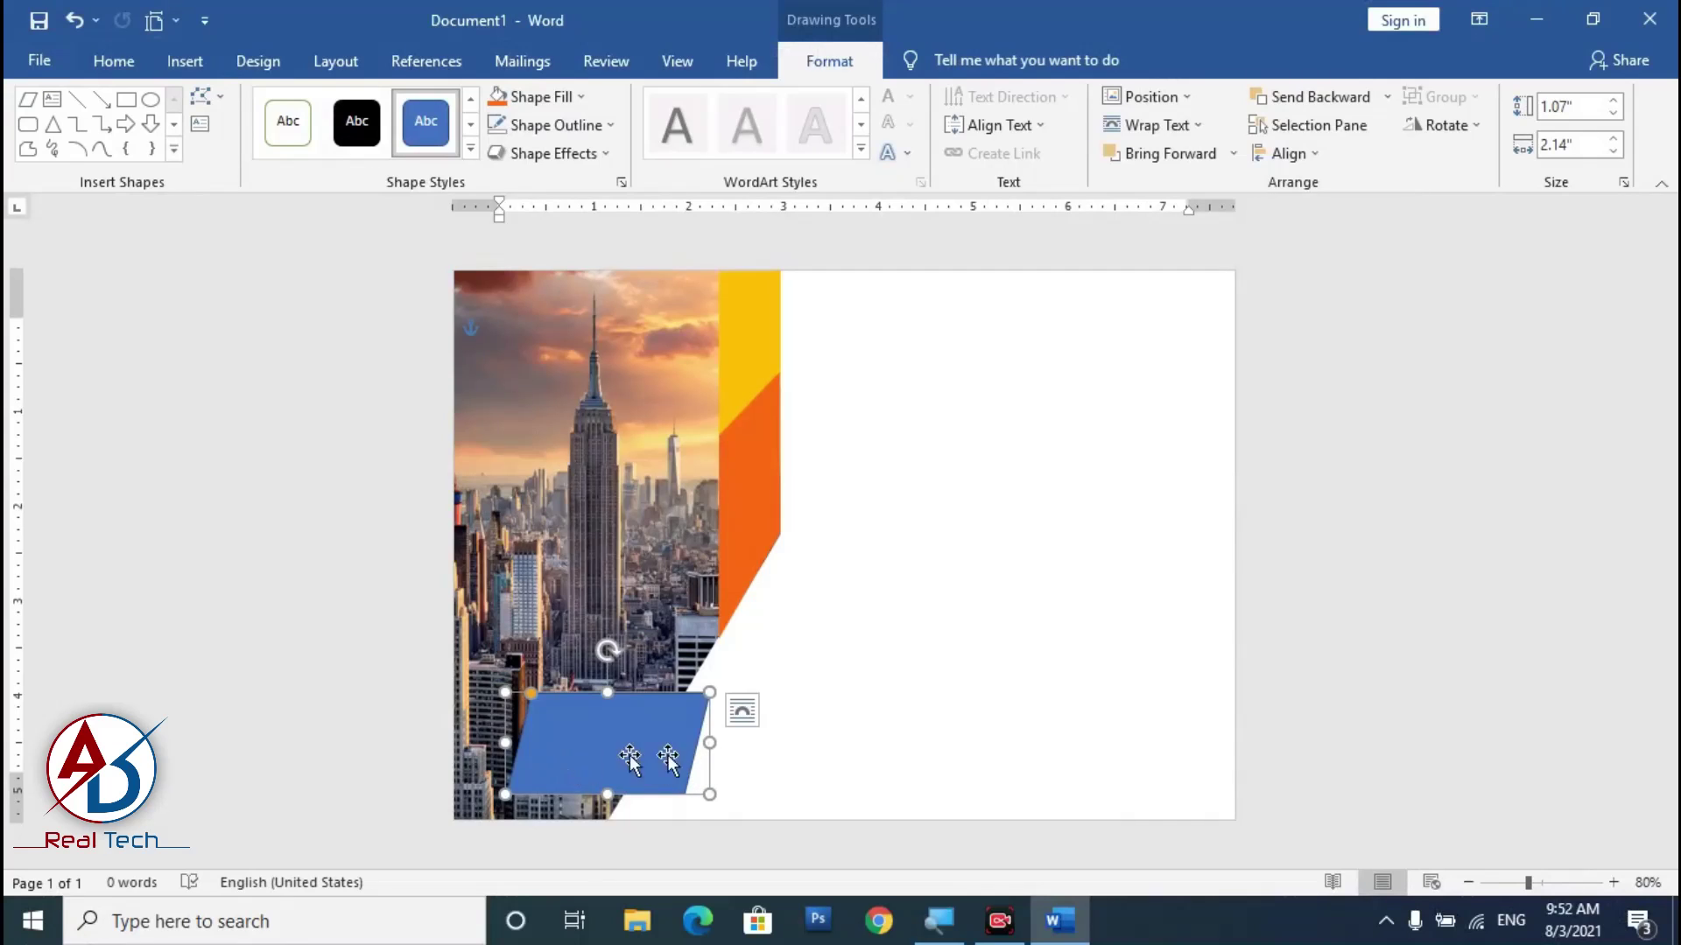
Make the parallelogram a red, outline-free shorter bar.
{"action": "left_click", "coordinate": [563, 124]}
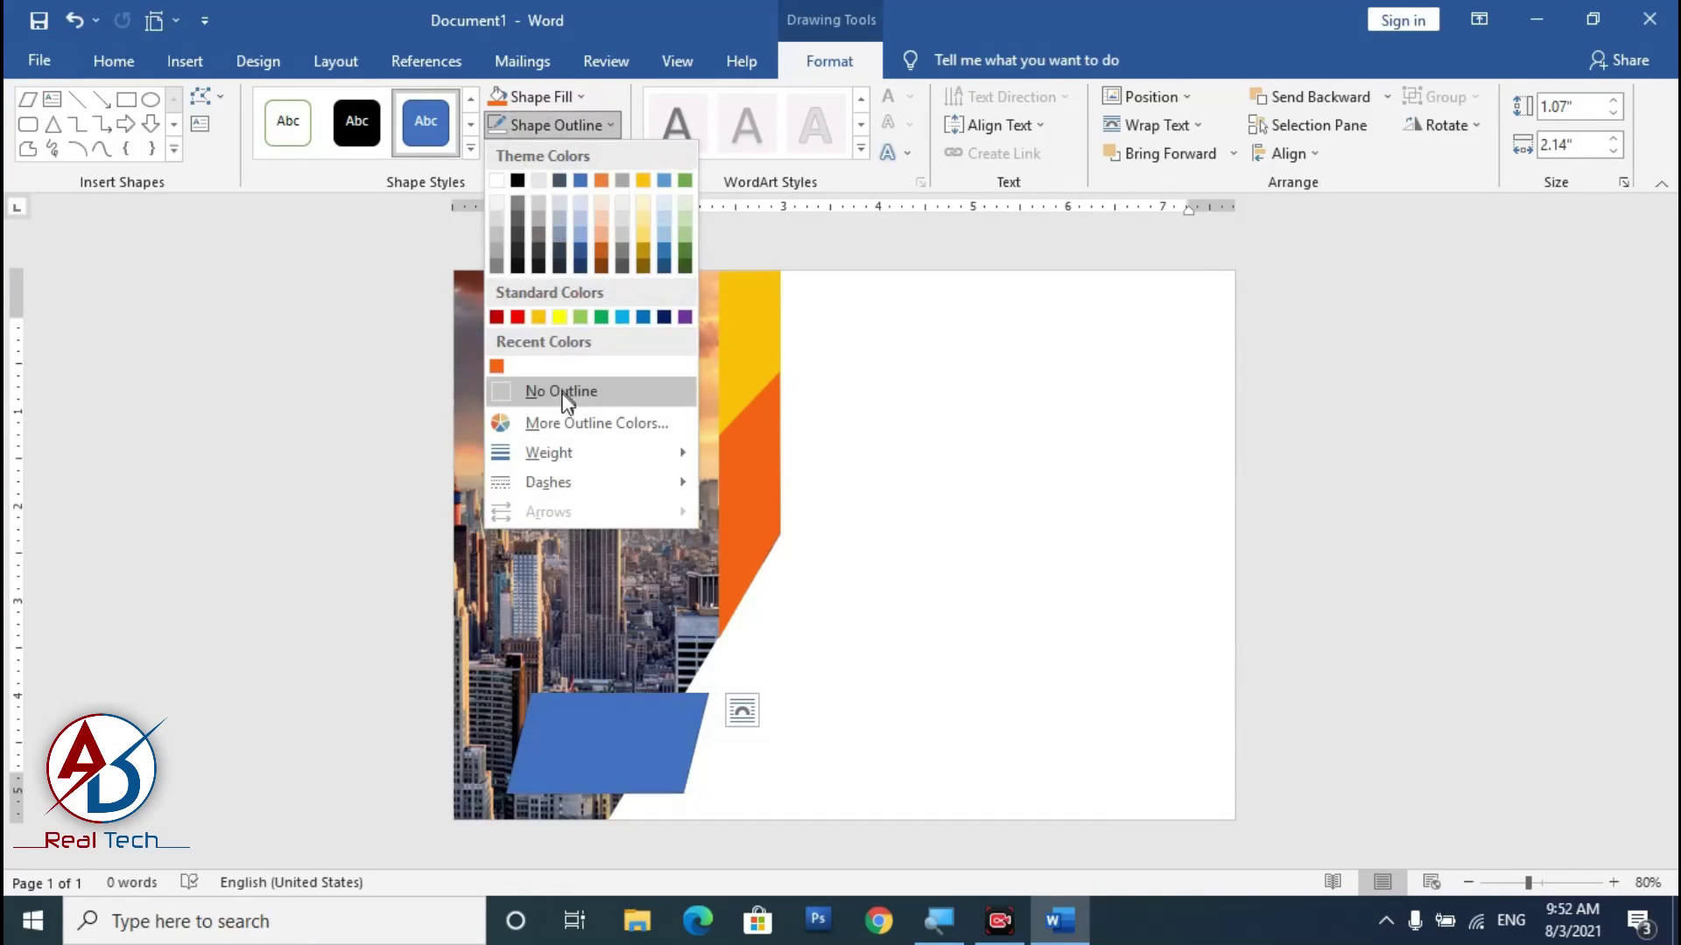
{"action": "left_click", "coordinate": [563, 391]}
{"action": "left_click", "coordinate": [541, 96]}
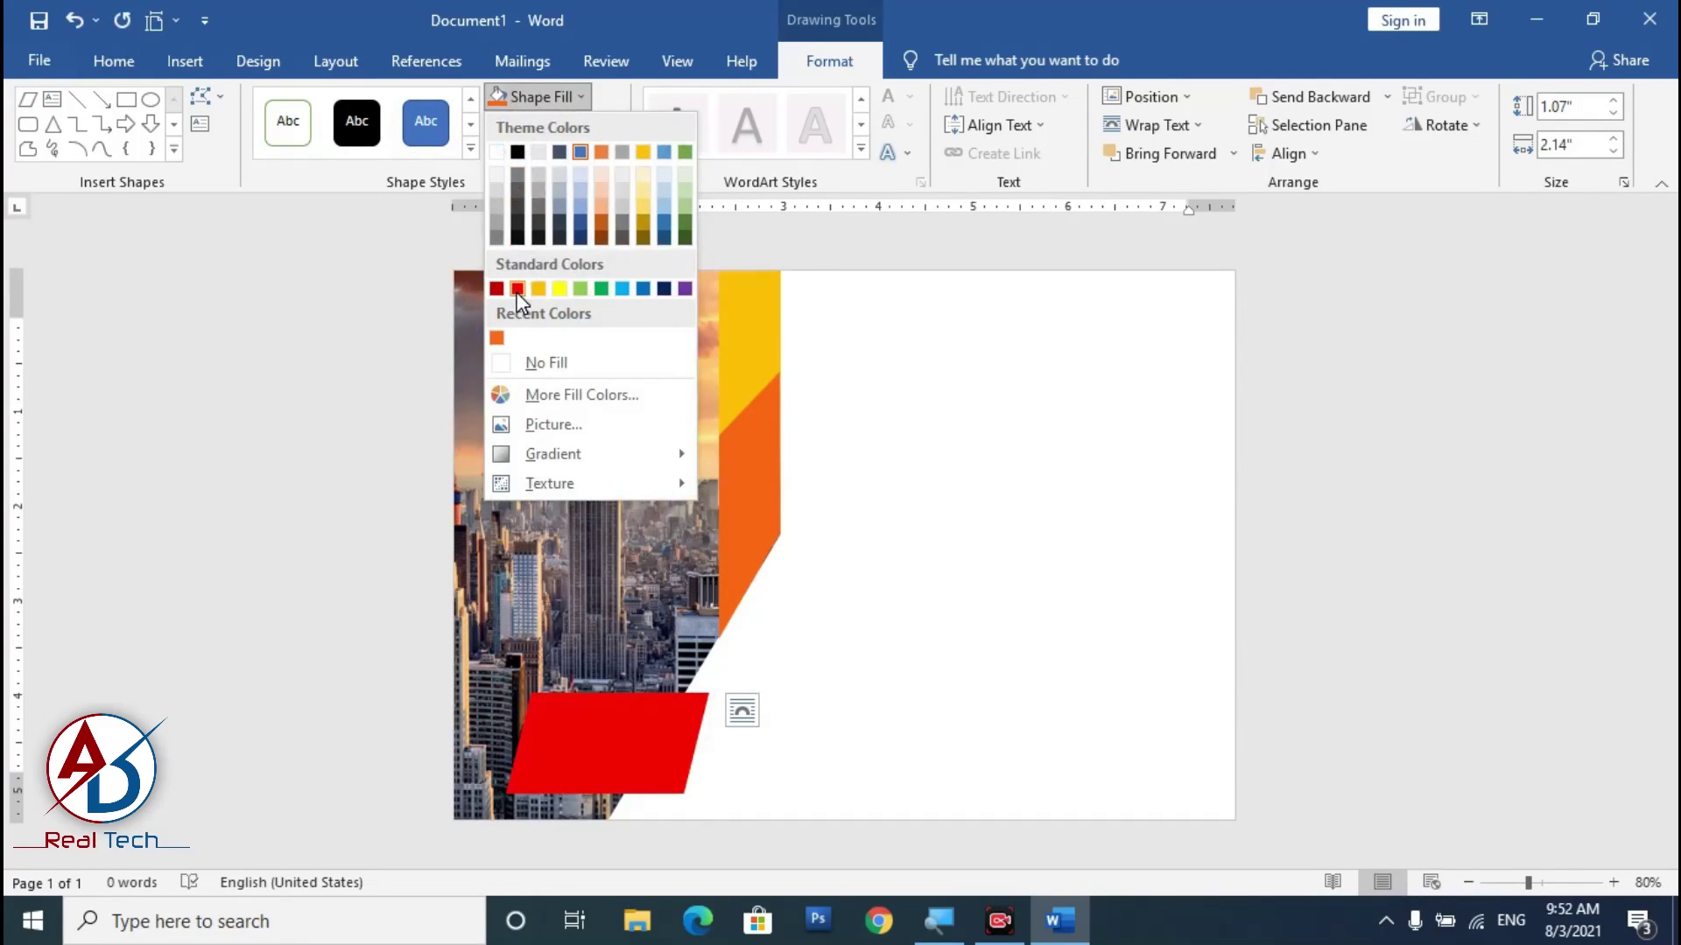
{"action": "left_click", "coordinate": [516, 285]}
{"action": "left_click_drag", "start_coordinate": [710, 795], "coordinate": [784, 759]}
Fill the second, duplicated bar gold beside the red one.
{"action": "left_click", "coordinate": [548, 92]}
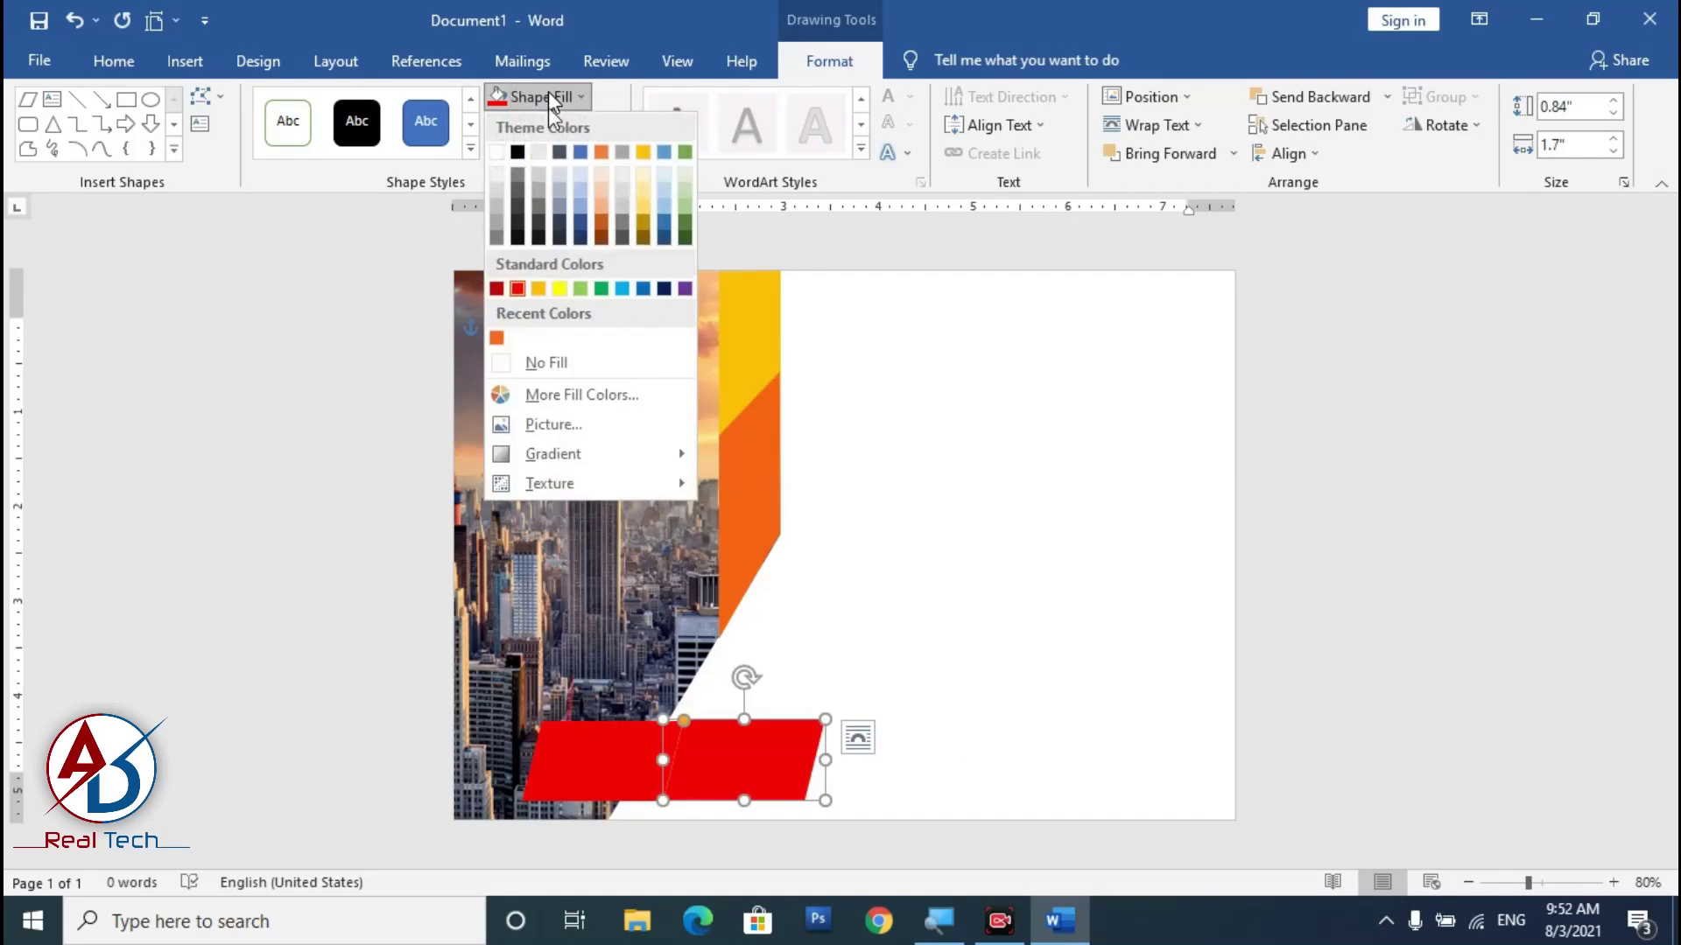
{"action": "left_click", "coordinate": [538, 289]}
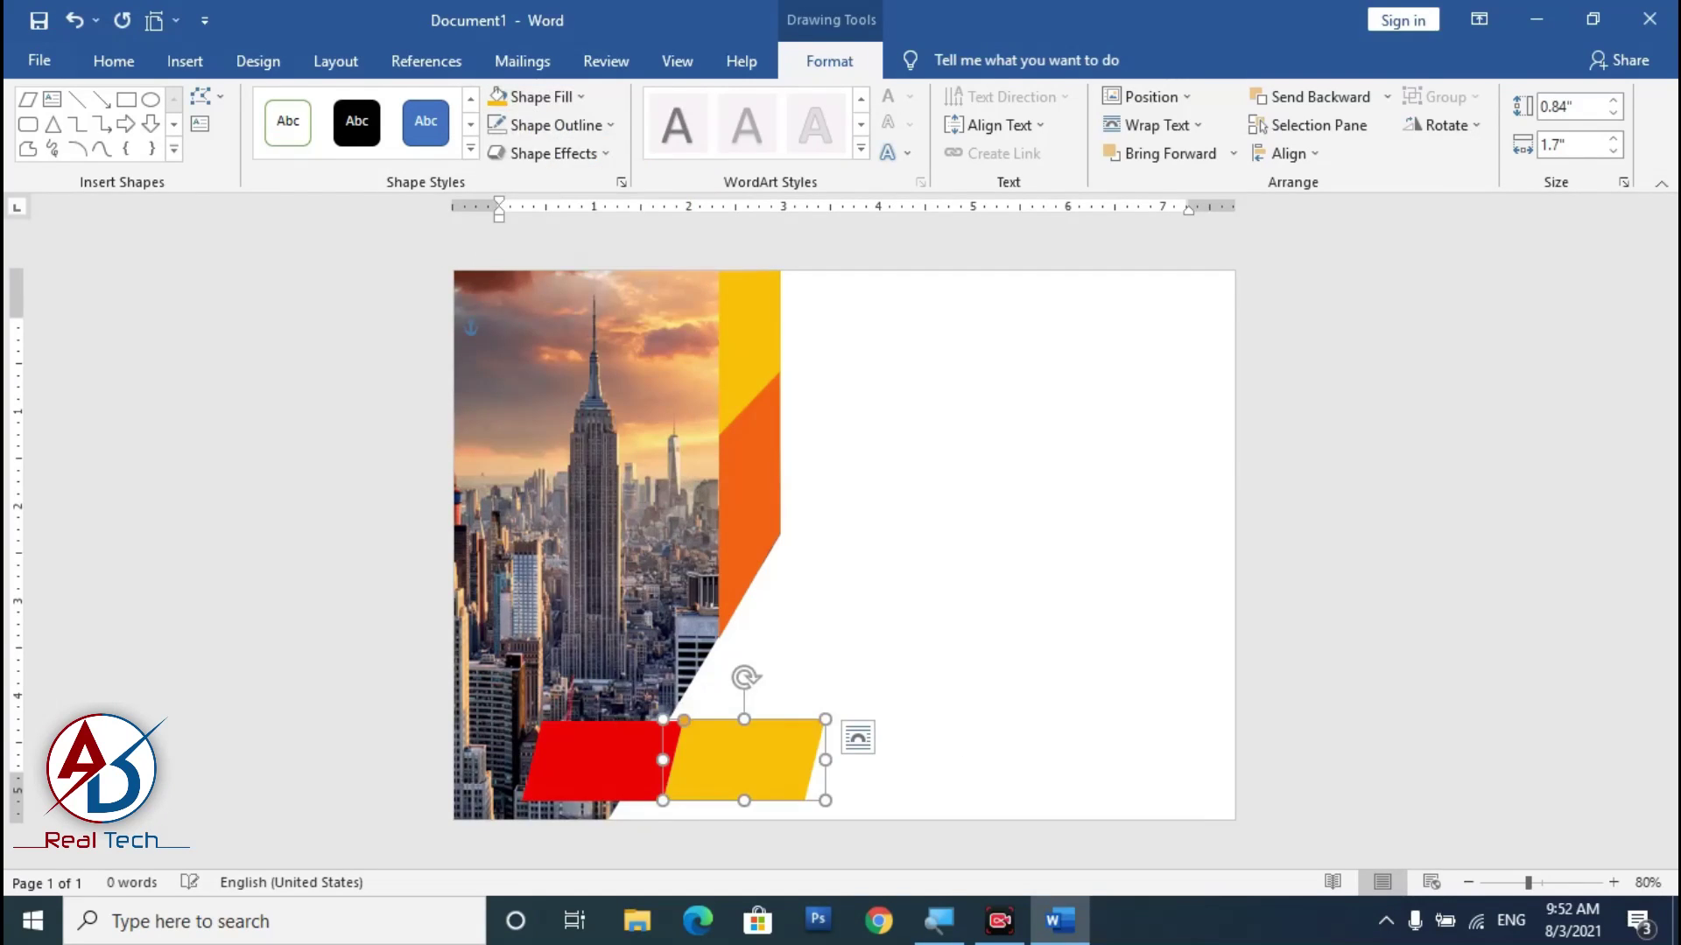
{"action": "key", "text": "Escape"}
{"action": "scroll", "coordinate": [844, 544], "scroll_direction": "down", "scroll_amount": 7, "text": "ctrl"}
{"action": "scroll", "coordinate": [844, 545], "scroll_direction": "up", "scroll_amount": 5, "text": "ctrl"}
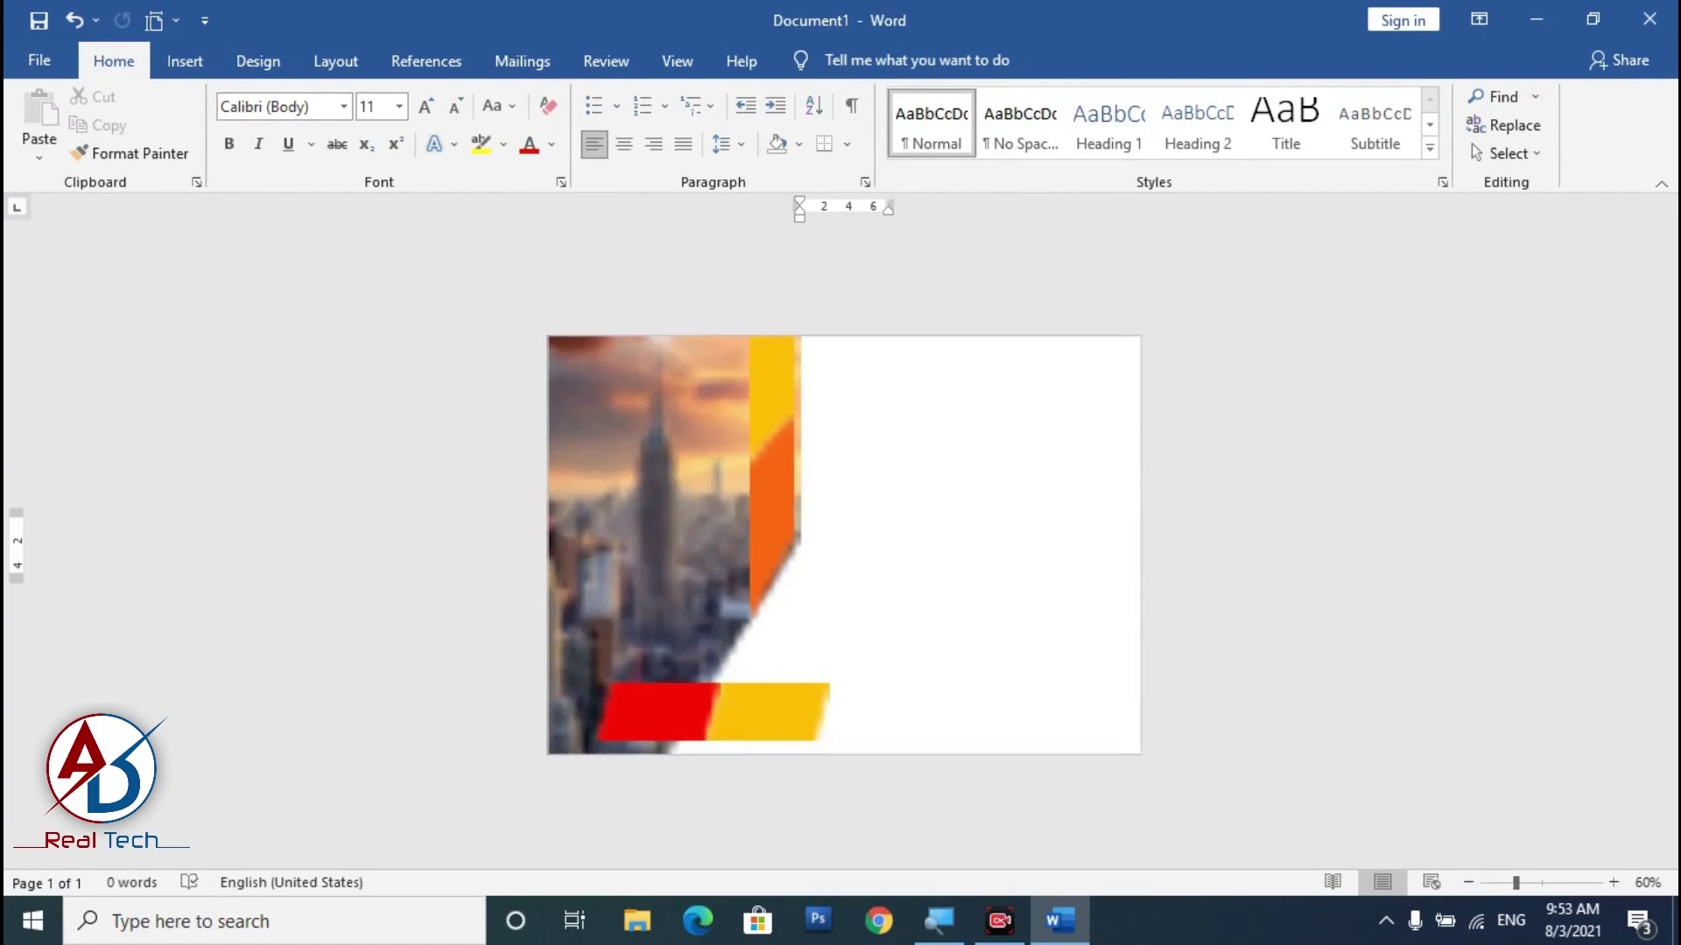
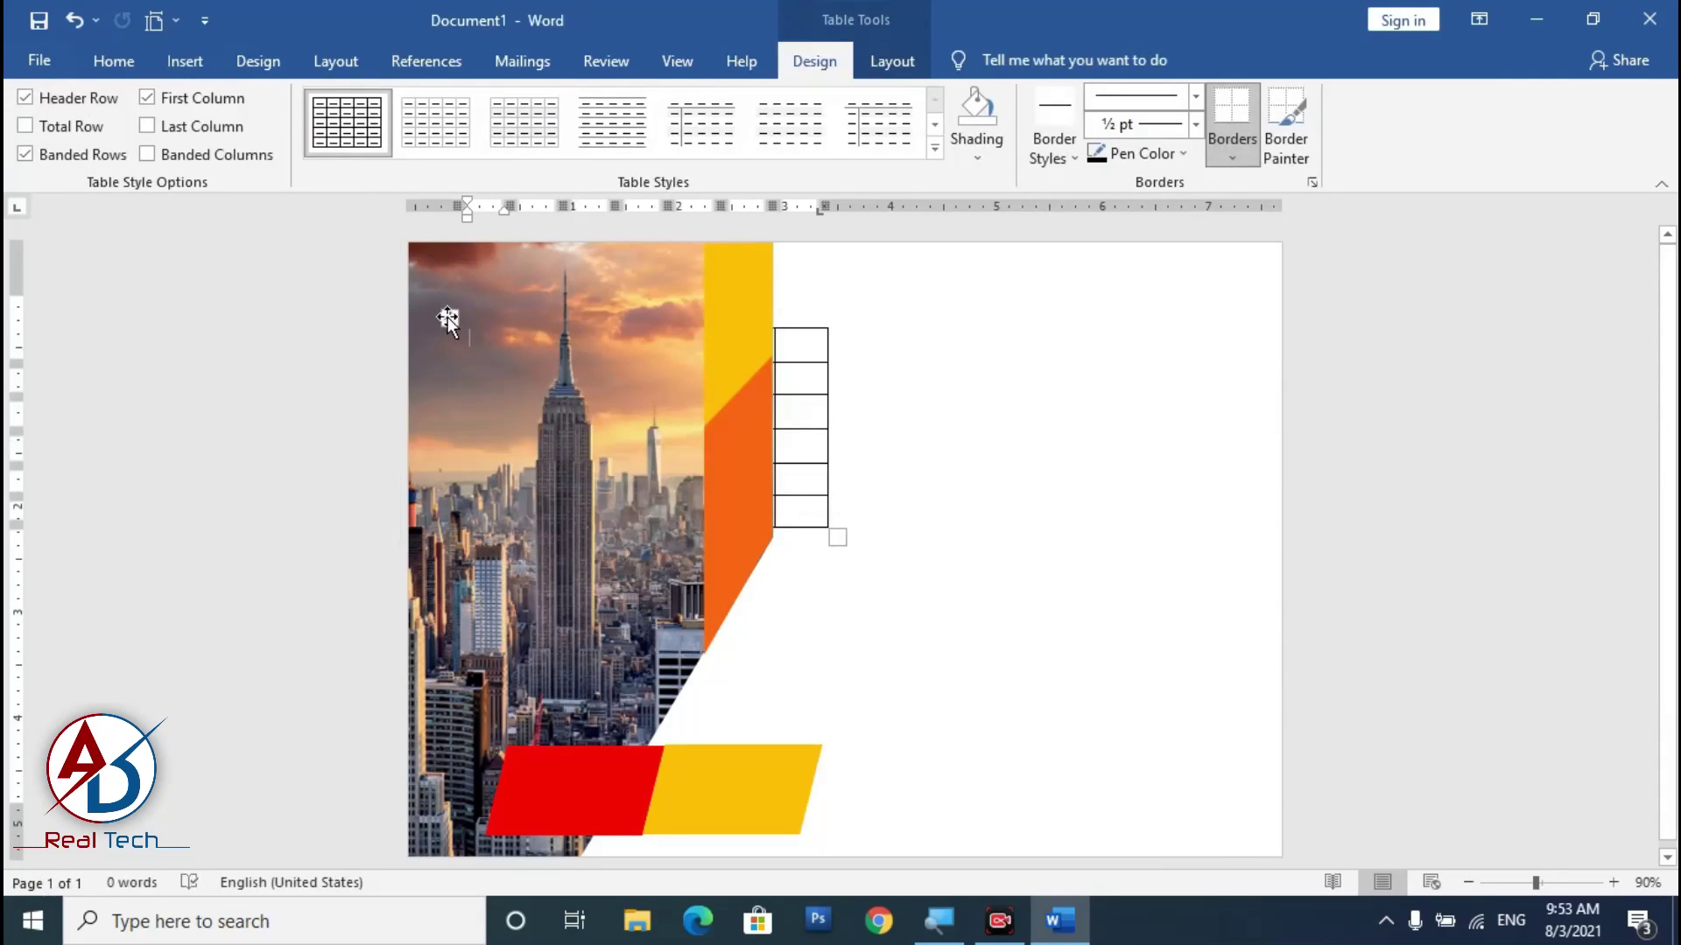
Move the calendar table beside the orange strip and enlarge it into a wider, taller grid.
{"action": "left_click_drag", "start_coordinate": [448, 317], "coordinate": [814, 331]}
{"action": "scroll", "coordinate": [1238, 593], "scroll_direction": "up", "scroll_amount": 1}
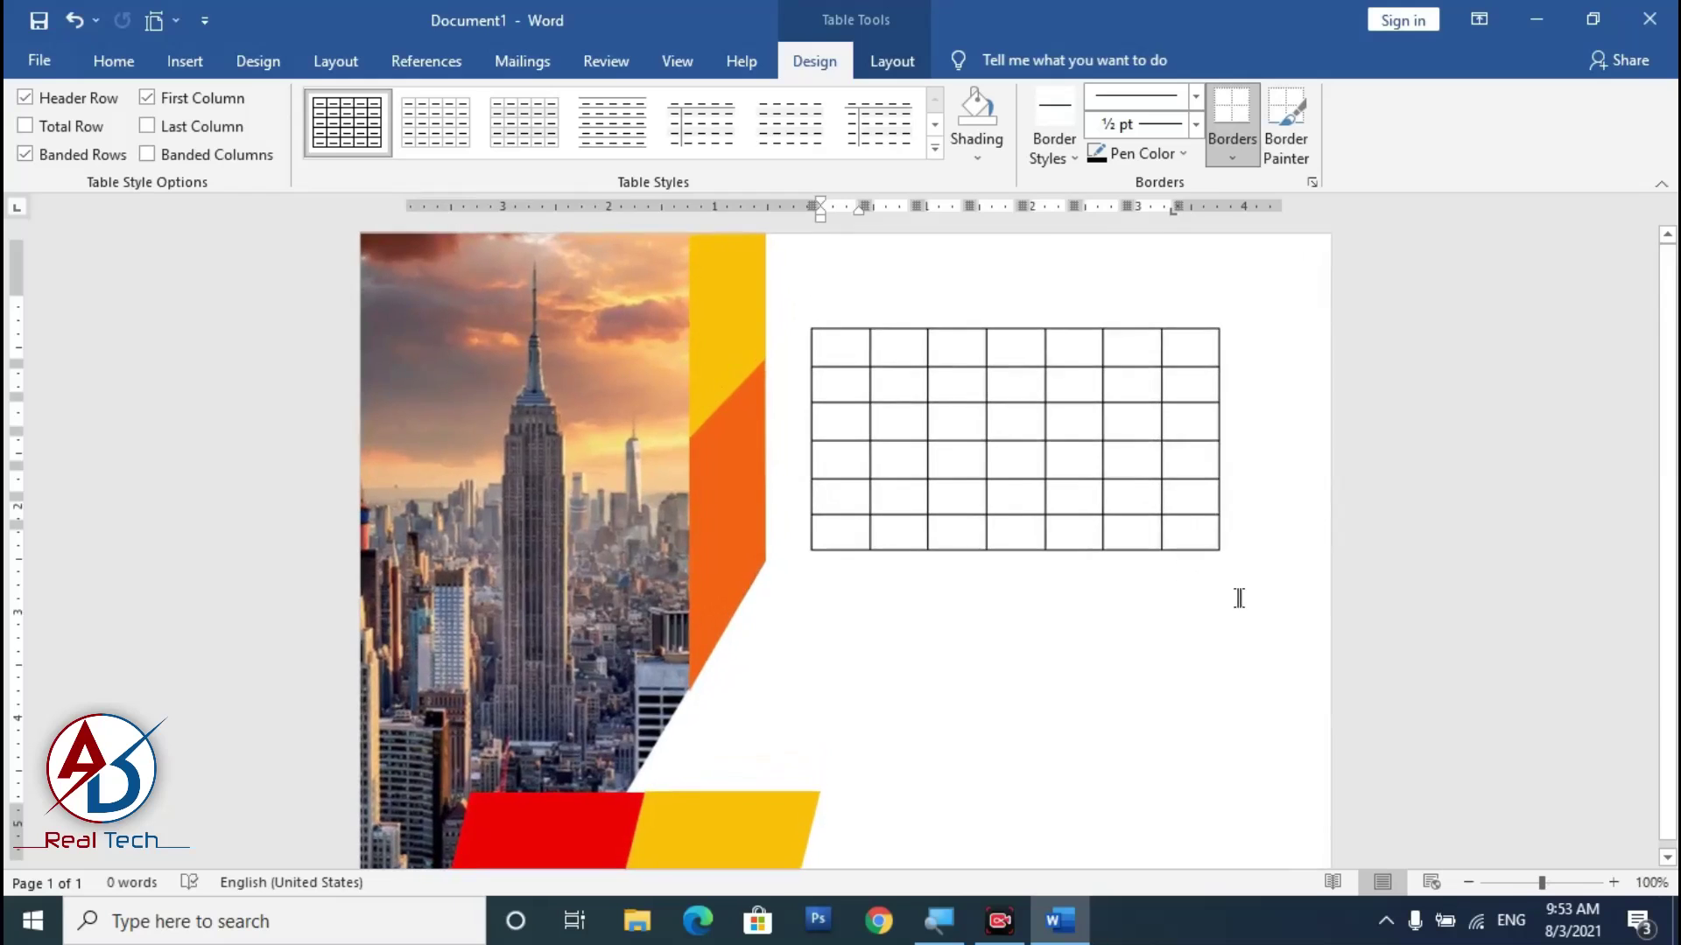
{"action": "left_click_drag", "start_coordinate": [1234, 563], "coordinate": [1298, 581]}
{"action": "left_click_drag", "start_coordinate": [797, 317], "coordinate": [838, 341]}
{"action": "left_click", "coordinate": [1007, 683]}
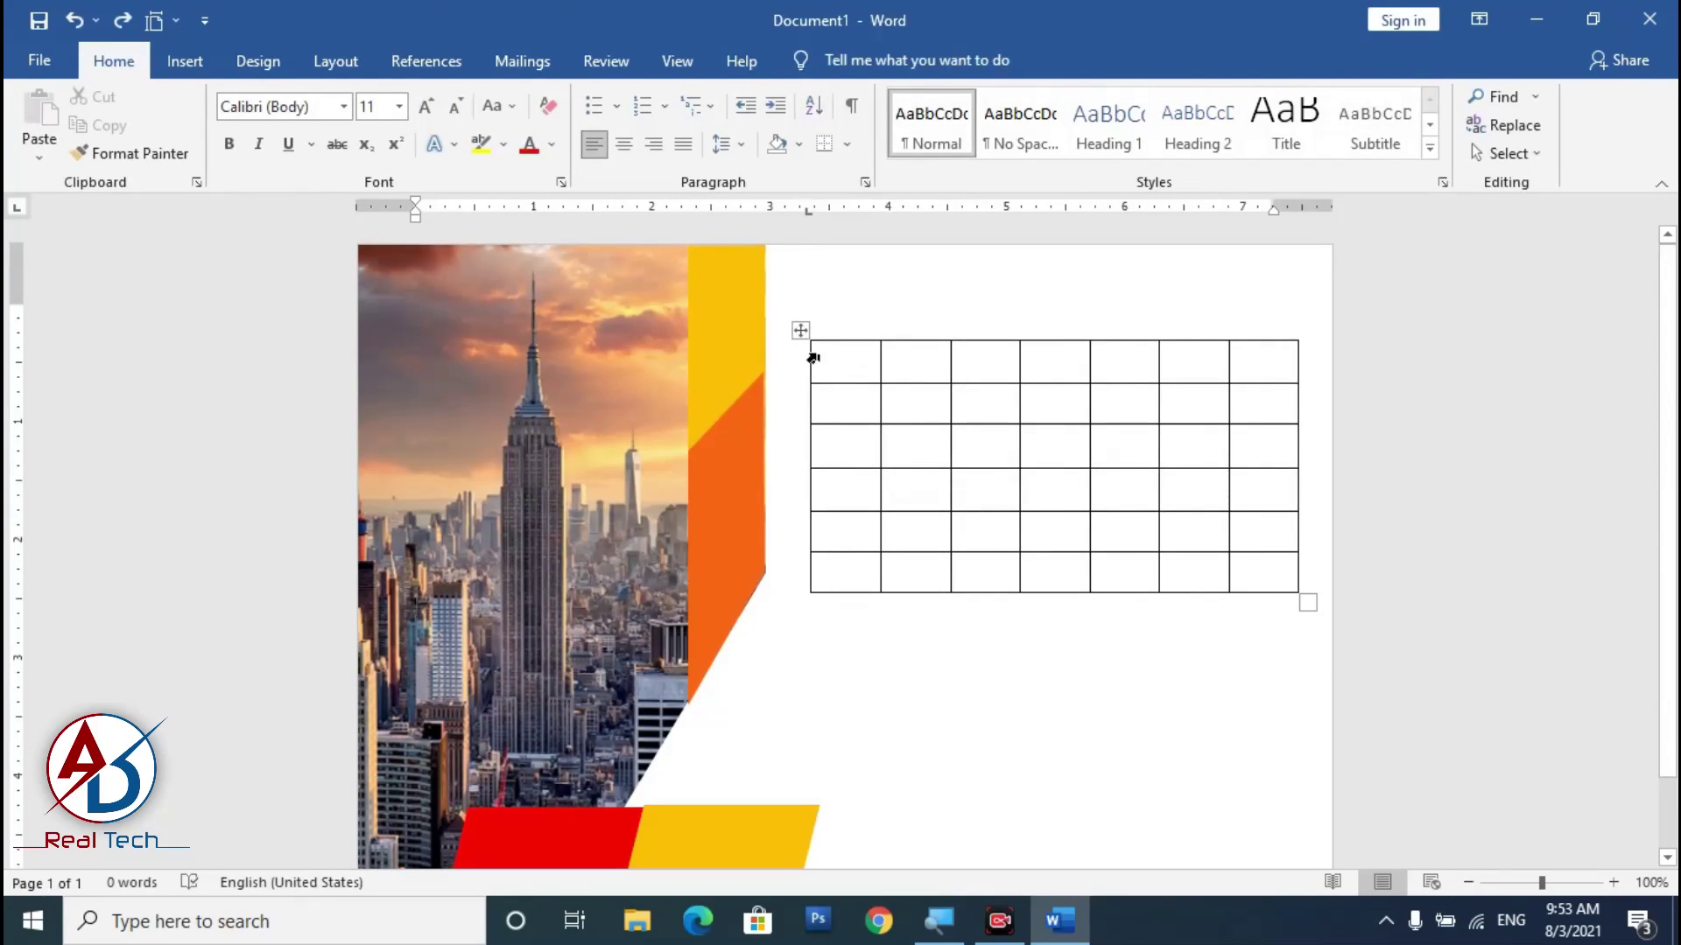
Set all table rows to 0.5 inch, then shorten the top row to about 0.37 inch.
{"action": "left_click", "coordinate": [800, 331]}
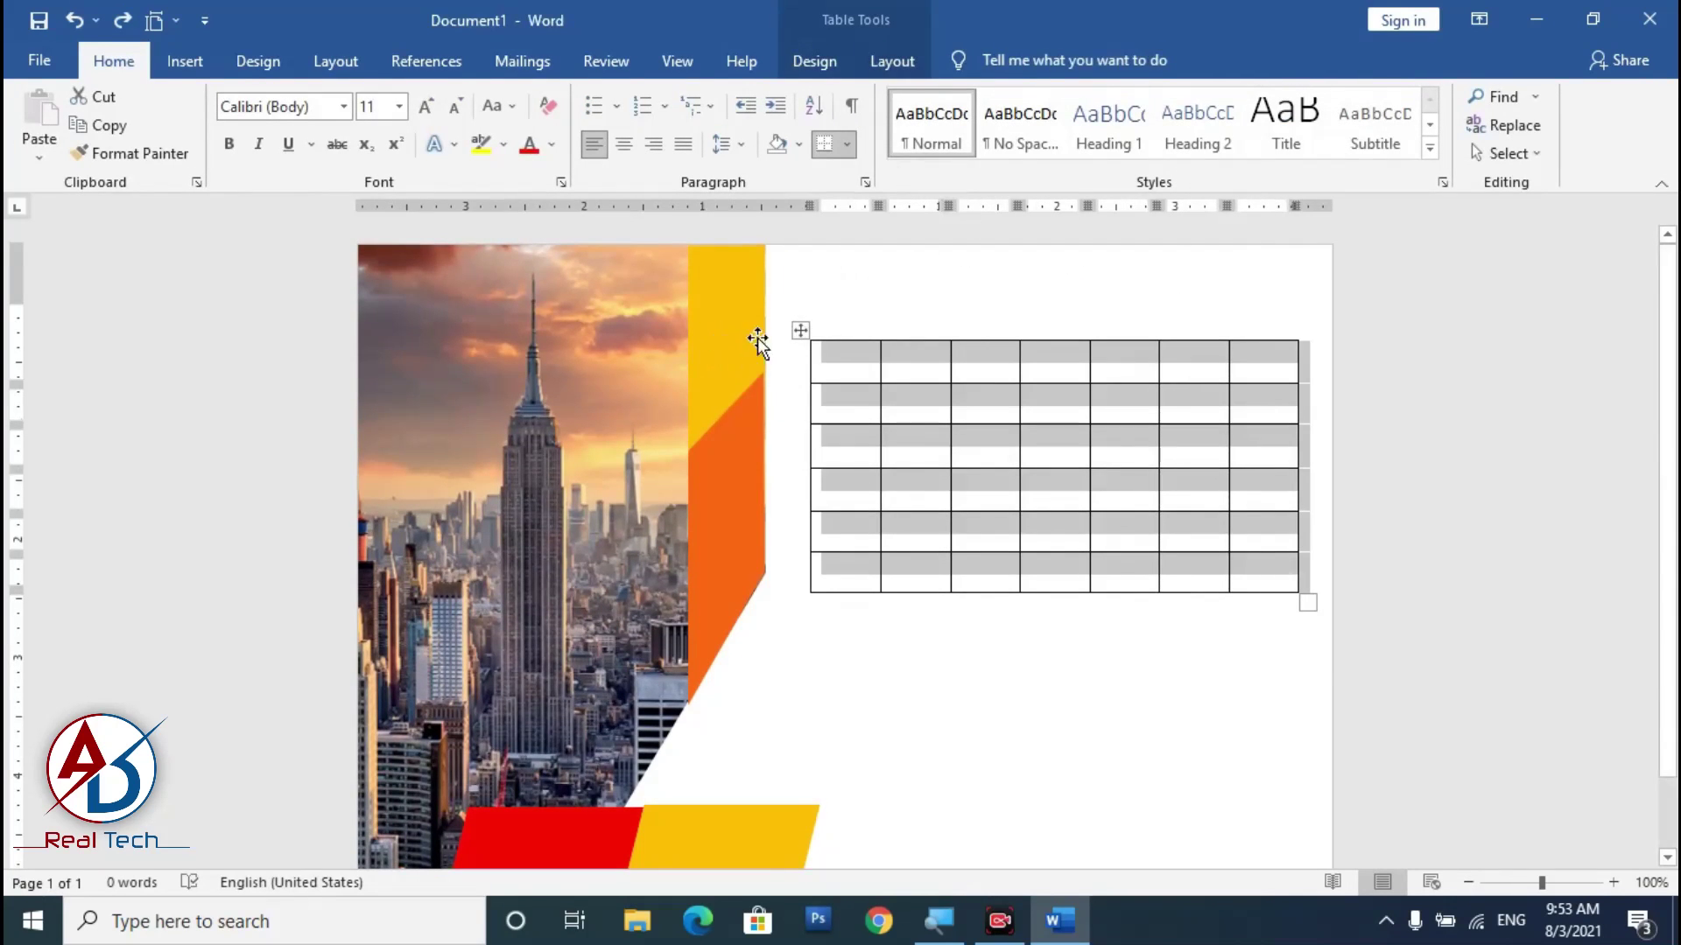
{"action": "left_click", "coordinate": [910, 64]}
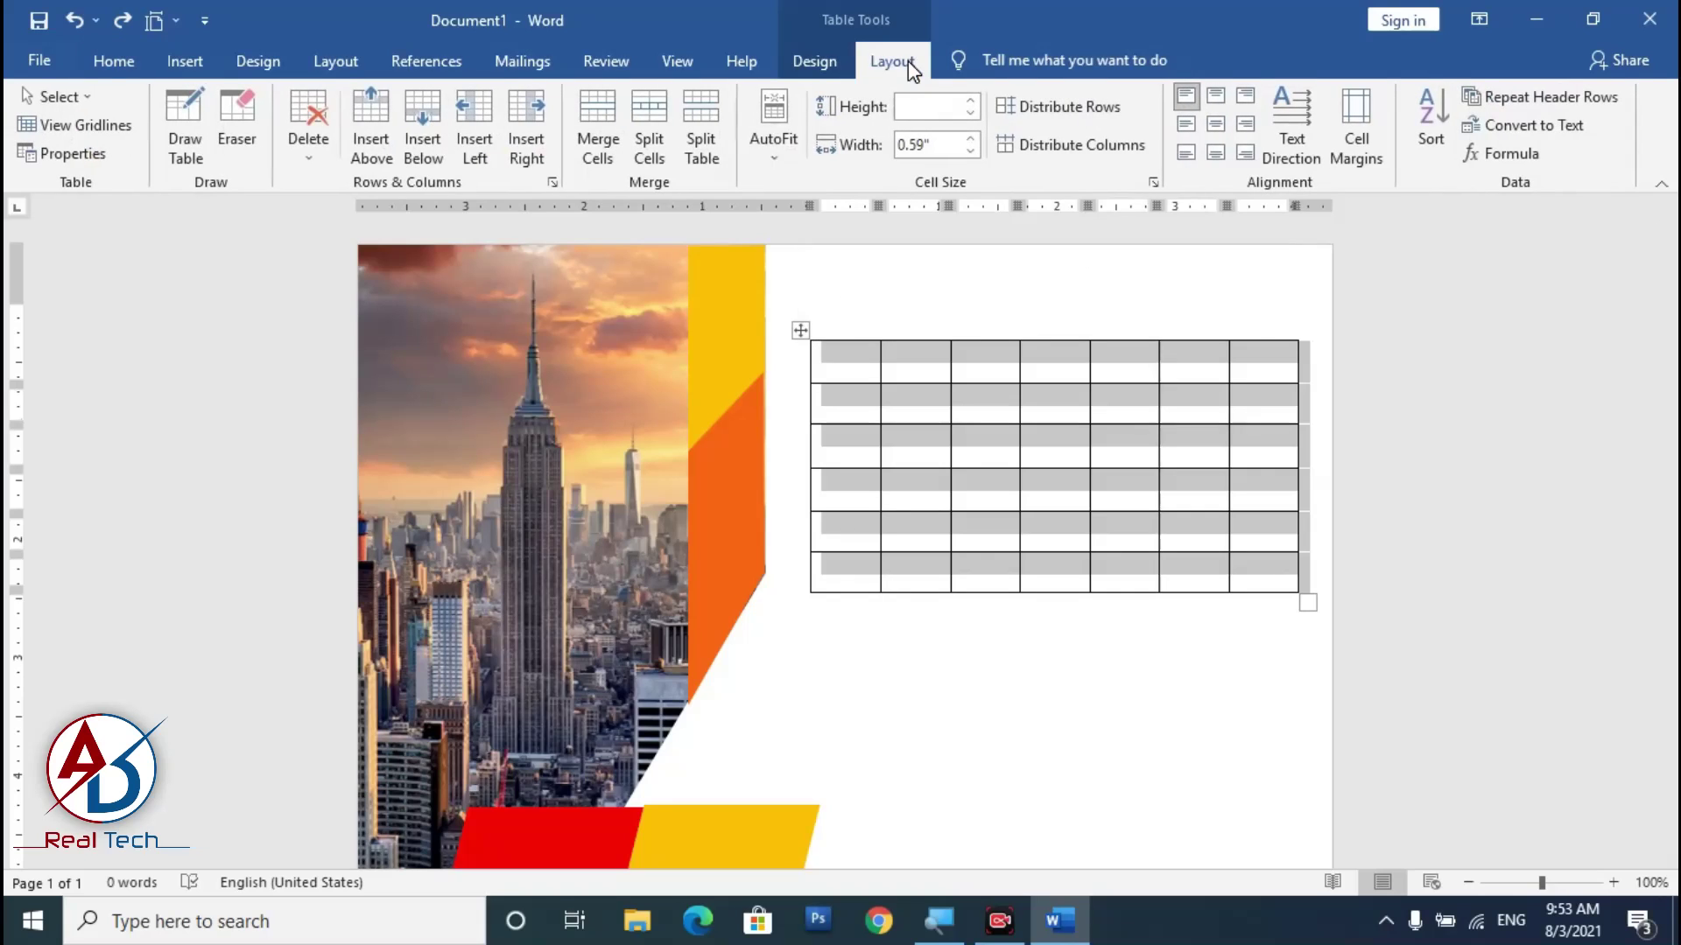
{"action": "left_click", "coordinate": [969, 101]}
{"action": "left_click", "coordinate": [969, 101]}
{"action": "left_click", "coordinate": [969, 102]}
{"action": "left_click", "coordinate": [969, 102]}
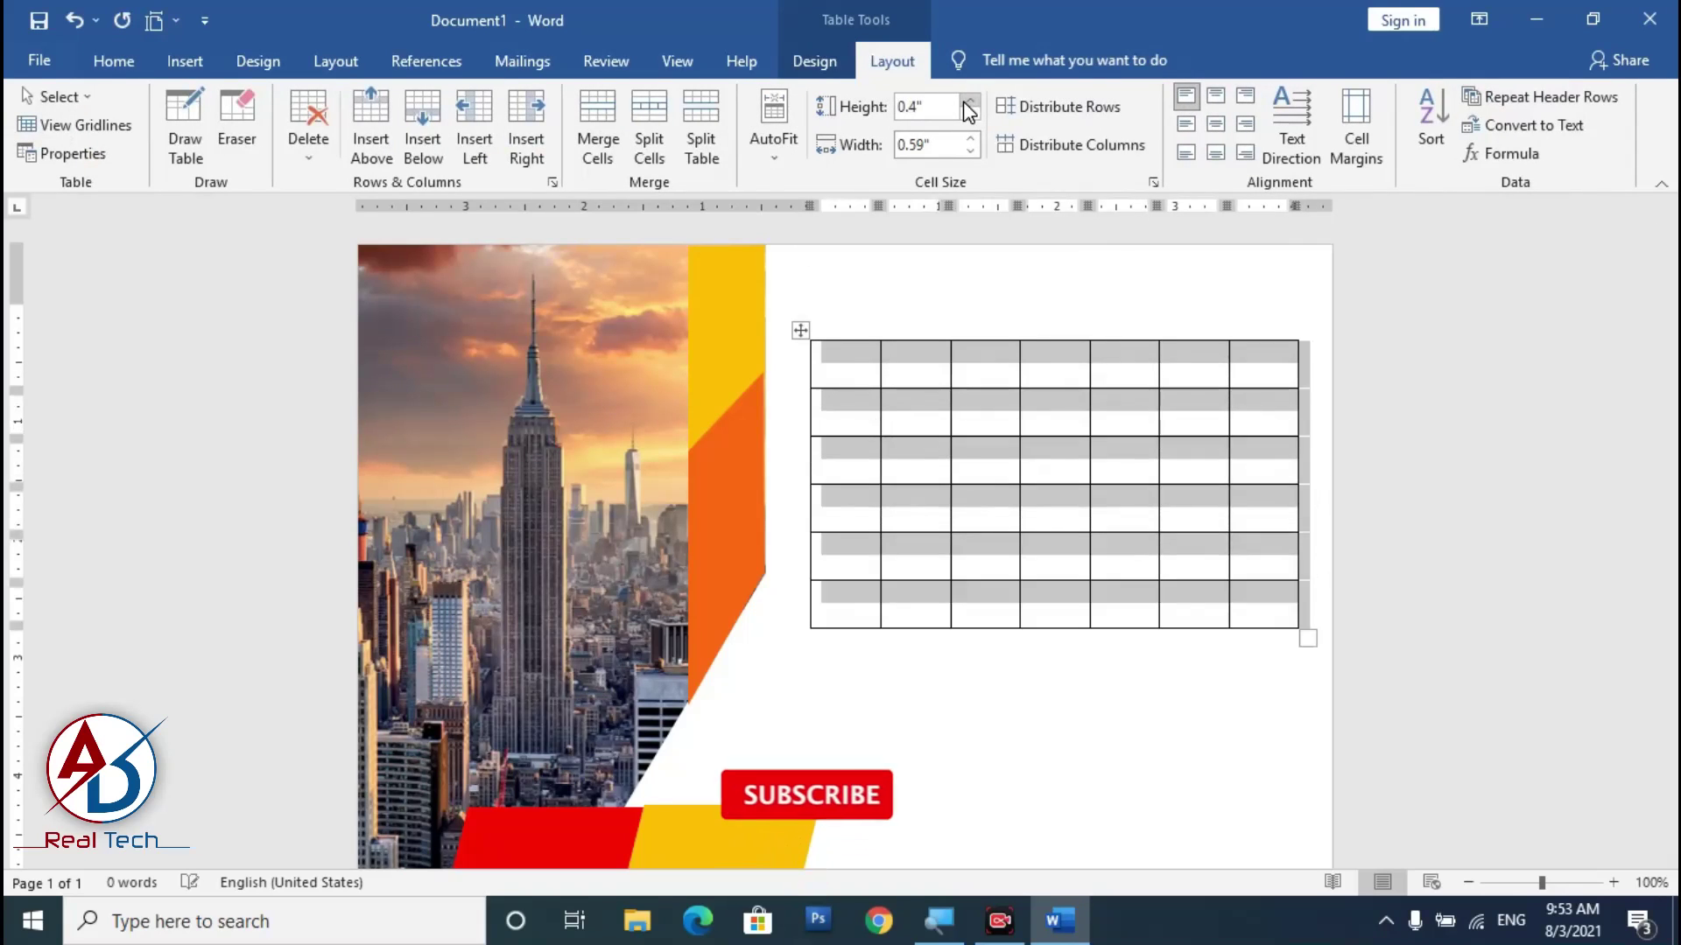
{"action": "left_click", "coordinate": [969, 102]}
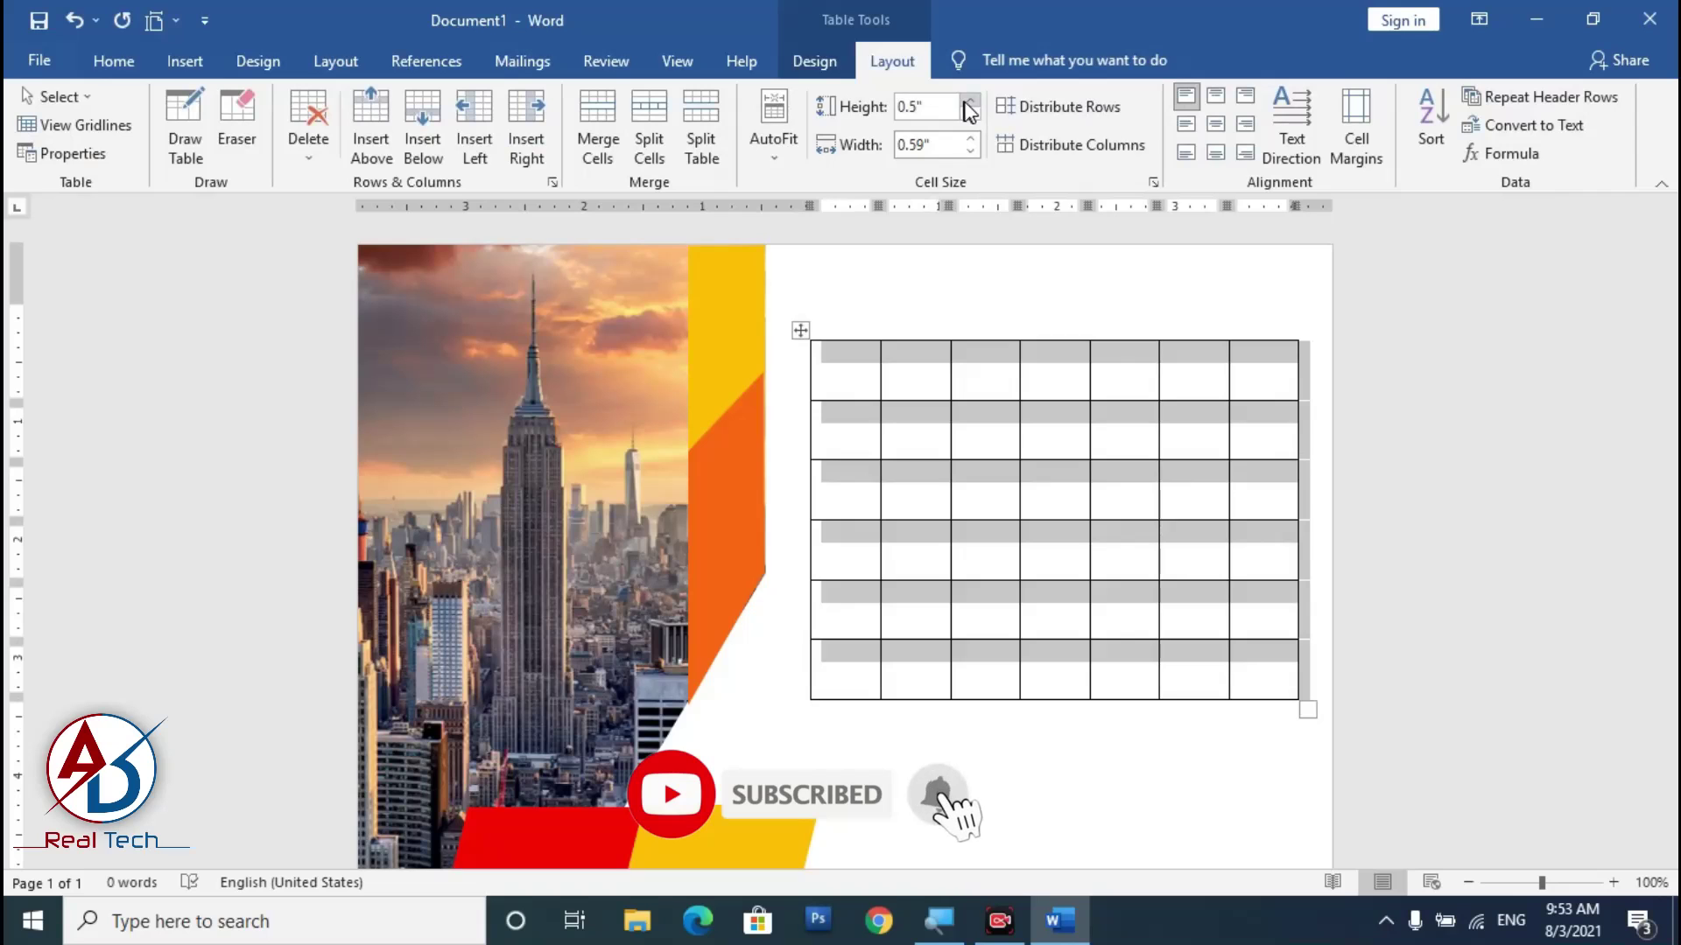
{"action": "left_click", "coordinate": [911, 388]}
{"action": "left_click_drag", "start_coordinate": [907, 403], "coordinate": [1129, 363]}
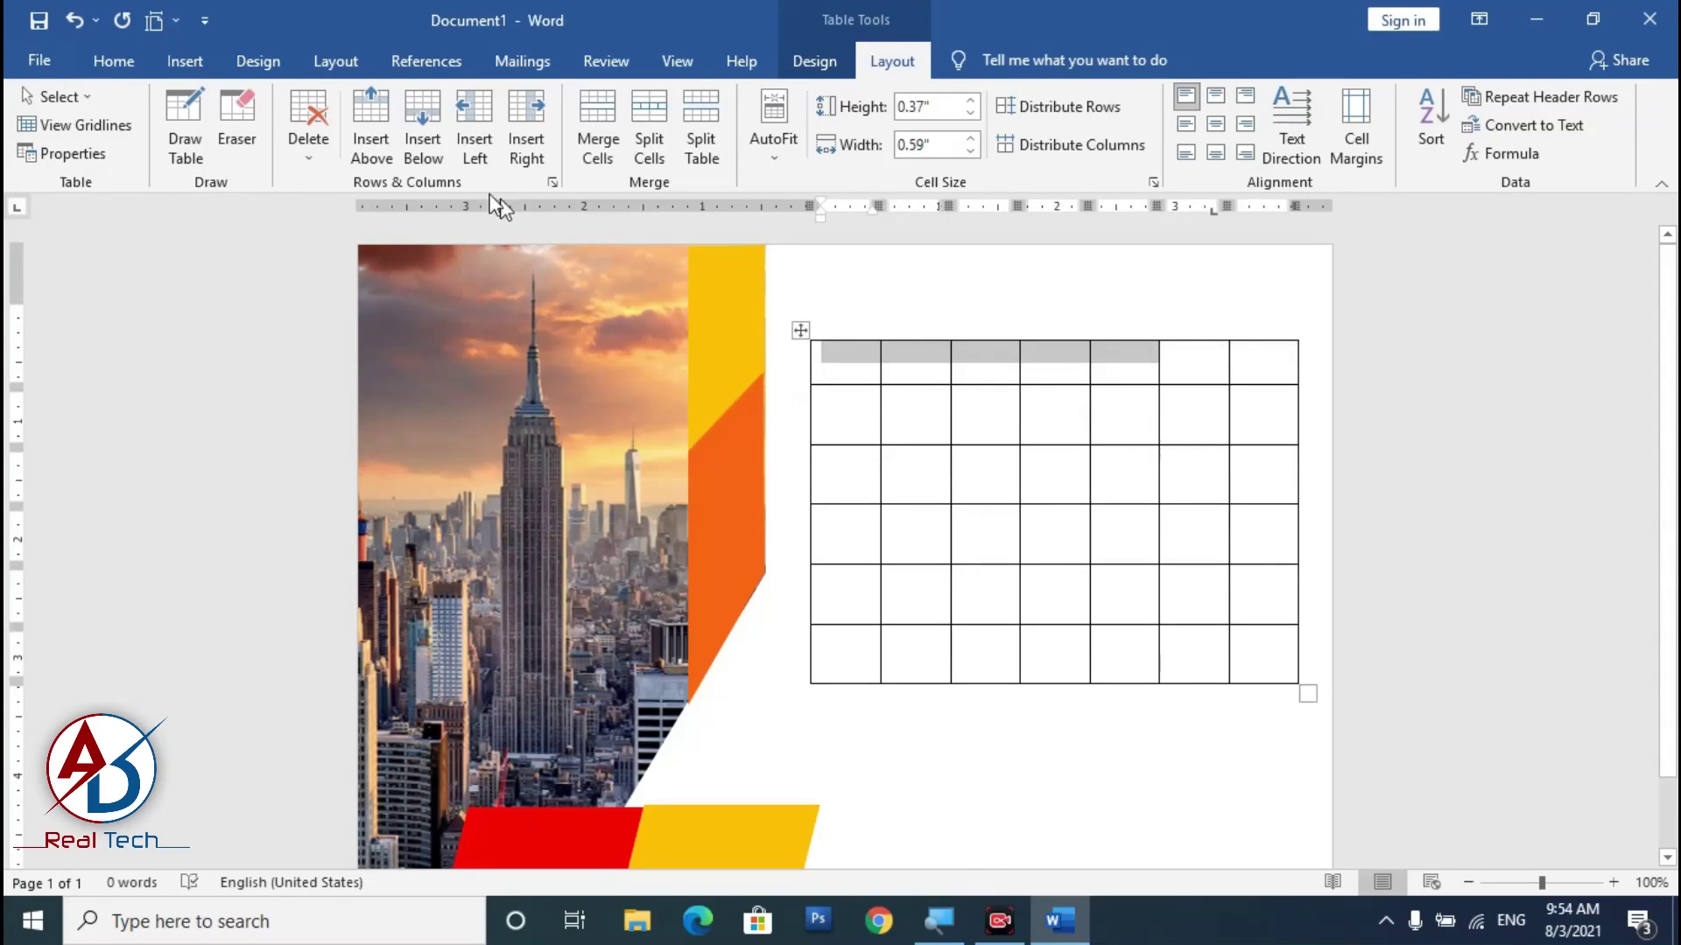
{"action": "left_click", "coordinate": [814, 60]}
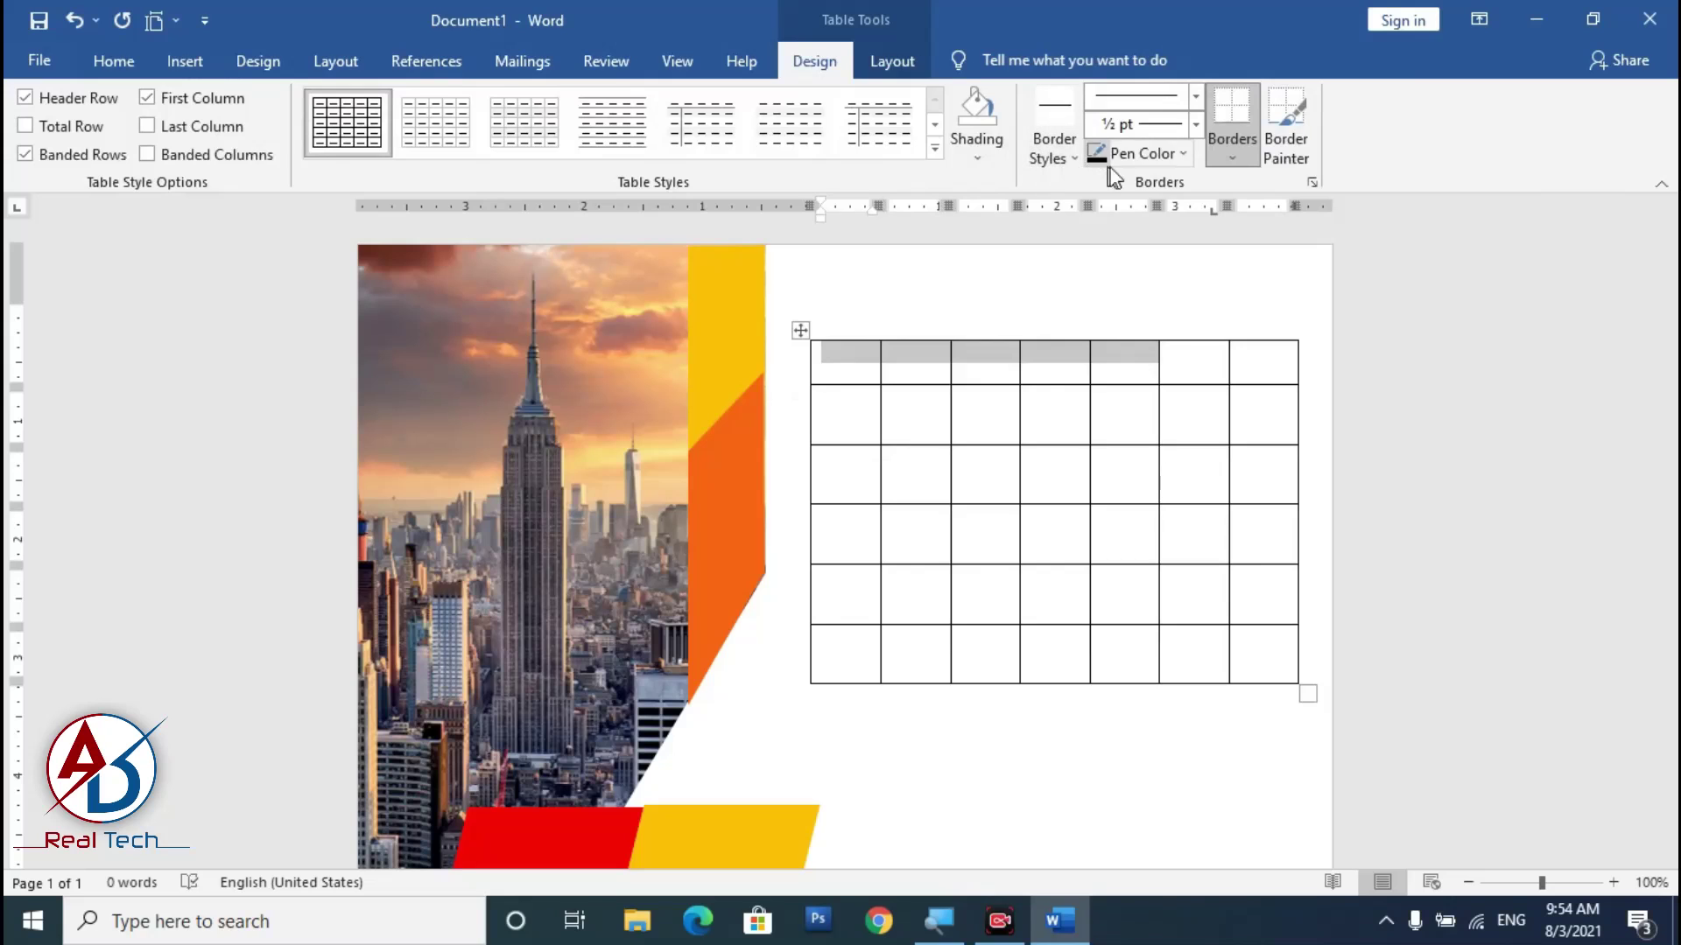
Shade the five selected top-row cells black.
{"action": "left_click", "coordinate": [1175, 159]}
{"action": "left_click", "coordinate": [958, 139]}
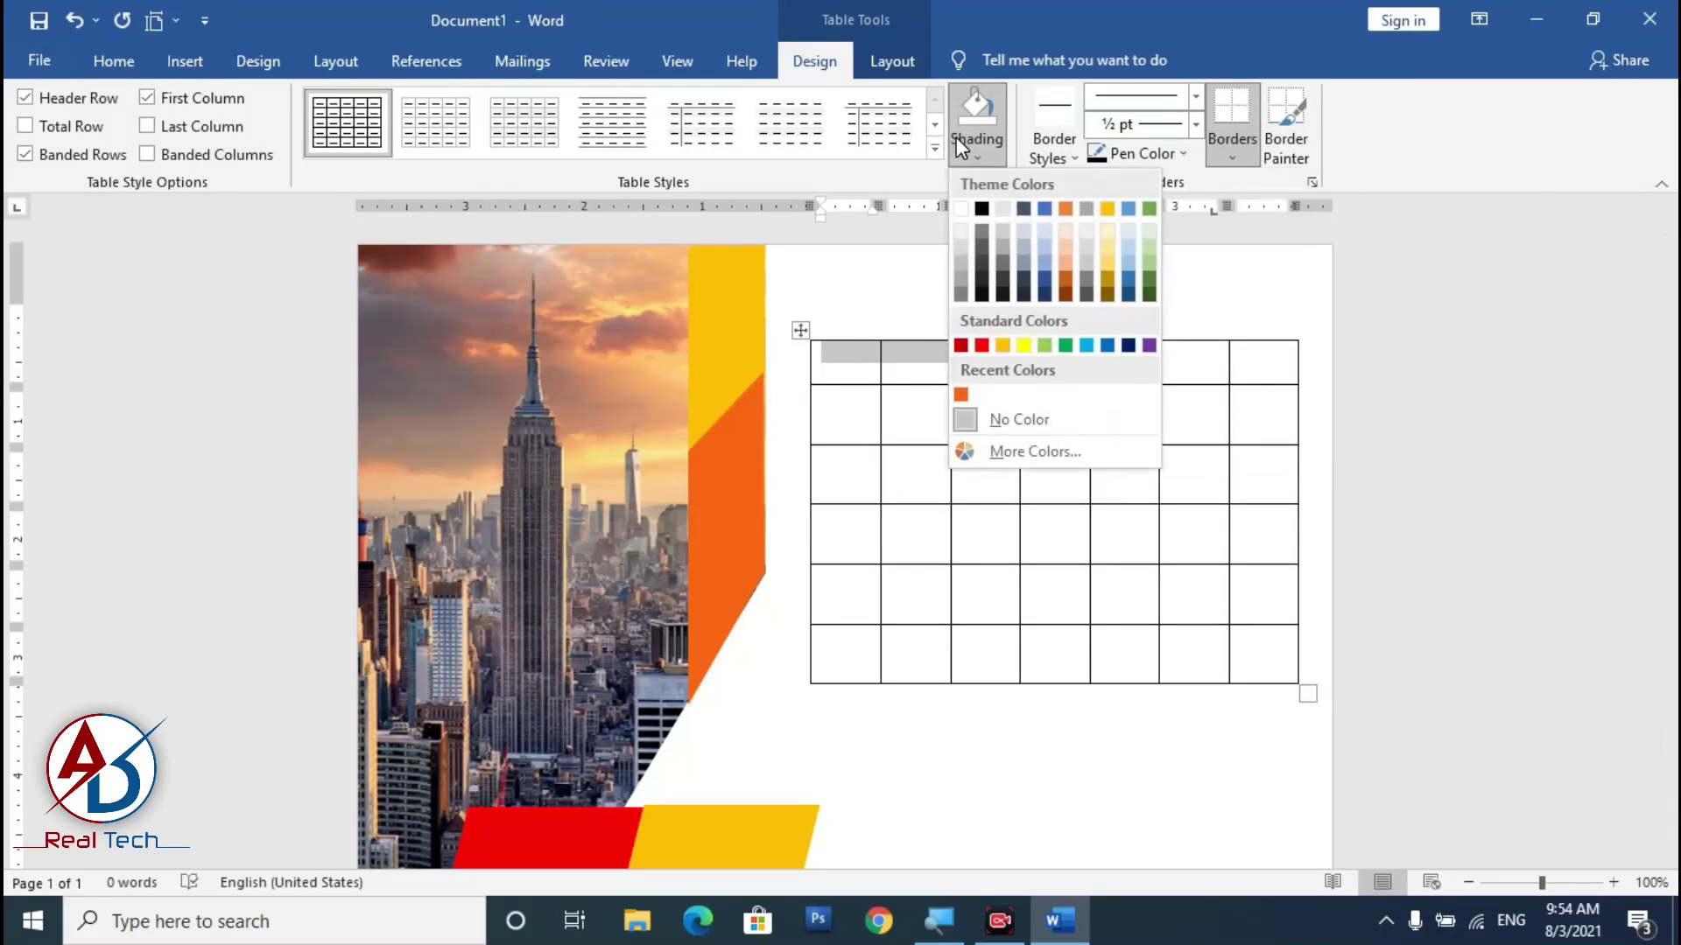
{"action": "left_click", "coordinate": [1003, 295]}
Give every table cell 4½ pt white borders so the grid lines disappear.
{"action": "left_click", "coordinate": [800, 330]}
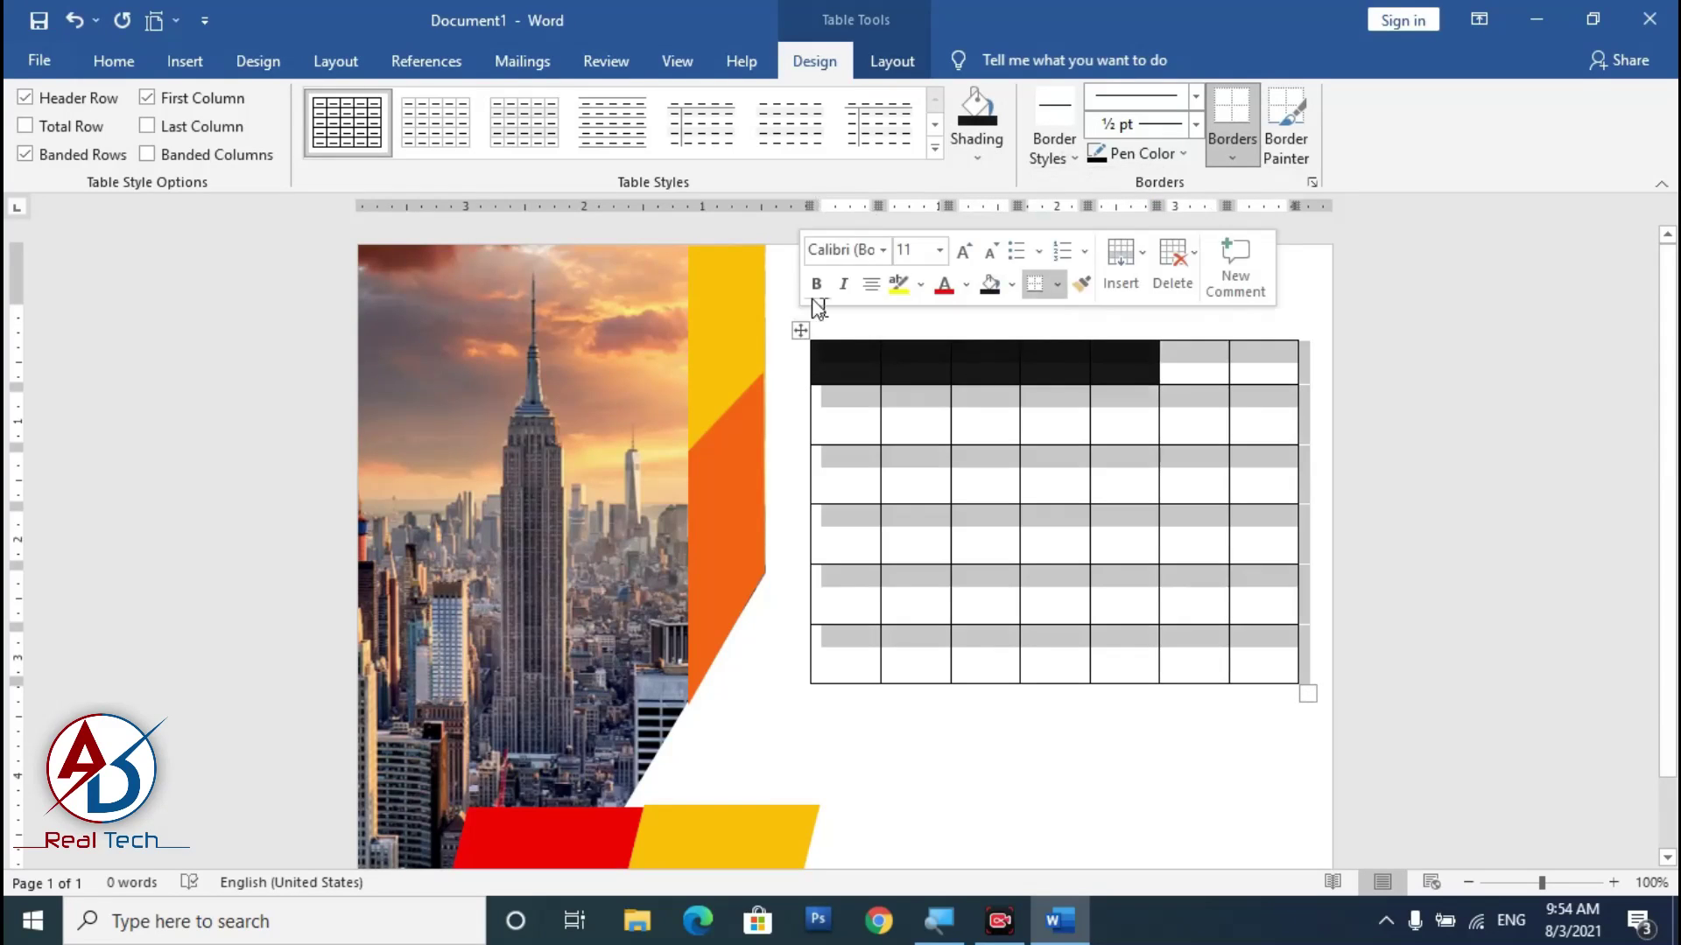
{"action": "left_click", "coordinate": [1197, 132]}
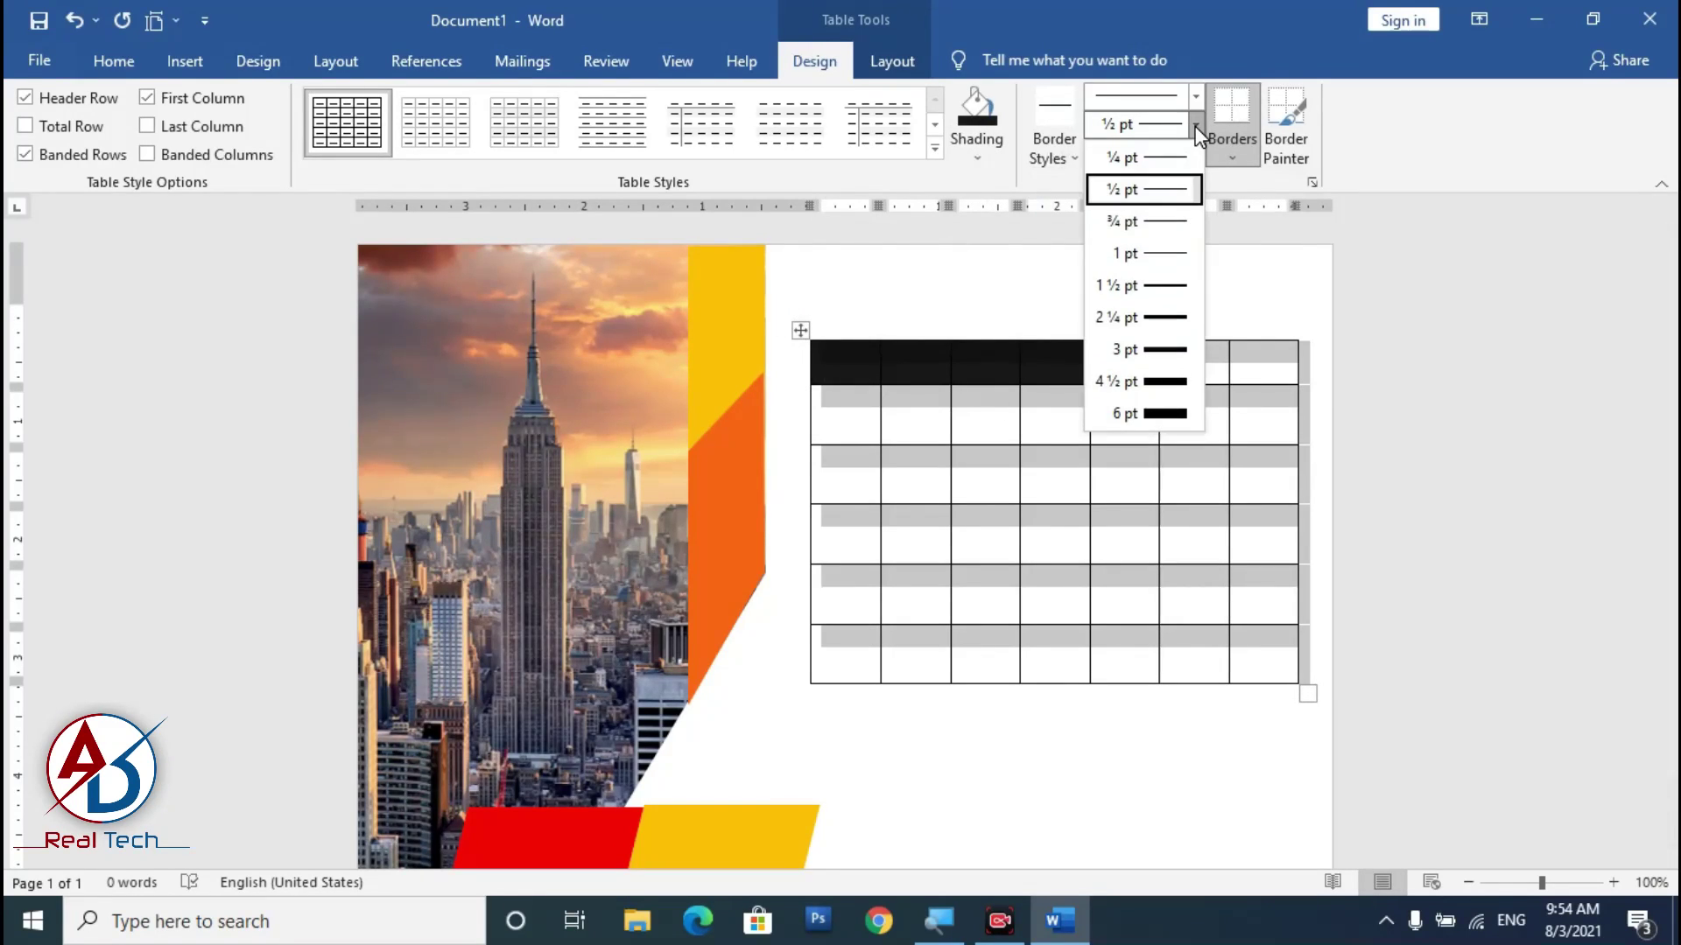
{"action": "left_click", "coordinate": [1147, 383]}
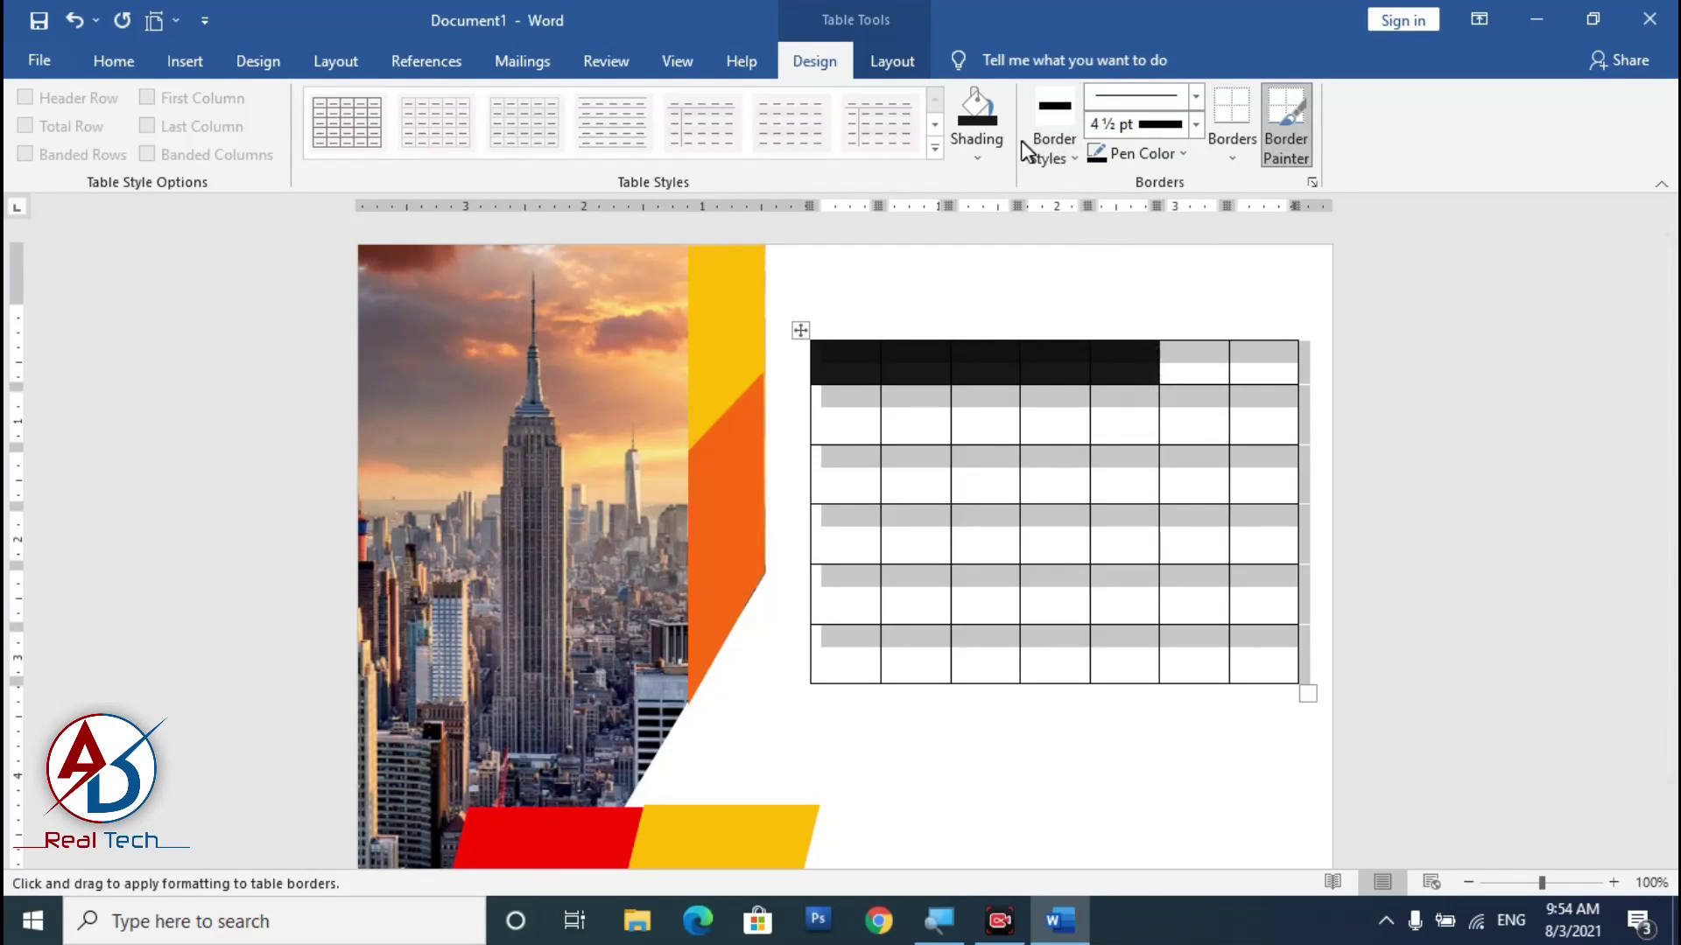
{"action": "left_click", "coordinate": [1241, 161]}
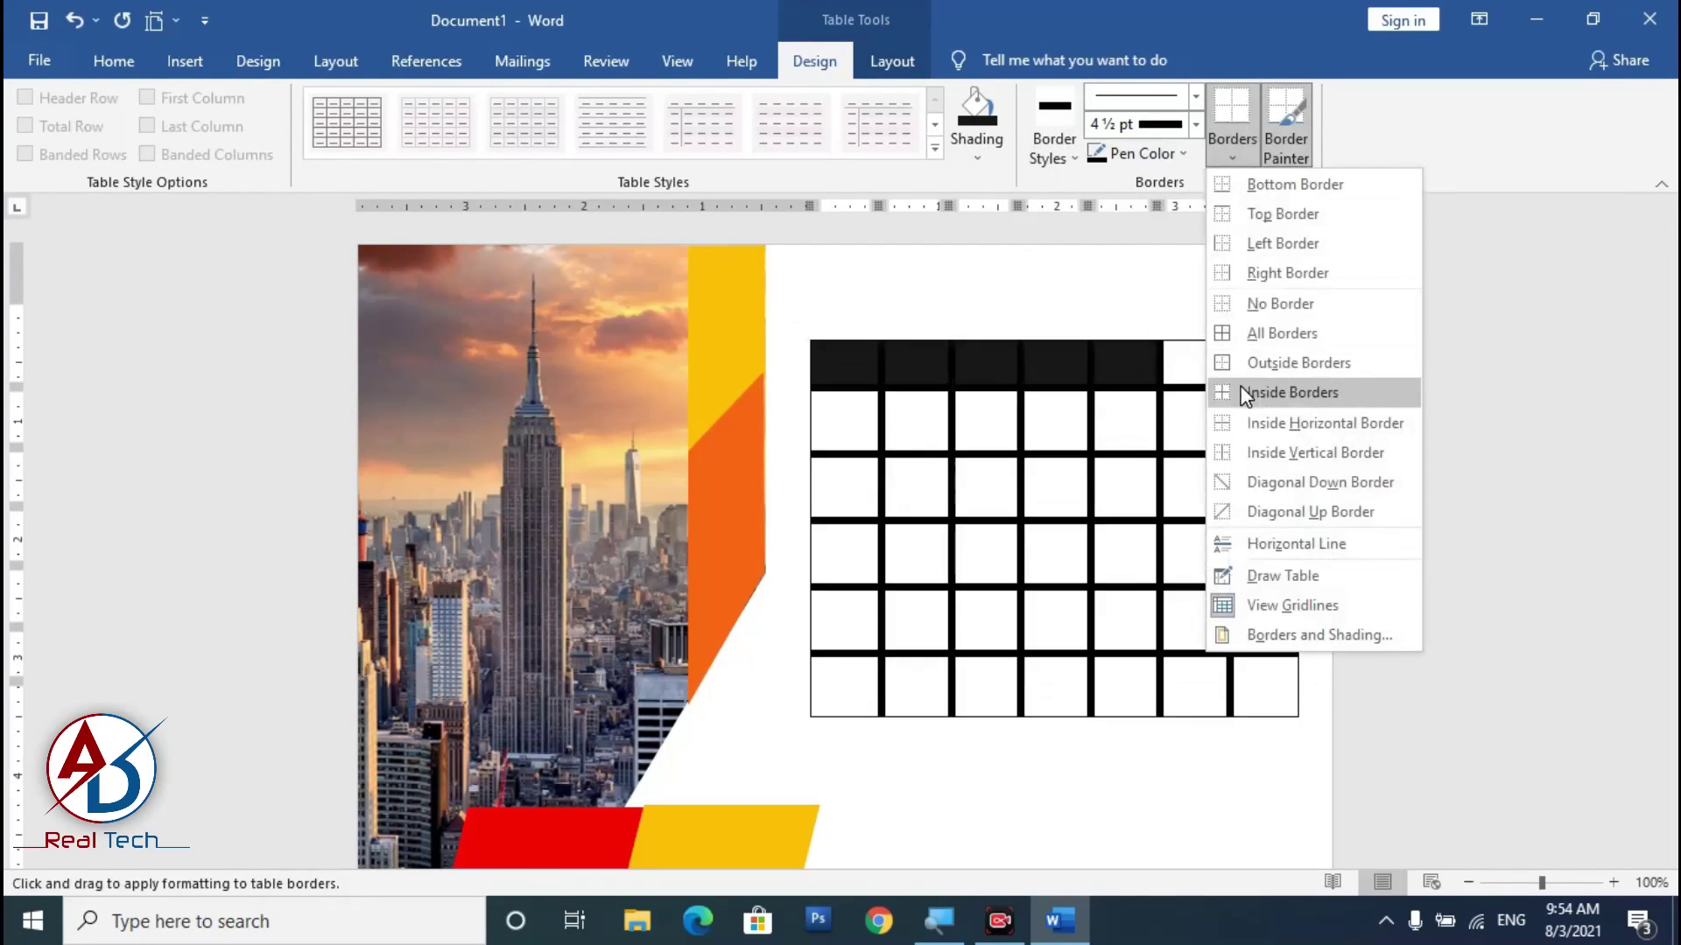
{"action": "left_click", "coordinate": [1261, 337]}
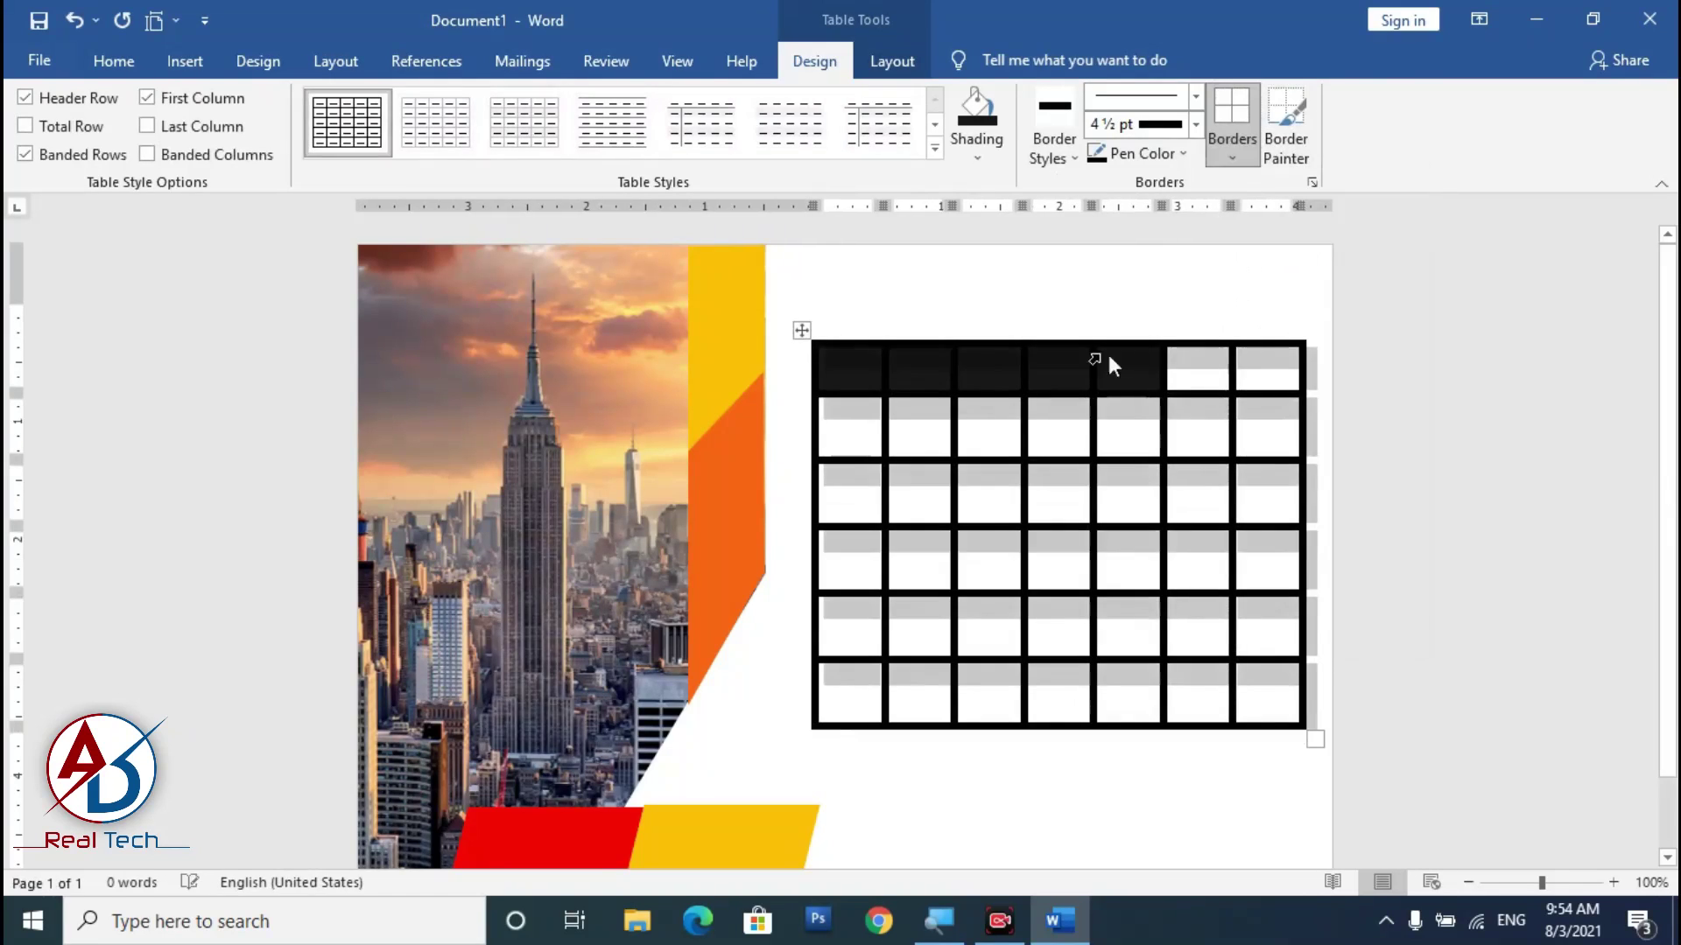
{"action": "left_click", "coordinate": [1151, 155]}
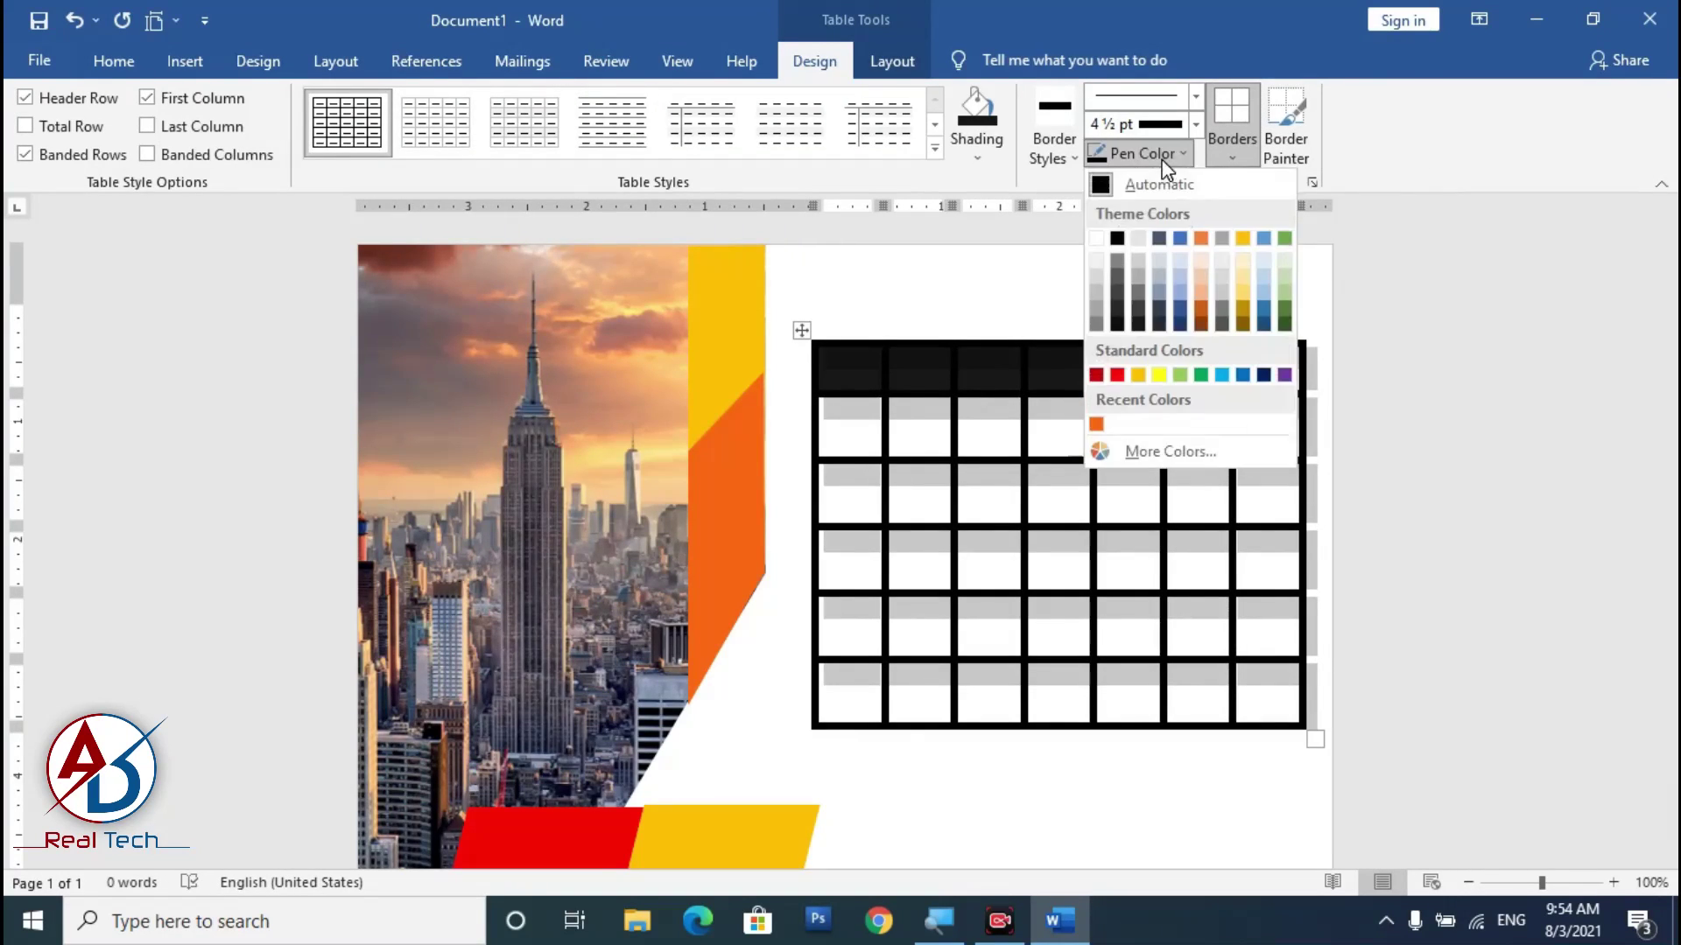
{"action": "left_click", "coordinate": [1096, 238]}
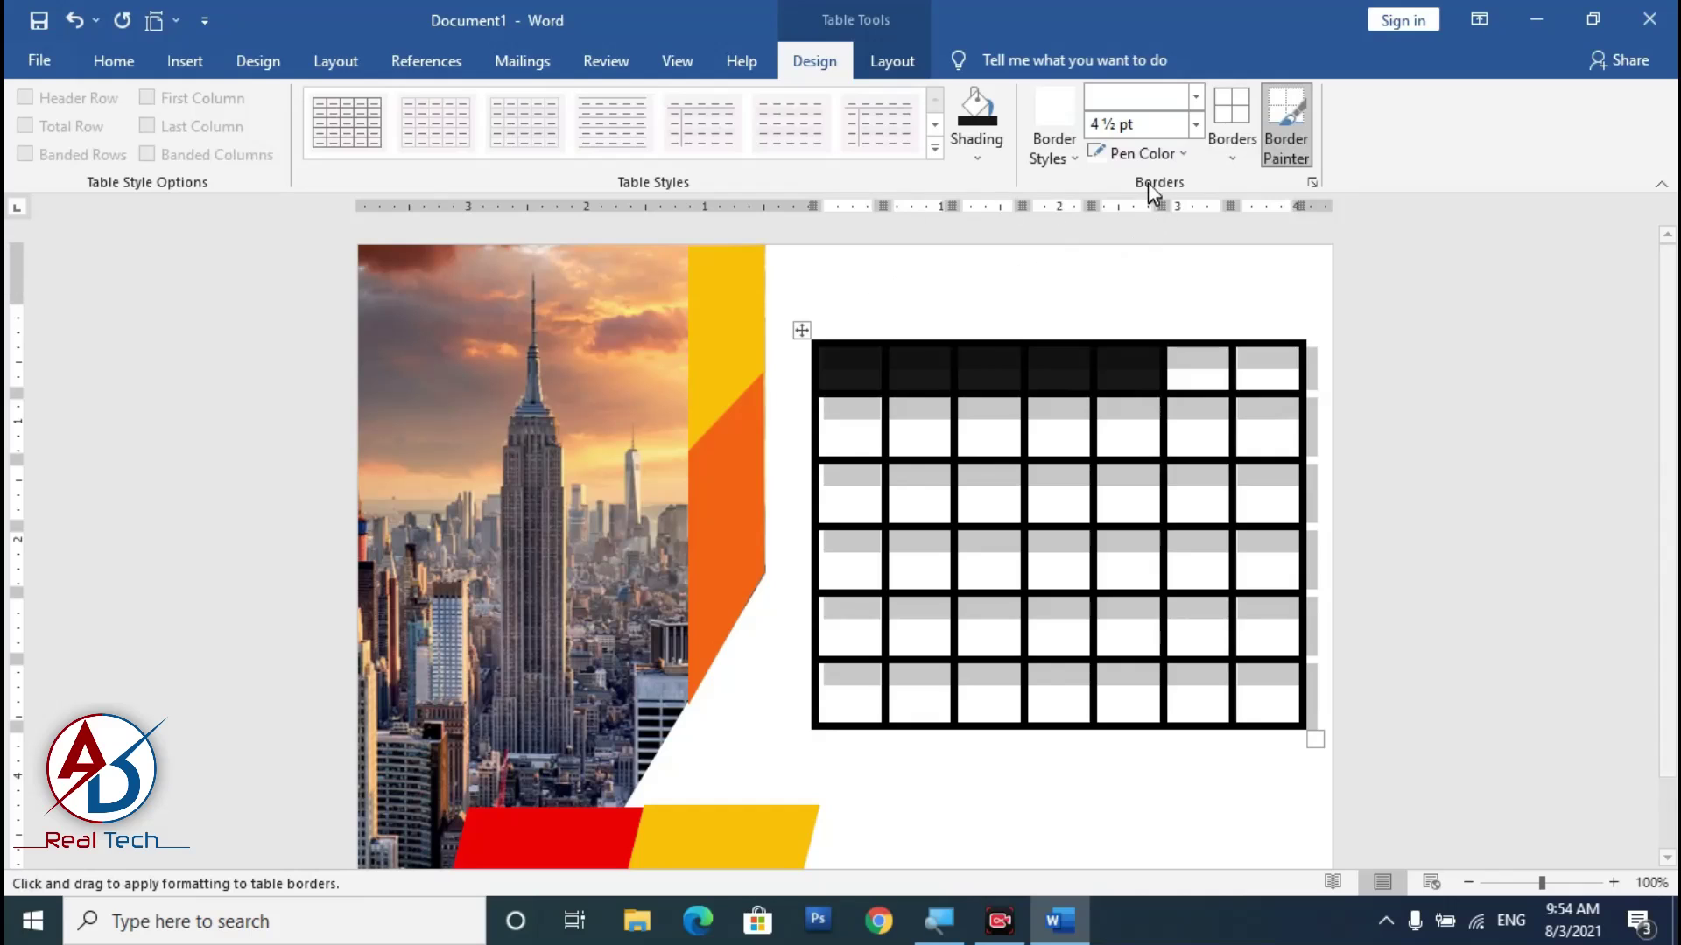
{"action": "left_click", "coordinate": [1233, 130]}
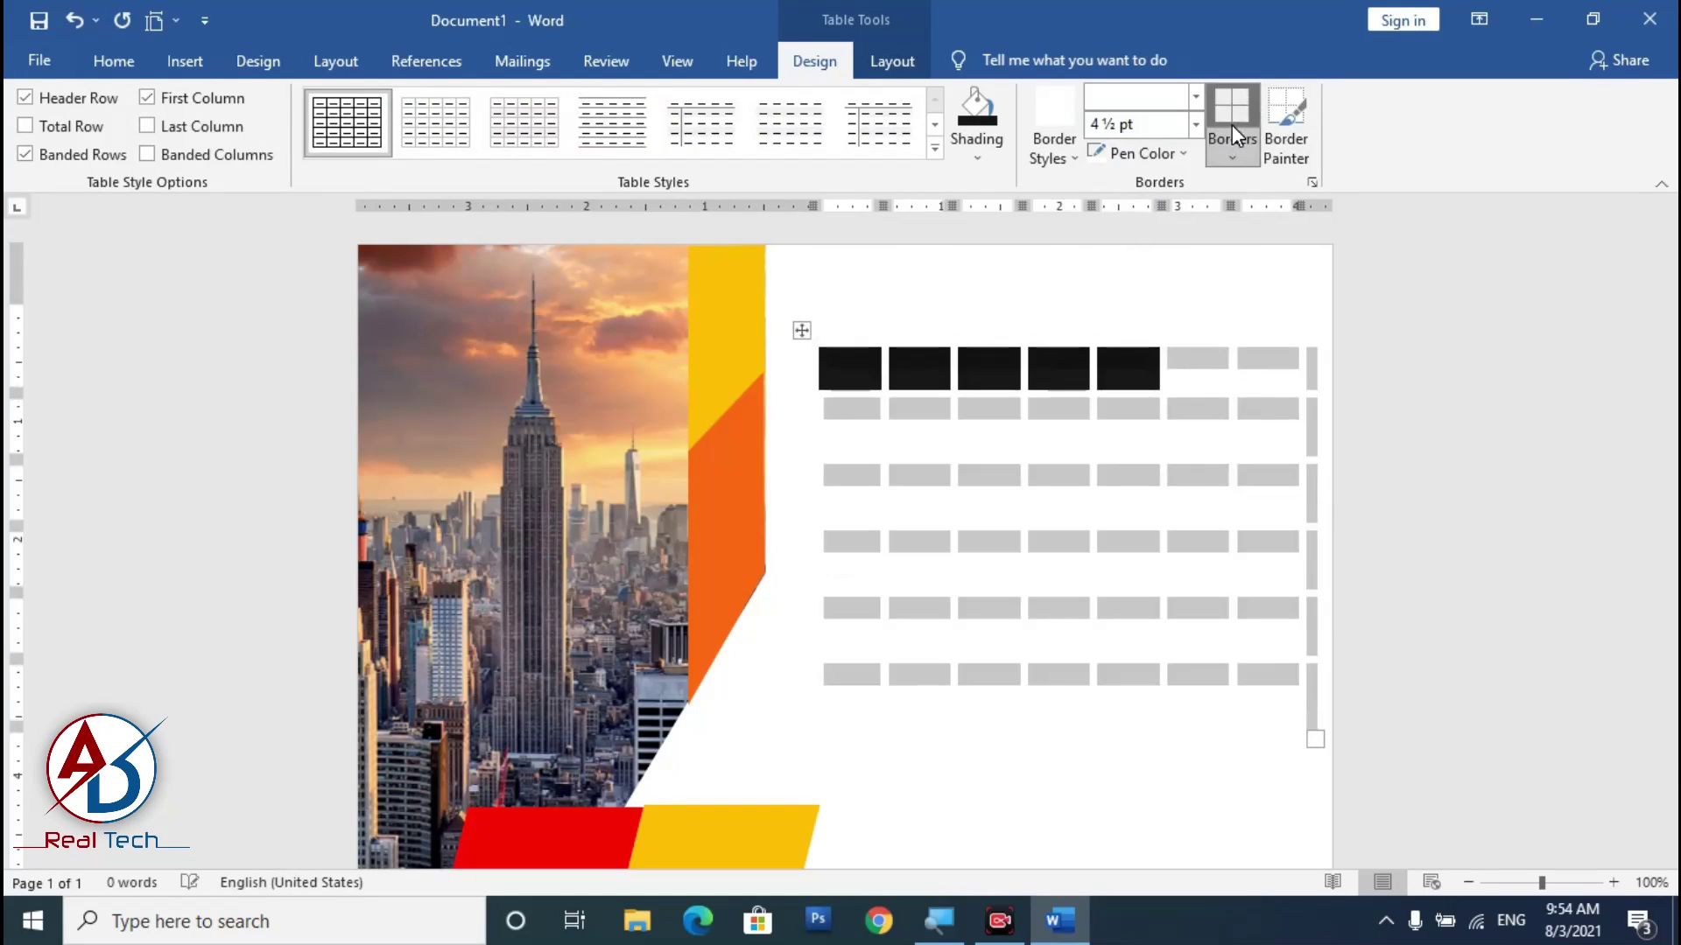
{"action": "right_click", "coordinate": [1181, 490]}
Turn on View Gridlines to reveal the table's invisible cell borders.
{"action": "left_click", "coordinate": [1050, 770]}
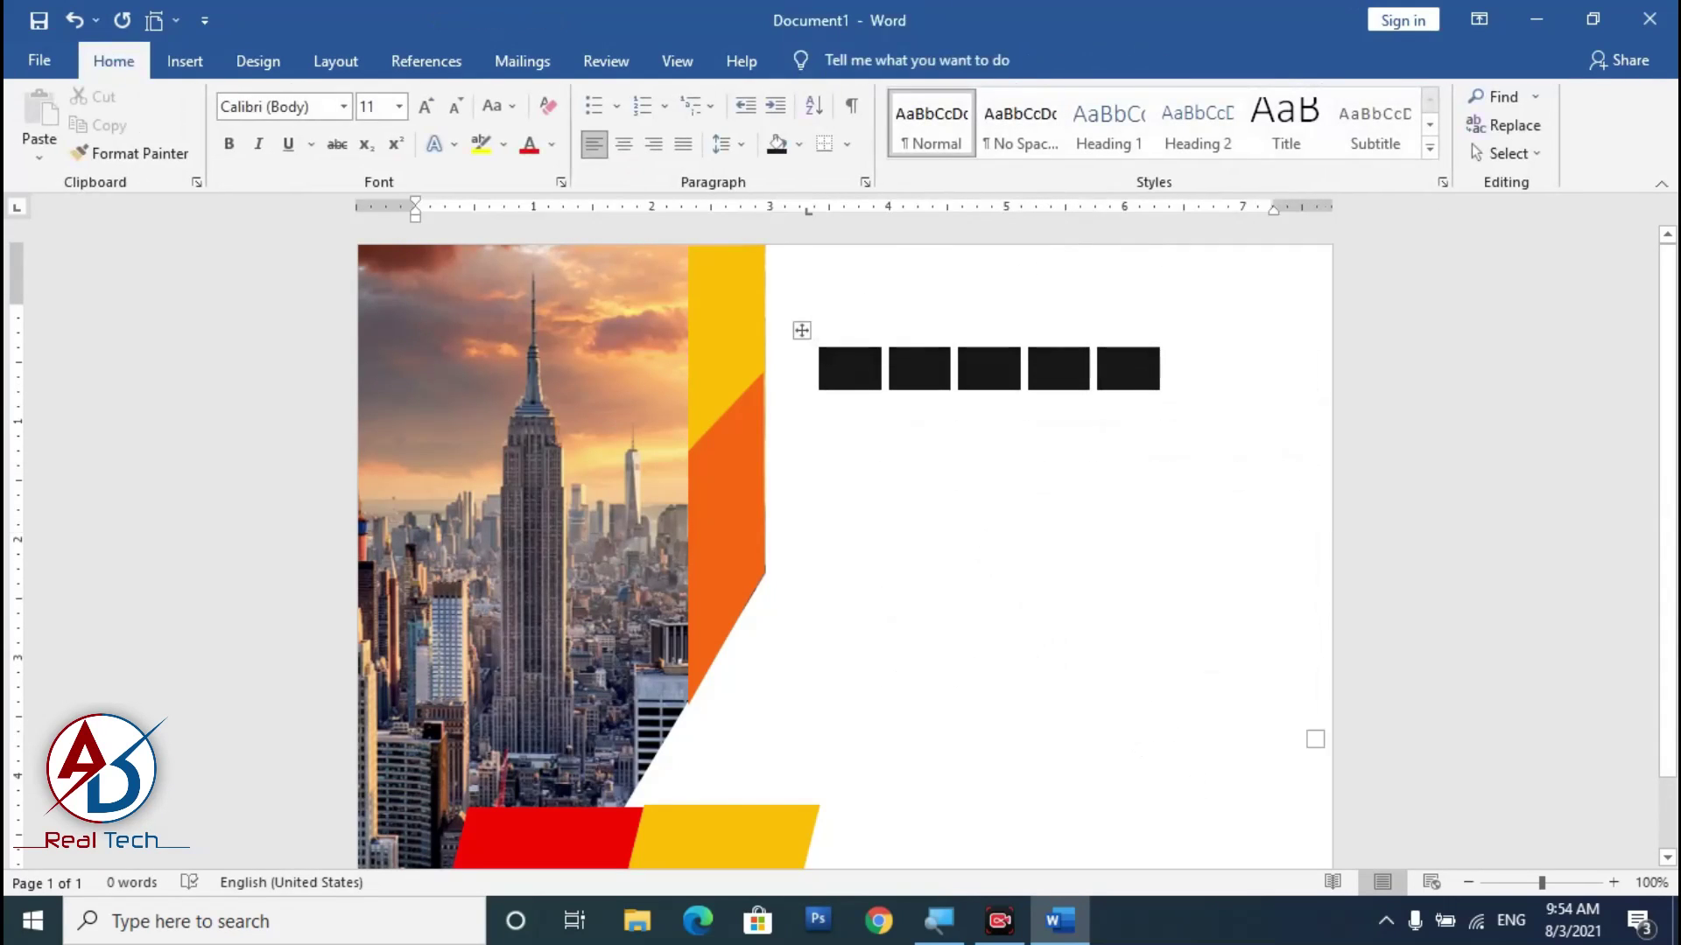
{"action": "left_click", "coordinate": [1168, 366]}
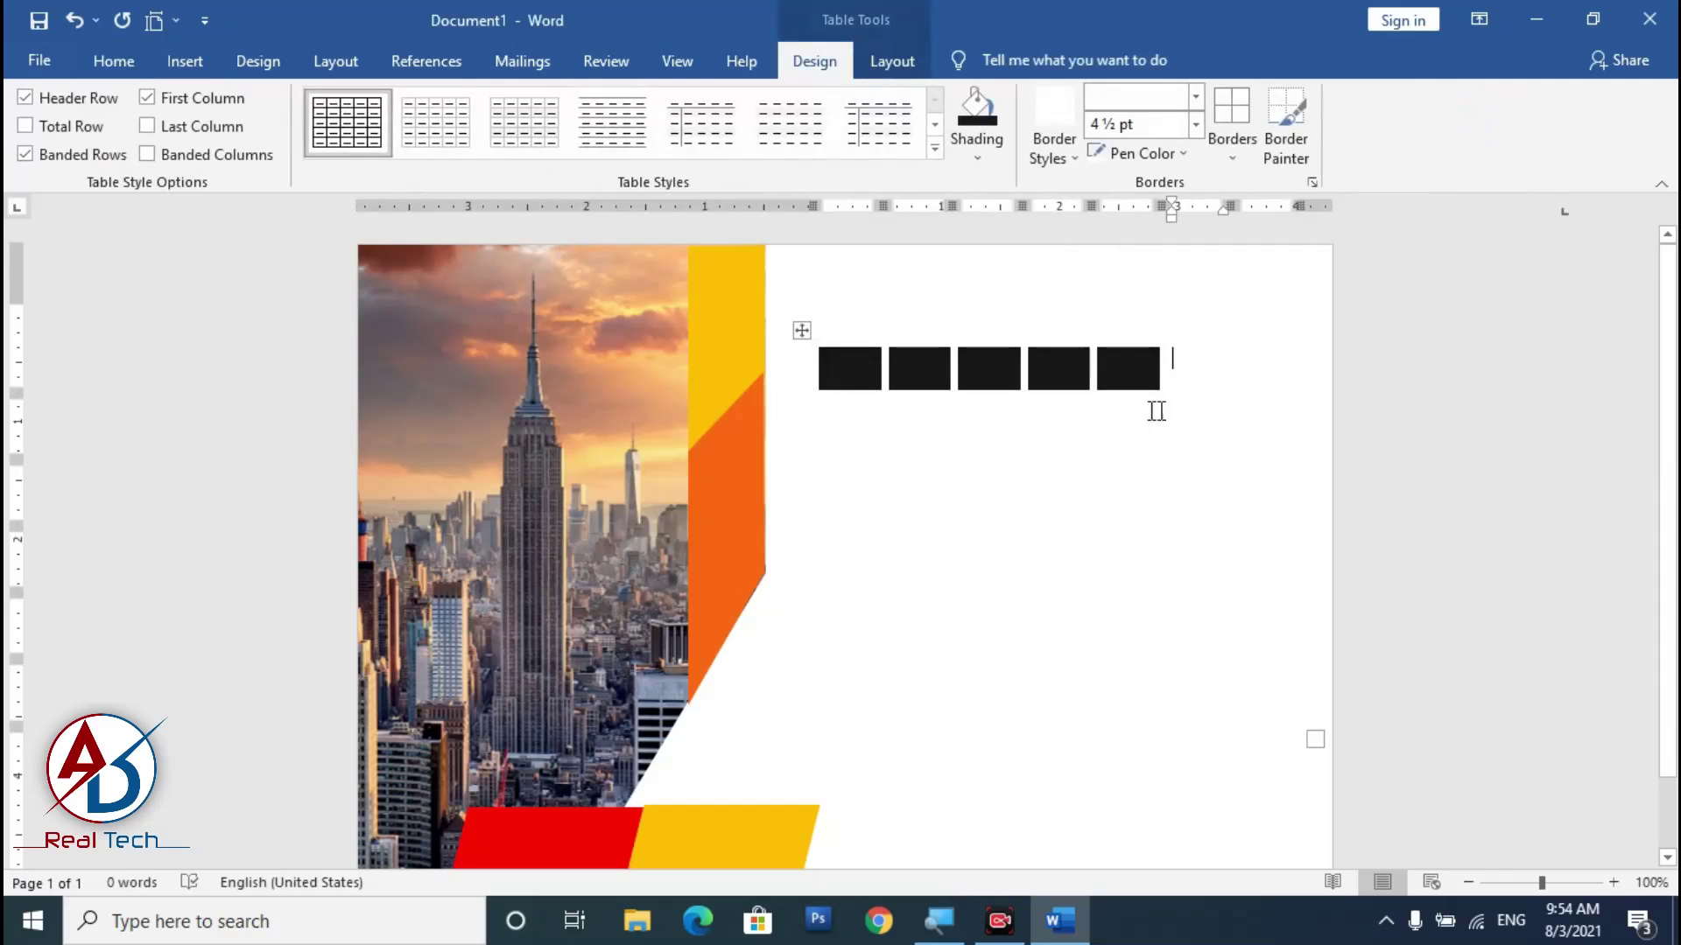
{"action": "left_click", "coordinate": [892, 63]}
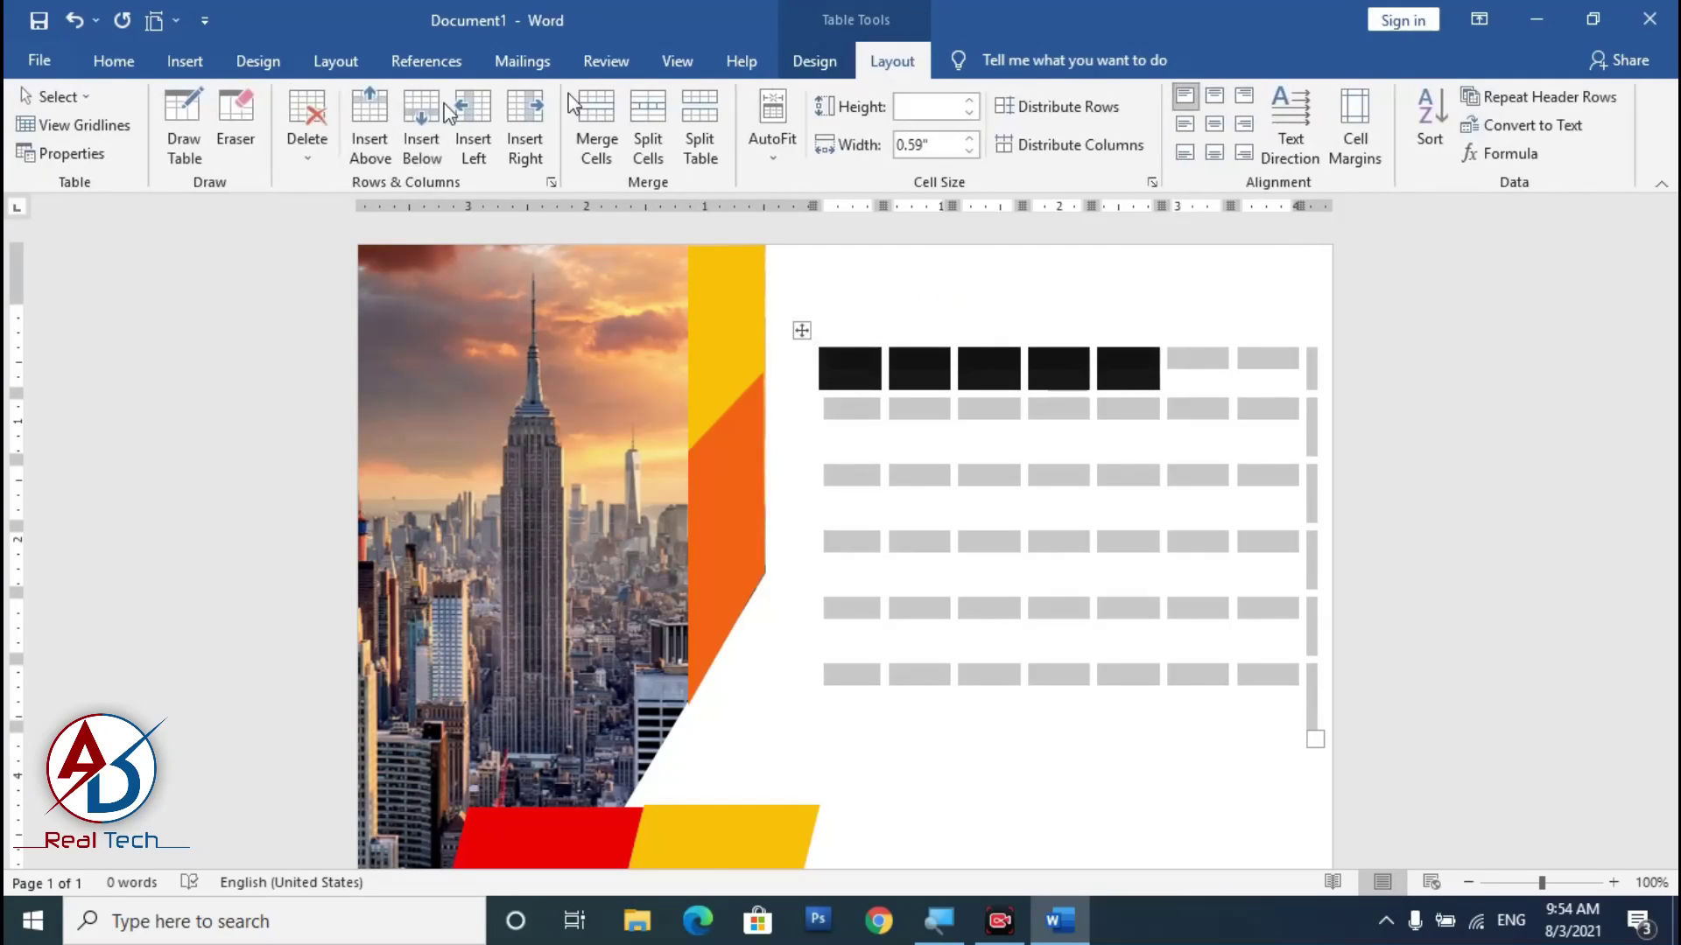
{"action": "left_click", "coordinate": [65, 128]}
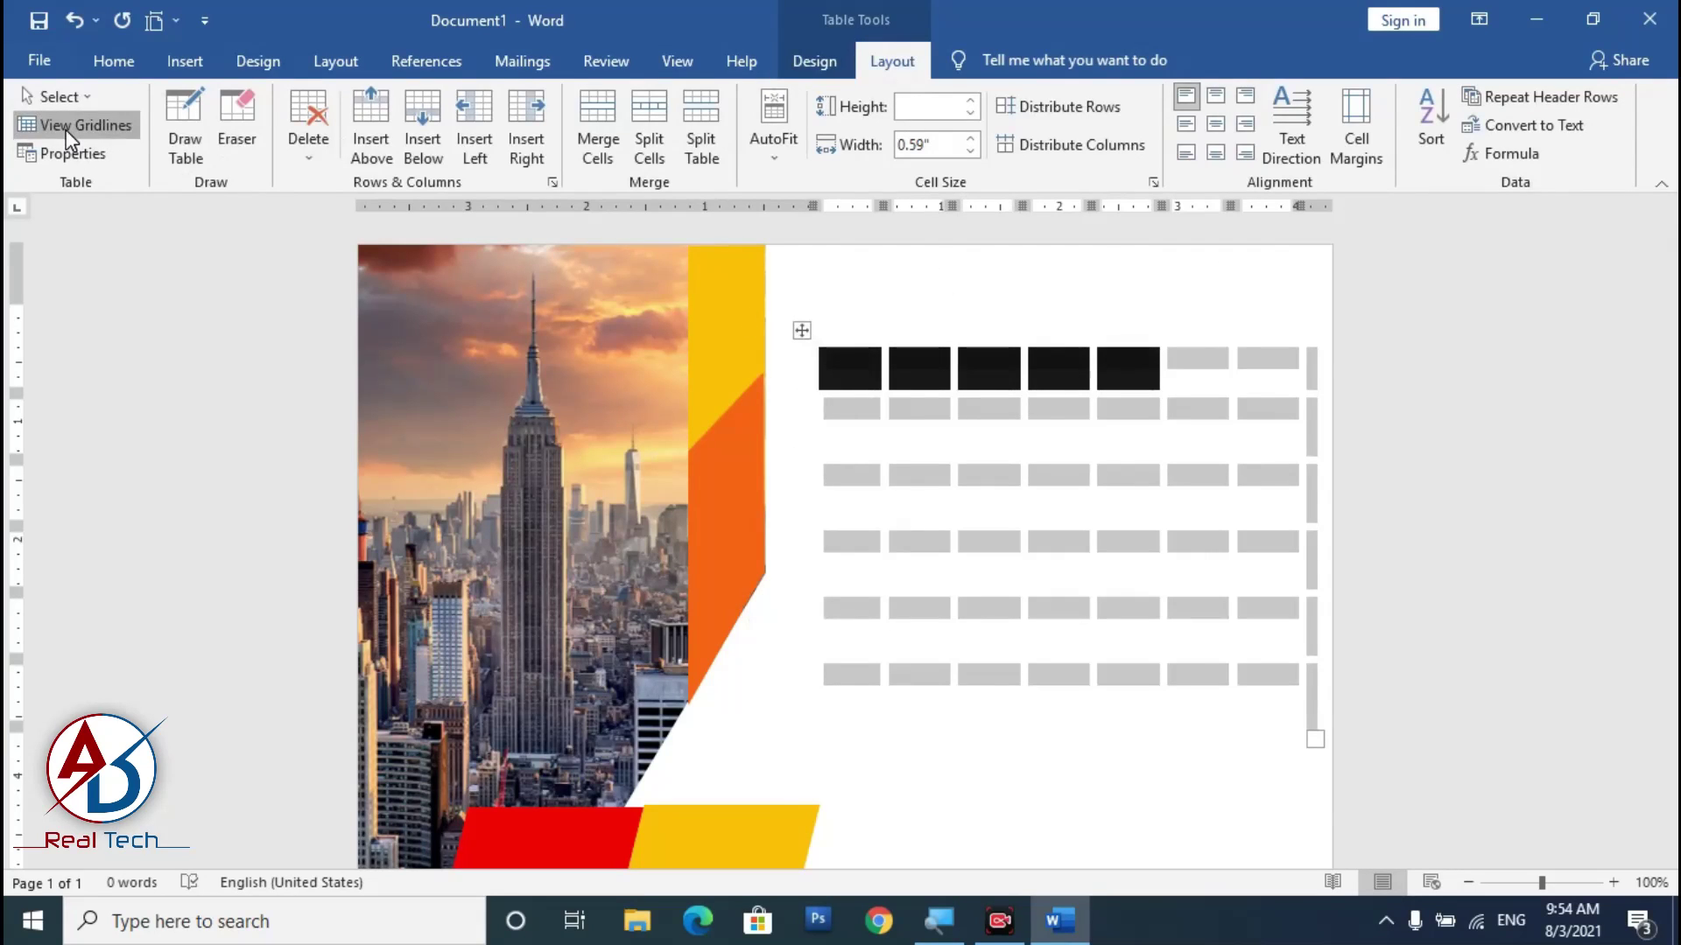
{"action": "left_click", "coordinate": [1037, 672]}
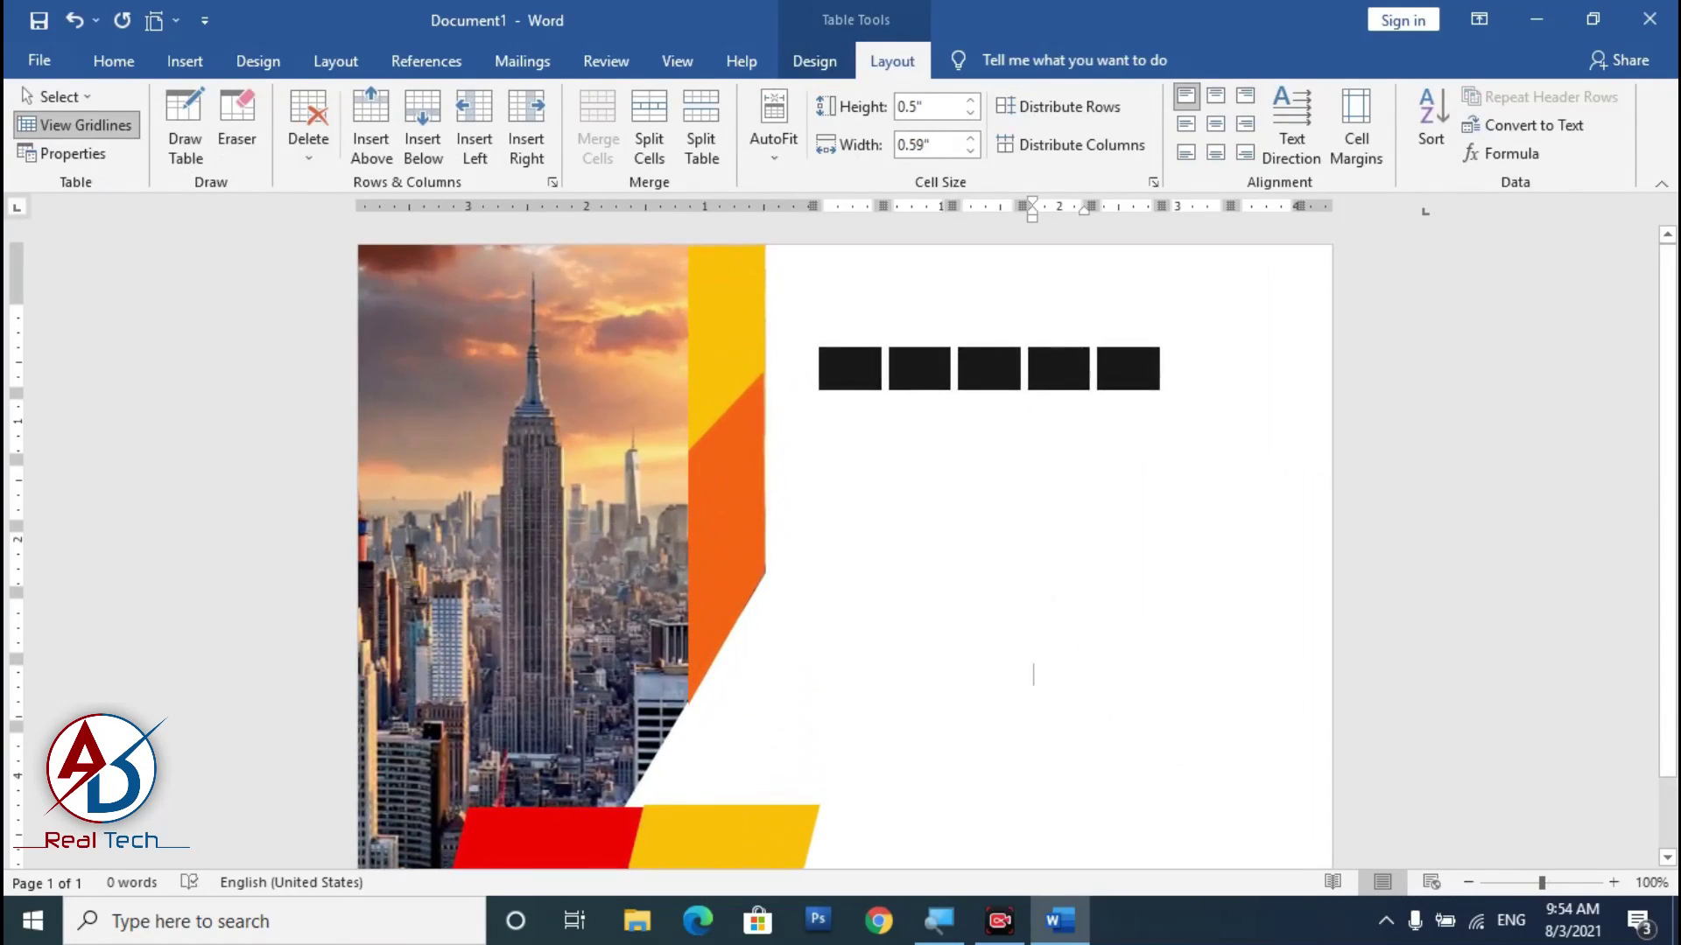
{"action": "key", "text": "ctrl+a"}
{"action": "left_click", "coordinate": [1086, 528]}
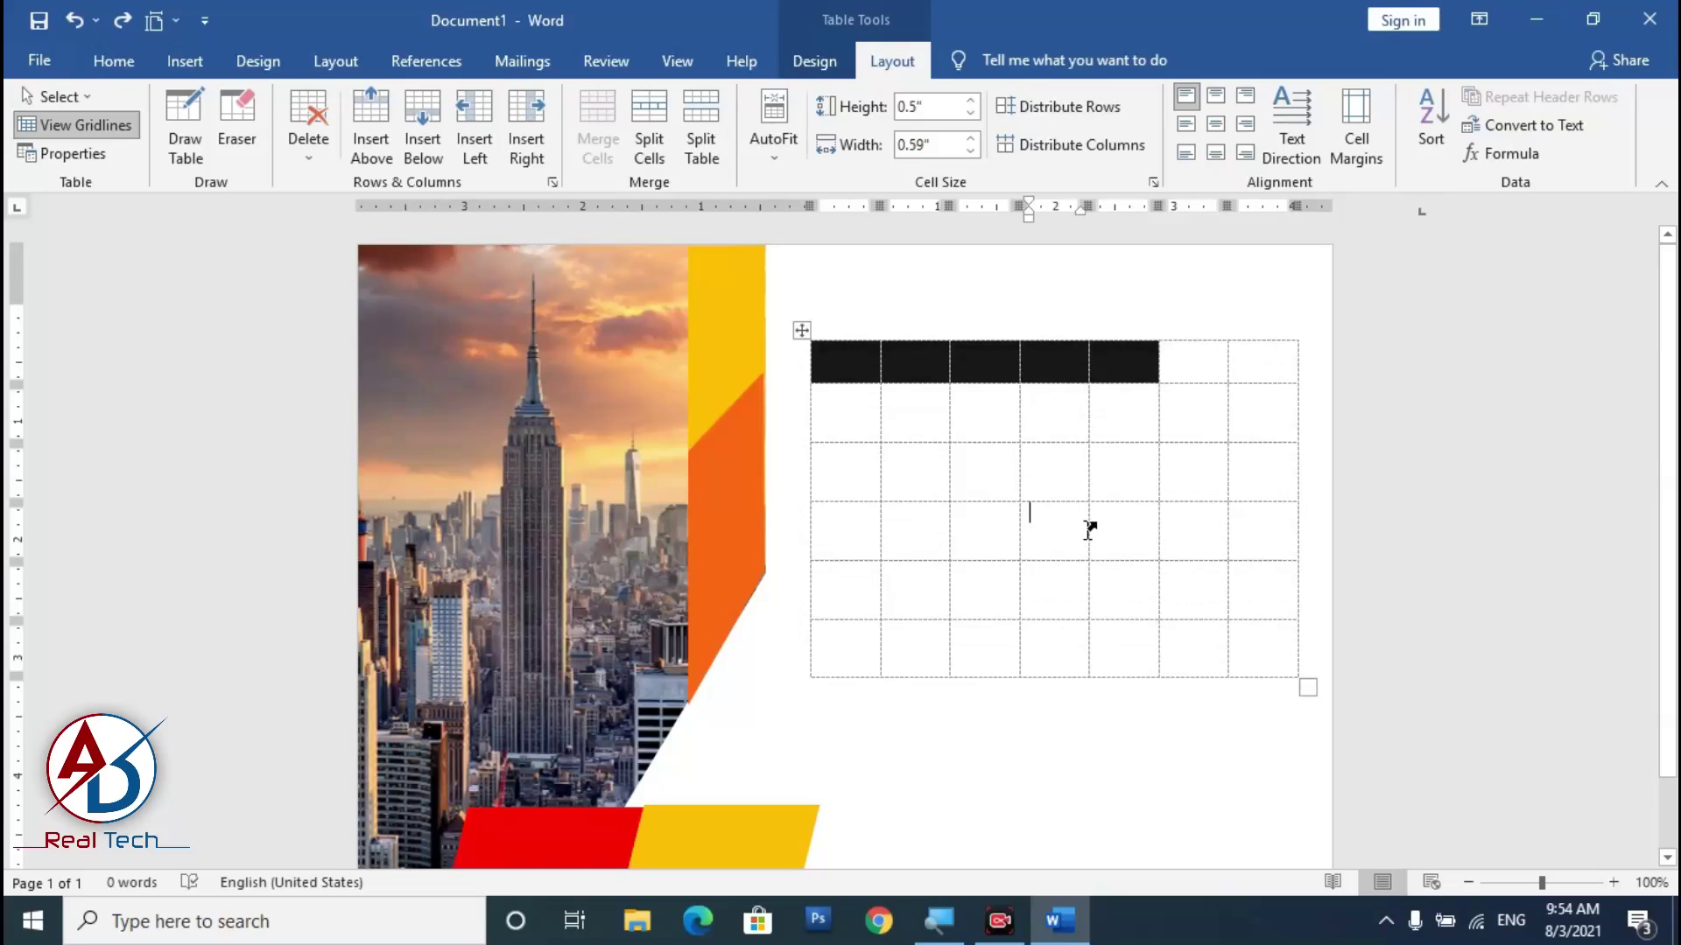
Shade the last two top-row cells, columns 6 and 7, red.
{"action": "left_click", "coordinate": [1184, 379]}
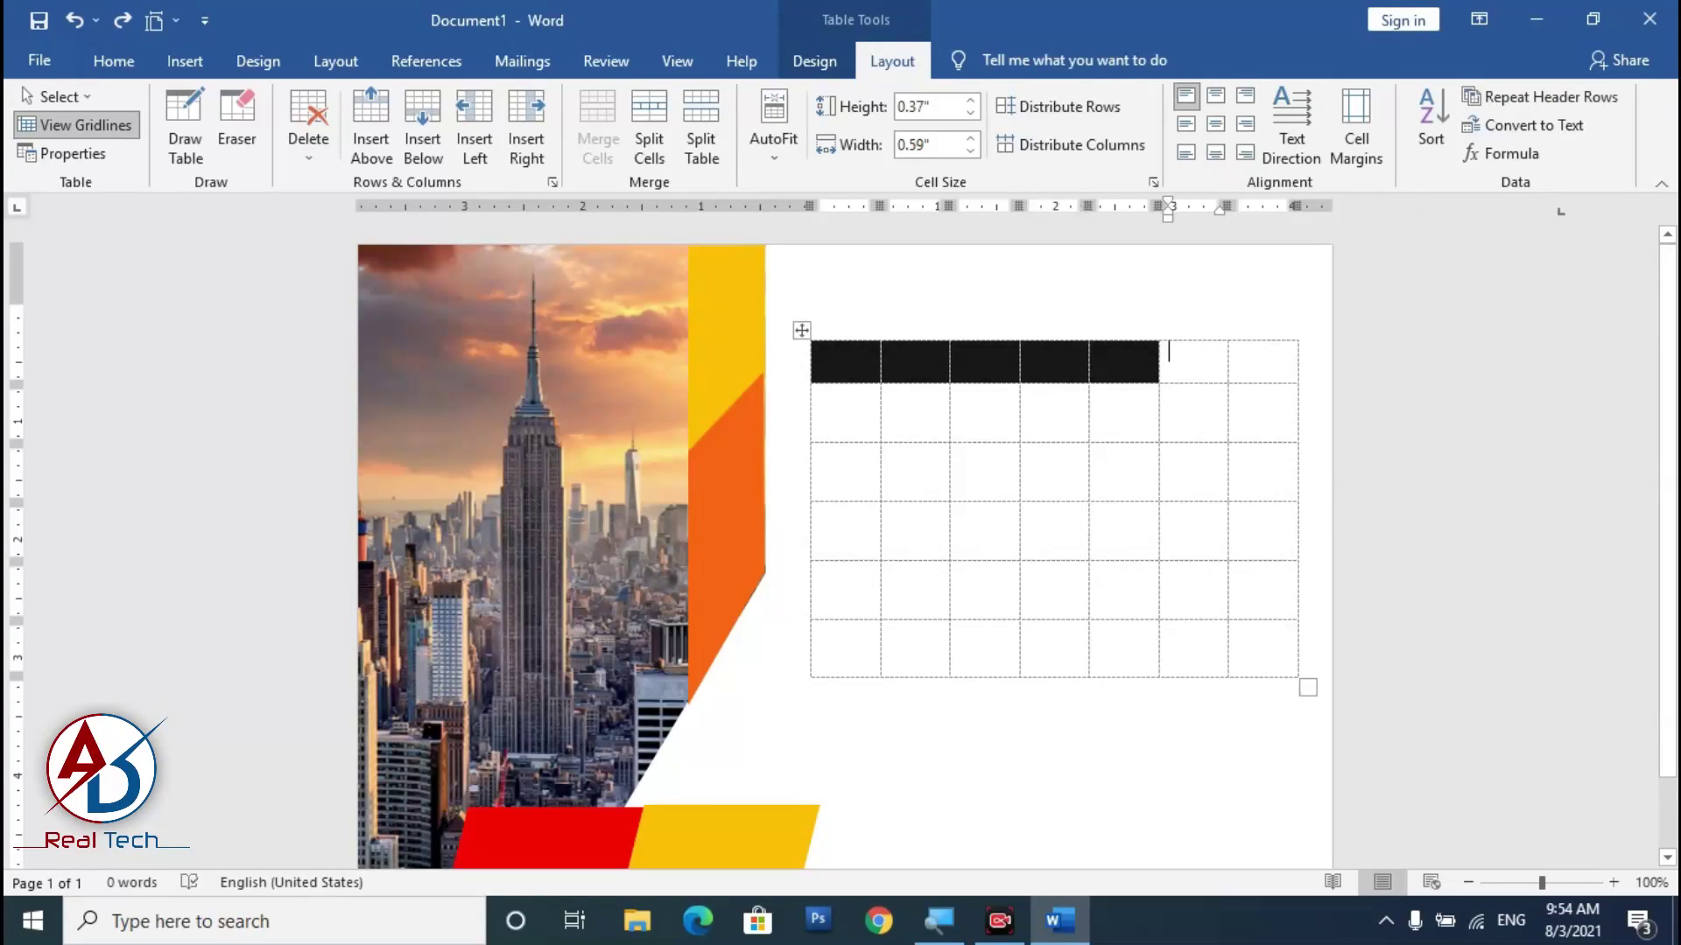
{"action": "key", "text": "shift+Right"}
{"action": "key", "text": "shift+Right"}
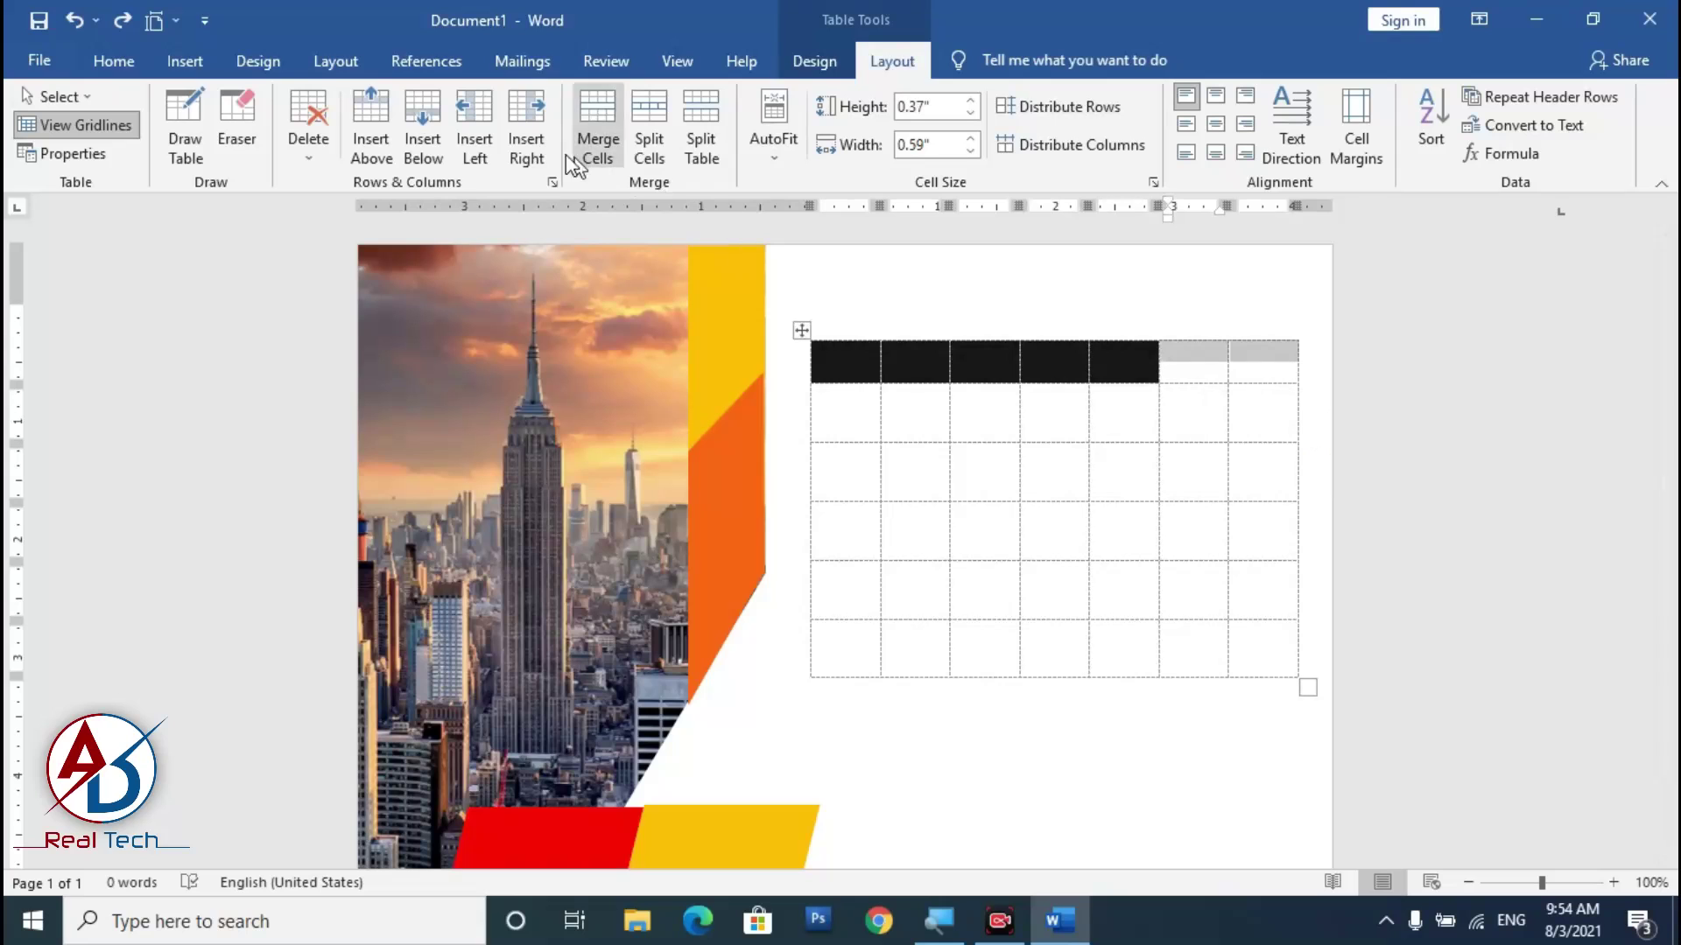
{"action": "left_click", "coordinate": [814, 60]}
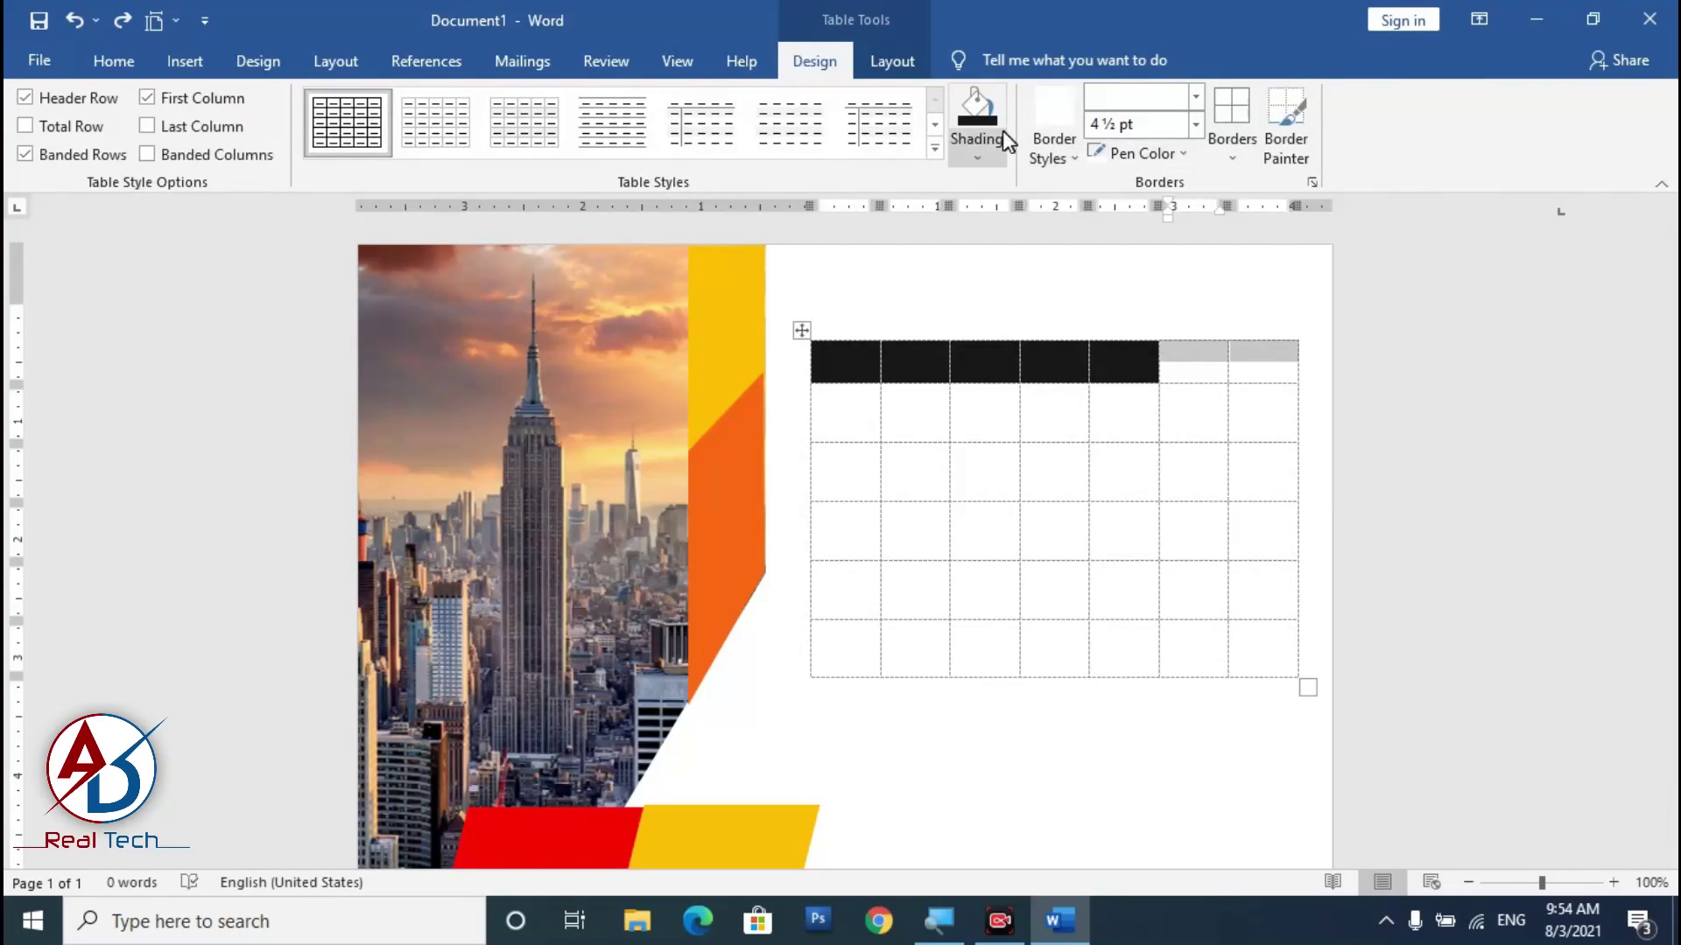
{"action": "left_click", "coordinate": [977, 155]}
{"action": "left_click", "coordinate": [981, 346]}
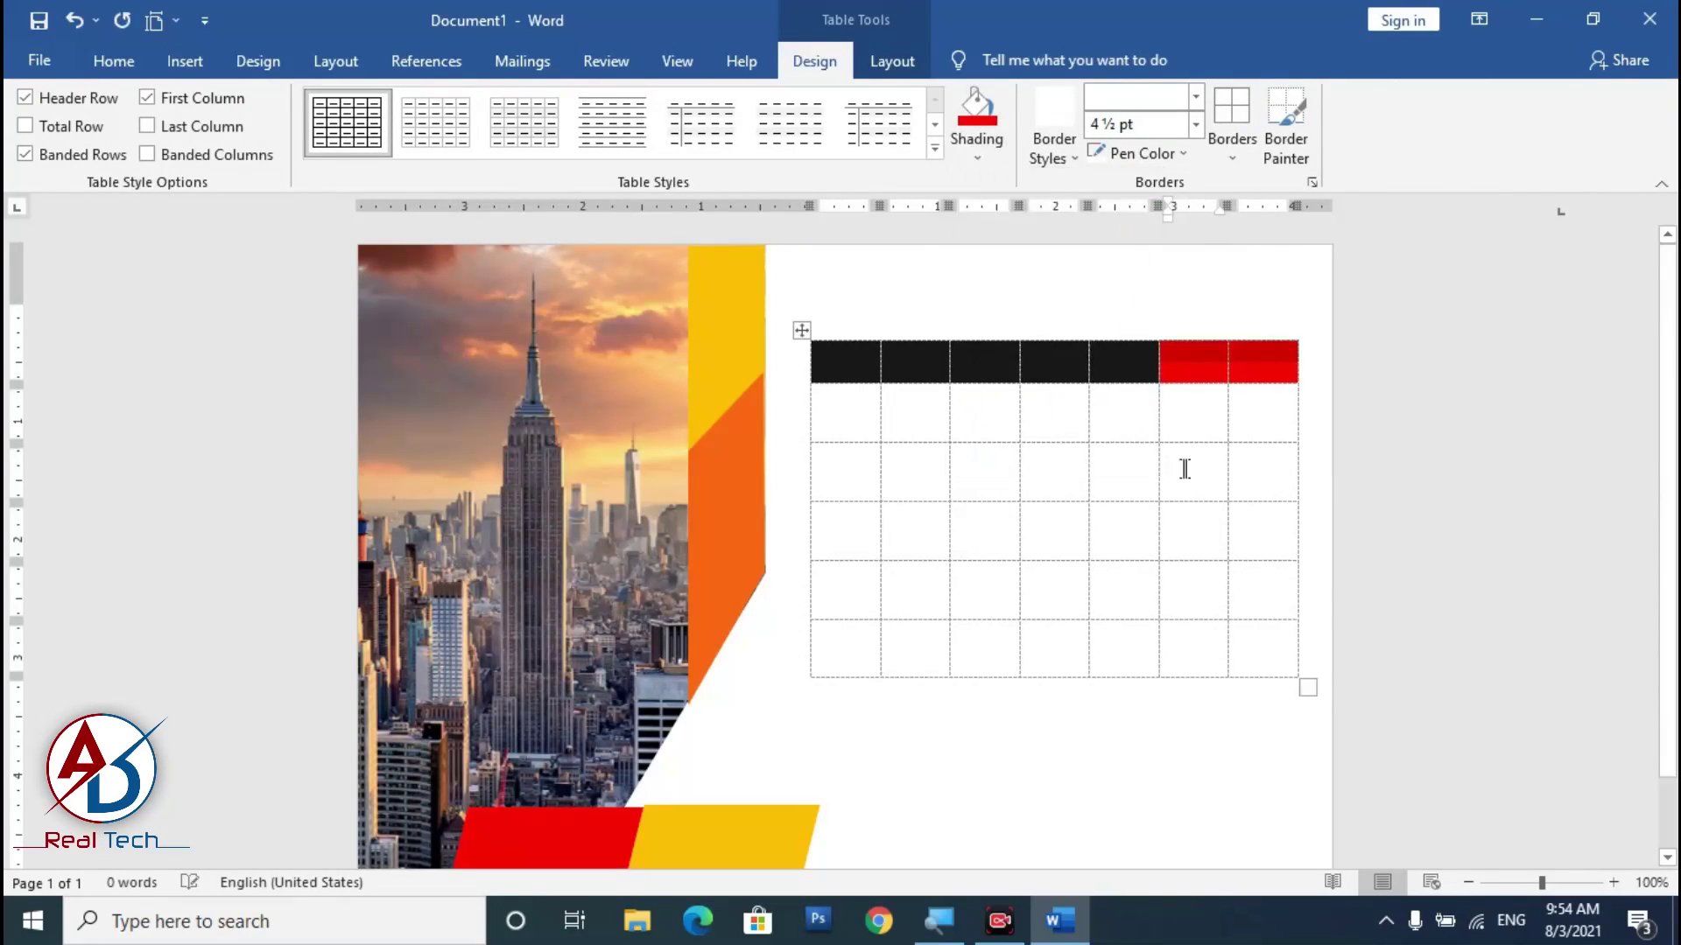
Toggle View Gridlines off and on again and return to the first header cell.
{"action": "left_click", "coordinate": [801, 331]}
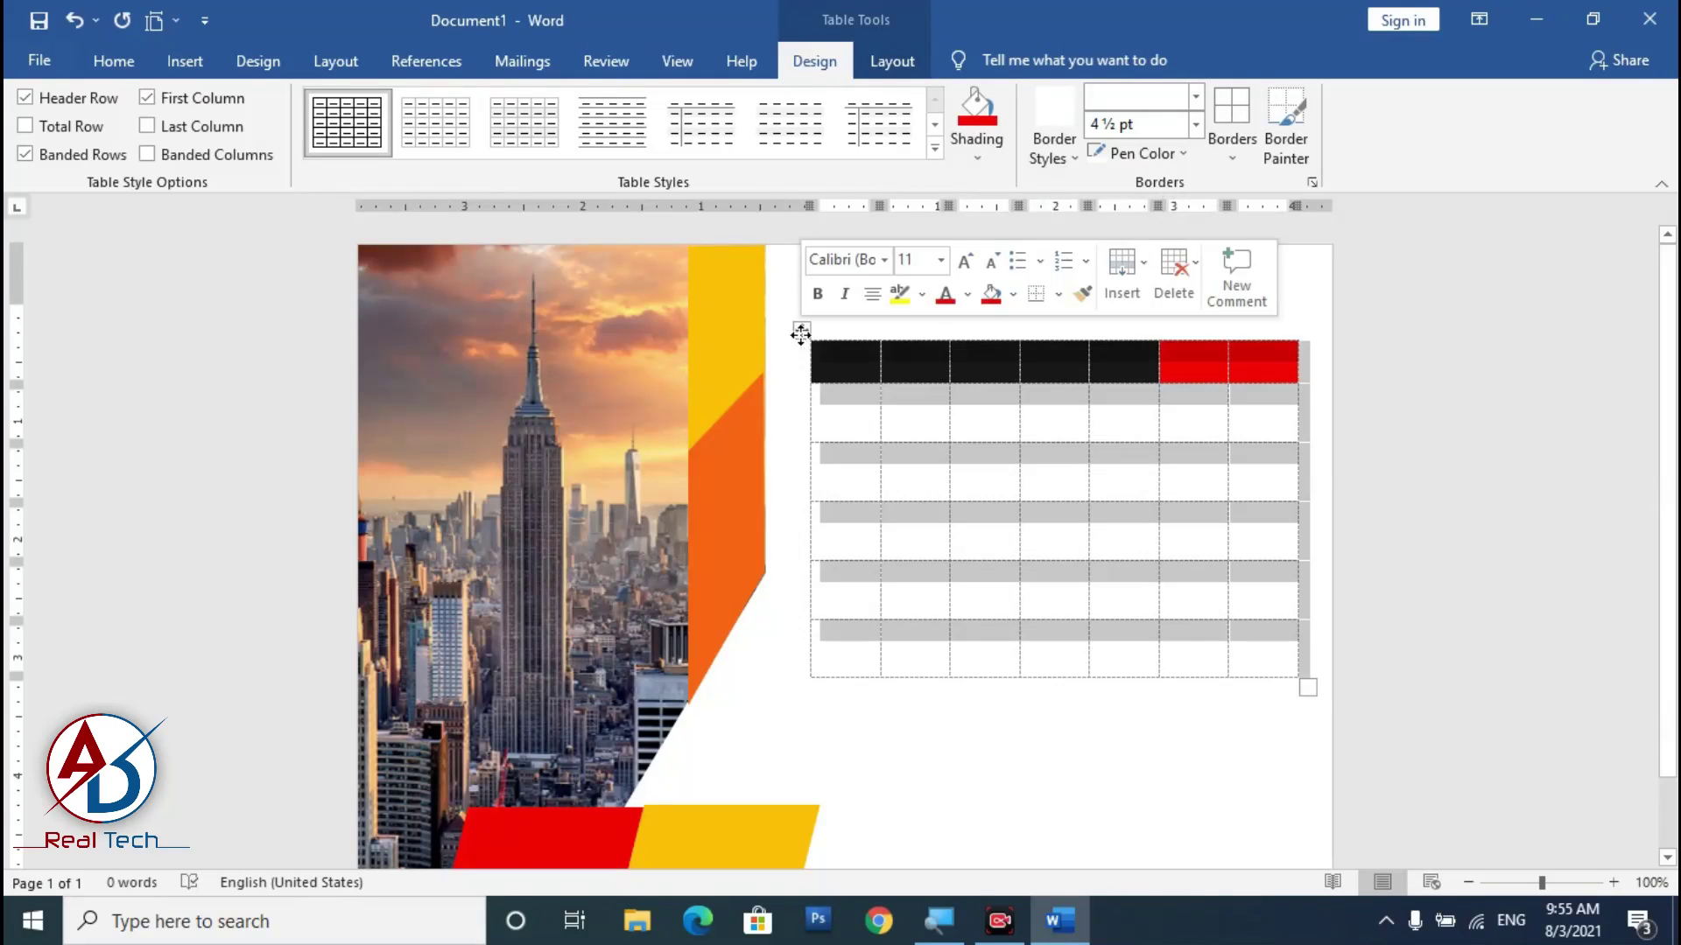
{"action": "left_click", "coordinate": [891, 60]}
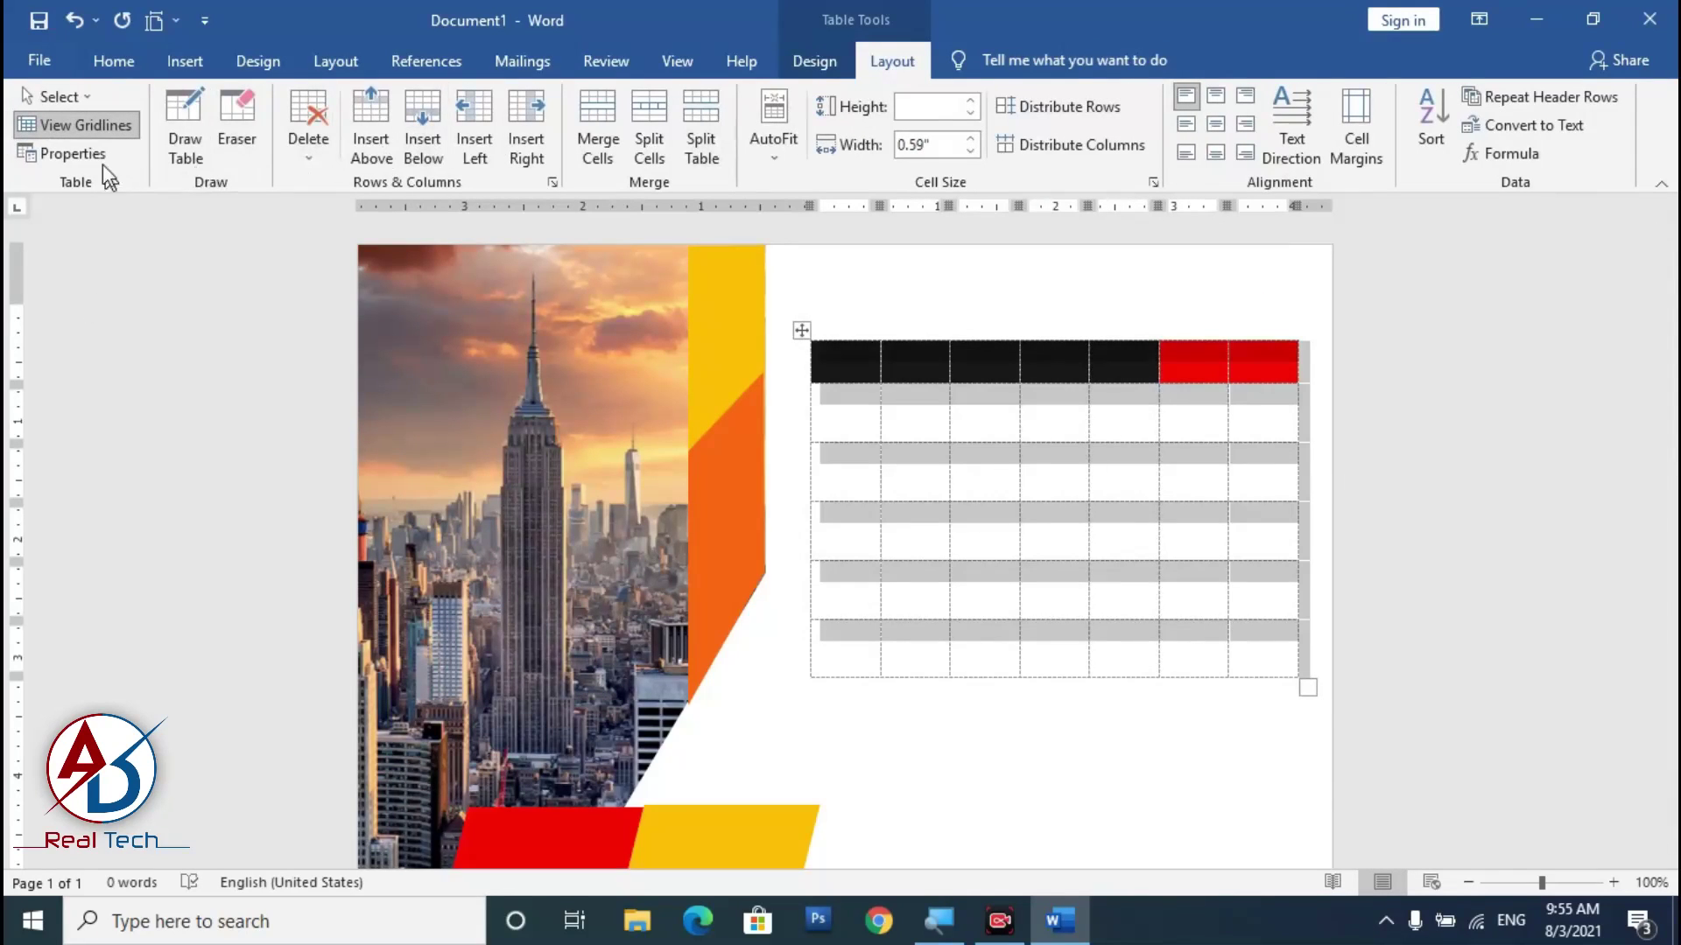
{"action": "left_click", "coordinate": [82, 130]}
{"action": "left_click", "coordinate": [82, 129]}
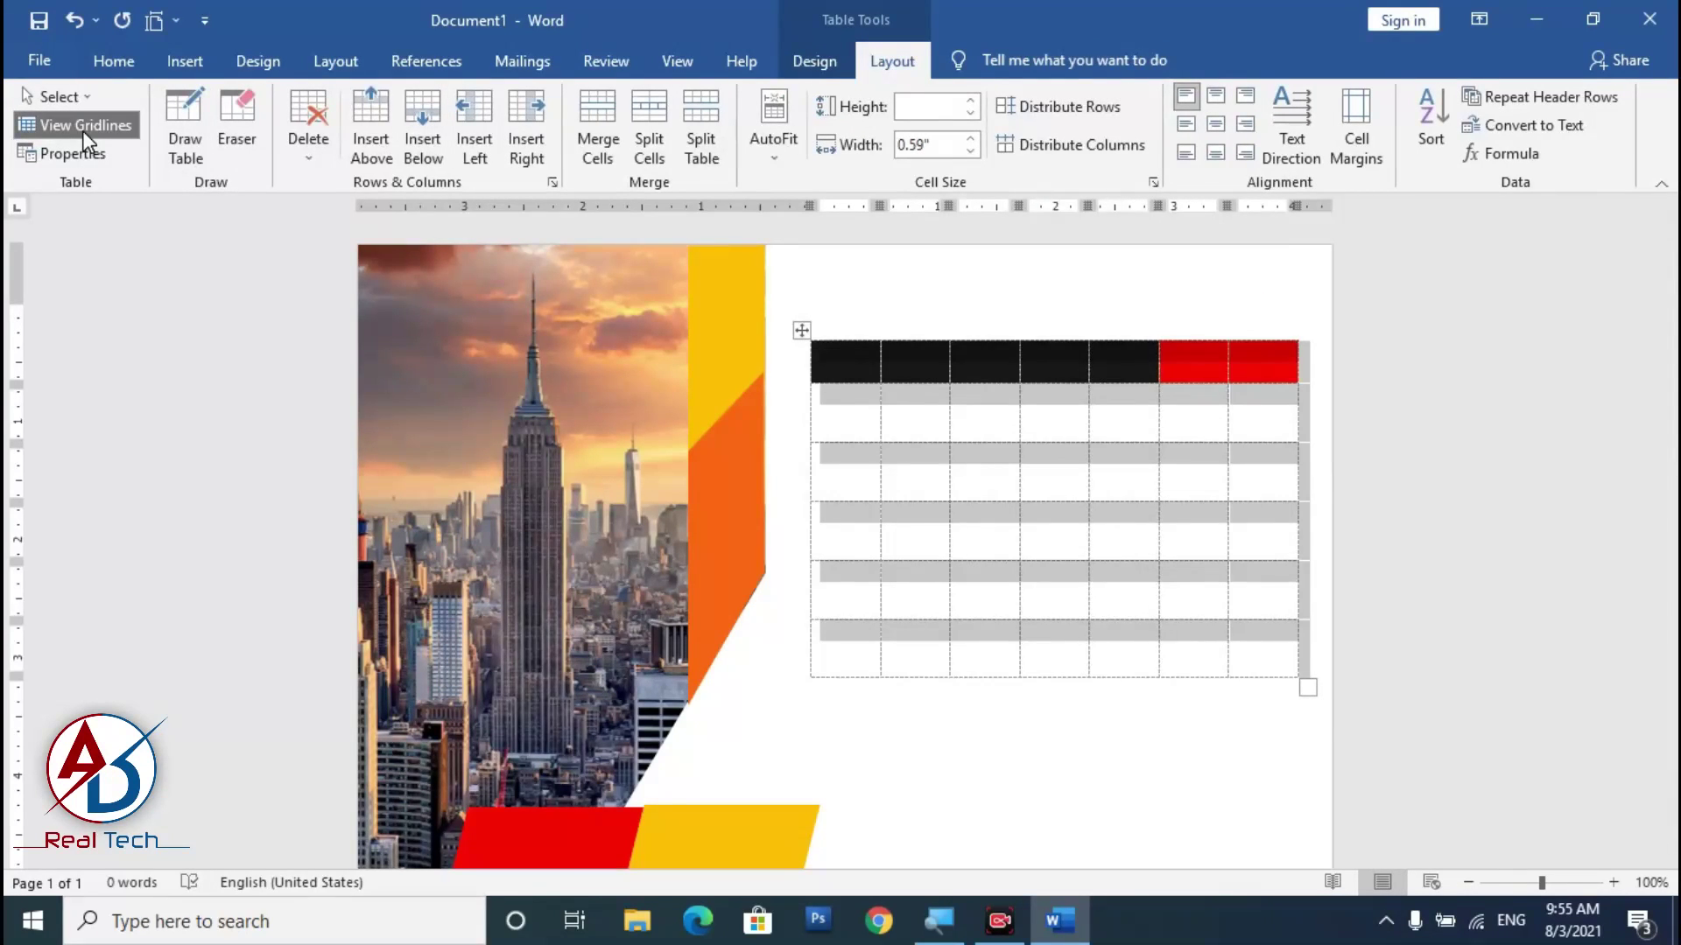
{"action": "left_click", "coordinate": [797, 54]}
{"action": "left_click", "coordinate": [820, 396]}
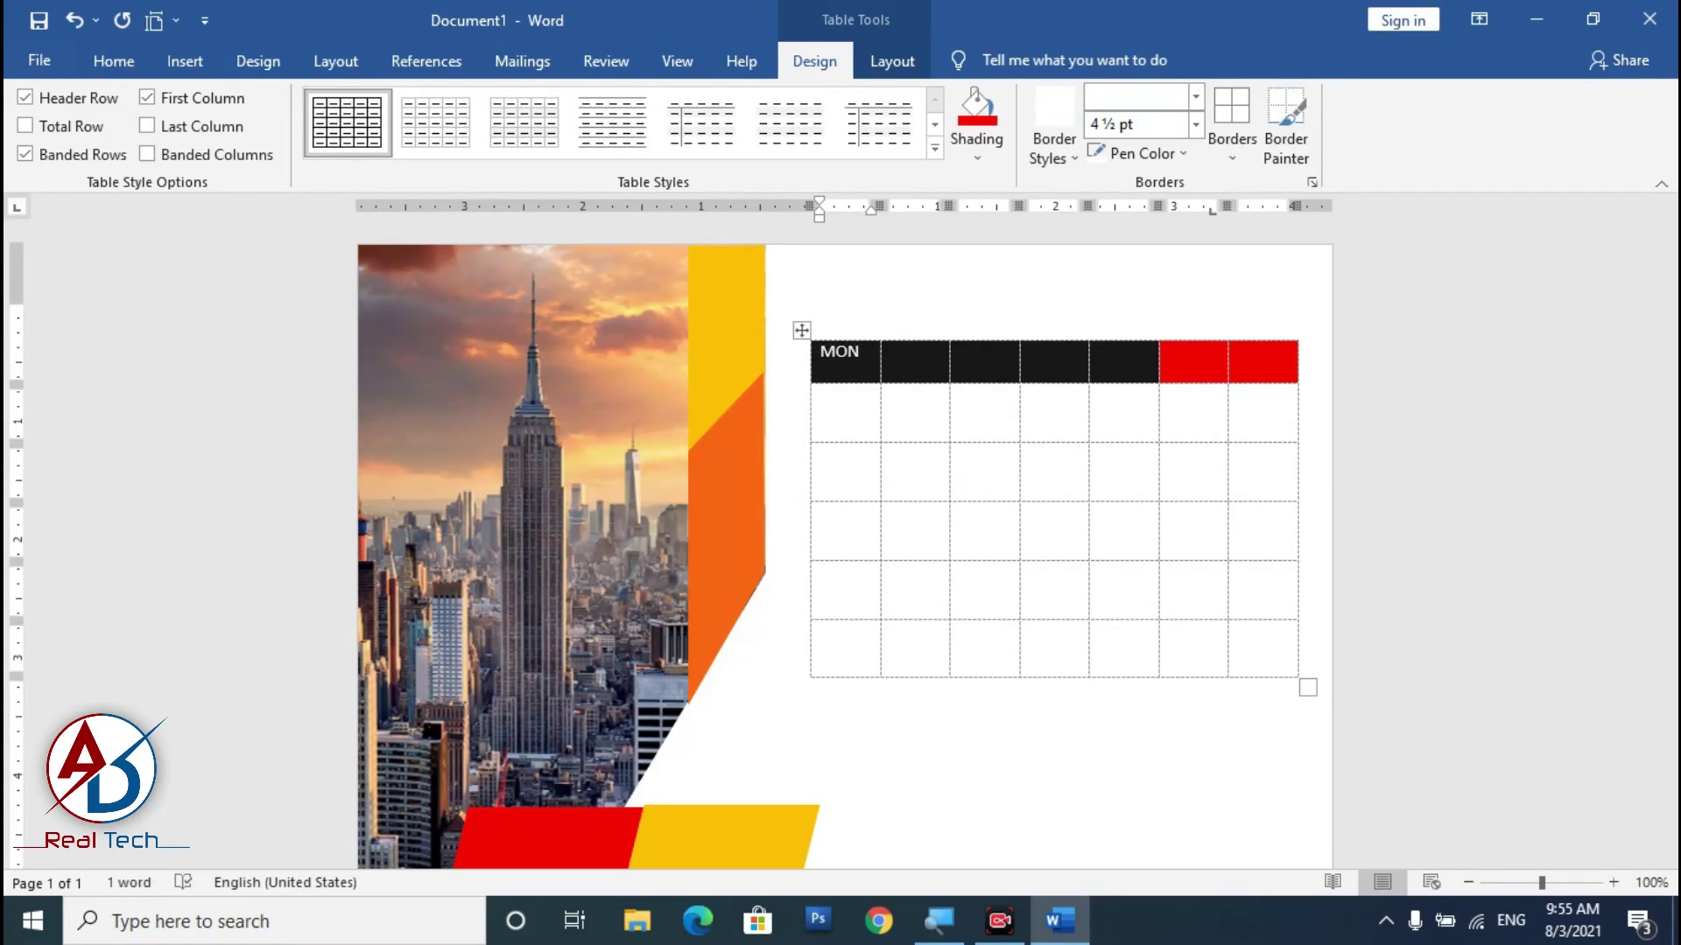
Label the remaining header cells WED, THU, FRI, SAT and SUN.
{"action": "key", "text": "Tab"}
{"action": "key", "text": "Tab"}
{"action": "key", "text": "Tab"}
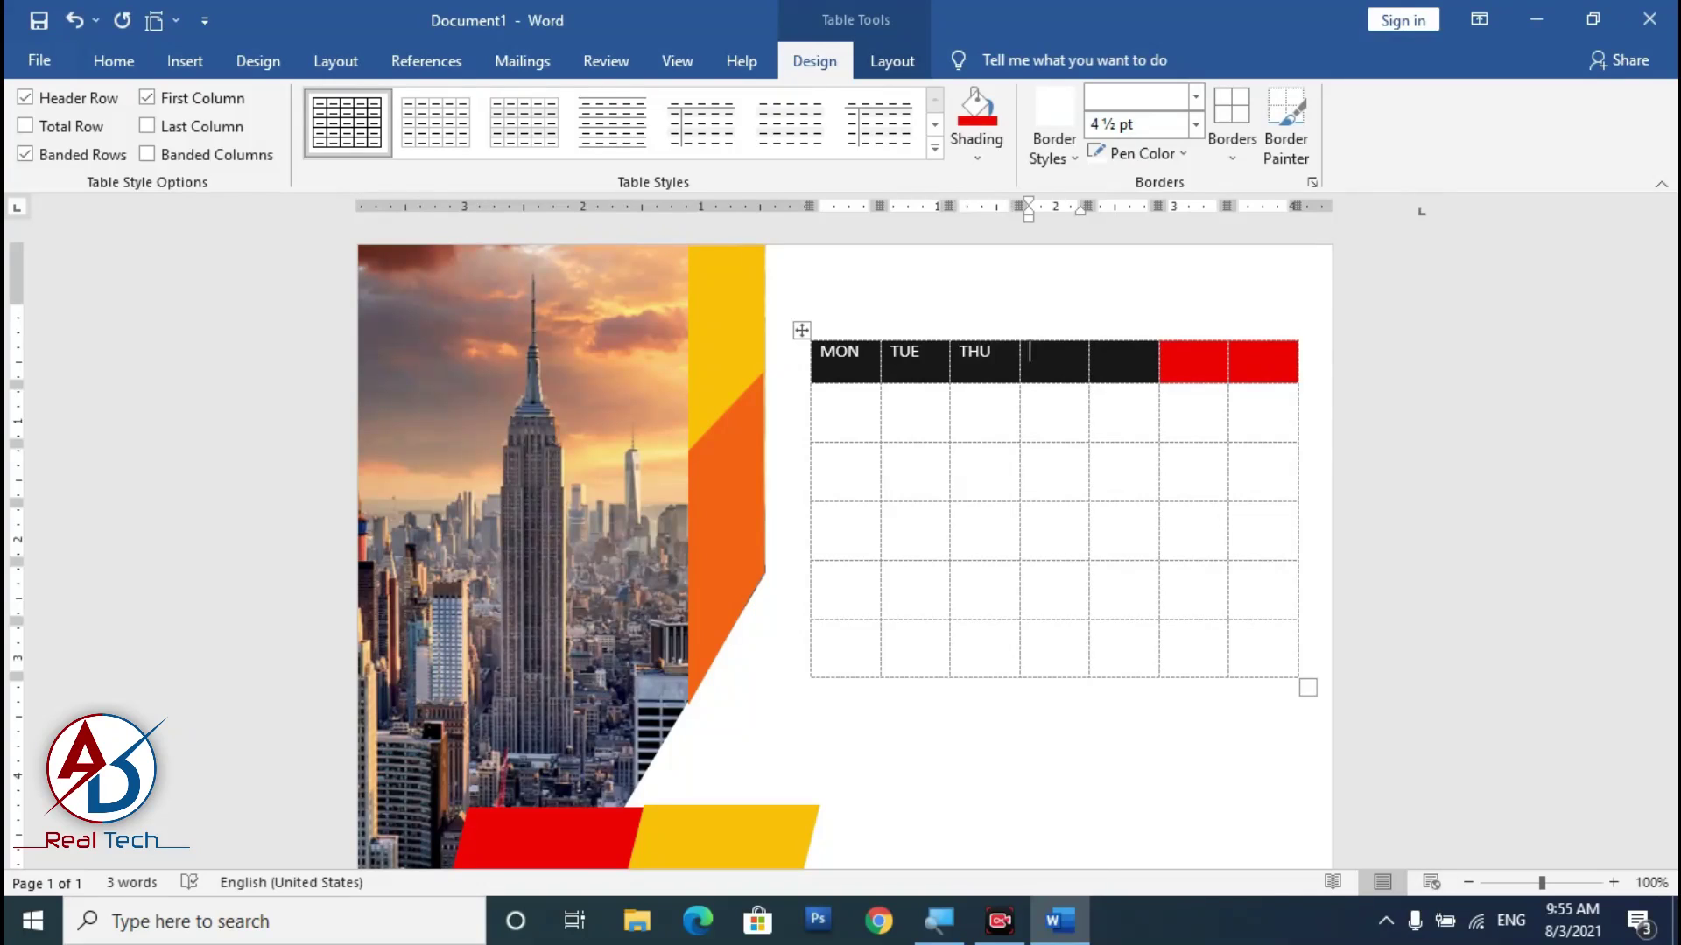
{"action": "key", "text": "shift+Tab"}
{"action": "key", "text": "BackSpace"}
{"action": "type", "text": "WED"}
{"action": "key", "text": "Tab"}
{"action": "type", "text": "THU"}
{"action": "key", "text": "Tab"}
{"action": "type", "text": "FRI"}
{"action": "key", "text": "Tab"}
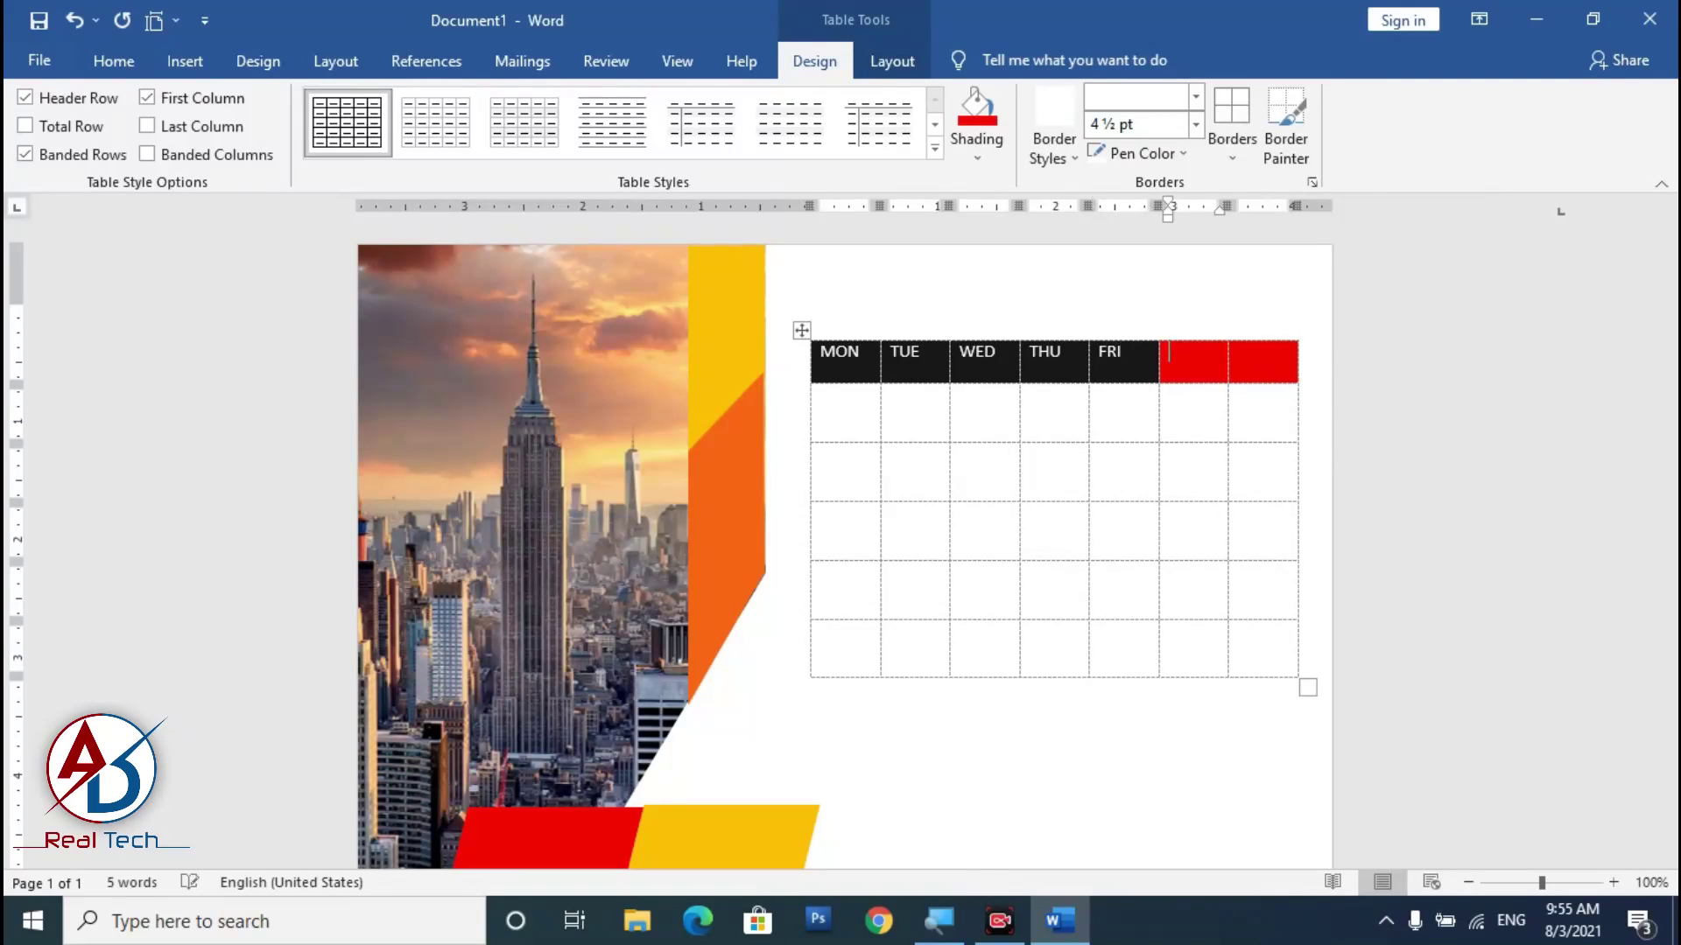
{"action": "type", "text": "SAT"}
{"action": "key", "text": "Tab"}
{"action": "type", "text": "SUN"}
Centre the header row's day names and format them as bold Verdana 12.
{"action": "left_click", "coordinate": [861, 354]}
{"action": "left_click", "coordinate": [892, 60]}
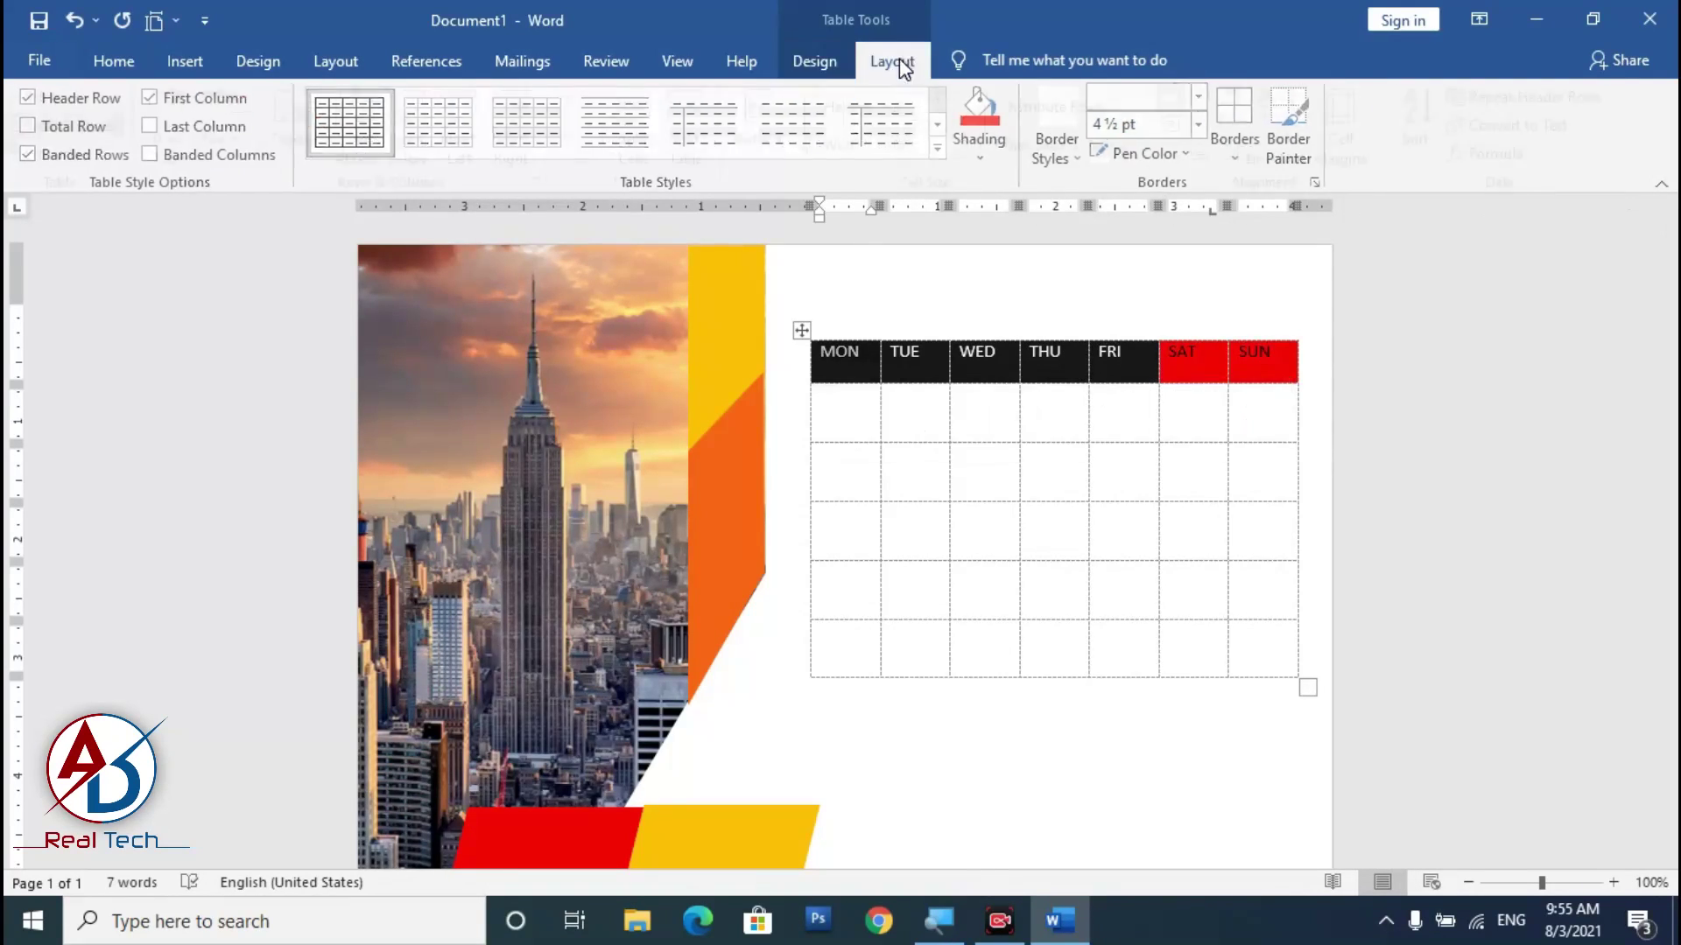
{"action": "left_click_drag", "start_coordinate": [861, 354], "coordinate": [1260, 361]}
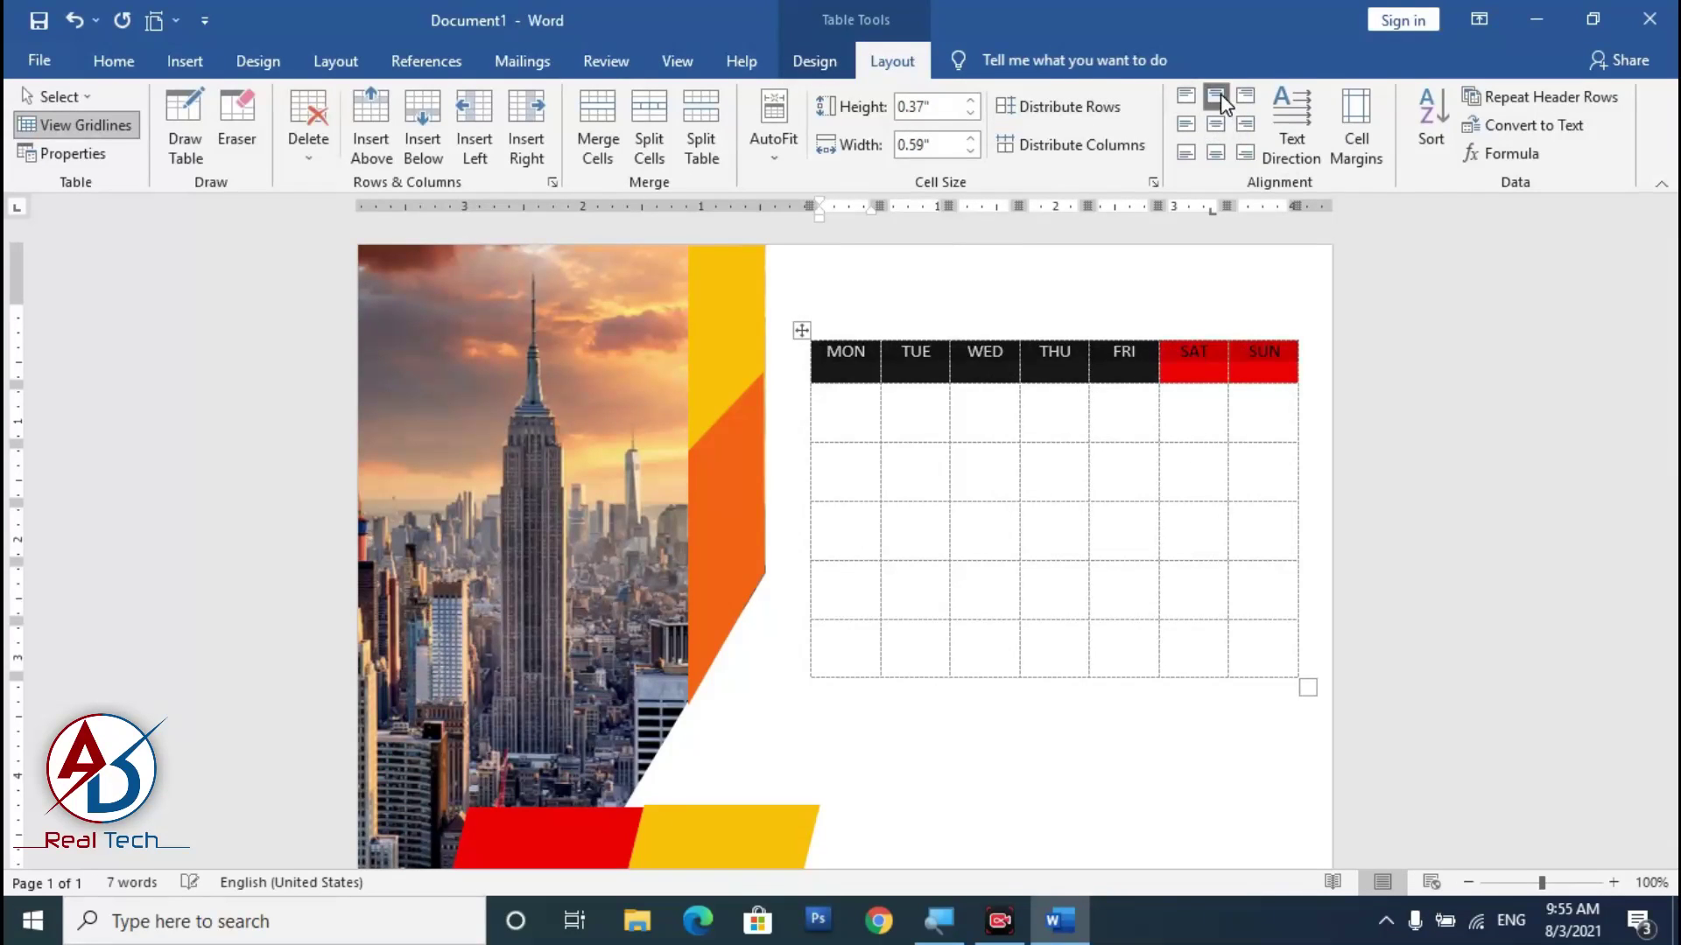
{"action": "left_click", "coordinate": [1215, 123]}
{"action": "left_click", "coordinate": [91, 66]}
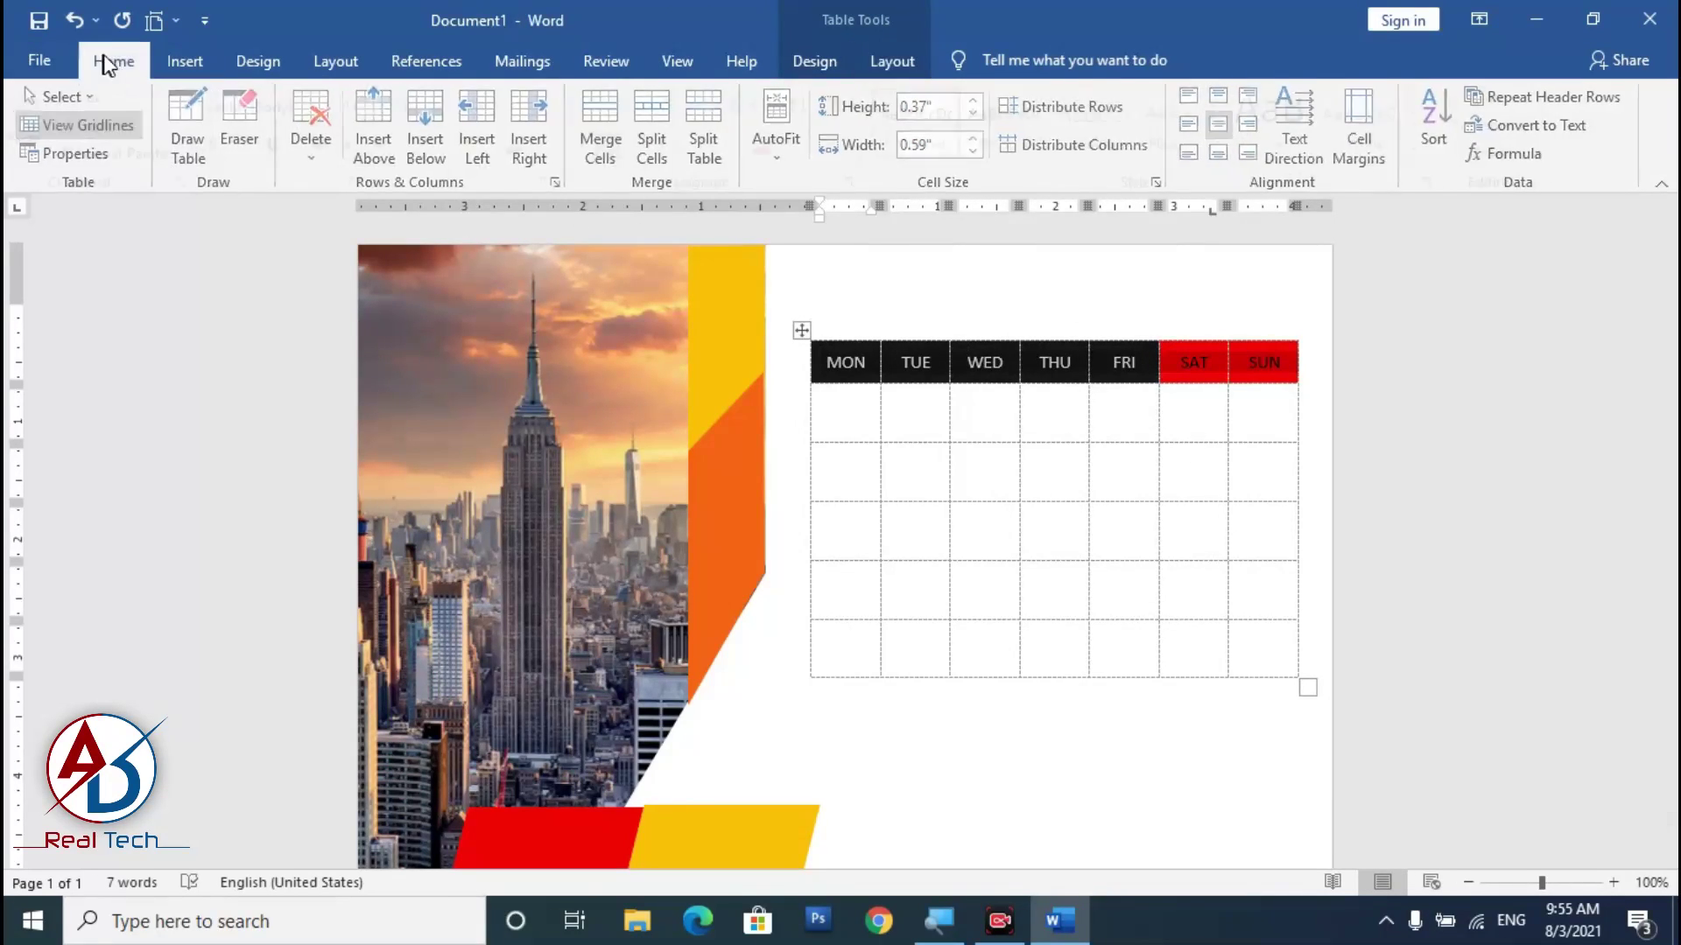
{"action": "left_click", "coordinate": [343, 107]}
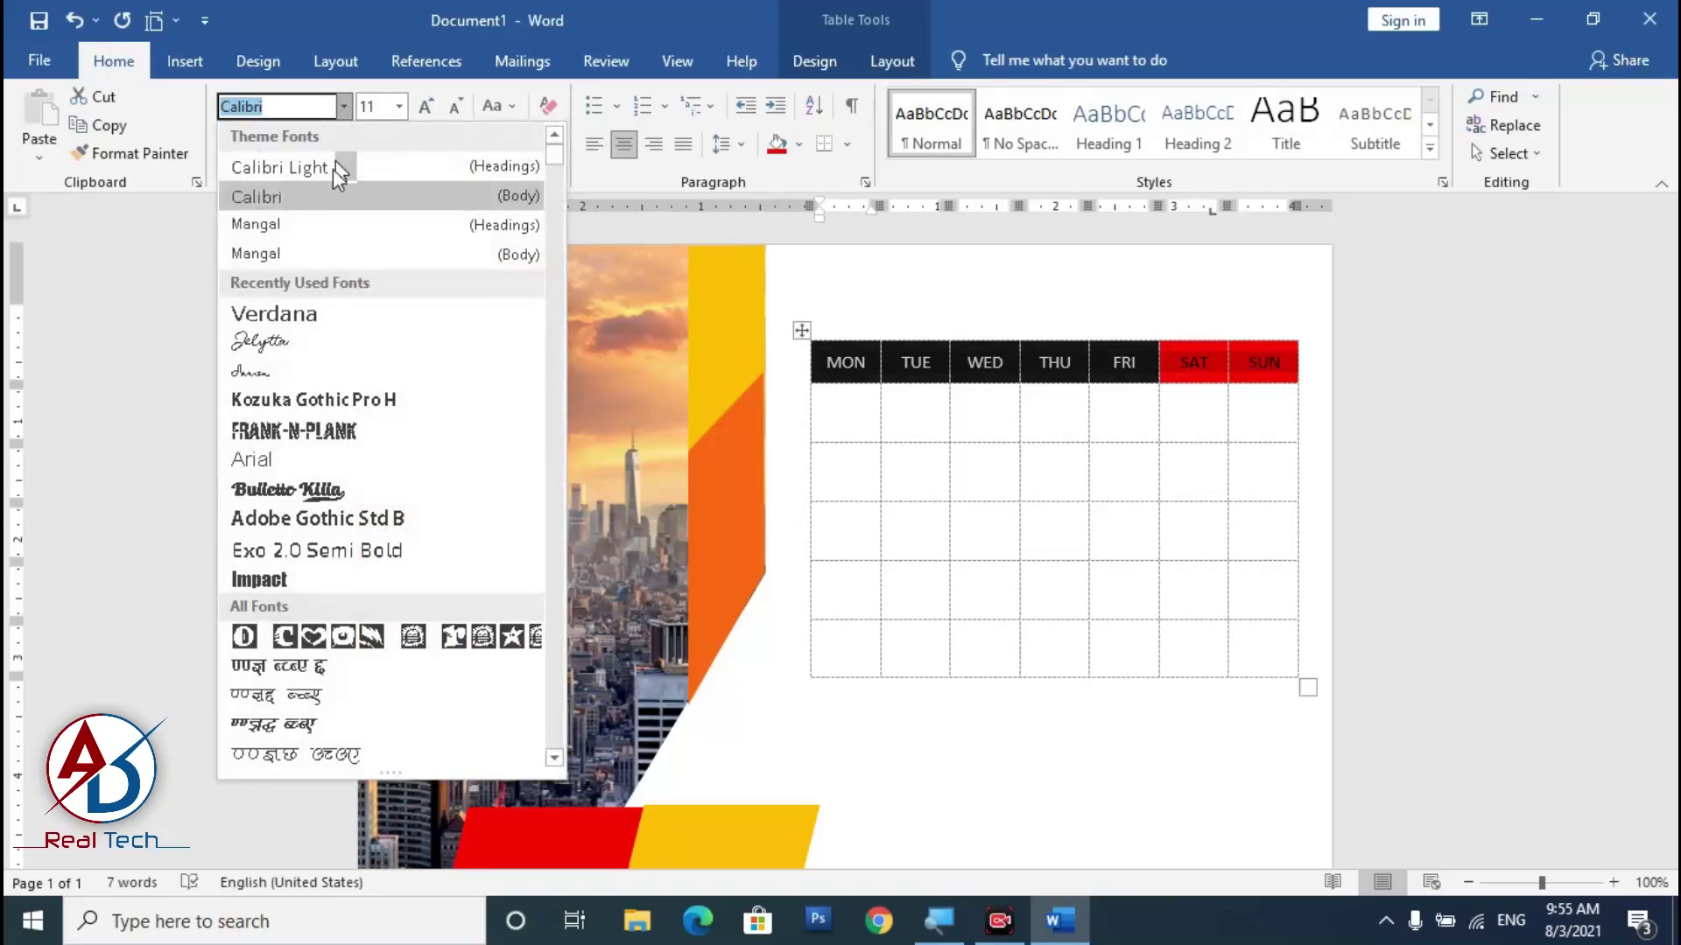
{"action": "left_click", "coordinate": [313, 313]}
{"action": "left_click", "coordinate": [230, 145]}
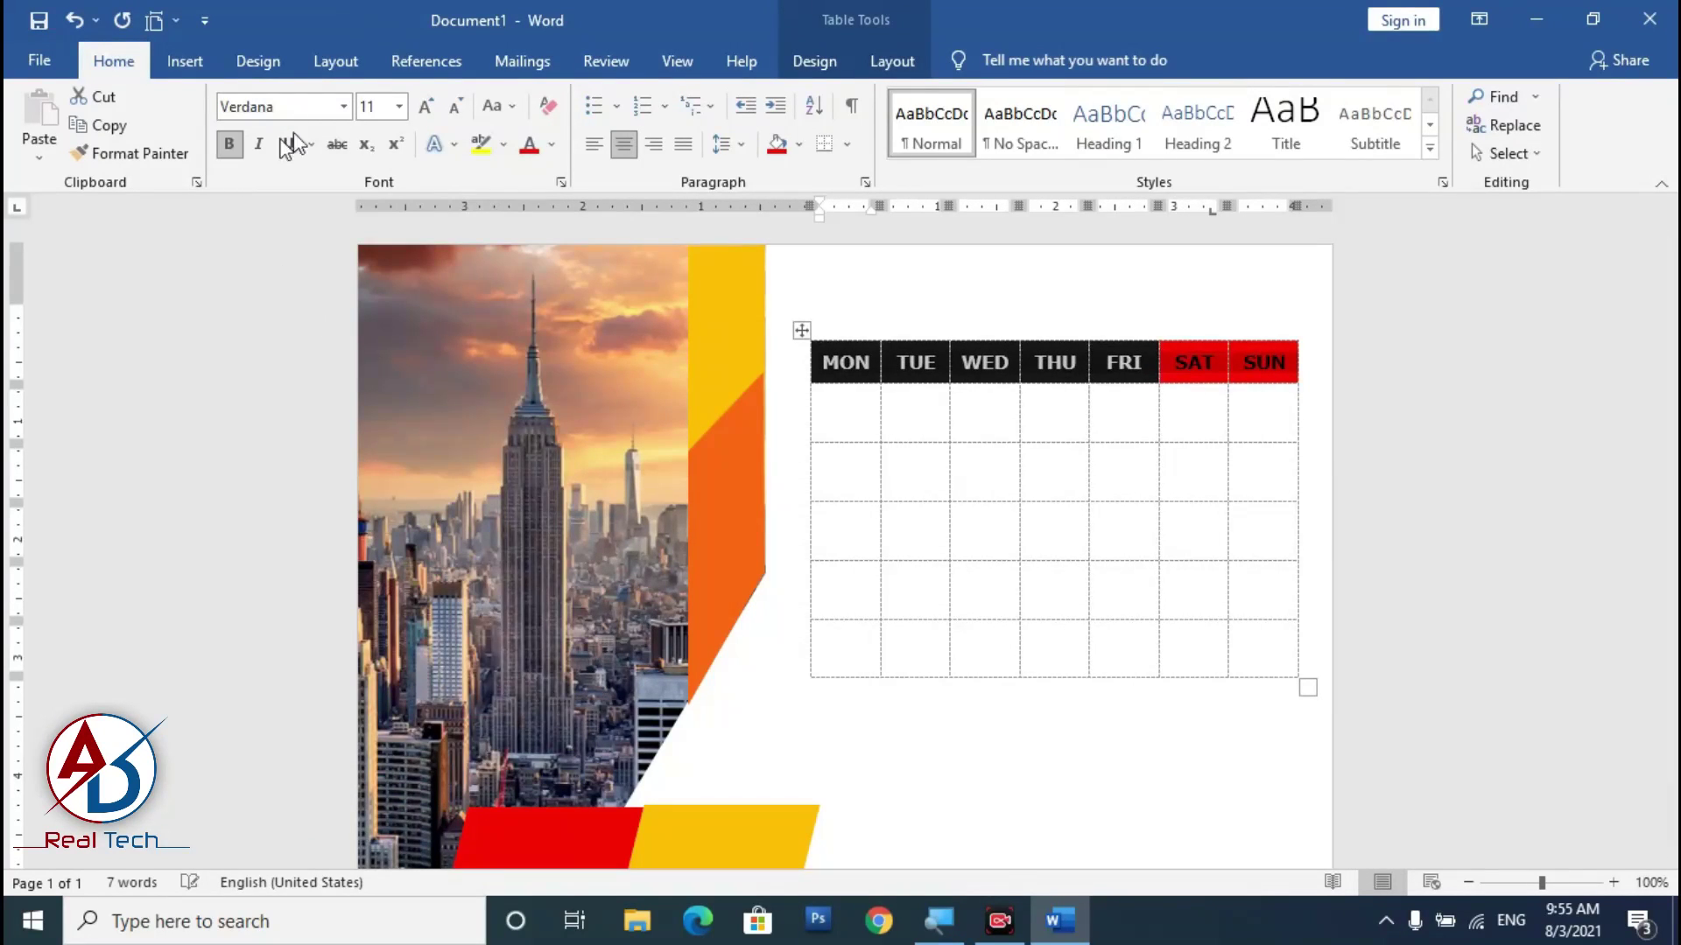
{"action": "left_click", "coordinate": [427, 107]}
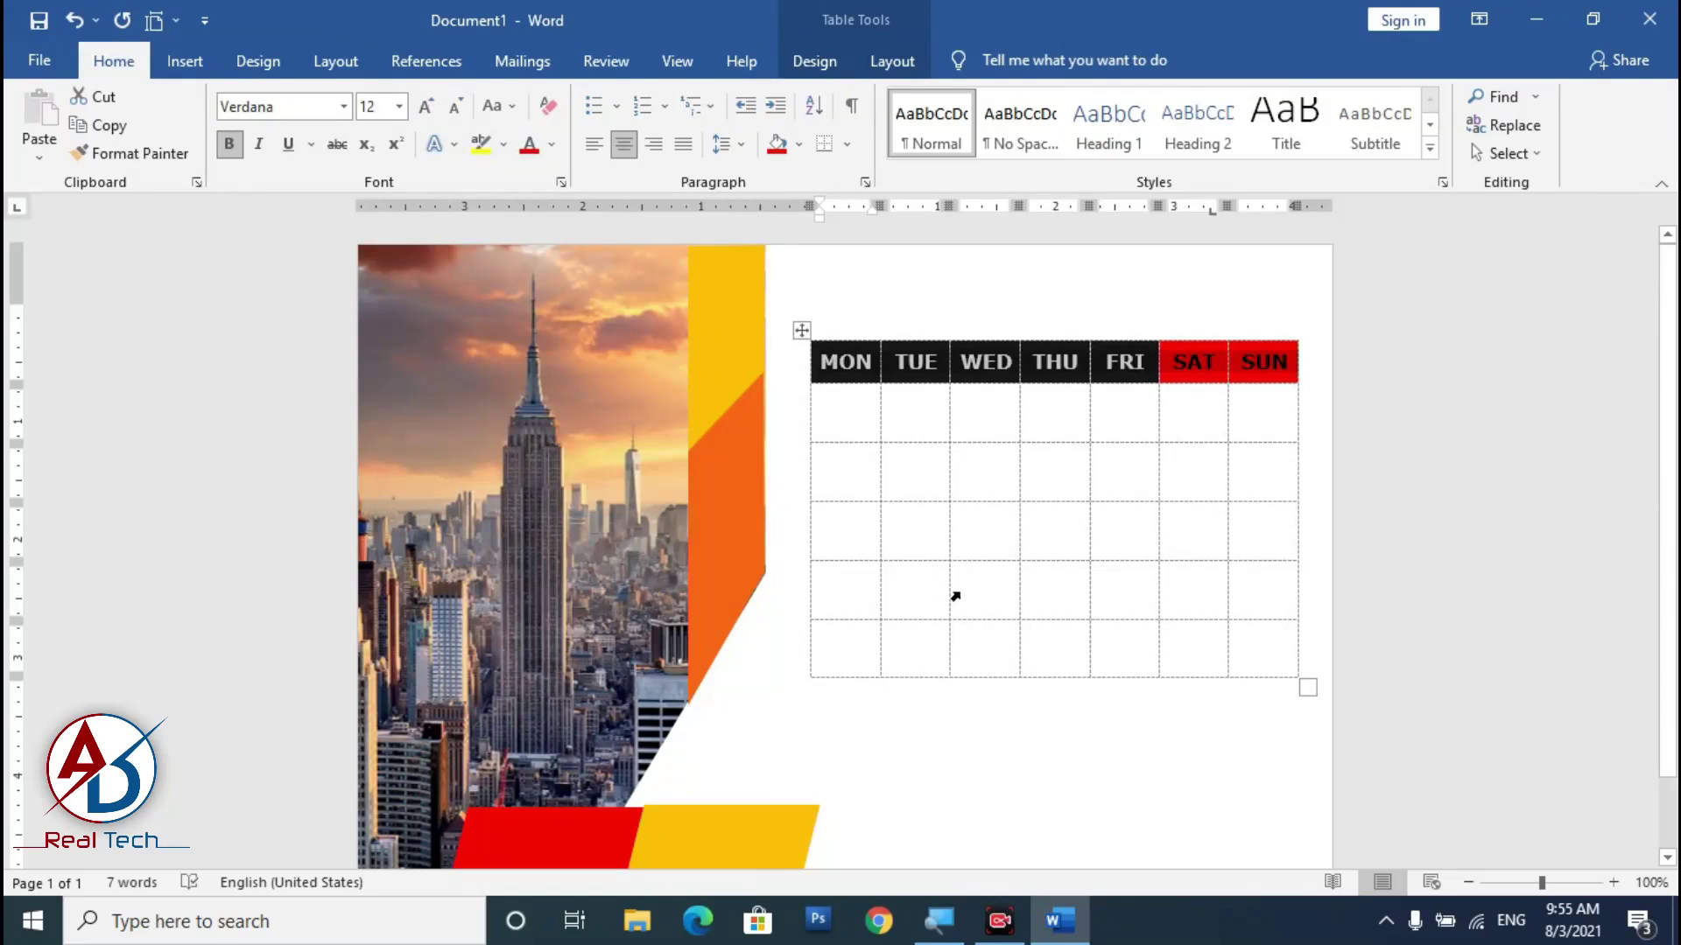
{"action": "left_click", "coordinate": [1033, 419]}
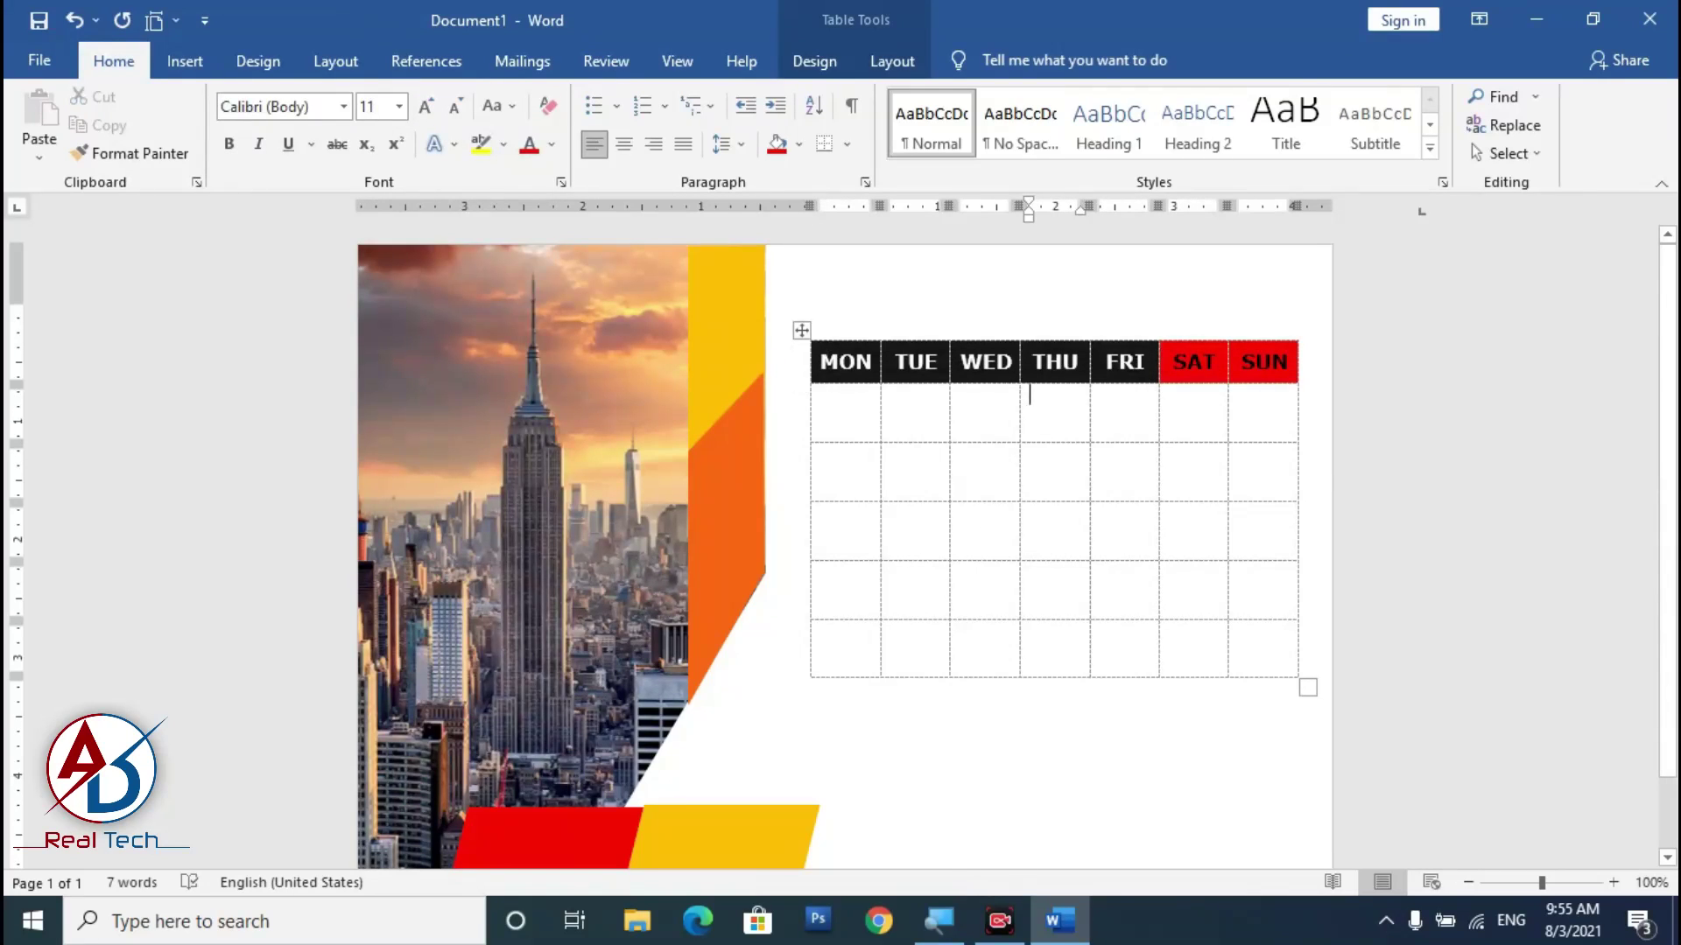
Make the SAT and SUN header labels white.
{"action": "left_click", "coordinate": [1212, 361]}
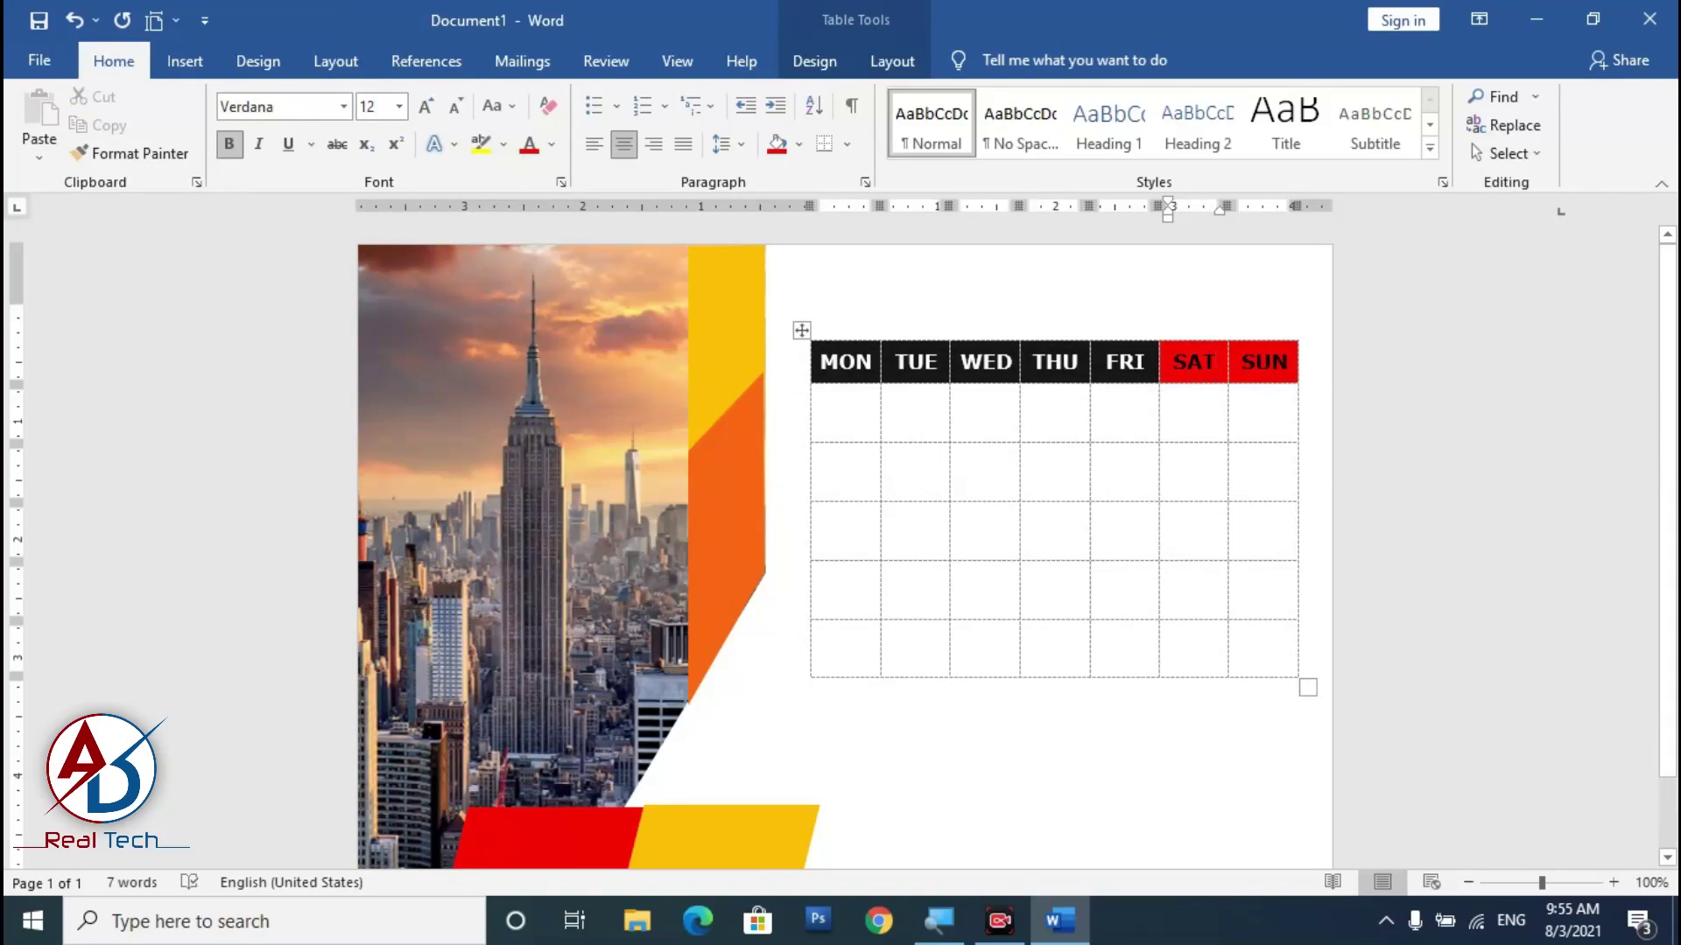
{"action": "left_click_drag", "start_coordinate": [1192, 362], "coordinate": [1270, 363]}
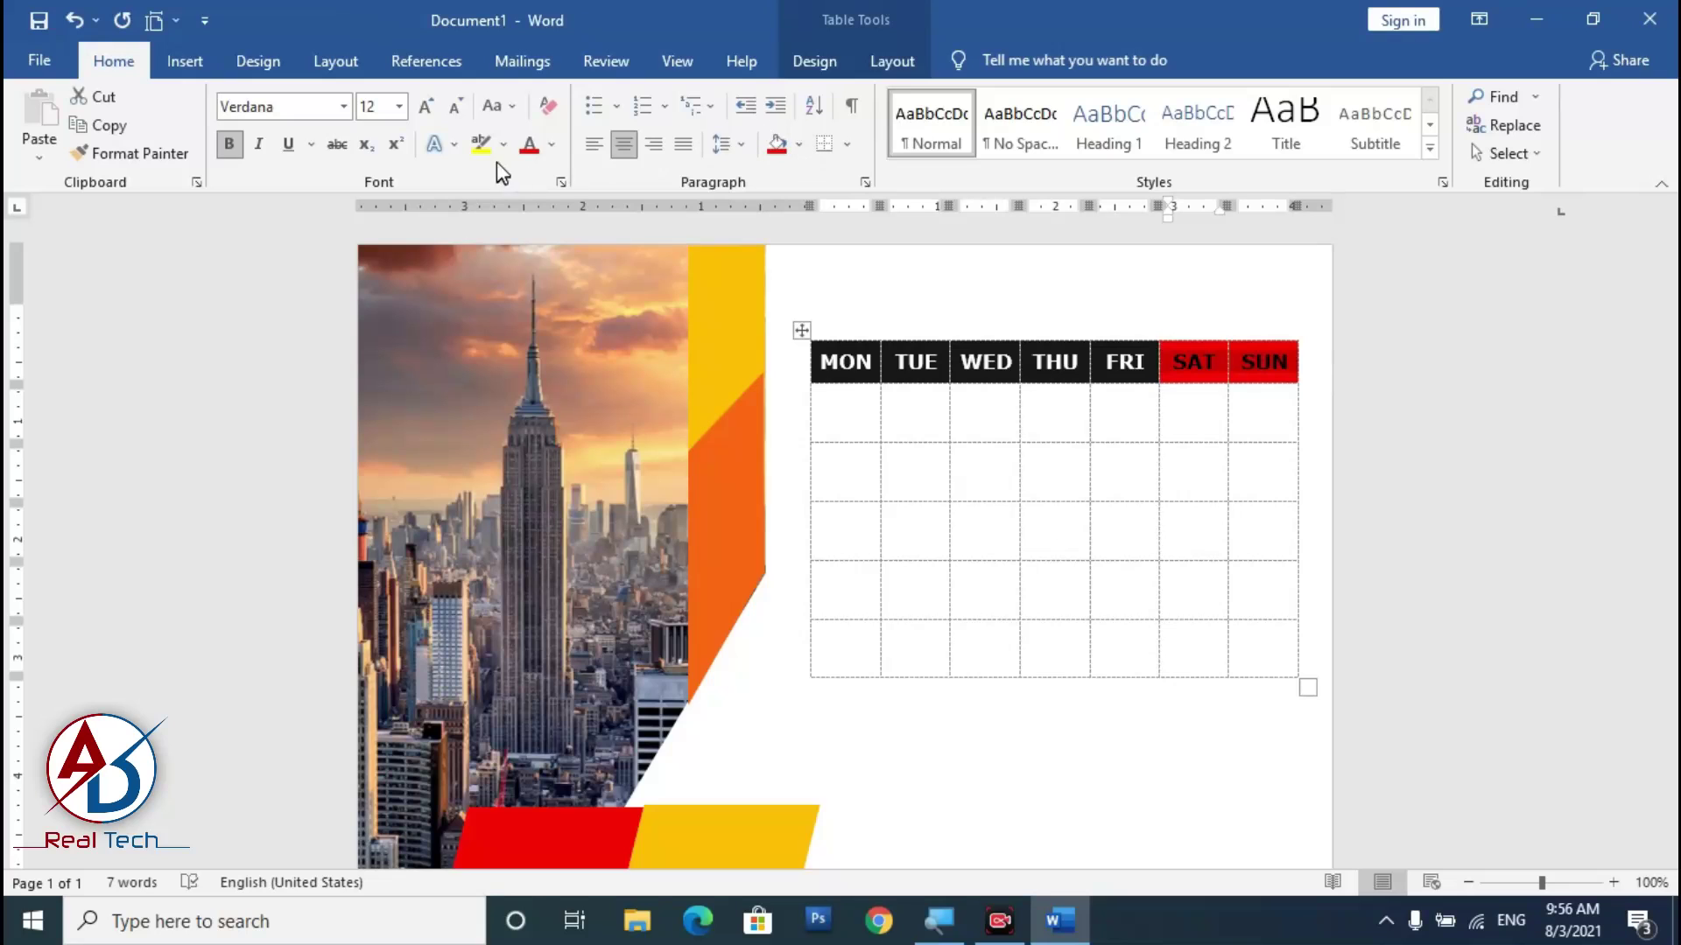
{"action": "left_click", "coordinate": [550, 144]}
{"action": "left_click", "coordinate": [533, 233]}
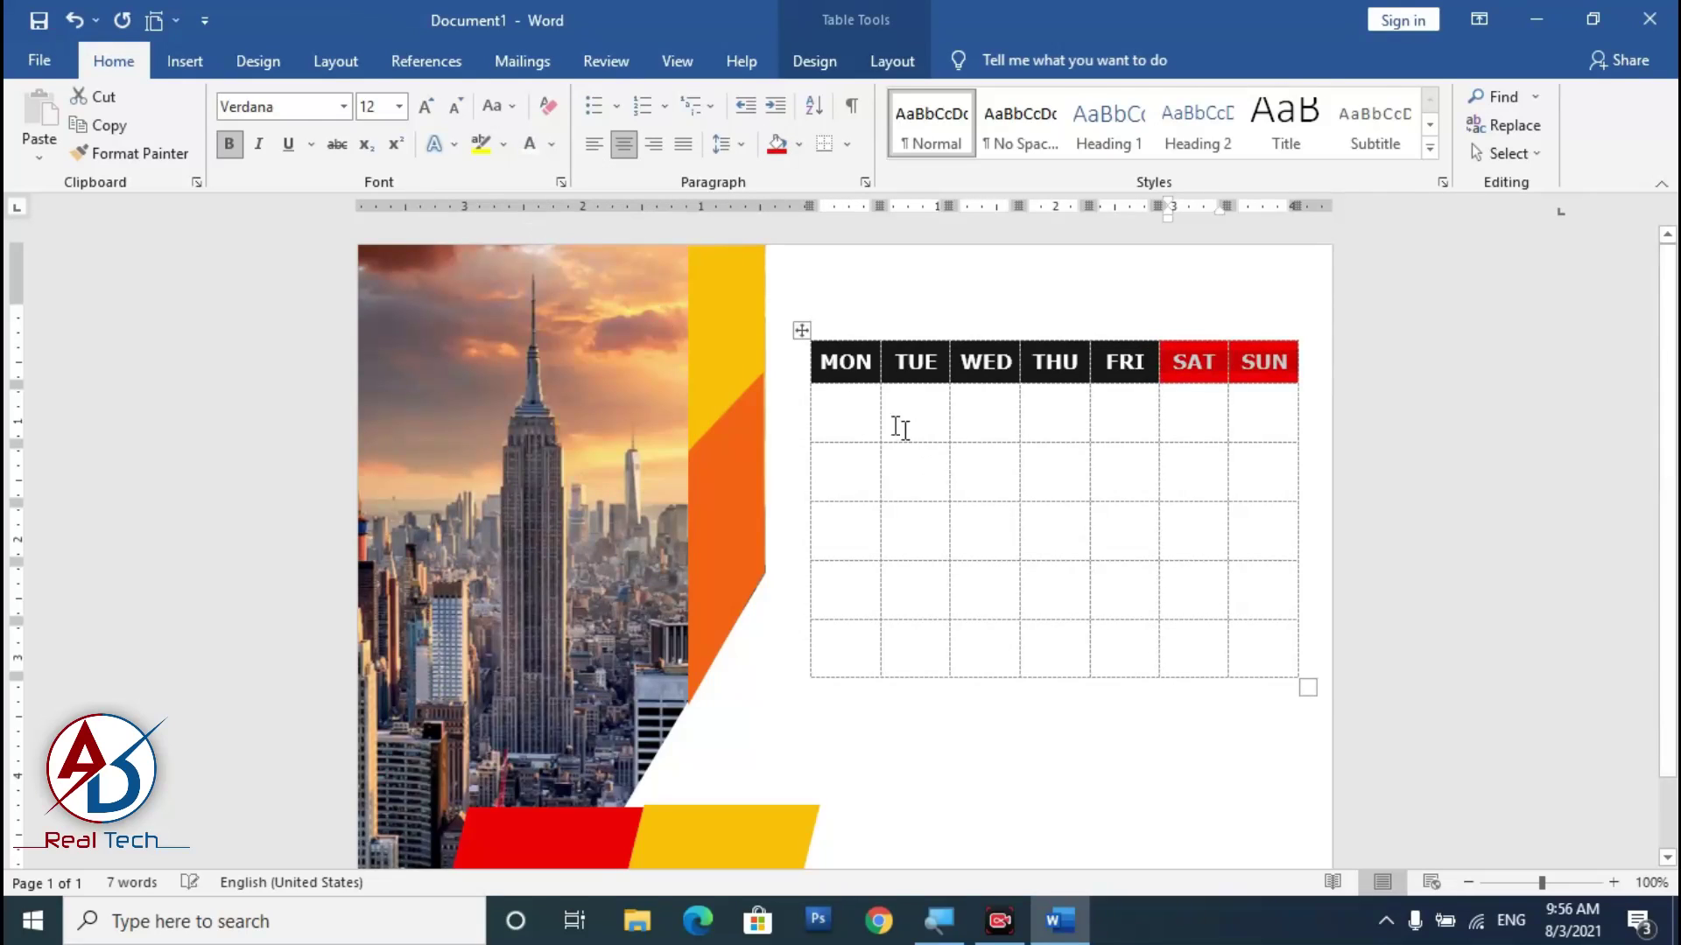
Centre-align the contents of all five calendar body rows.
{"action": "left_click", "coordinate": [801, 330]}
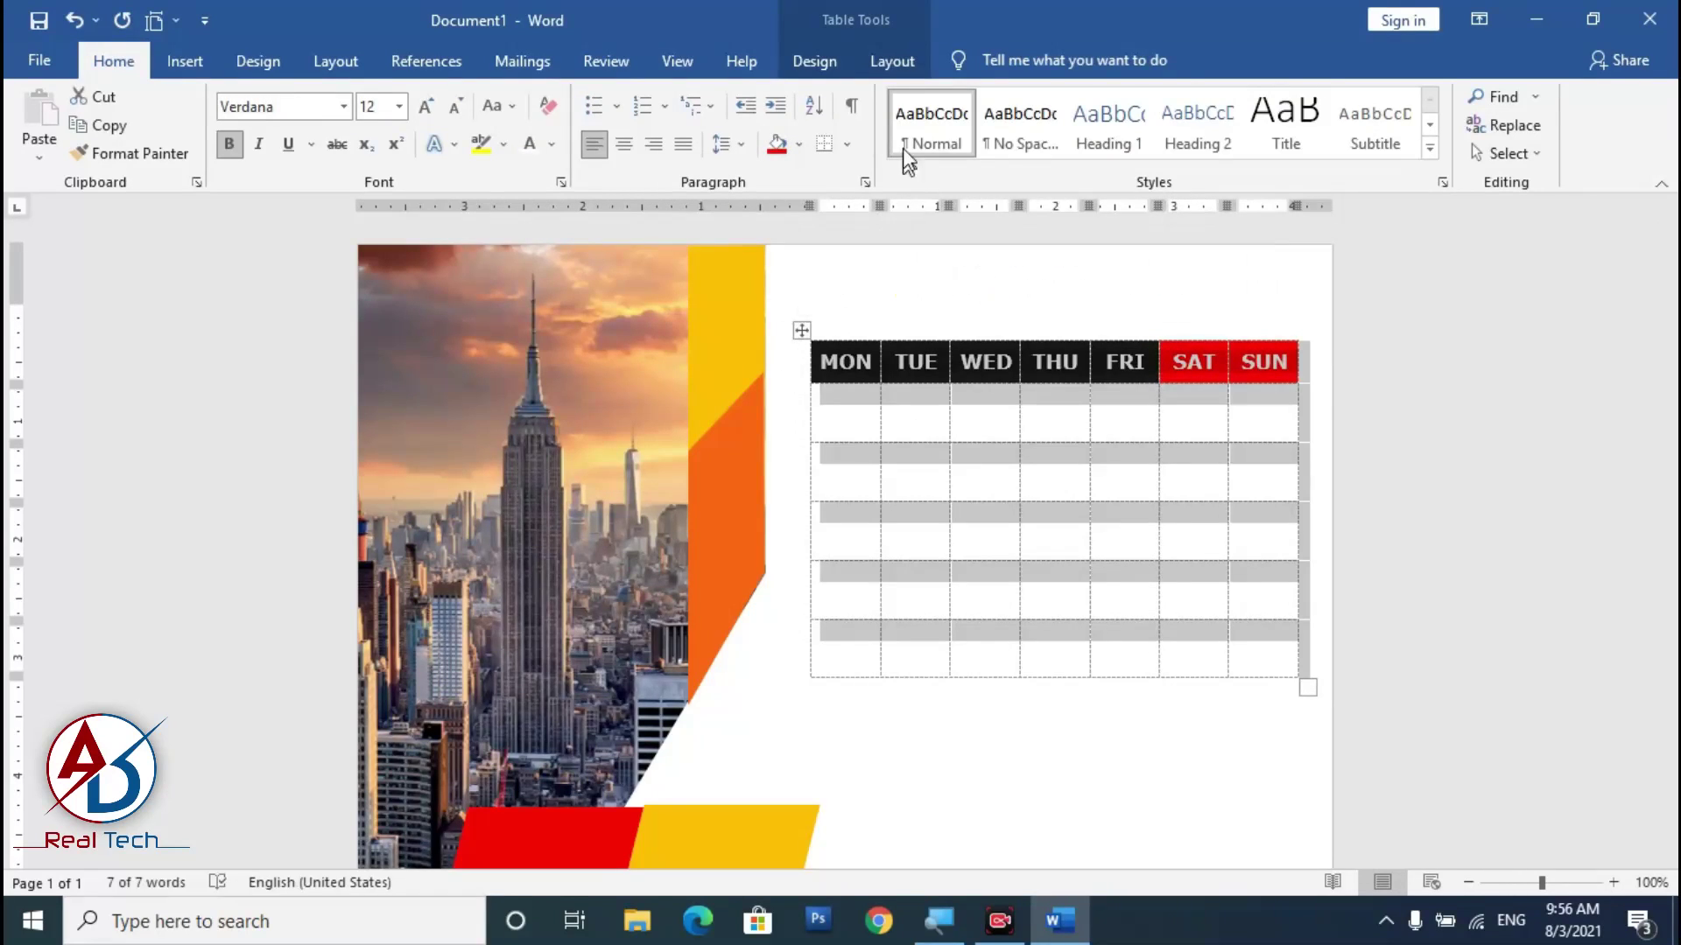
{"action": "key", "text": "Left"}
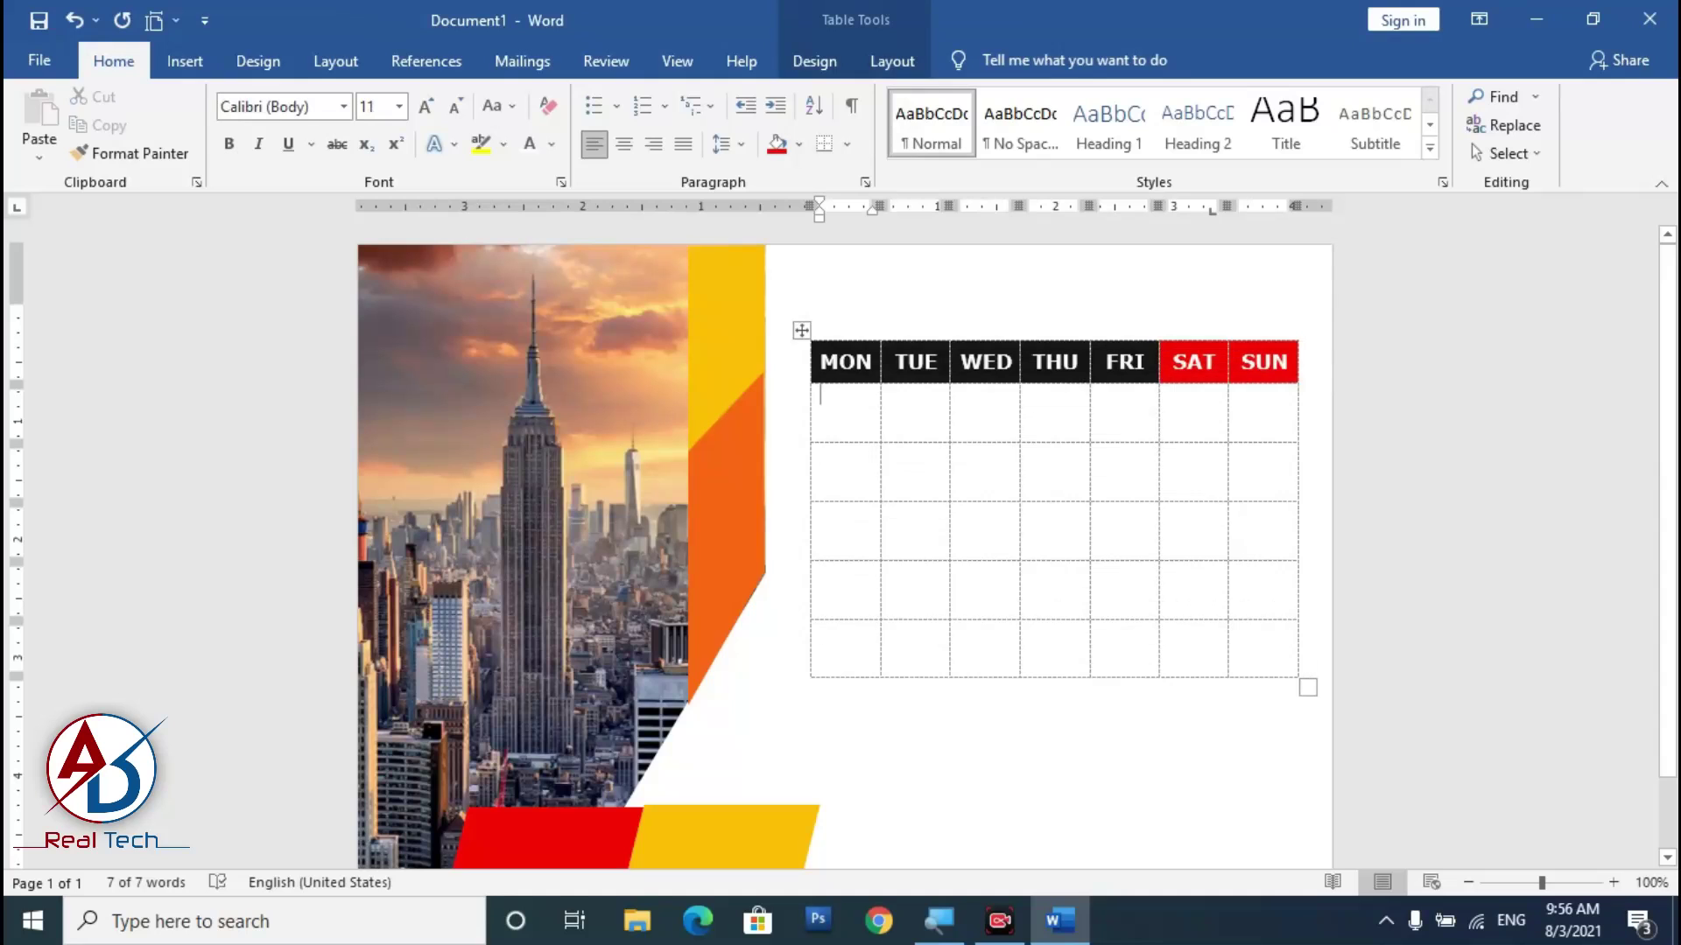
{"action": "left_click_drag", "start_coordinate": [840, 394], "coordinate": [1261, 653]}
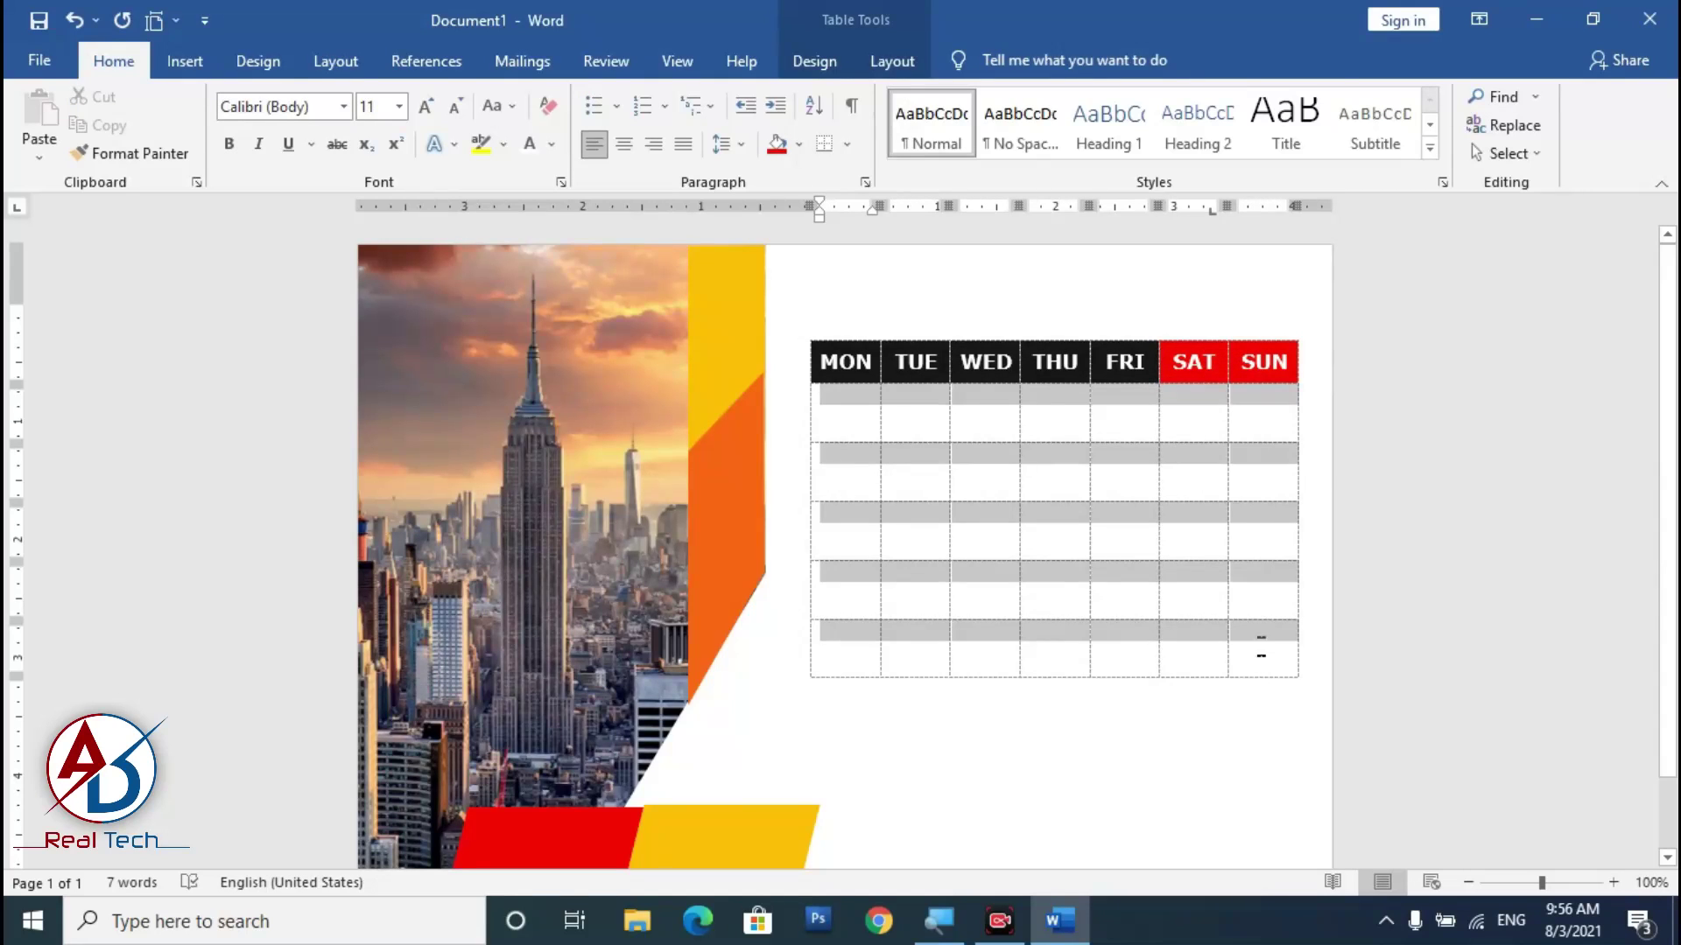
{"action": "left_click", "coordinate": [891, 61]}
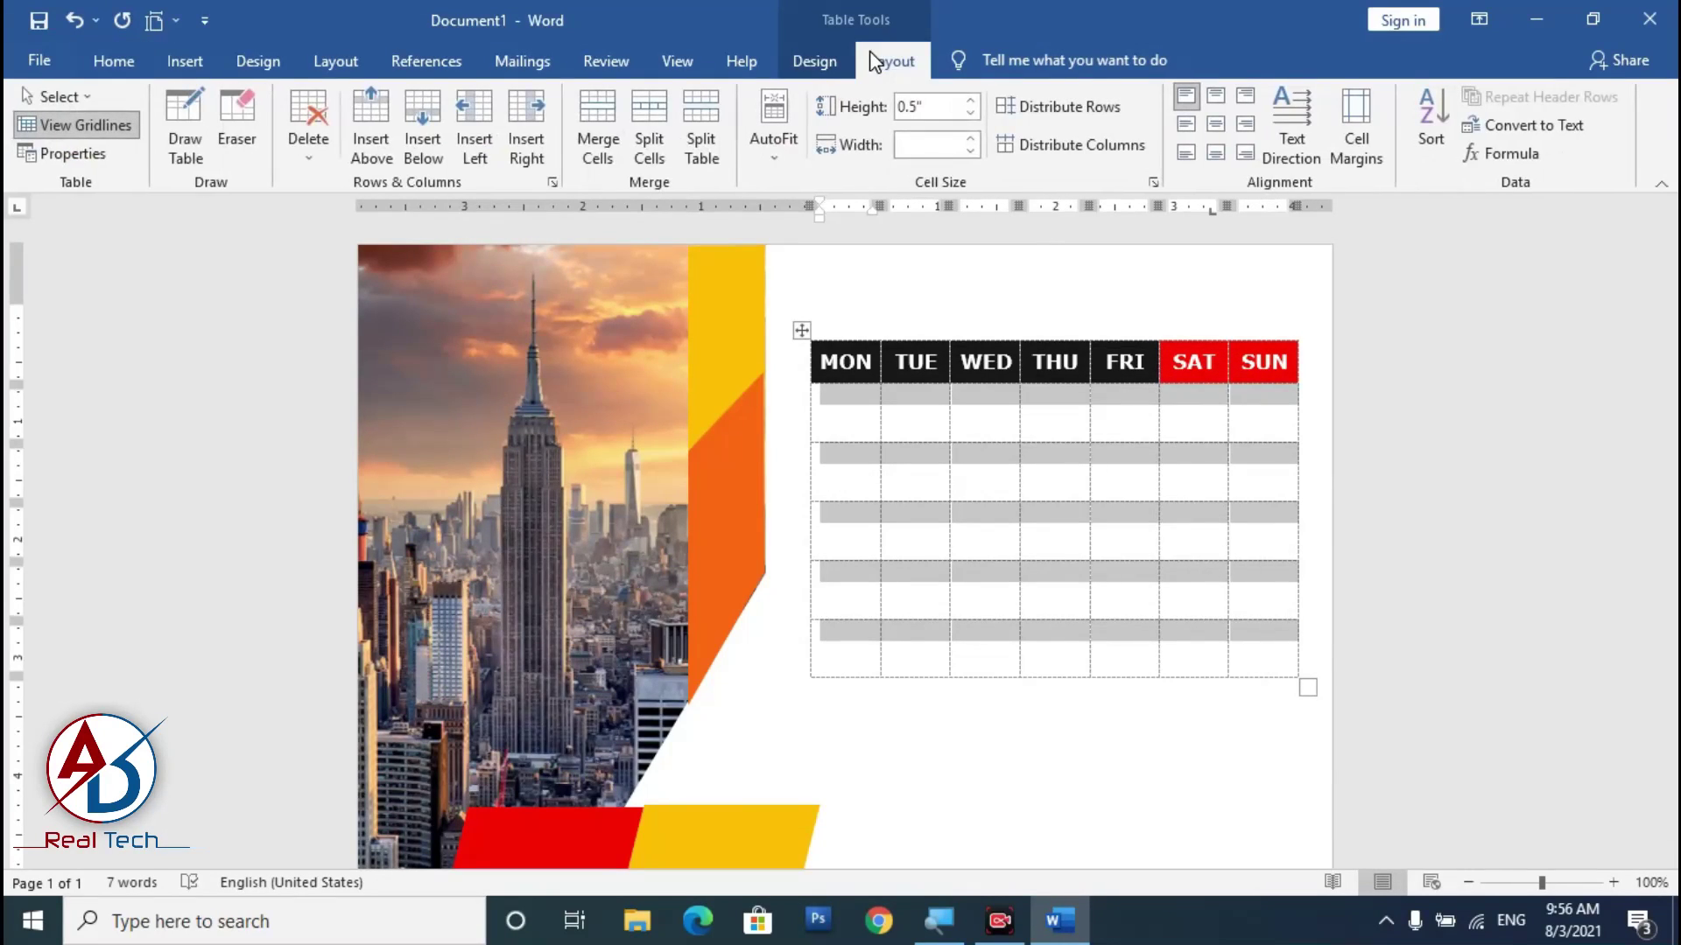
{"action": "left_click", "coordinate": [1215, 123]}
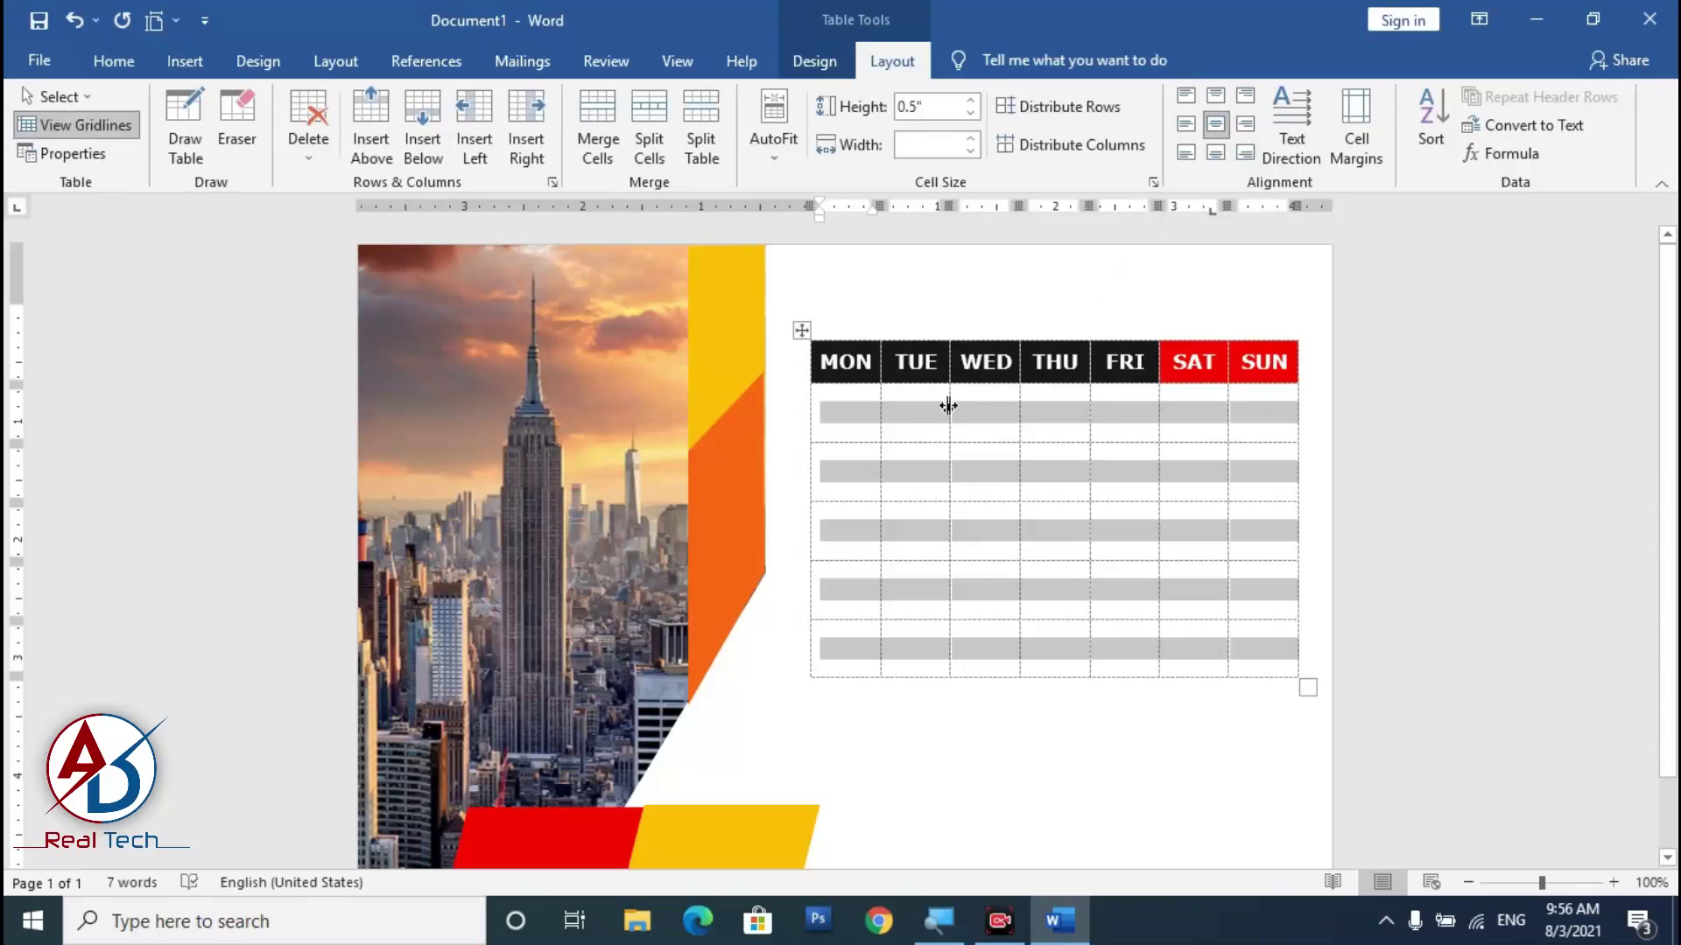
Enter the January dates 01 through 30, starting with 01 in the first Friday cell.
{"action": "left_click", "coordinate": [1127, 410]}
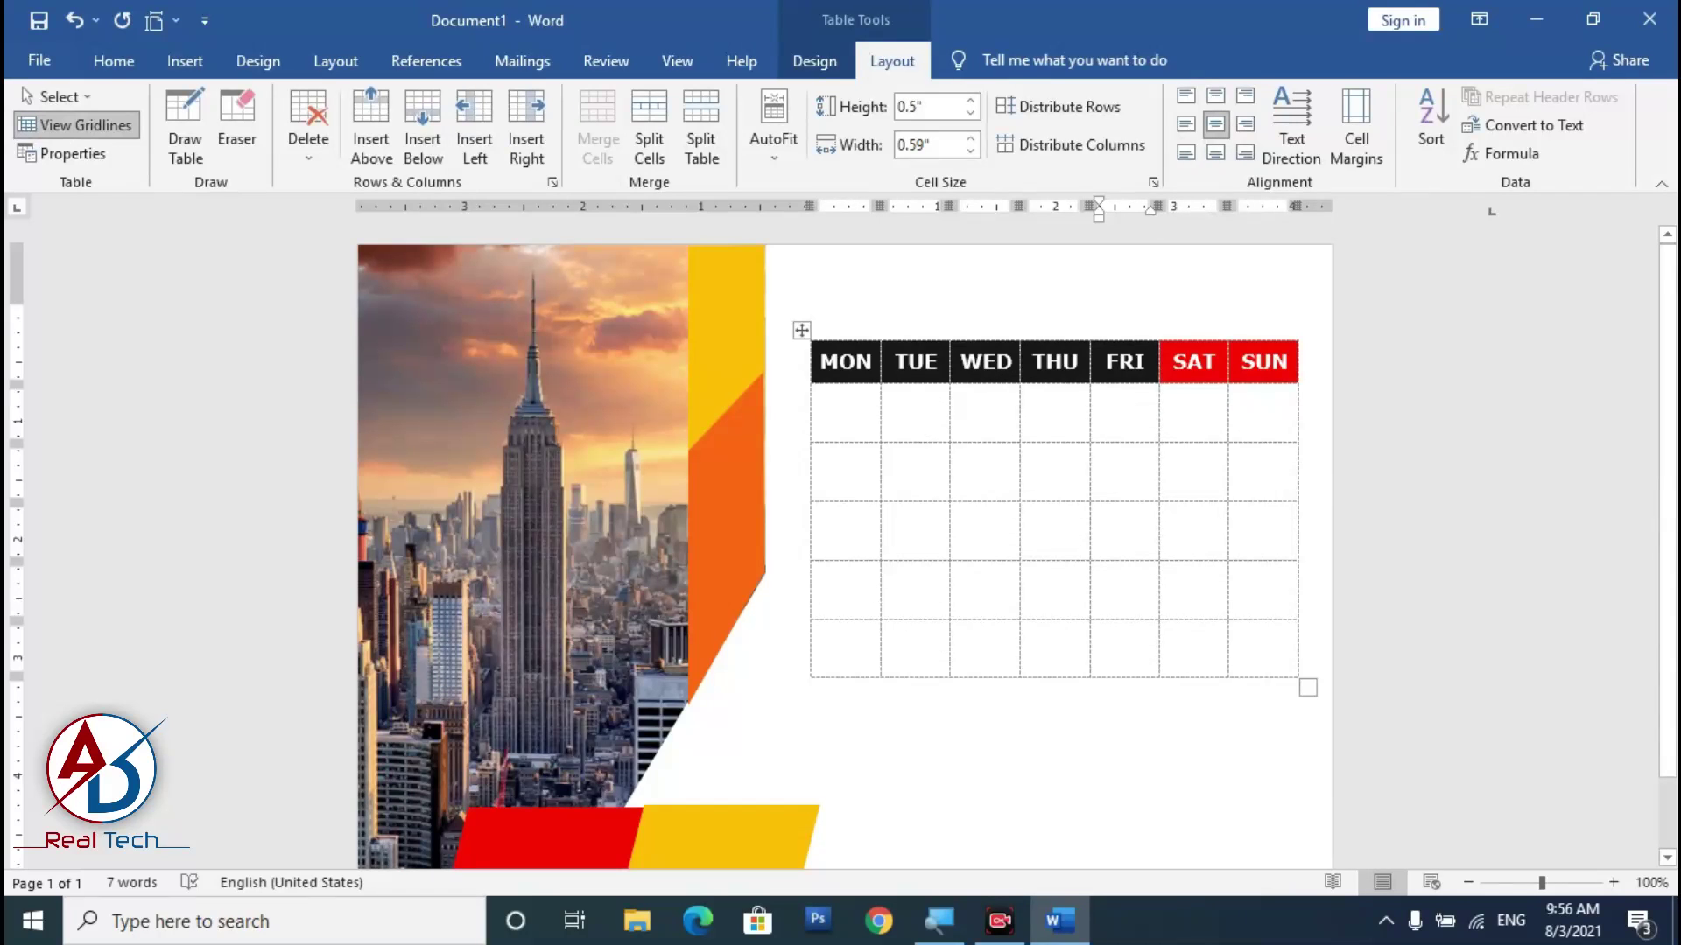
{"action": "type", "text": "01"}
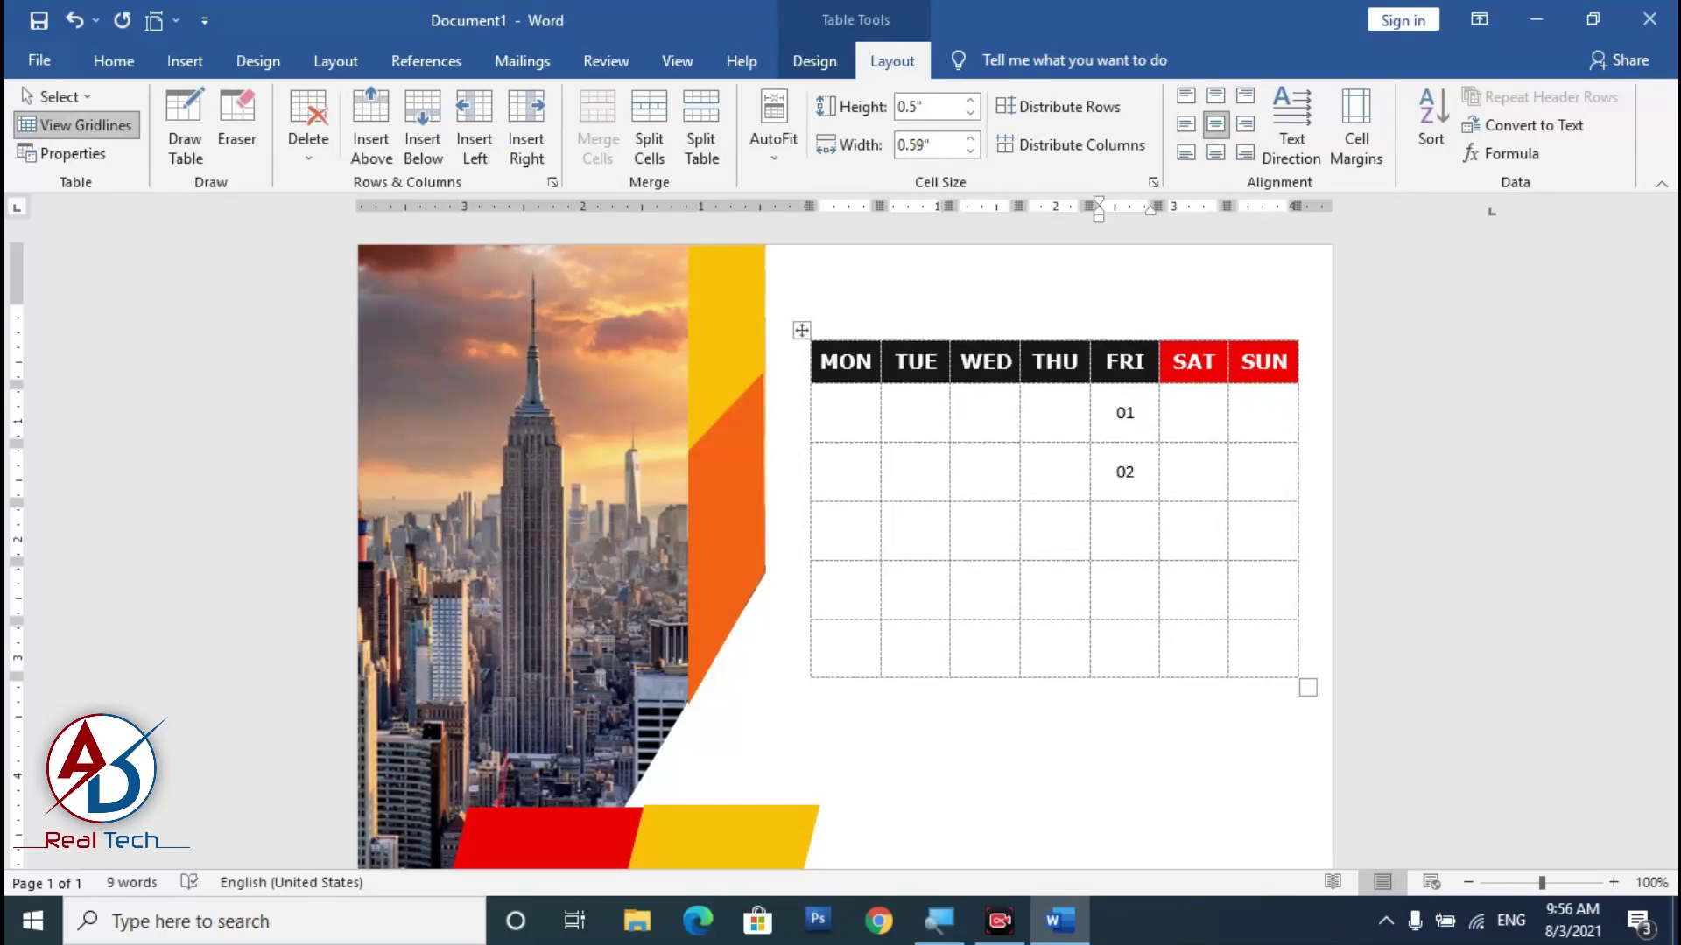
{"action": "key", "text": "ctrl+z"}
{"action": "left_click", "coordinate": [1193, 413]}
{"action": "type", "text": "02\t03\t04\t05\t06\t0"}
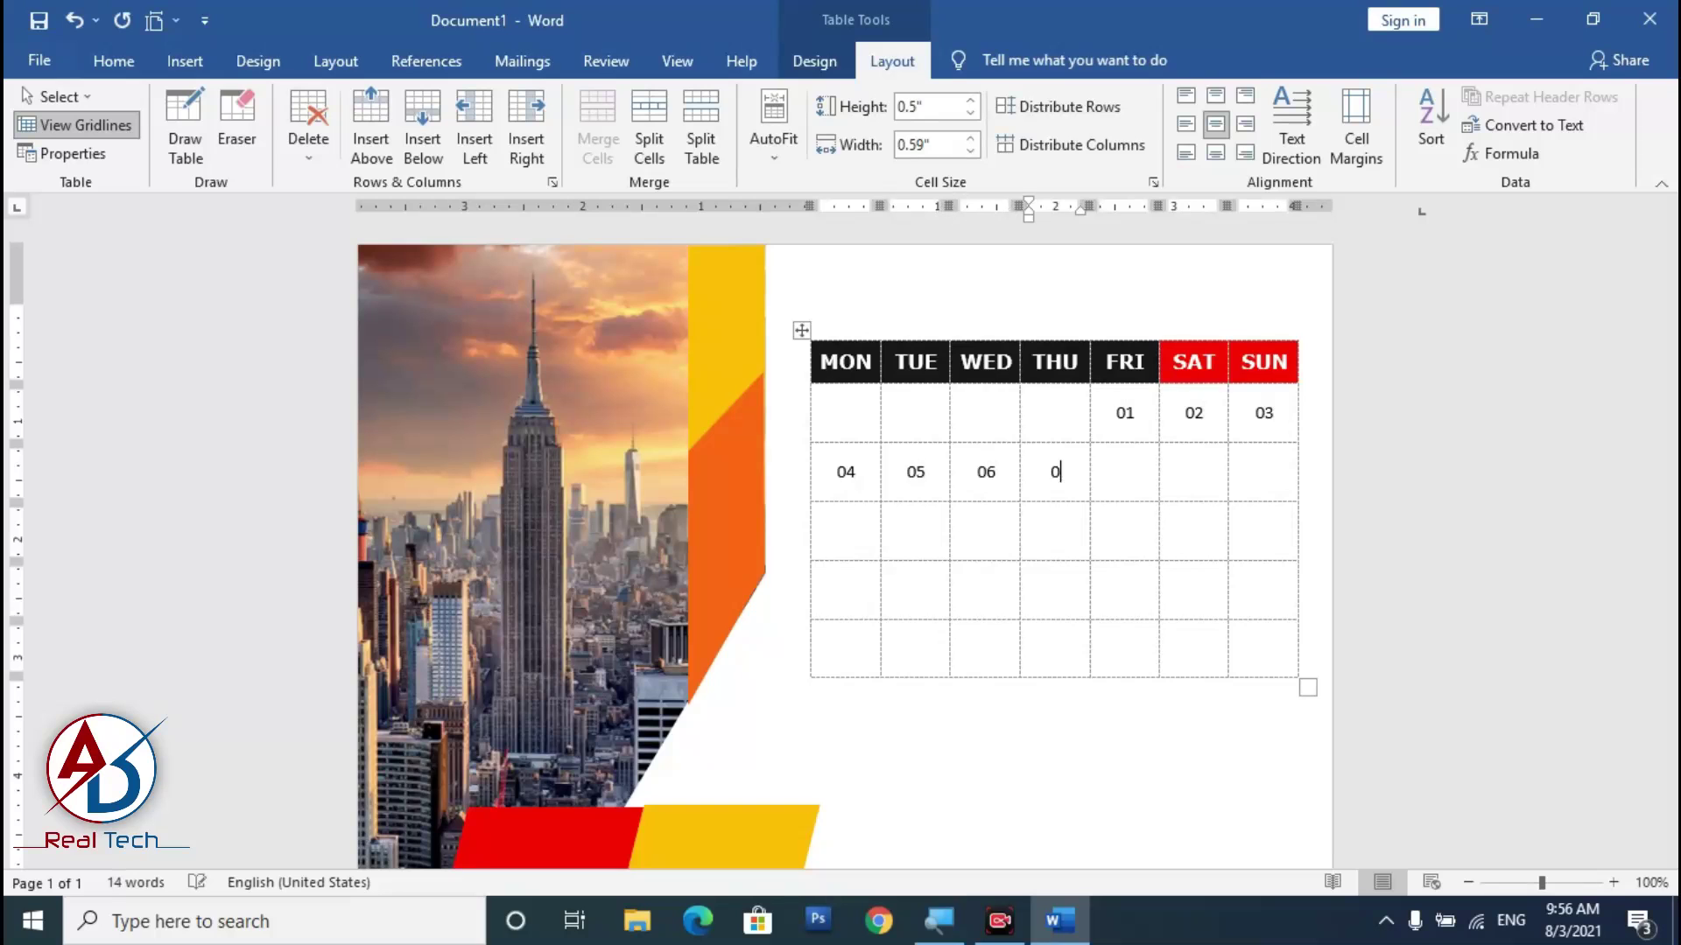
{"action": "type", "text": "7\t08\t09\t10"}
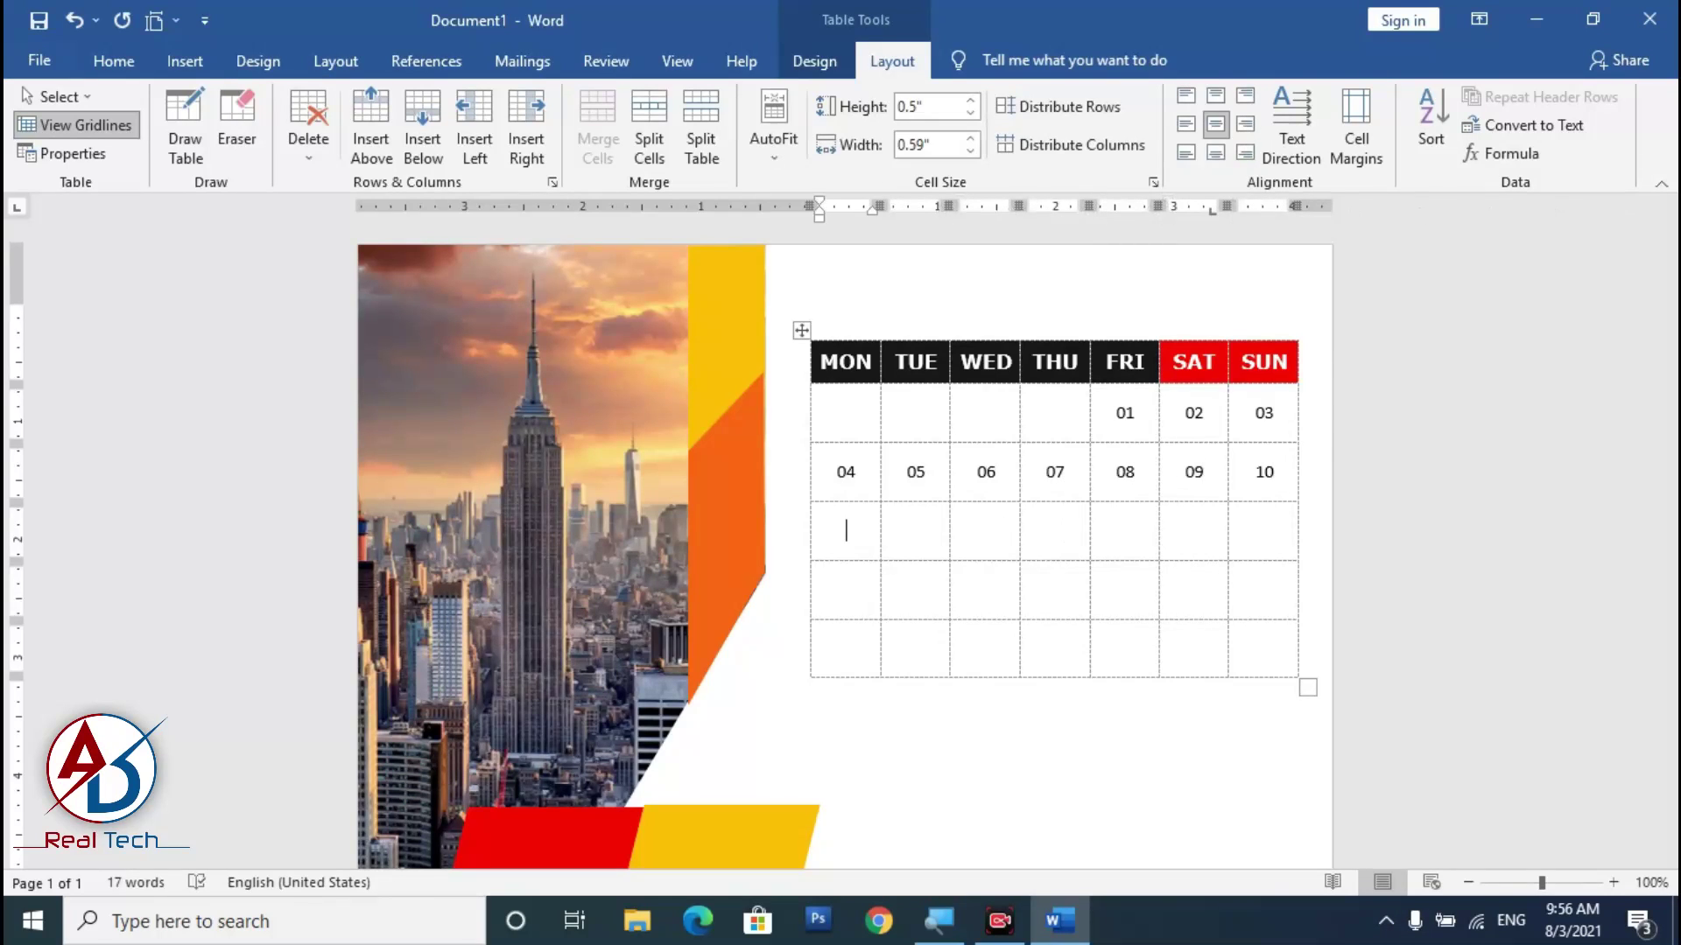
{"action": "type", "text": "\t11\t12\t13\t14\t15\t"}
{"action": "type", "text": "16"}
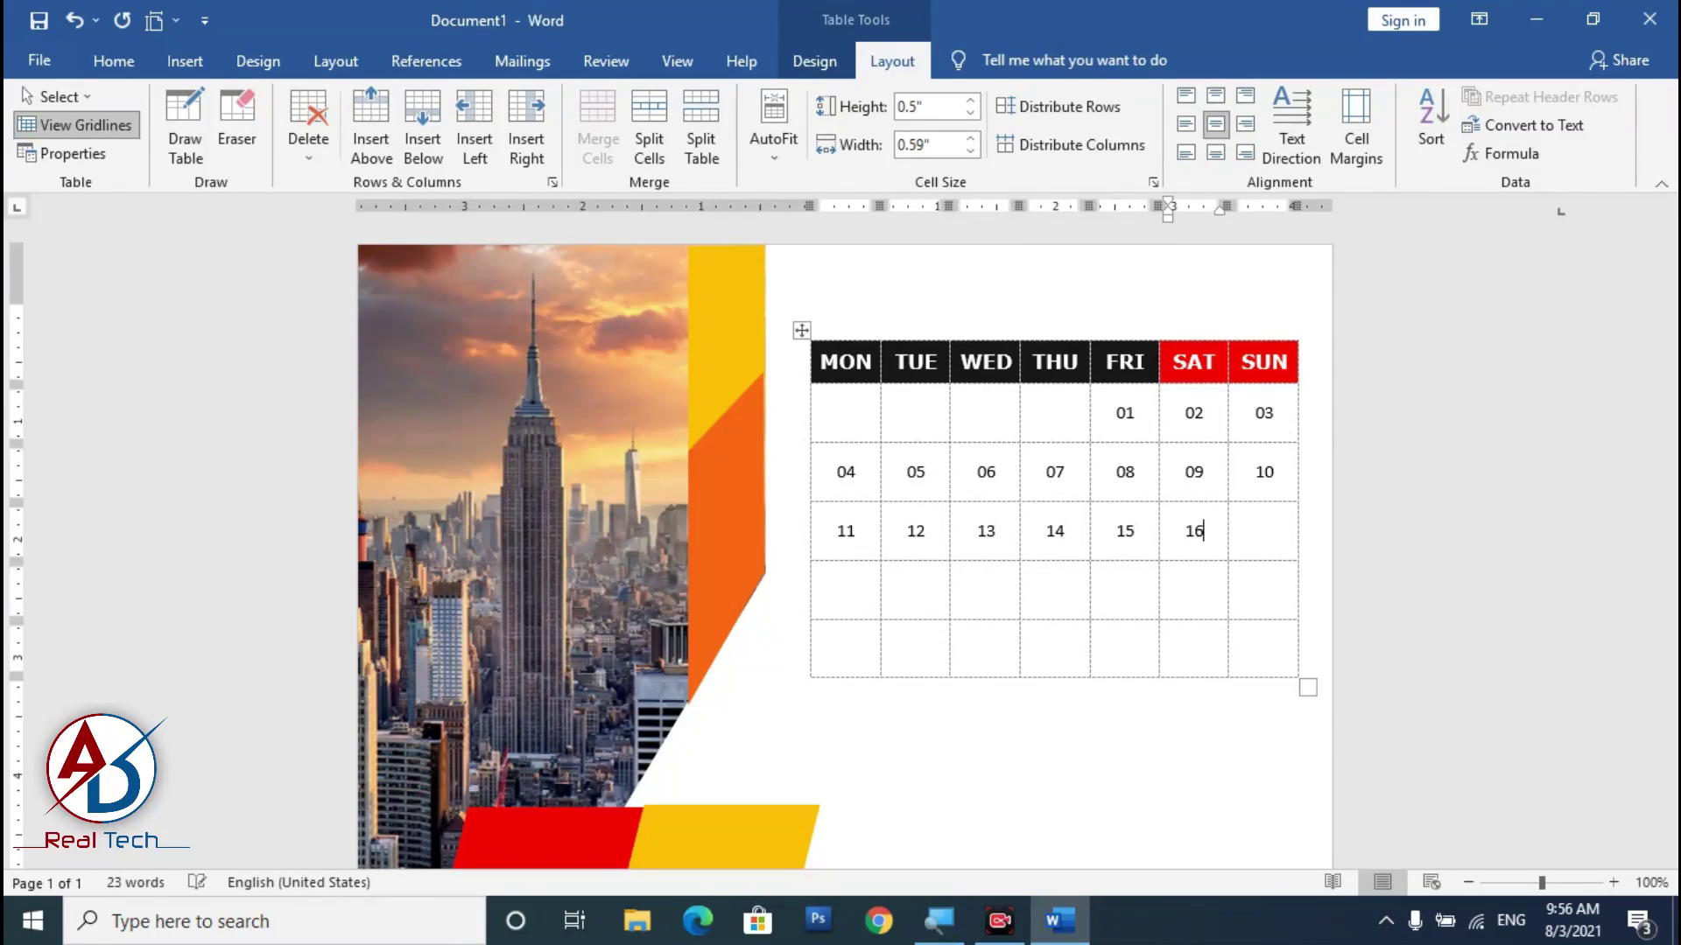
{"action": "type", "text": "\t17\t18\t19\t20\t21\t22\t230"}
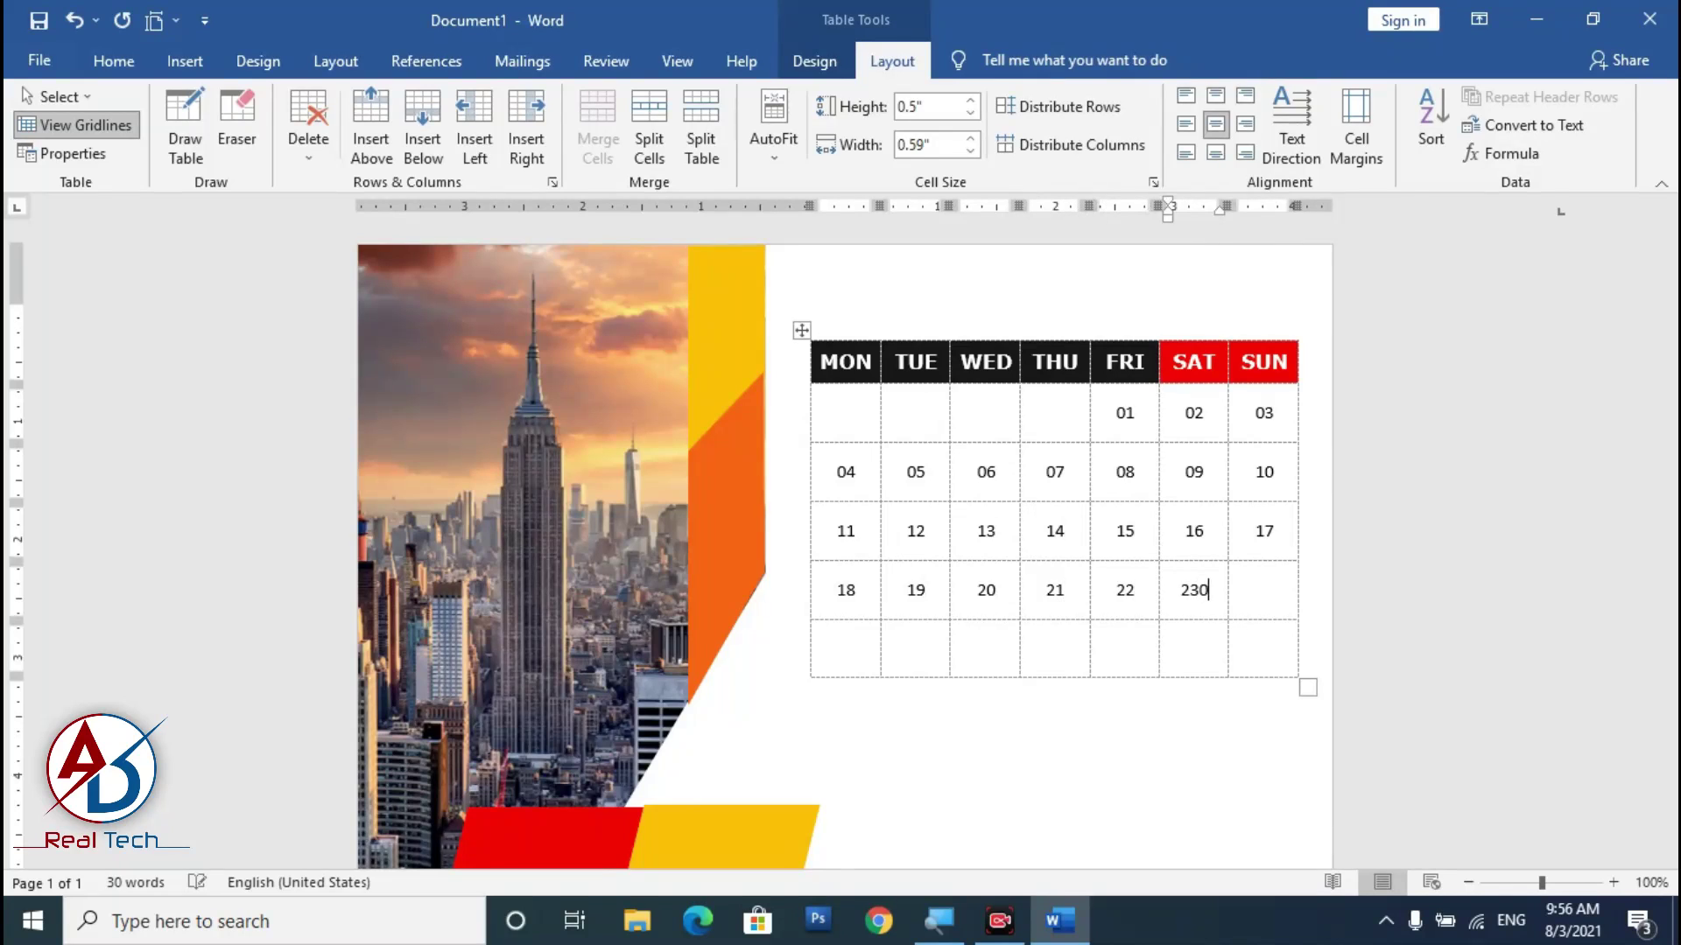
{"action": "key", "text": "BackSpace"}
{"action": "type", "text": "24\t25\t26\t27\t28"}
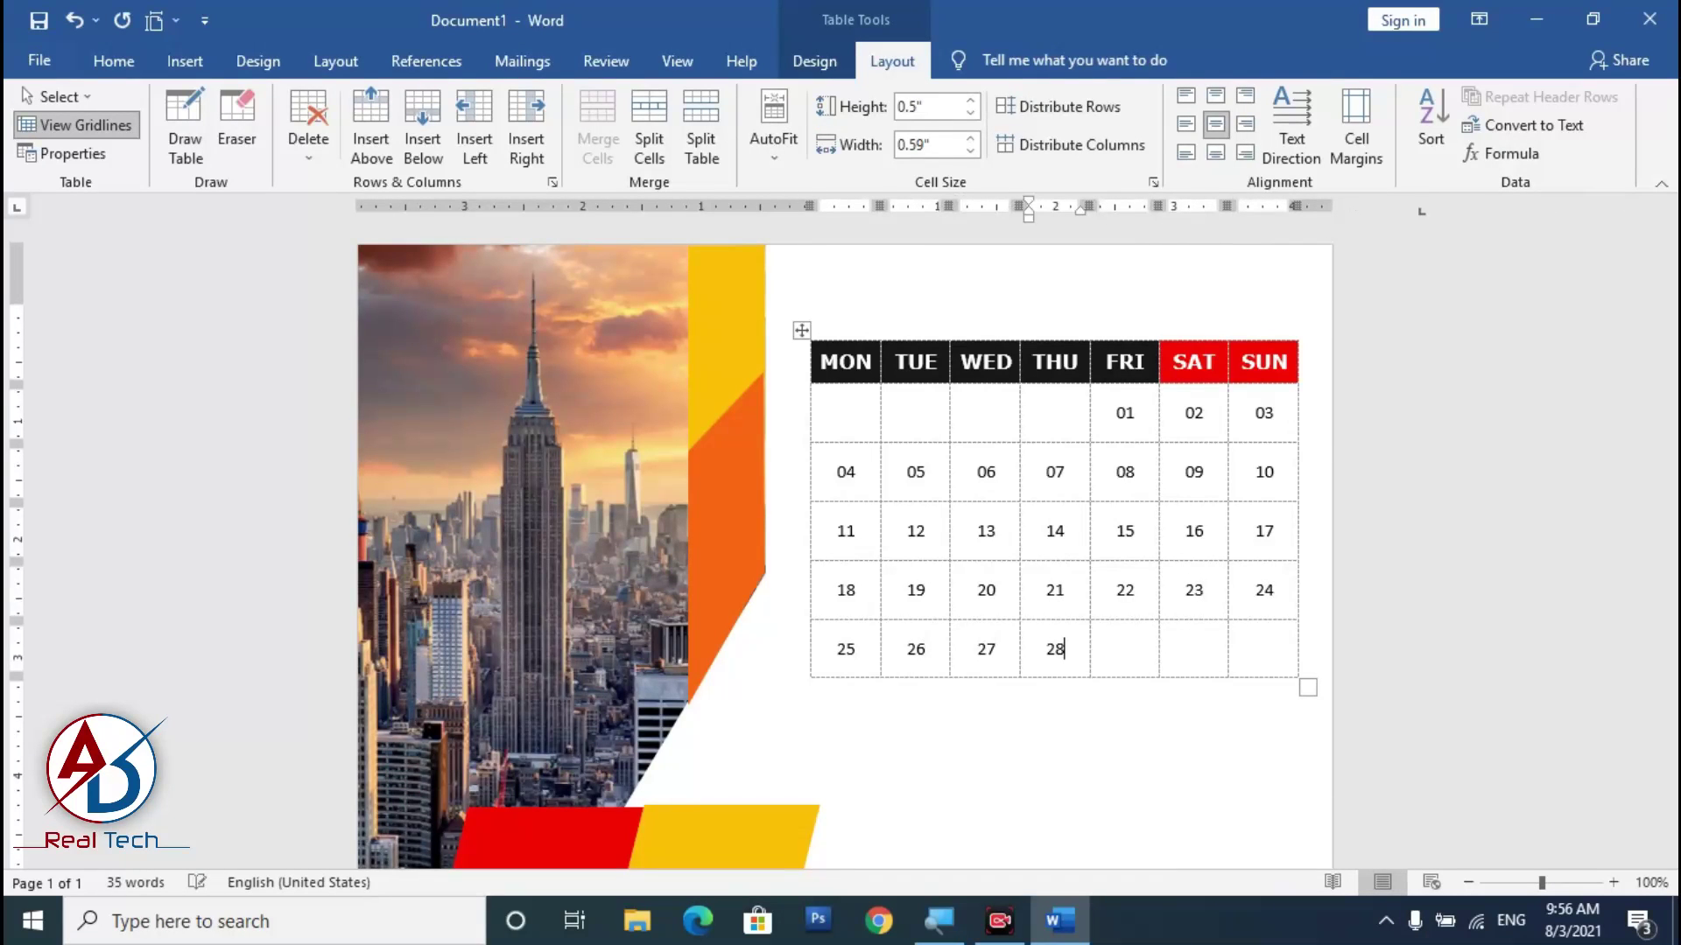
{"action": "type", "text": "\t29\t30"}
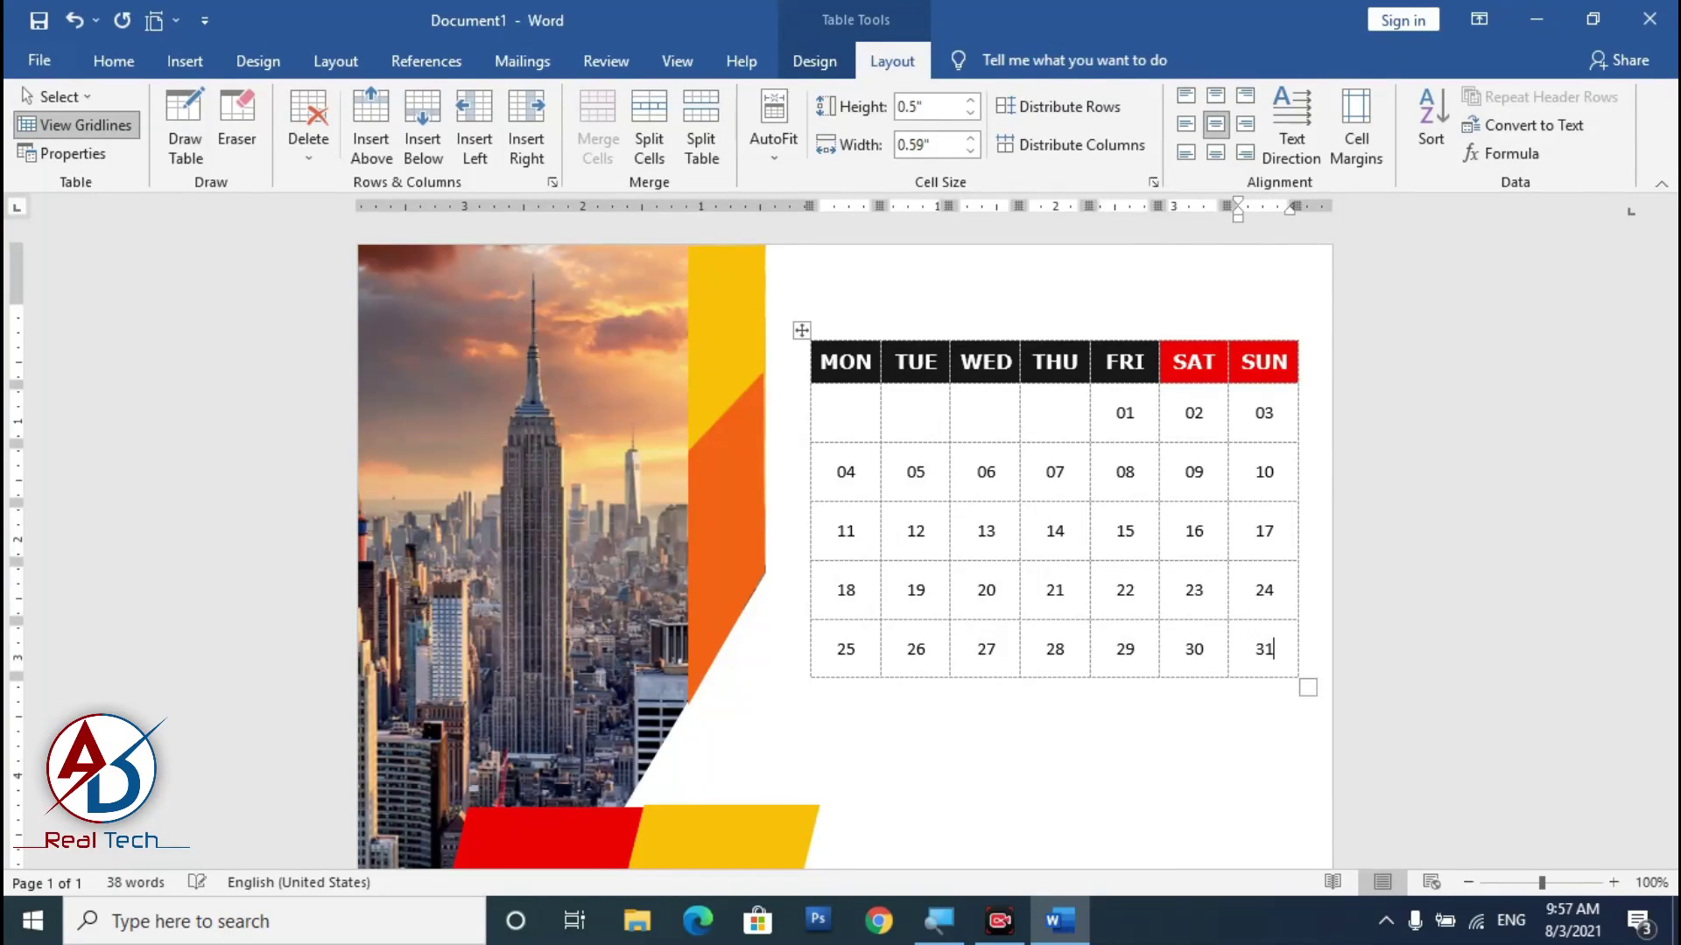
Enlarge all calendar dates to size 20 and make them bold.
{"action": "left_click", "coordinate": [801, 330]}
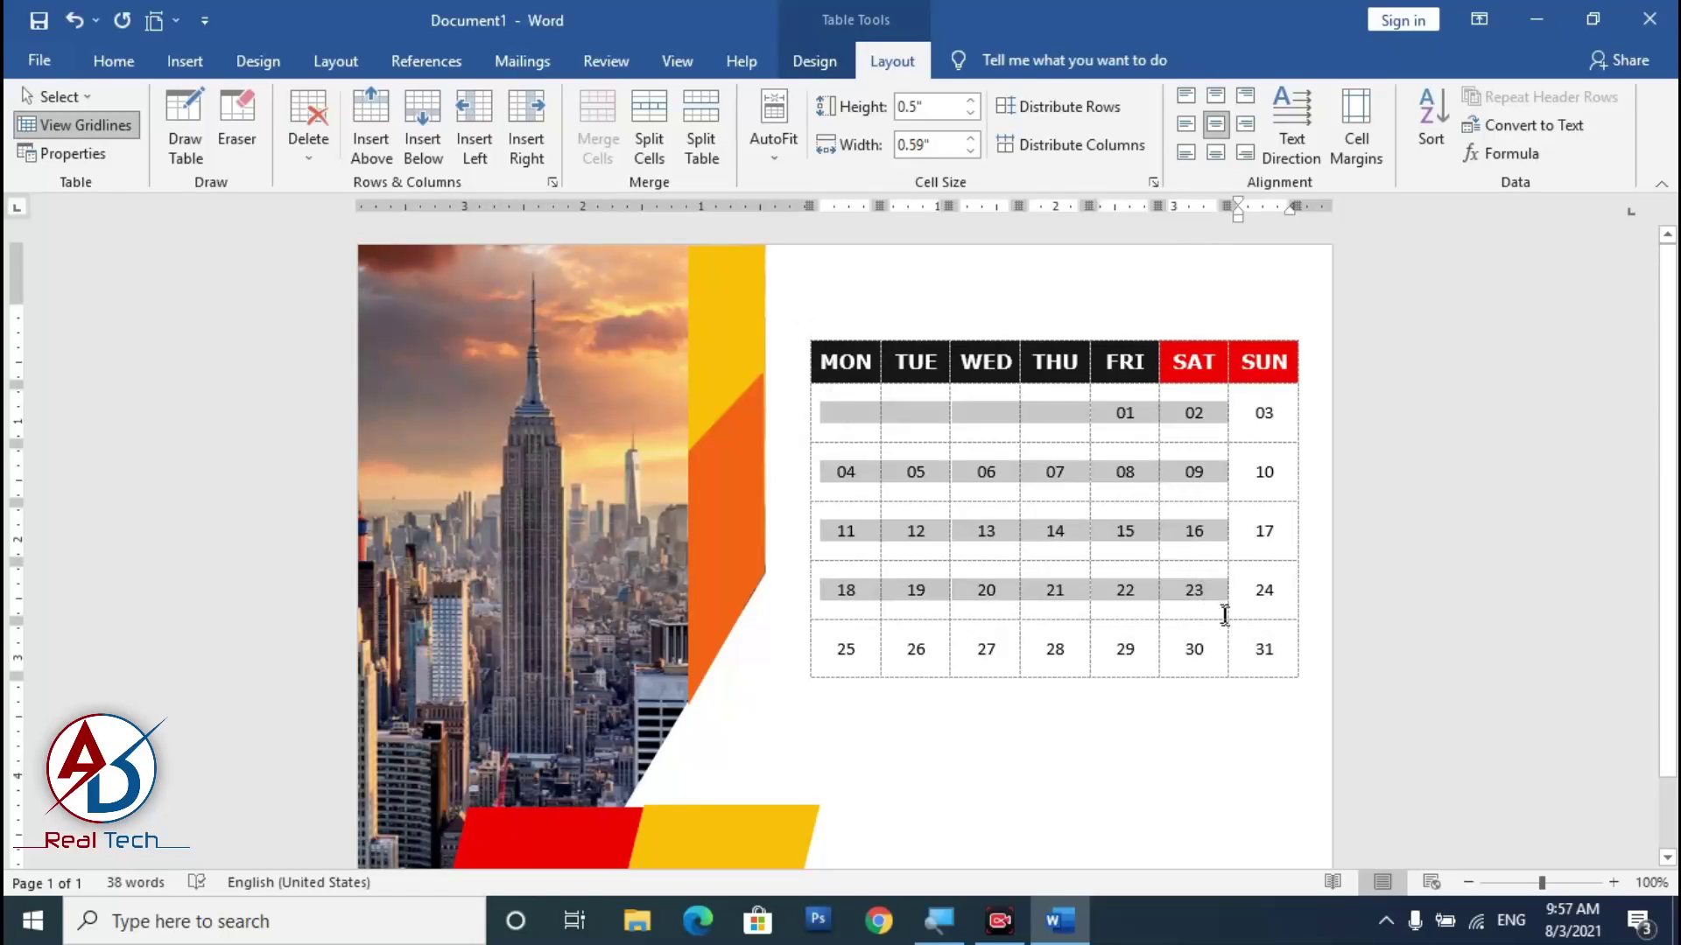
{"action": "left_click", "coordinate": [114, 61]}
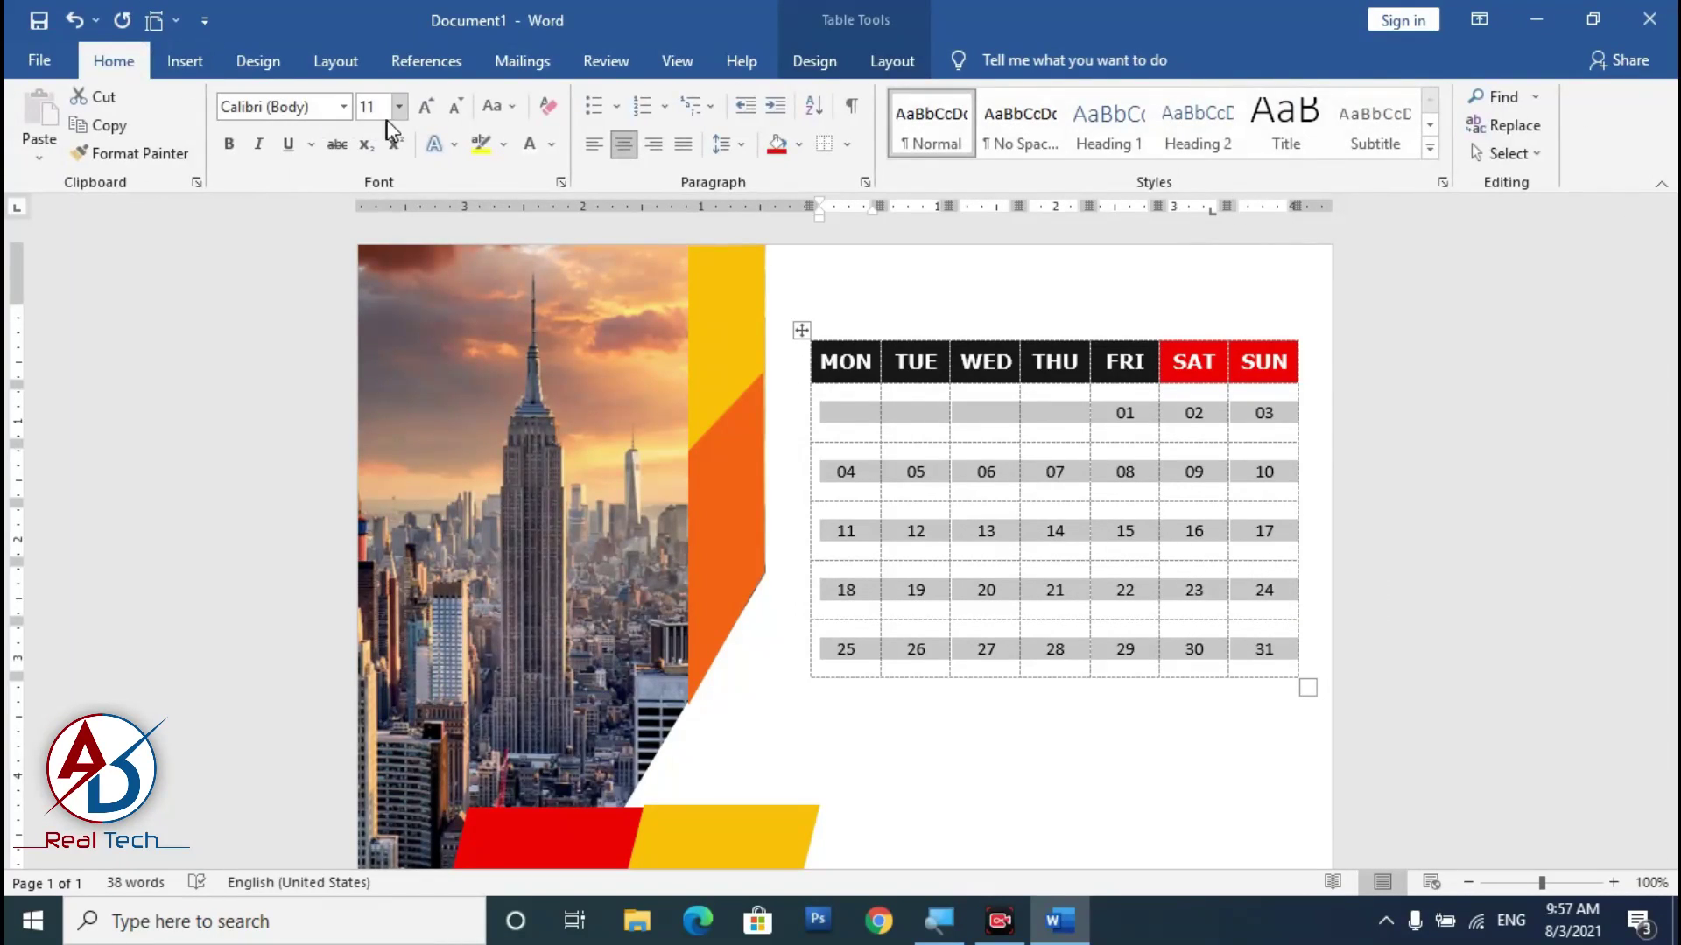
{"action": "left_click", "coordinate": [424, 107]}
{"action": "left_click", "coordinate": [424, 107]}
{"action": "left_click", "coordinate": [424, 106]}
{"action": "left_click", "coordinate": [425, 106]}
{"action": "left_click", "coordinate": [424, 107]}
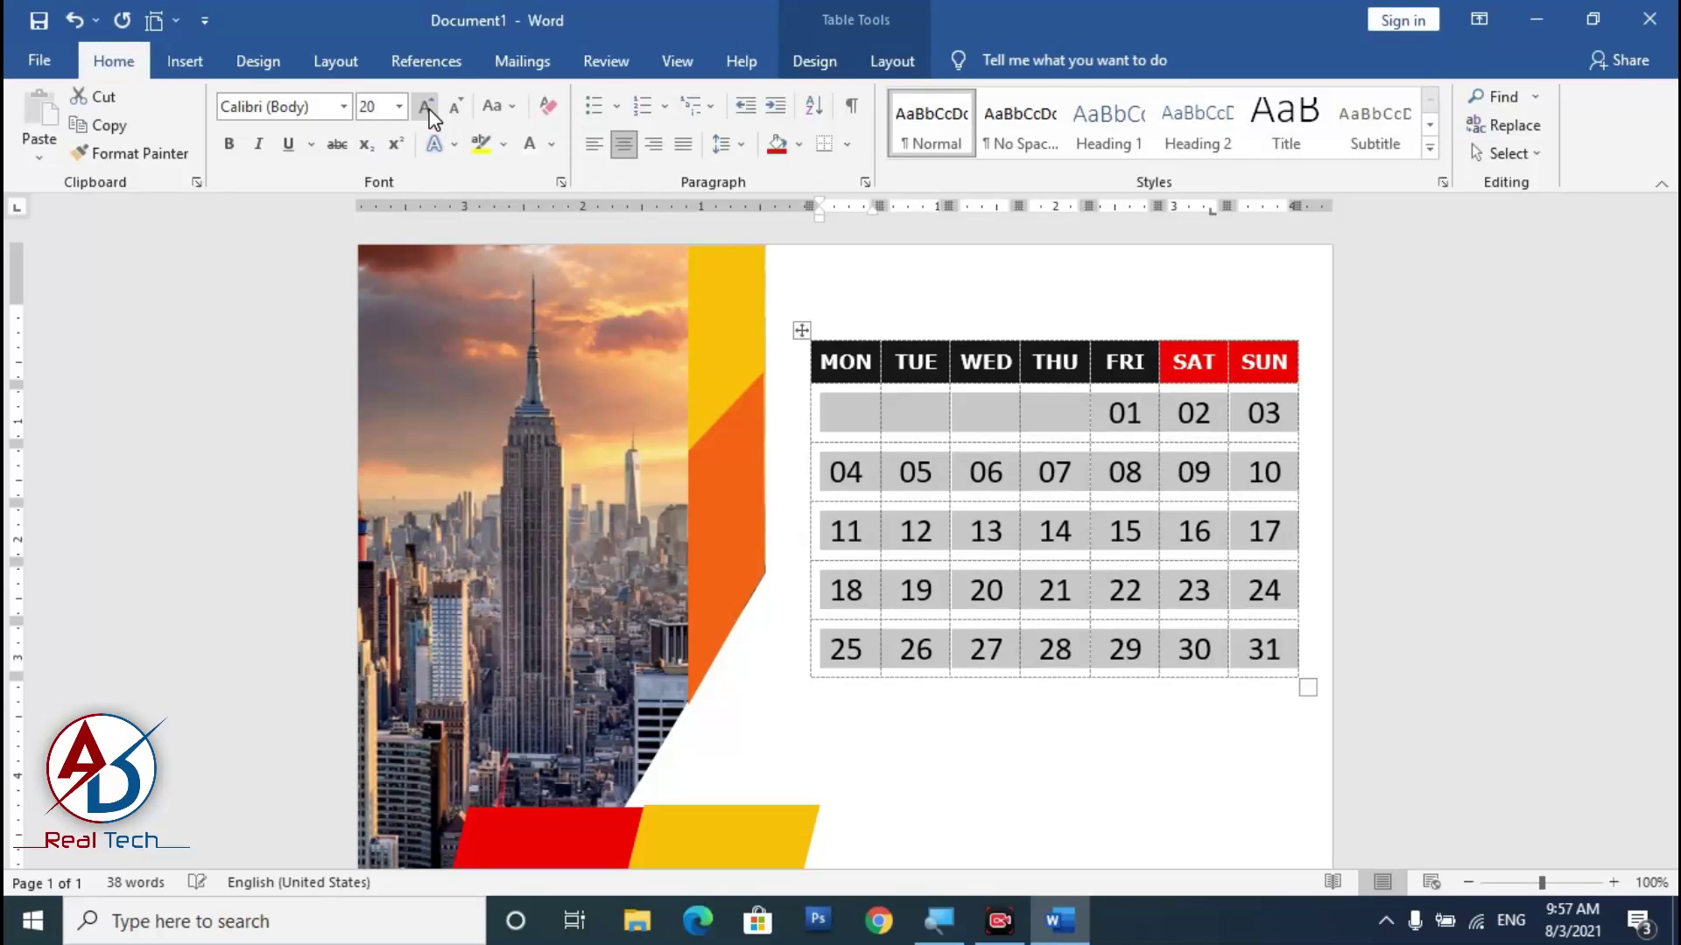
{"action": "left_click", "coordinate": [228, 143]}
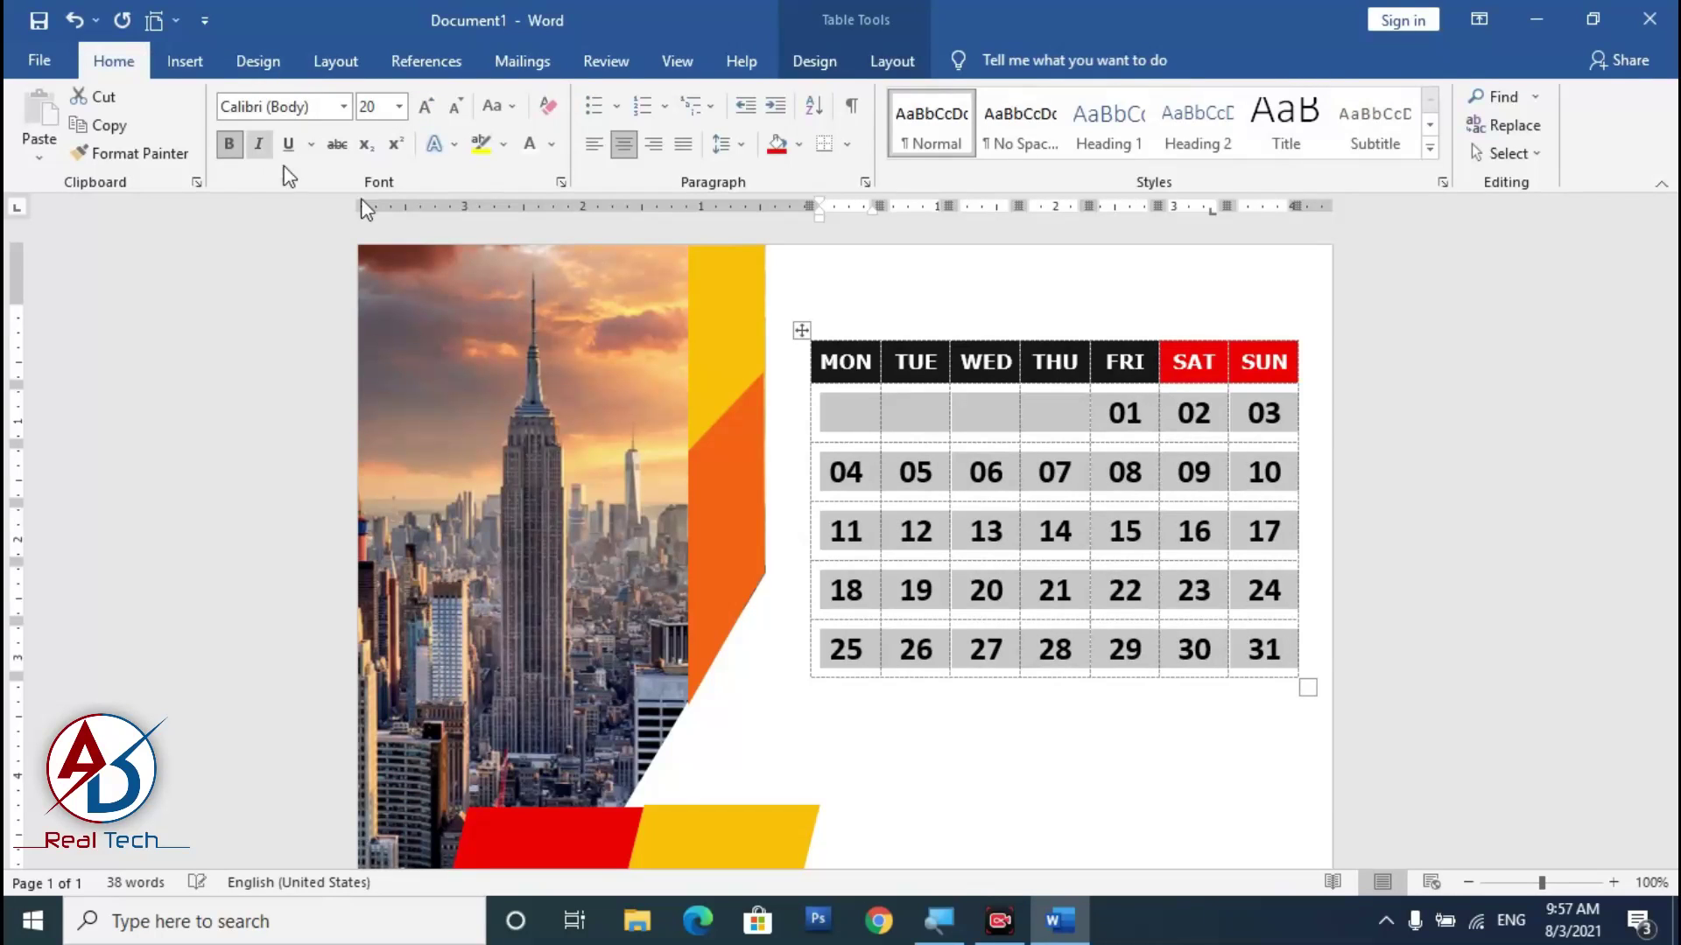
Select the Saturday and Sunday date cells.
{"action": "left_click", "coordinate": [1084, 481]}
{"action": "scroll", "coordinate": [1084, 481], "scroll_direction": "down", "scroll_amount": 5}
{"action": "scroll", "coordinate": [1083, 481], "scroll_direction": "up", "scroll_amount": 3}
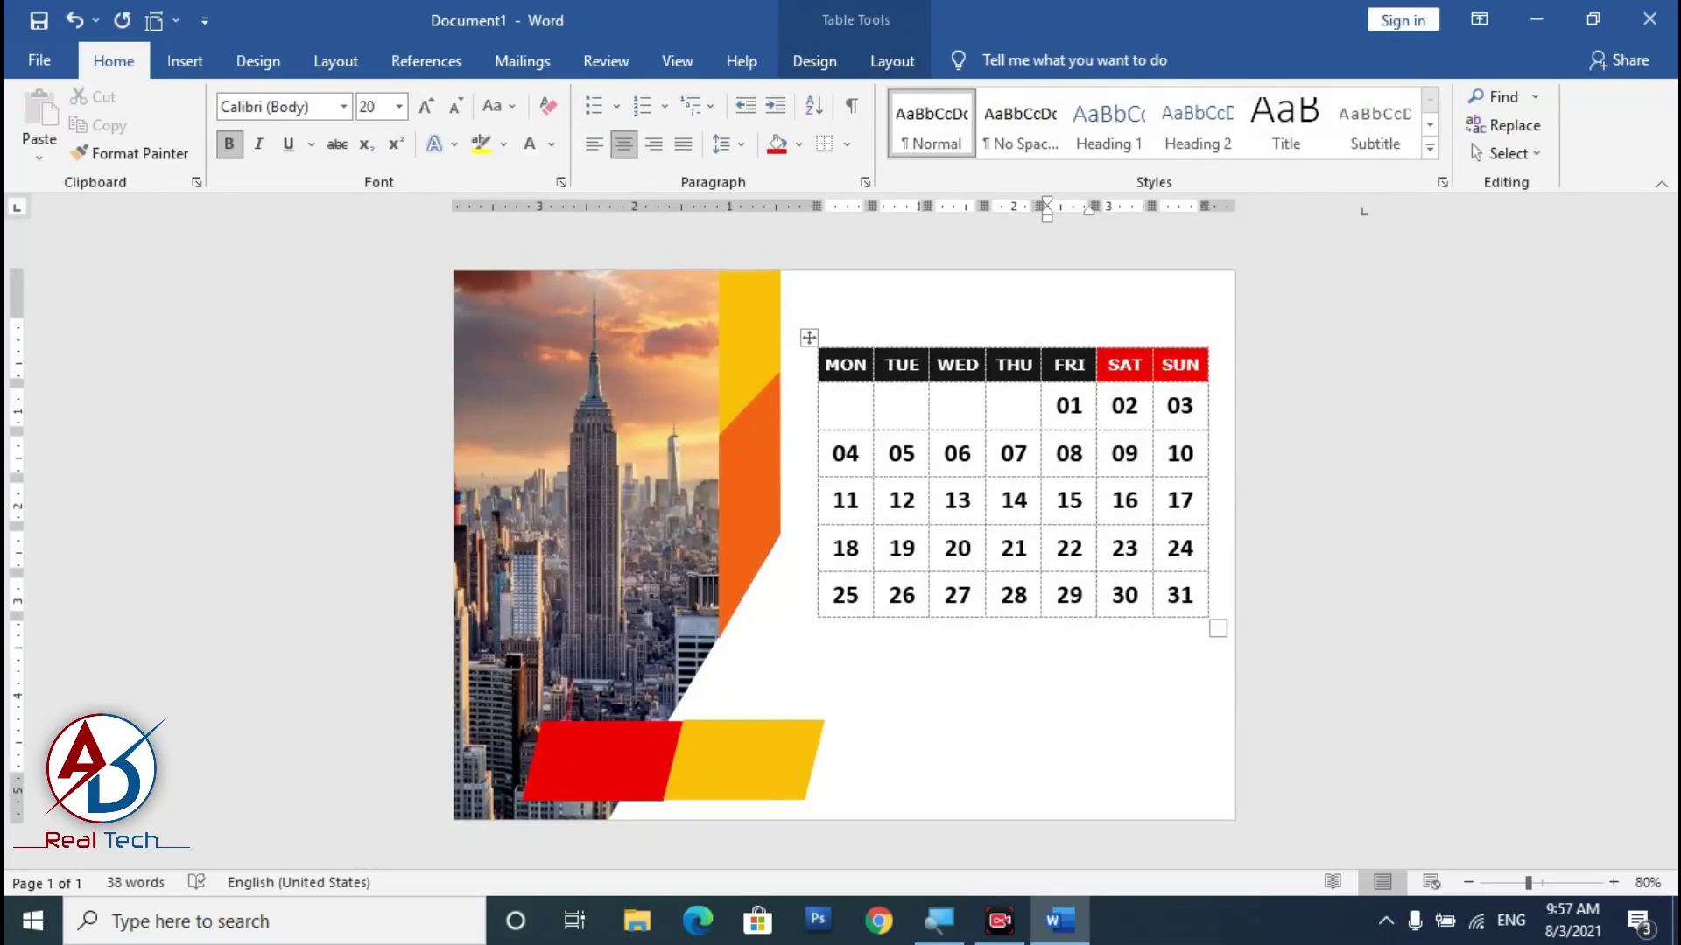
{"action": "left_click_drag", "start_coordinate": [1125, 405], "coordinate": [1180, 595]}
Colour the selected Saturday and Sunday dates red.
{"action": "left_click", "coordinate": [872, 53]}
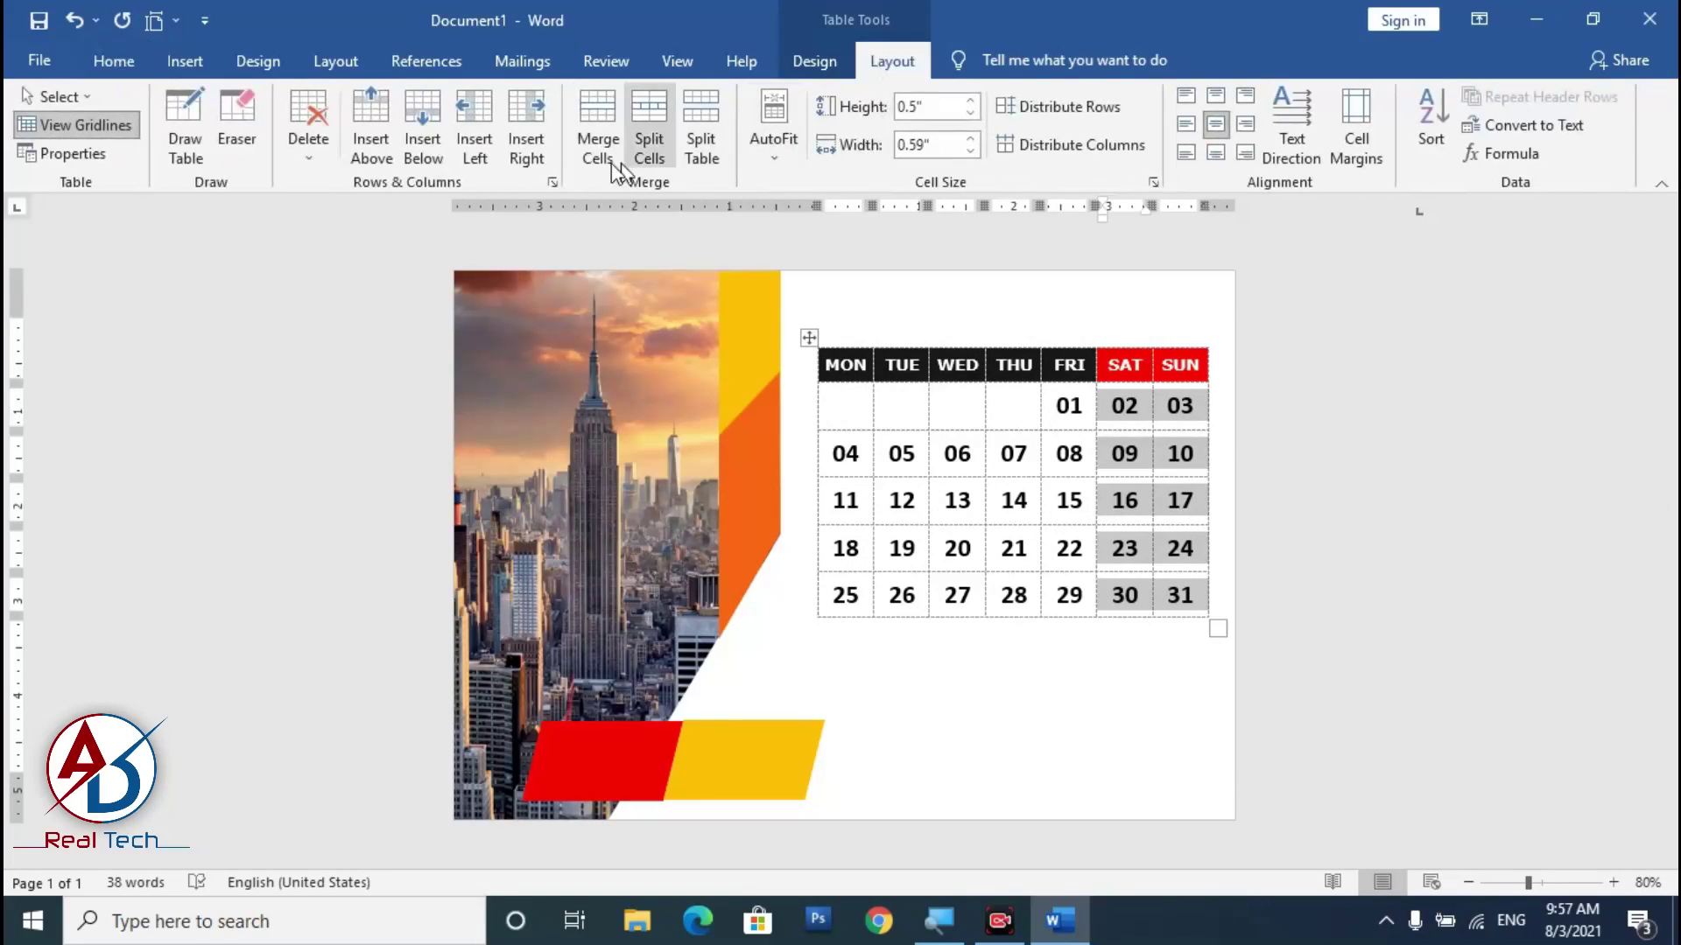
{"action": "left_click", "coordinate": [813, 57]}
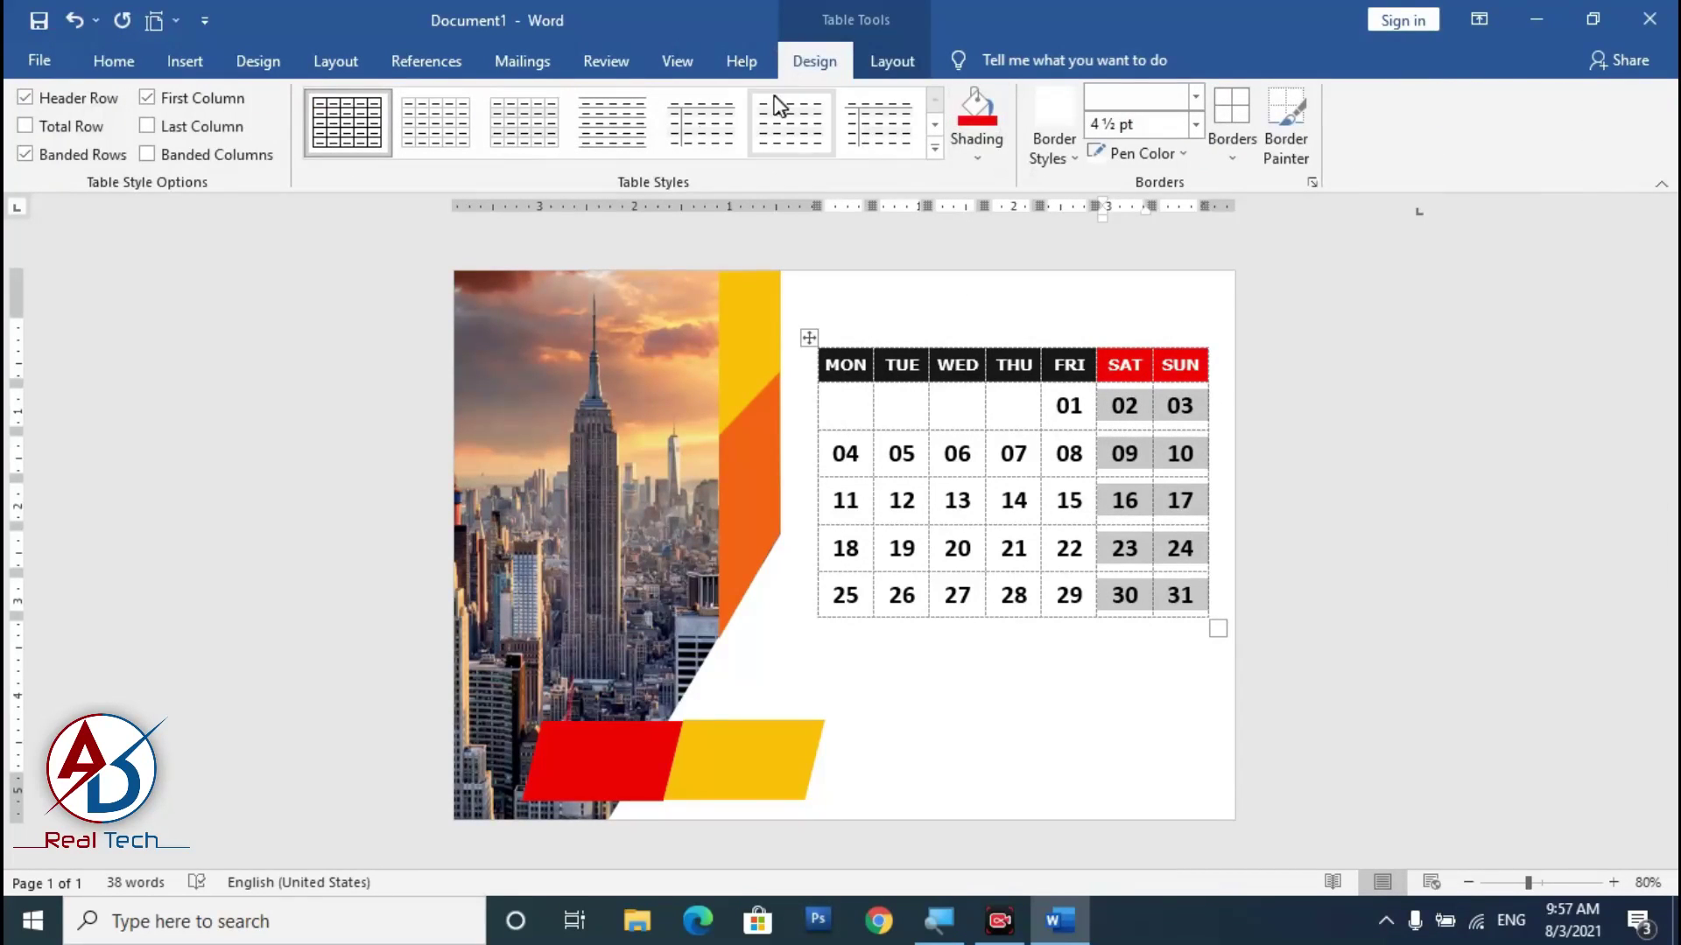
{"action": "left_click", "coordinate": [113, 61]}
{"action": "left_click", "coordinate": [551, 146]}
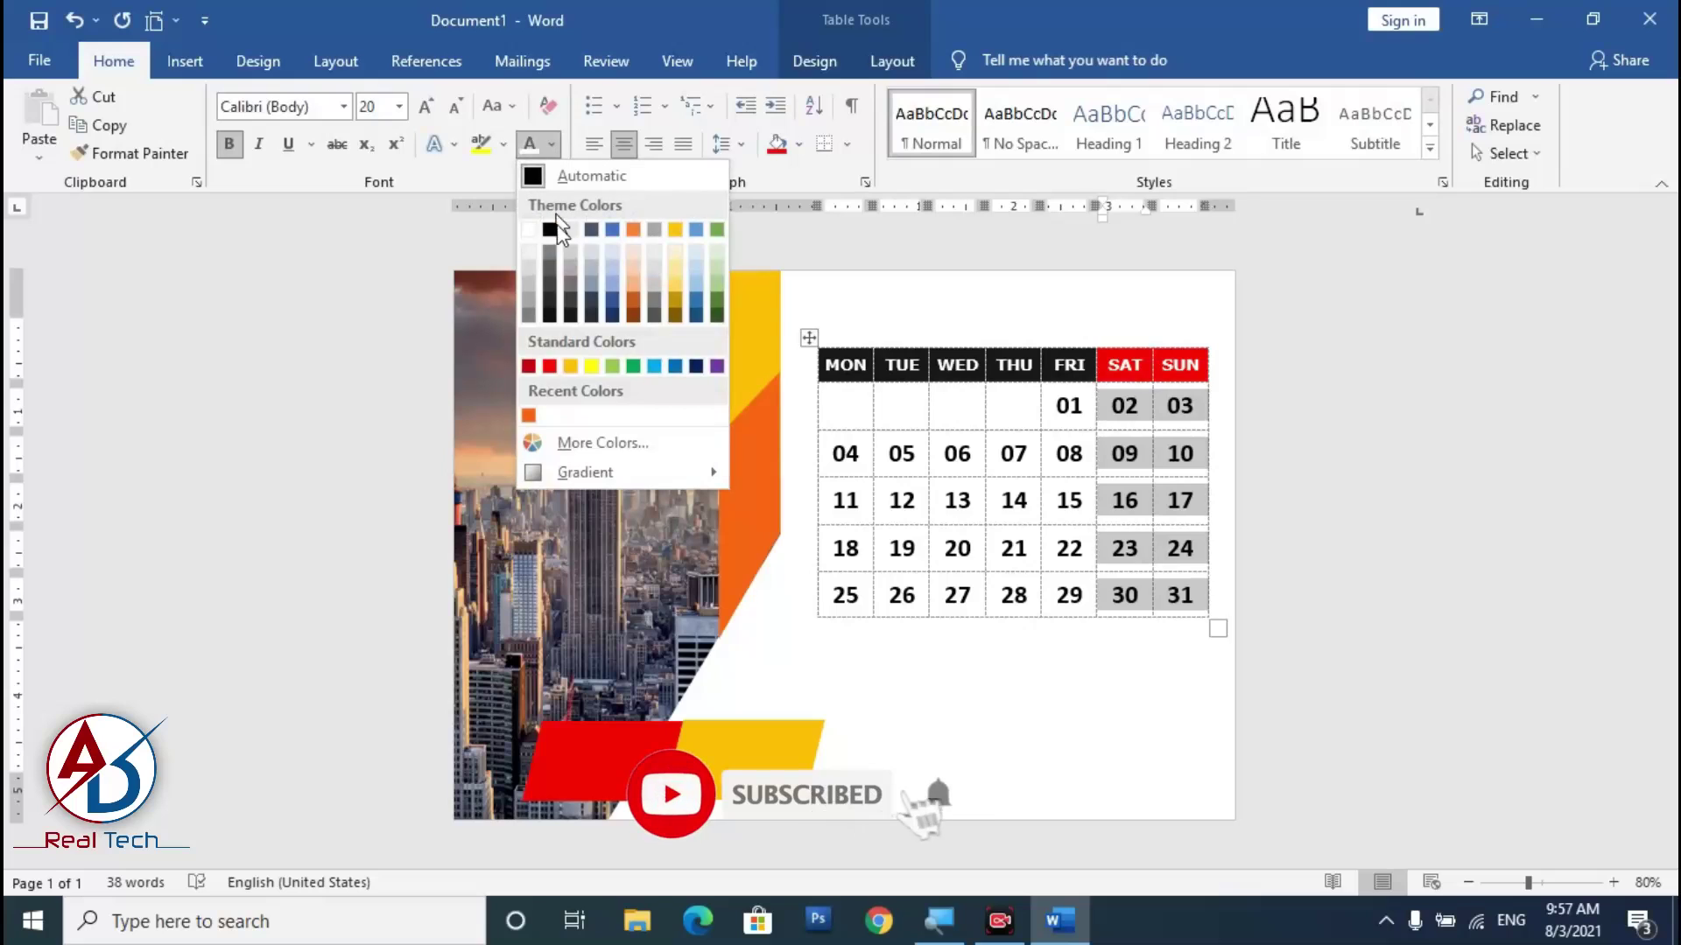
{"action": "left_click", "coordinate": [550, 366]}
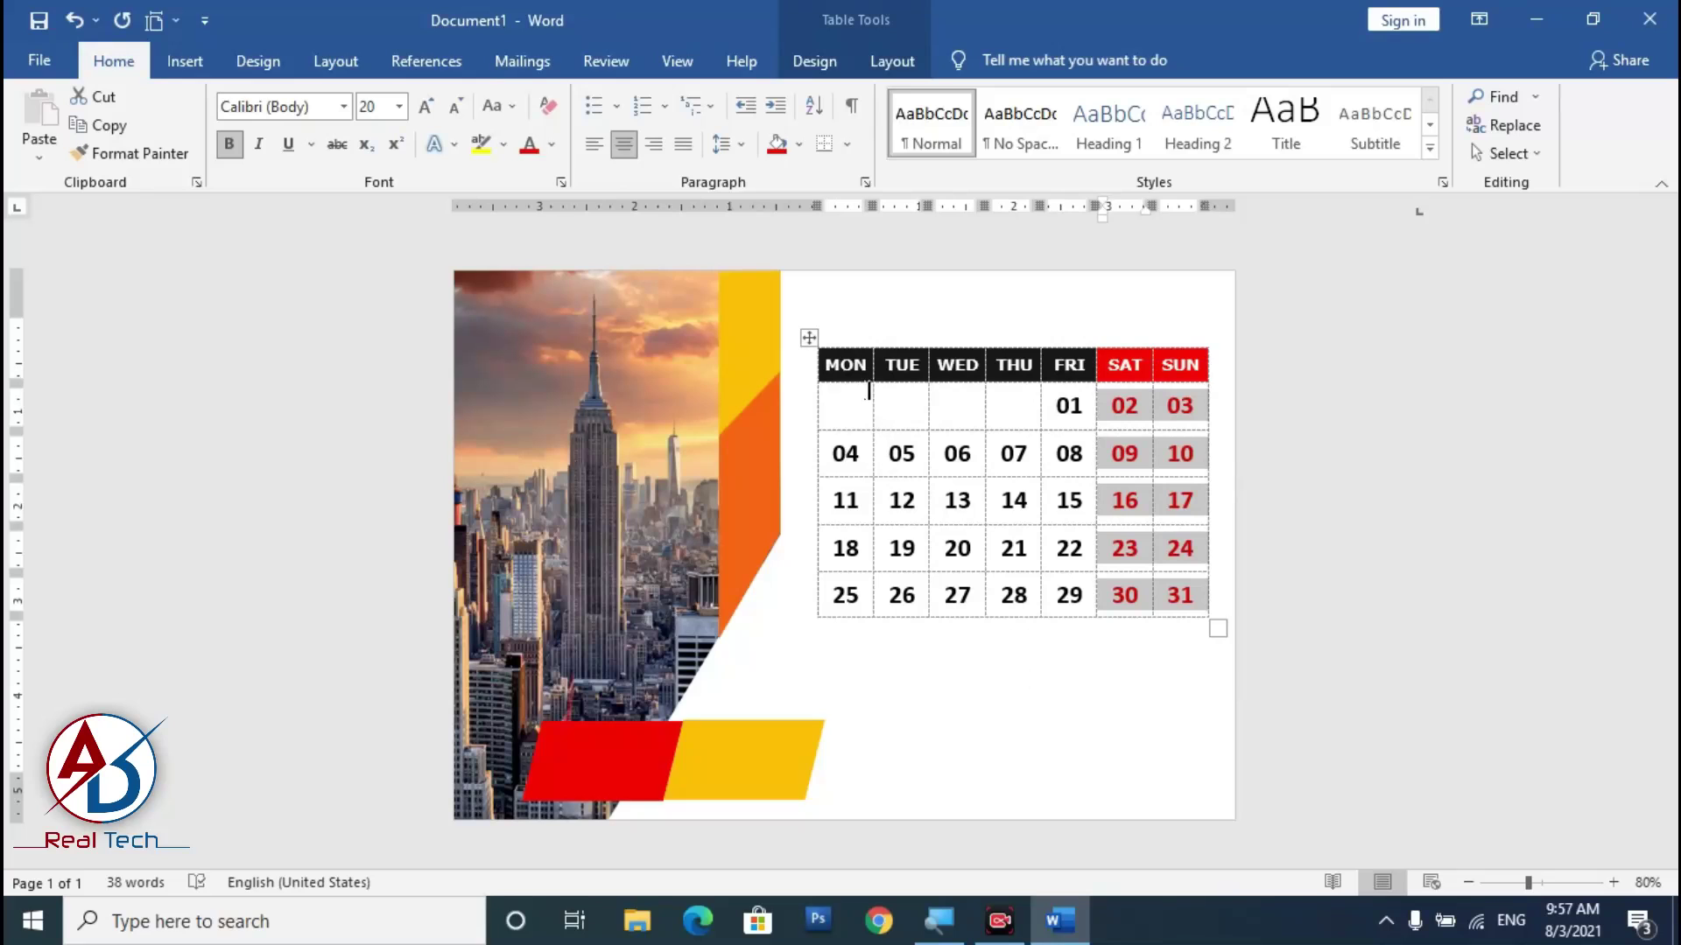
{"action": "left_click", "coordinate": [811, 338]}
{"action": "left_click", "coordinate": [814, 60]}
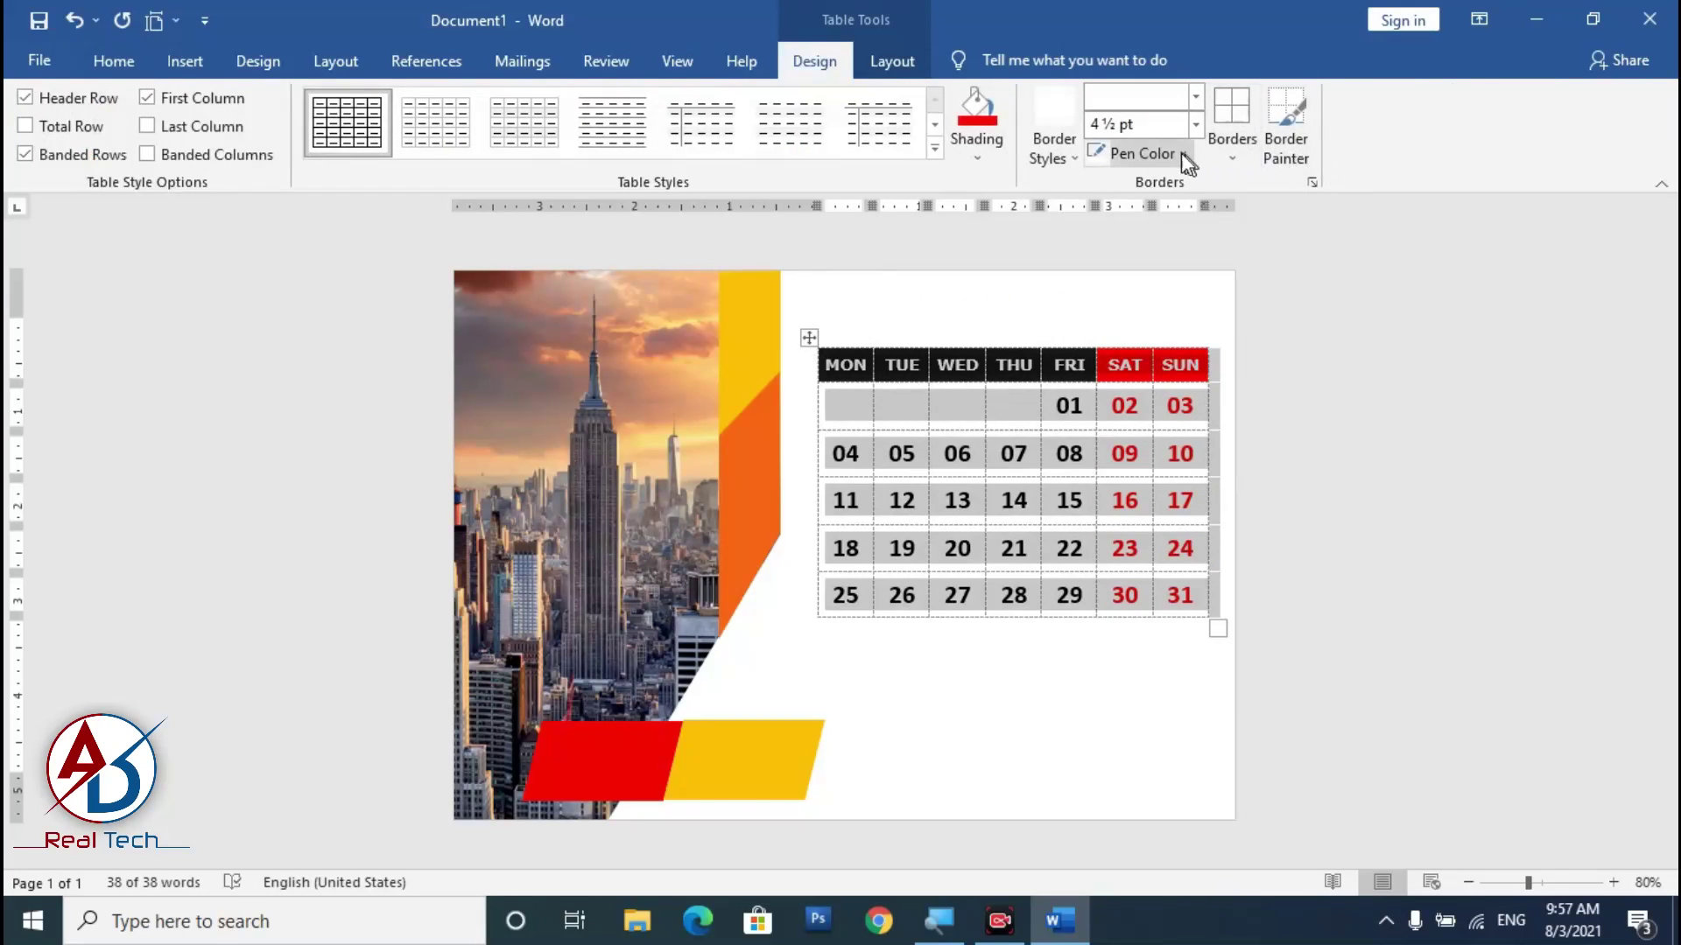
Apply 3 pt borders to every cell of the calendar table.
{"action": "left_click", "coordinate": [1196, 125]}
{"action": "left_click", "coordinate": [1194, 98]}
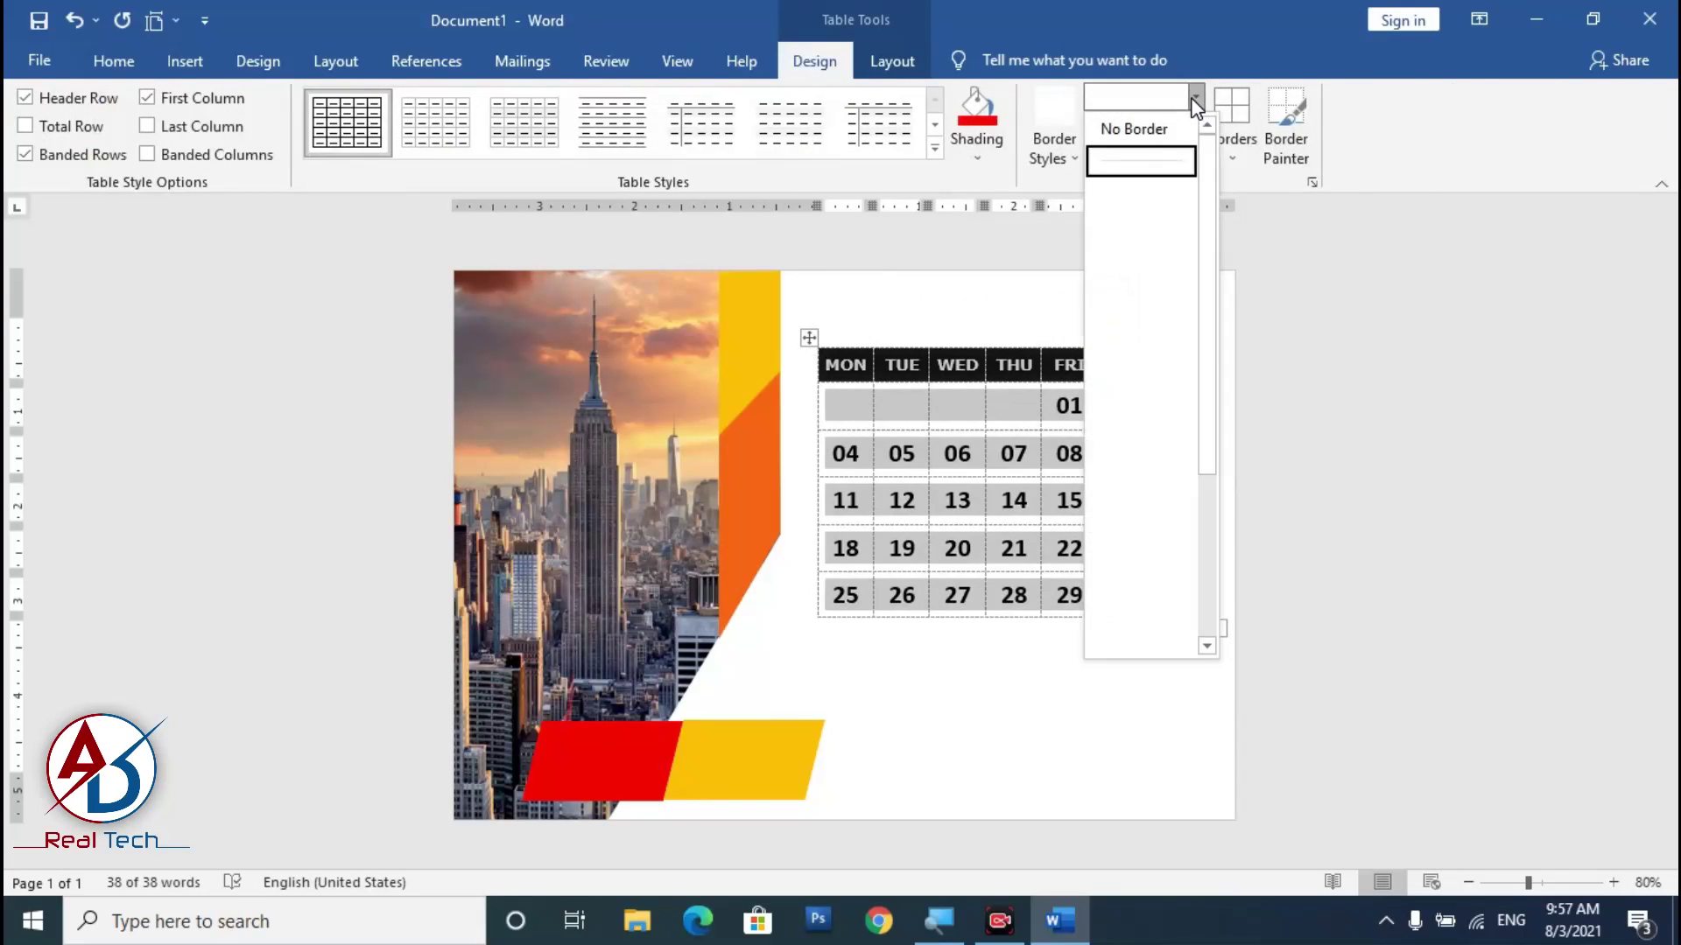
{"action": "left_click", "coordinate": [1195, 98]}
{"action": "left_click", "coordinate": [1195, 124]}
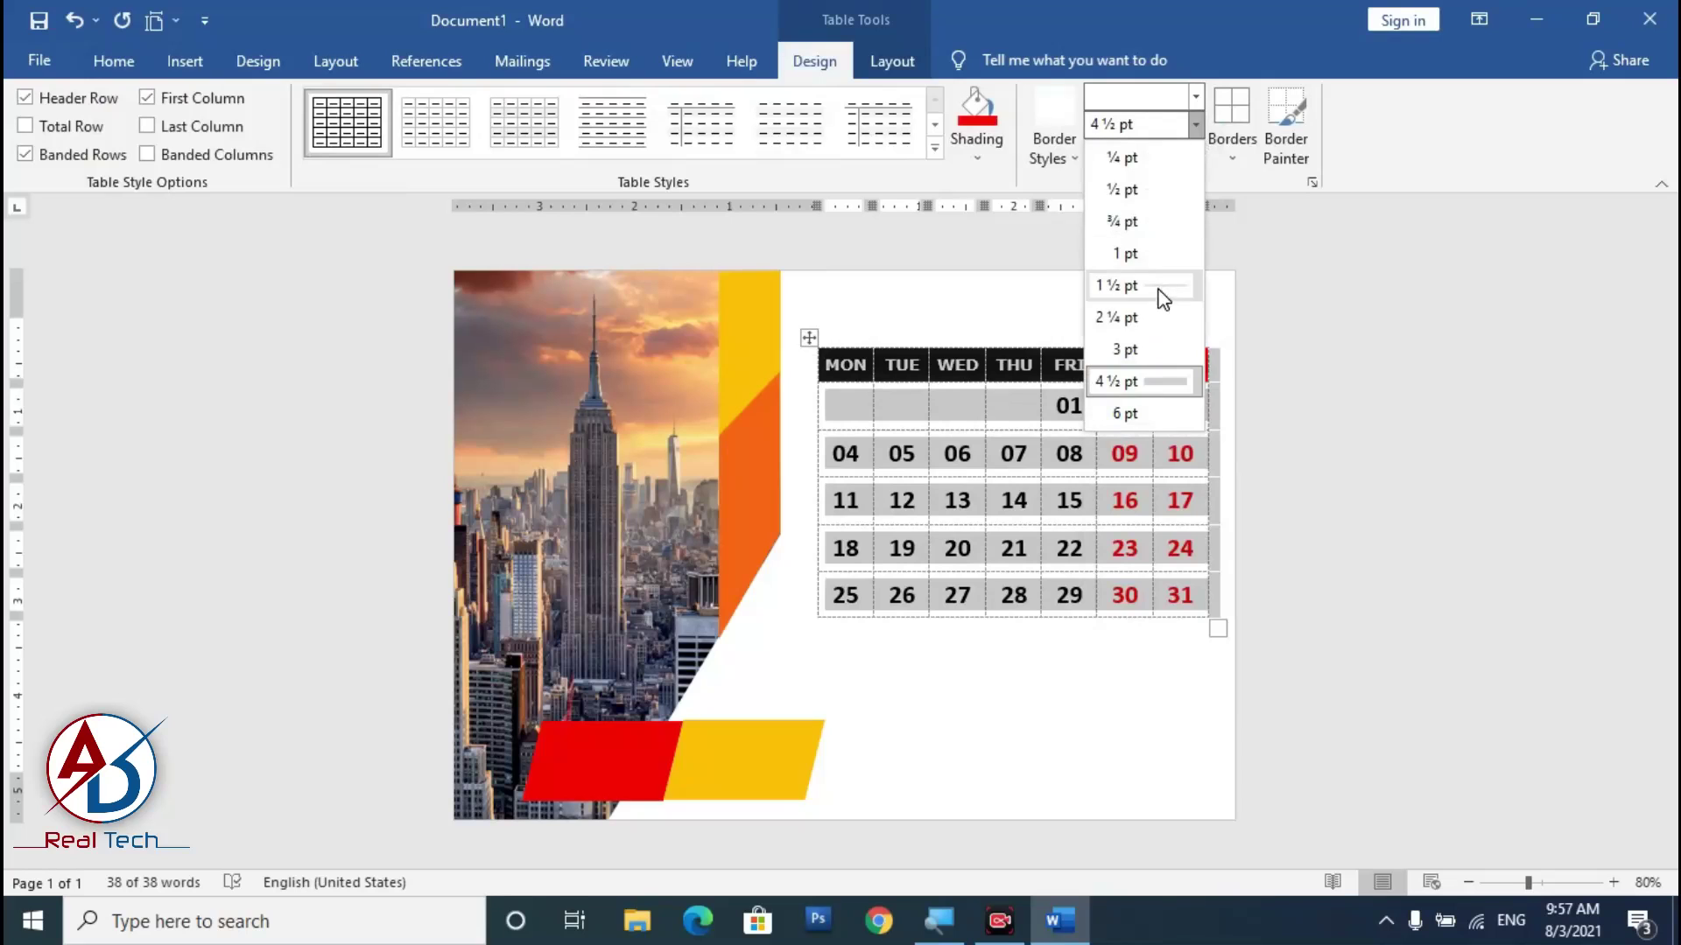
{"action": "left_click", "coordinate": [1131, 357]}
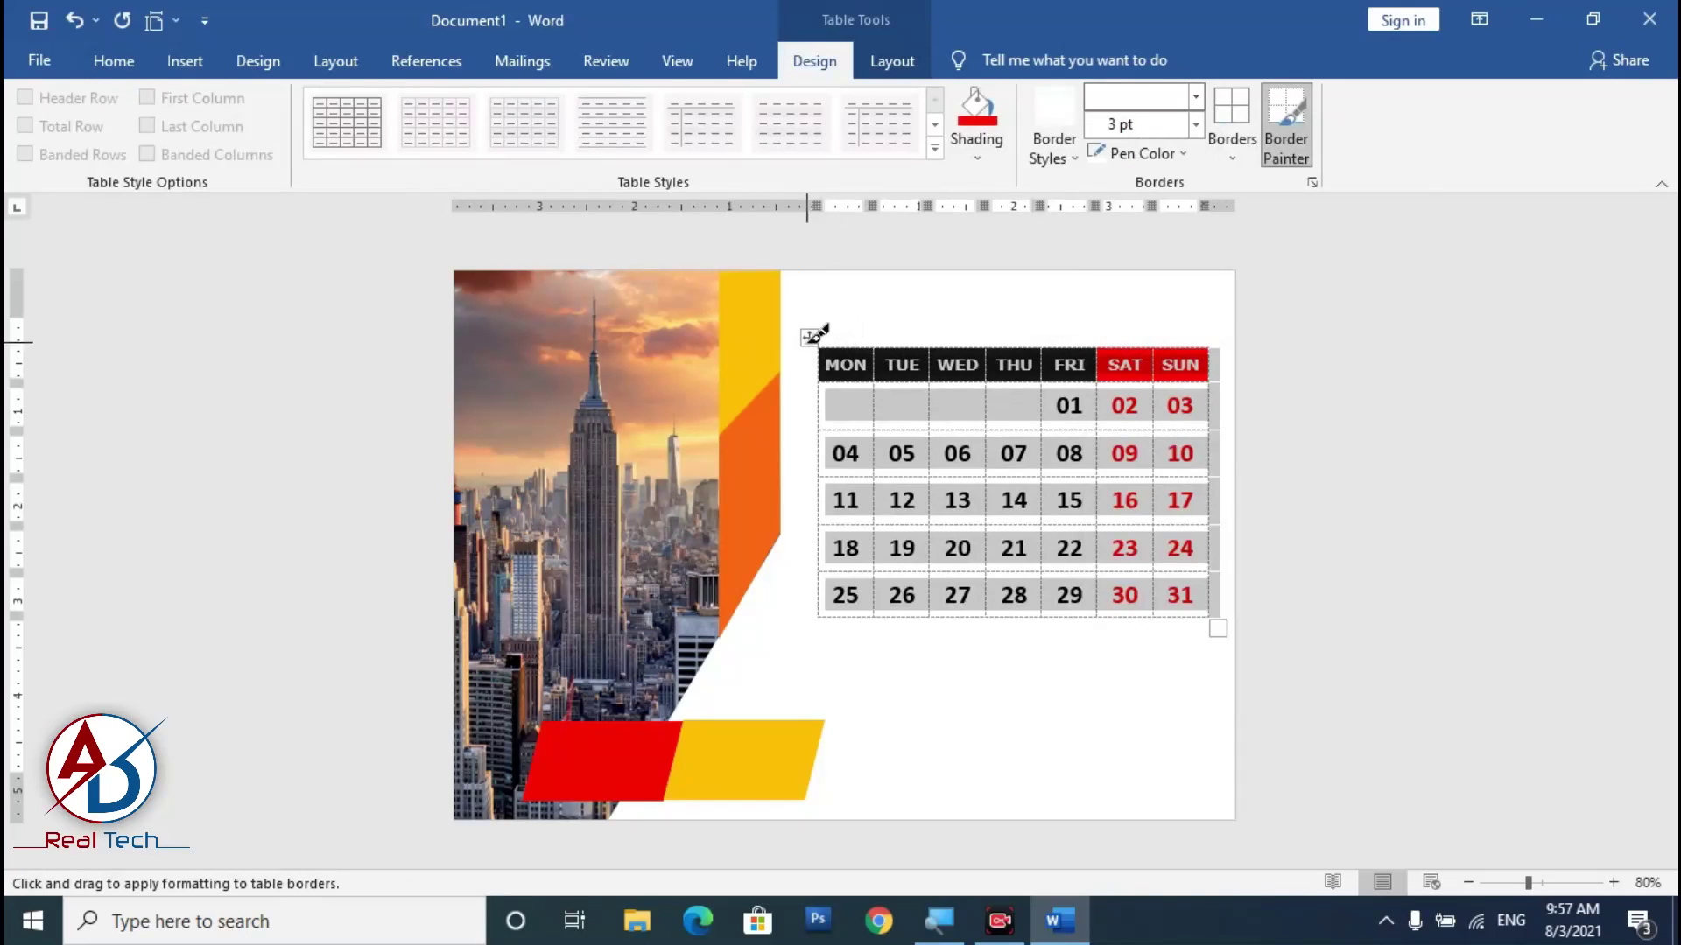
{"action": "left_click", "coordinate": [1302, 138]}
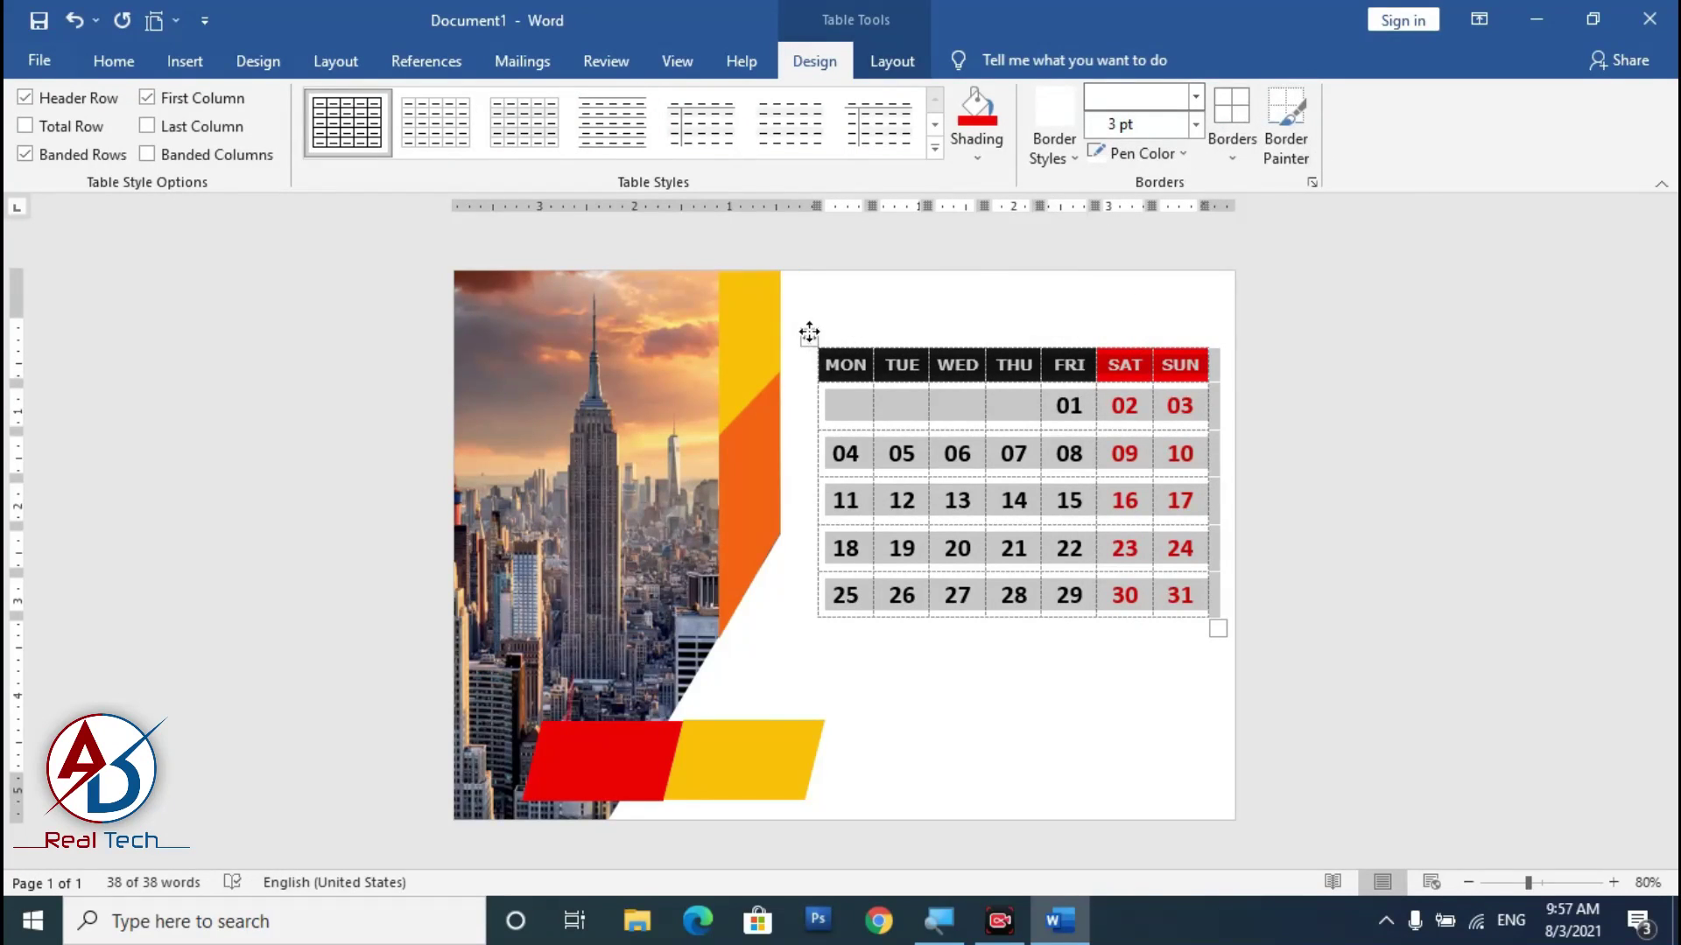
{"action": "left_click", "coordinate": [1231, 157]}
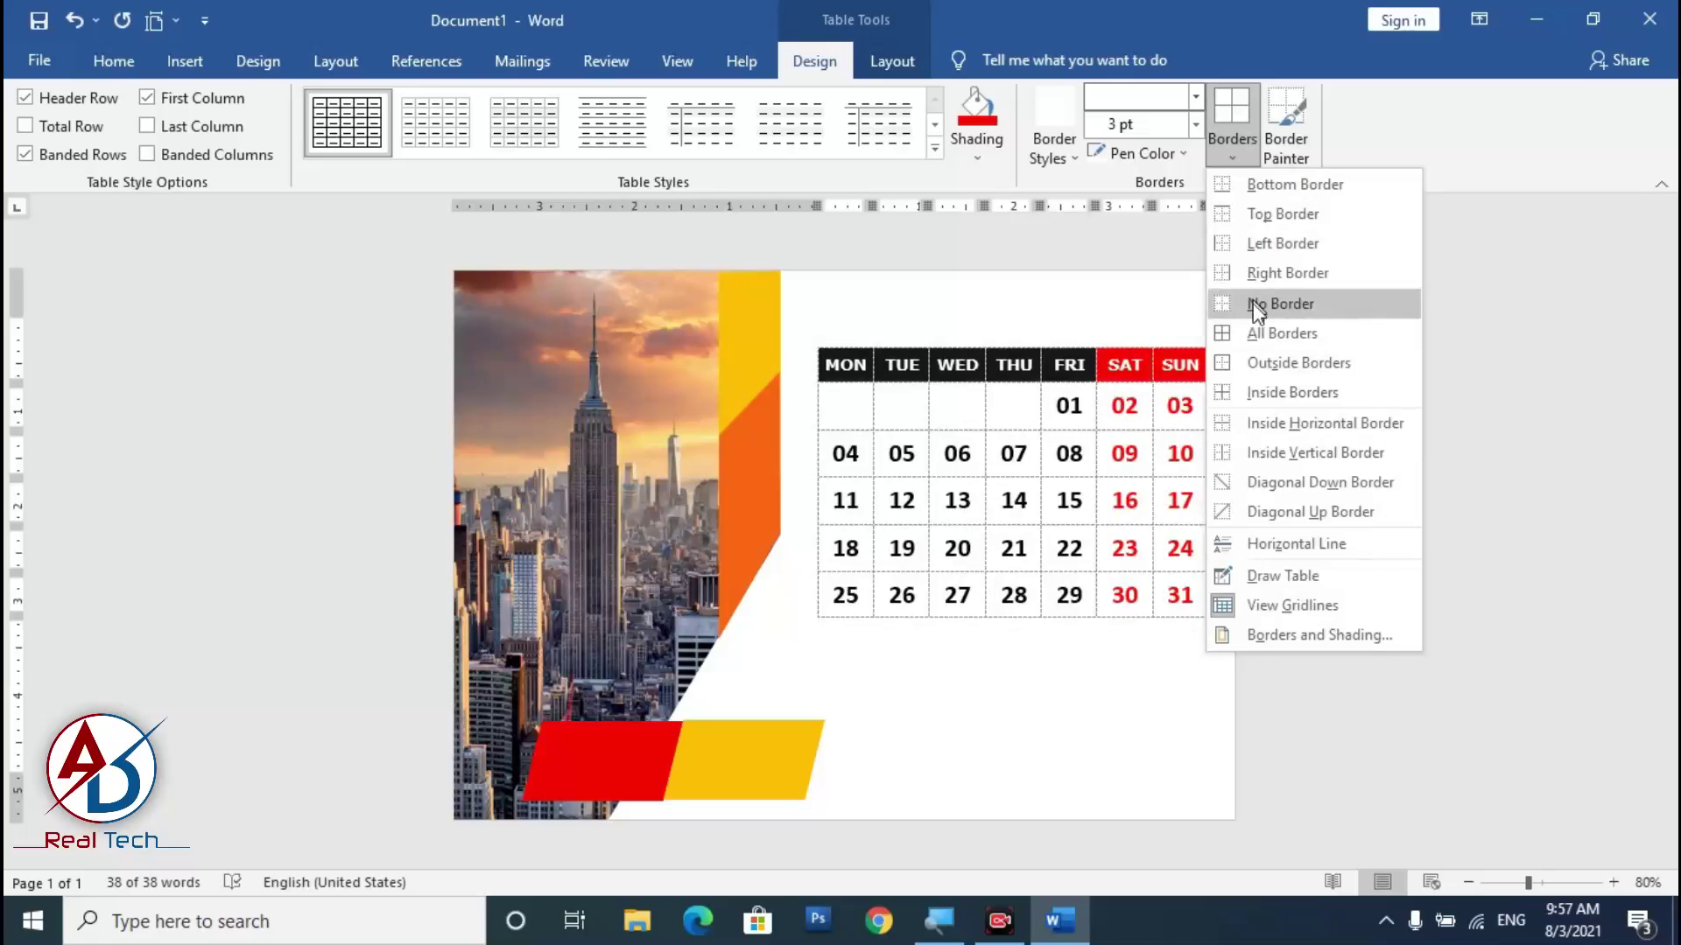
{"action": "left_click", "coordinate": [1258, 336]}
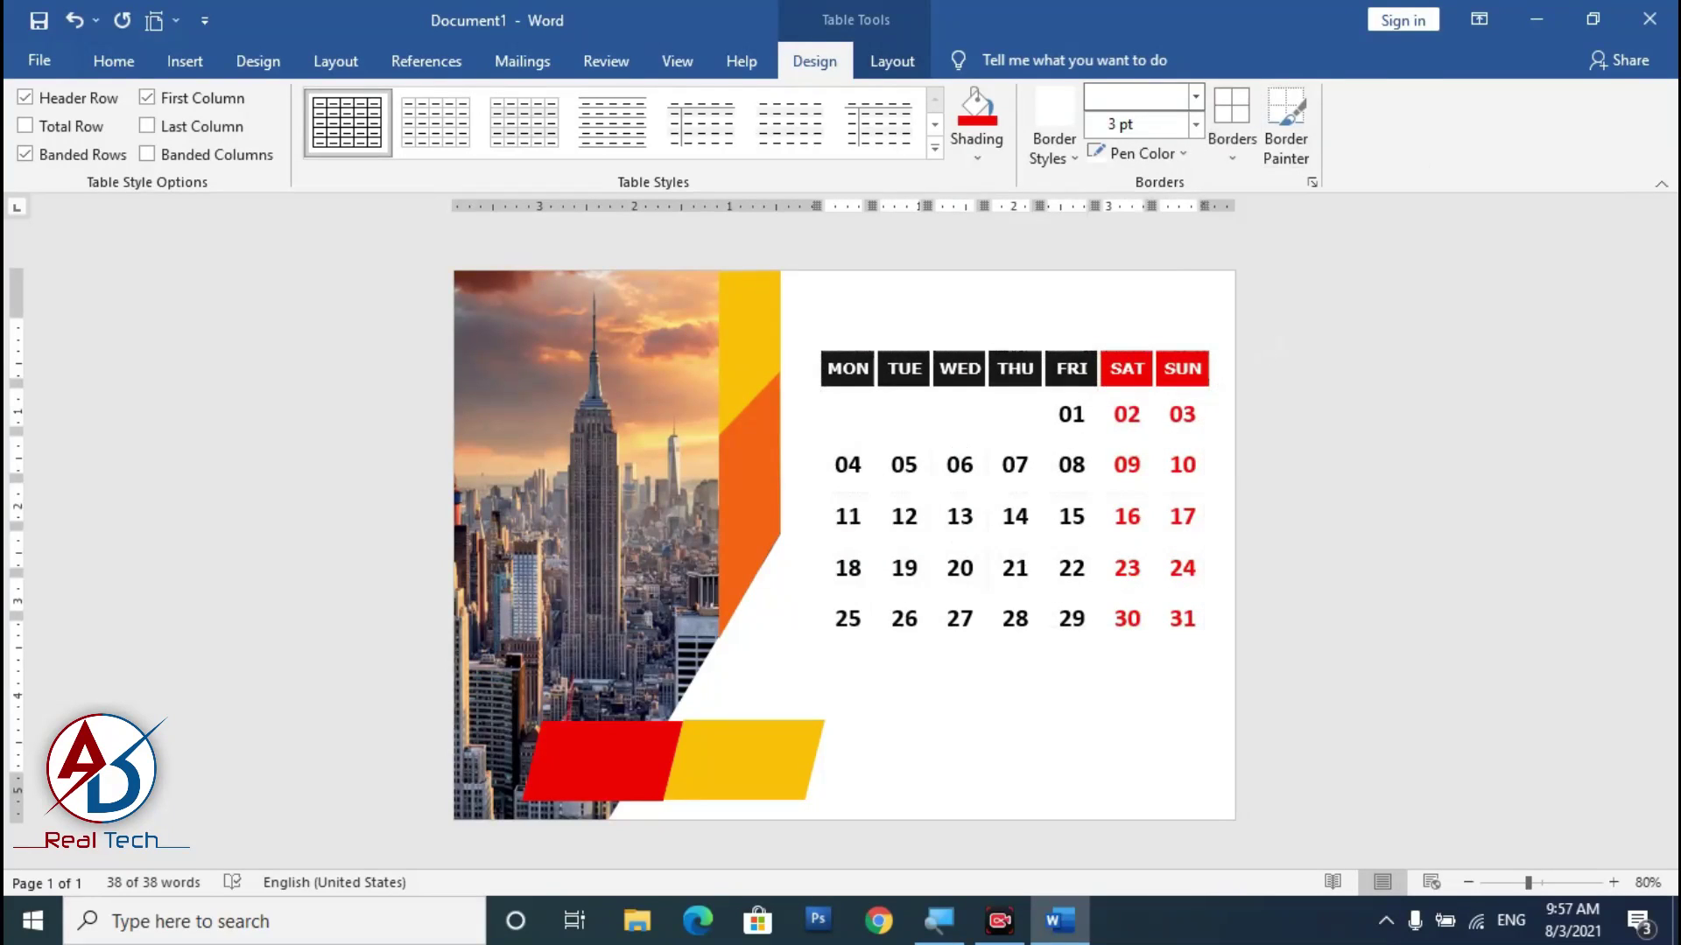
{"action": "left_click", "coordinate": [1082, 764]}
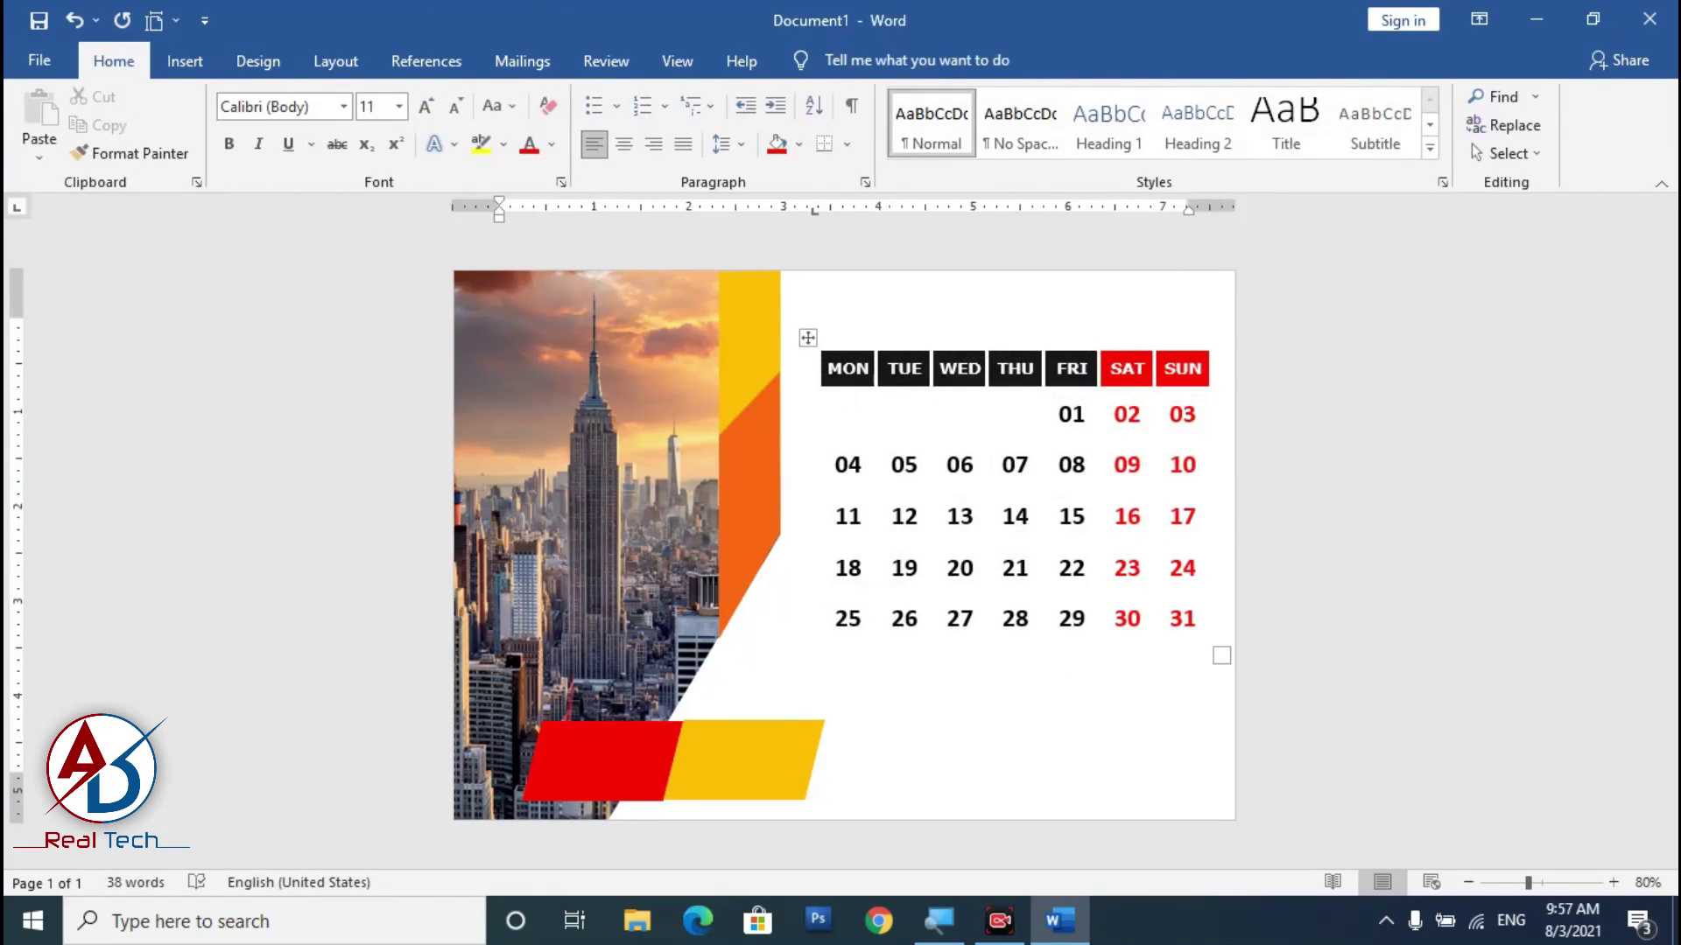
Clear the table borders and reapply them to every cell at 4½ pt.
{"action": "left_click", "coordinate": [807, 338]}
{"action": "left_click", "coordinate": [814, 61]}
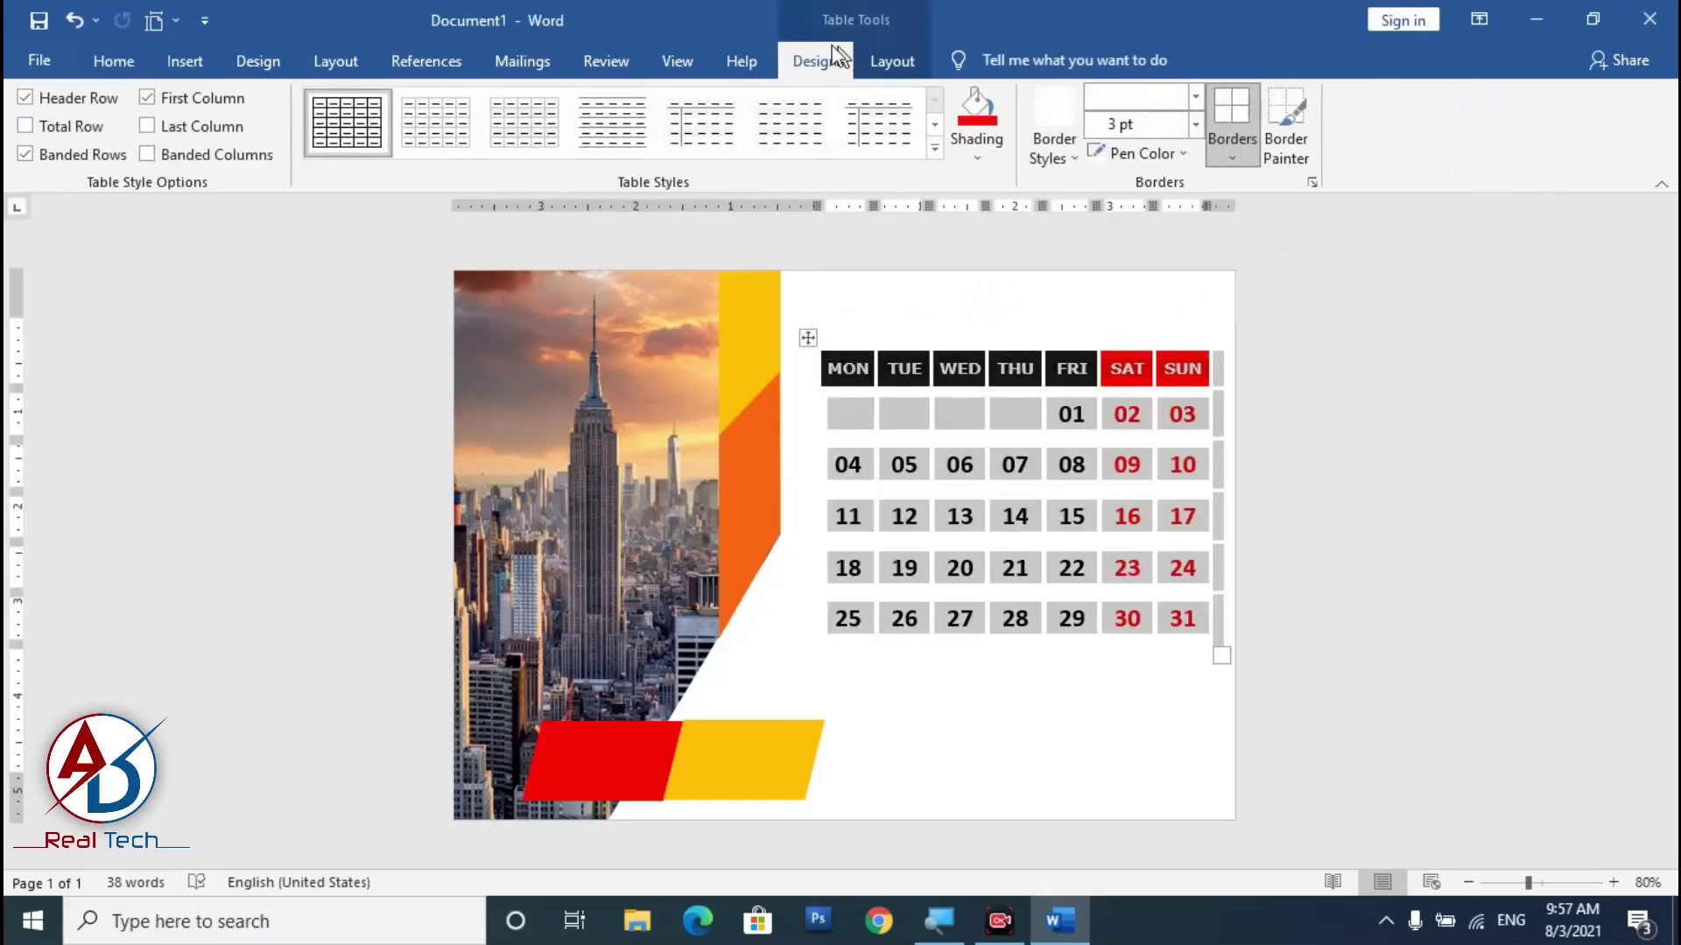
{"action": "left_click", "coordinate": [1196, 124]}
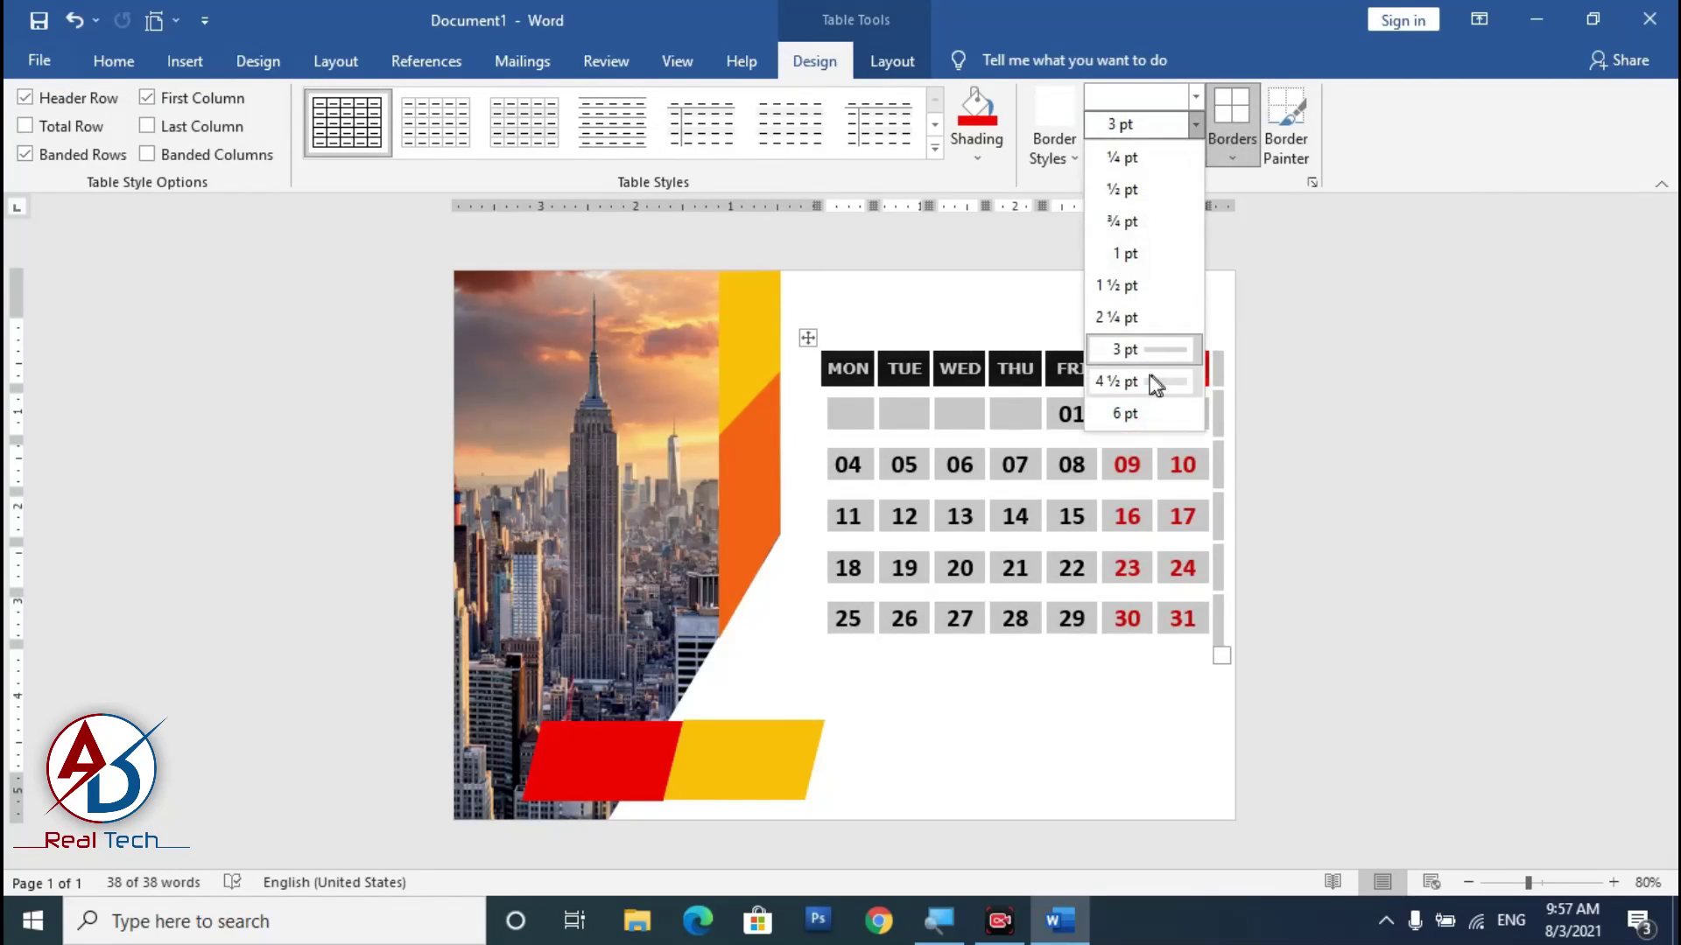
{"action": "left_click", "coordinate": [1143, 381]}
{"action": "left_click", "coordinate": [1231, 159]}
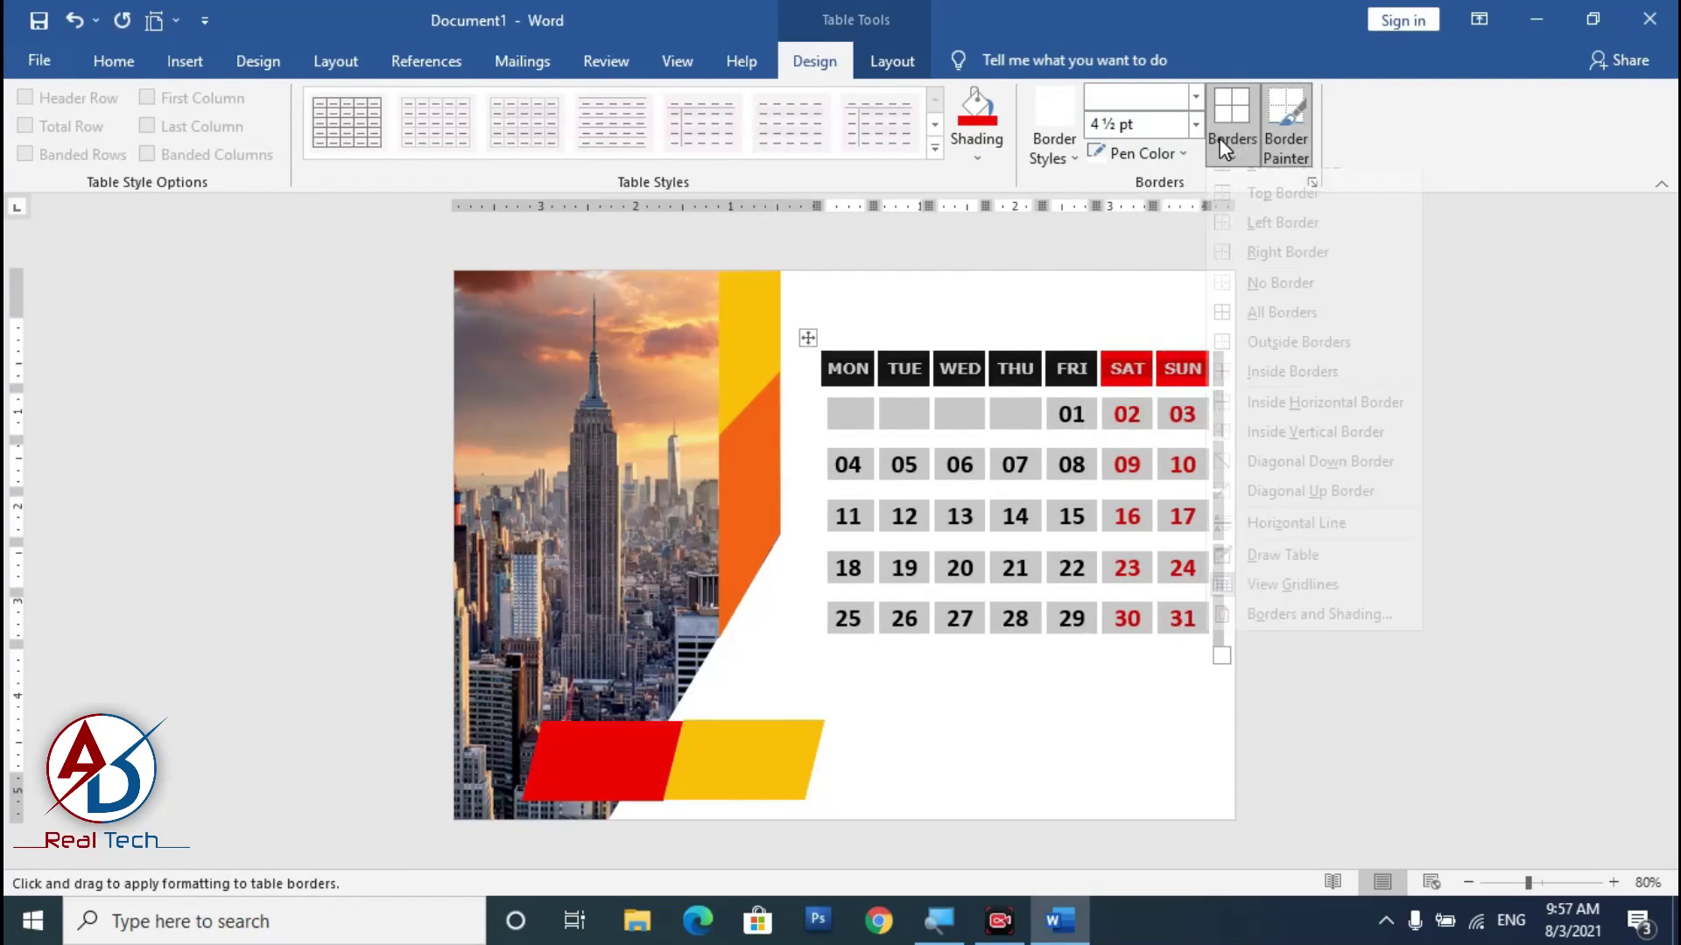
{"action": "left_click", "coordinate": [1276, 303]}
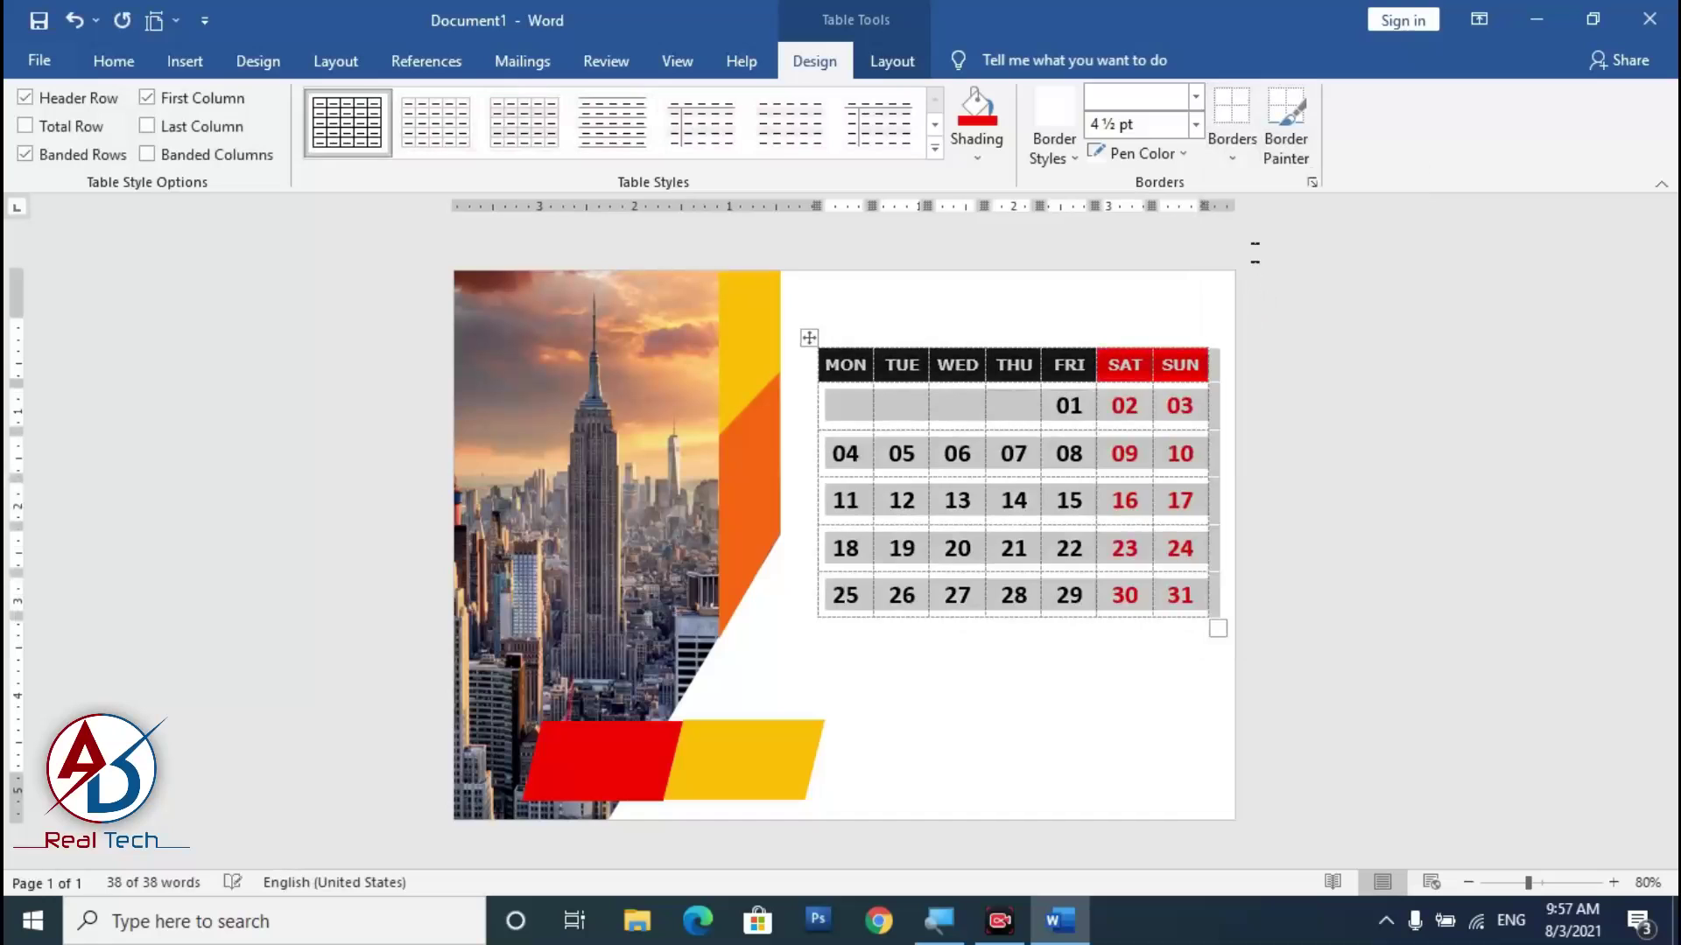
{"action": "left_click", "coordinate": [1234, 163]}
{"action": "left_click", "coordinate": [1263, 331]}
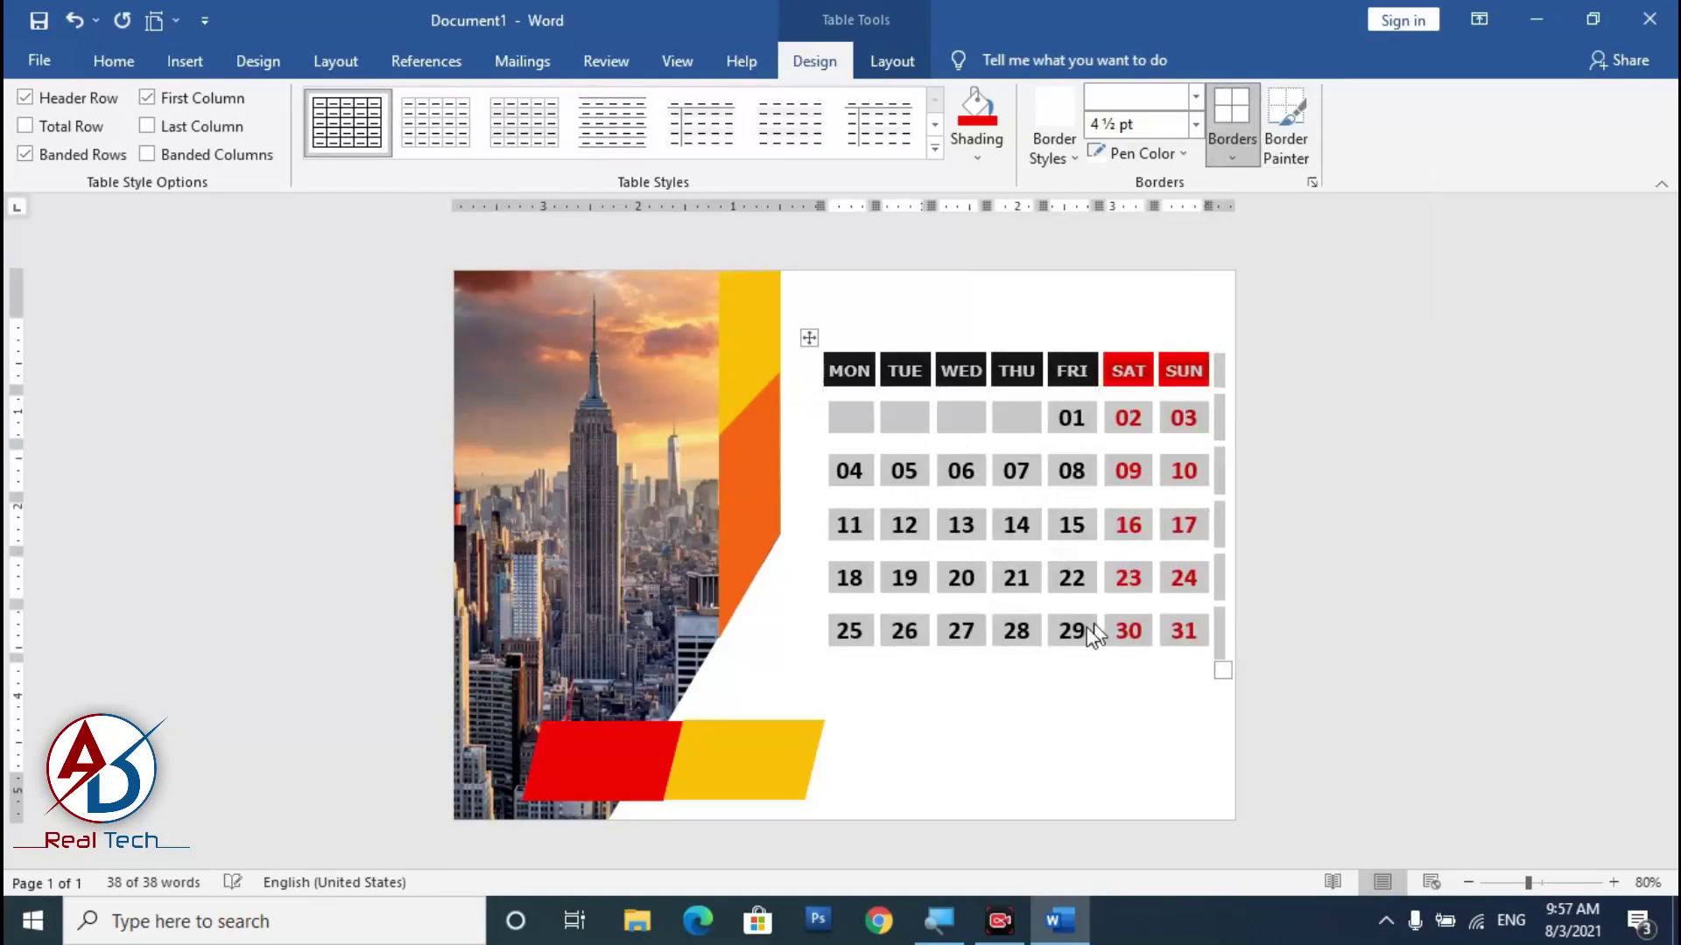
{"action": "left_click", "coordinate": [958, 700]}
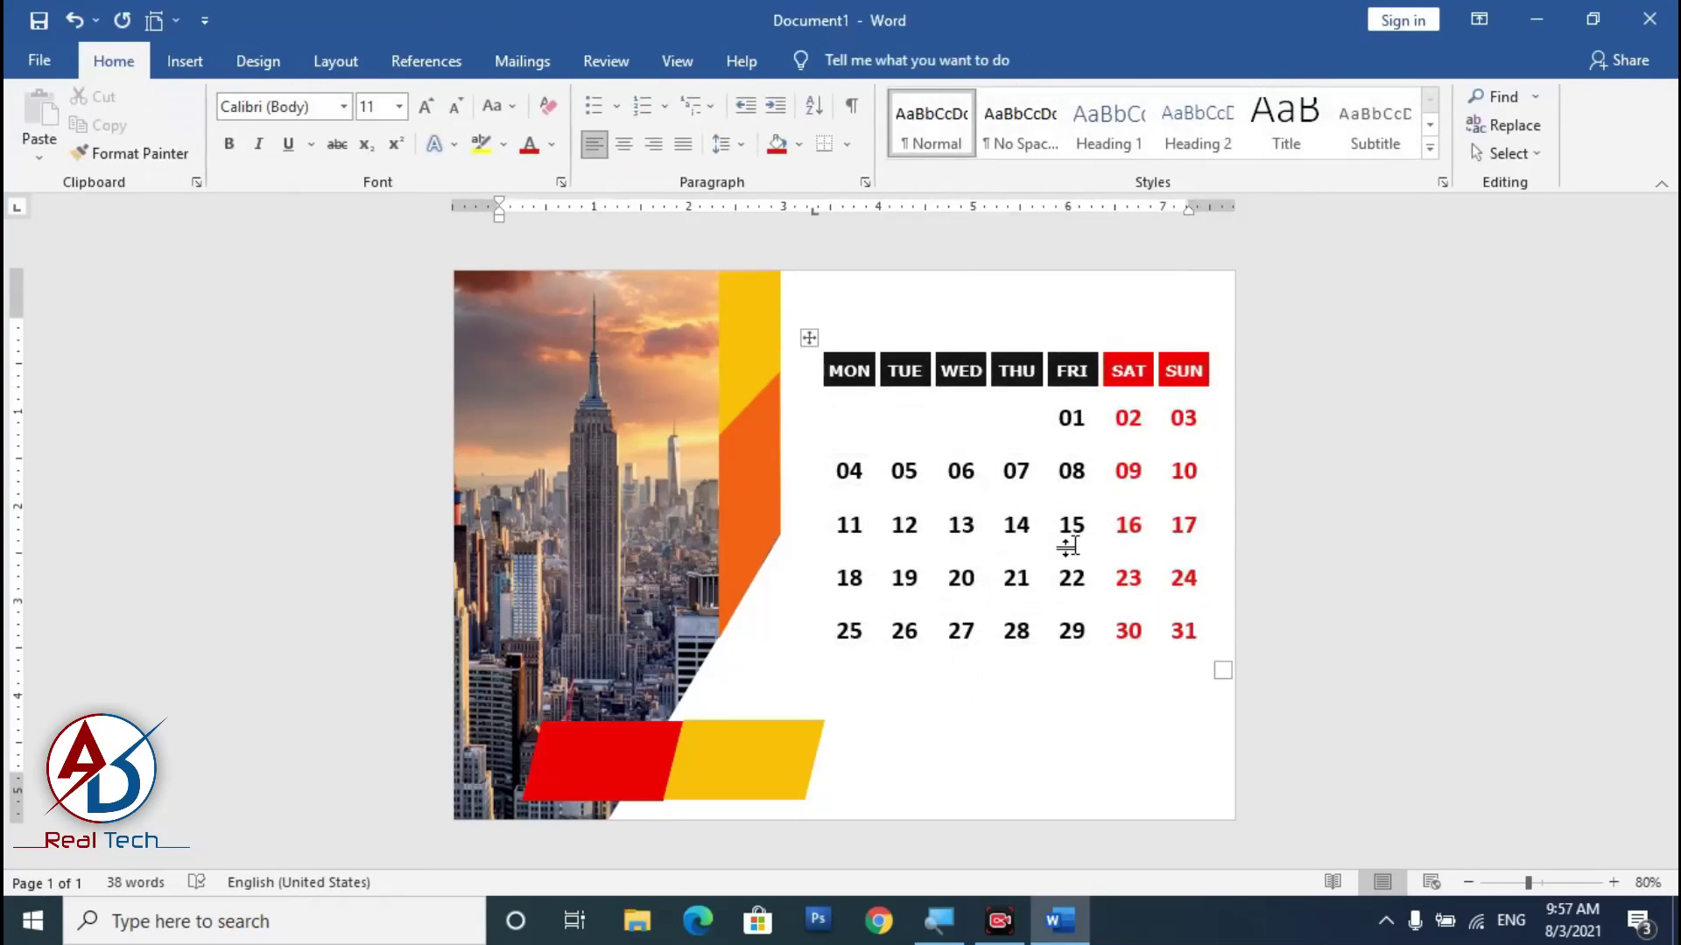
Turn off View Gridlines so the dashed cell outlines are hidden.
{"action": "left_click", "coordinate": [810, 338]}
{"action": "left_click", "coordinate": [814, 60]}
{"action": "left_click", "coordinate": [892, 61]}
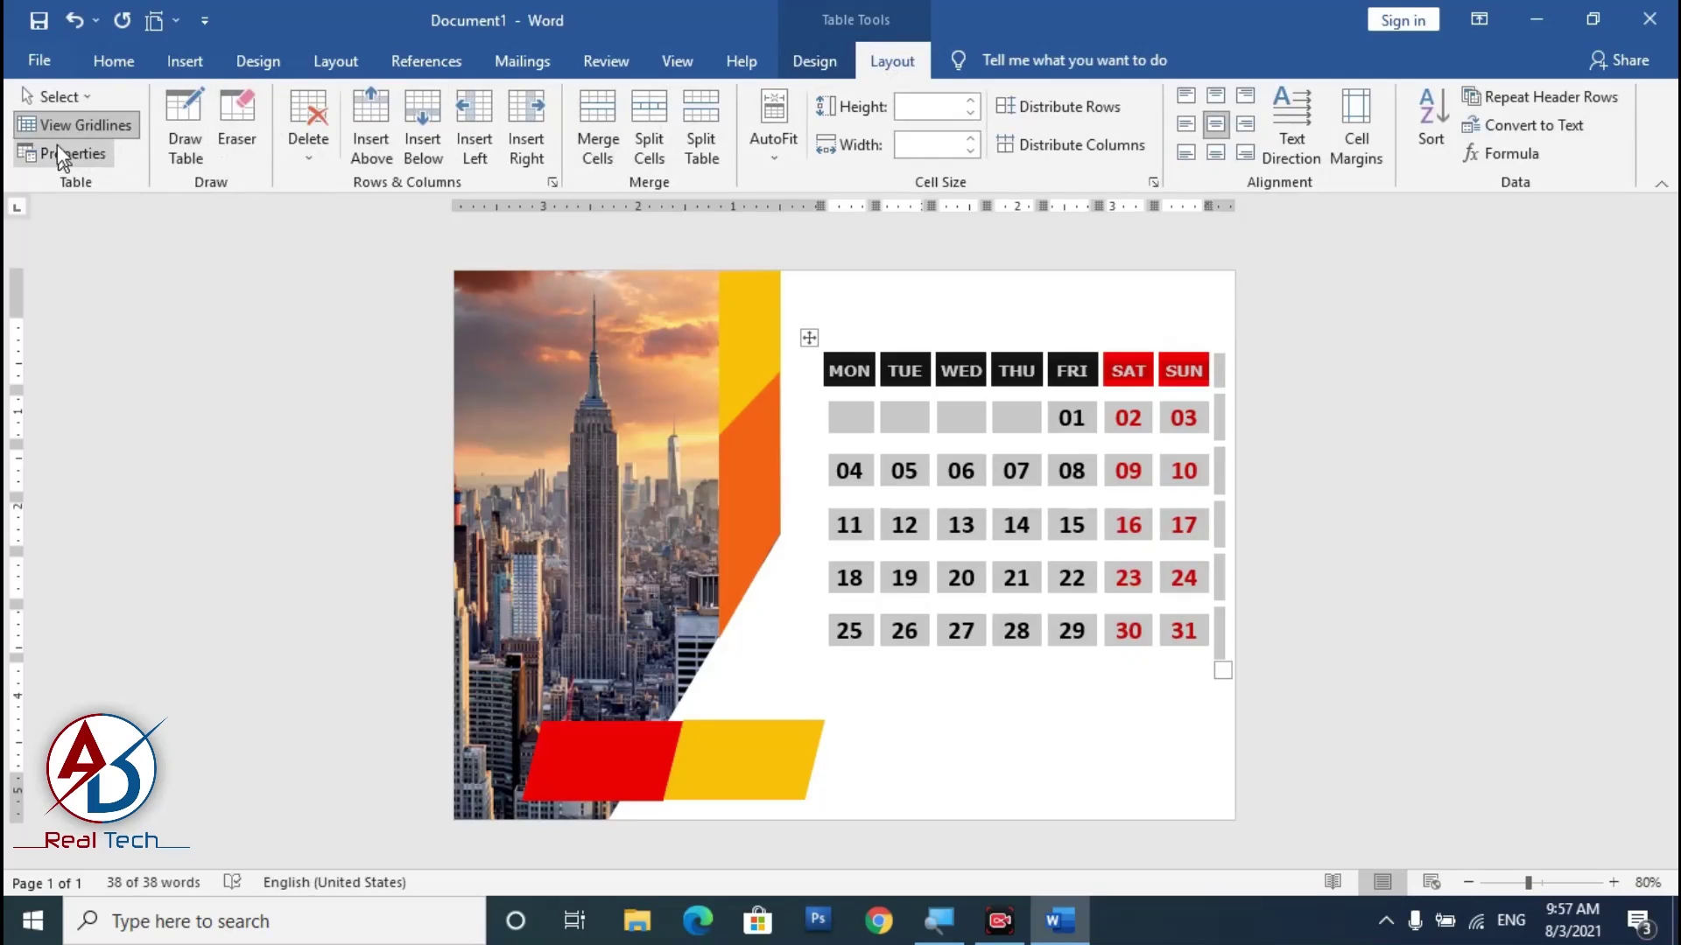
{"action": "left_click", "coordinate": [55, 119]}
{"action": "left_click", "coordinate": [945, 679]}
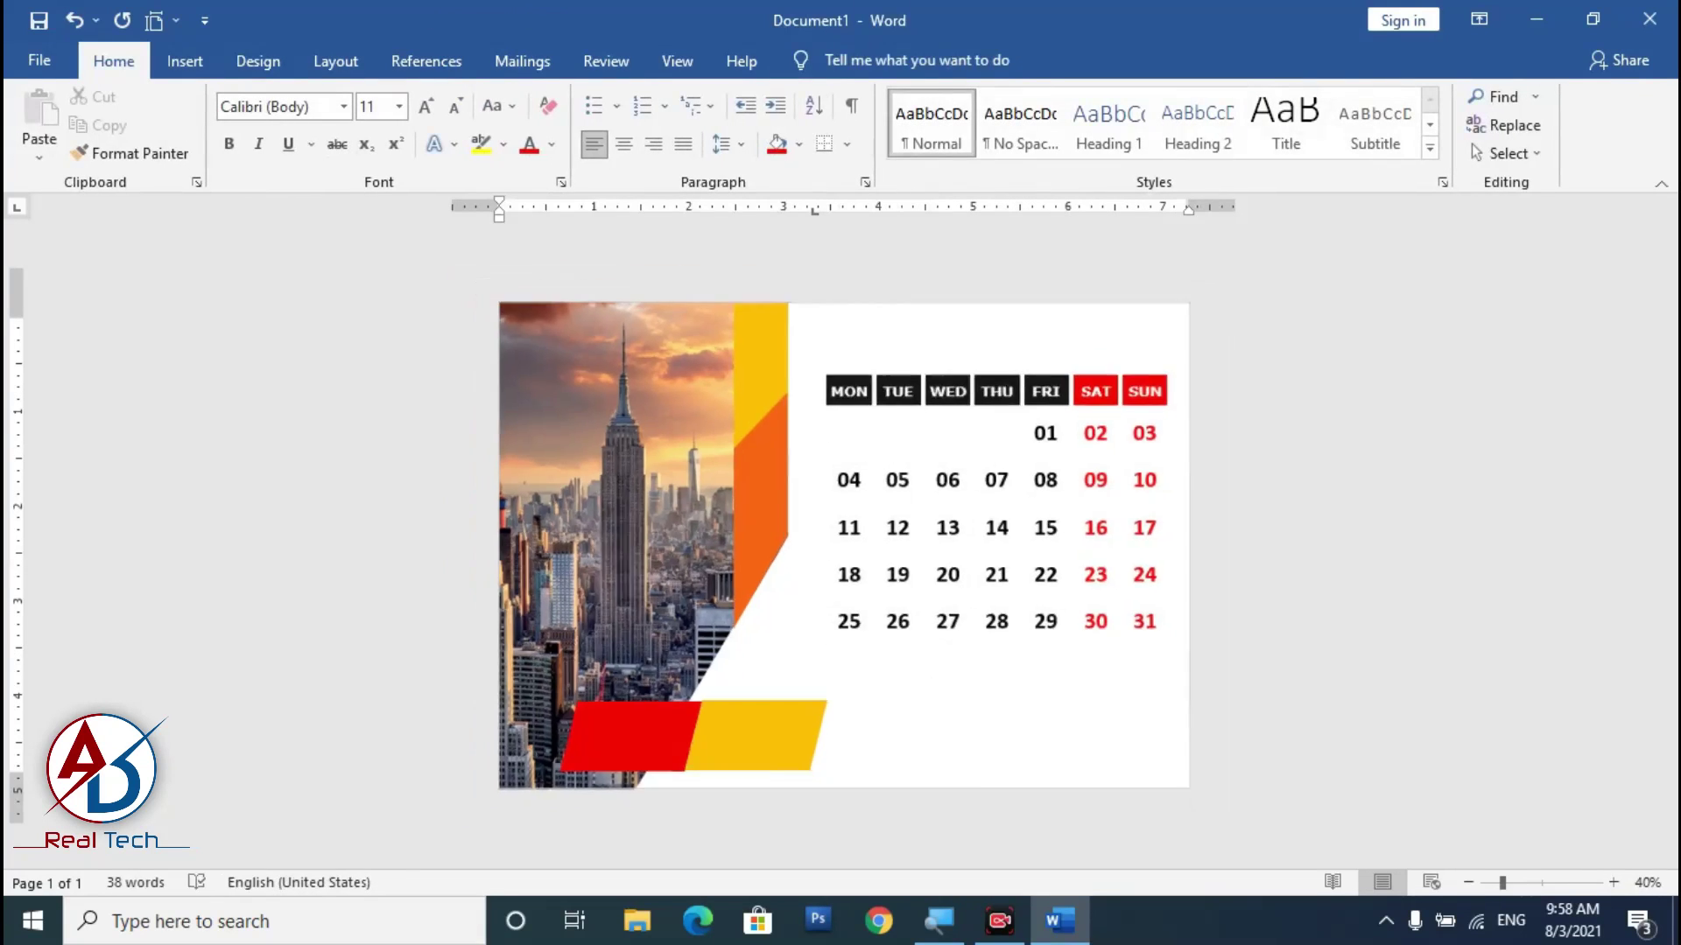
Undo the calendar table's stray move so it stays beside the skyline photo.
{"action": "scroll", "coordinate": [968, 518], "scroll_direction": "up", "scroll_amount": 3}
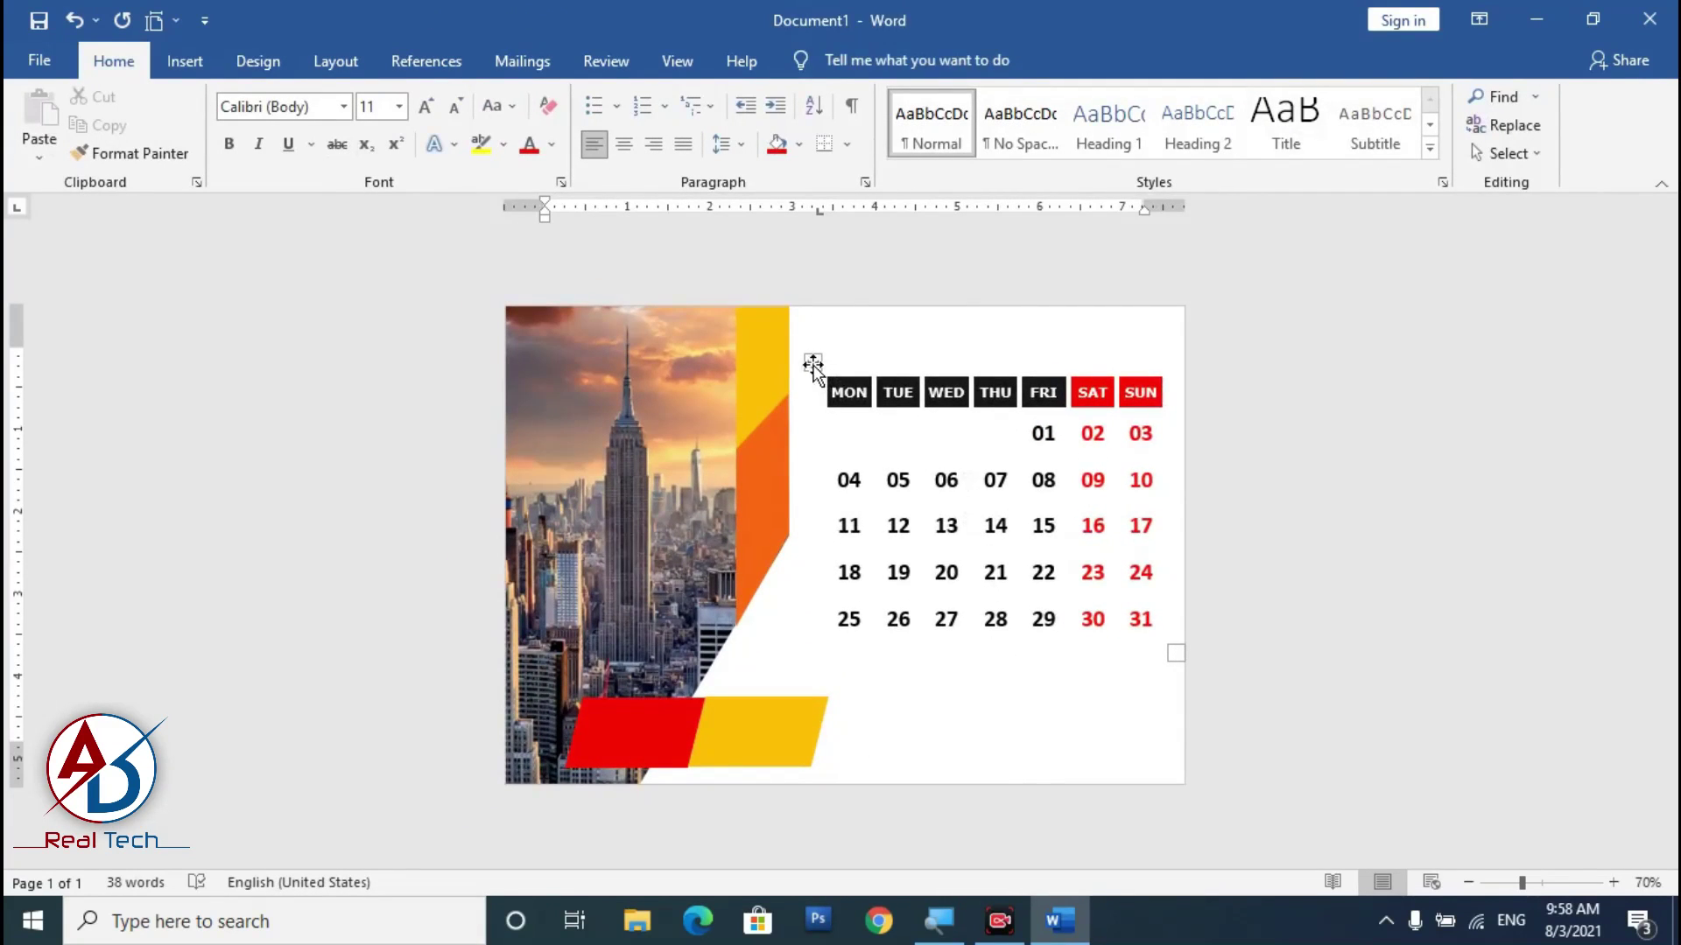
{"action": "left_click_drag", "start_coordinate": [812, 363], "coordinate": [817, 399]}
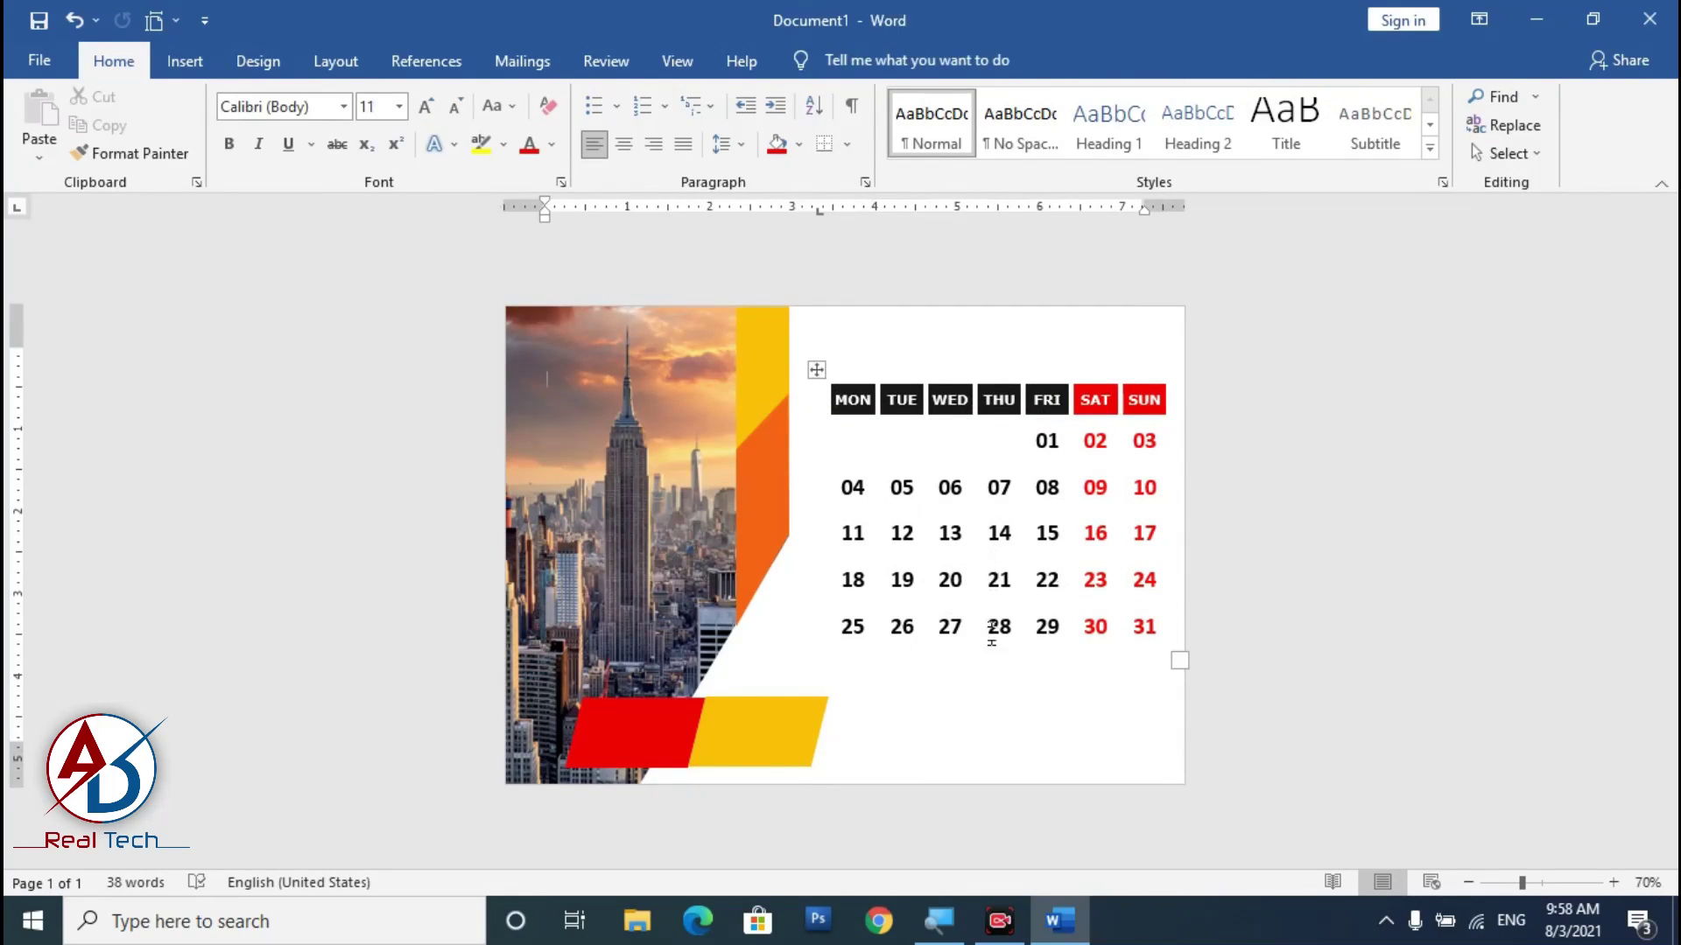
{"action": "scroll", "coordinate": [907, 647], "scroll_direction": "up", "scroll_amount": 1, "text": "ctrl"}
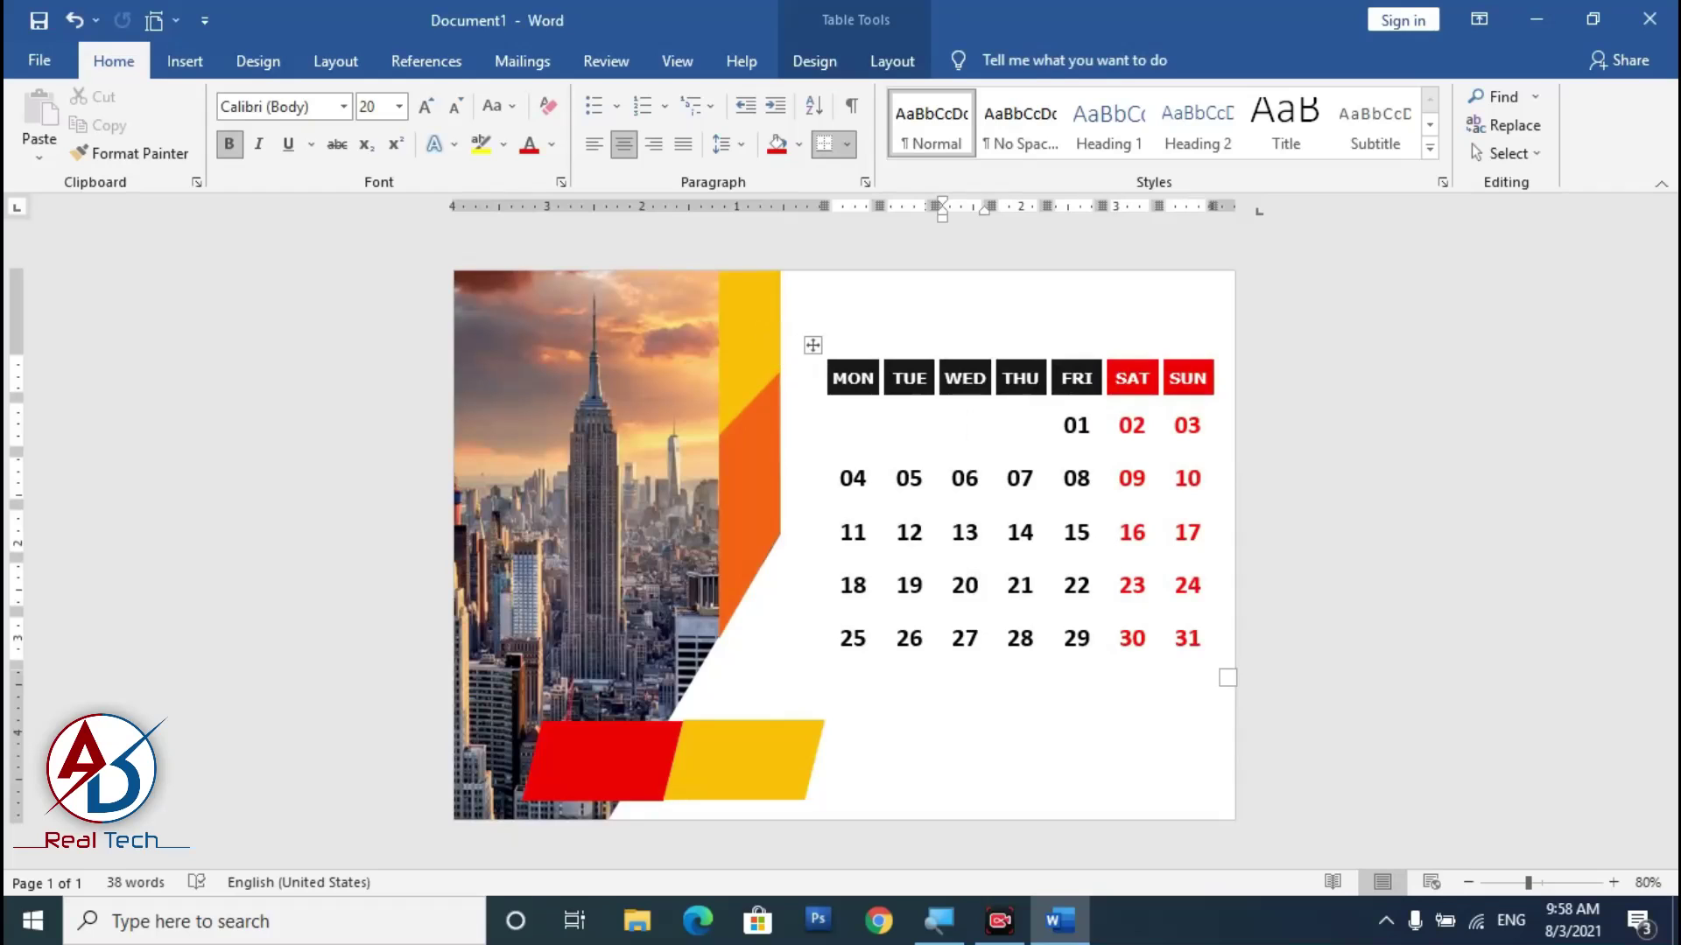
{"action": "left_click_drag", "start_coordinate": [810, 350], "coordinate": [818, 393]}
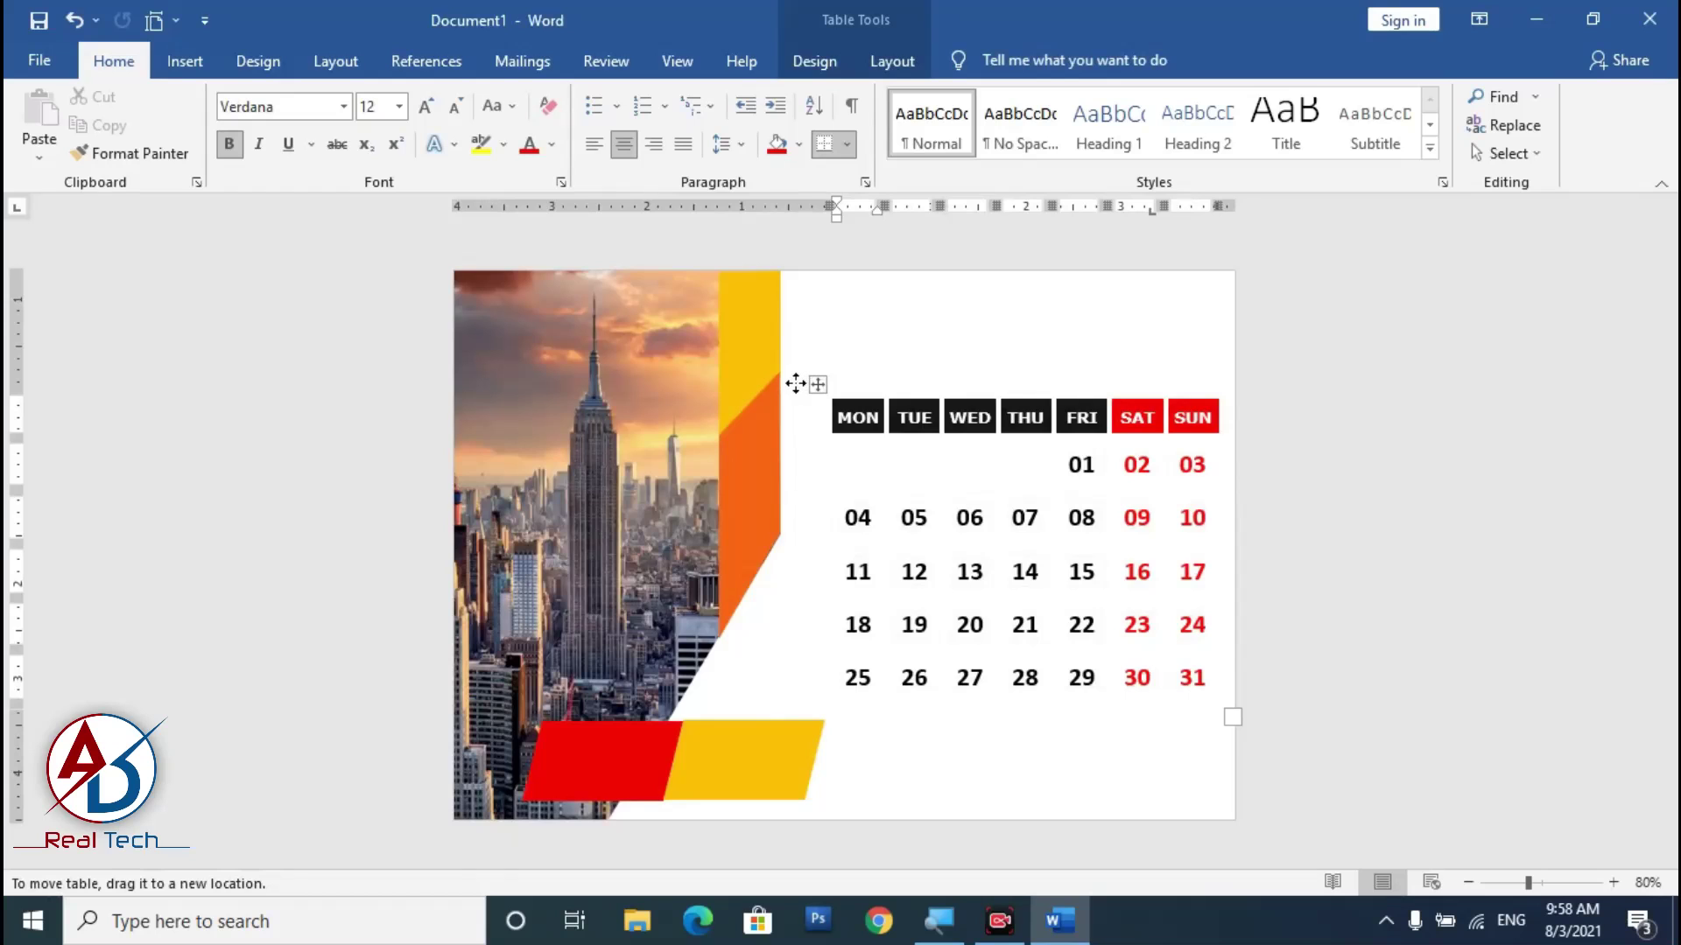
{"action": "left_click_drag", "start_coordinate": [800, 371], "coordinate": [764, 343]}
{"action": "key", "text": "ctrl+z"}
{"action": "key", "text": "ctrl+z"}
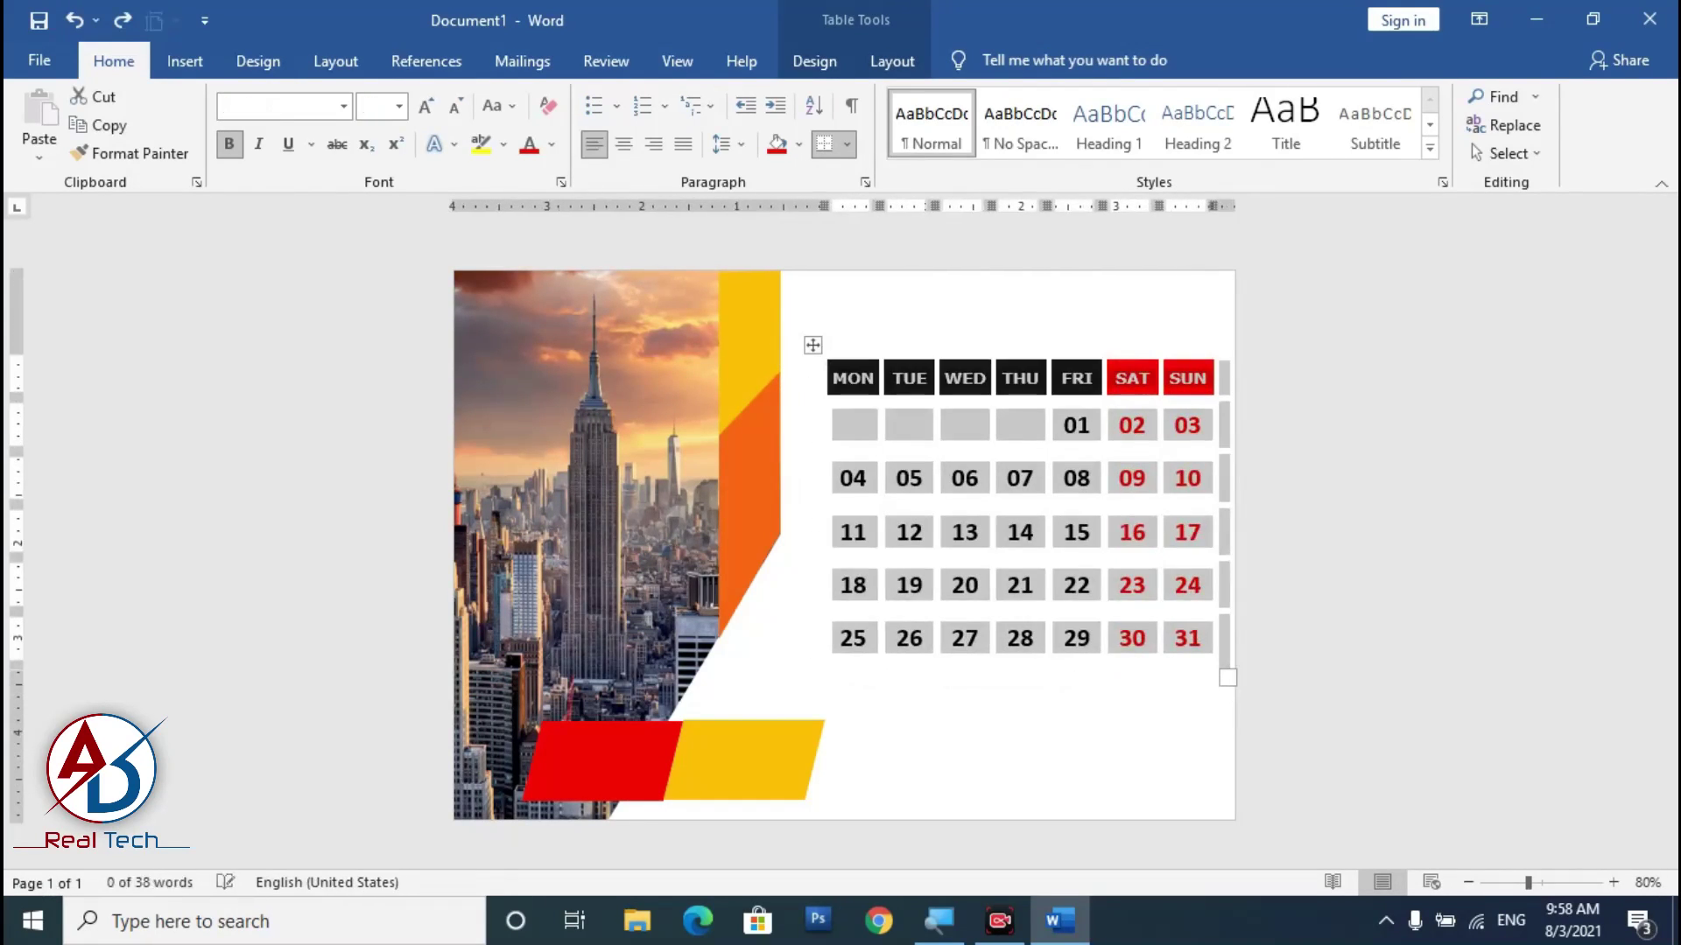
{"action": "left_click", "coordinate": [1052, 483]}
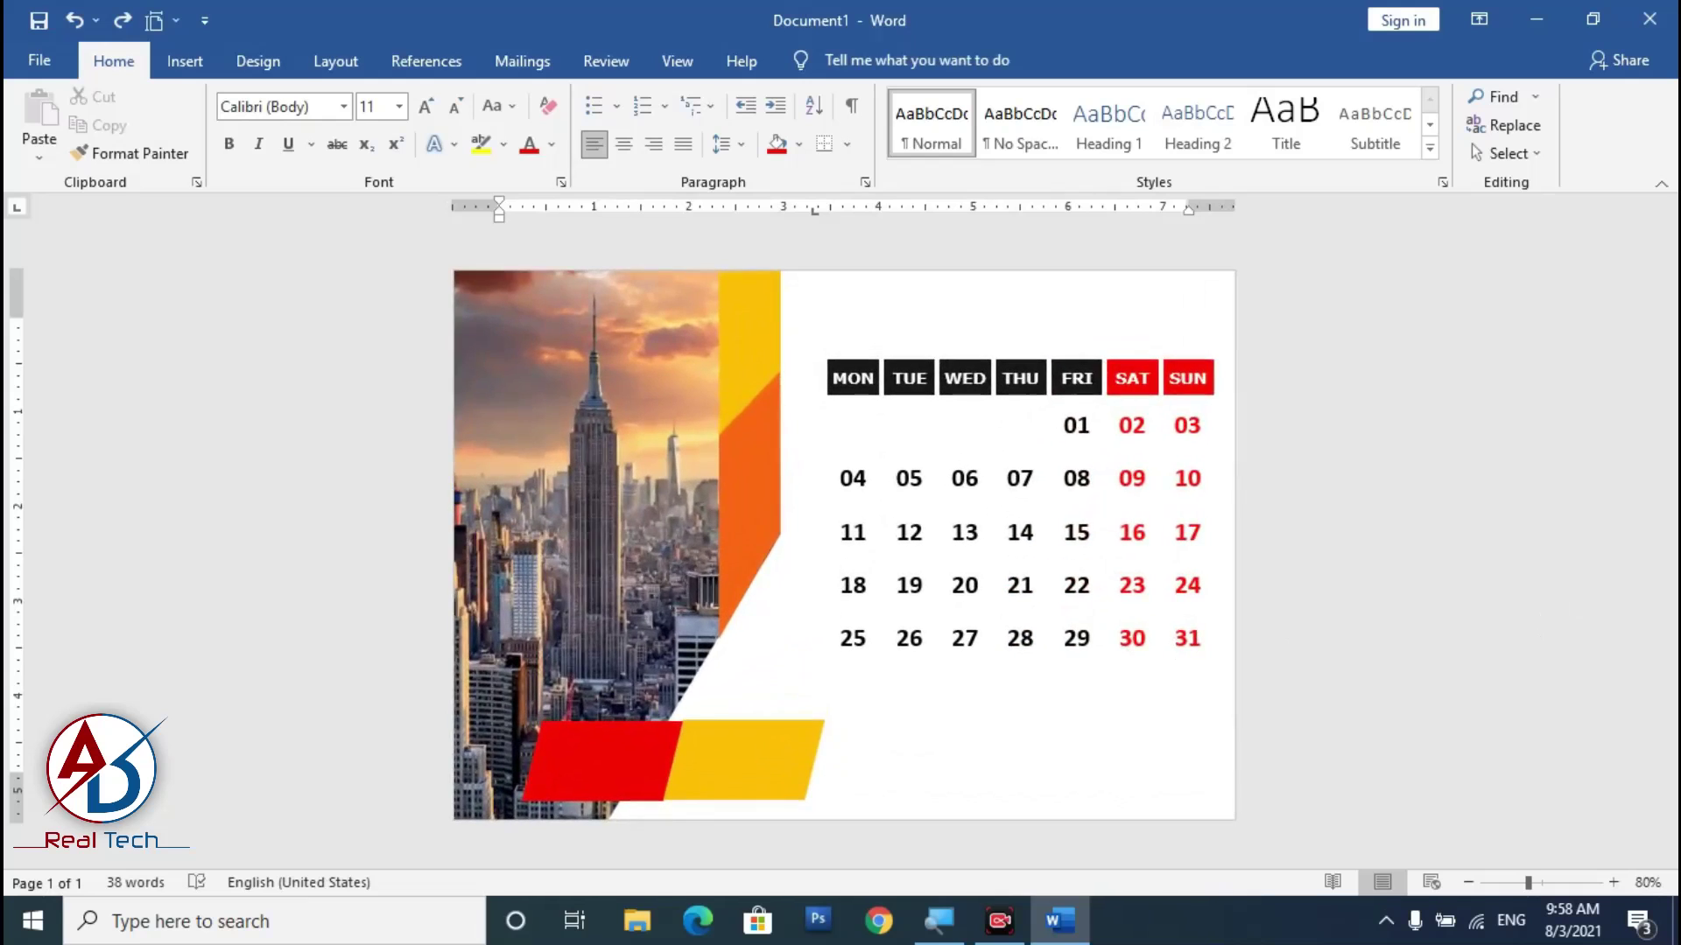
Insert a first-style WordArt box above the weekday header and clear its formatting.
{"action": "left_click", "coordinate": [178, 58]}
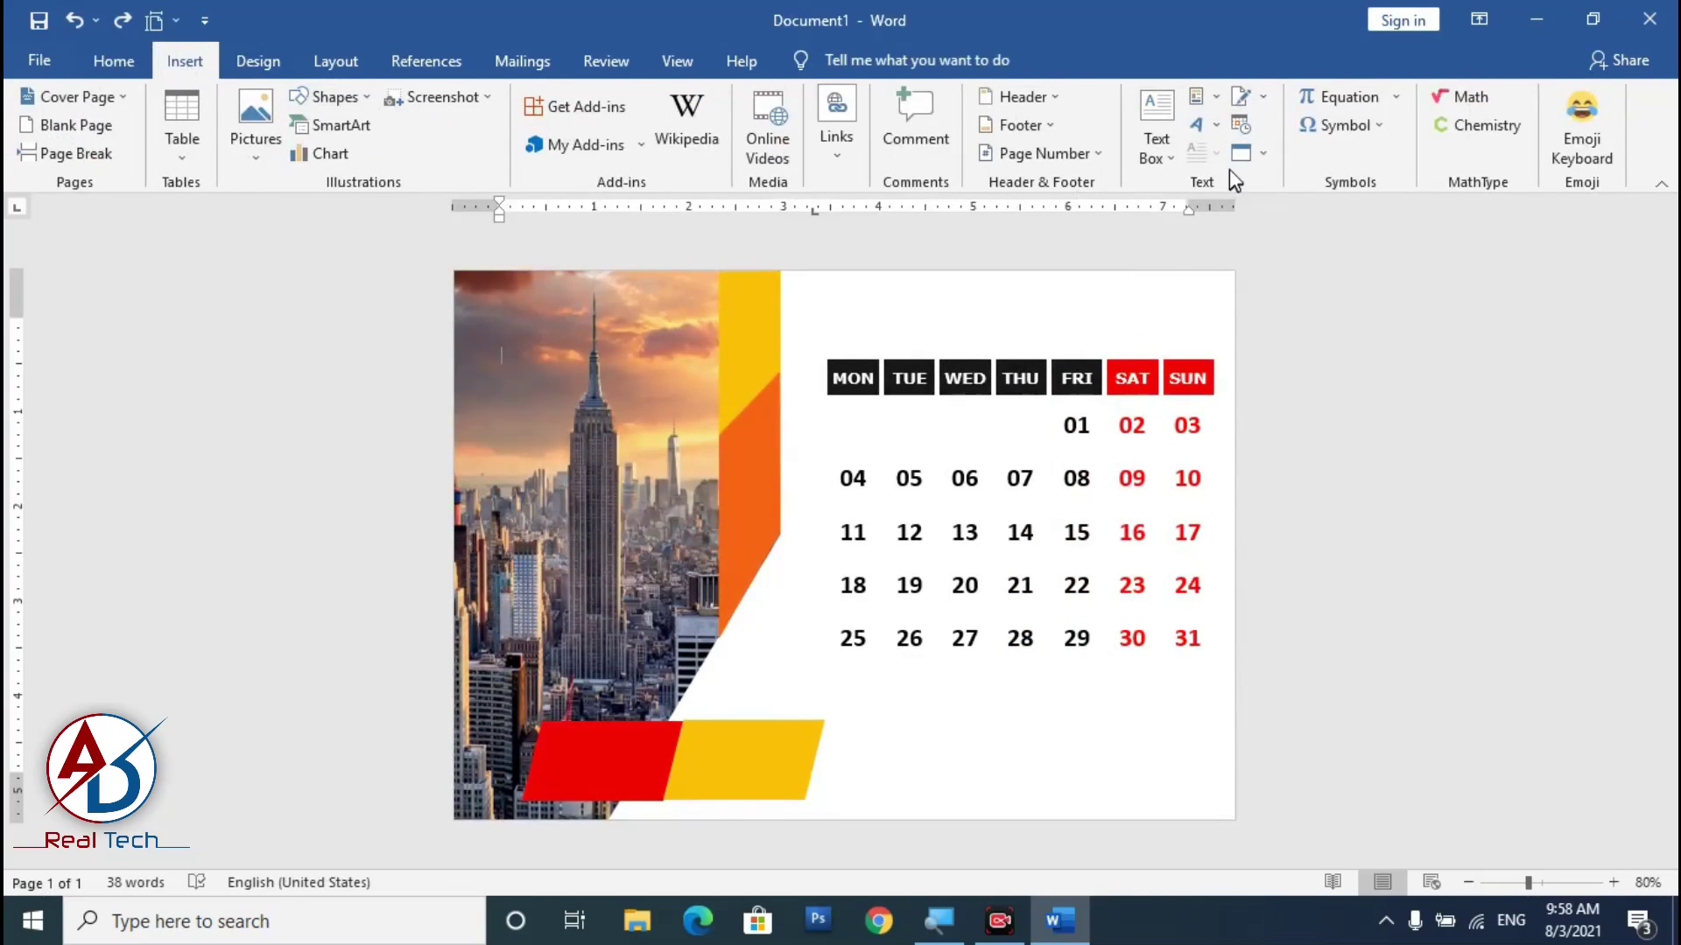
{"action": "left_click", "coordinate": [1196, 127]}
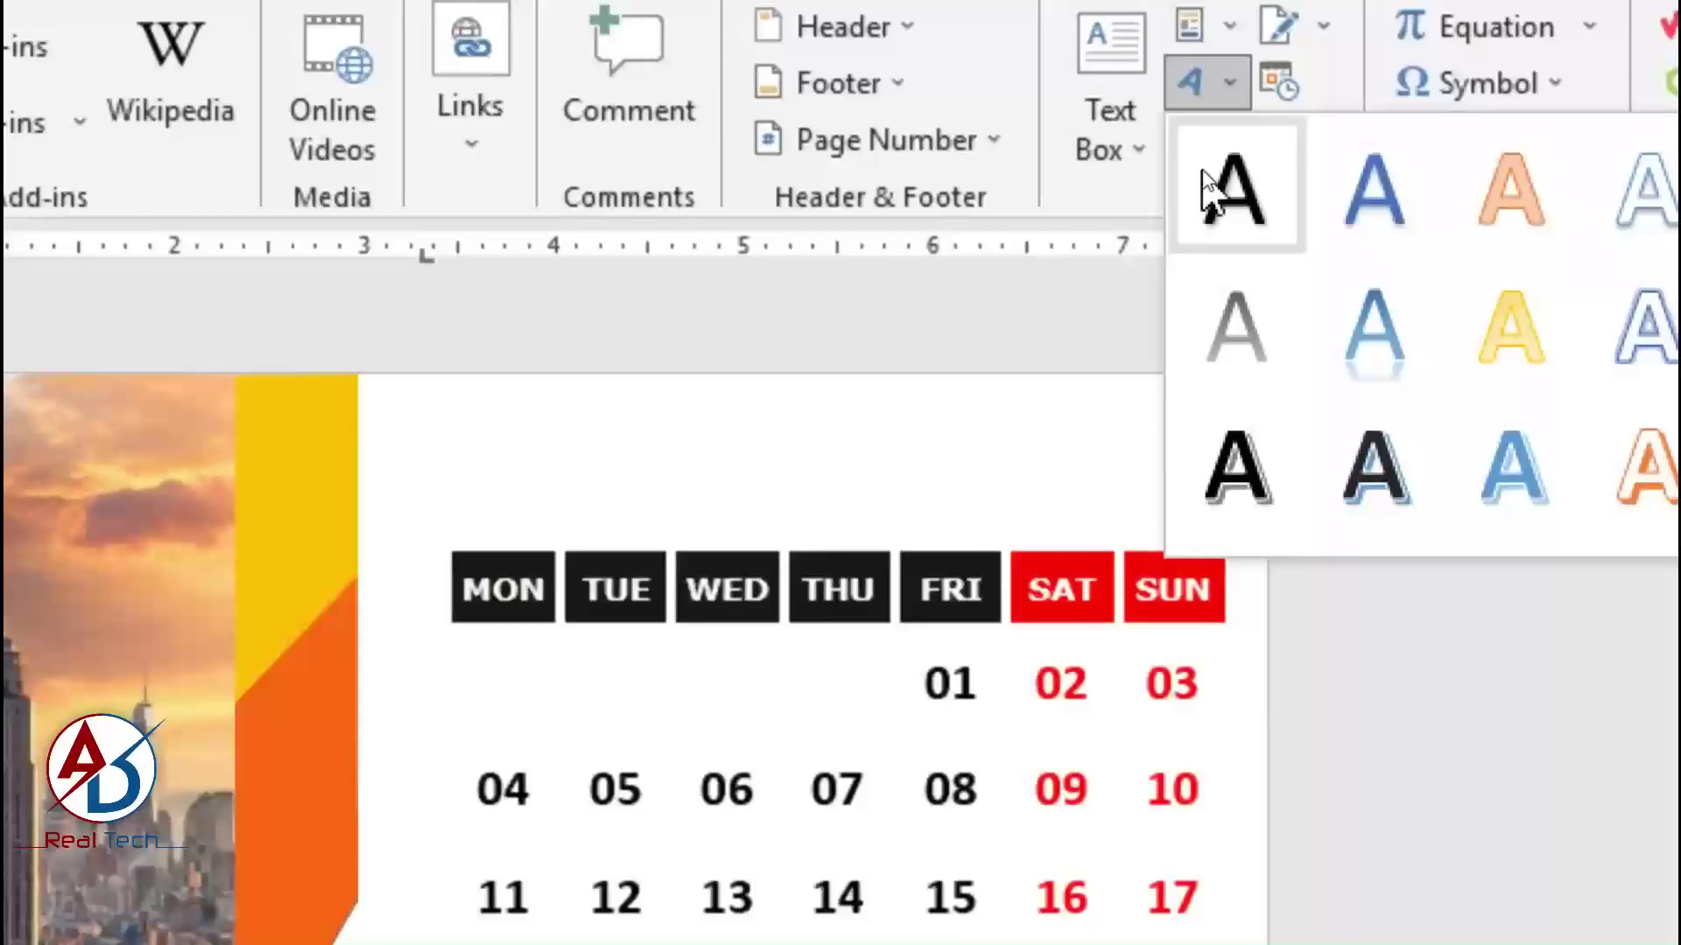
{"action": "left_click", "coordinate": [1219, 179]}
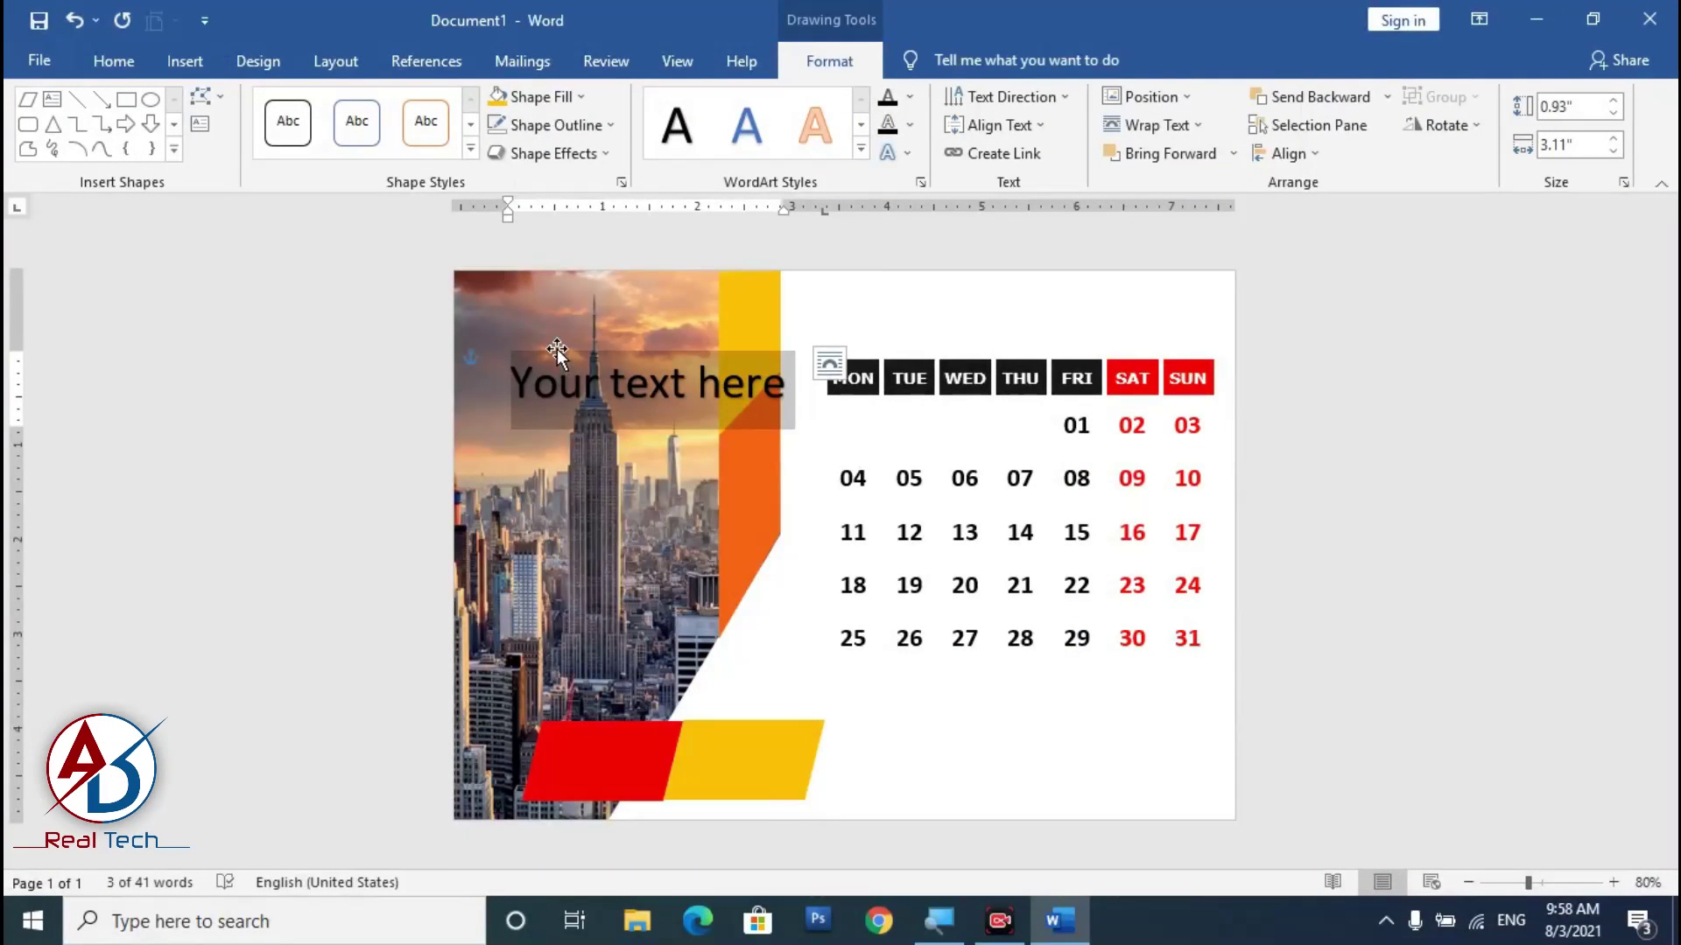
{"action": "left_click_drag", "start_coordinate": [557, 350], "coordinate": [880, 287]}
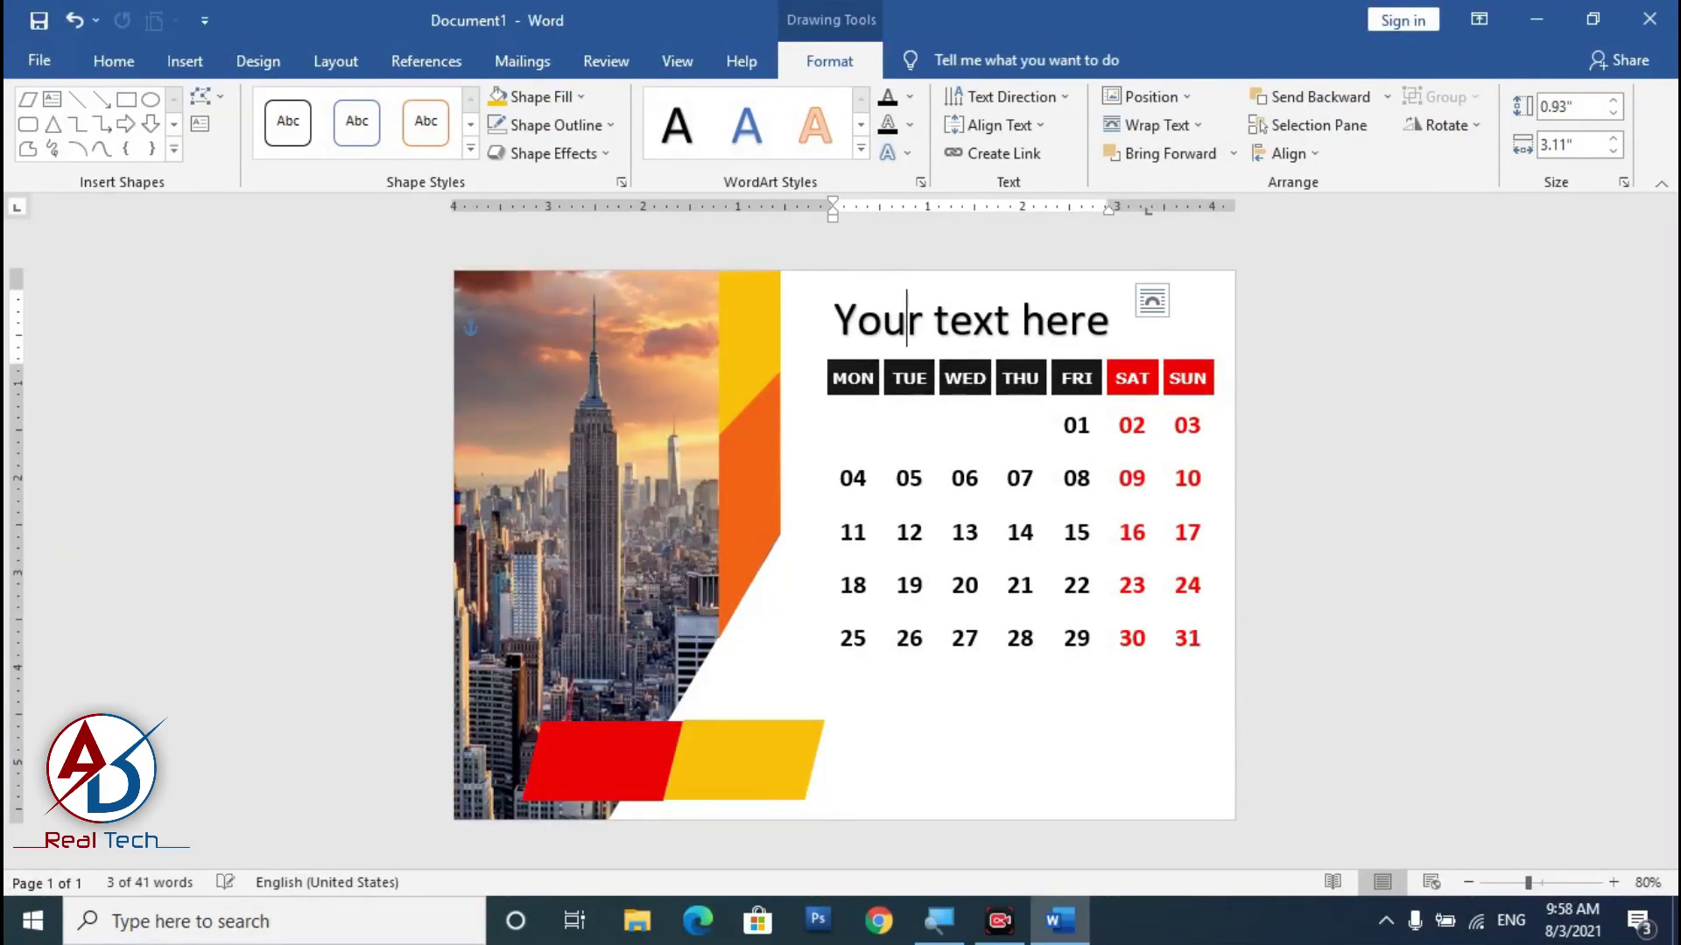
{"action": "triple_click", "coordinate": [907, 320]}
{"action": "left_click", "coordinate": [112, 59]}
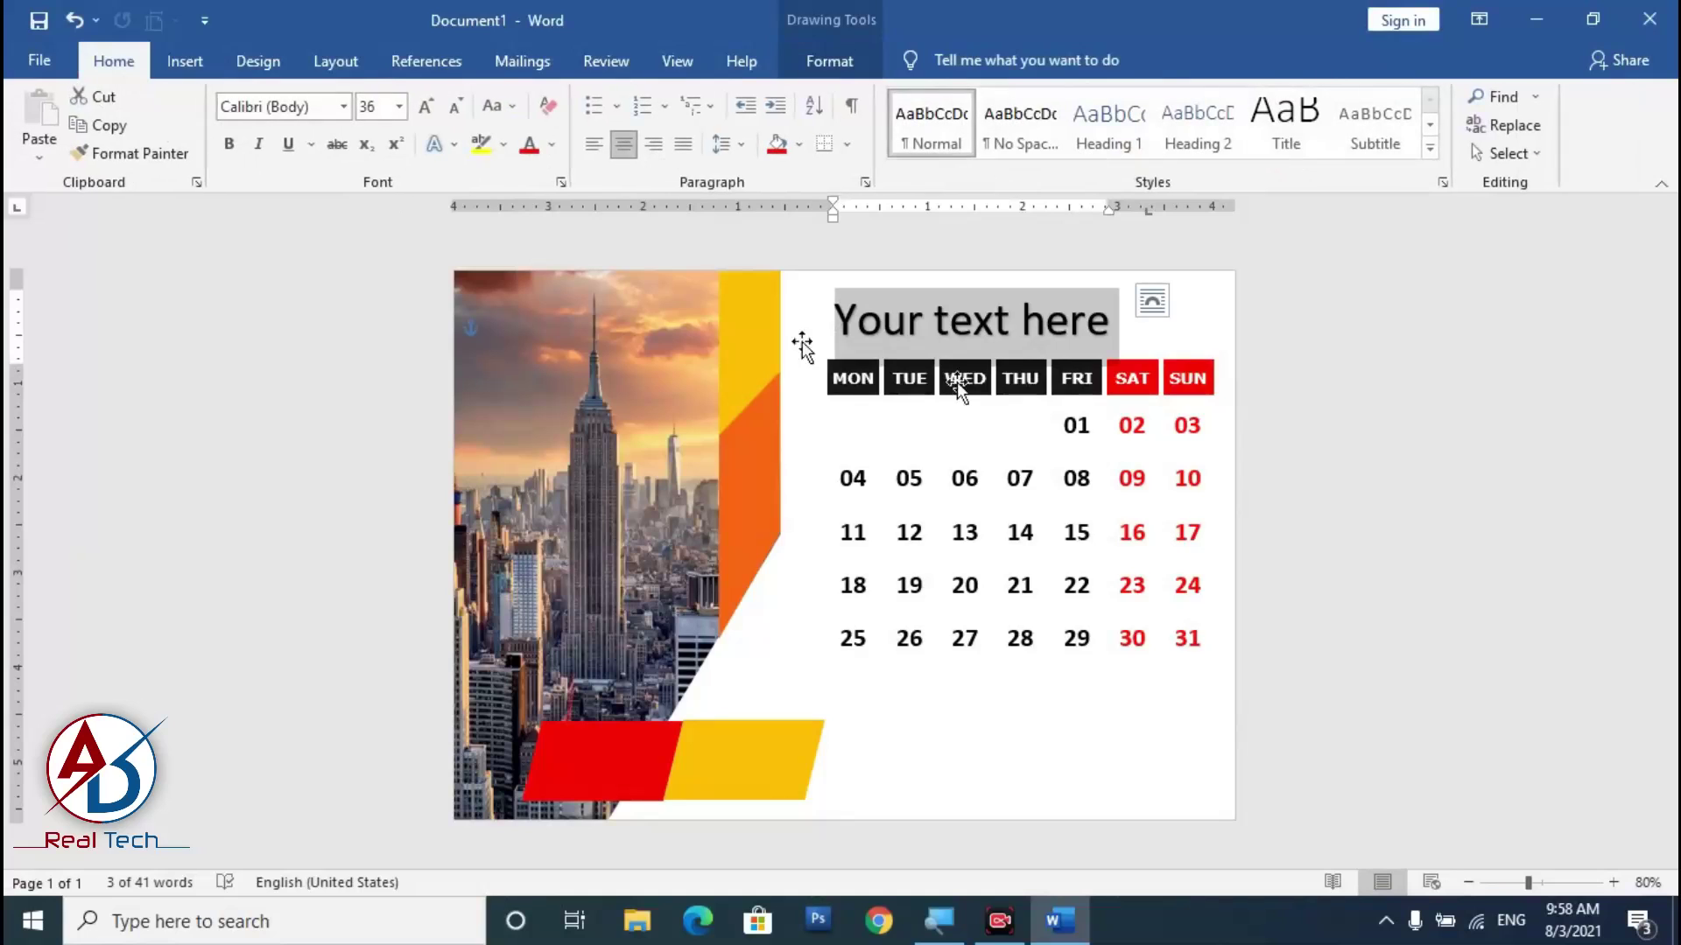
{"action": "left_click", "coordinate": [549, 106]}
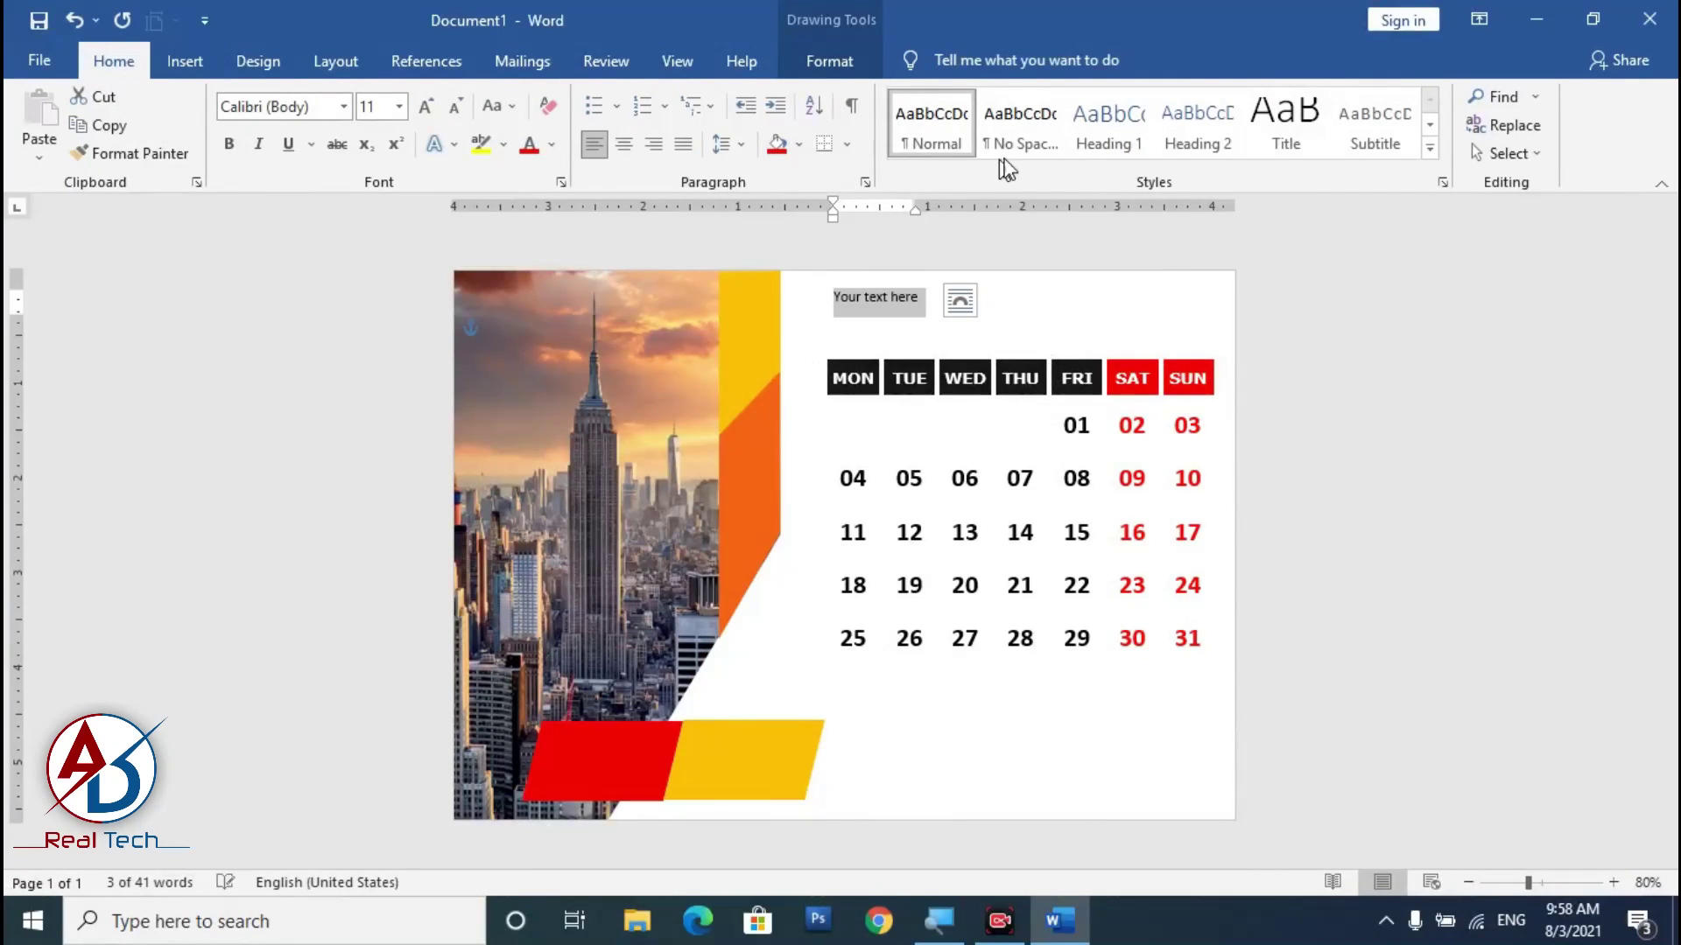
Enlarge the placeholder to 24 pt and type the title 'JANUARY 2021'.
{"action": "left_click", "coordinate": [426, 106]}
{"action": "left_click", "coordinate": [426, 106]}
{"action": "left_click", "coordinate": [426, 106]}
{"action": "left_click", "coordinate": [426, 106]}
{"action": "left_click", "coordinate": [427, 106]}
{"action": "left_click", "coordinate": [426, 106]}
{"action": "left_click", "coordinate": [426, 106]}
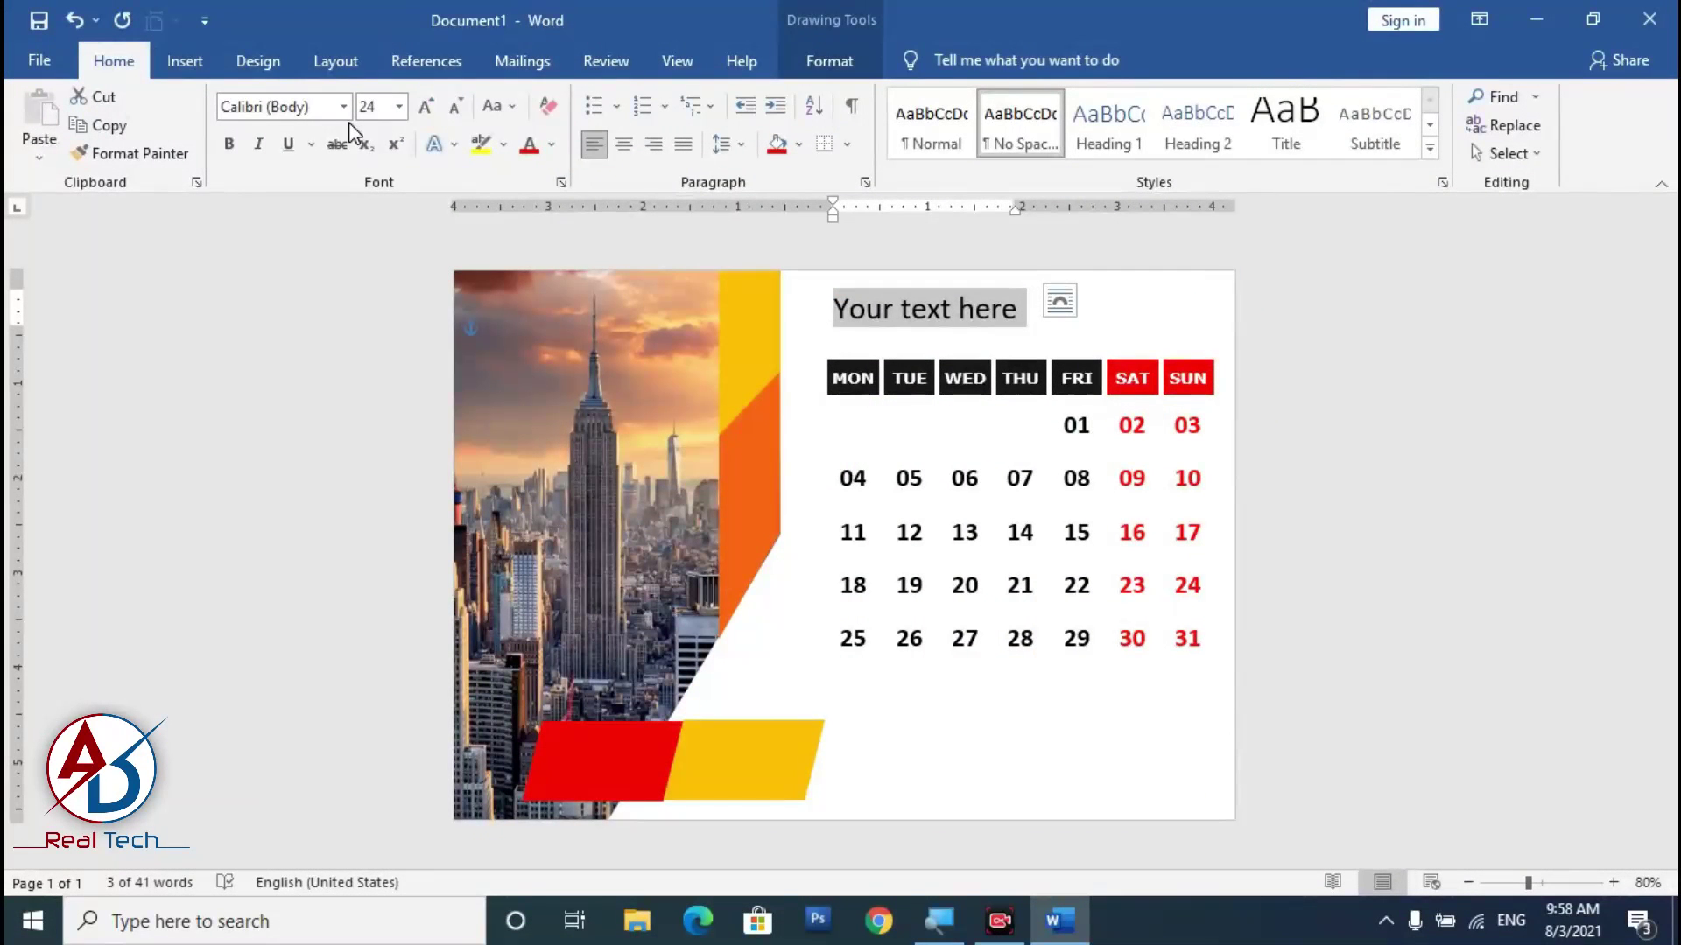
{"action": "type", "text": "JAN"}
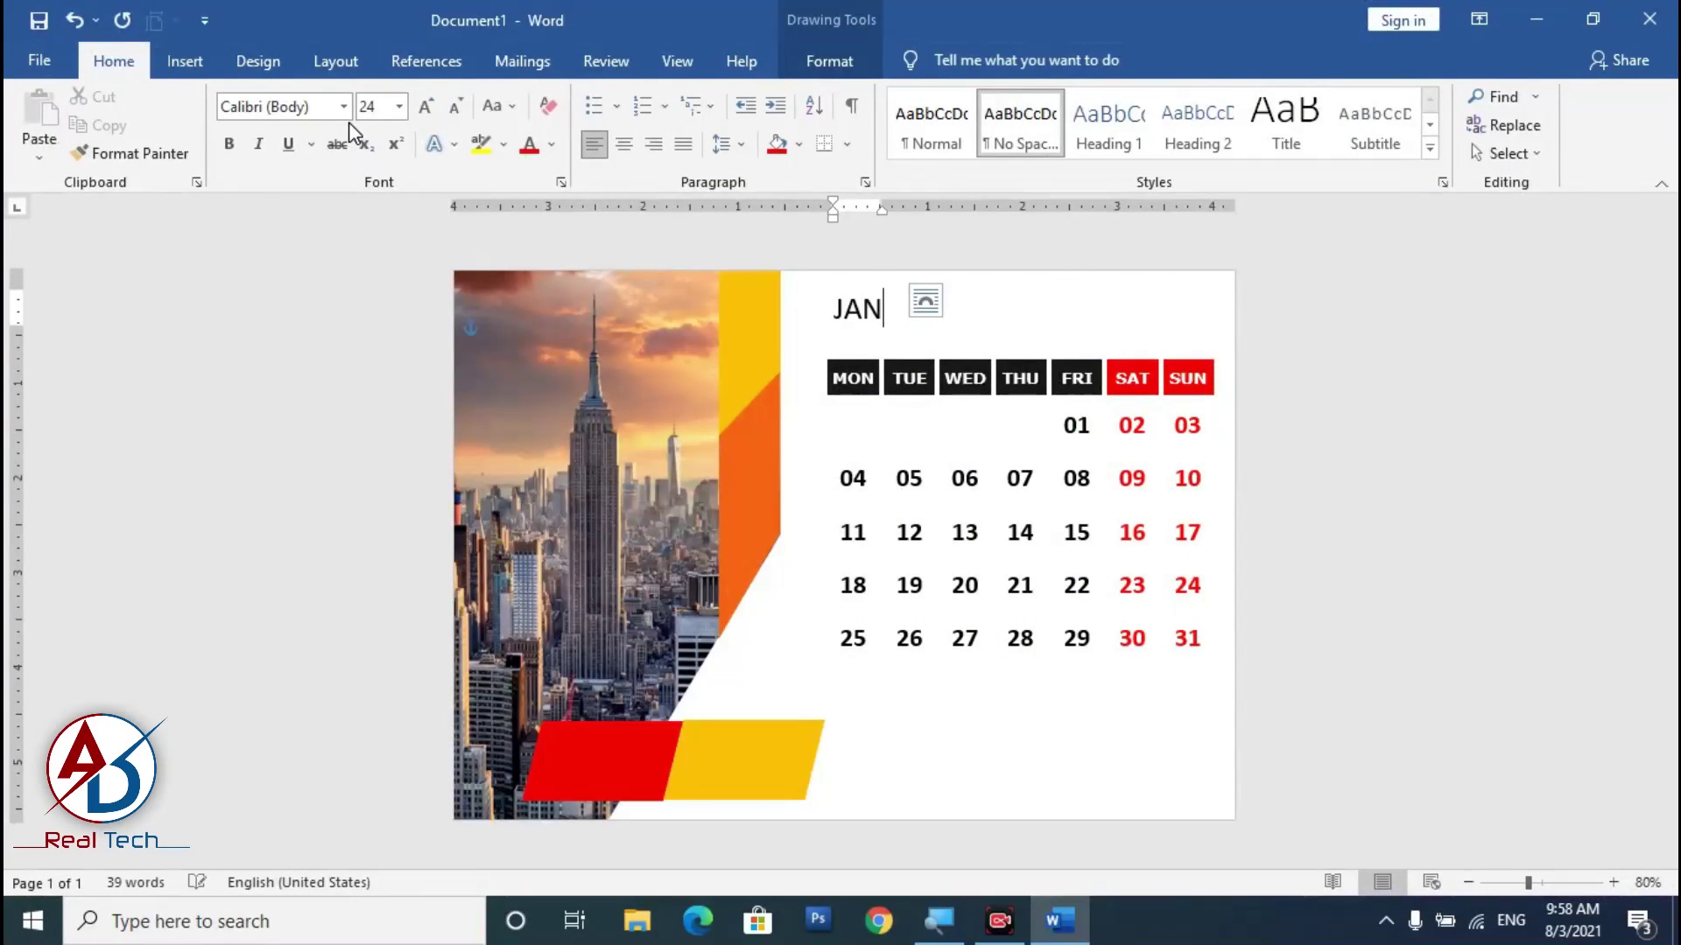
{"action": "type", "text": "U"}
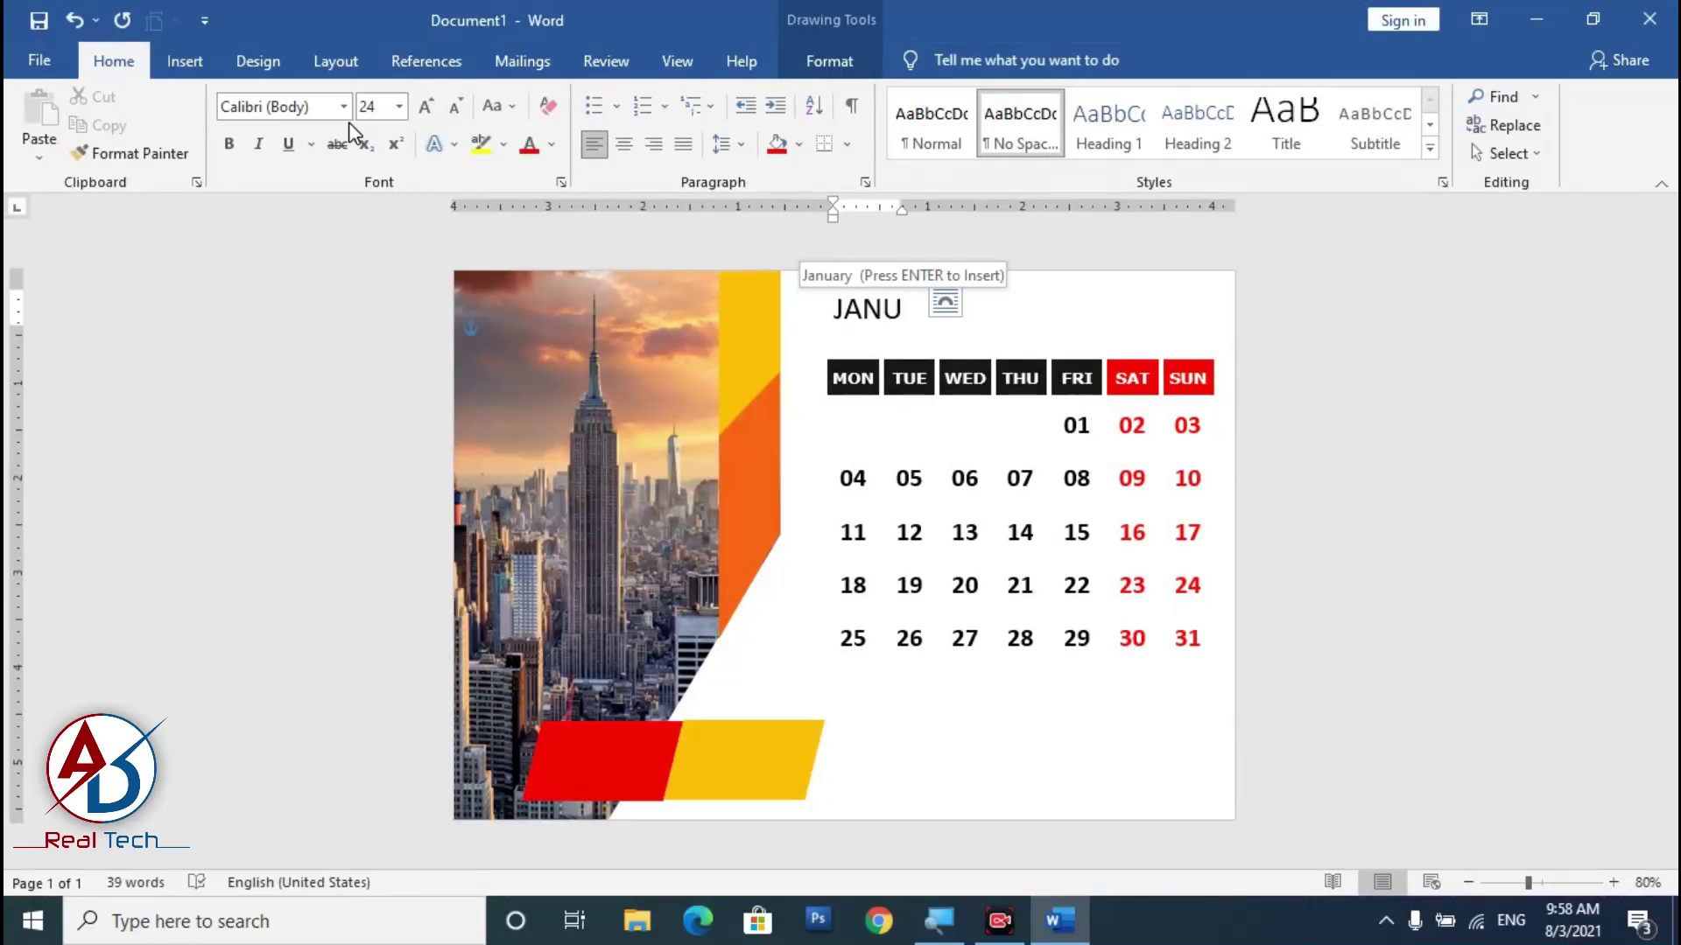
{"action": "type", "text": "ARUY"}
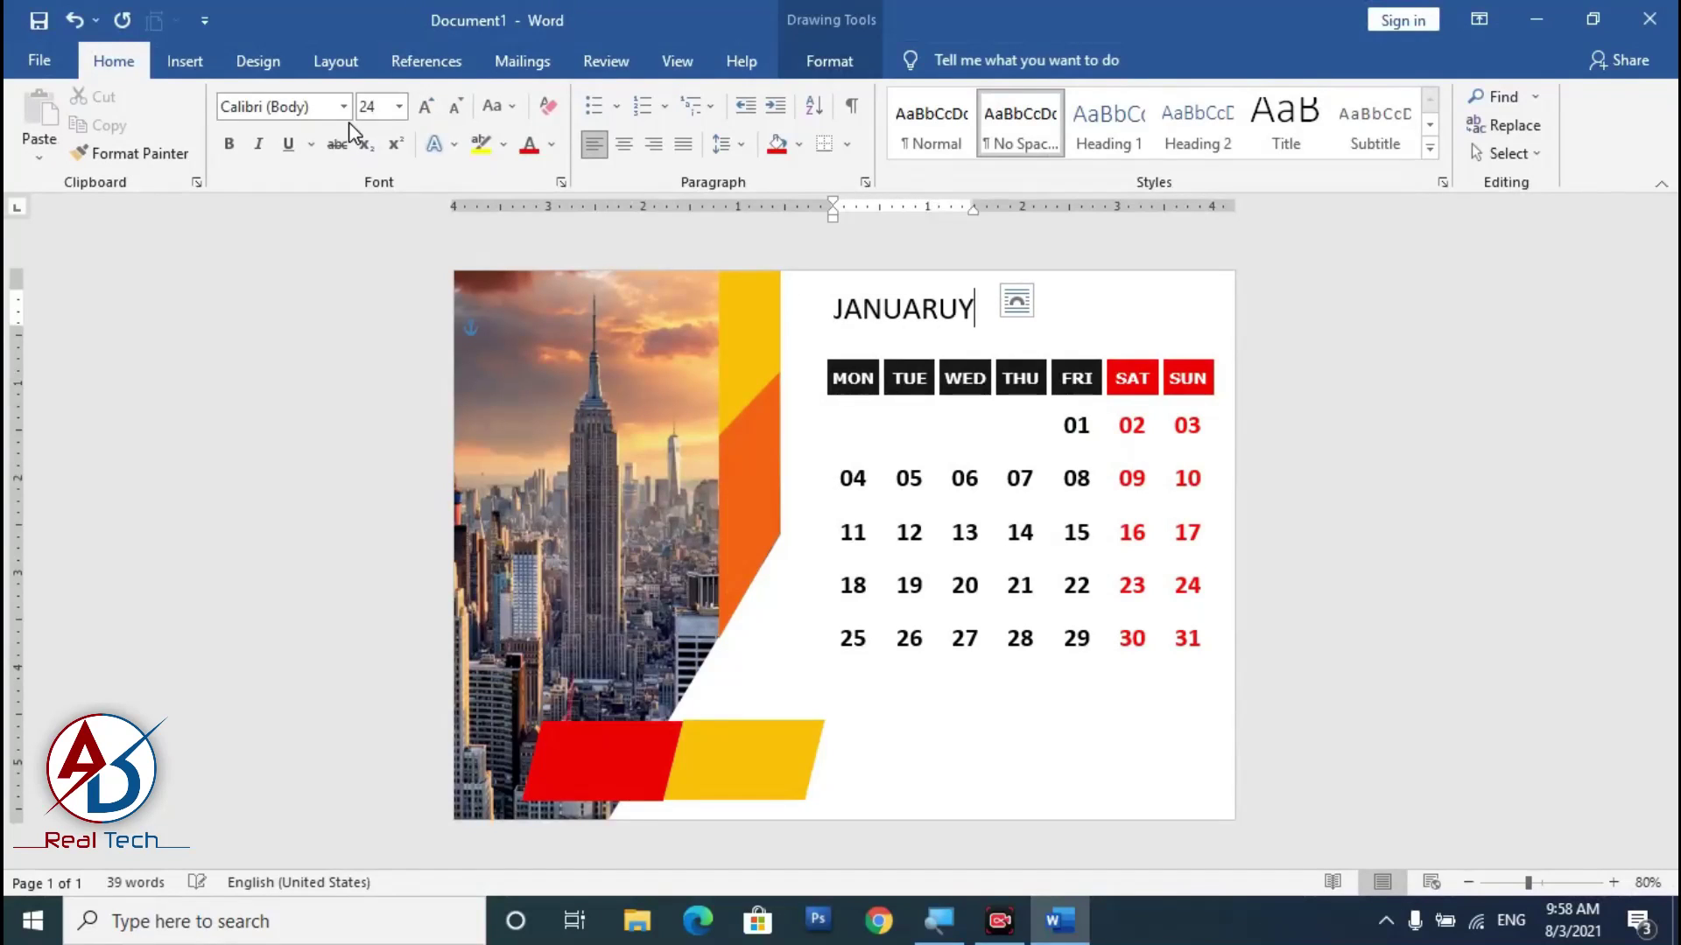
{"action": "key", "text": "BackSpace"}
{"action": "key", "text": "BackSpace"}
{"action": "type", "text": "Y 2021"}
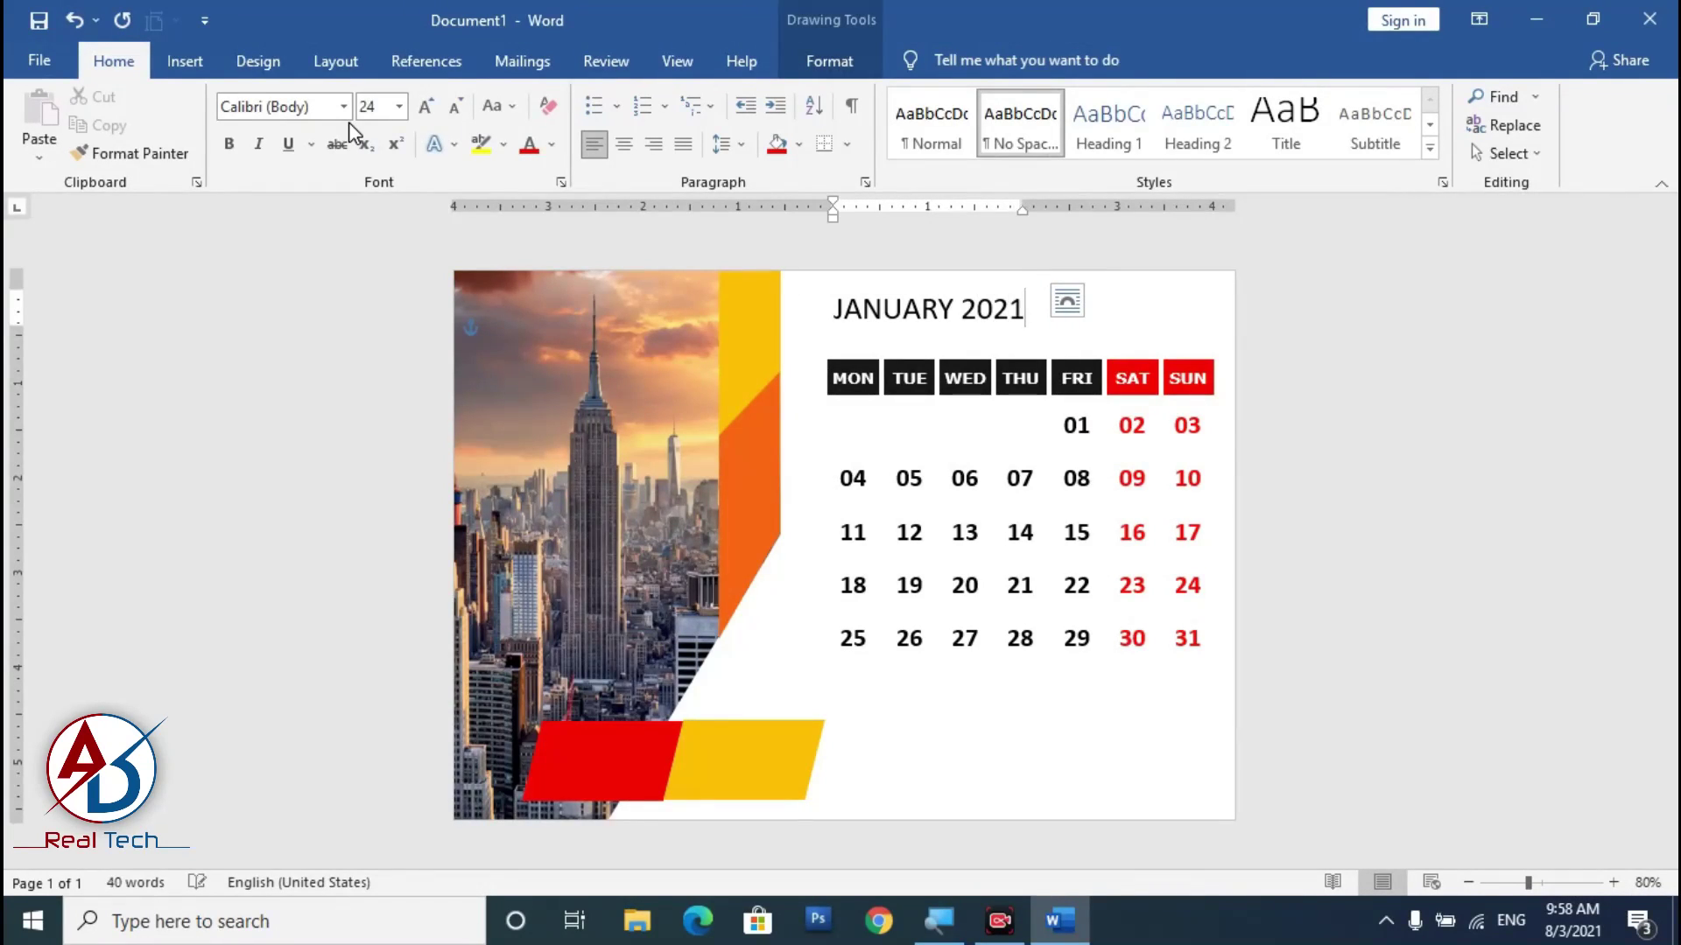
Make the title bold Verdana at 26 pt and centre it above the weekdays.
{"action": "key", "text": "ctrl+a"}
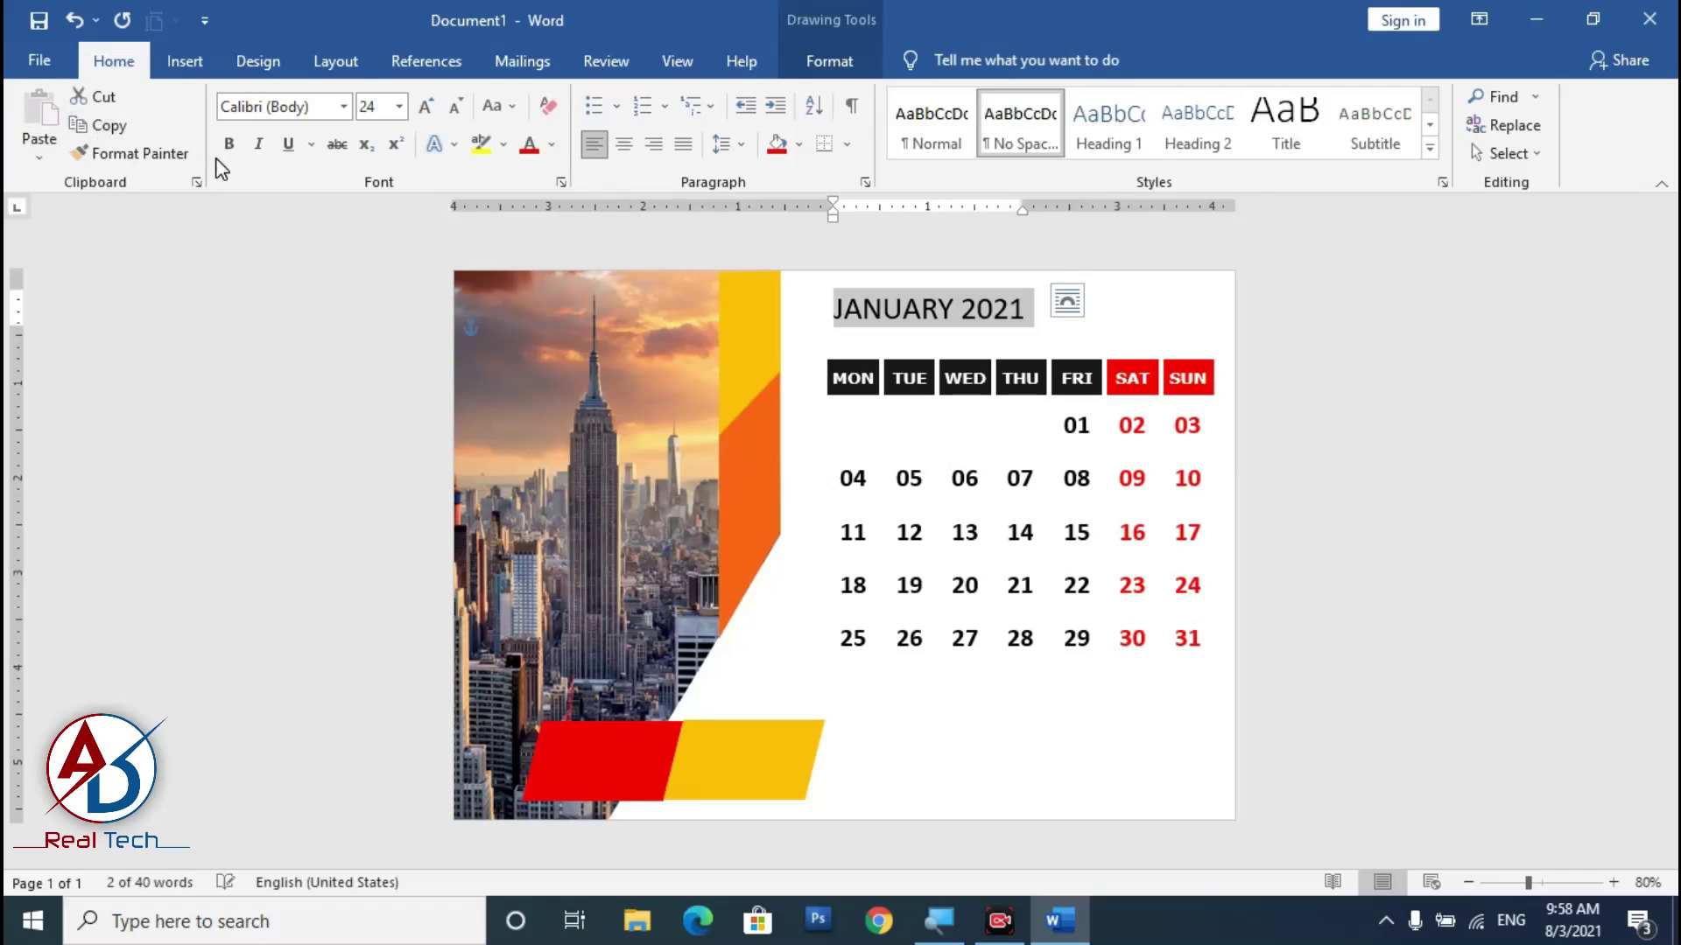
{"action": "left_click", "coordinate": [424, 112]}
{"action": "left_click", "coordinate": [425, 112]}
{"action": "left_click", "coordinate": [425, 112]}
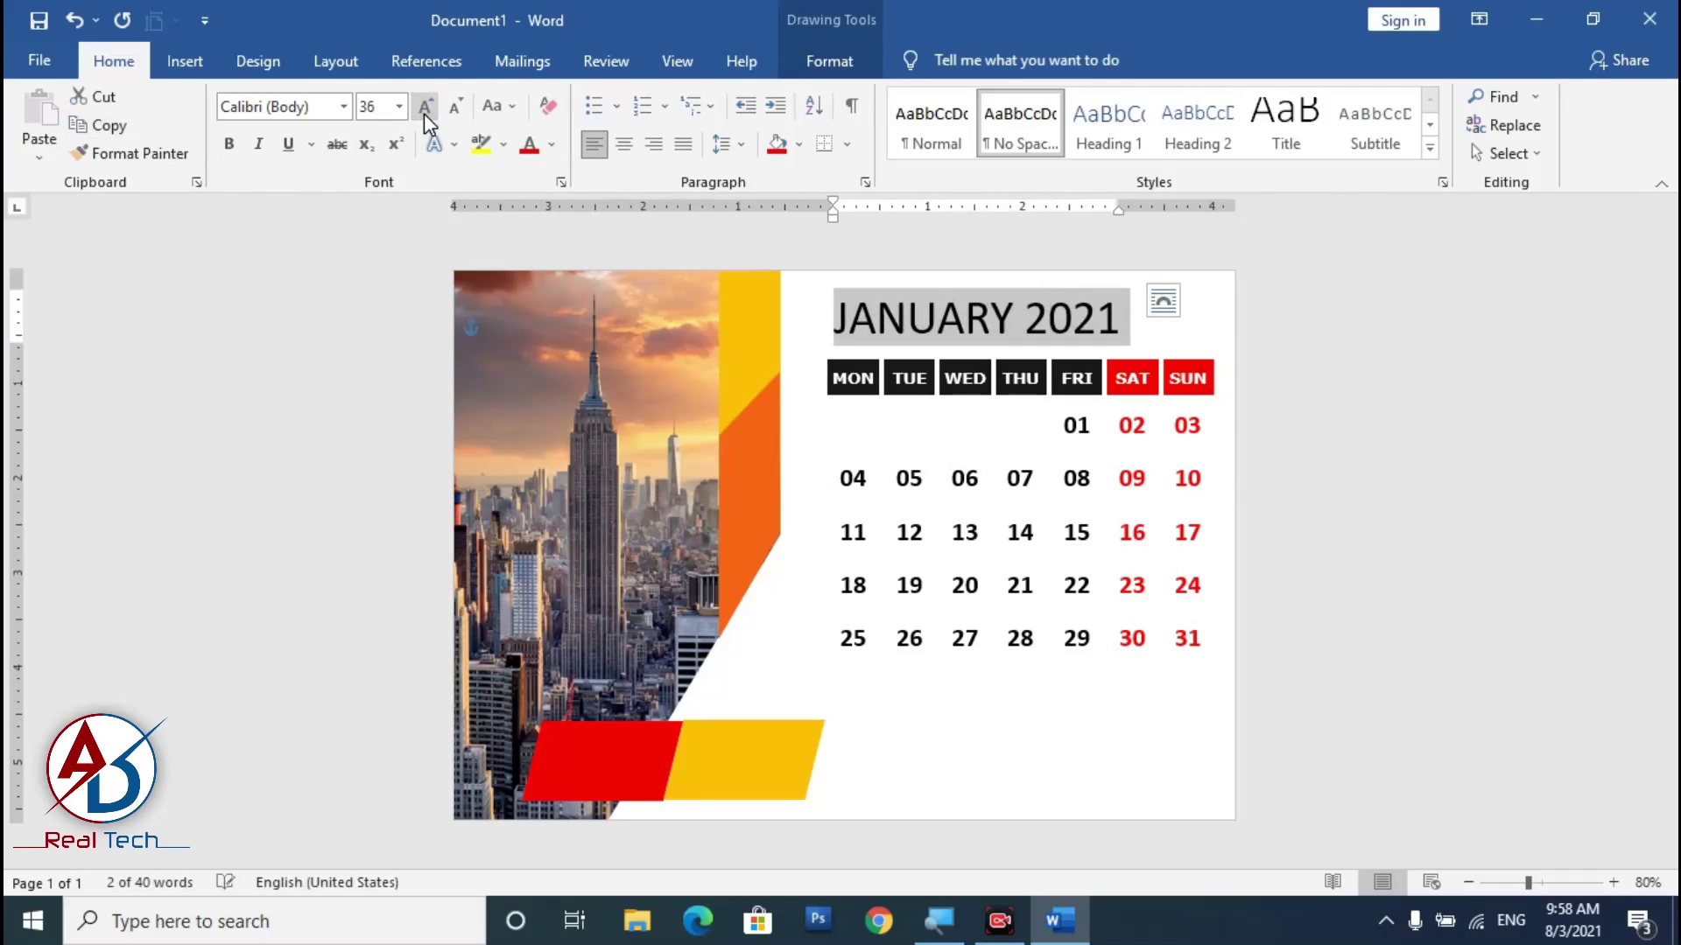
{"action": "left_click", "coordinate": [228, 144]}
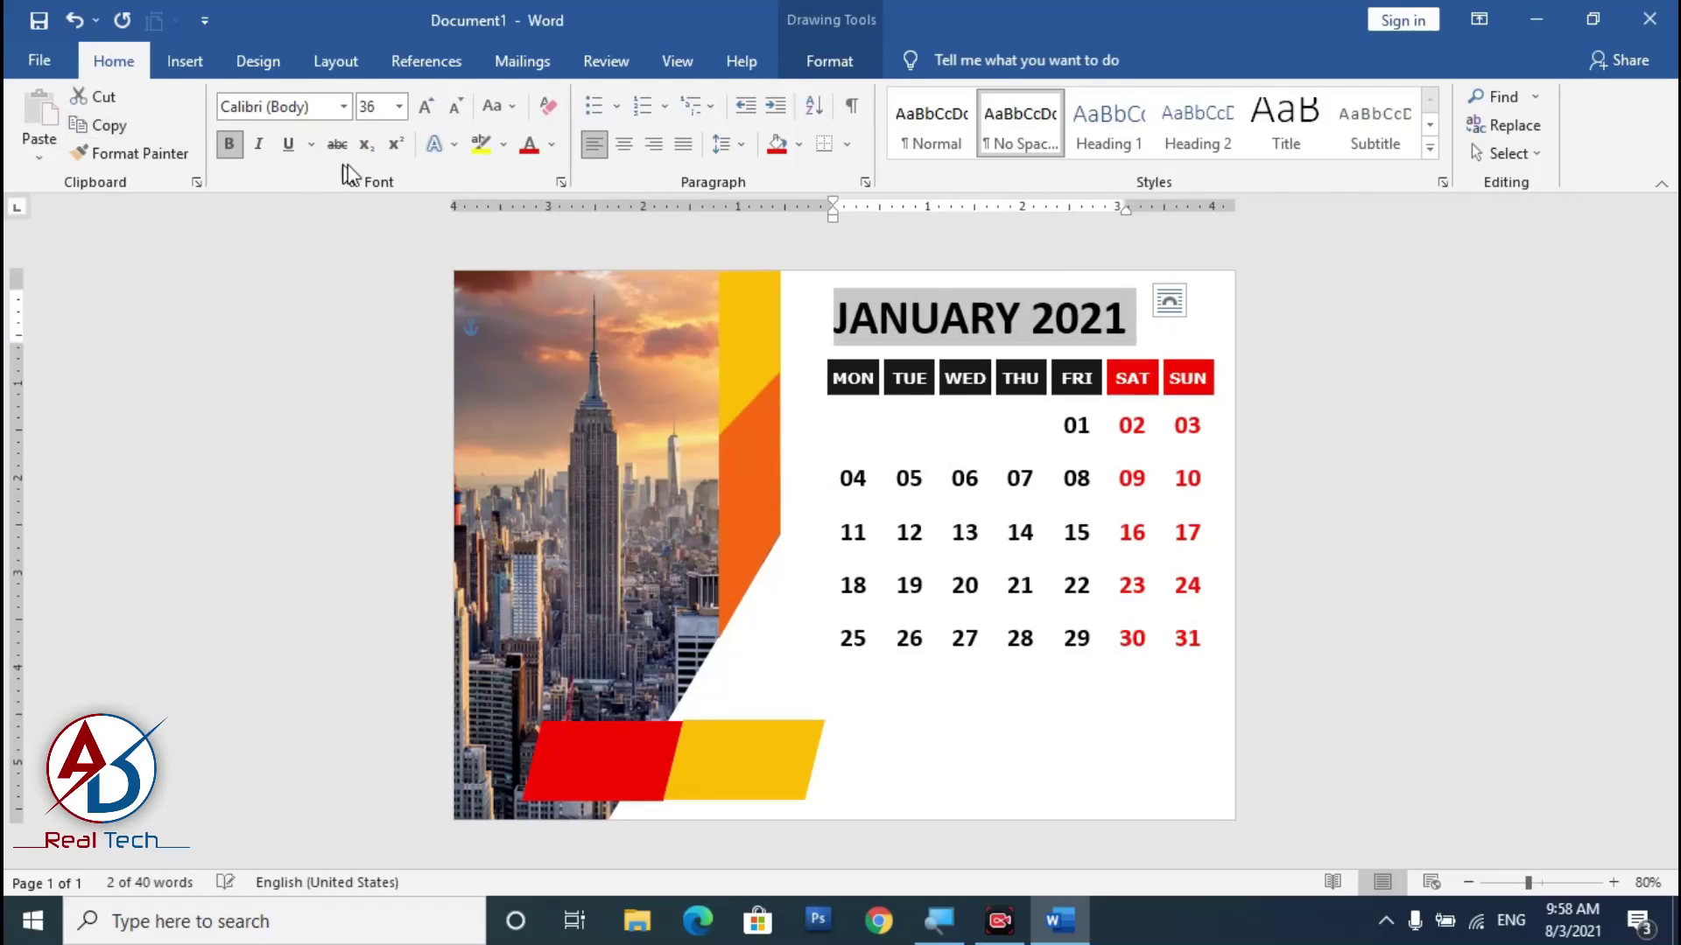
{"action": "left_click", "coordinate": [343, 113]}
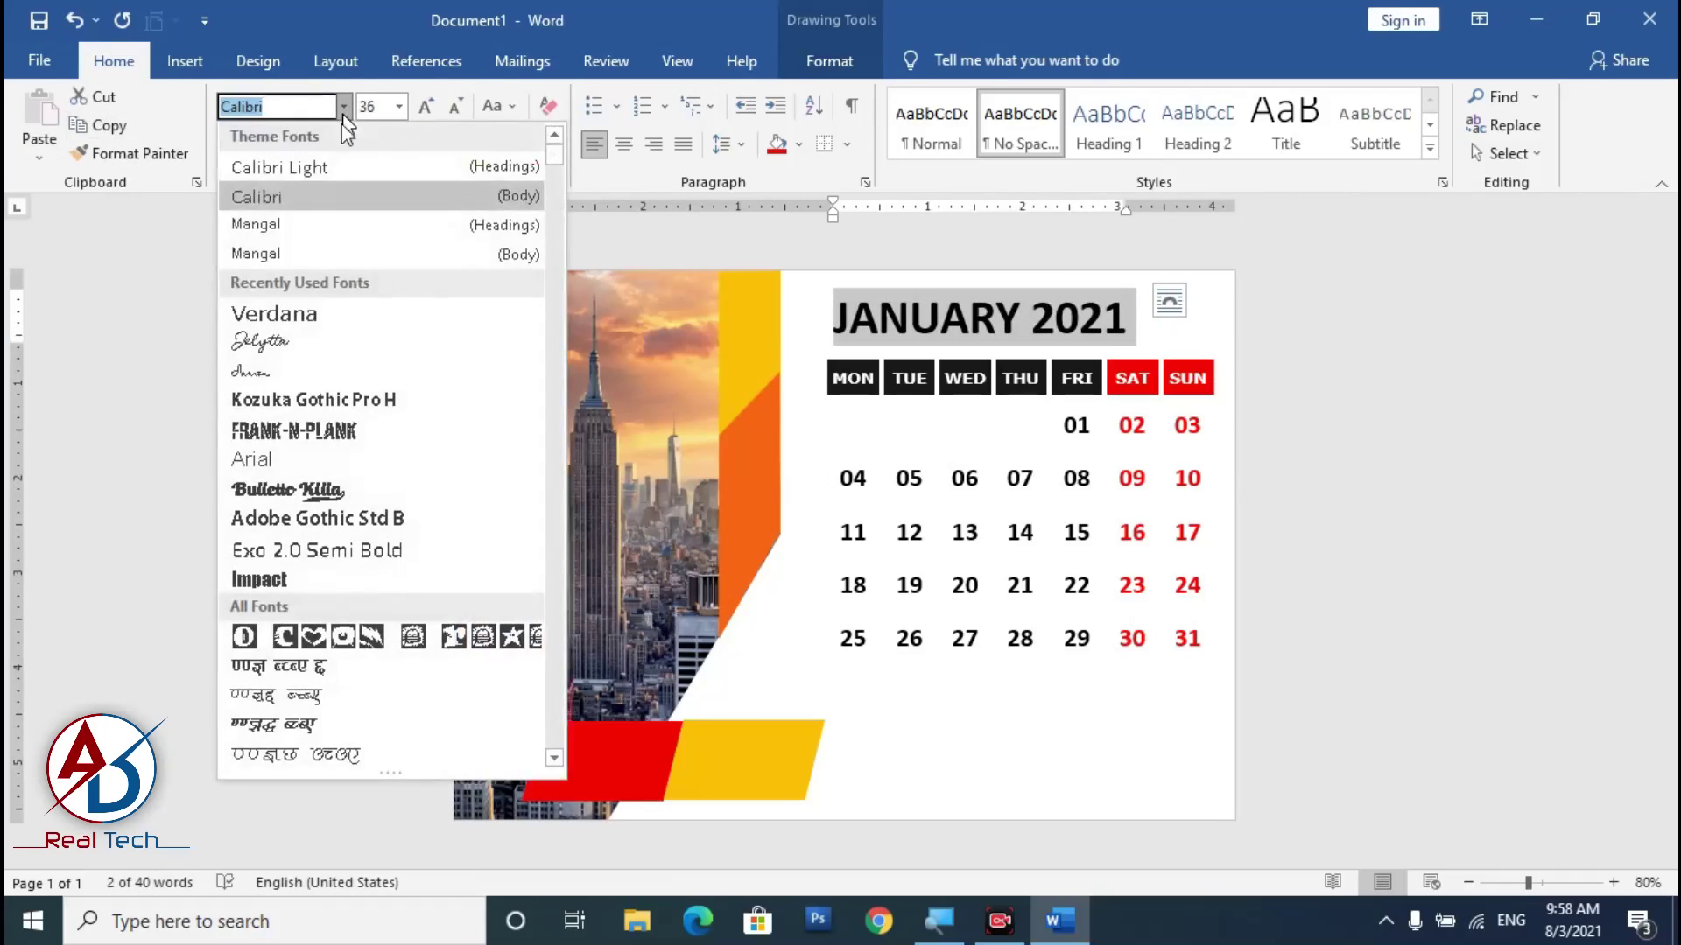
{"action": "left_click", "coordinate": [320, 315]}
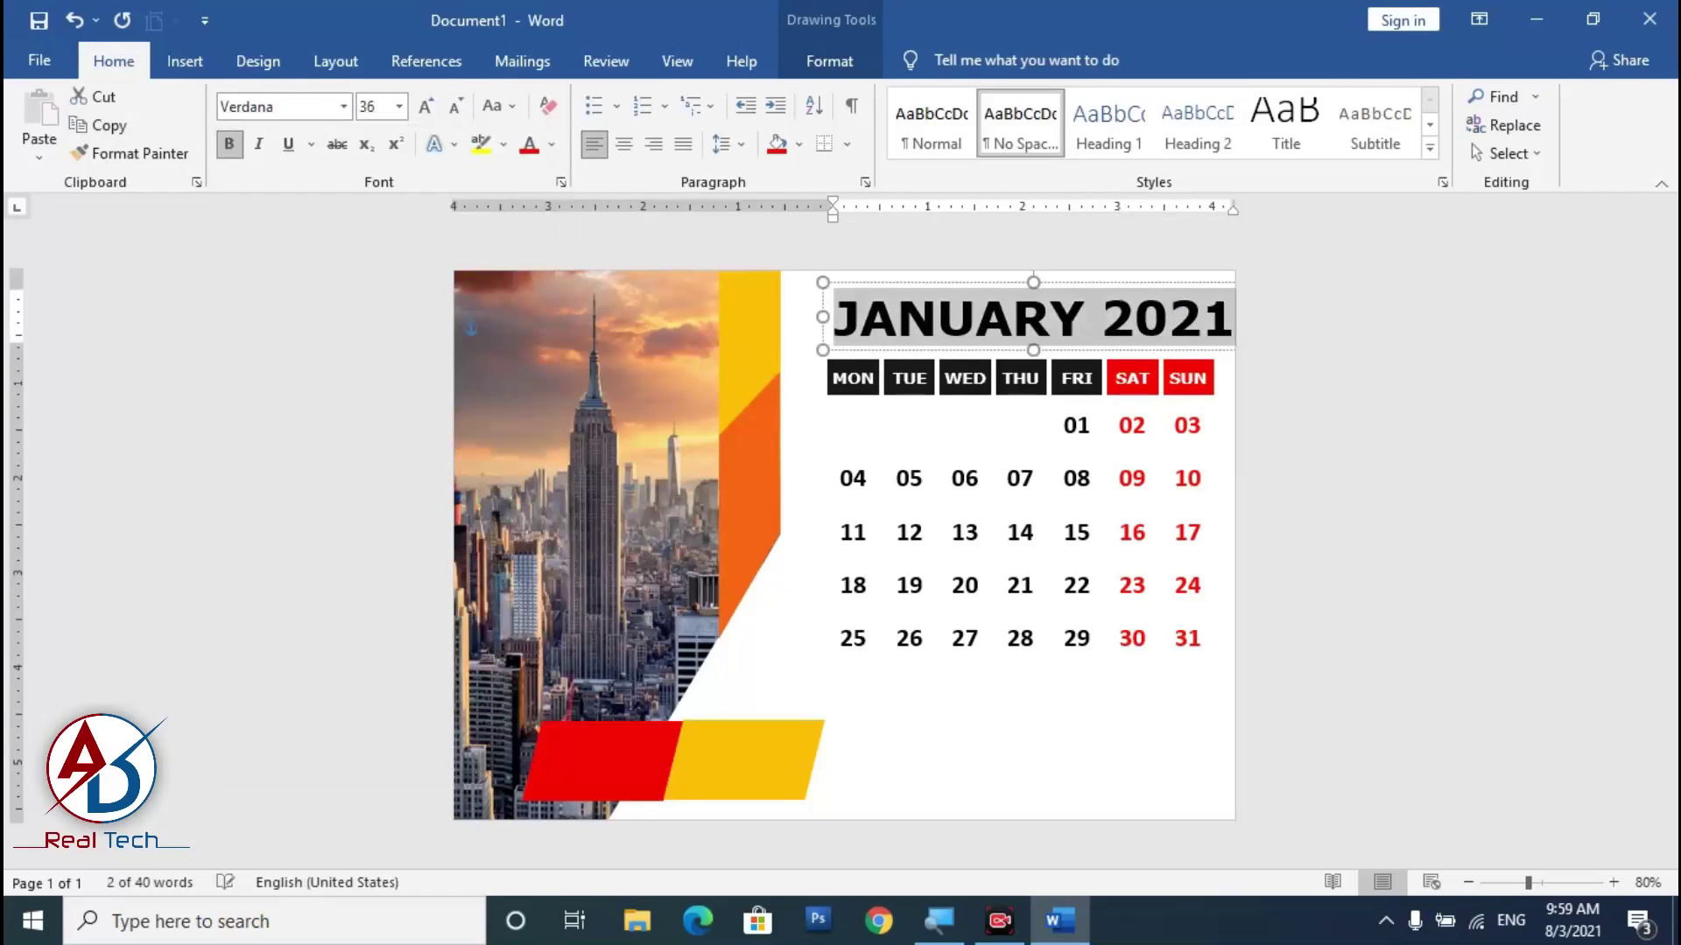
{"action": "left_click", "coordinate": [452, 111]}
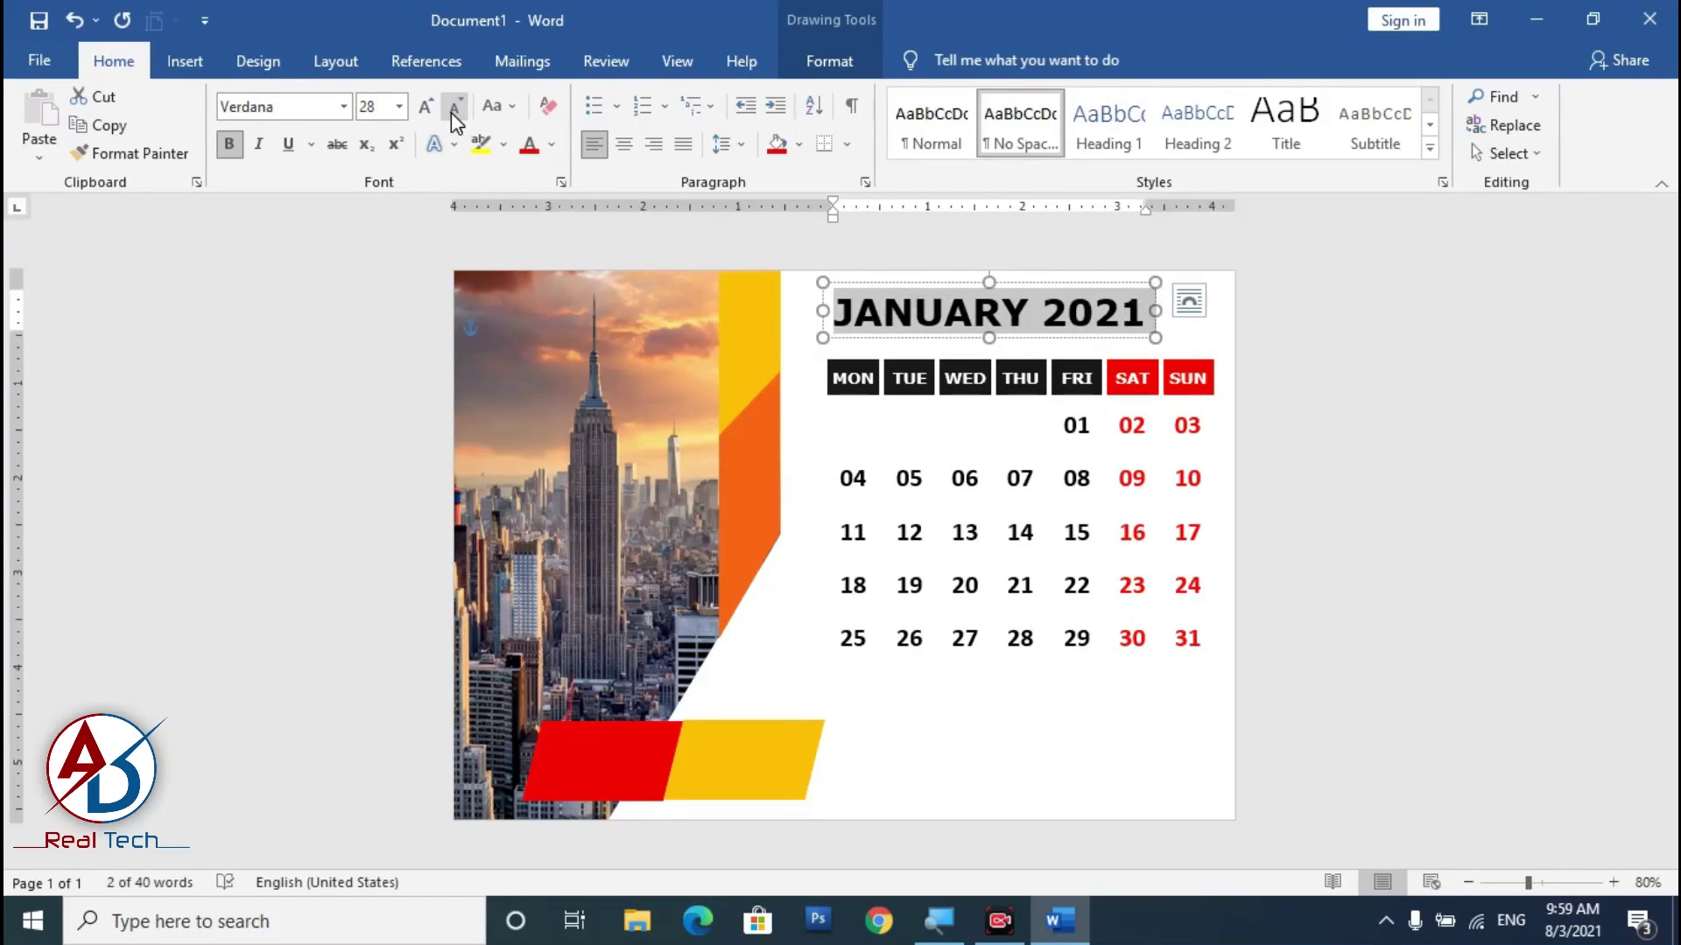
{"action": "left_click", "coordinate": [451, 111]}
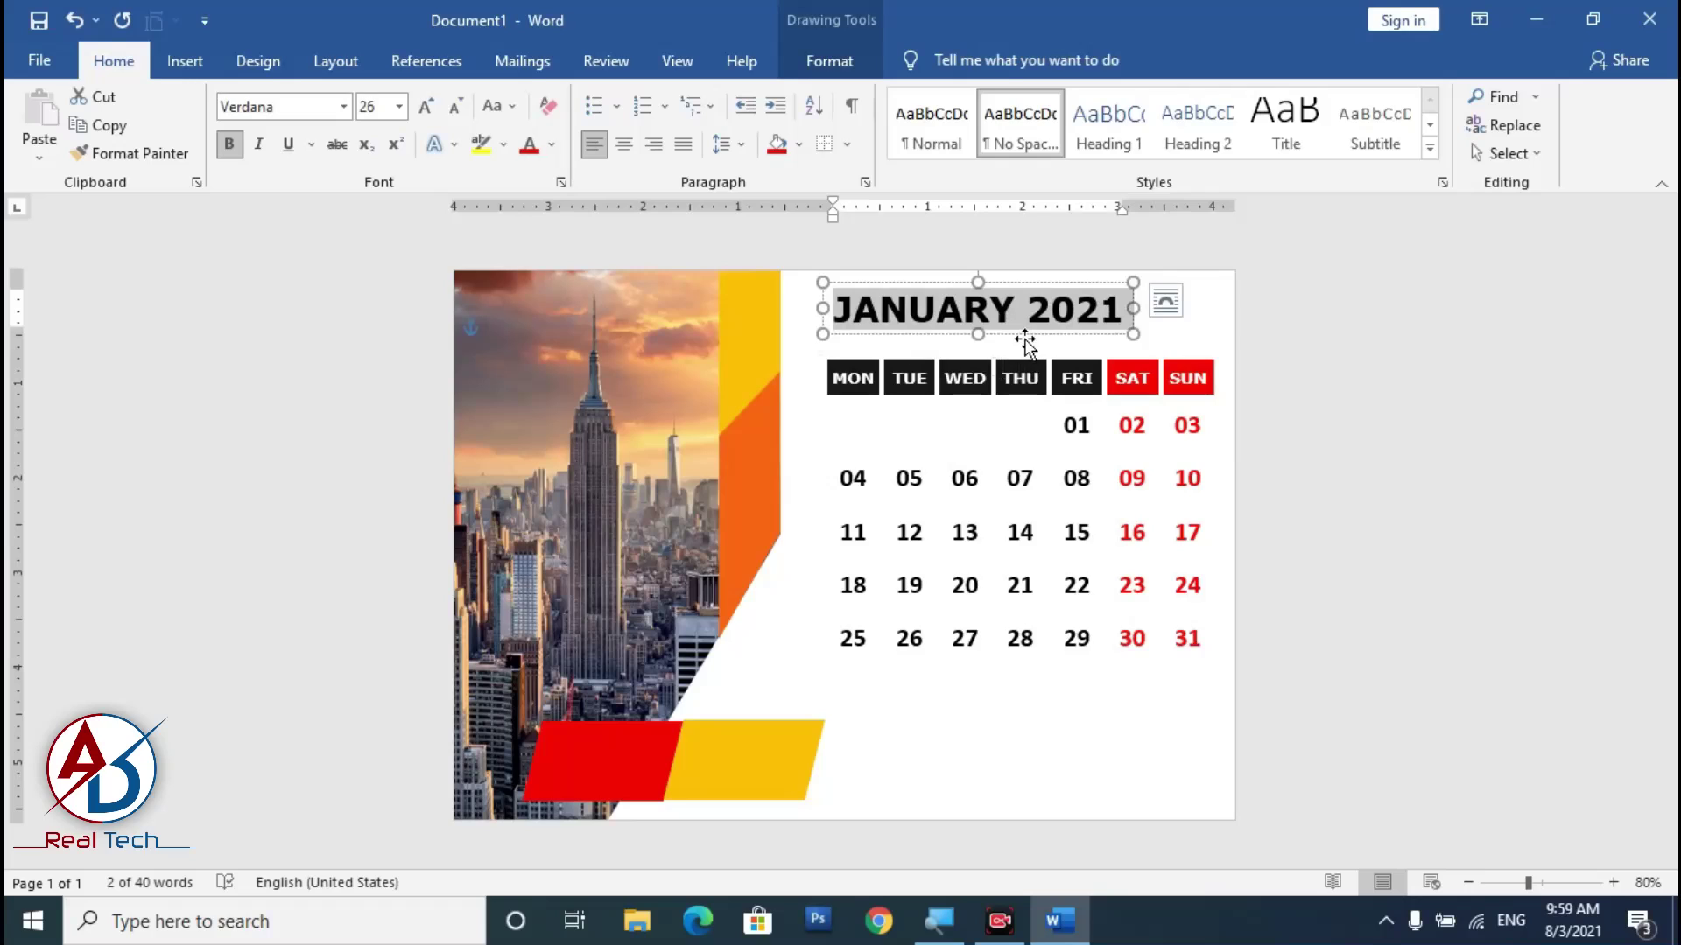
{"action": "left_click_drag", "start_coordinate": [1024, 342], "coordinate": [1072, 353]}
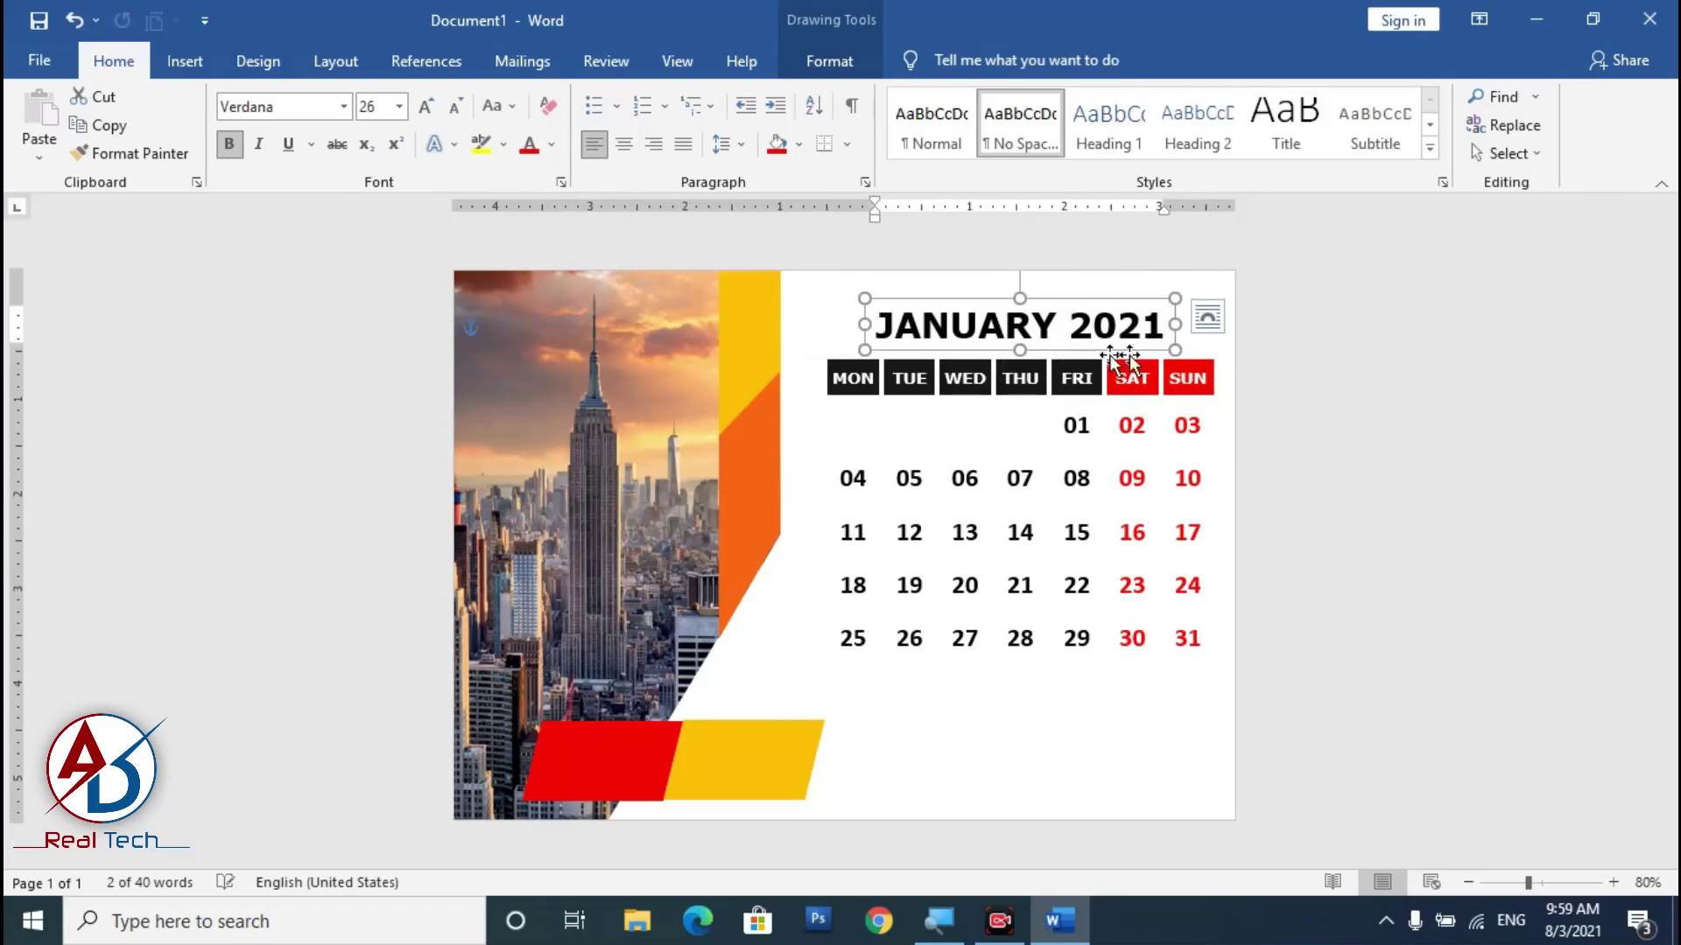
Colour the year '2021' in the title red.
{"action": "left_click", "coordinate": [1117, 325]}
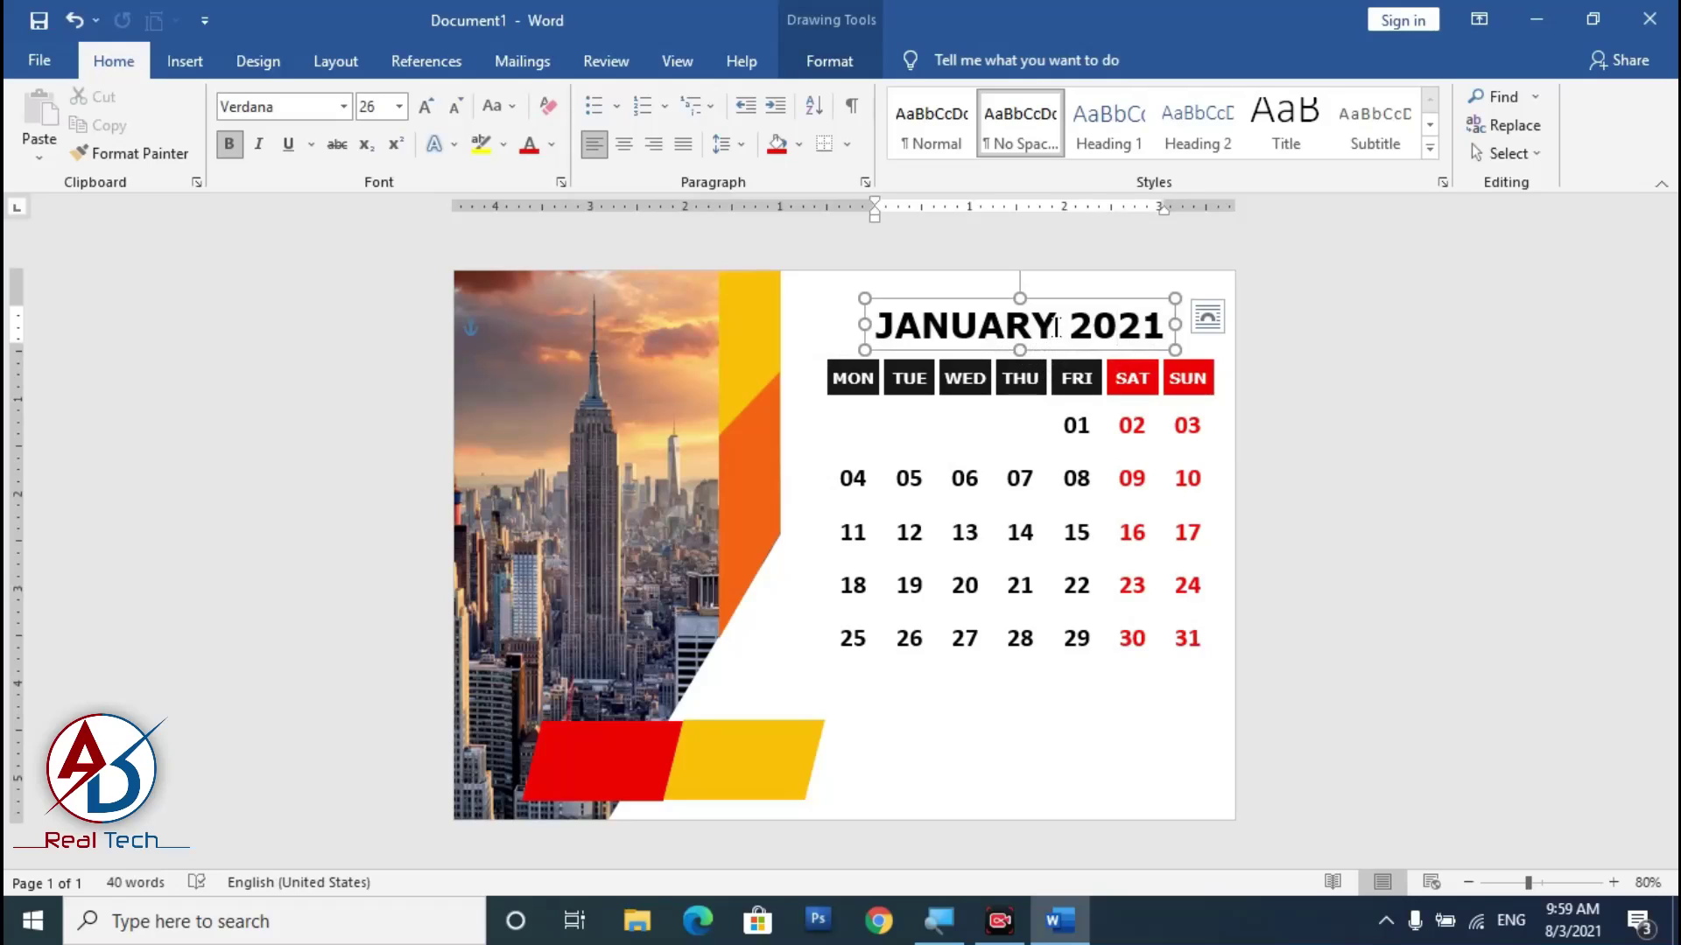
{"action": "double_click", "coordinate": [1117, 326]}
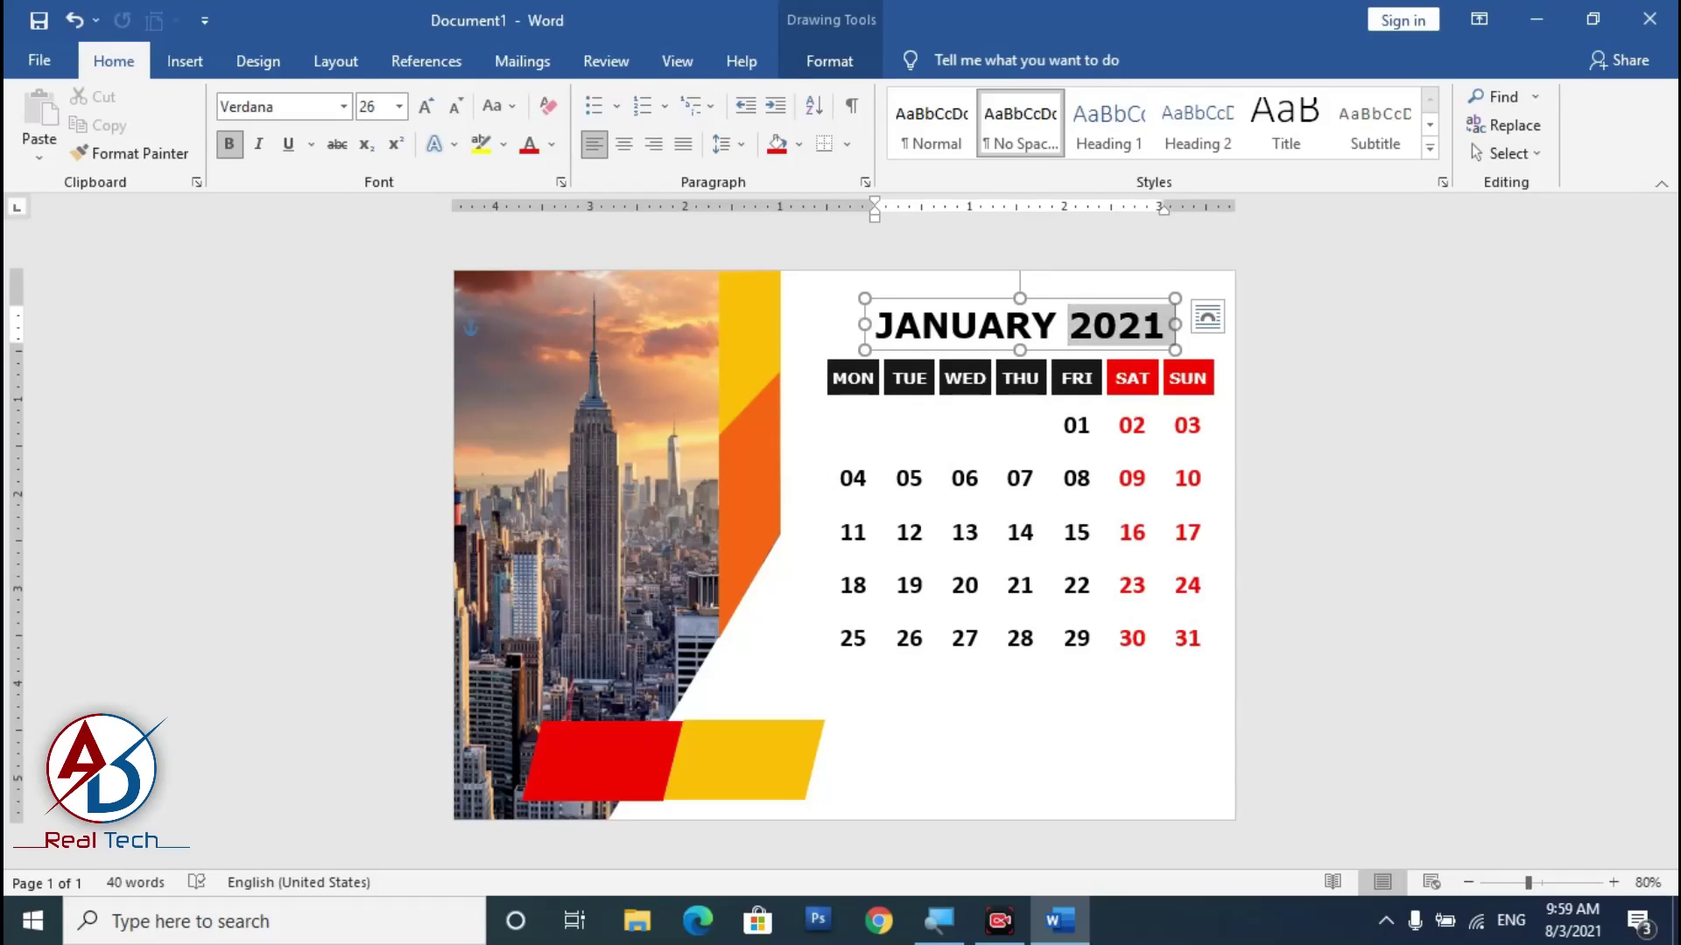
{"action": "left_click", "coordinate": [551, 145]}
{"action": "left_click", "coordinate": [550, 371]}
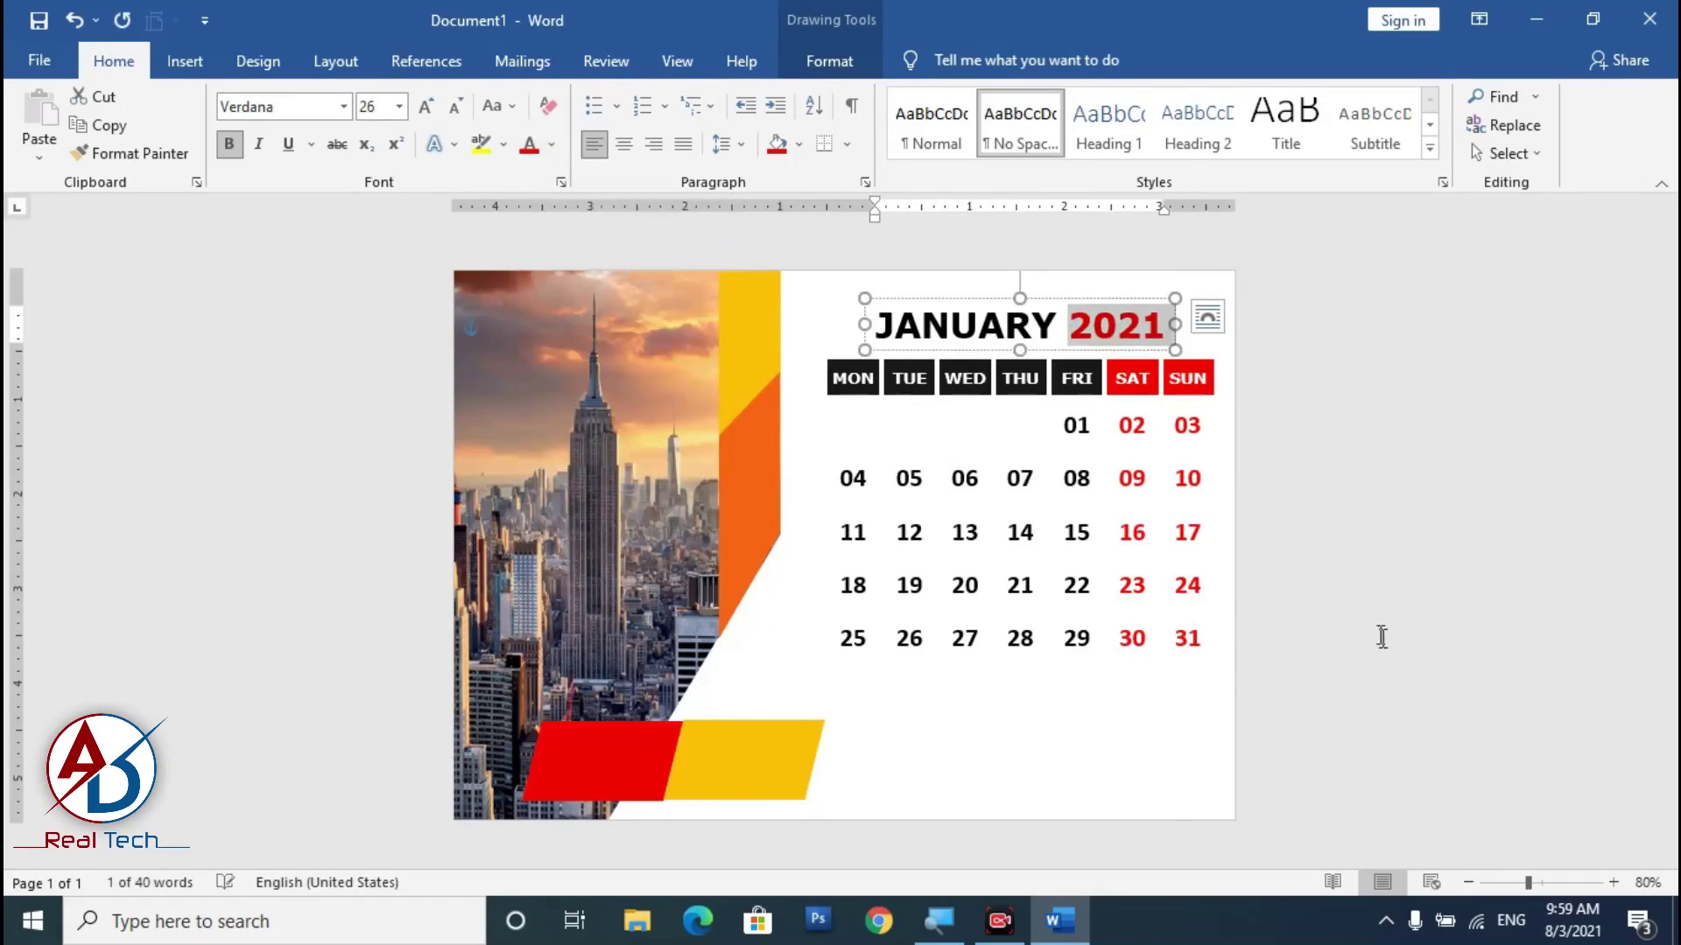
{"action": "left_click", "coordinate": [1380, 638]}
Review the finished calendar page, briefly selecting the yellow band at the bottom.
{"action": "scroll", "coordinate": [1007, 525], "scroll_direction": "down", "scroll_amount": 6}
{"action": "scroll", "coordinate": [919, 668], "scroll_direction": "up", "scroll_amount": 5}
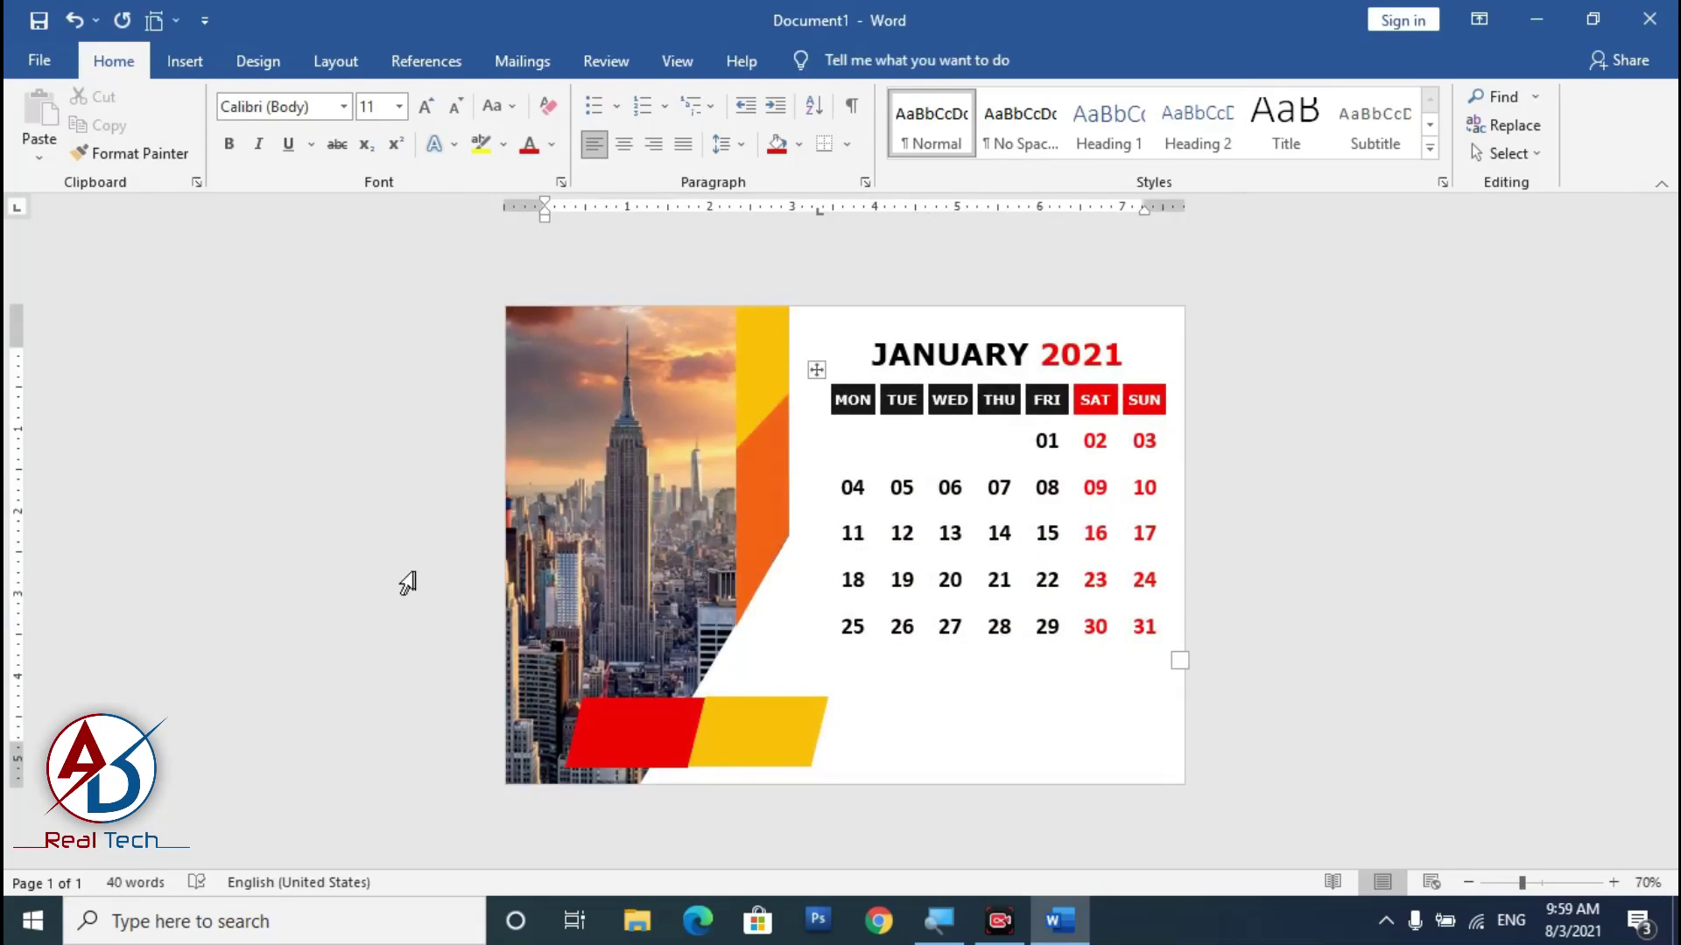
{"action": "scroll", "coordinate": [732, 735], "scroll_direction": "up", "scroll_amount": 3}
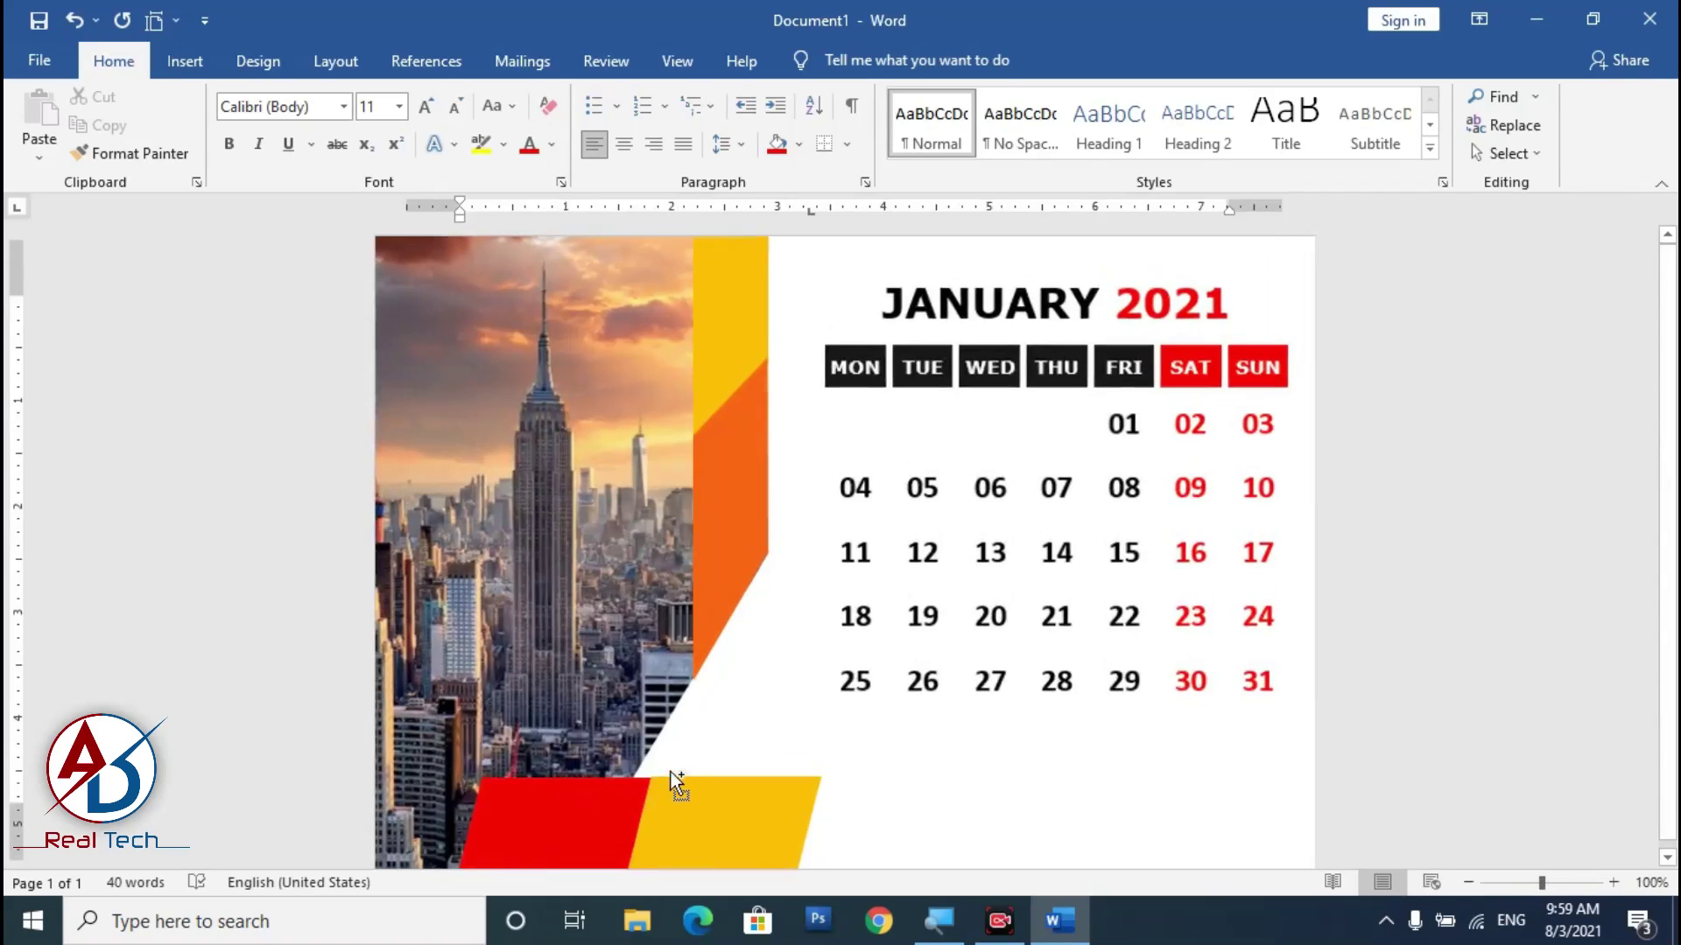
{"action": "scroll", "coordinate": [665, 753], "scroll_direction": "down", "scroll_amount": 2}
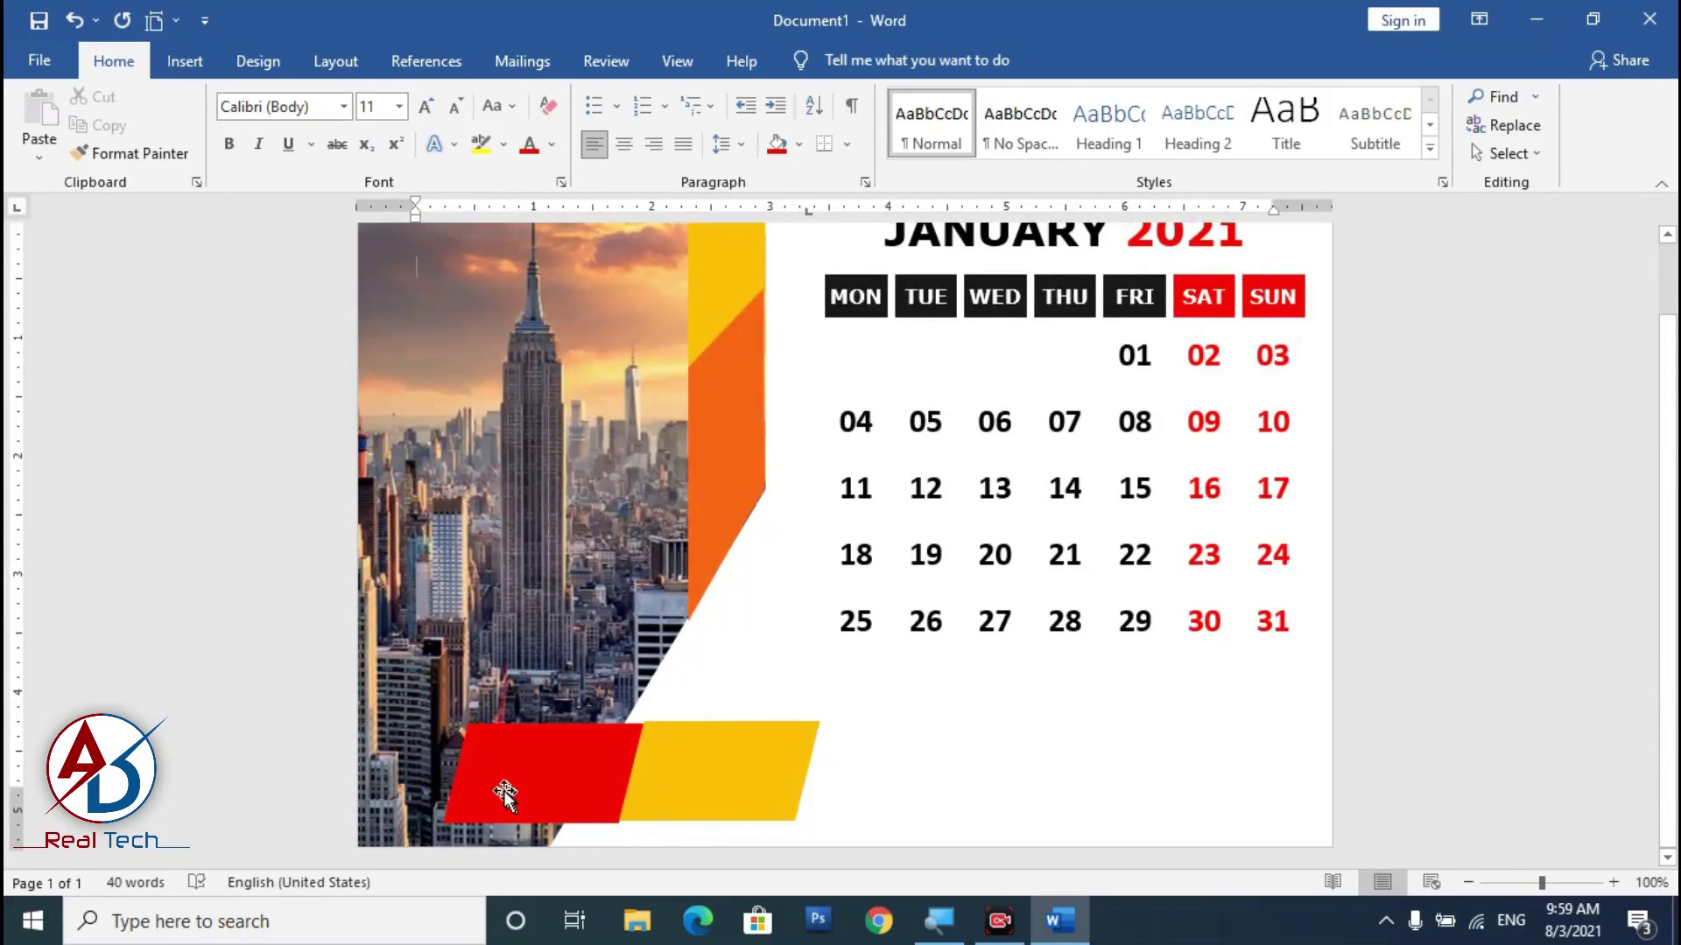
{"action": "left_click", "coordinate": [707, 783]}
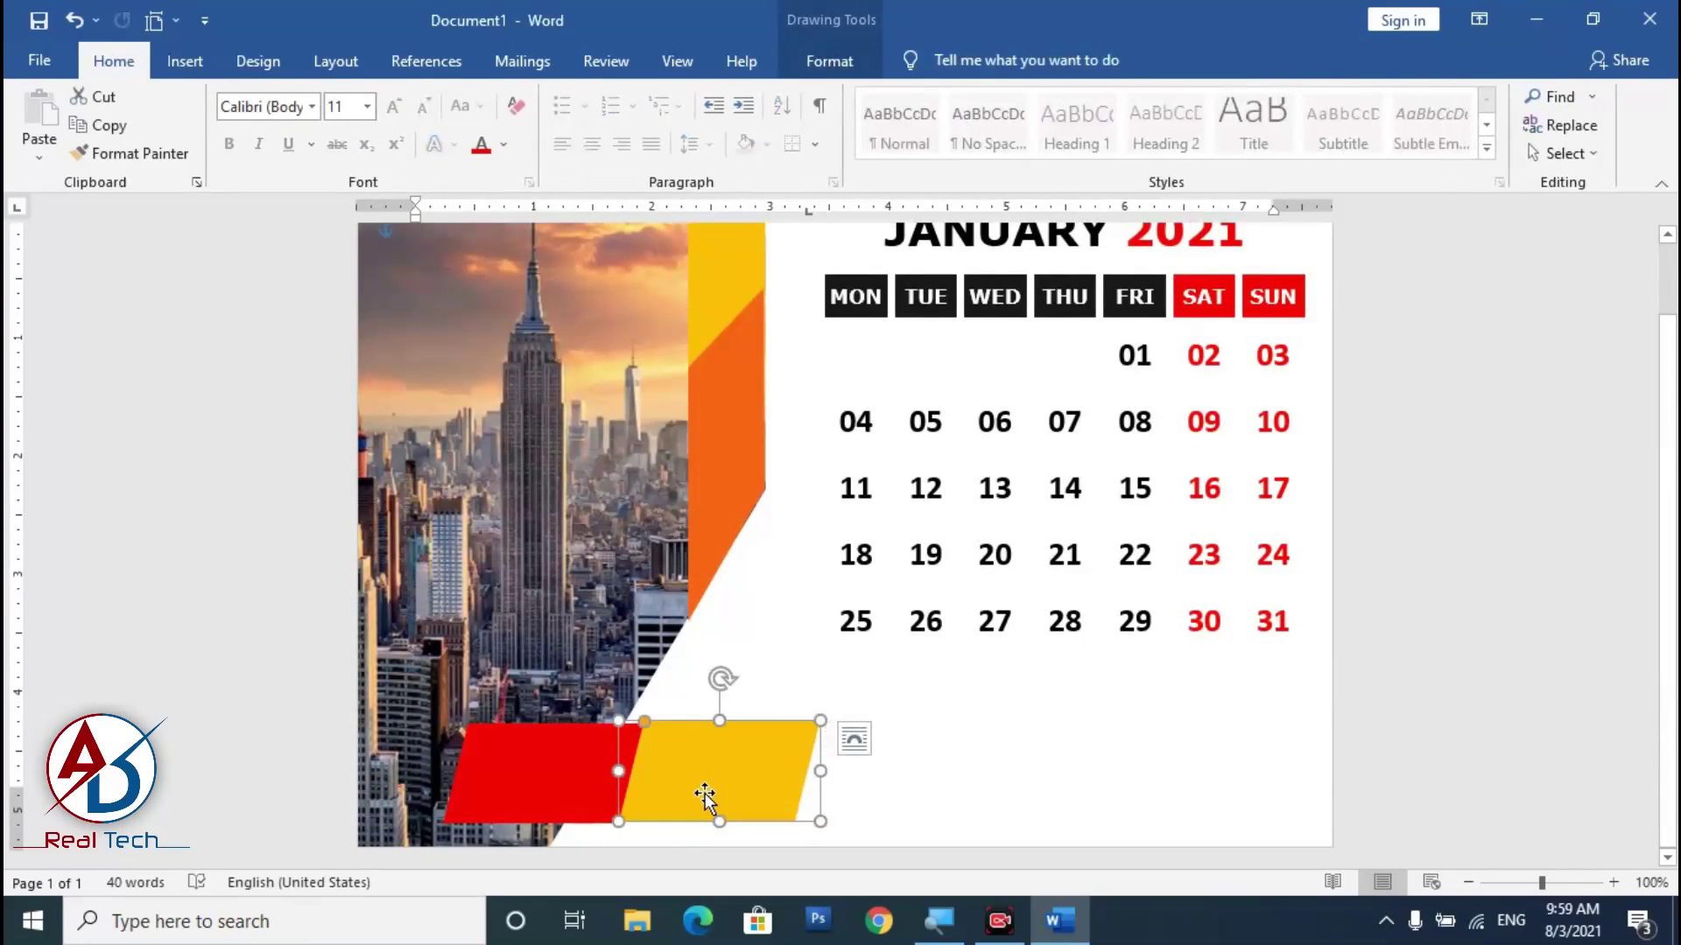
{"action": "left_click", "coordinate": [837, 831]}
{"action": "left_click", "coordinate": [729, 785]}
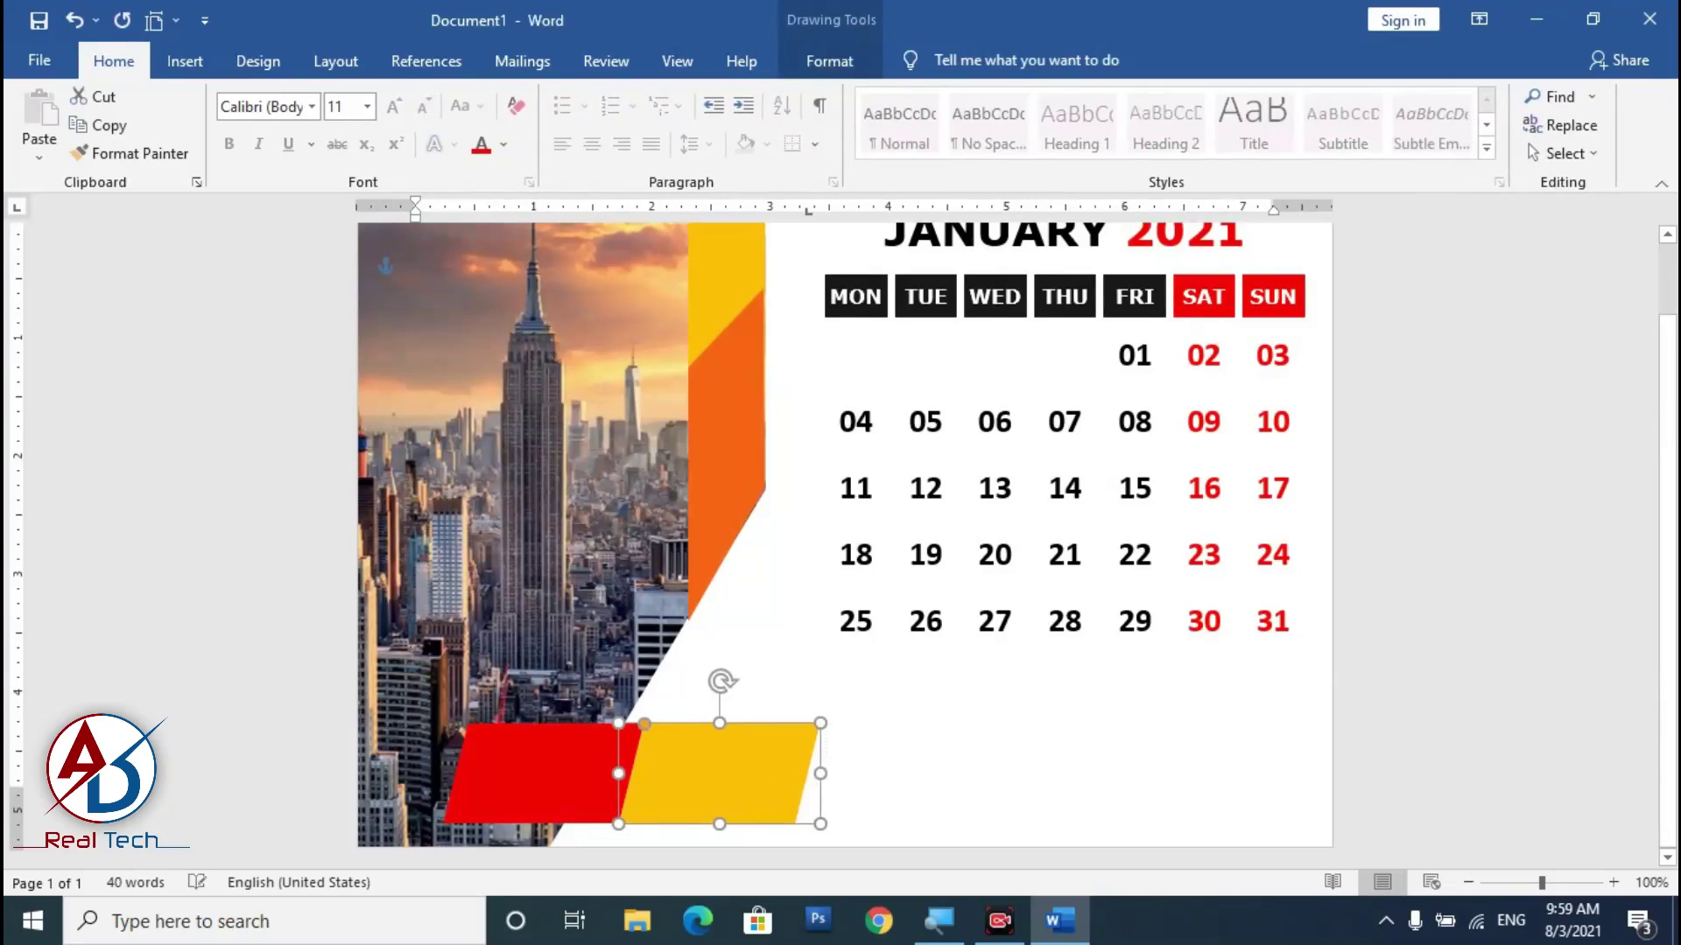
{"action": "key", "text": "Escape"}
{"action": "scroll", "coordinate": [604, 779], "scroll_direction": "up", "scroll_amount": 3}
{"action": "scroll", "coordinate": [619, 810], "scroll_direction": "down", "scroll_amount": 1}
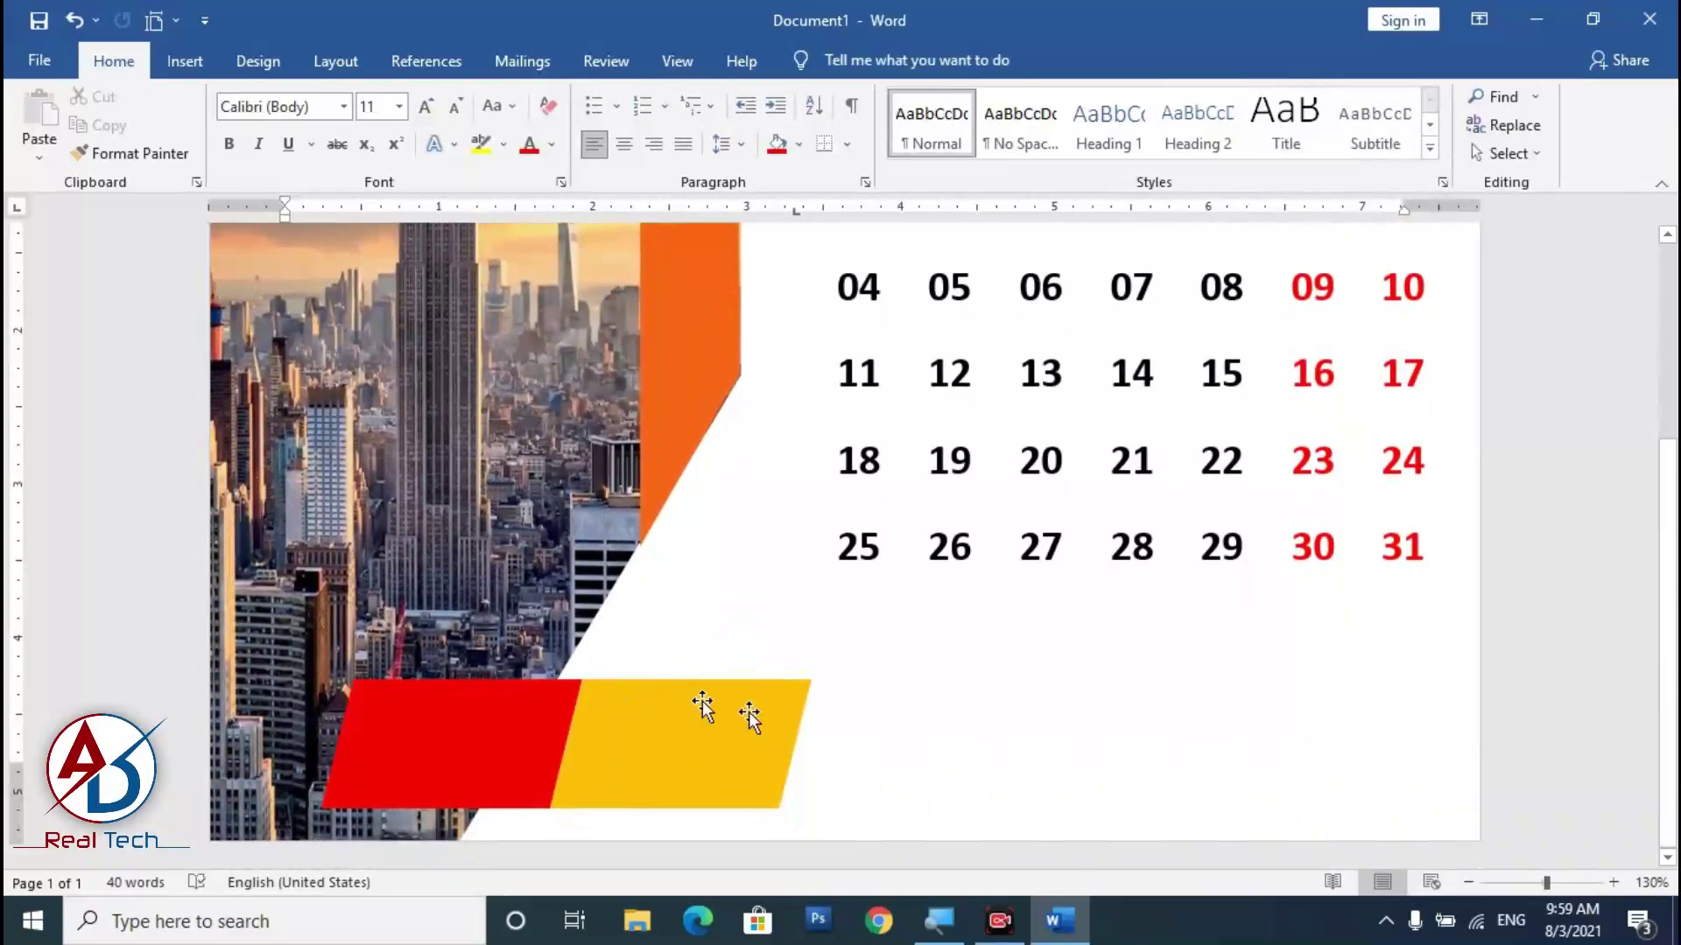
{"action": "scroll", "coordinate": [376, 810], "scroll_direction": "down", "scroll_amount": 4}
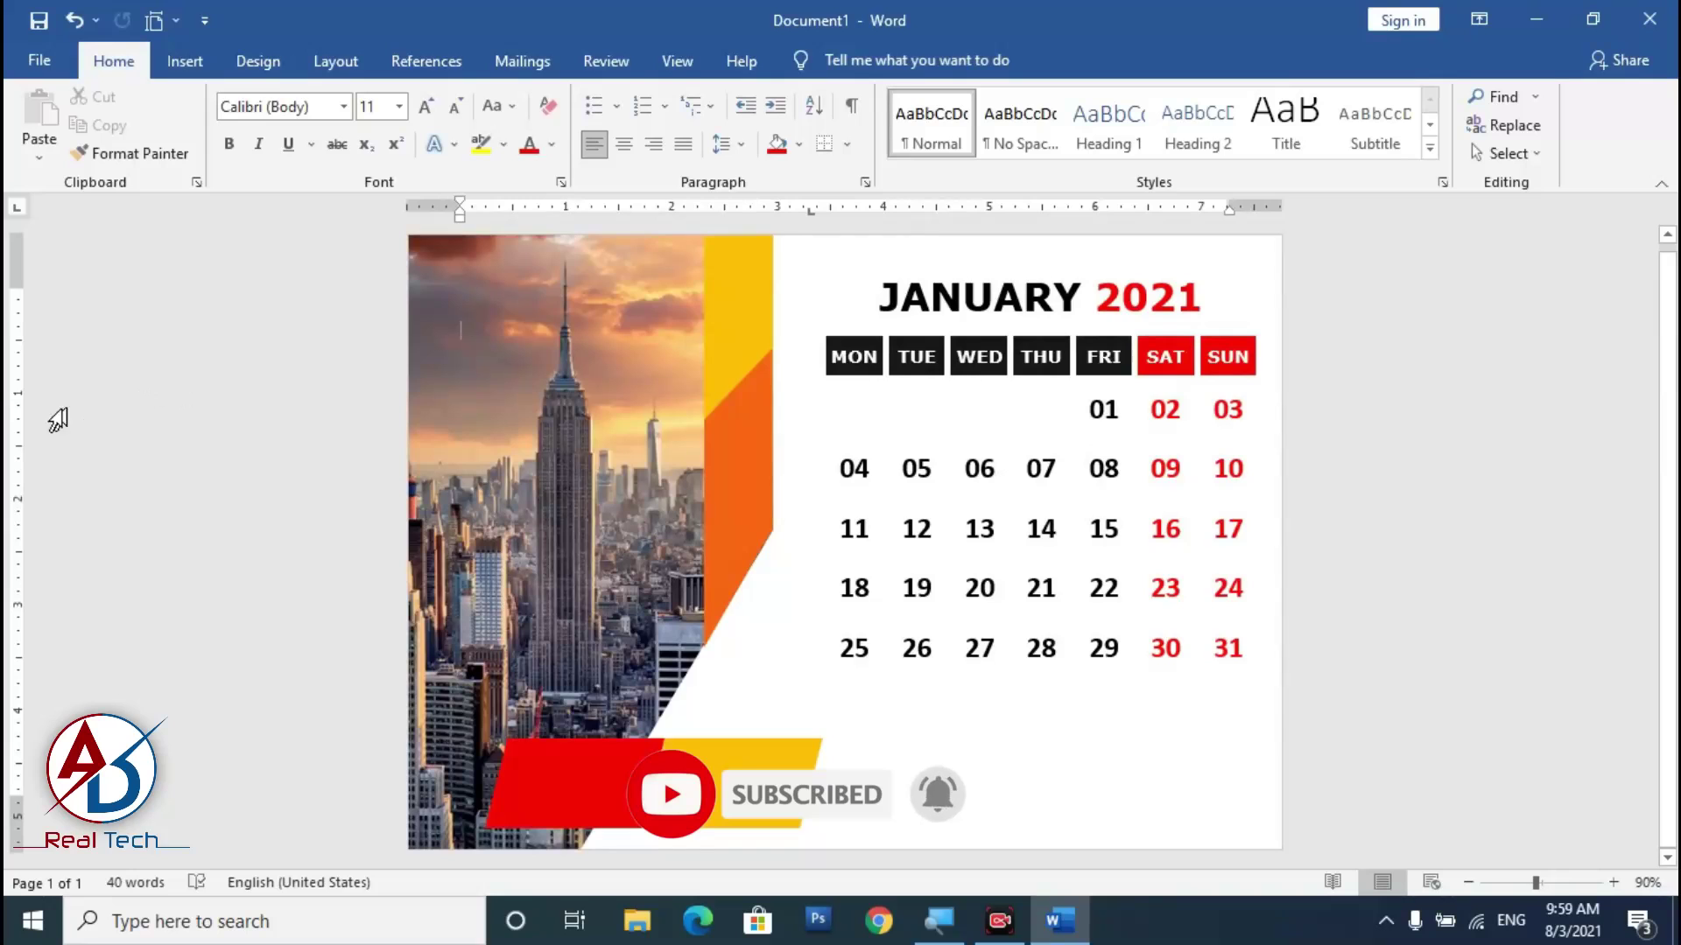
Duplicate the JANUARY 2021 title box and move the copy onto the bottom-left red banner.
{"action": "left_click", "coordinate": [185, 61]}
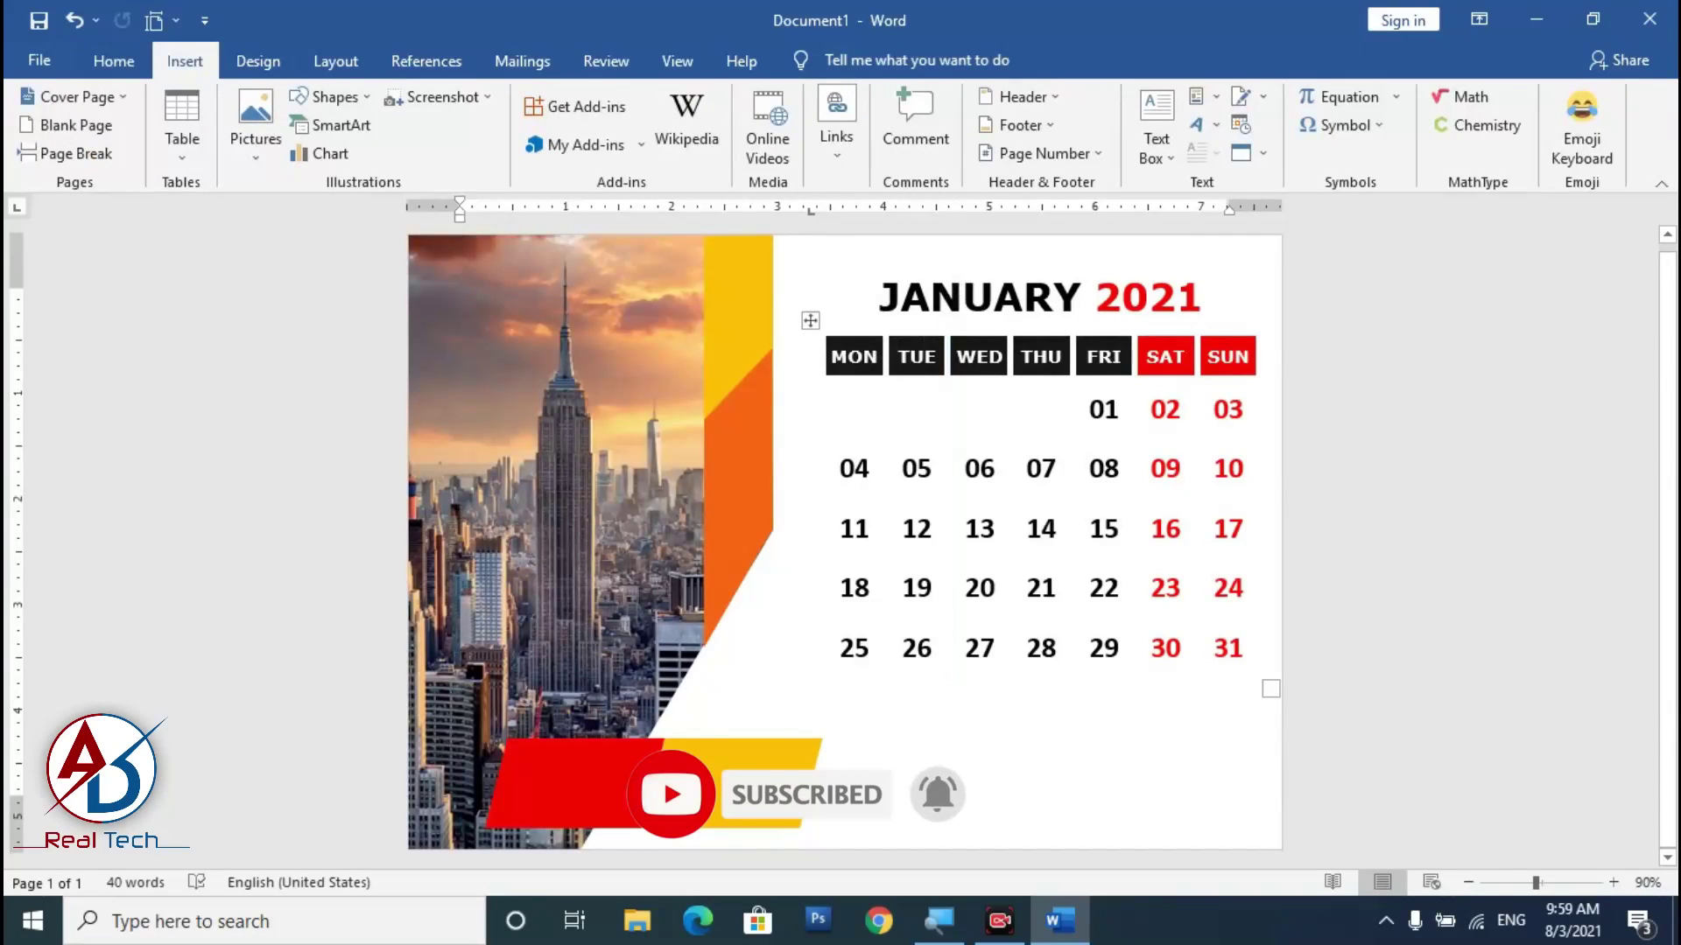
{"action": "left_click", "coordinate": [964, 270]}
{"action": "key", "text": "ctrl+c"}
{"action": "key", "text": "ctrl+v"}
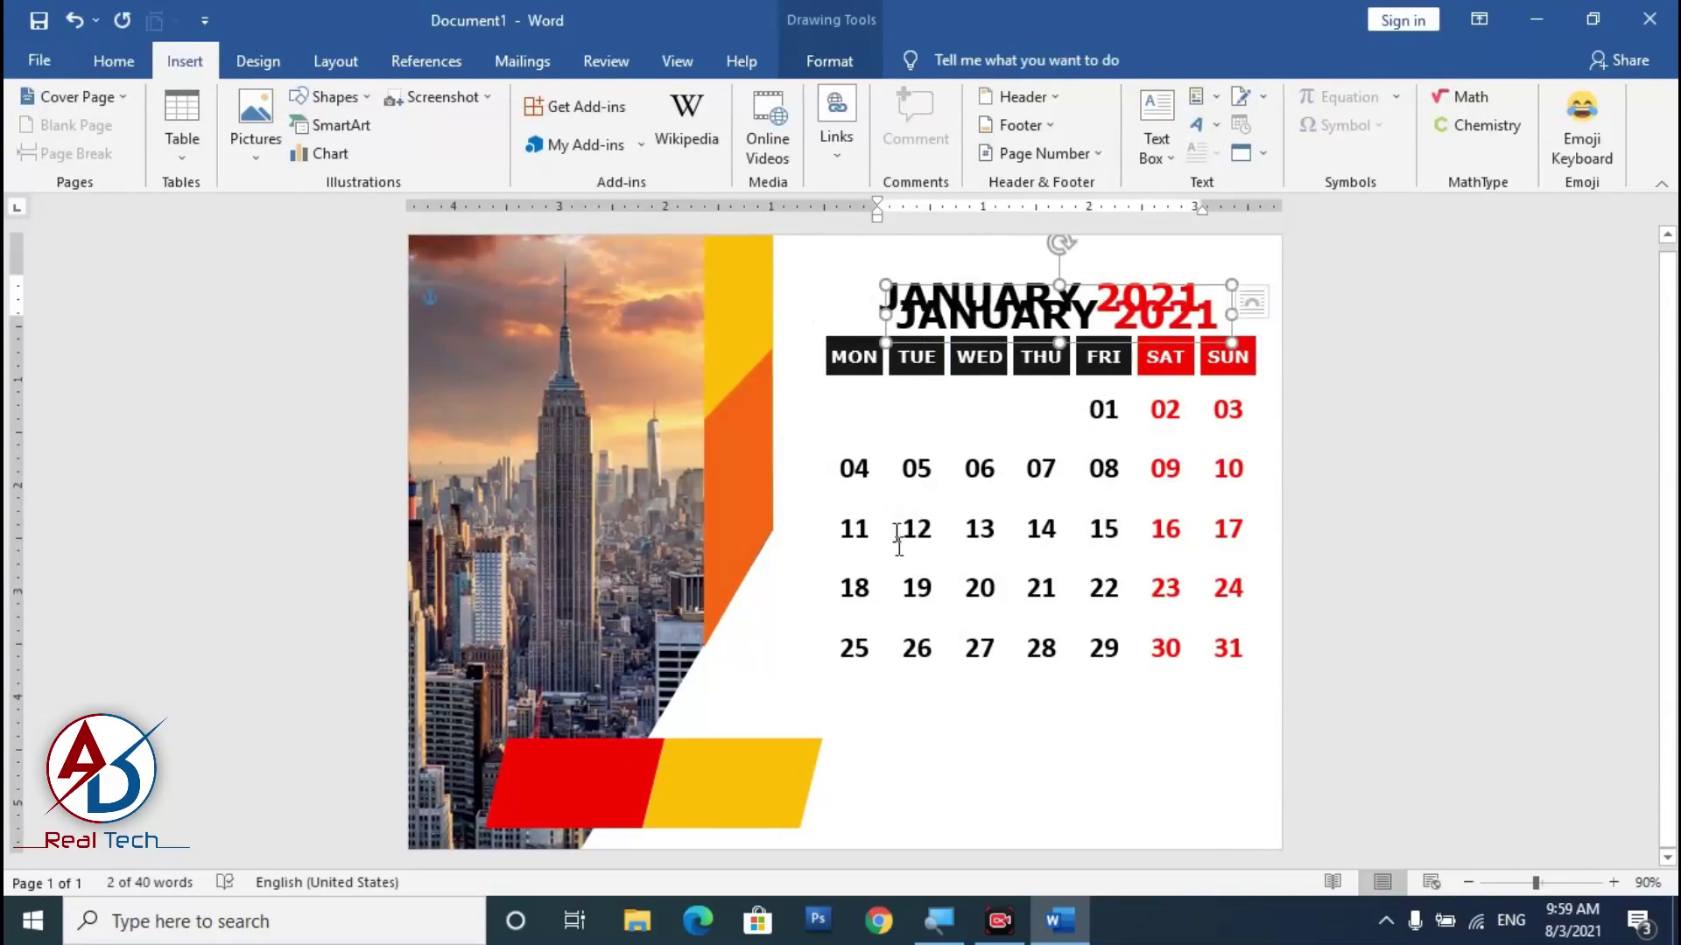
{"action": "left_click_drag", "start_coordinate": [991, 286], "coordinate": [582, 740]}
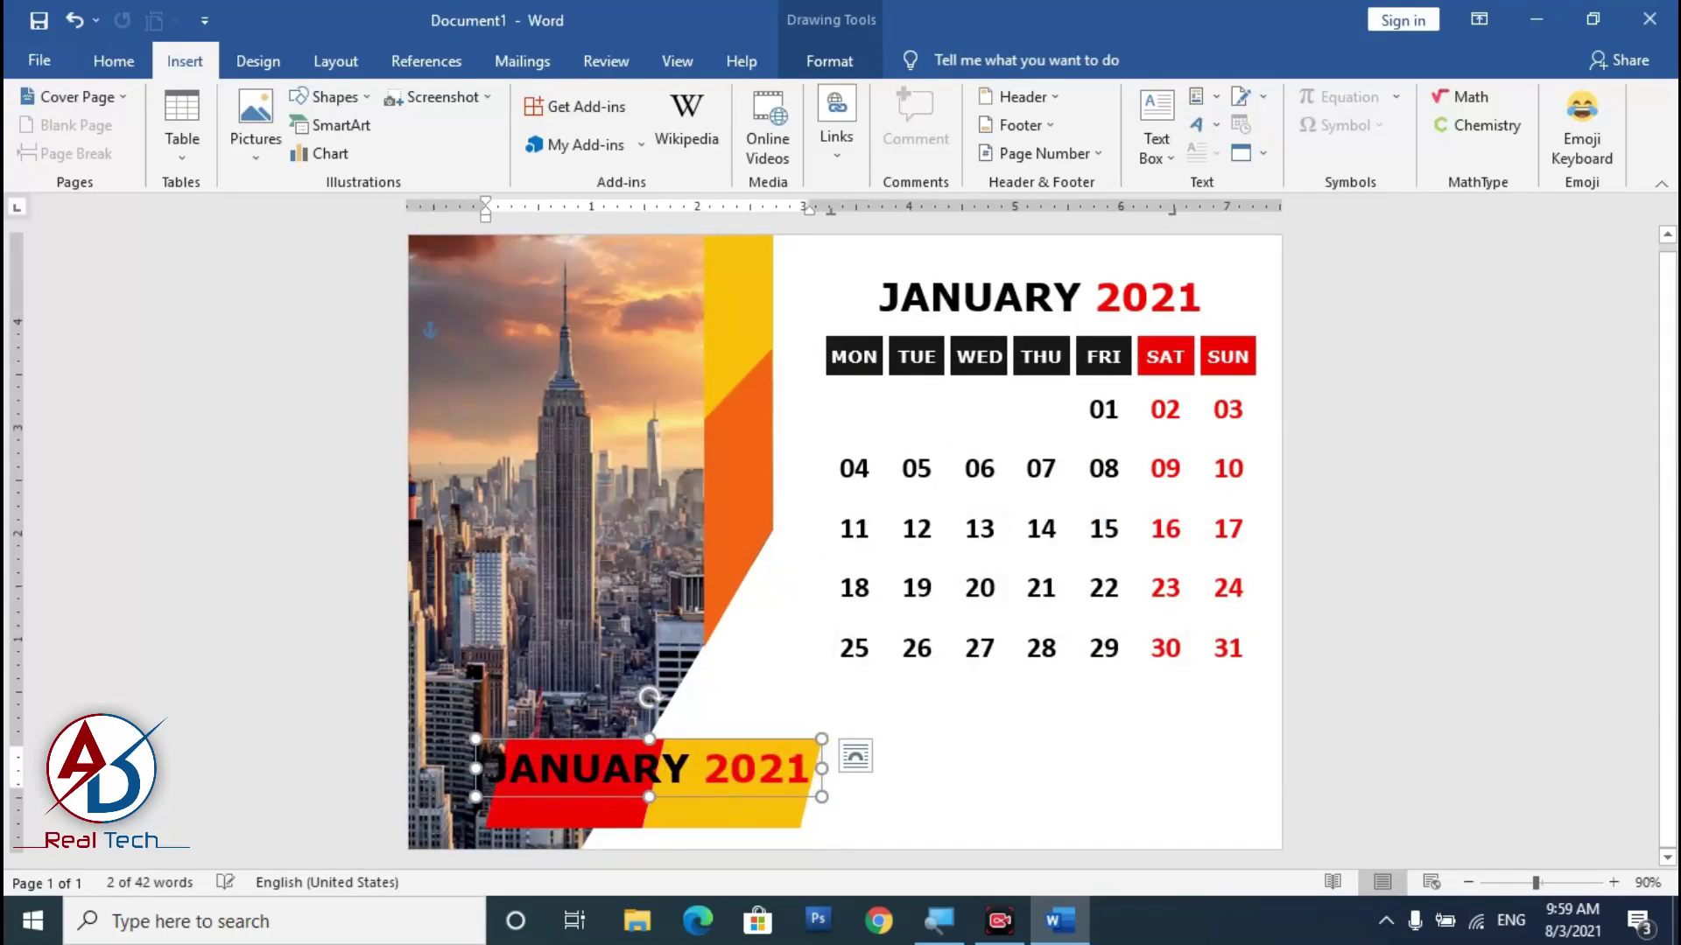
Change the copied box's text to 'BRAND' at 22 pt.
{"action": "triple_click", "coordinate": [590, 770]}
{"action": "type", "text": "B"}
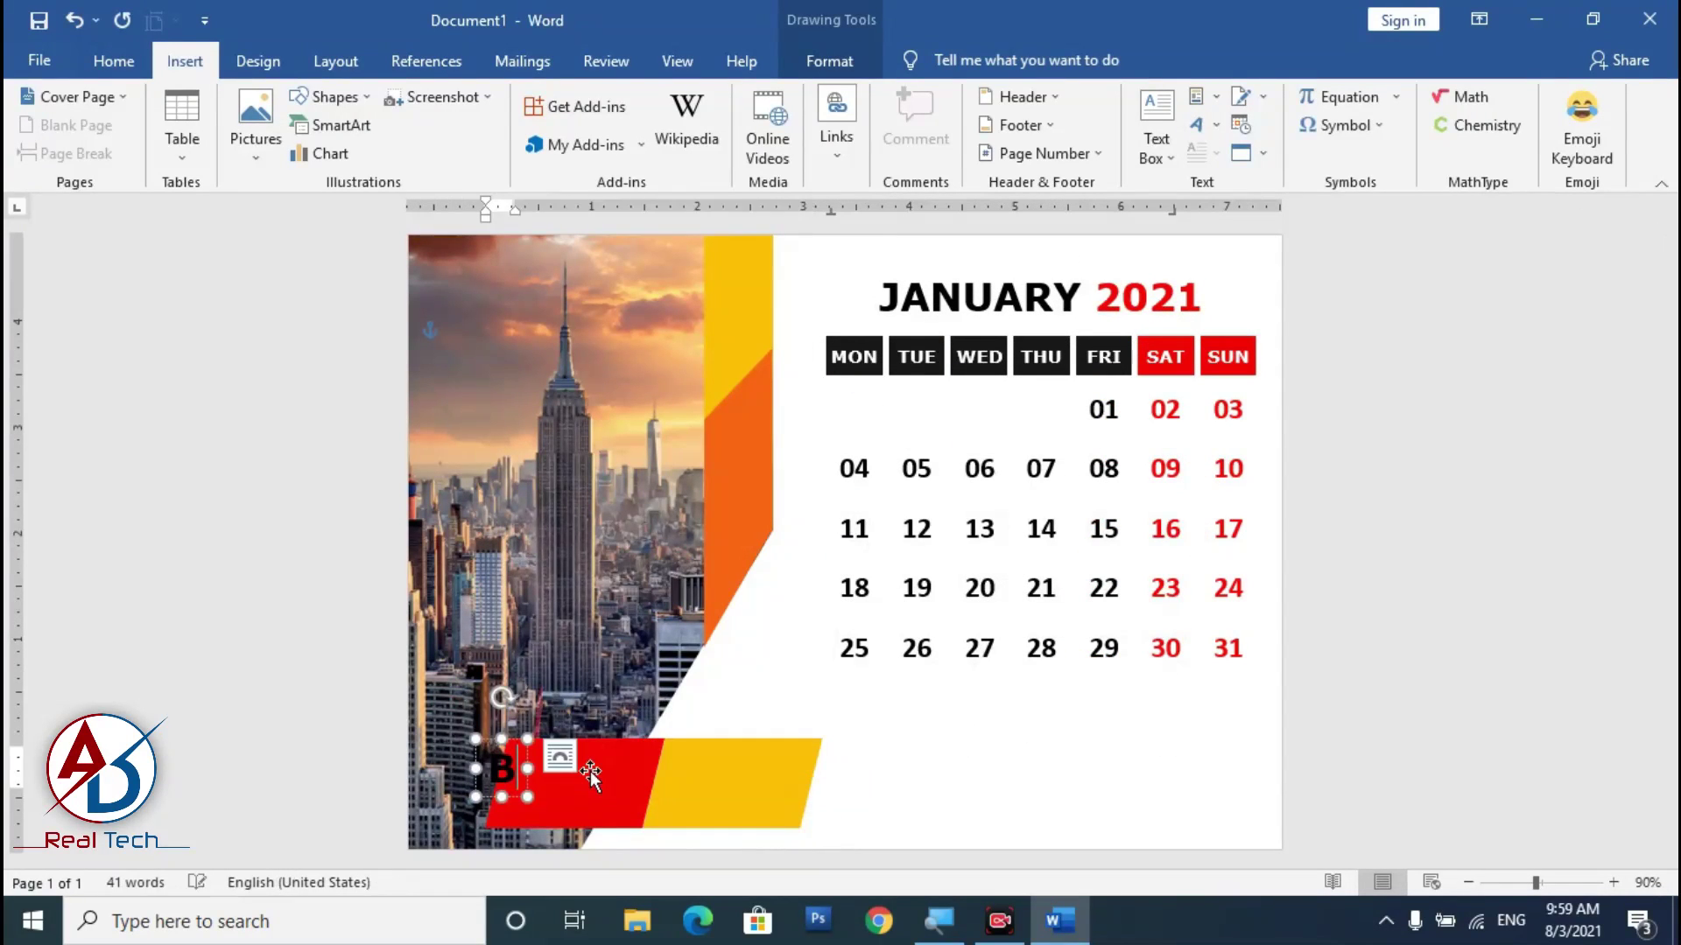
{"action": "type", "text": "RAND"}
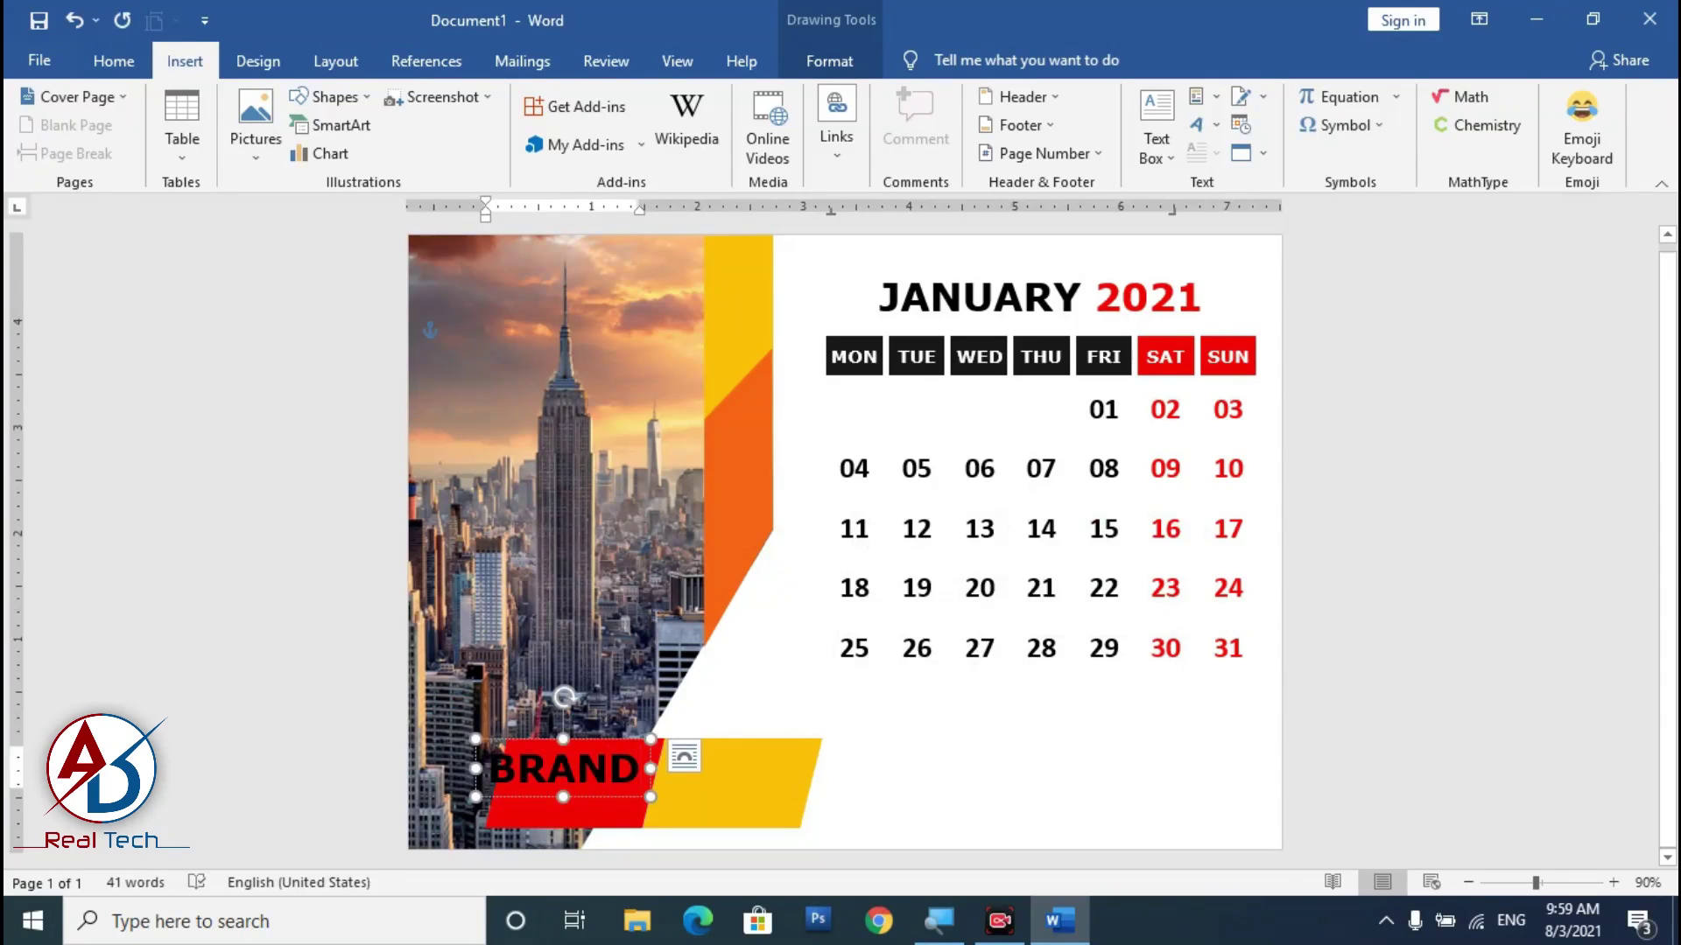
{"action": "left_click_drag", "start_coordinate": [594, 740], "coordinate": [610, 740]}
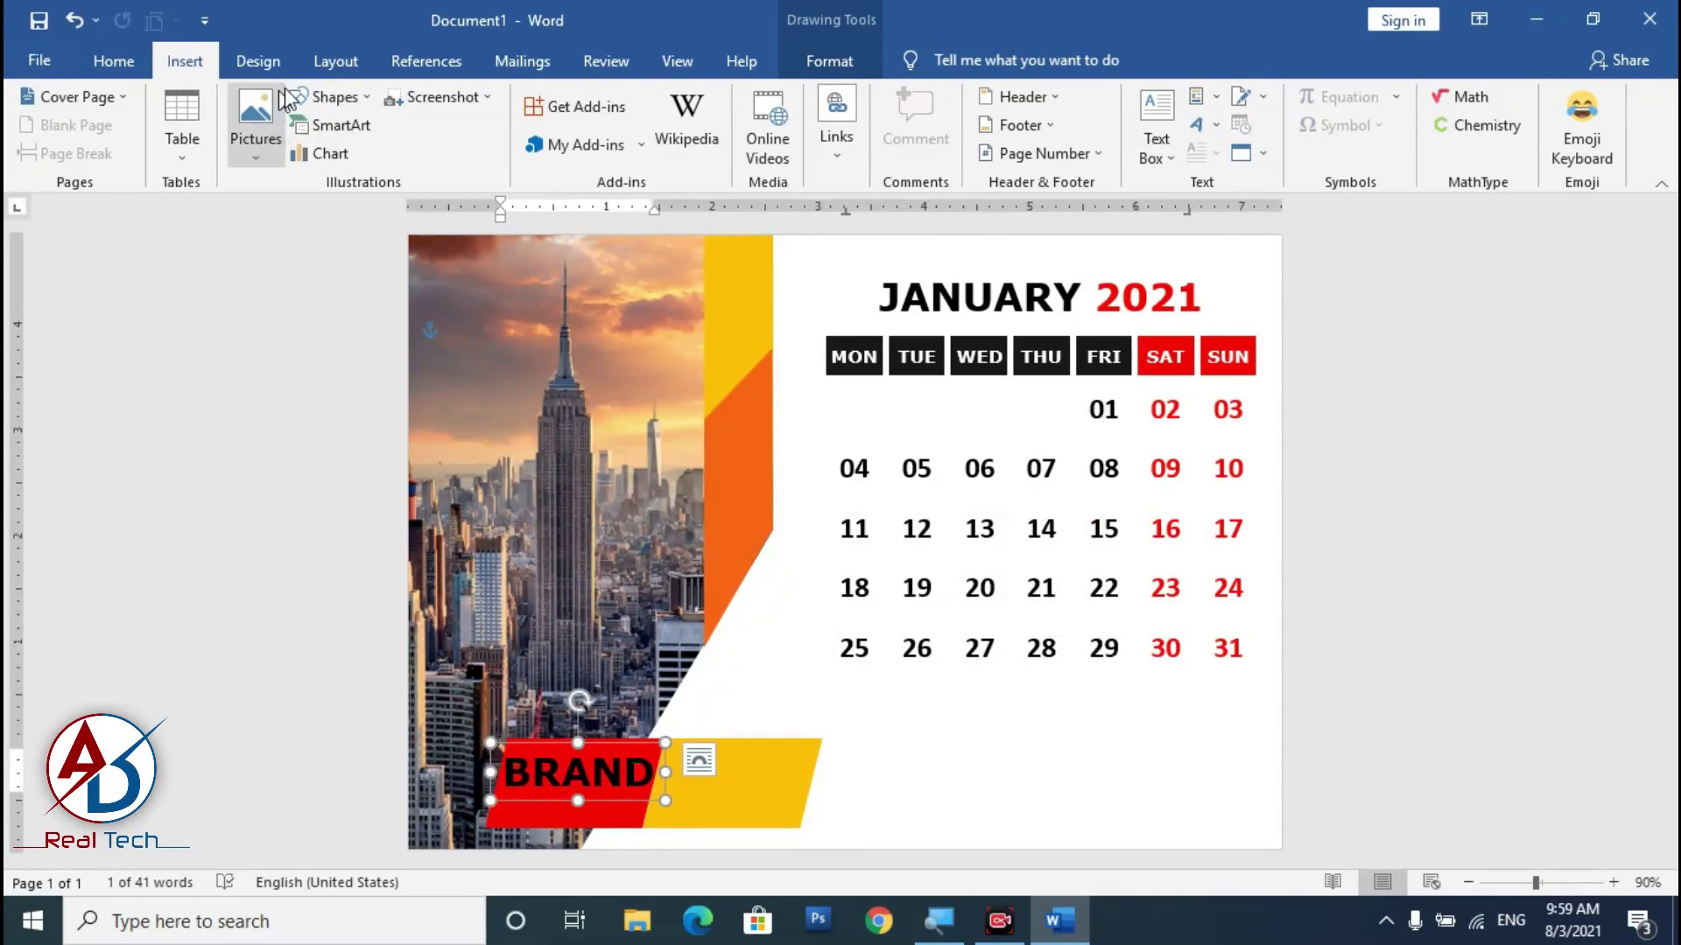
{"action": "left_click", "coordinate": [114, 60]}
{"action": "left_click", "coordinate": [448, 109]}
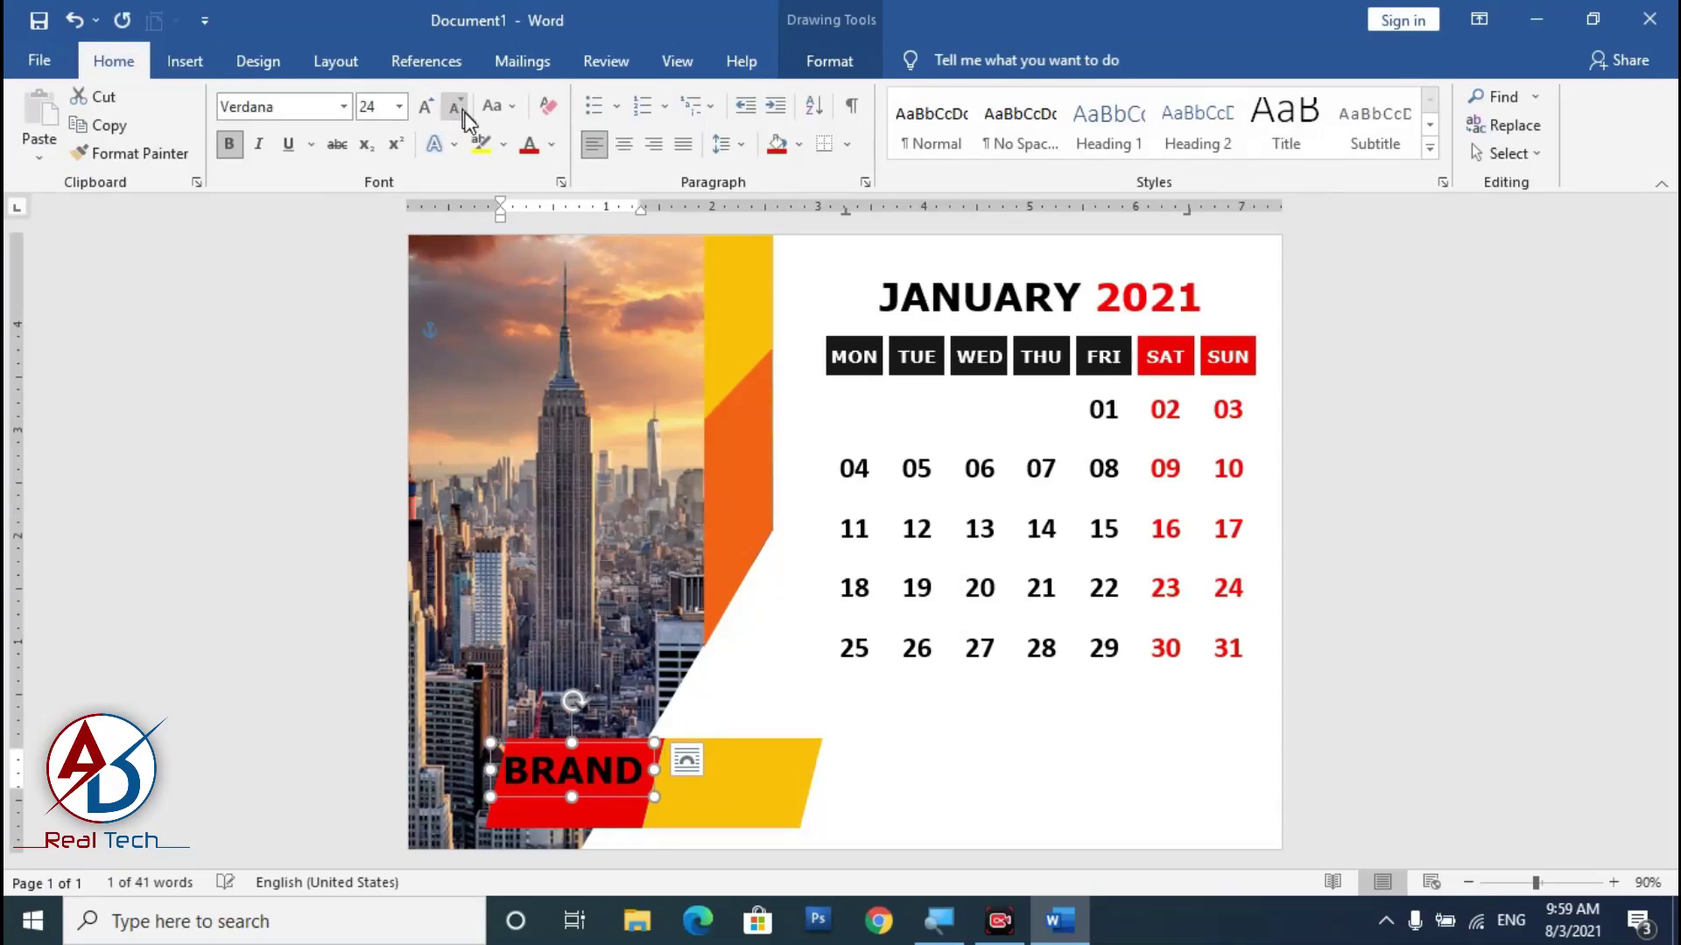
{"action": "left_click", "coordinate": [448, 108]}
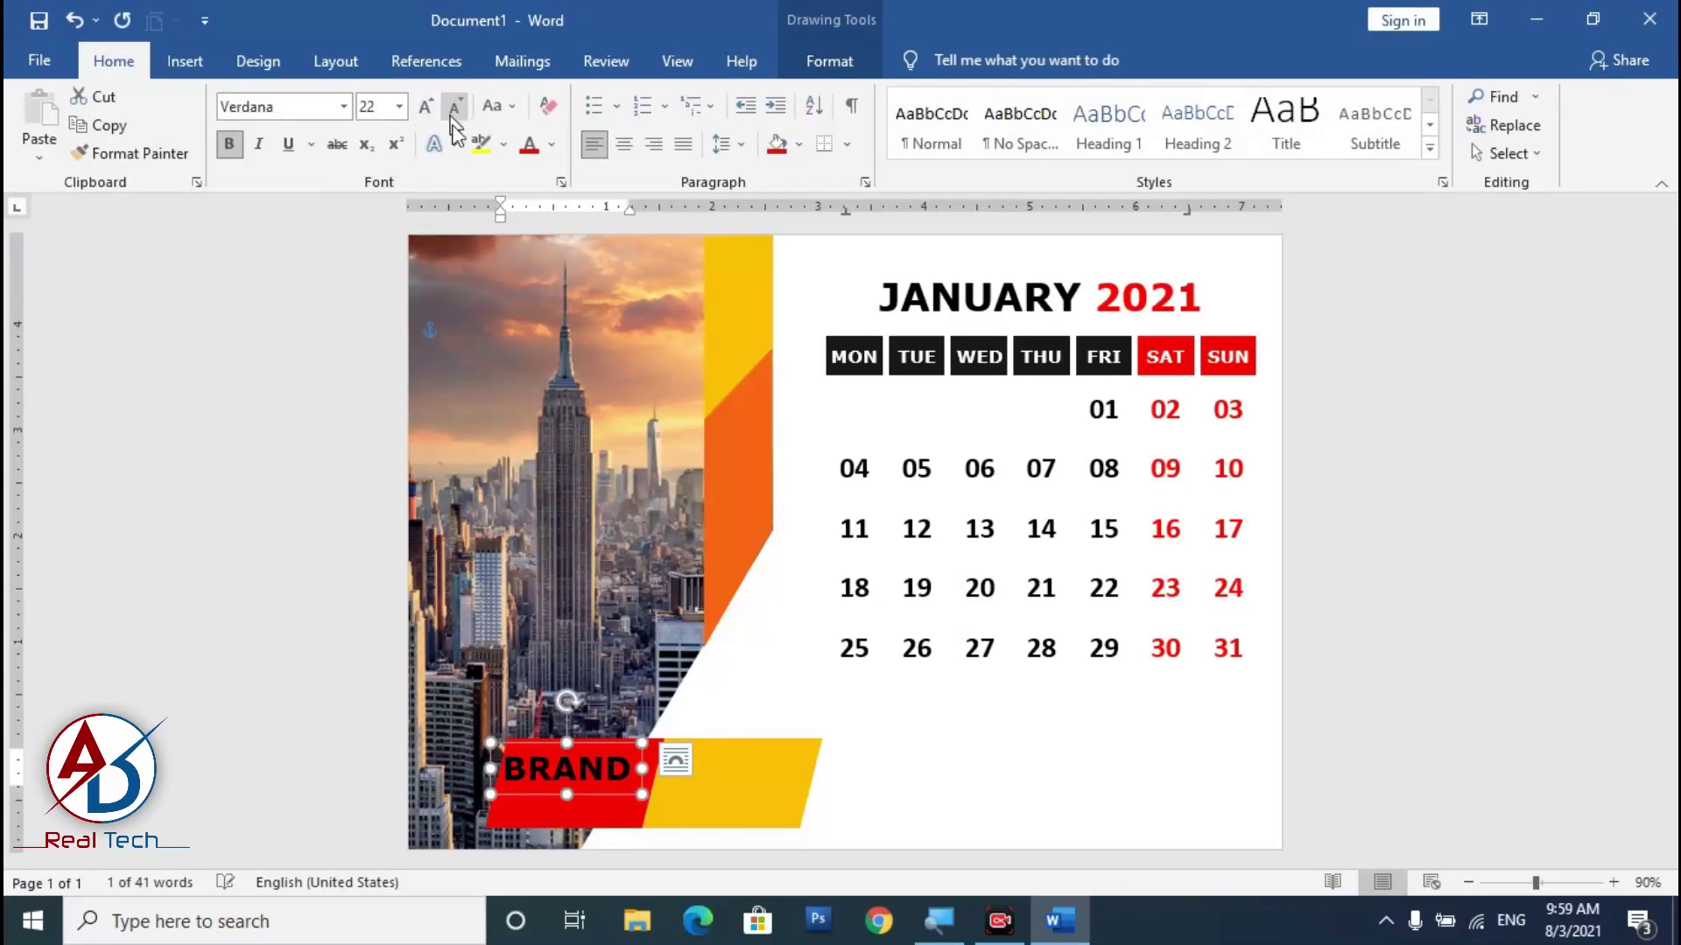
Duplicate the BRAND box directly beneath it and start typing 'Title' in the copy.
{"action": "key", "text": "ctrl+c"}
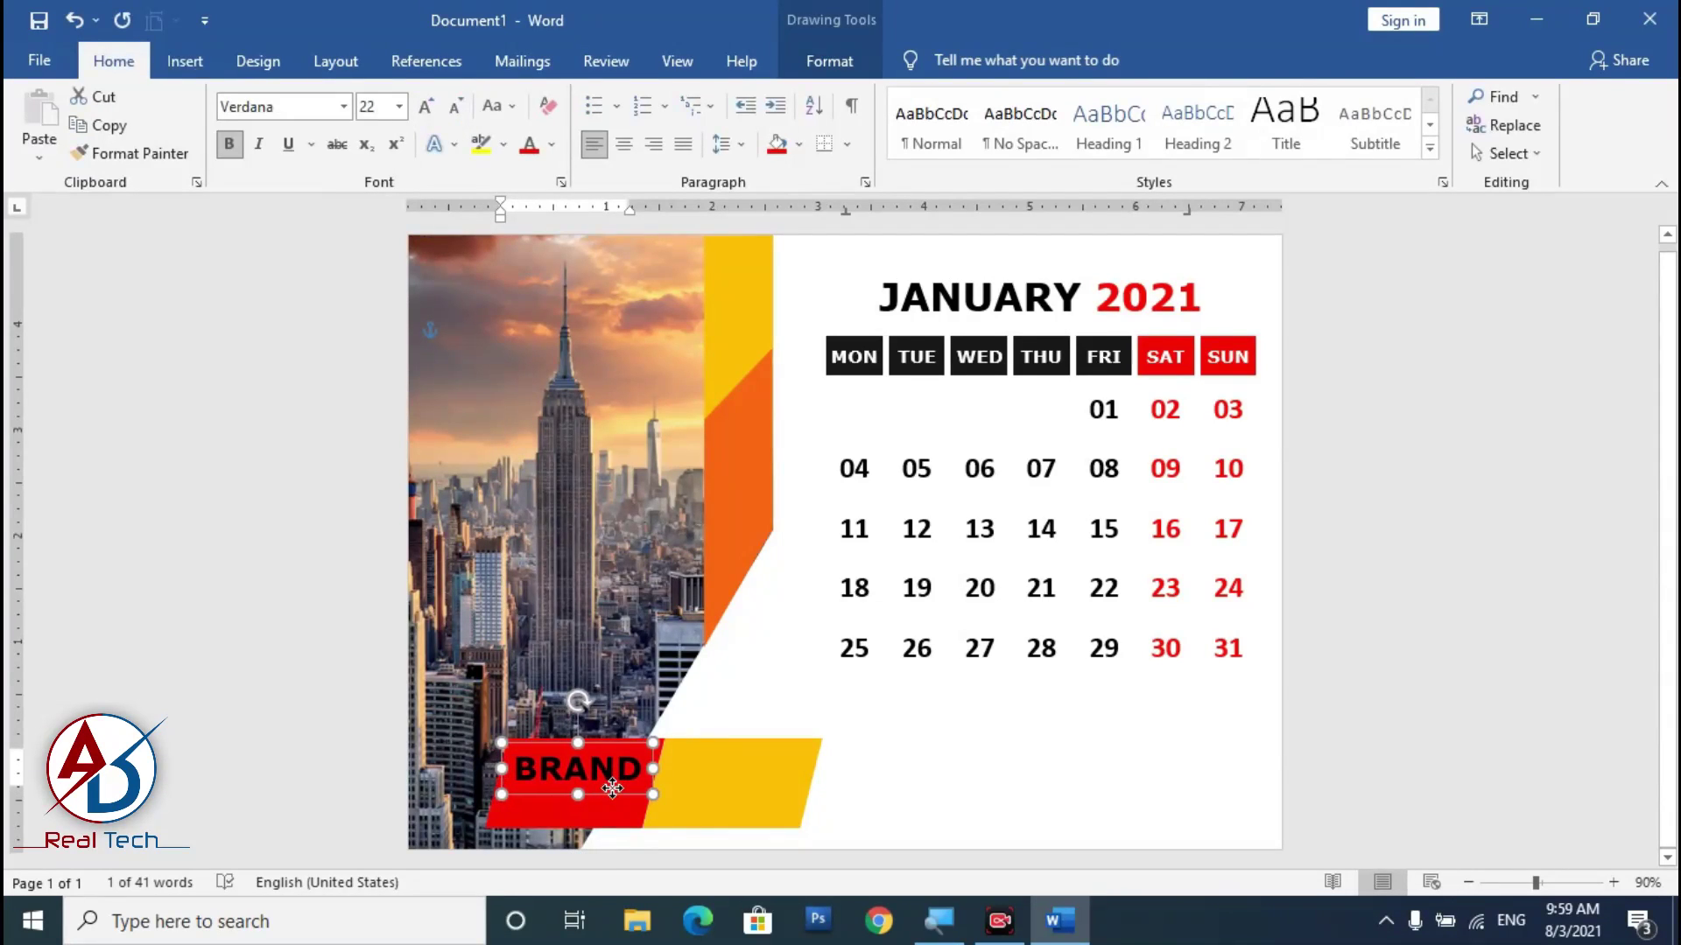
{"action": "key", "text": "ctrl+v"}
{"action": "left_click_drag", "start_coordinate": [596, 786], "coordinate": [578, 803]}
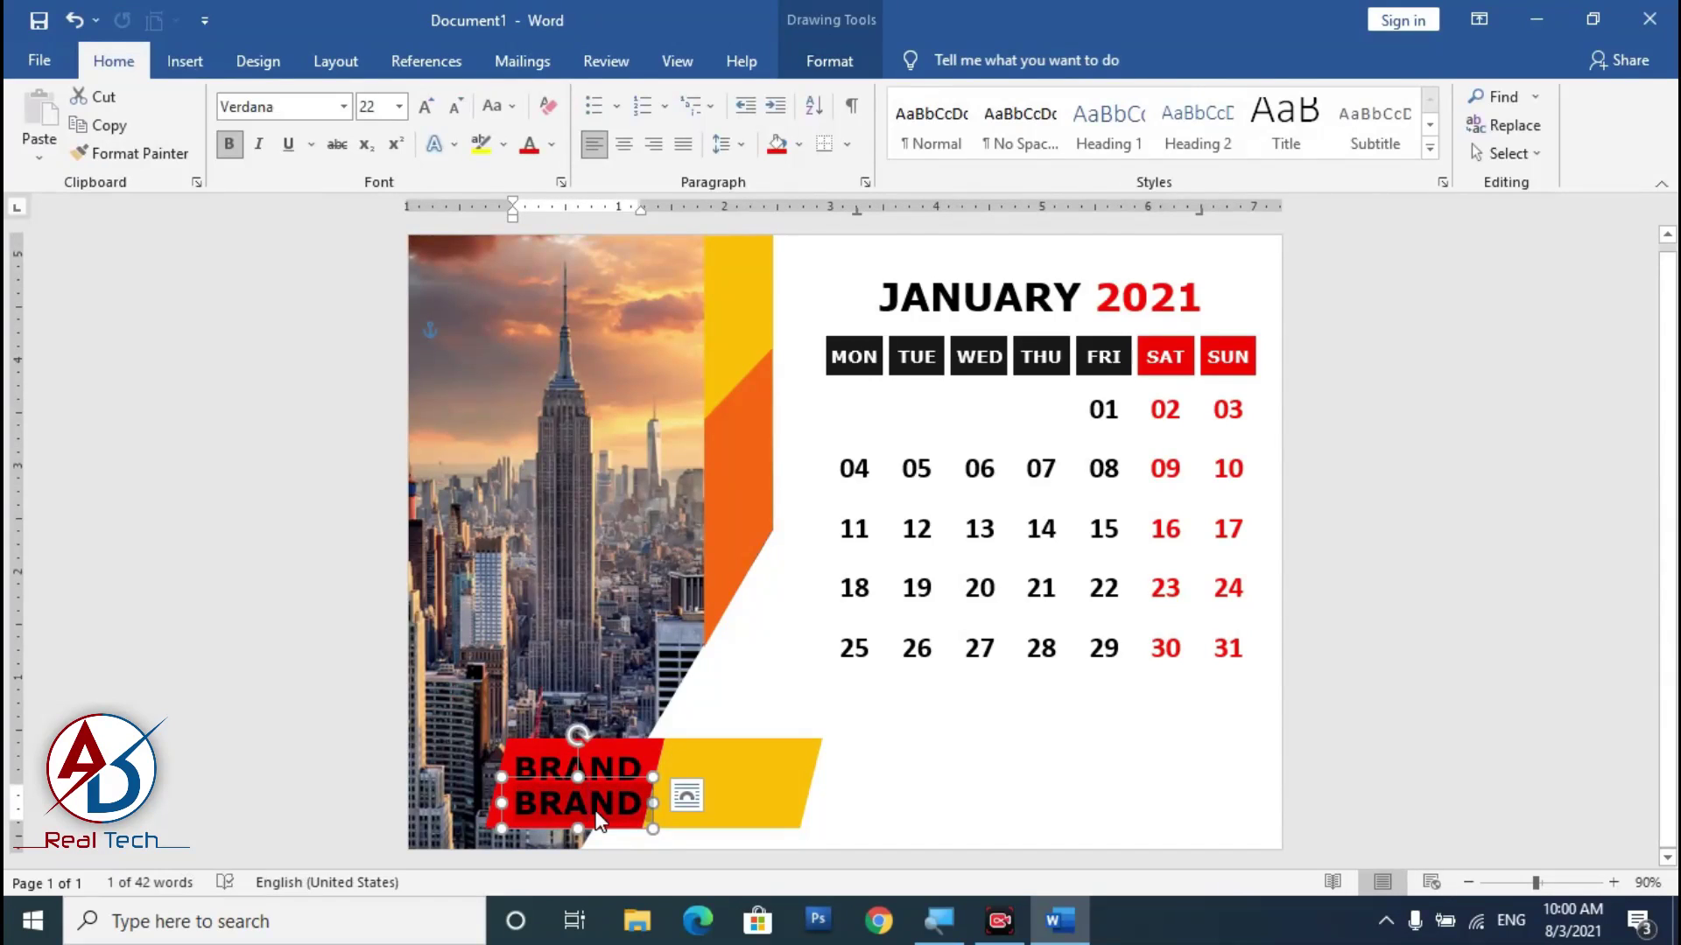
{"action": "double_click", "coordinate": [598, 821]}
{"action": "key", "text": "Delete"}
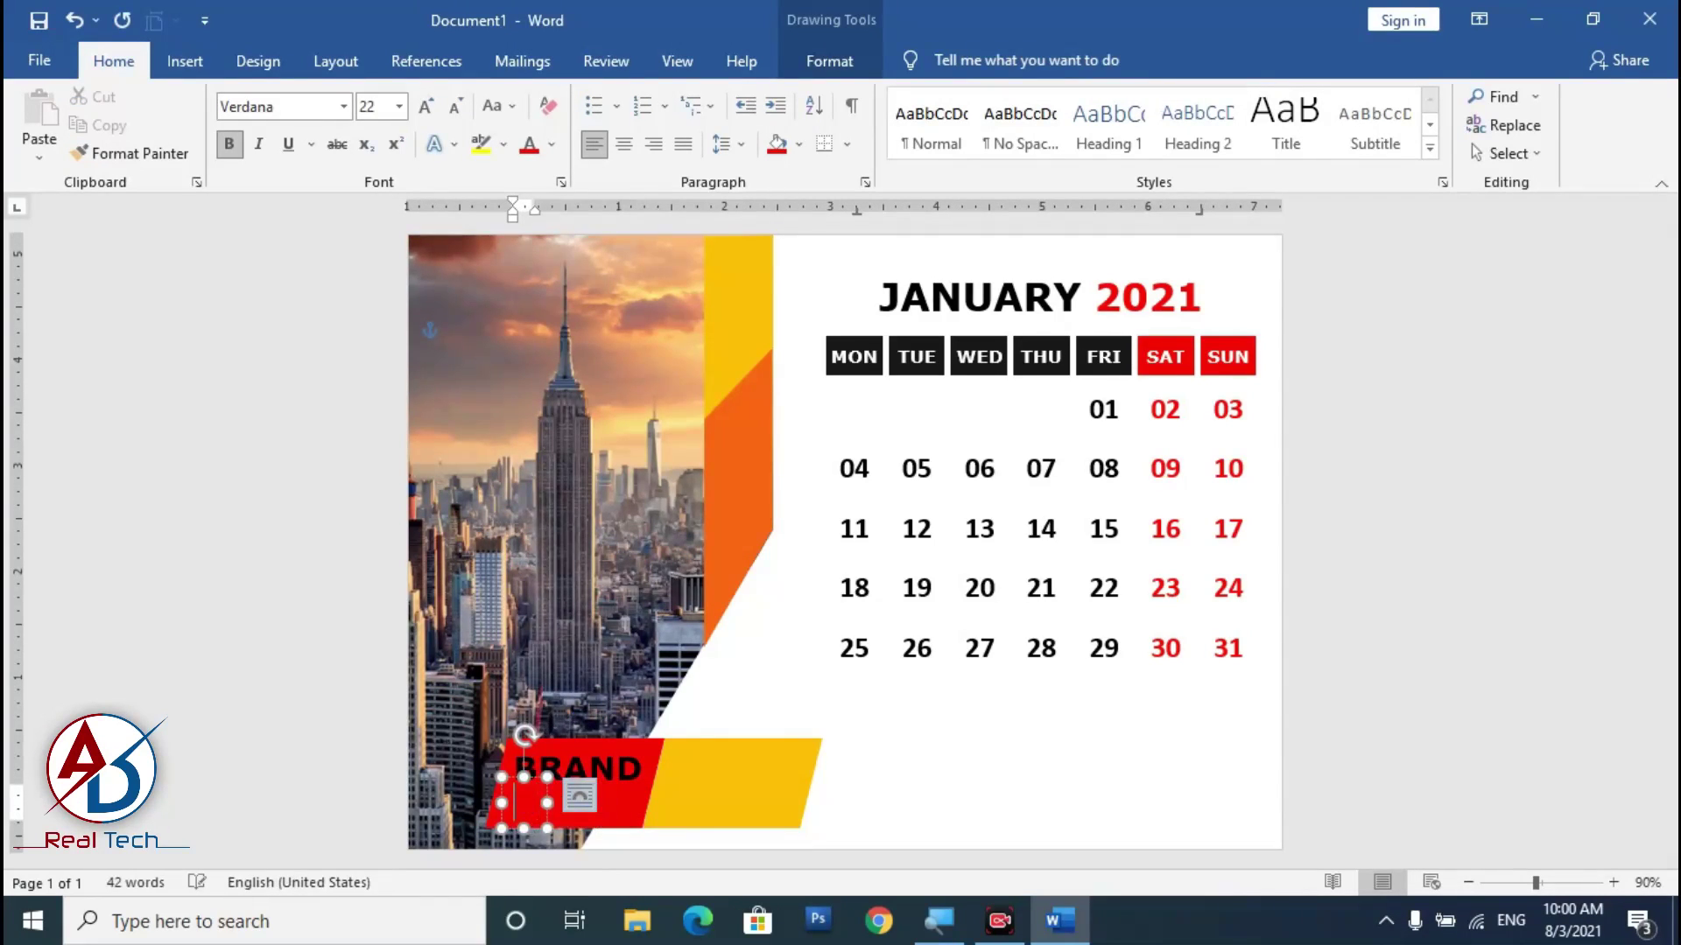
{"action": "type", "text": "Title"}
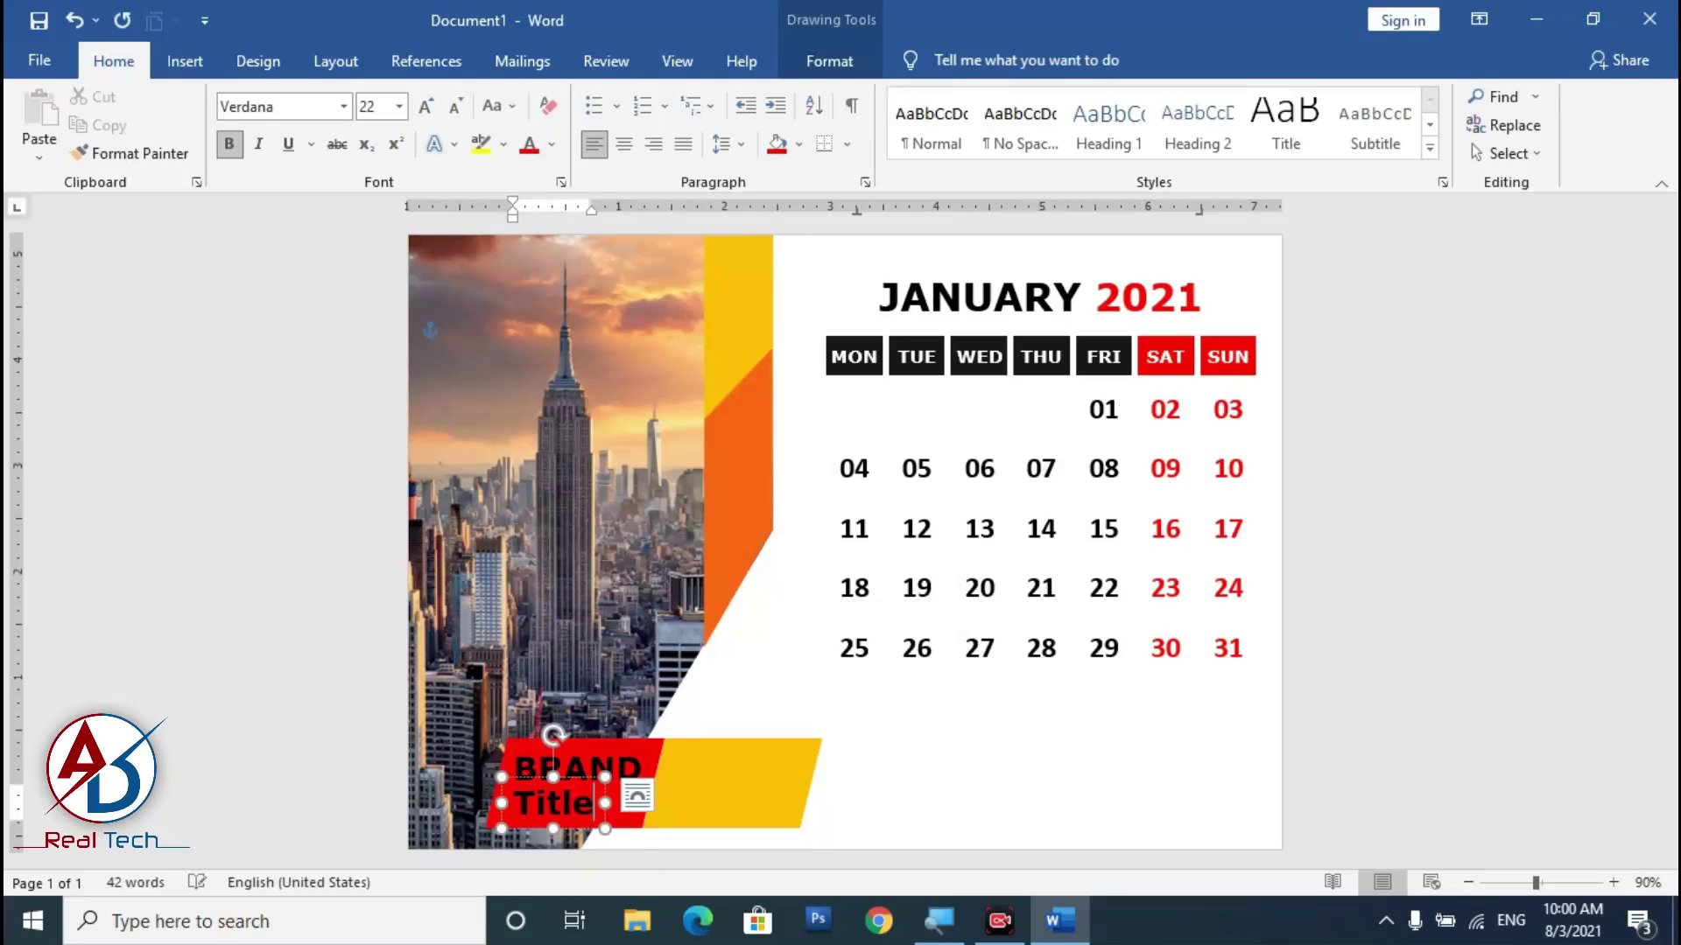
{"action": "type", "text": " gore"}
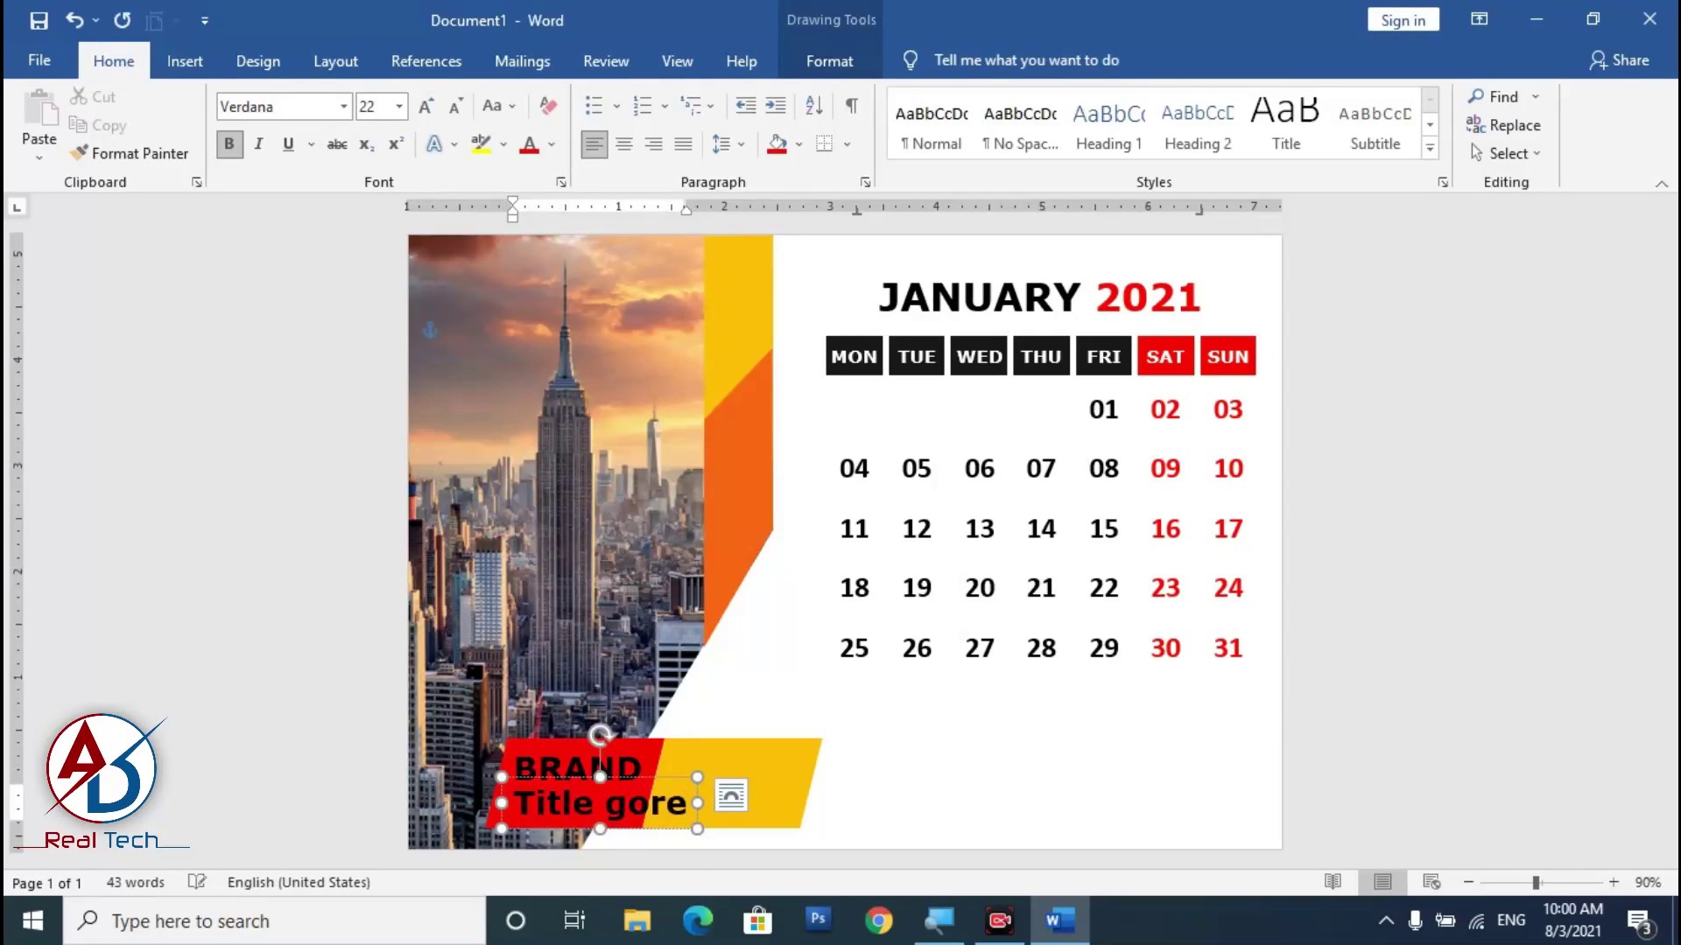
Finish the line as 'Title goes here', remove bold and shrink it to 9 pt.
{"action": "key", "text": "BackSpace"}
{"action": "key", "text": "BackSpace"}
{"action": "type", "text": "es here"}
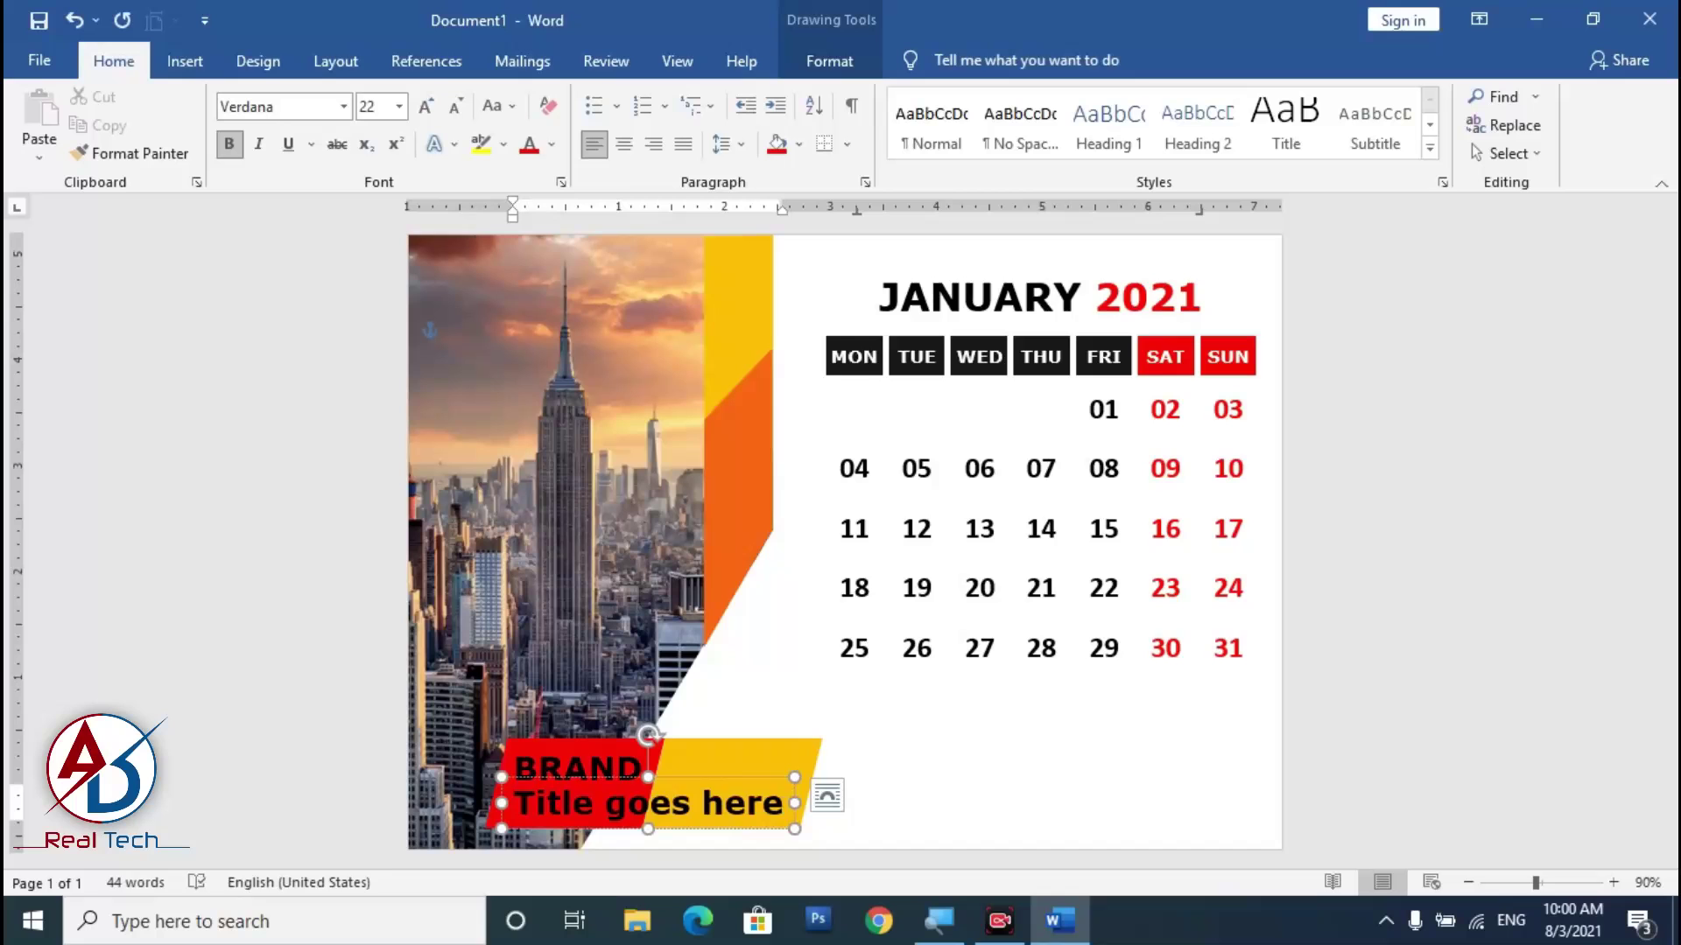
{"action": "key", "text": "shift+Home"}
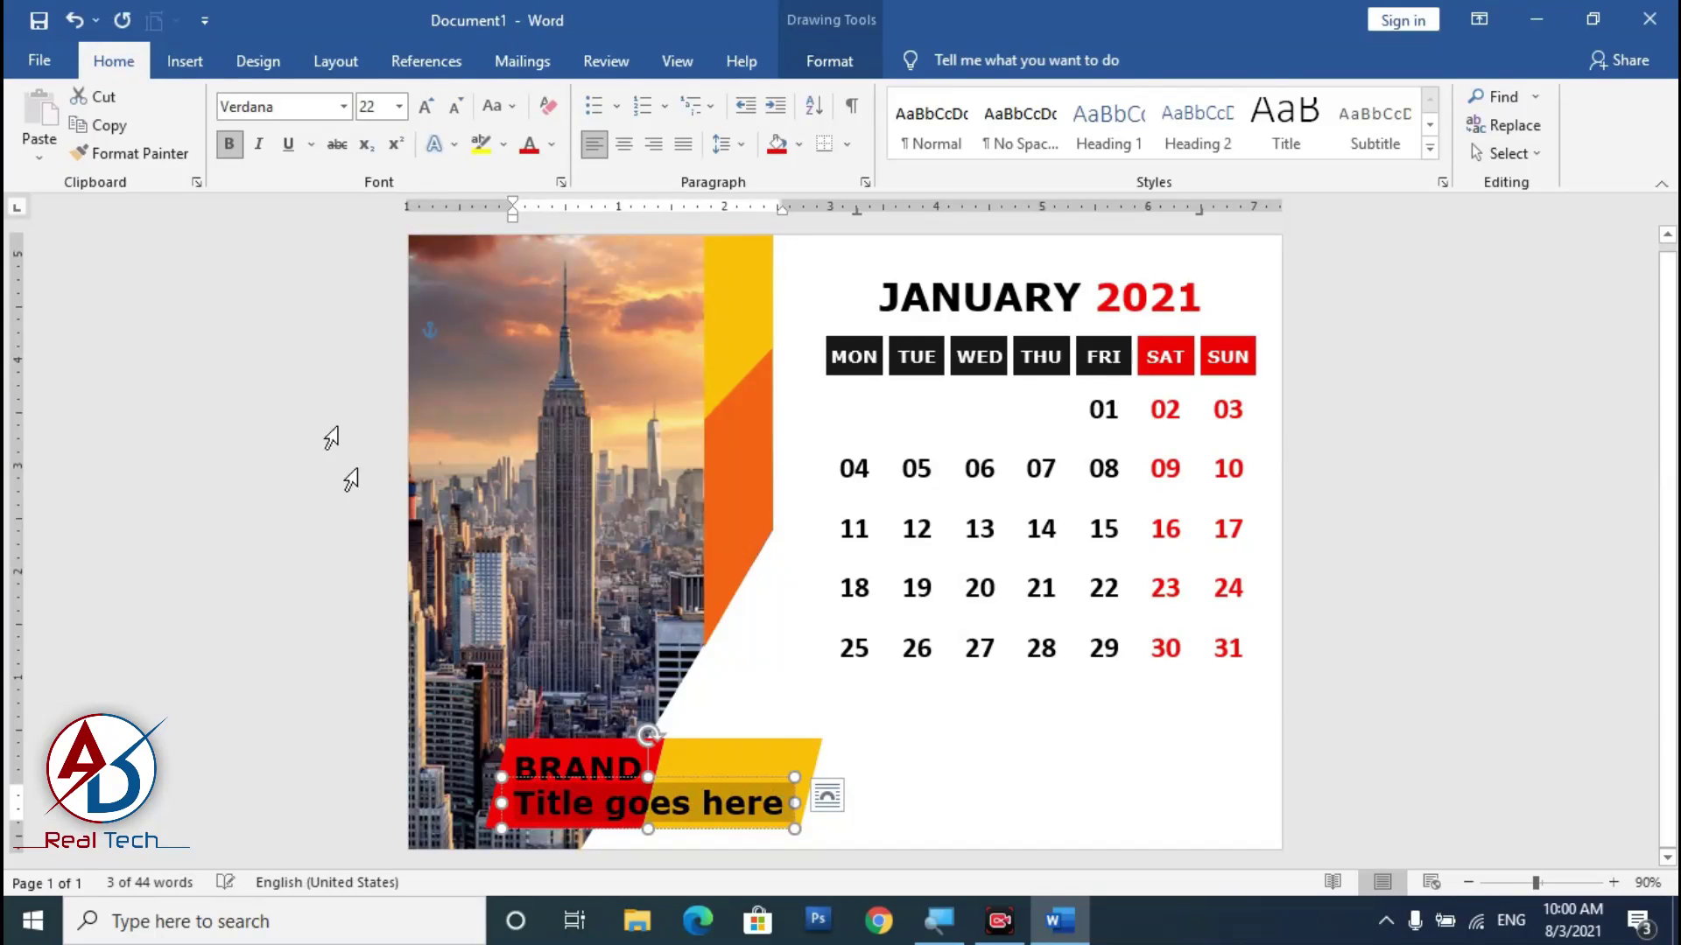
{"action": "left_click", "coordinate": [227, 144]}
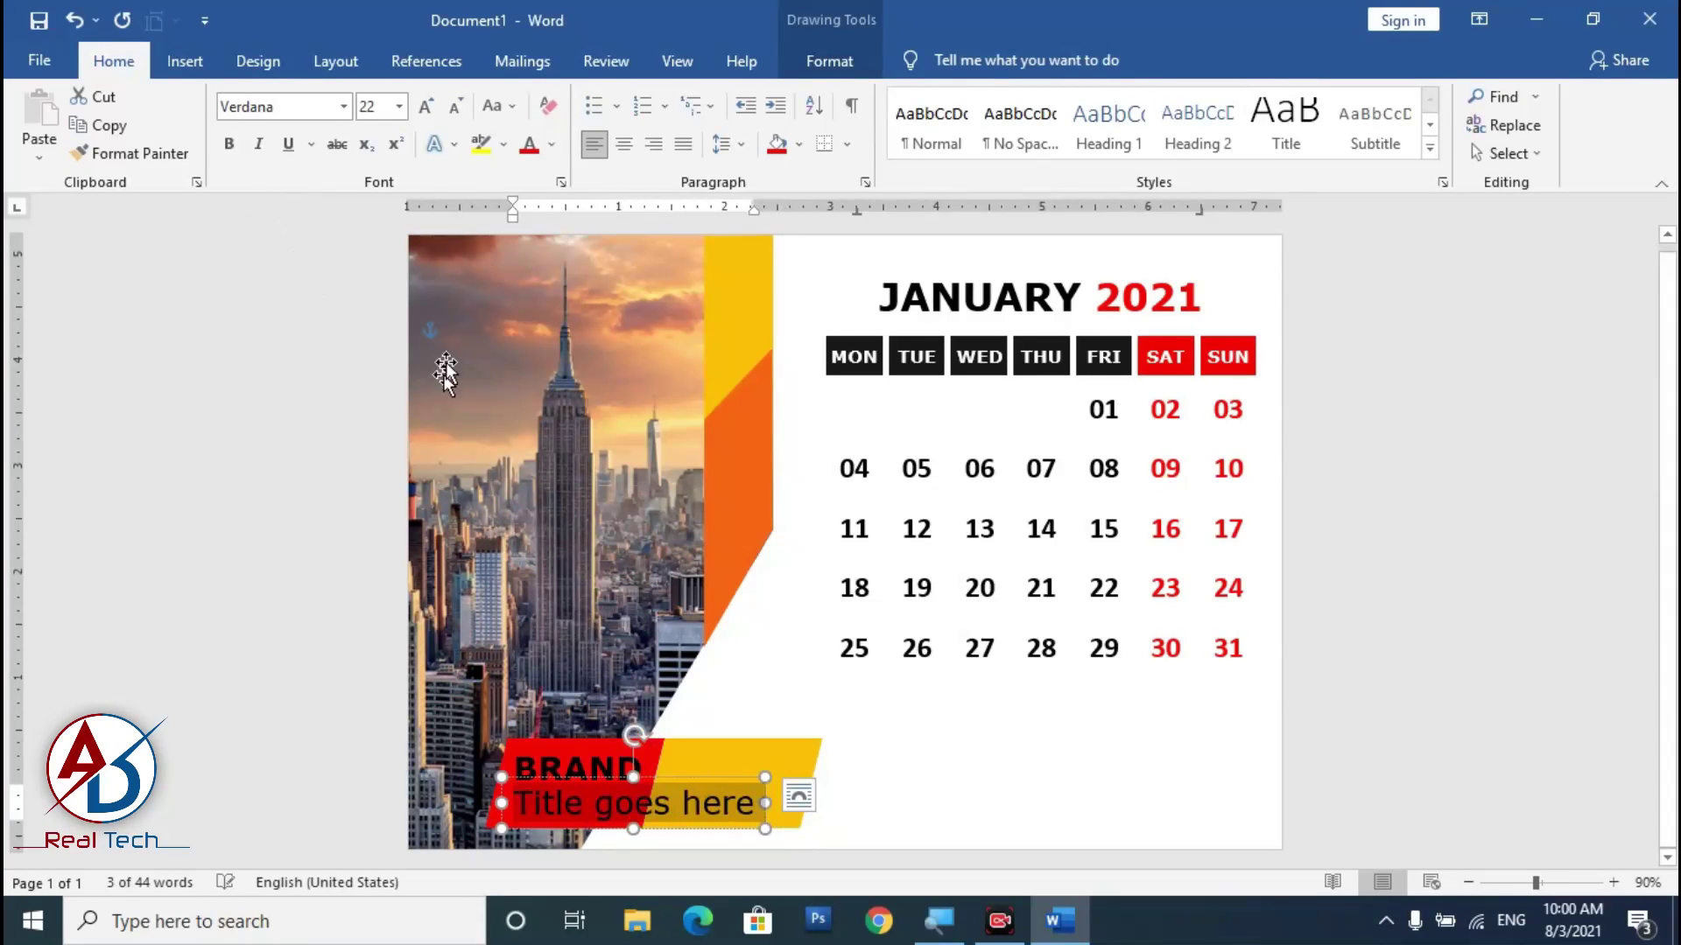
{"action": "left_click", "coordinate": [454, 111]}
{"action": "left_click", "coordinate": [454, 111]}
{"action": "left_click", "coordinate": [454, 111]}
{"action": "left_click", "coordinate": [455, 111]}
{"action": "left_click", "coordinate": [454, 111]}
{"action": "left_click", "coordinate": [454, 111]}
{"action": "left_click", "coordinate": [454, 112]}
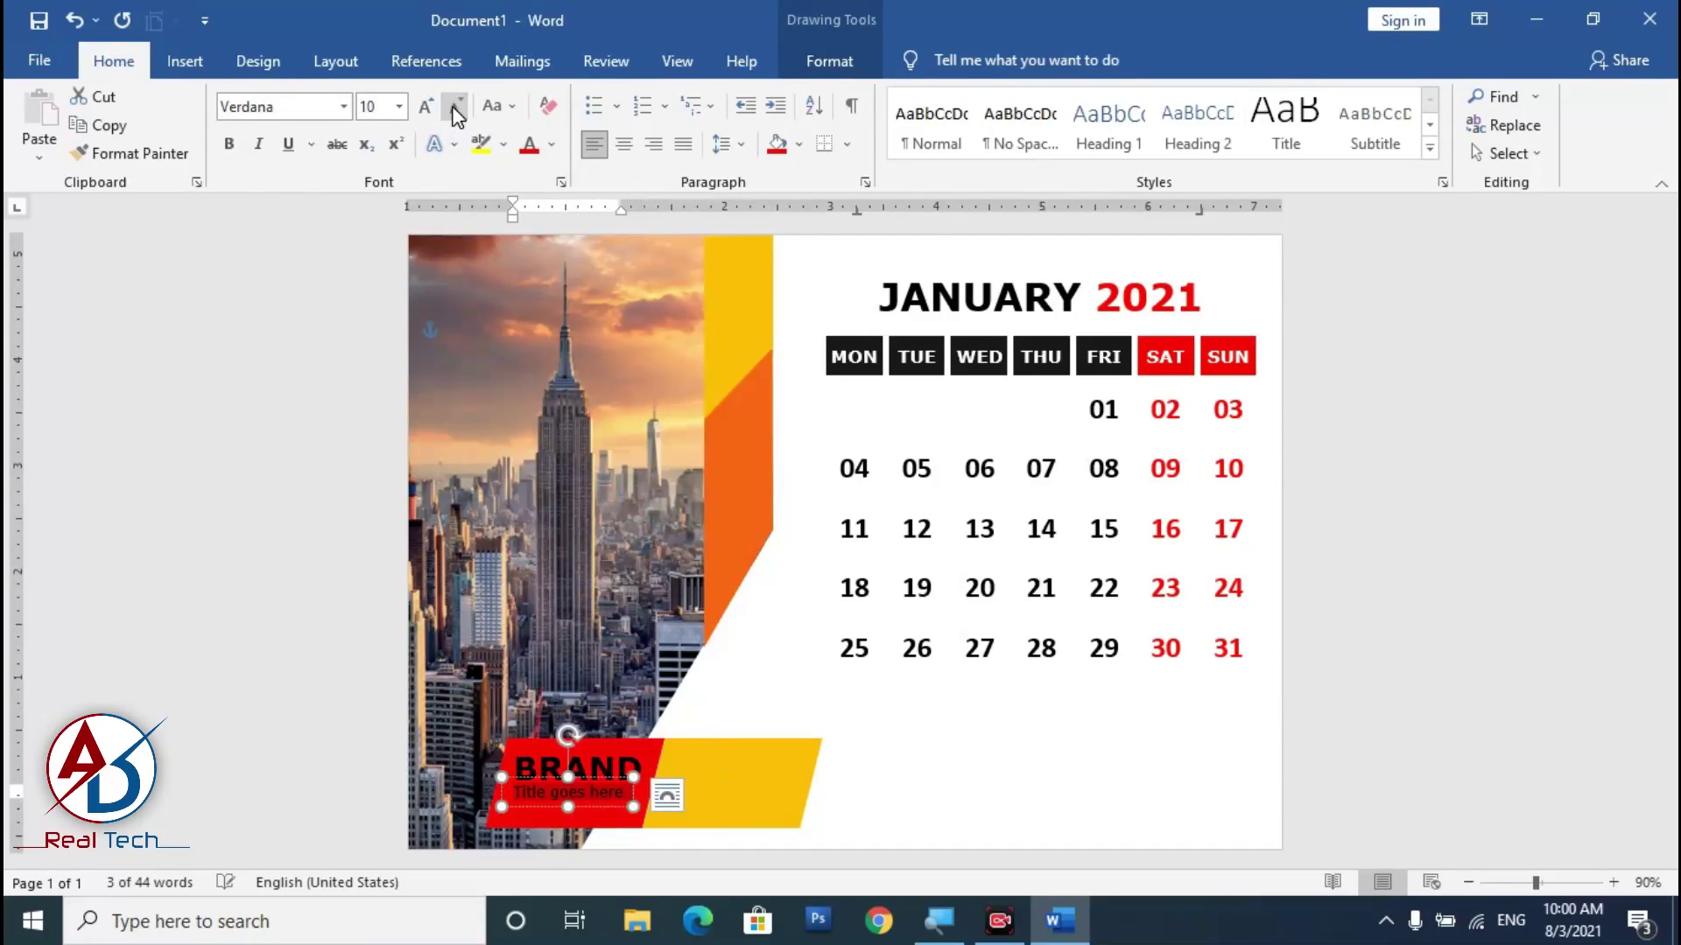
{"action": "scroll", "coordinate": [454, 111], "scroll_direction": "up", "scroll_amount": 6, "text": "ctrl"}
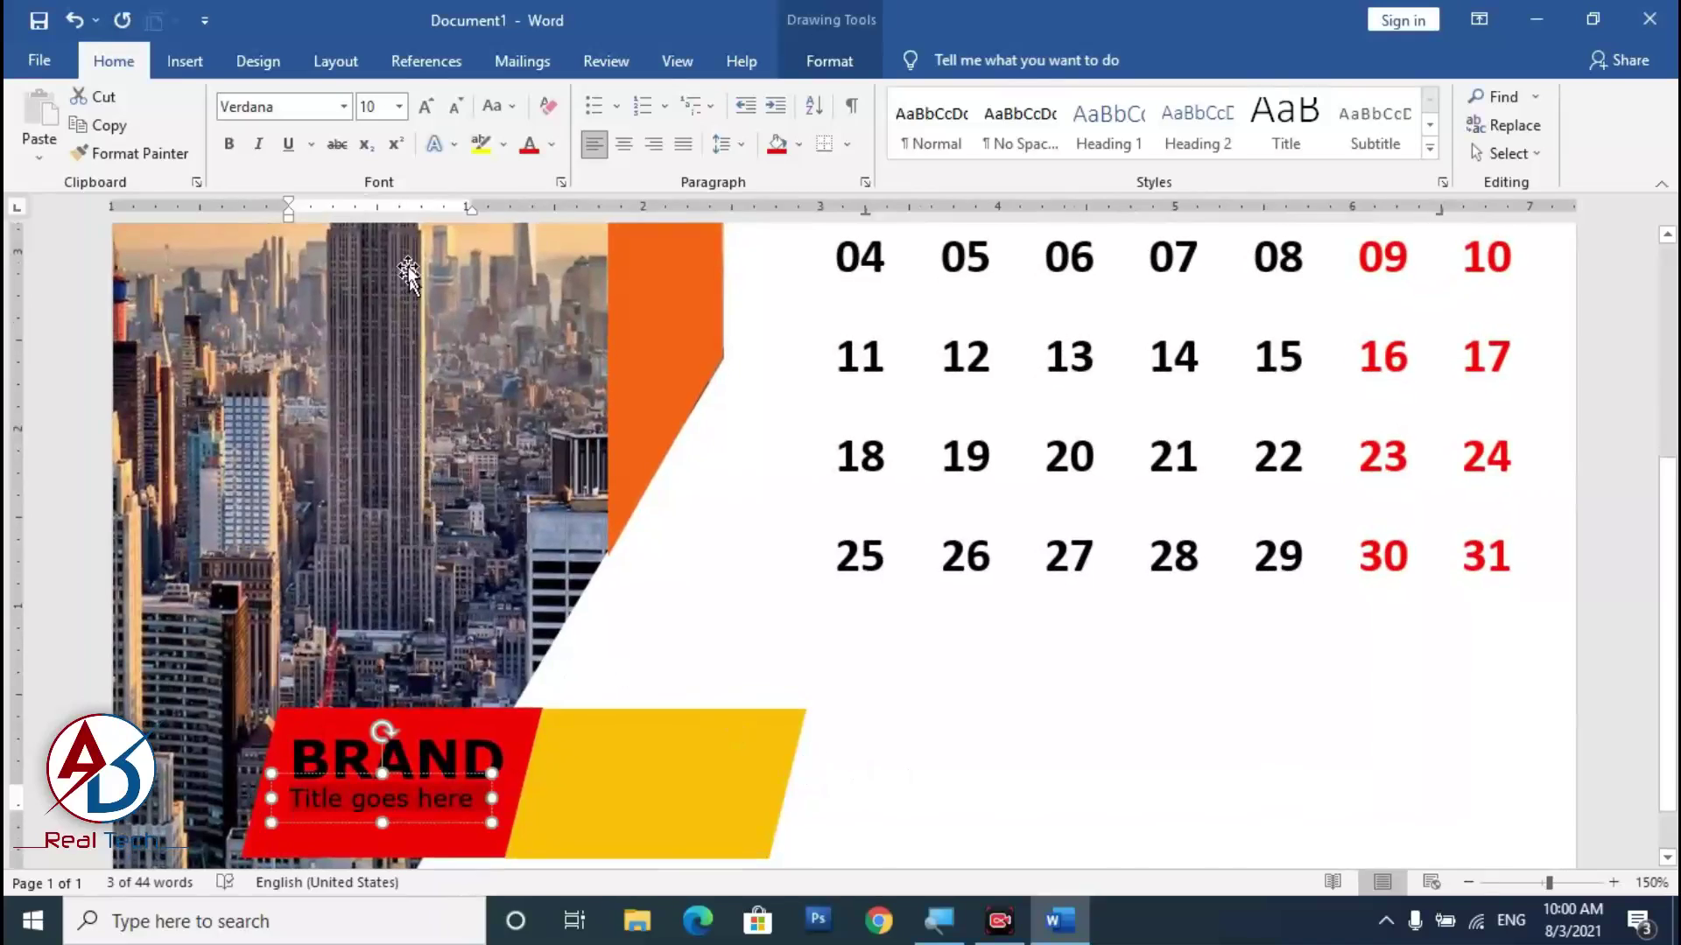
{"action": "left_click", "coordinate": [454, 107]}
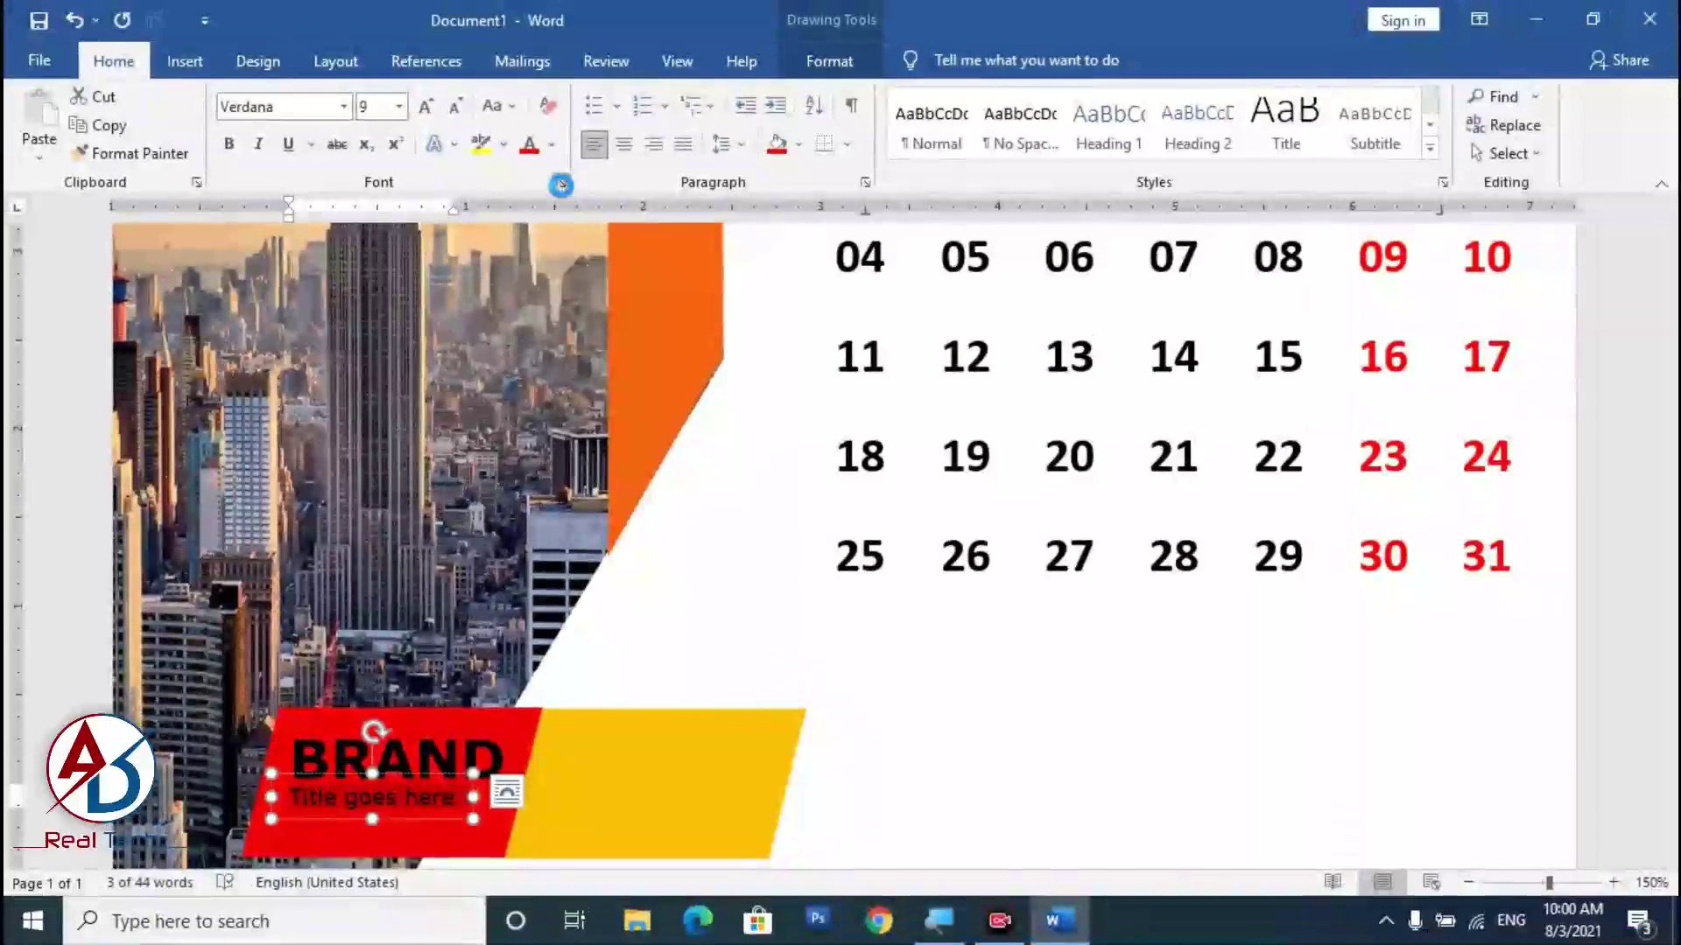
Set the line's character spacing to Expanded in the Font dialog's Advanced settings.
{"action": "left_click", "coordinate": [561, 182]}
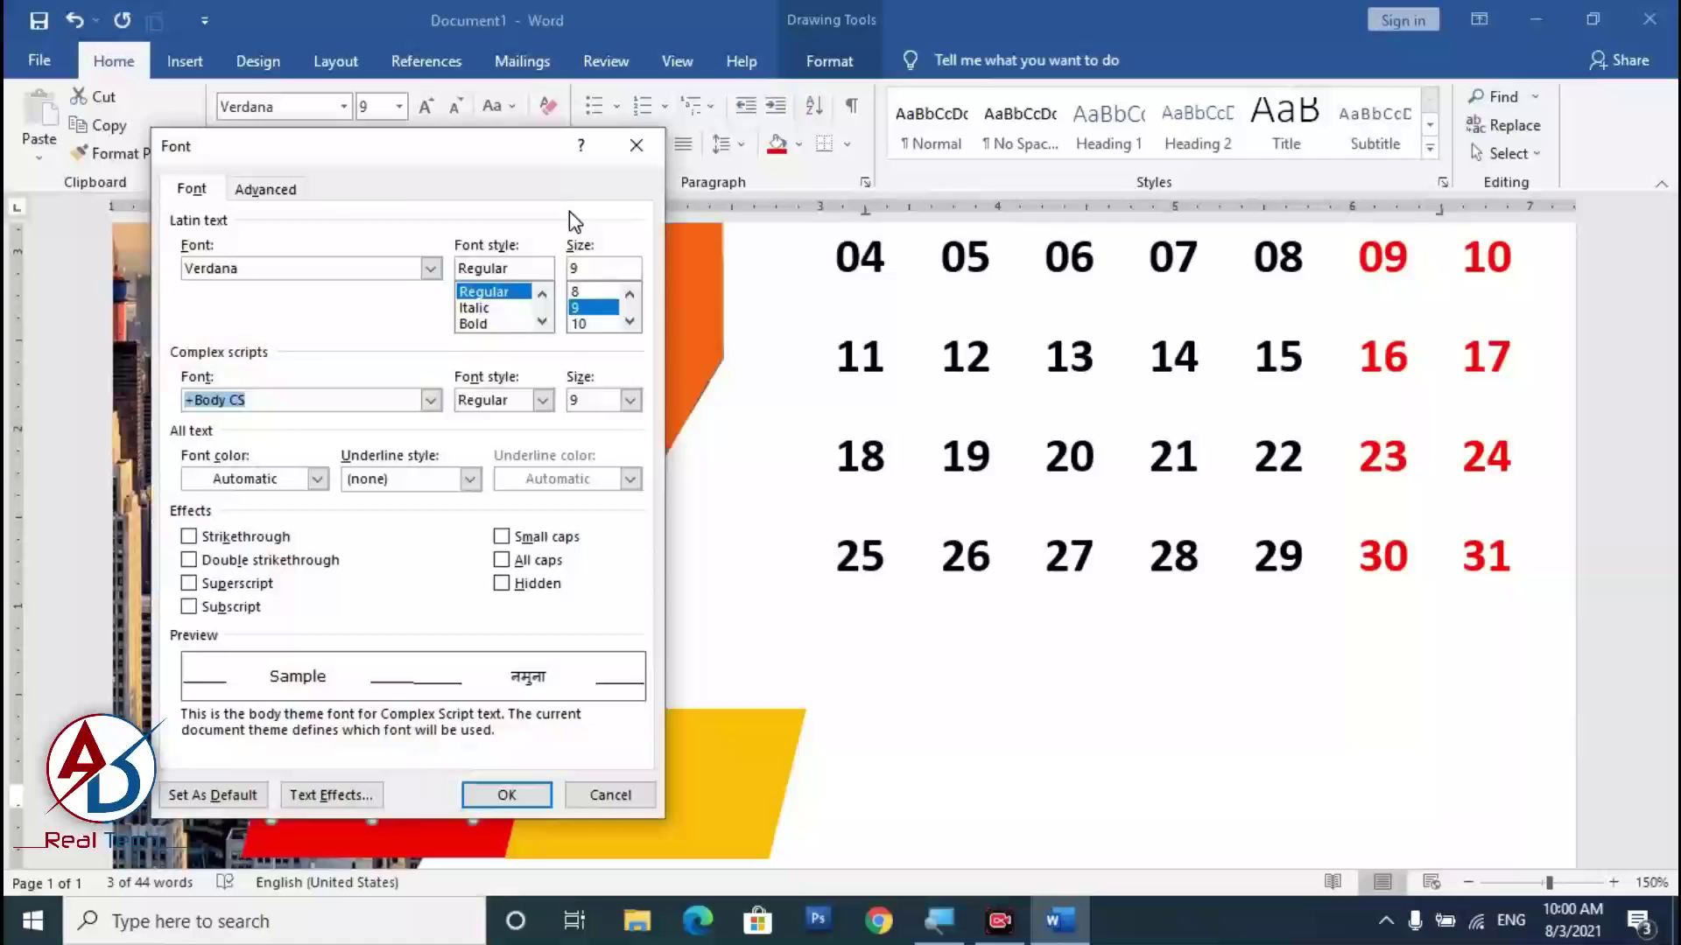
{"action": "left_click", "coordinate": [267, 190]}
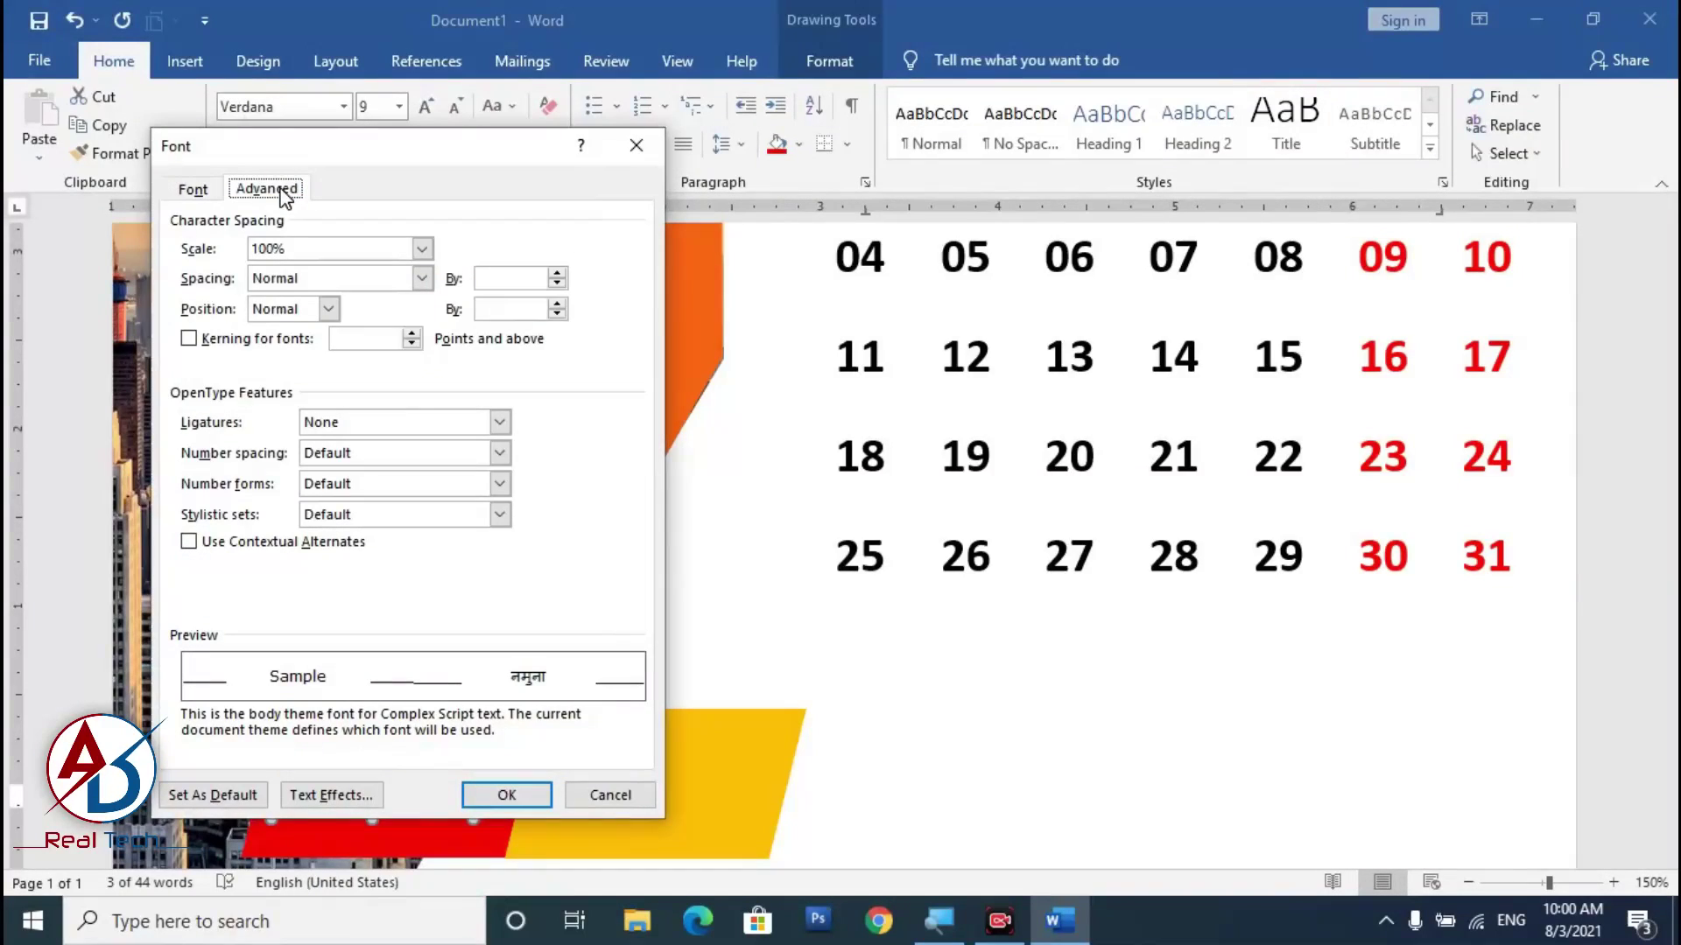
{"action": "left_click", "coordinate": [557, 274]}
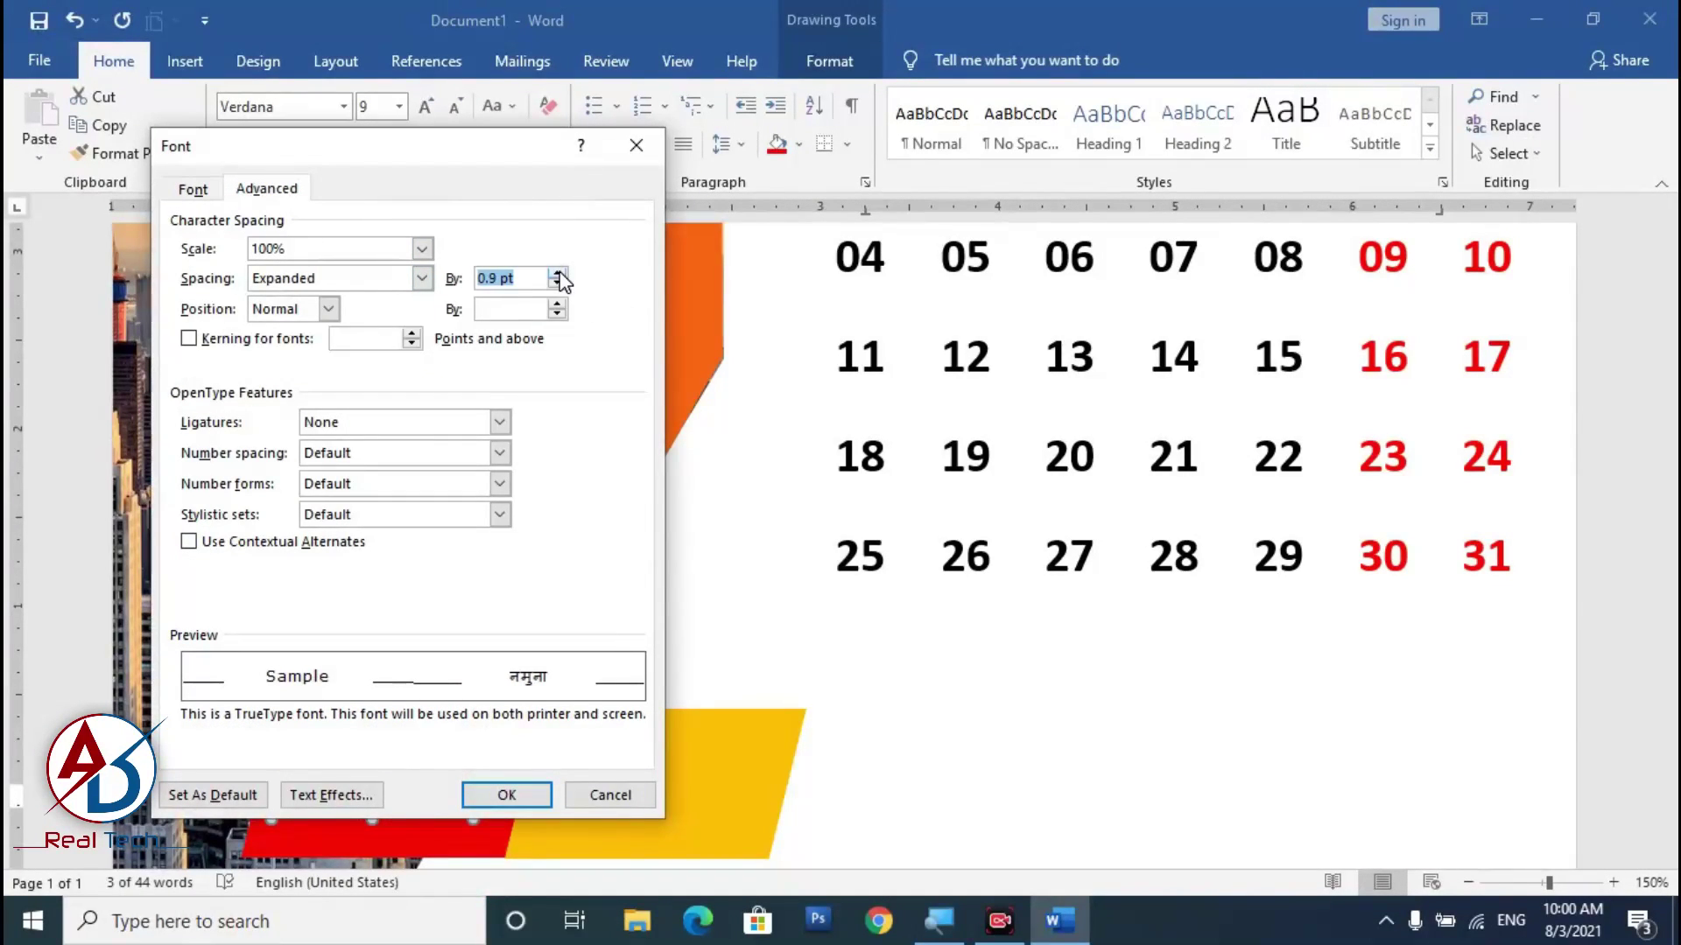
{"action": "left_click", "coordinate": [507, 795]}
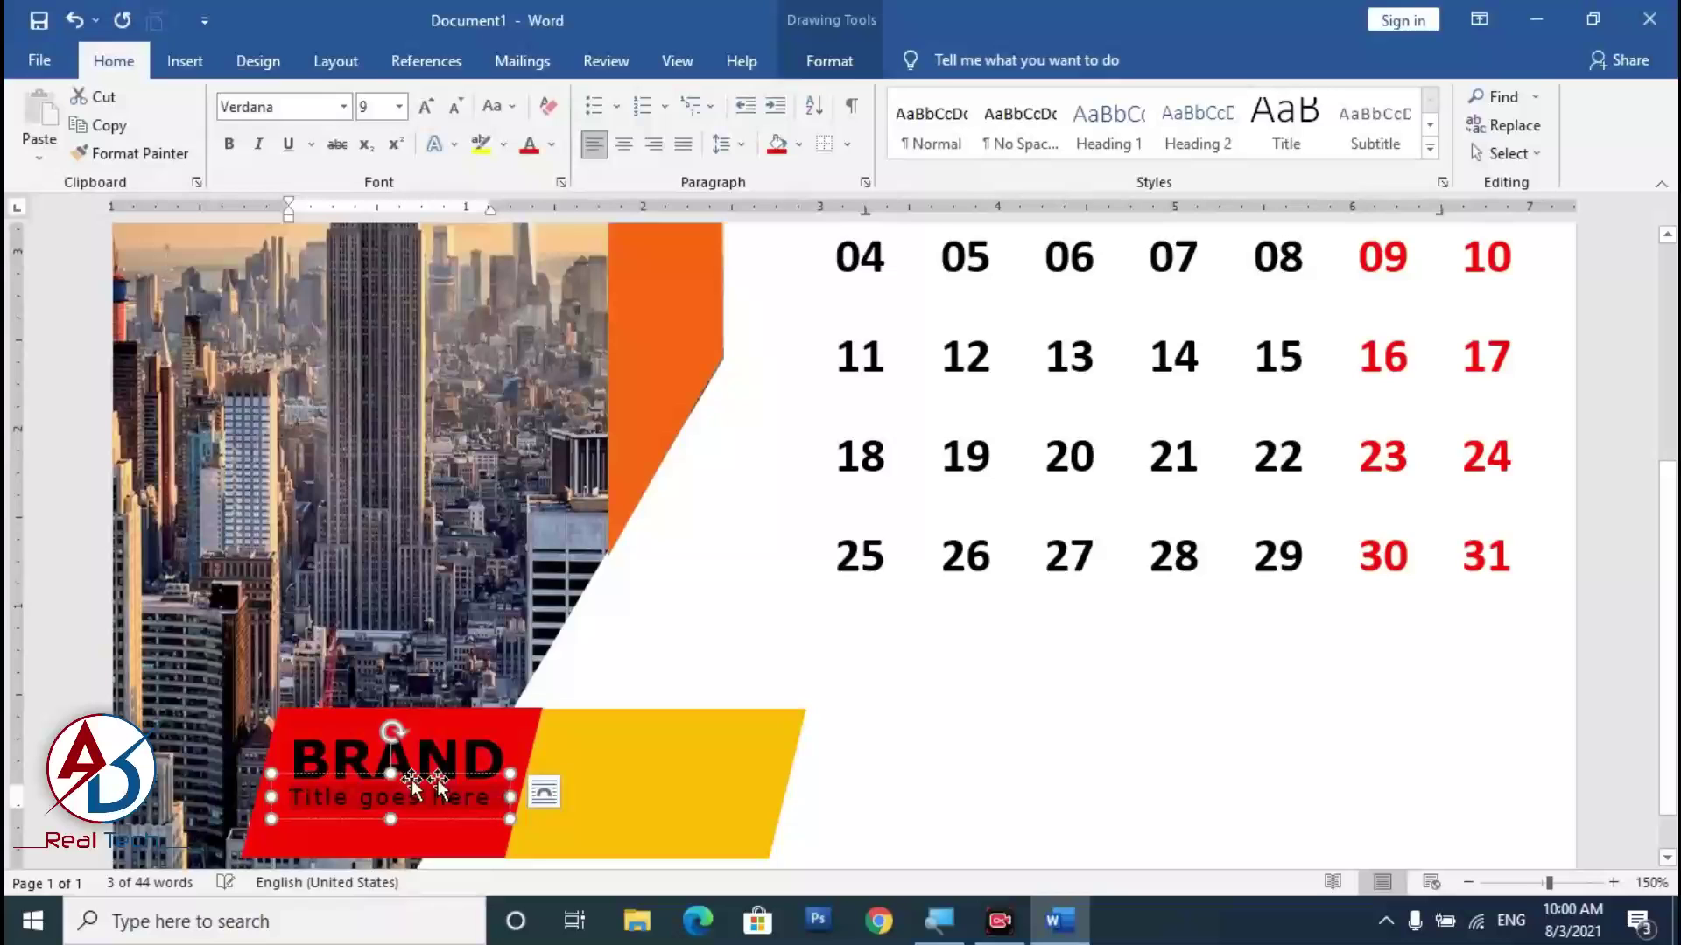
{"action": "left_click", "coordinate": [600, 821]}
{"action": "scroll", "coordinate": [411, 771], "scroll_direction": "down", "scroll_amount": 1}
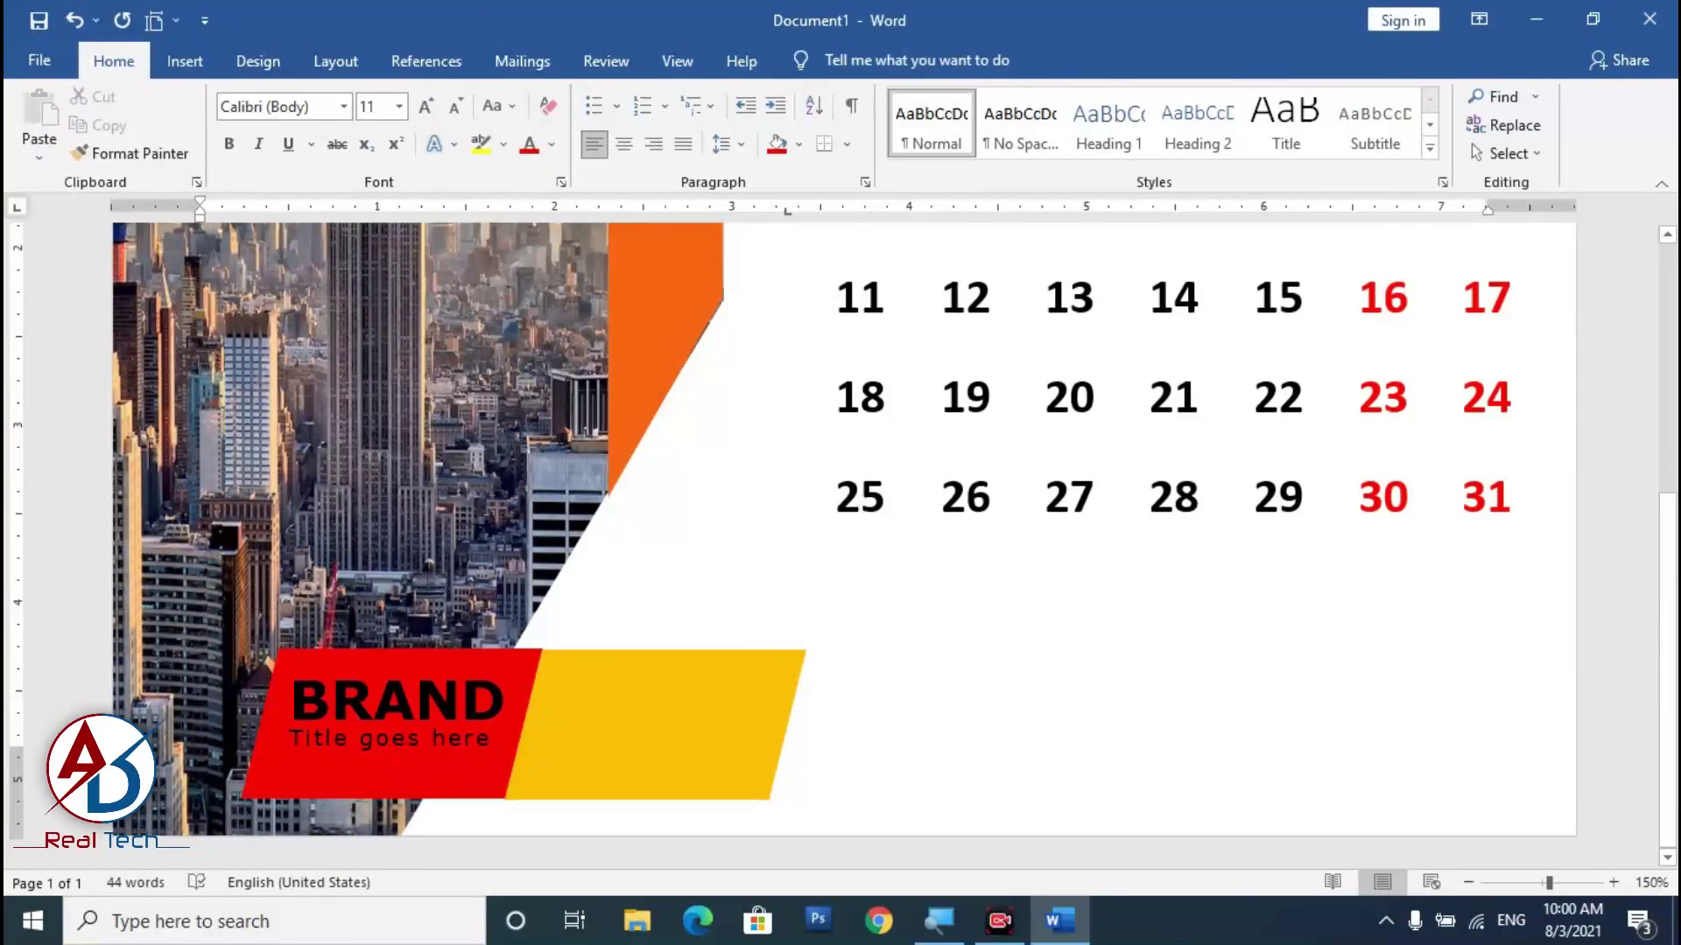
Make the word 'BRAND' white.
{"action": "double_click", "coordinate": [399, 700]}
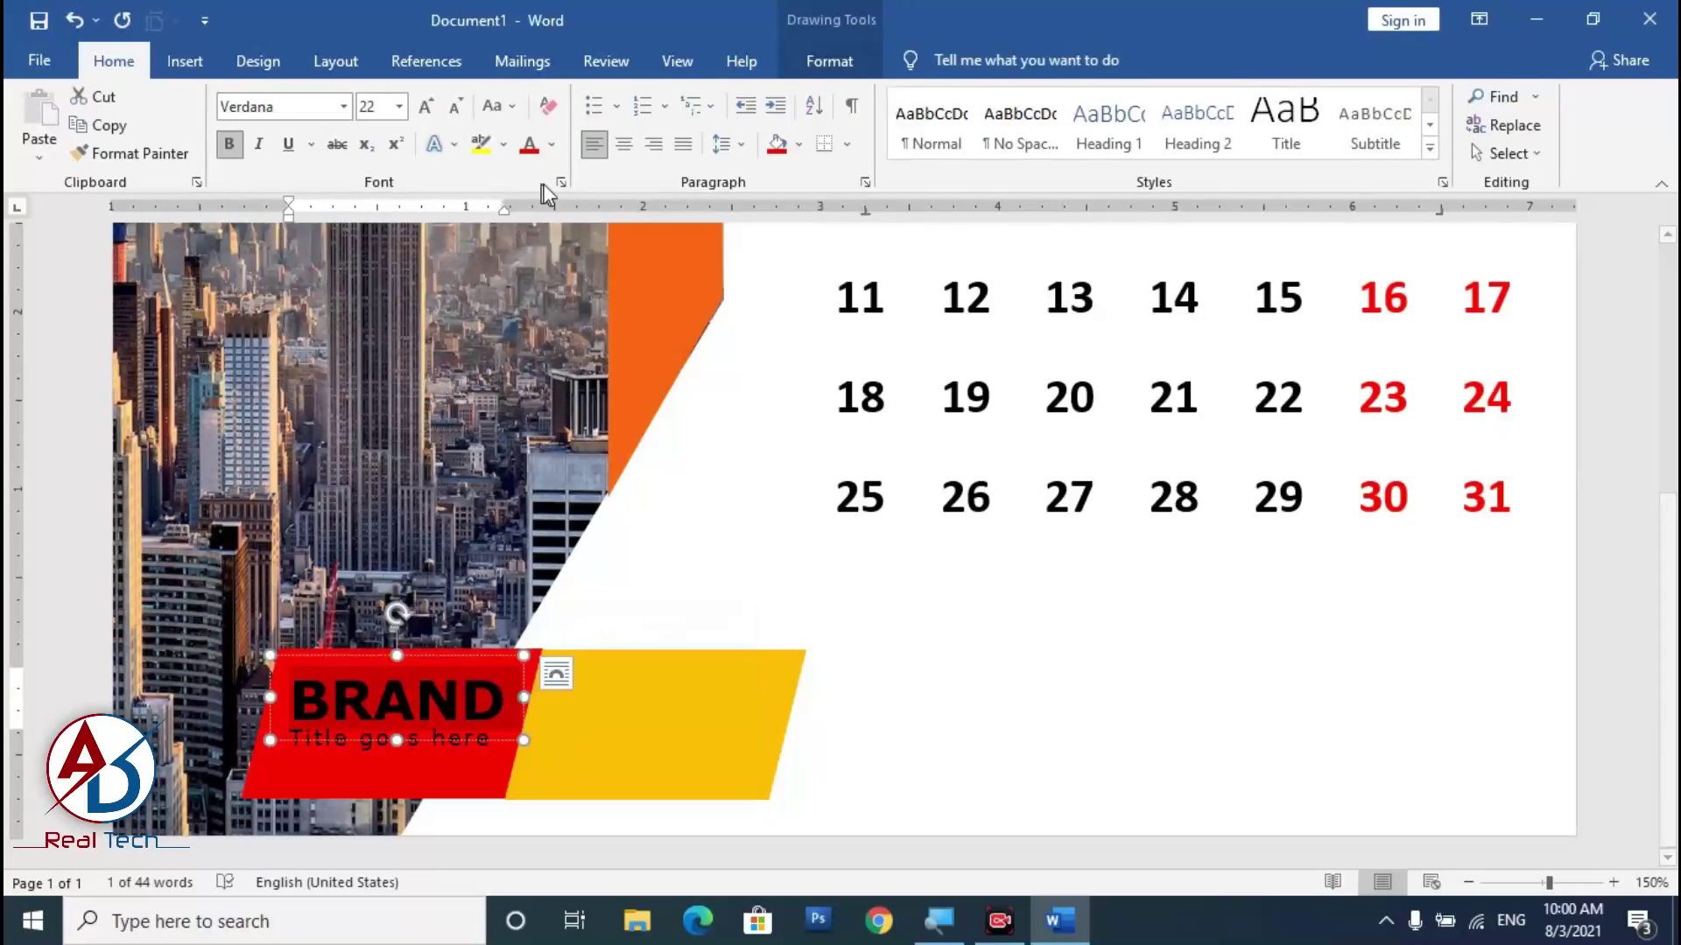
{"action": "left_click", "coordinate": [552, 145]}
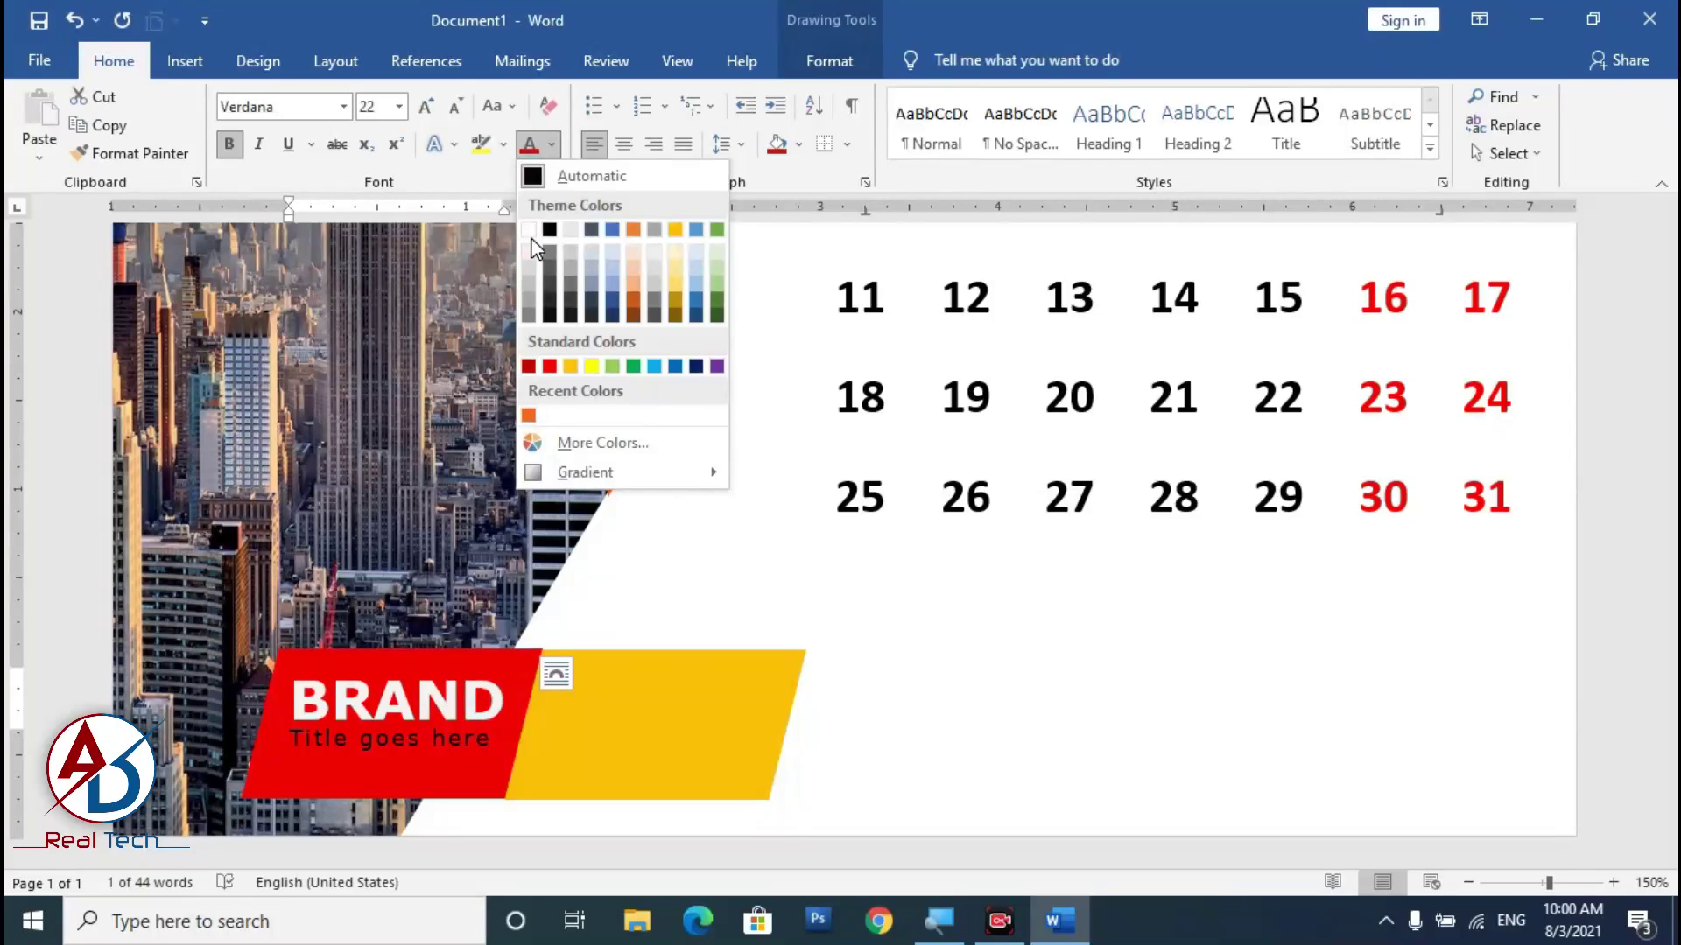
{"action": "left_click", "coordinate": [530, 238]}
{"action": "key", "text": "Escape"}
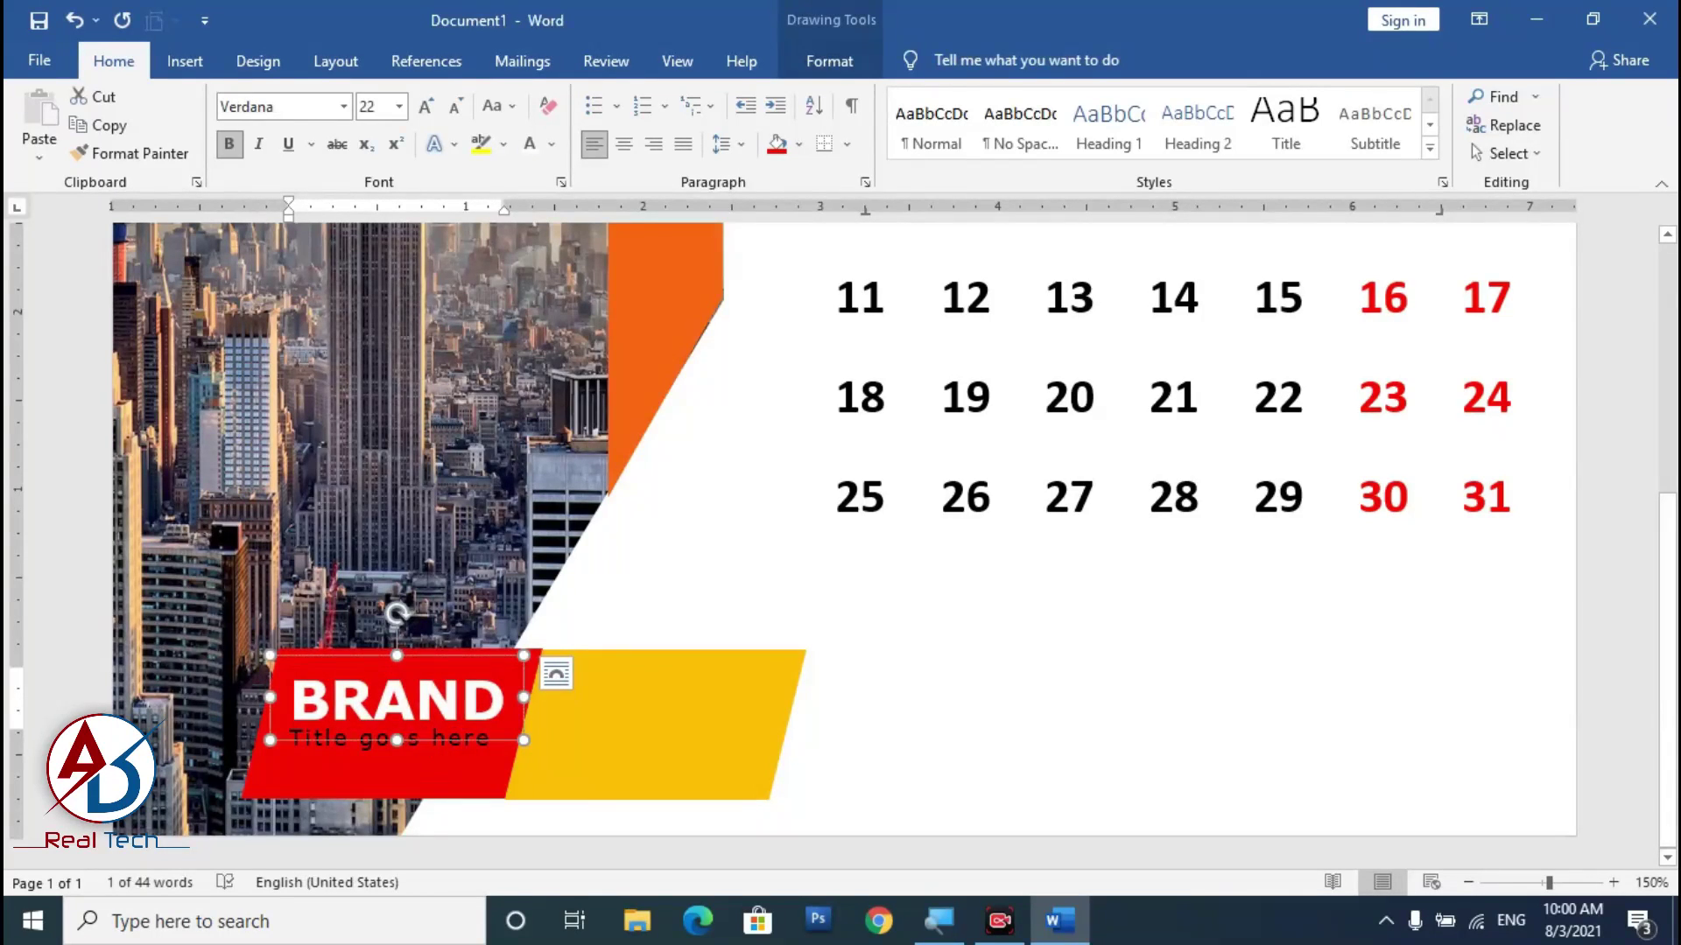
Colour the 'Title goes here' line Gold from the Standard Colors.
{"action": "left_click", "coordinate": [426, 753]}
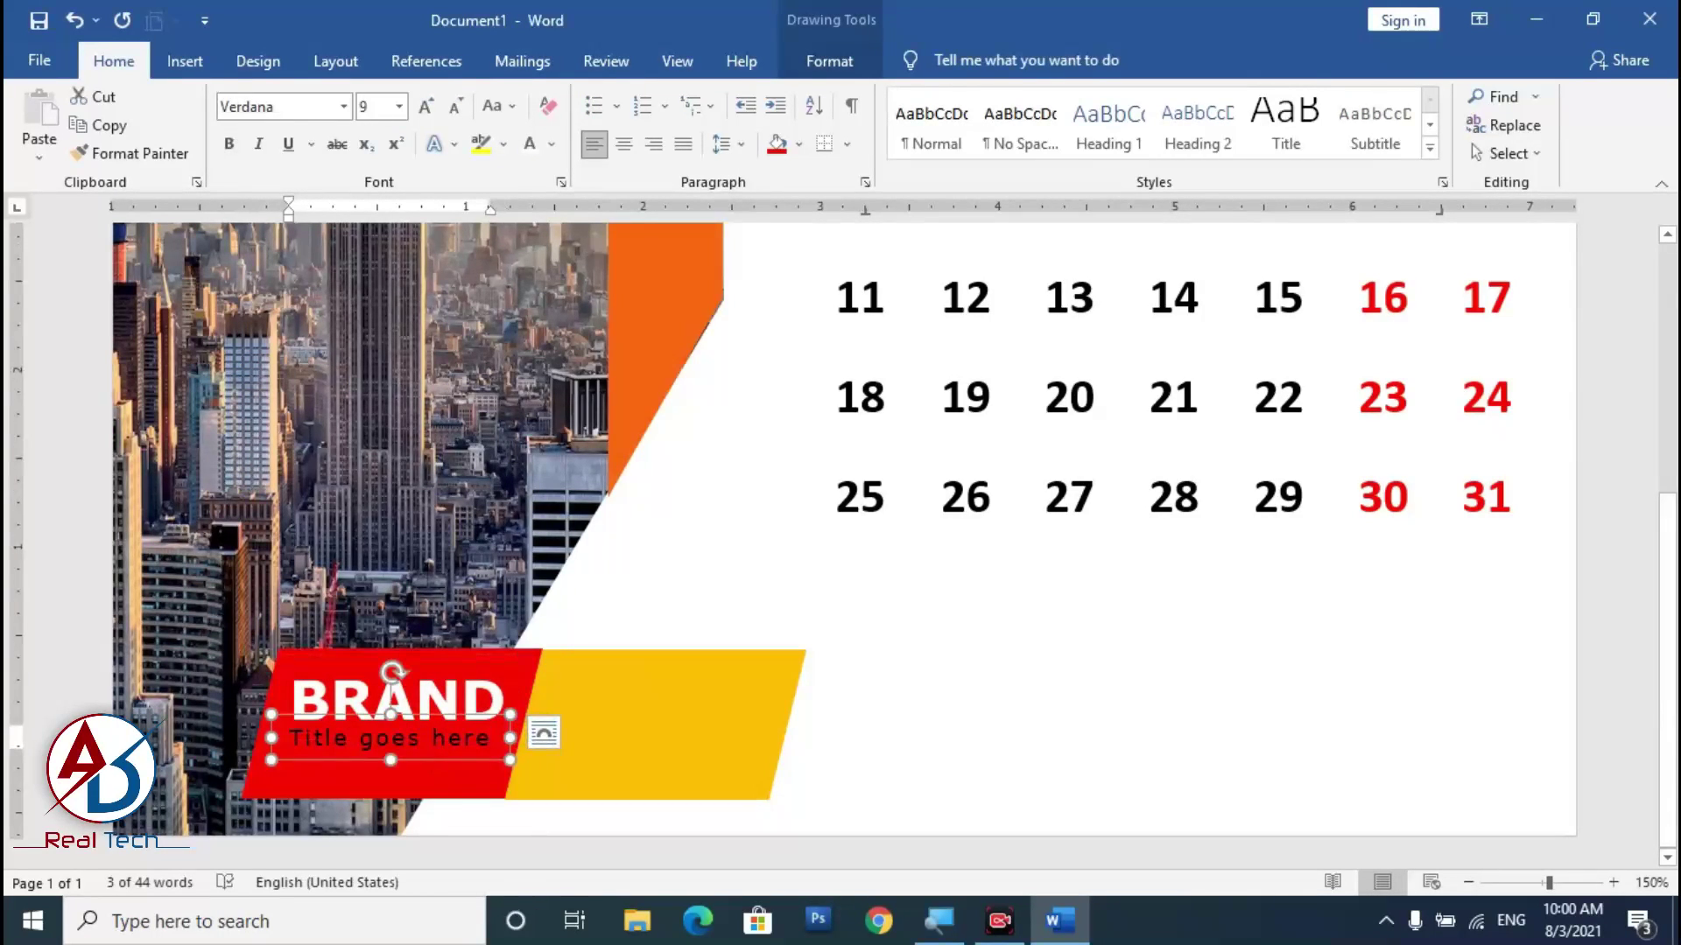
{"action": "left_click", "coordinate": [549, 148]}
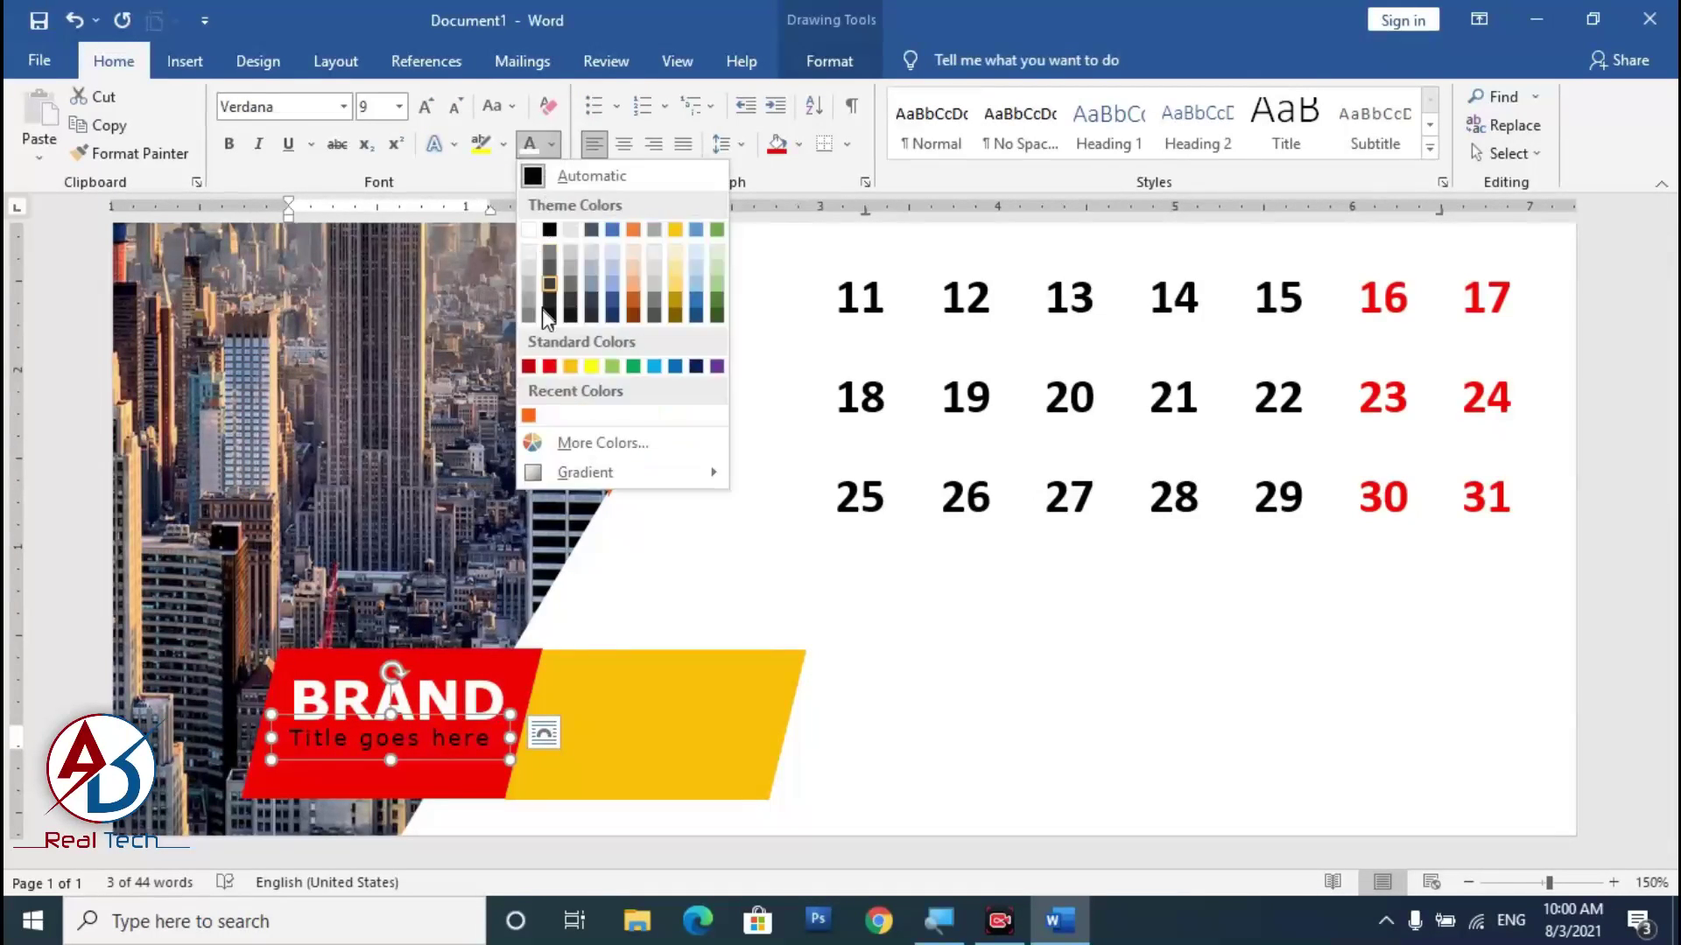
{"action": "left_click", "coordinate": [571, 366]}
{"action": "left_click", "coordinate": [491, 643]}
{"action": "scroll", "coordinate": [709, 746], "scroll_direction": "down", "scroll_amount": 8}
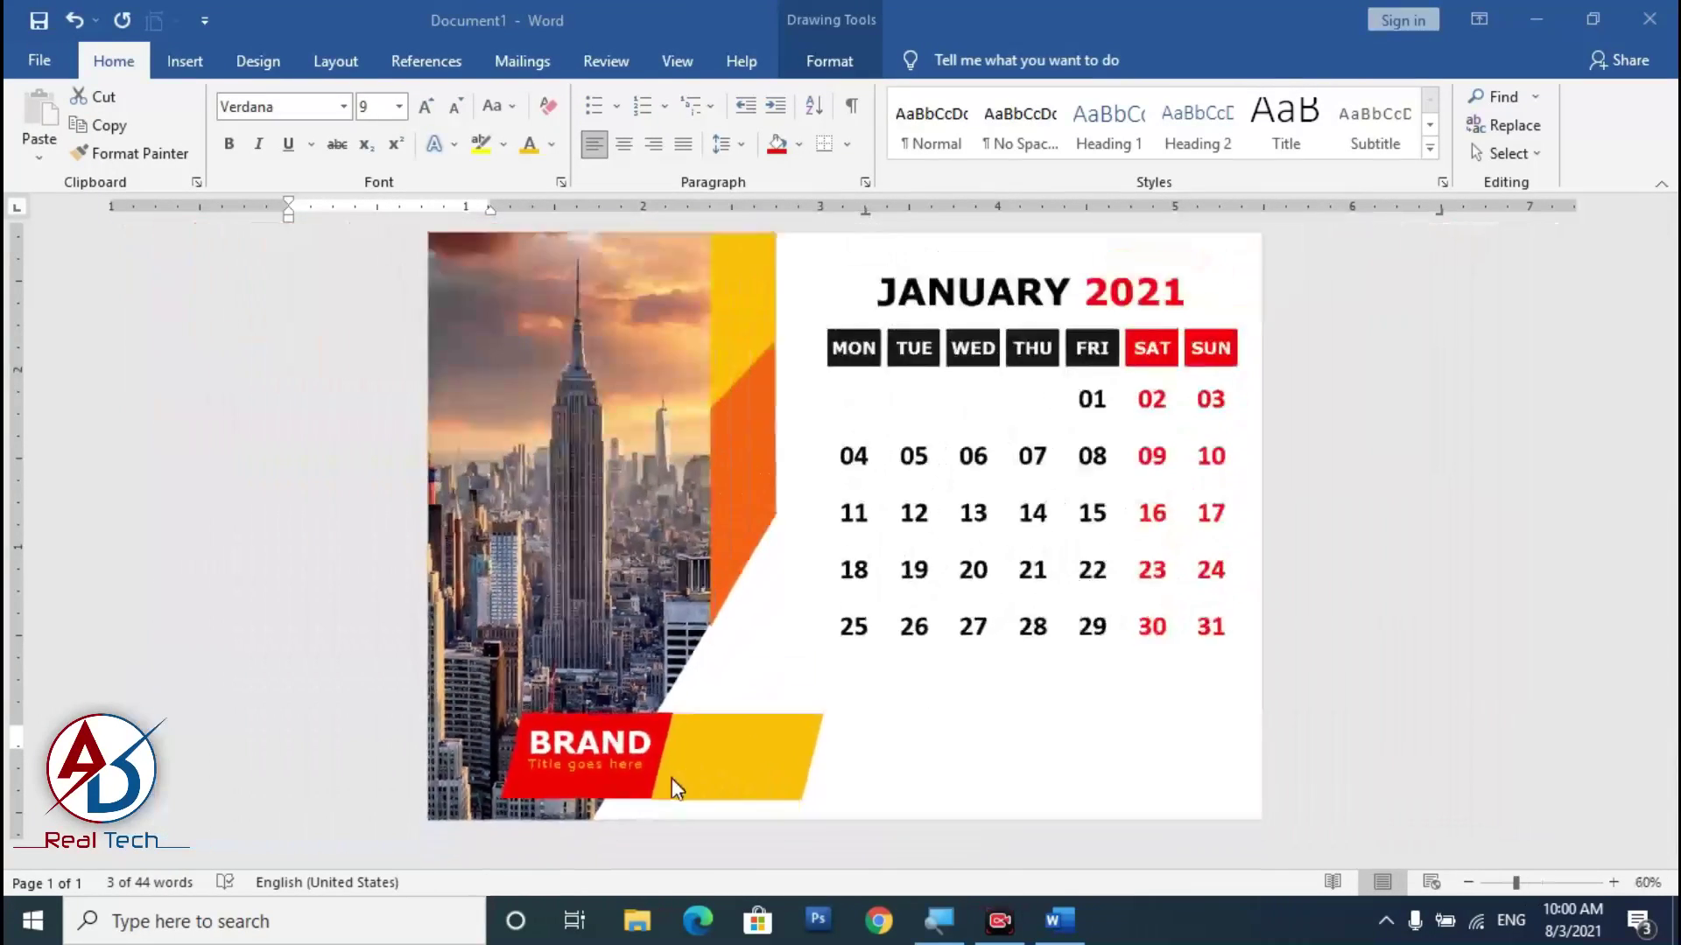
{"action": "scroll", "coordinate": [686, 783], "scroll_direction": "up", "scroll_amount": 4}
{"action": "left_click", "coordinate": [657, 726]}
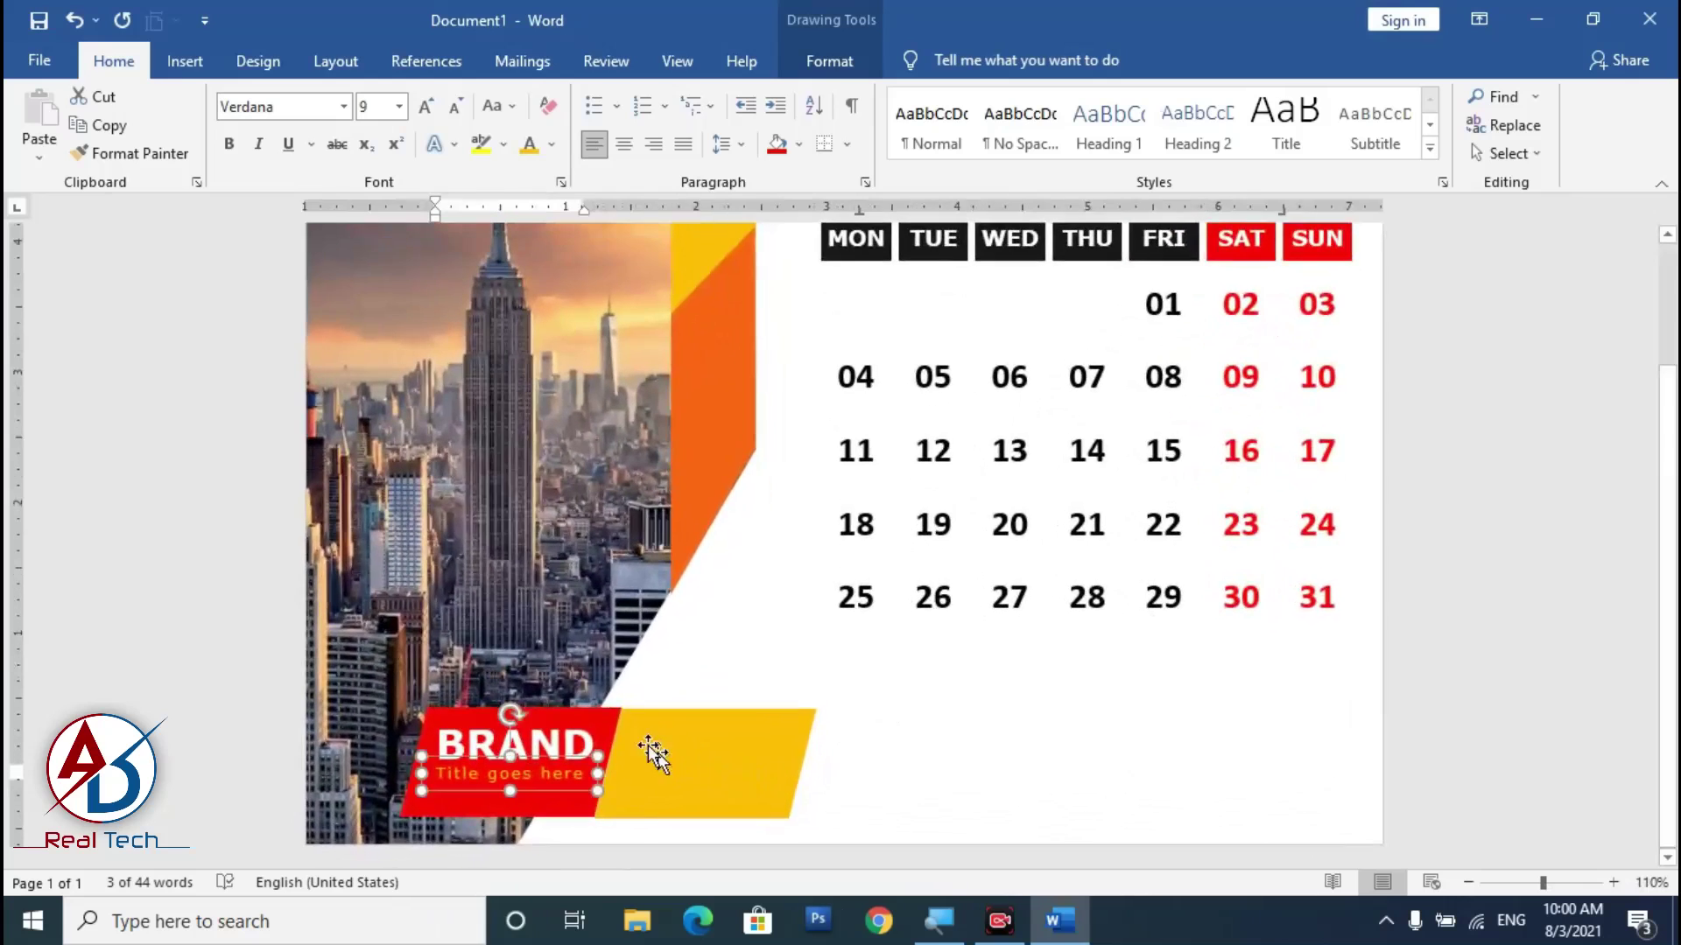
{"action": "scroll", "coordinate": [770, 796], "scroll_direction": "up", "scroll_amount": 3}
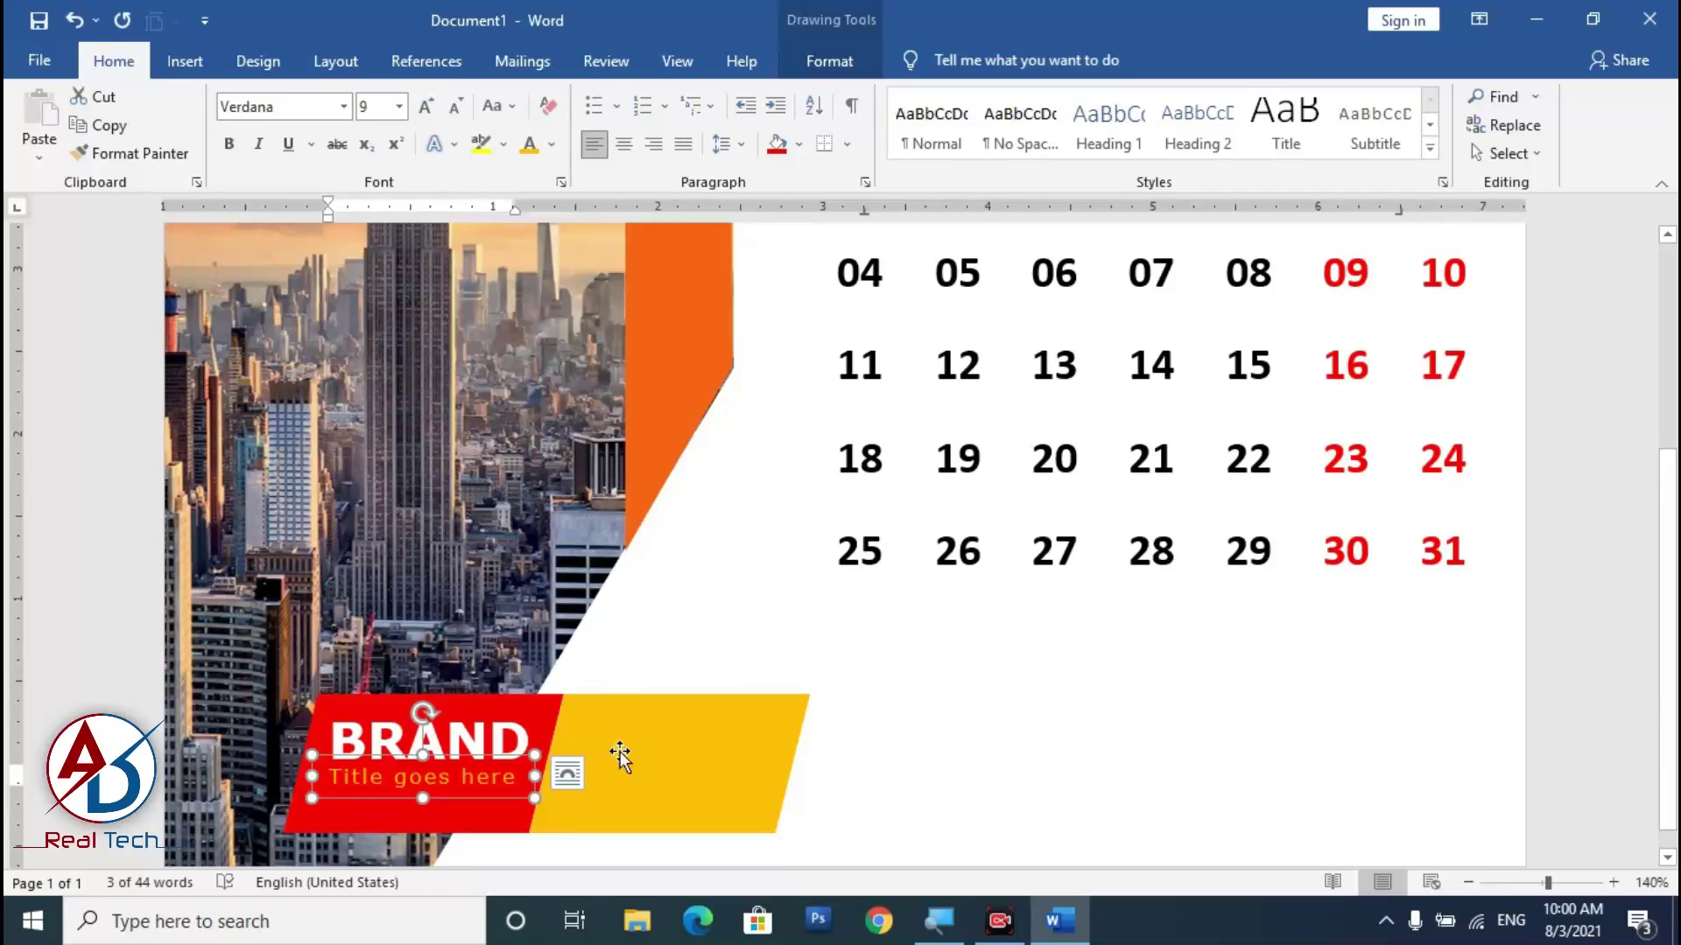
{"action": "key", "text": "Escape"}
{"action": "scroll", "coordinate": [494, 520], "scroll_direction": "down", "scroll_amount": 5}
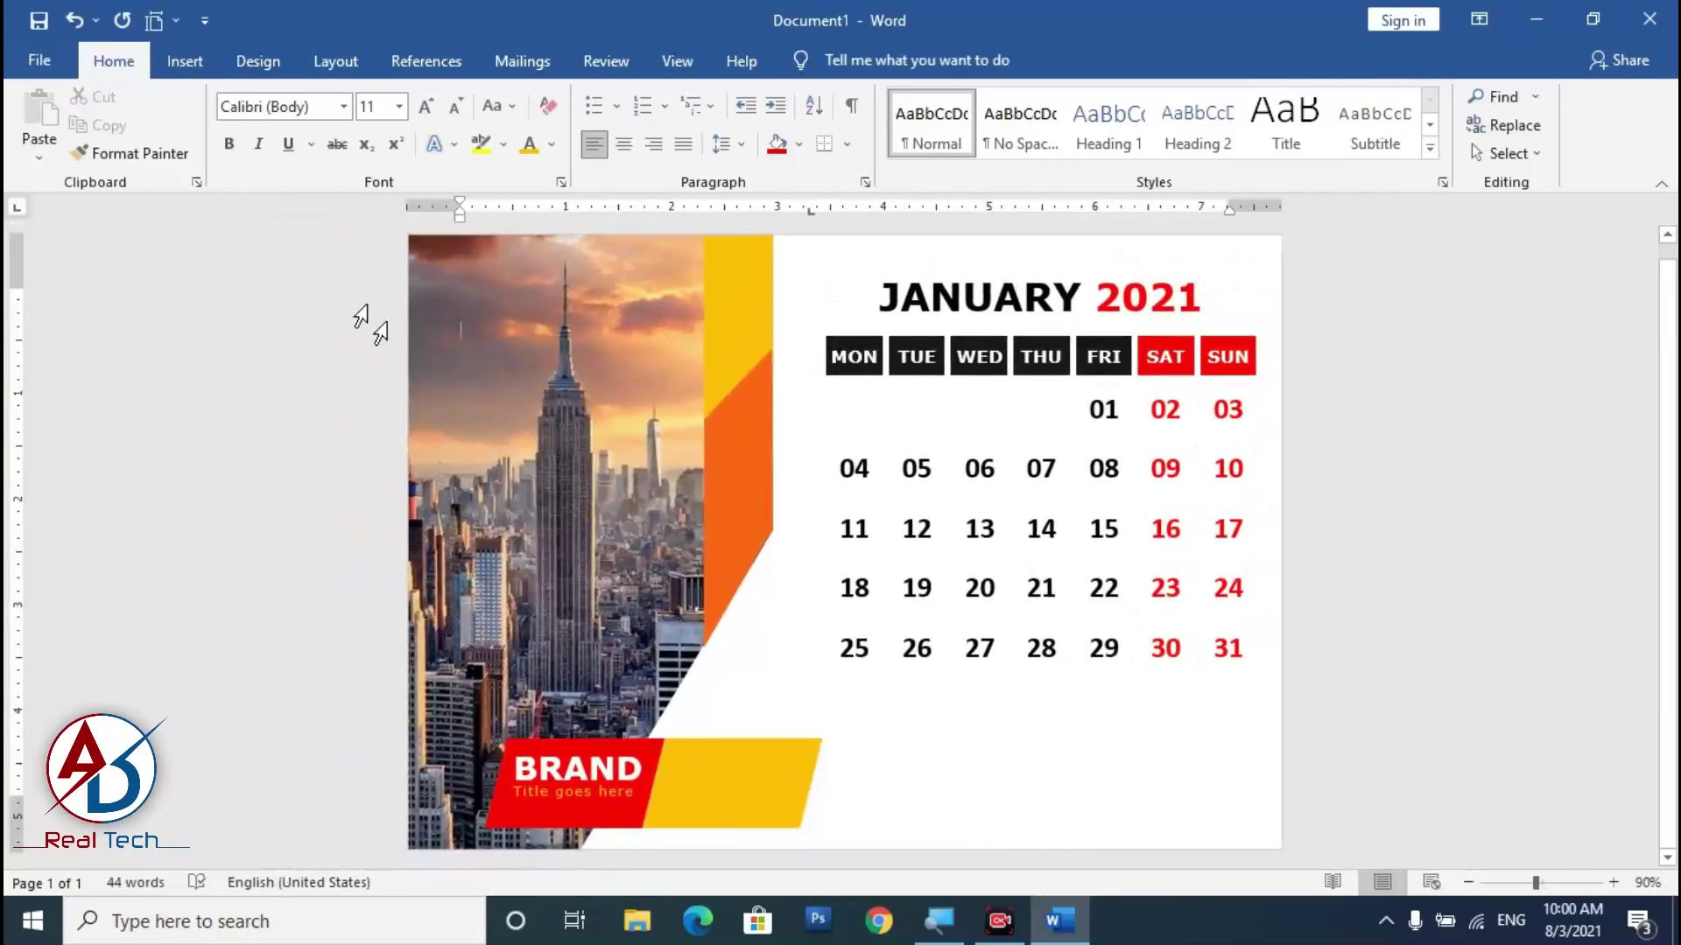
Insert the 'phone' picture from the tools folder on this device.
{"action": "left_click", "coordinate": [176, 60]}
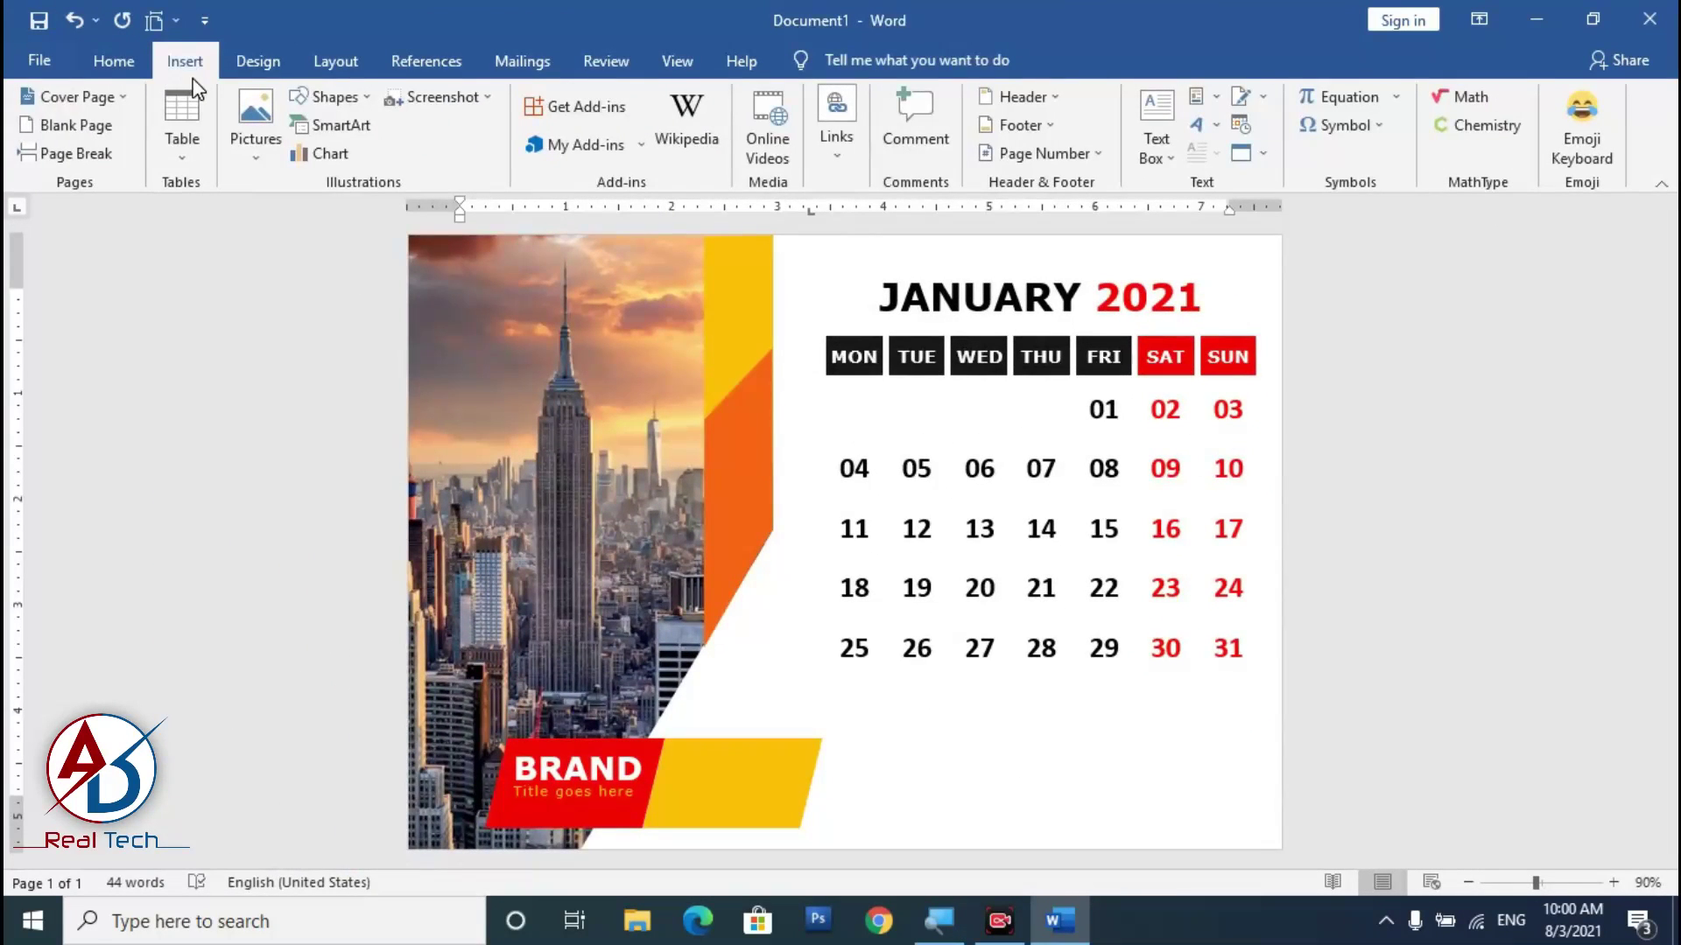
{"action": "left_click", "coordinate": [258, 144]}
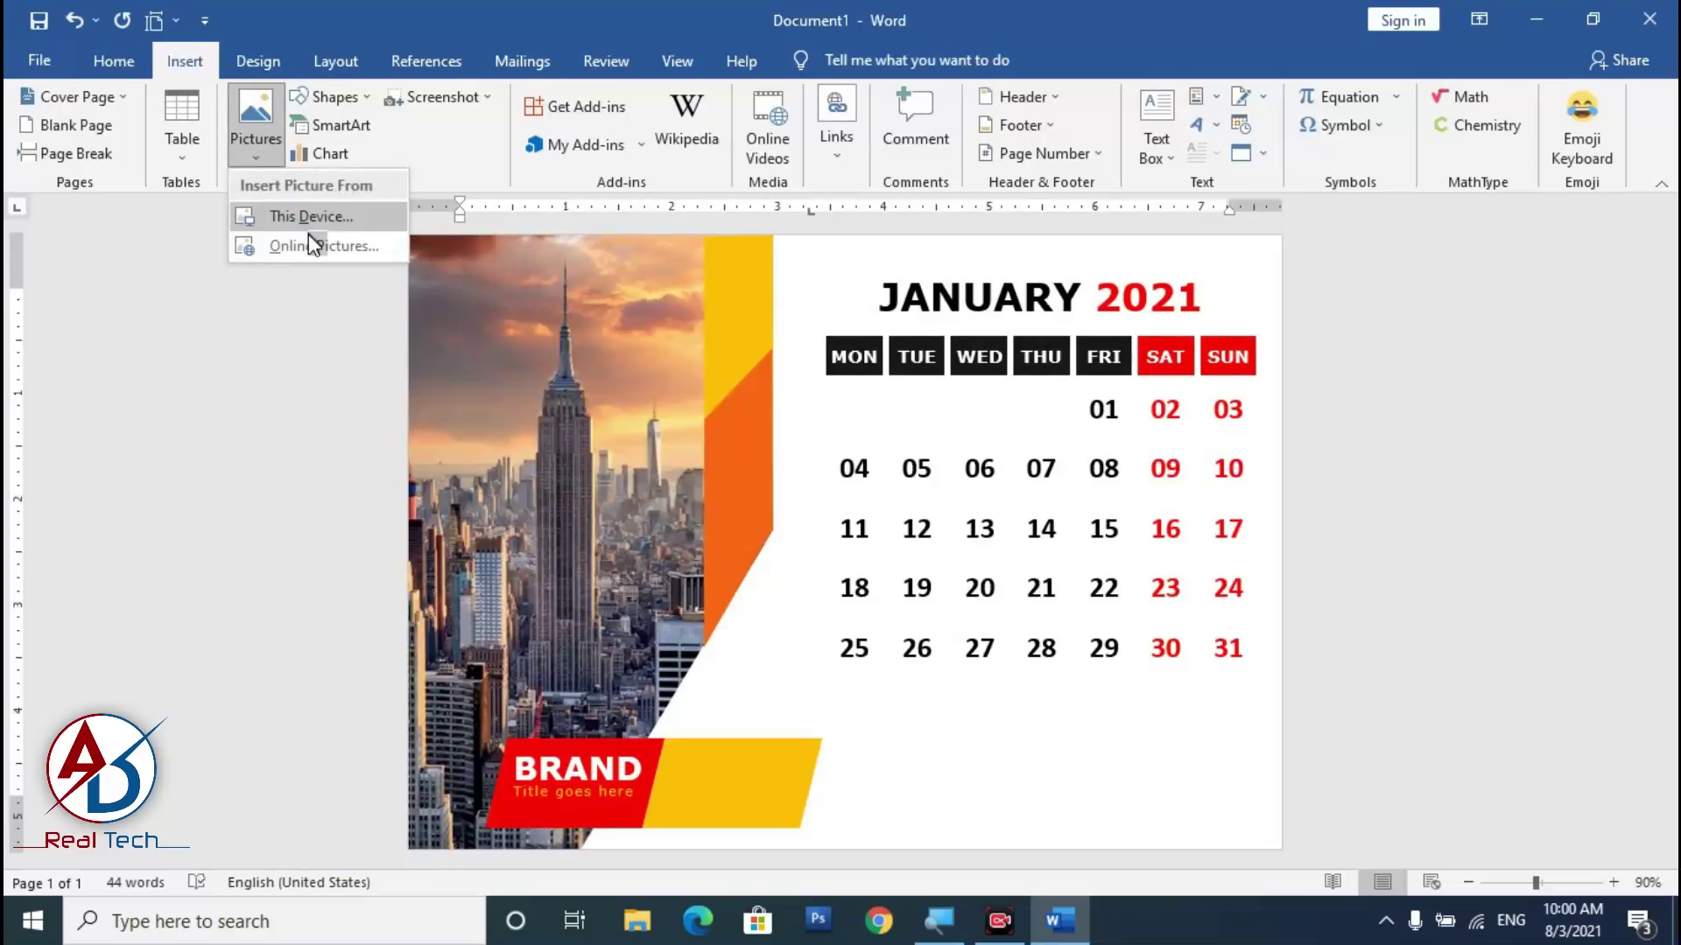
{"action": "left_click", "coordinate": [302, 216]}
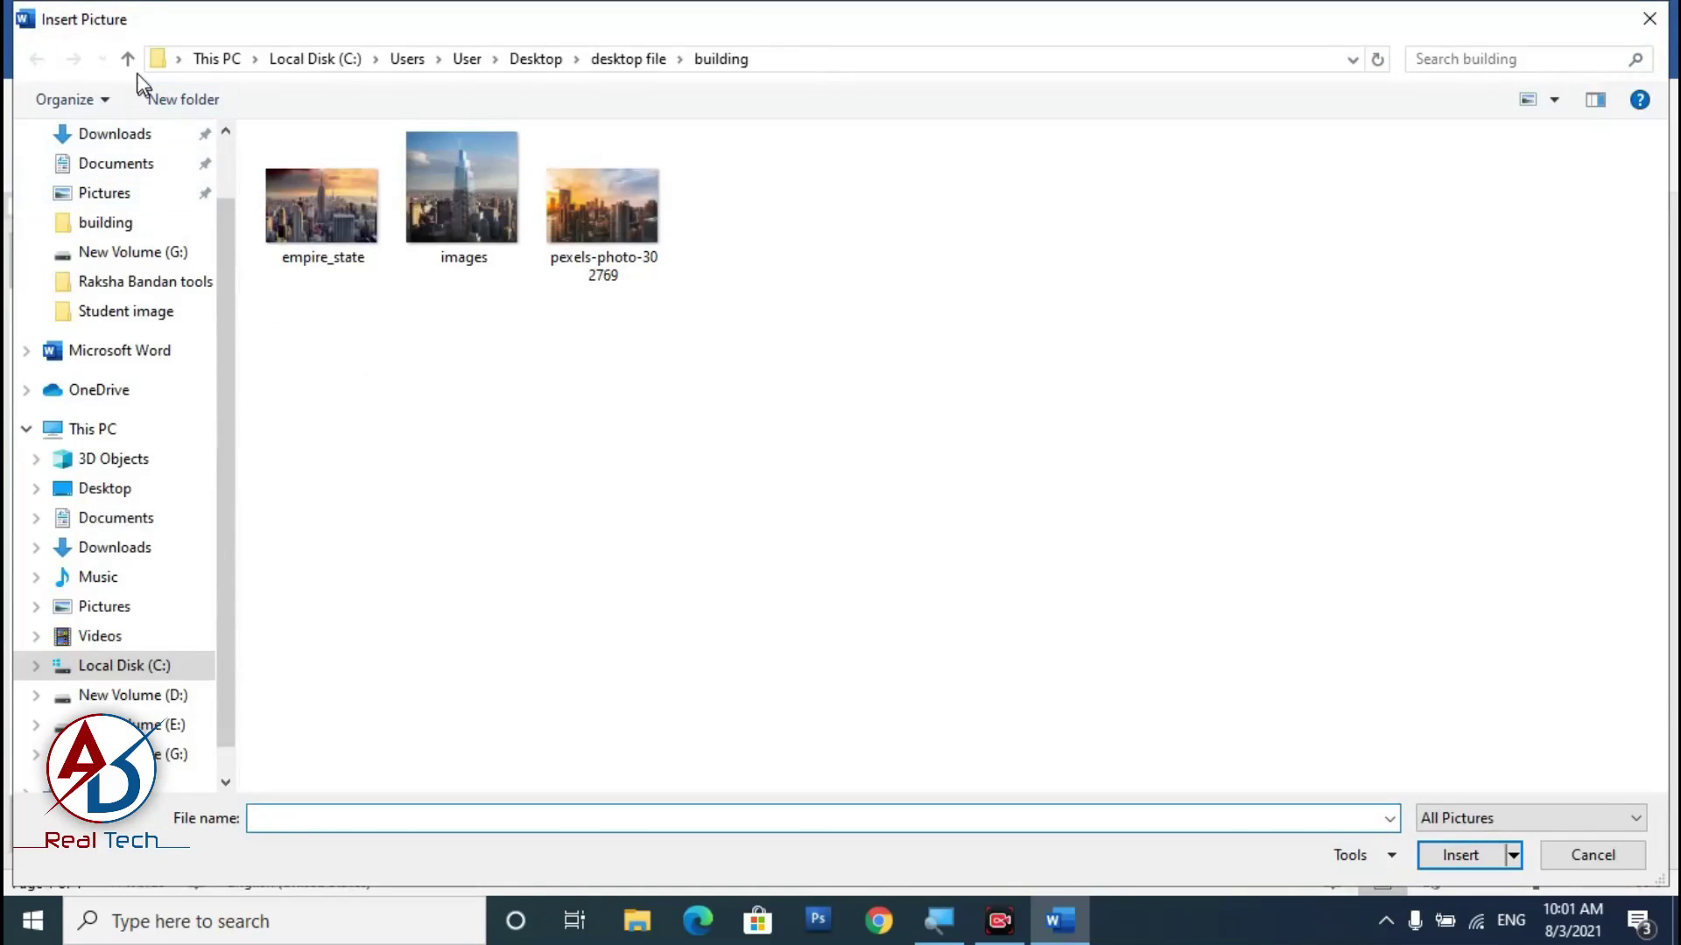
{"action": "left_click", "coordinate": [129, 60]}
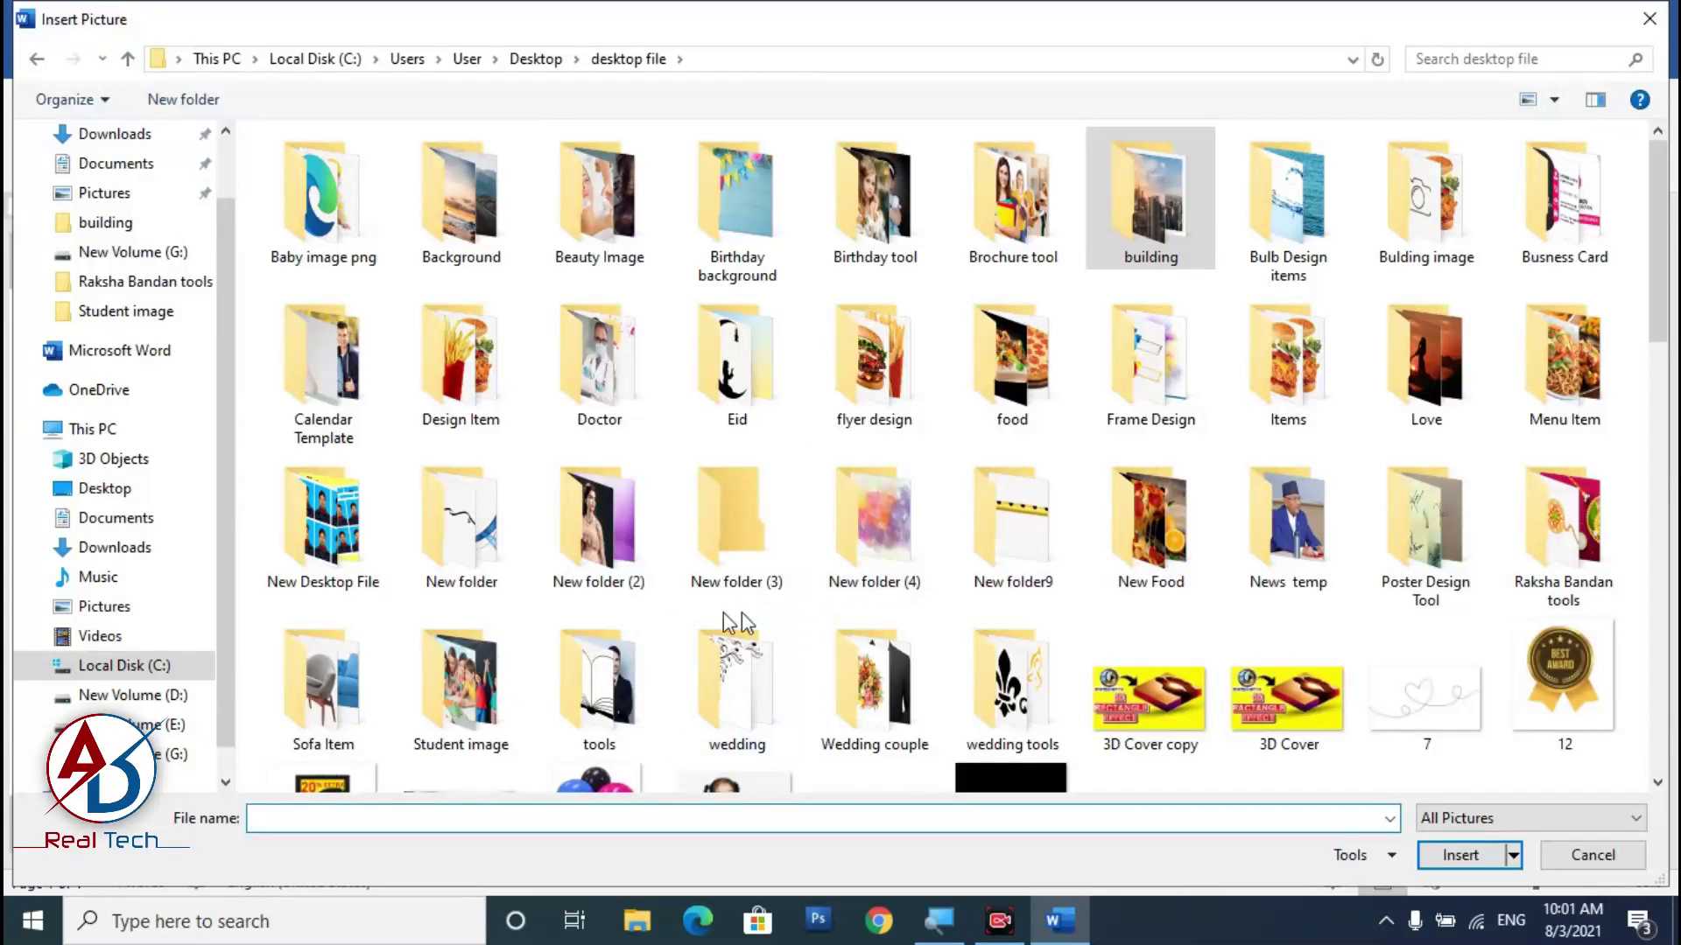
{"action": "double_click", "coordinate": [598, 674]}
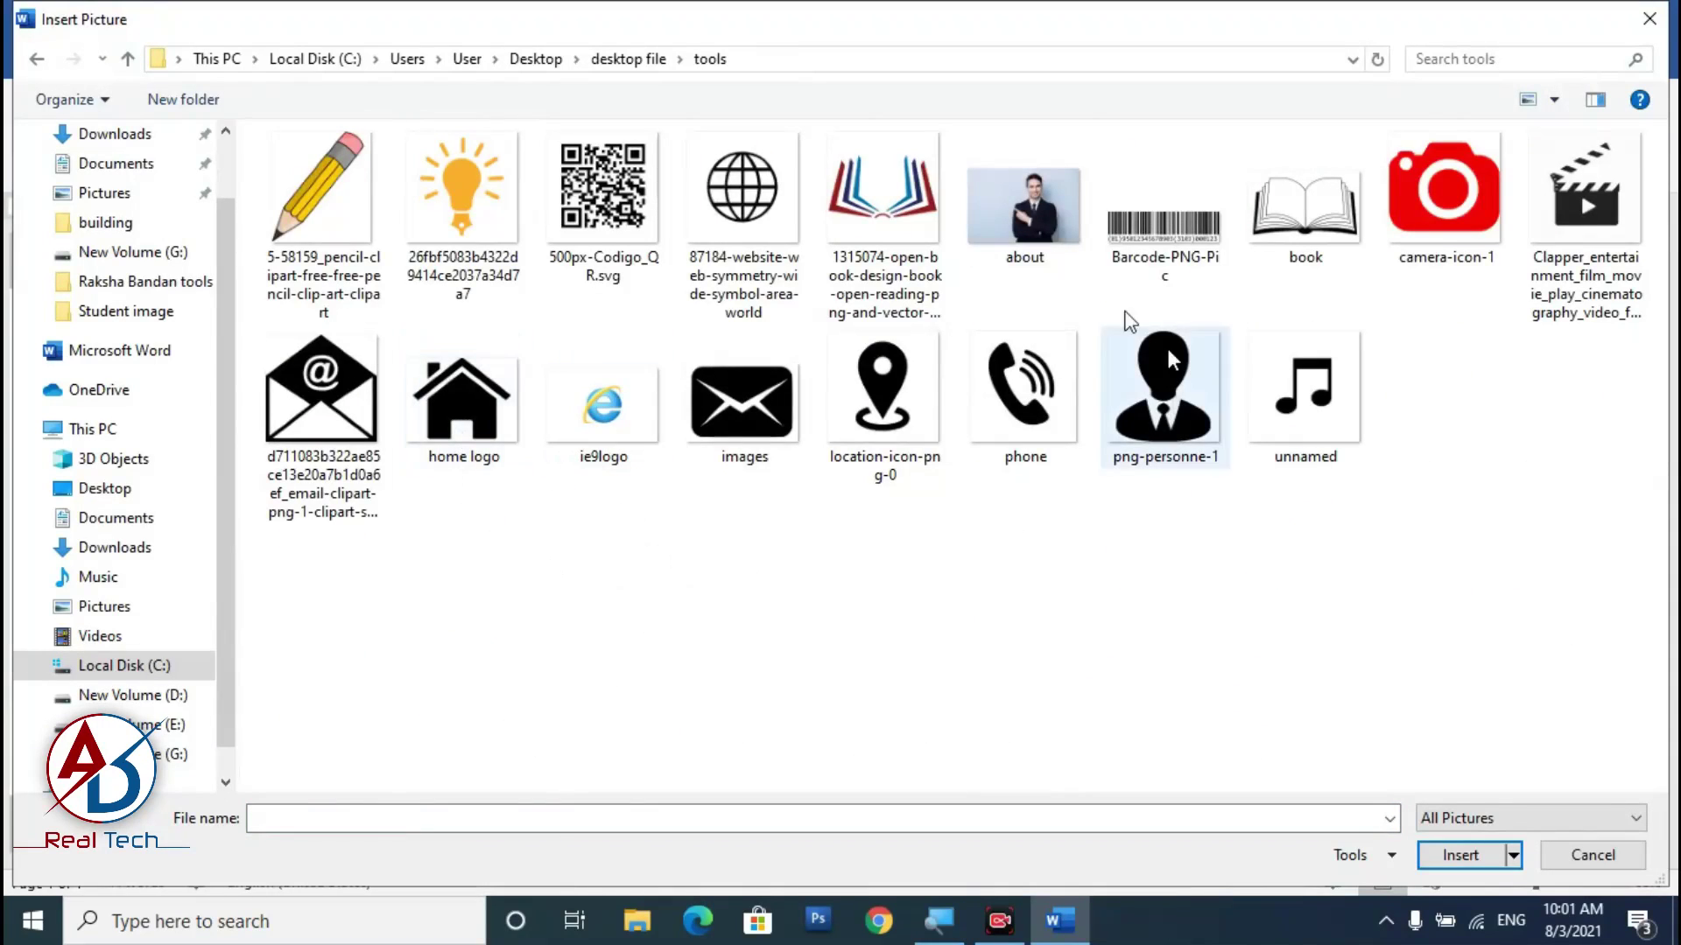
{"action": "left_click", "coordinate": [1037, 409]}
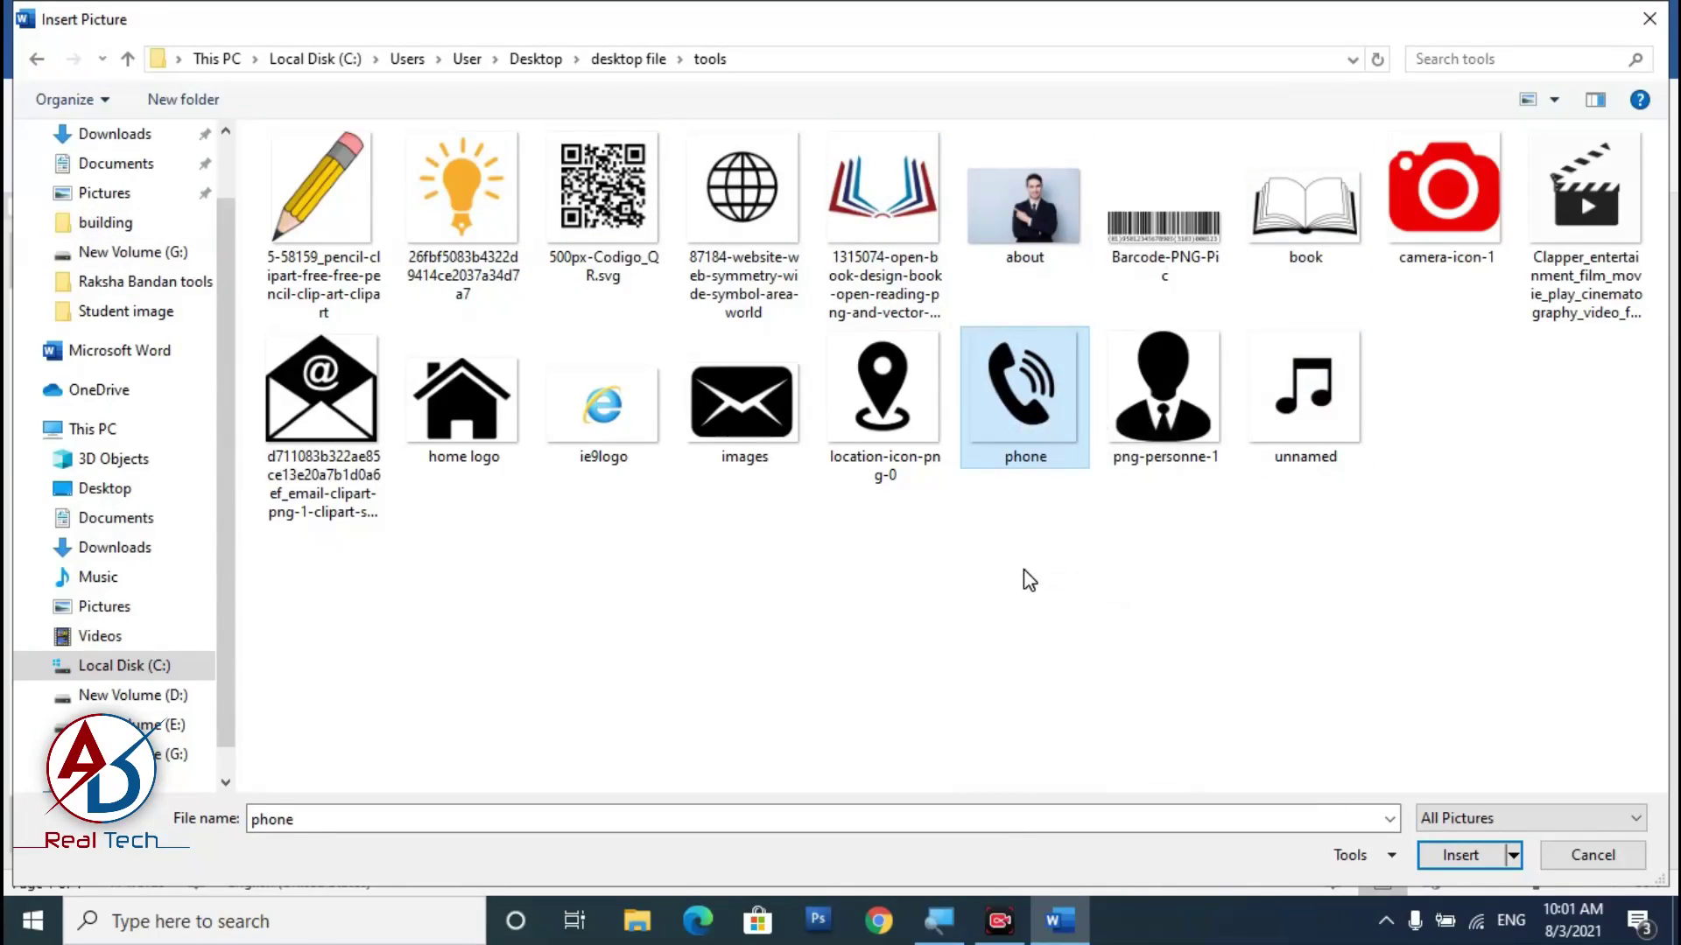
{"action": "left_click", "coordinate": [1460, 855]}
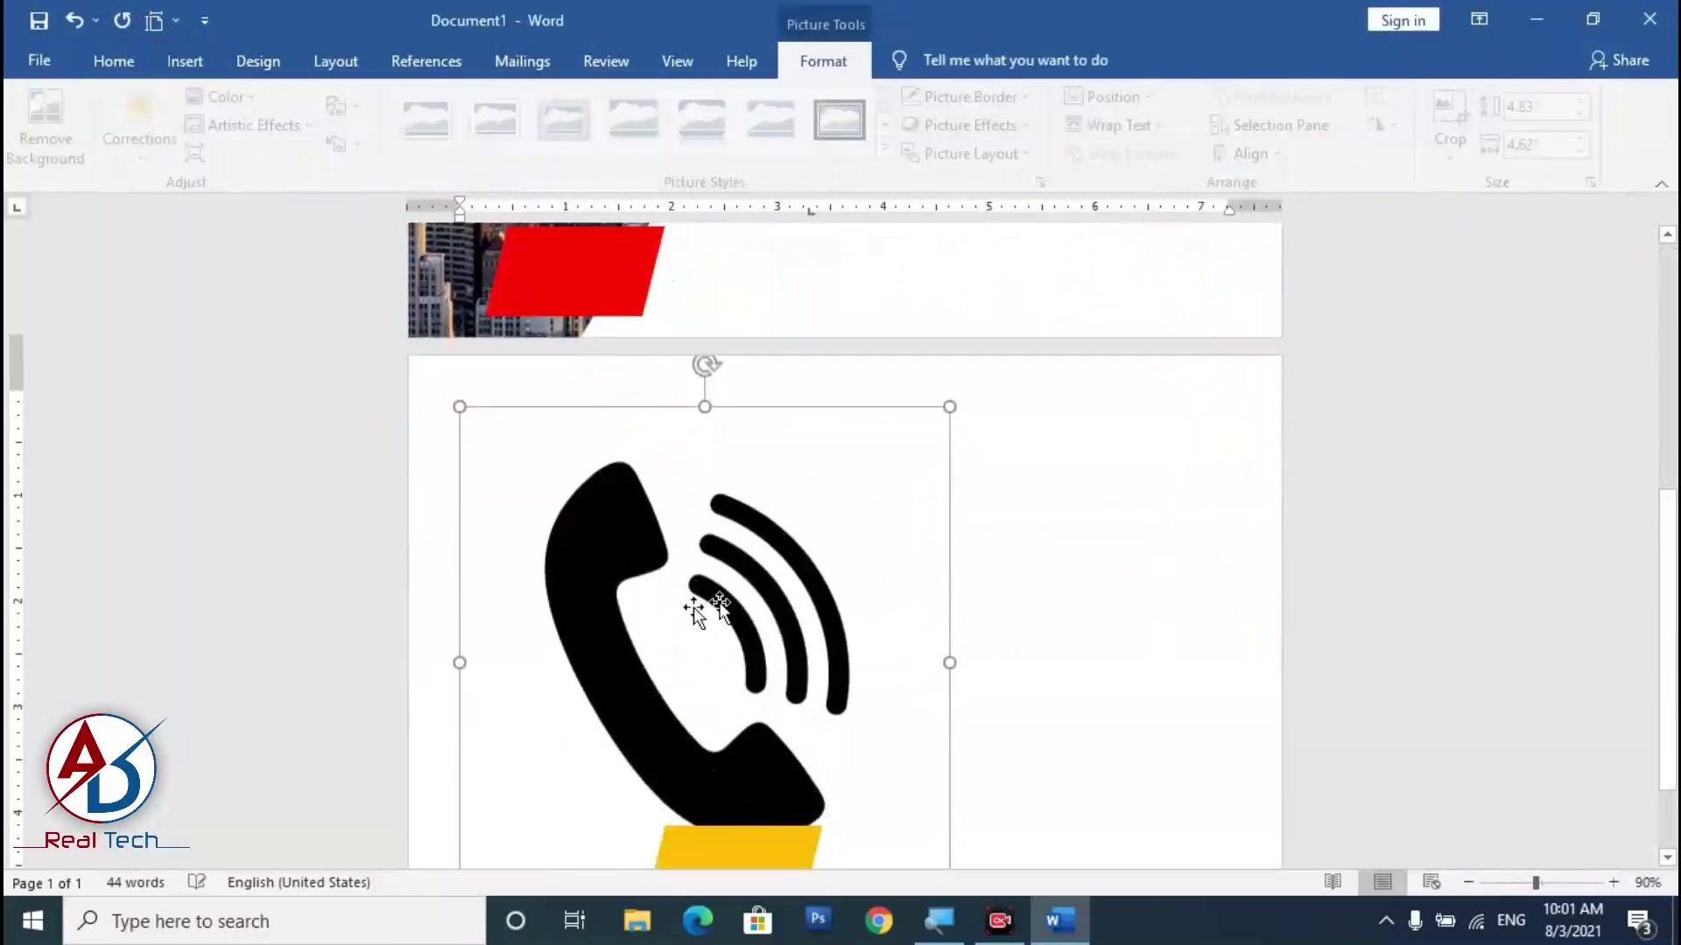
Set the phone picture to In Front of Text and shrink it to about 0.19 inch on the yellow banner.
{"action": "left_click", "coordinate": [1105, 131]}
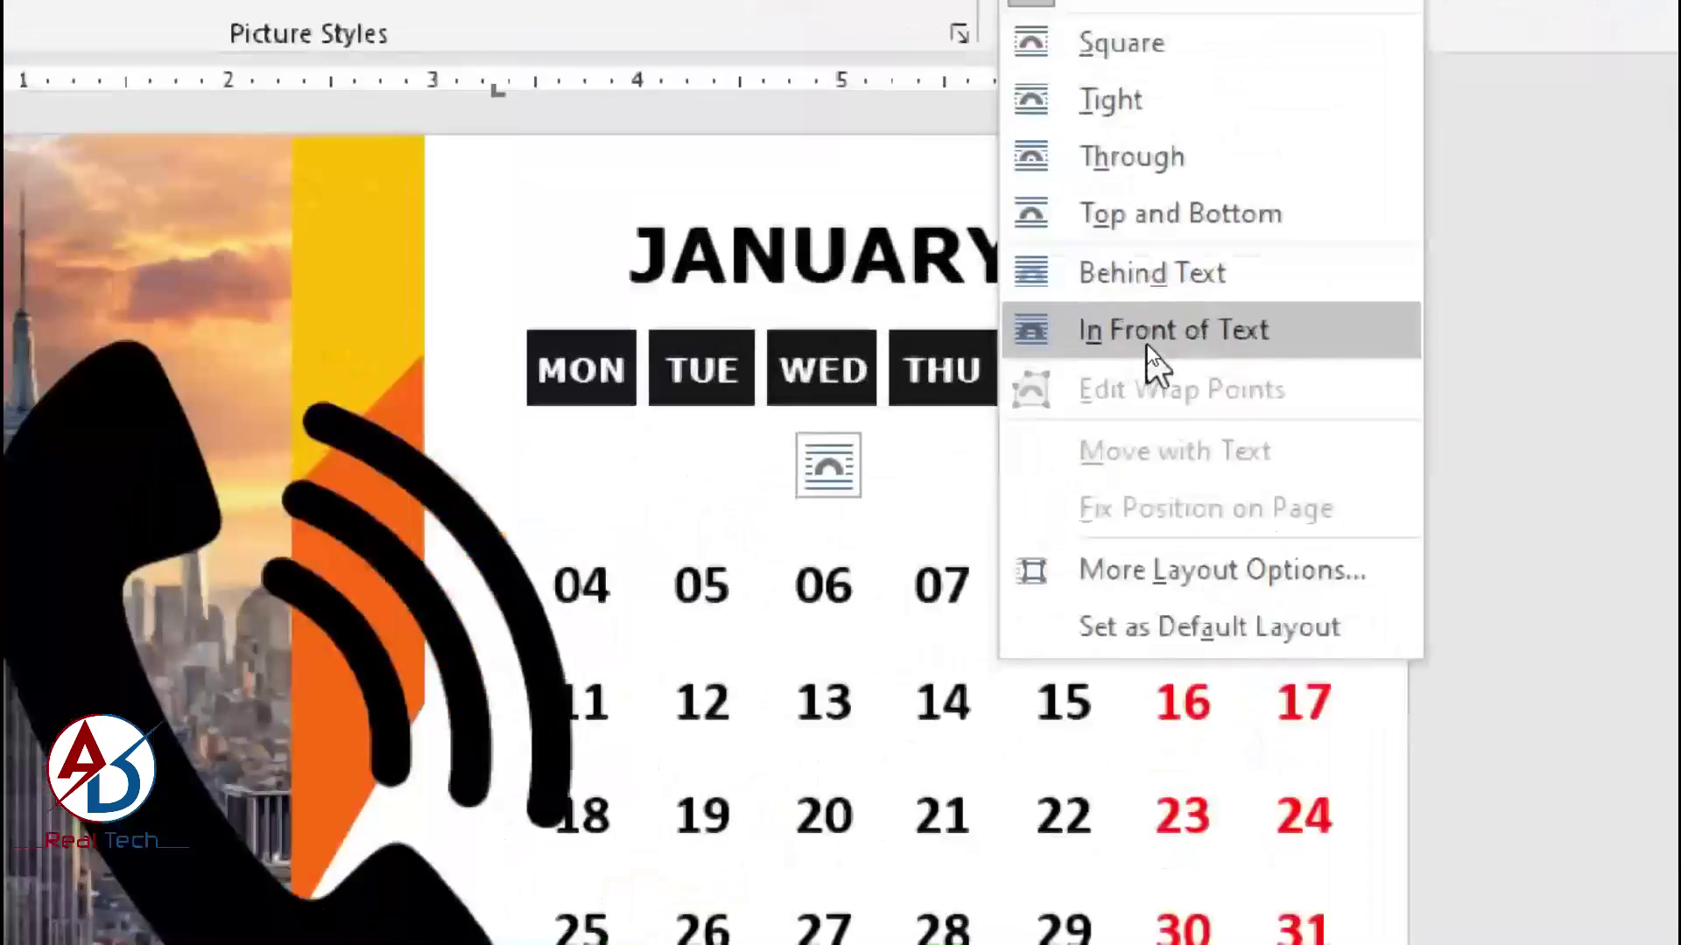
{"action": "left_click", "coordinate": [1147, 344]}
{"action": "left_click_drag", "start_coordinate": [941, 796], "coordinate": [687, 753]}
{"action": "scroll", "coordinate": [765, 797], "scroll_direction": "up", "scroll_amount": 9}
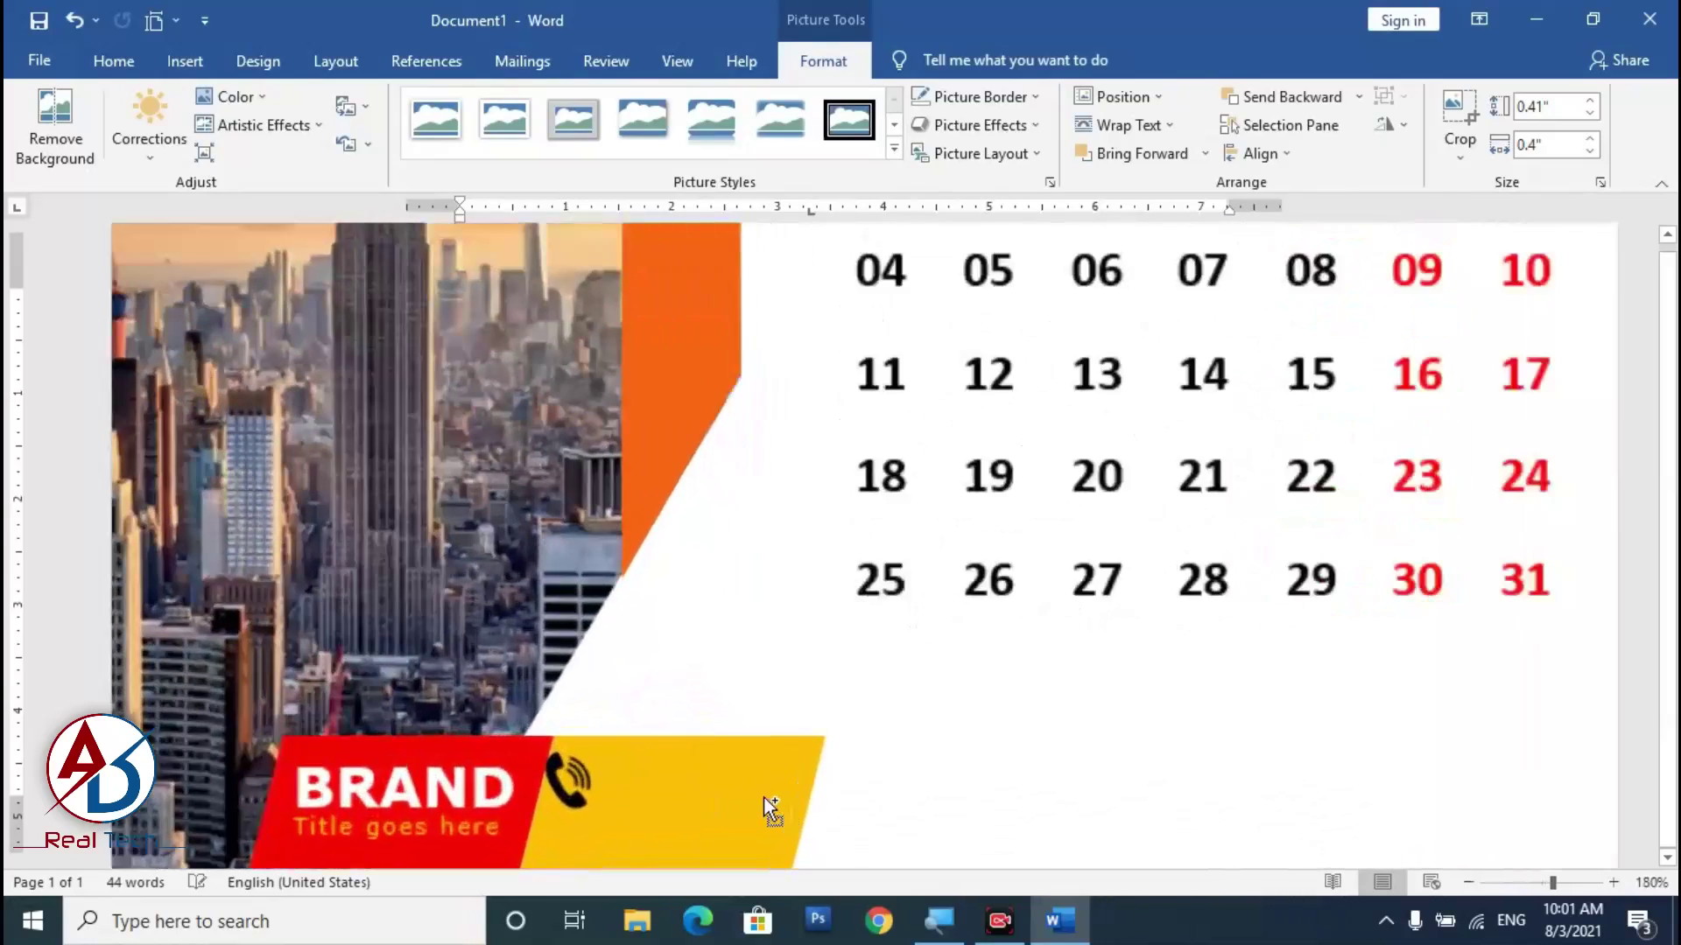
{"action": "scroll", "coordinate": [771, 807], "scroll_direction": "up", "scroll_amount": 1}
{"action": "left_click_drag", "start_coordinate": [687, 836], "coordinate": [663, 786]}
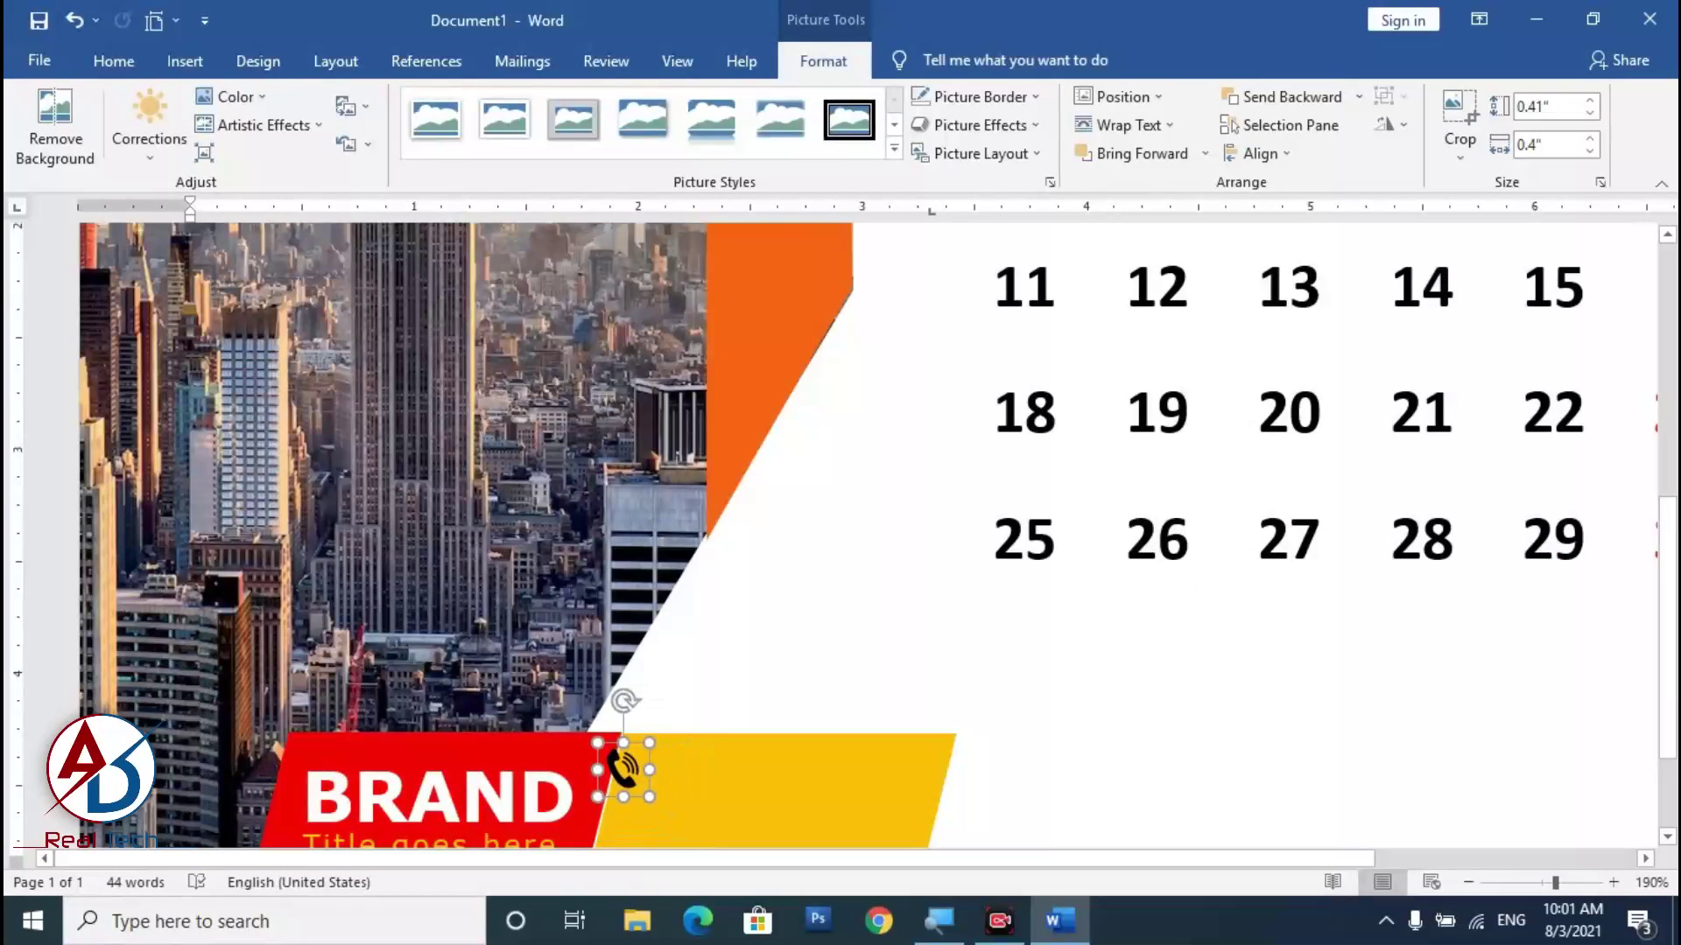
{"action": "left_click", "coordinate": [791, 798]}
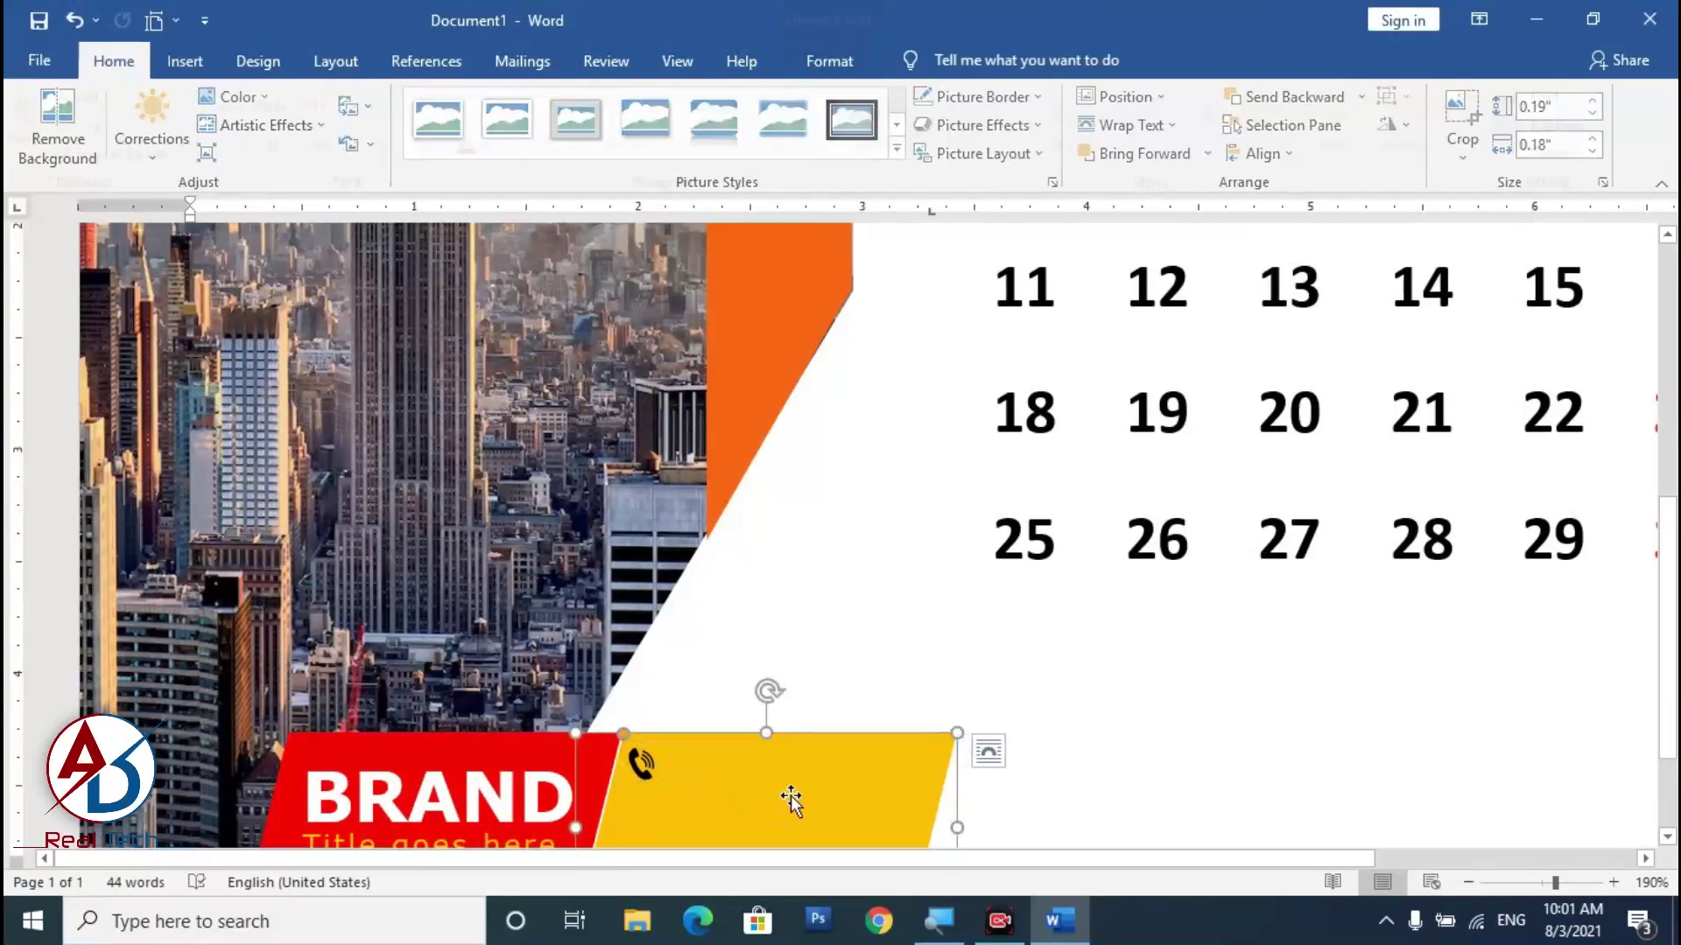
{"action": "left_click", "coordinate": [648, 771]}
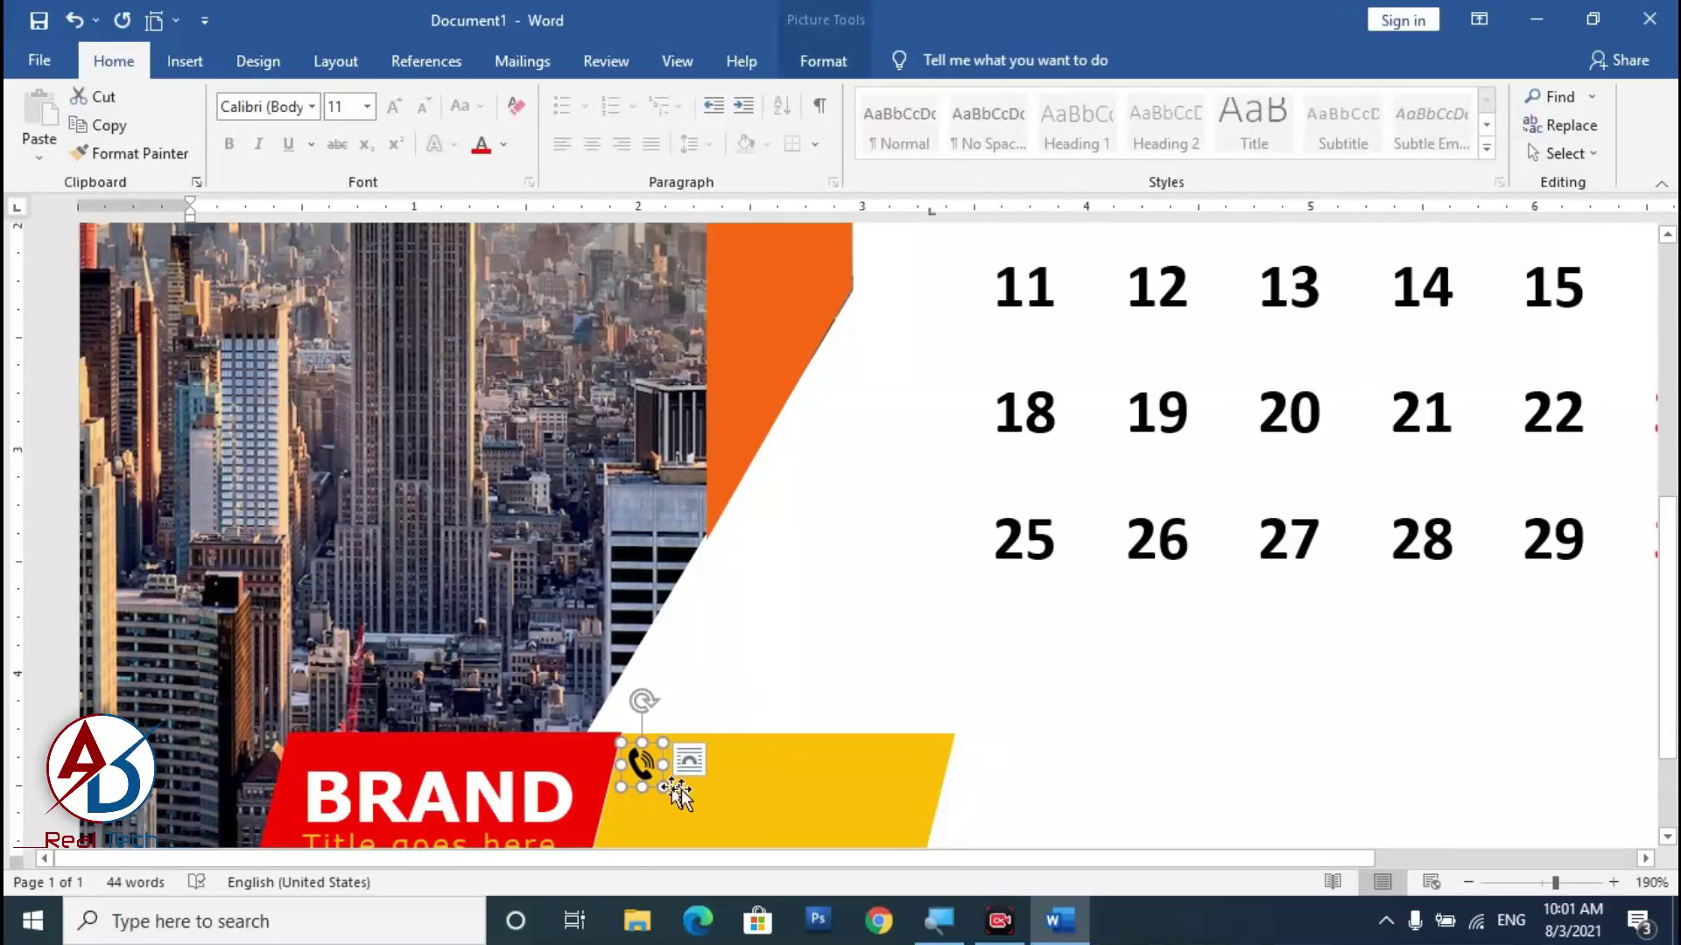
Apply Washout colour and an artistic effect to the phone icon, then move it slightly lower.
{"action": "left_click", "coordinate": [842, 56]}
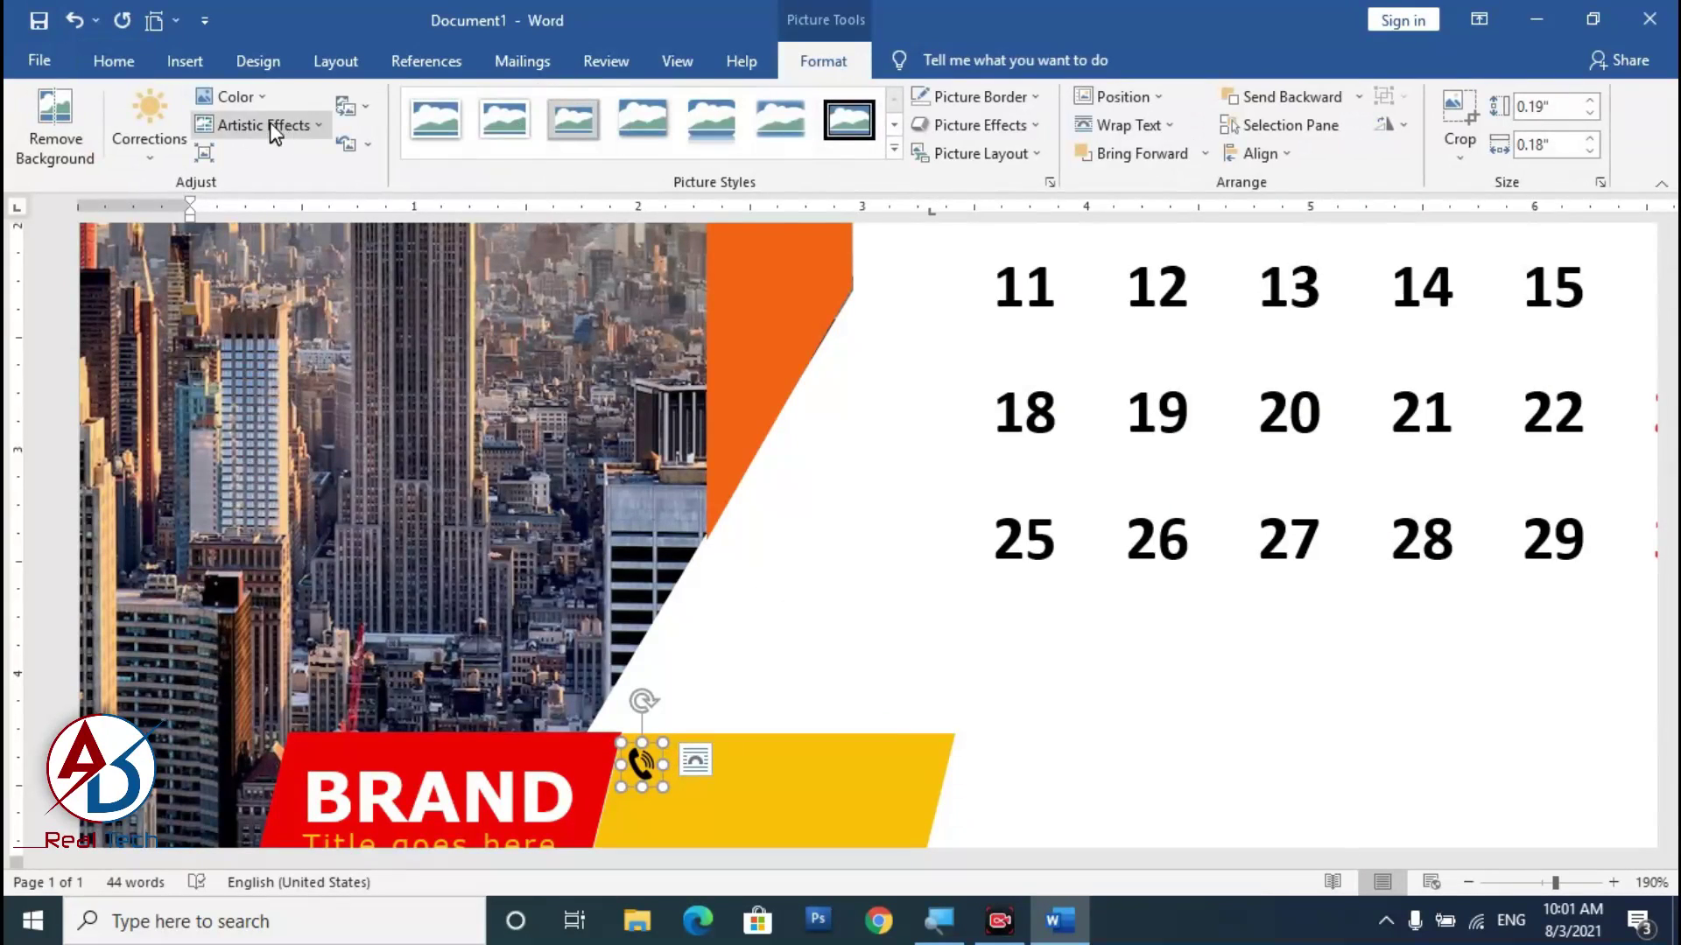
{"action": "left_click", "coordinate": [270, 97]}
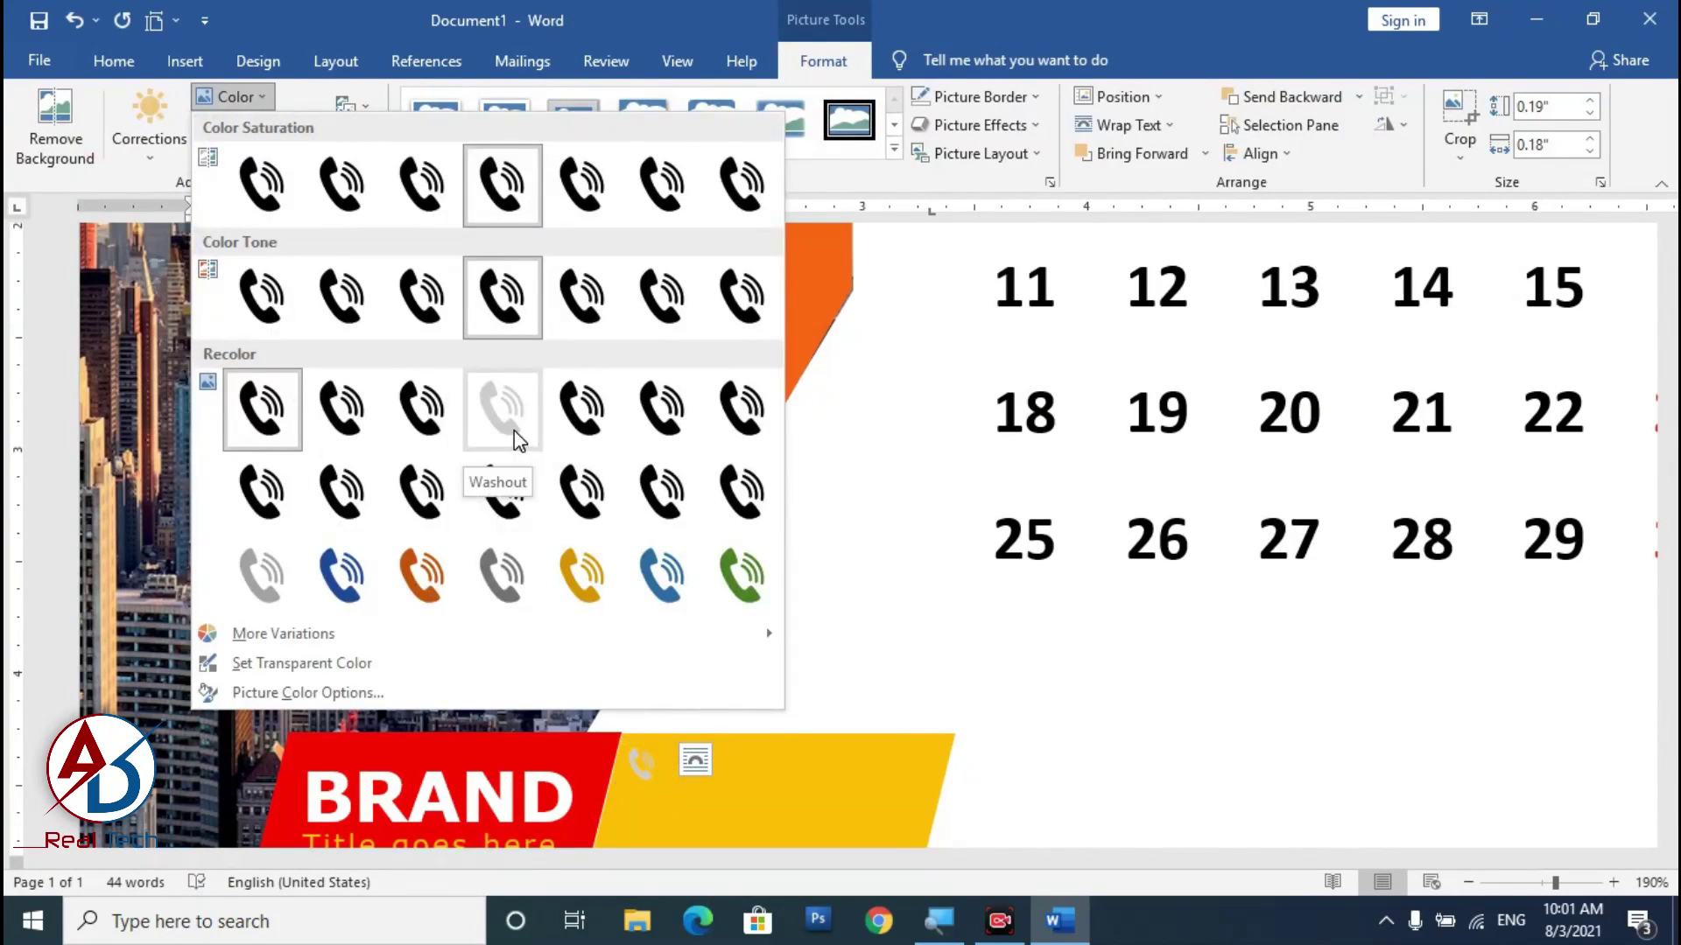
{"action": "left_click", "coordinate": [503, 411]}
{"action": "left_click", "coordinate": [280, 127]}
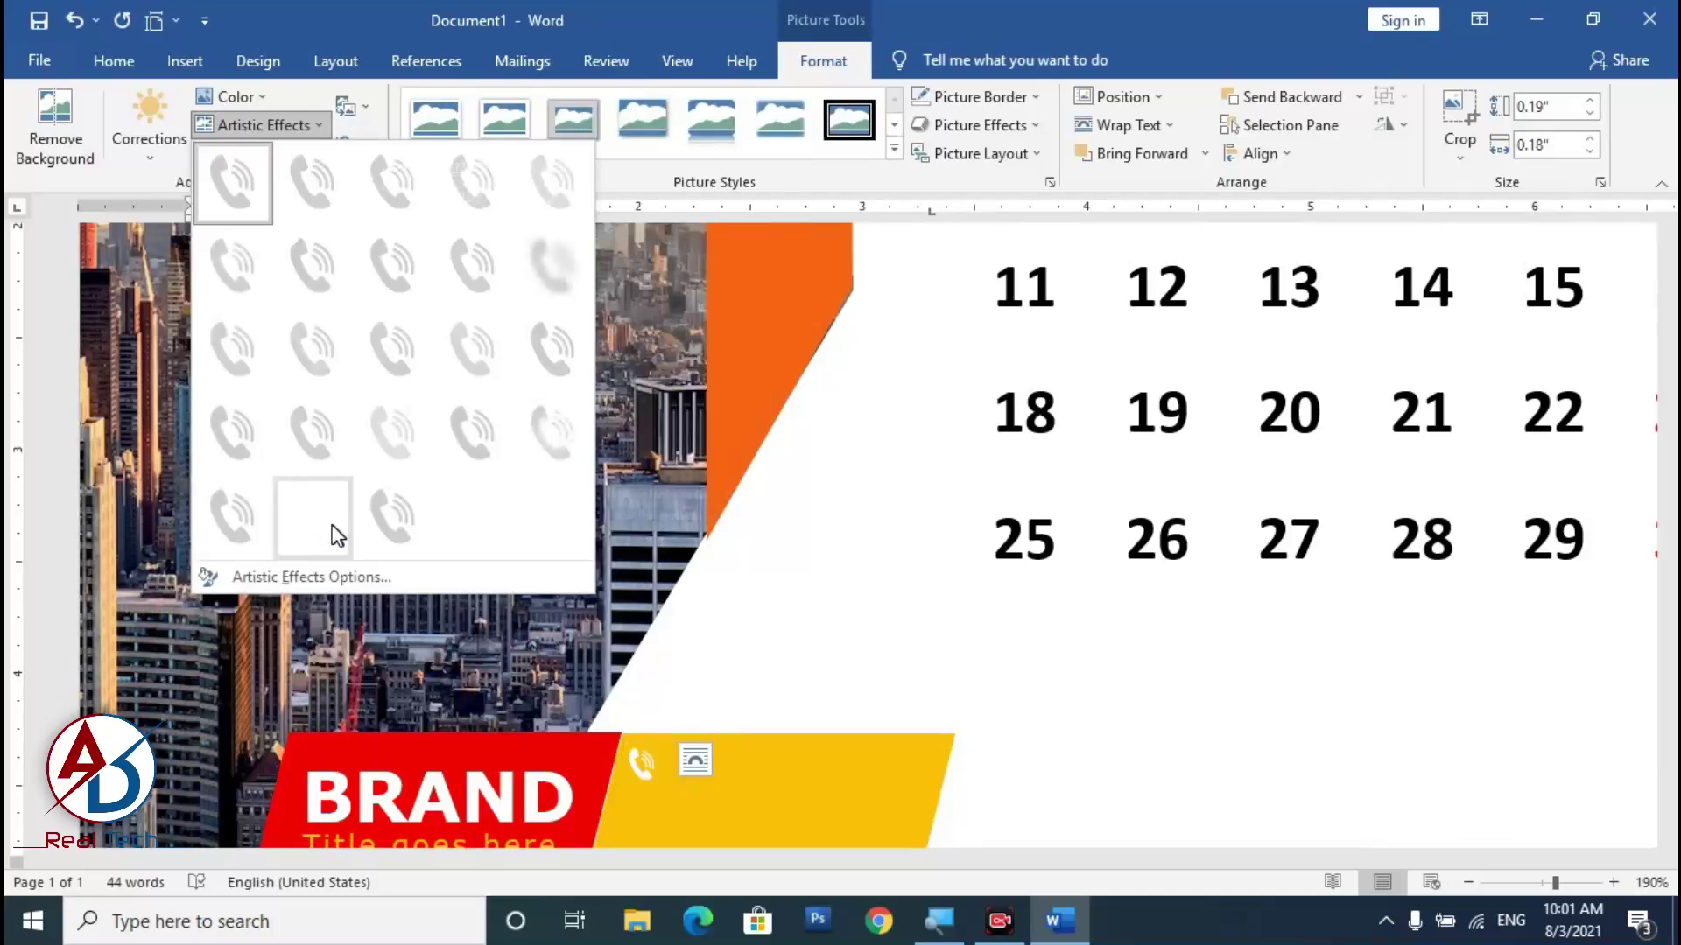
{"action": "left_click", "coordinate": [330, 530]}
{"action": "scroll", "coordinate": [963, 700], "scroll_direction": "down", "scroll_amount": 5}
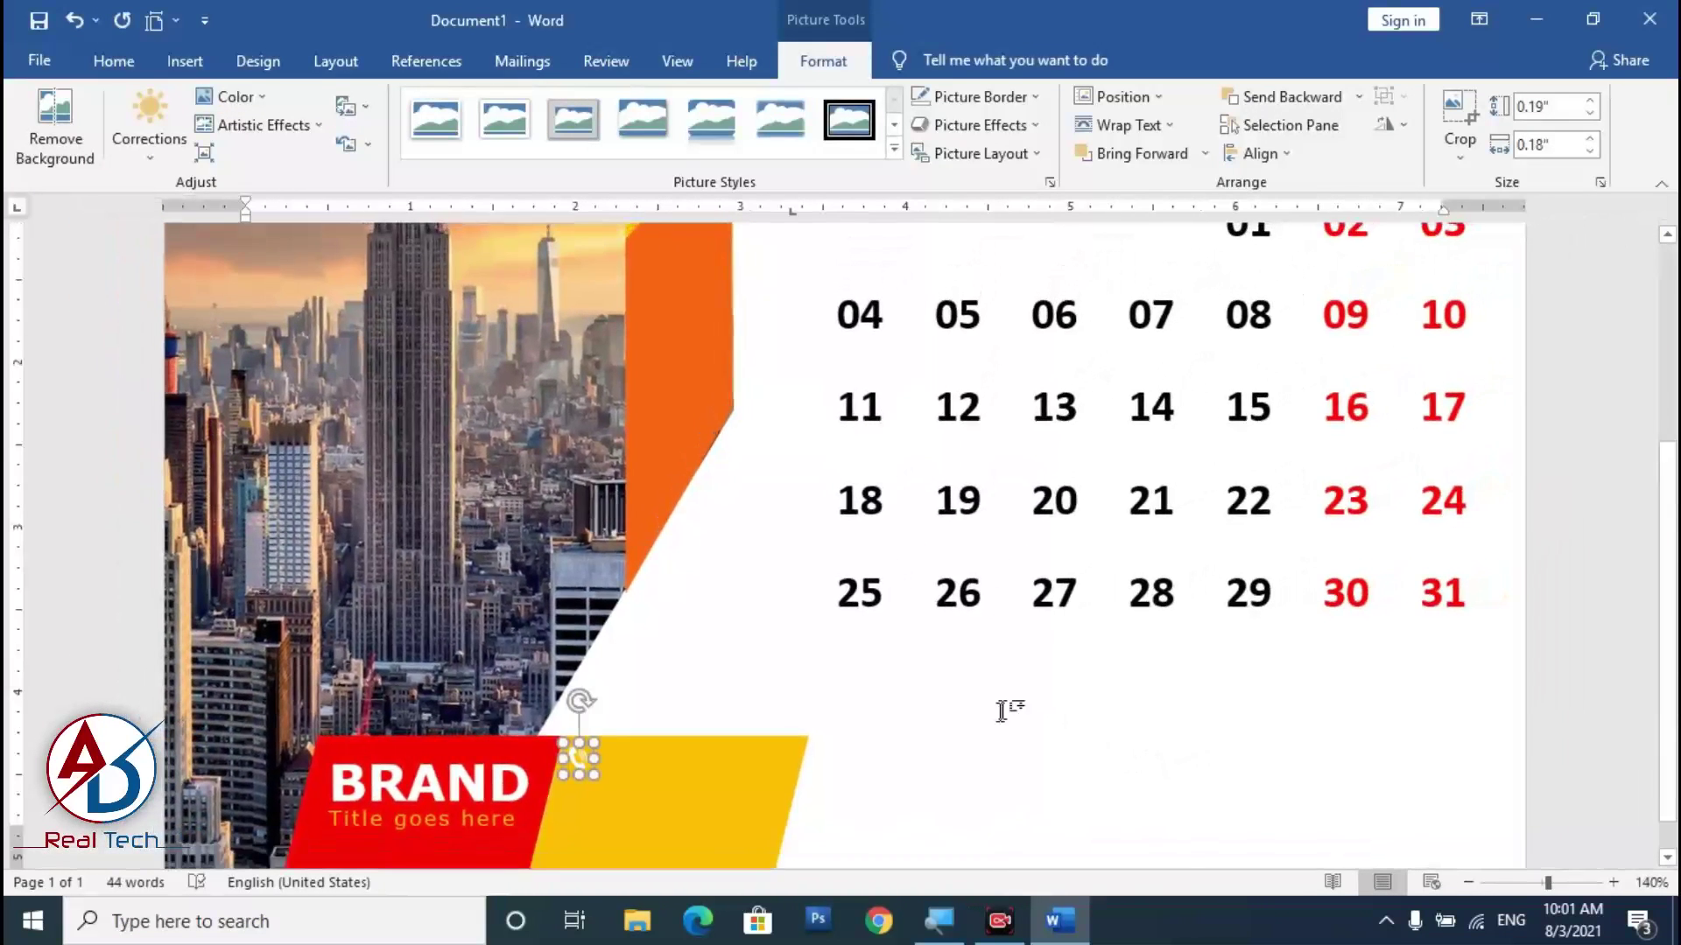
{"action": "scroll", "coordinate": [578, 758], "scroll_direction": "down", "scroll_amount": 2}
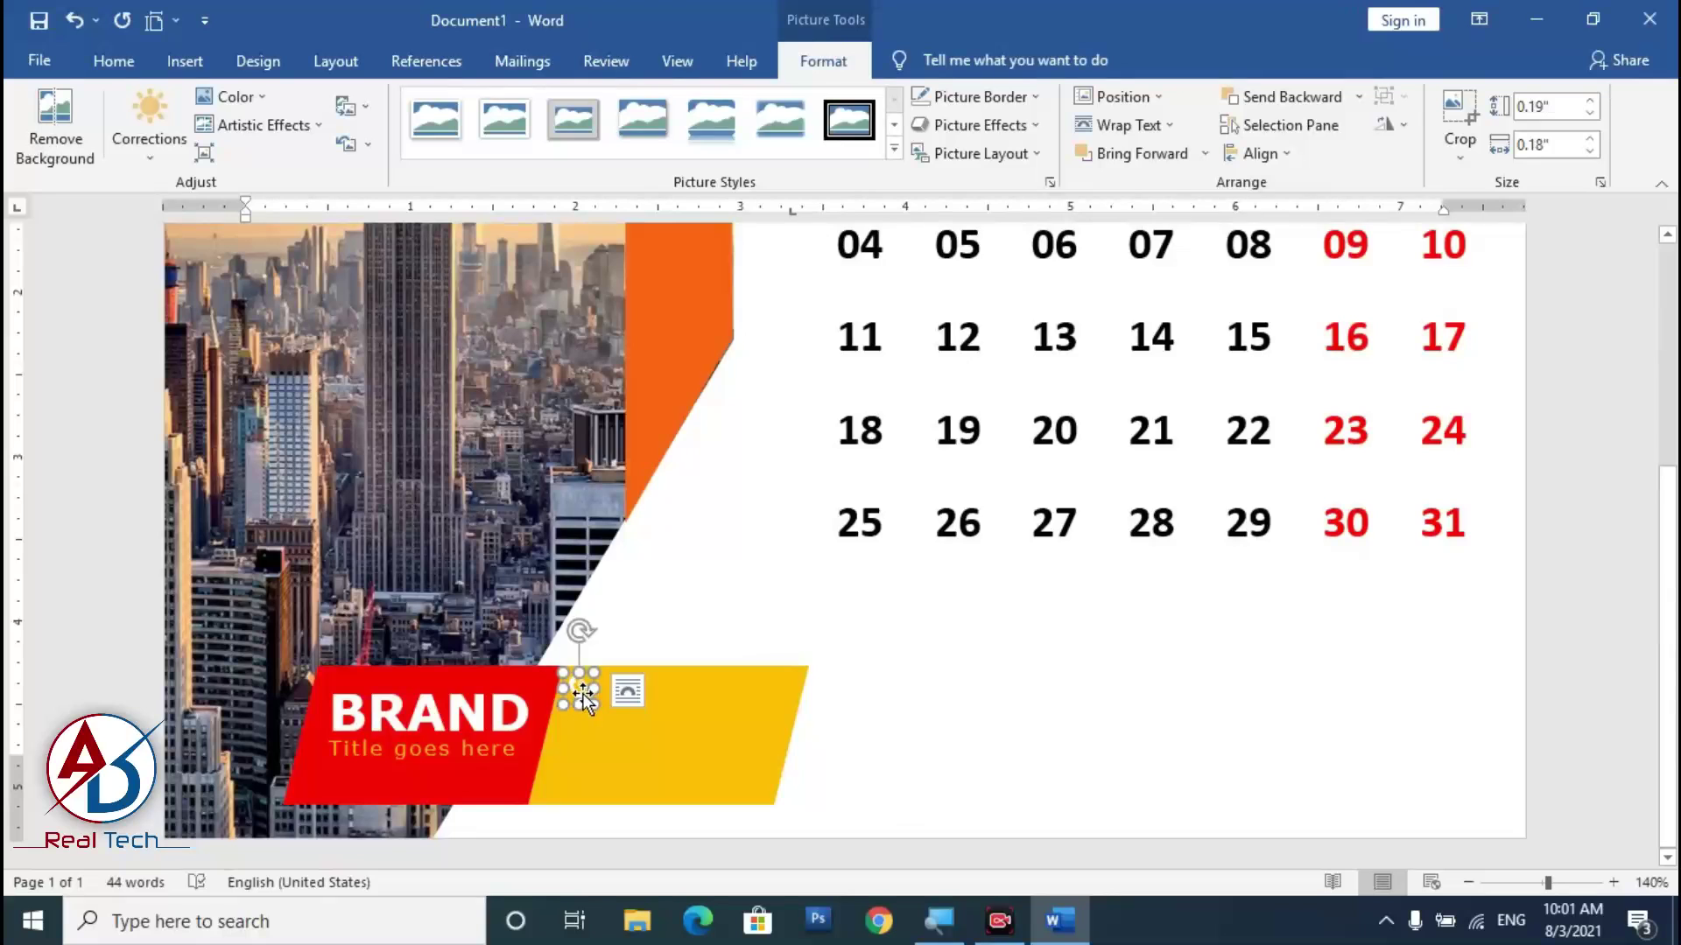
{"action": "mouse_move", "coordinate": [584, 697]}
{"action": "left_mouse_down"}
{"action": "mouse_move", "coordinate": [585, 716]}
{"action": "mouse_move", "coordinate": [594, 705]}
{"action": "left_mouse_up"}
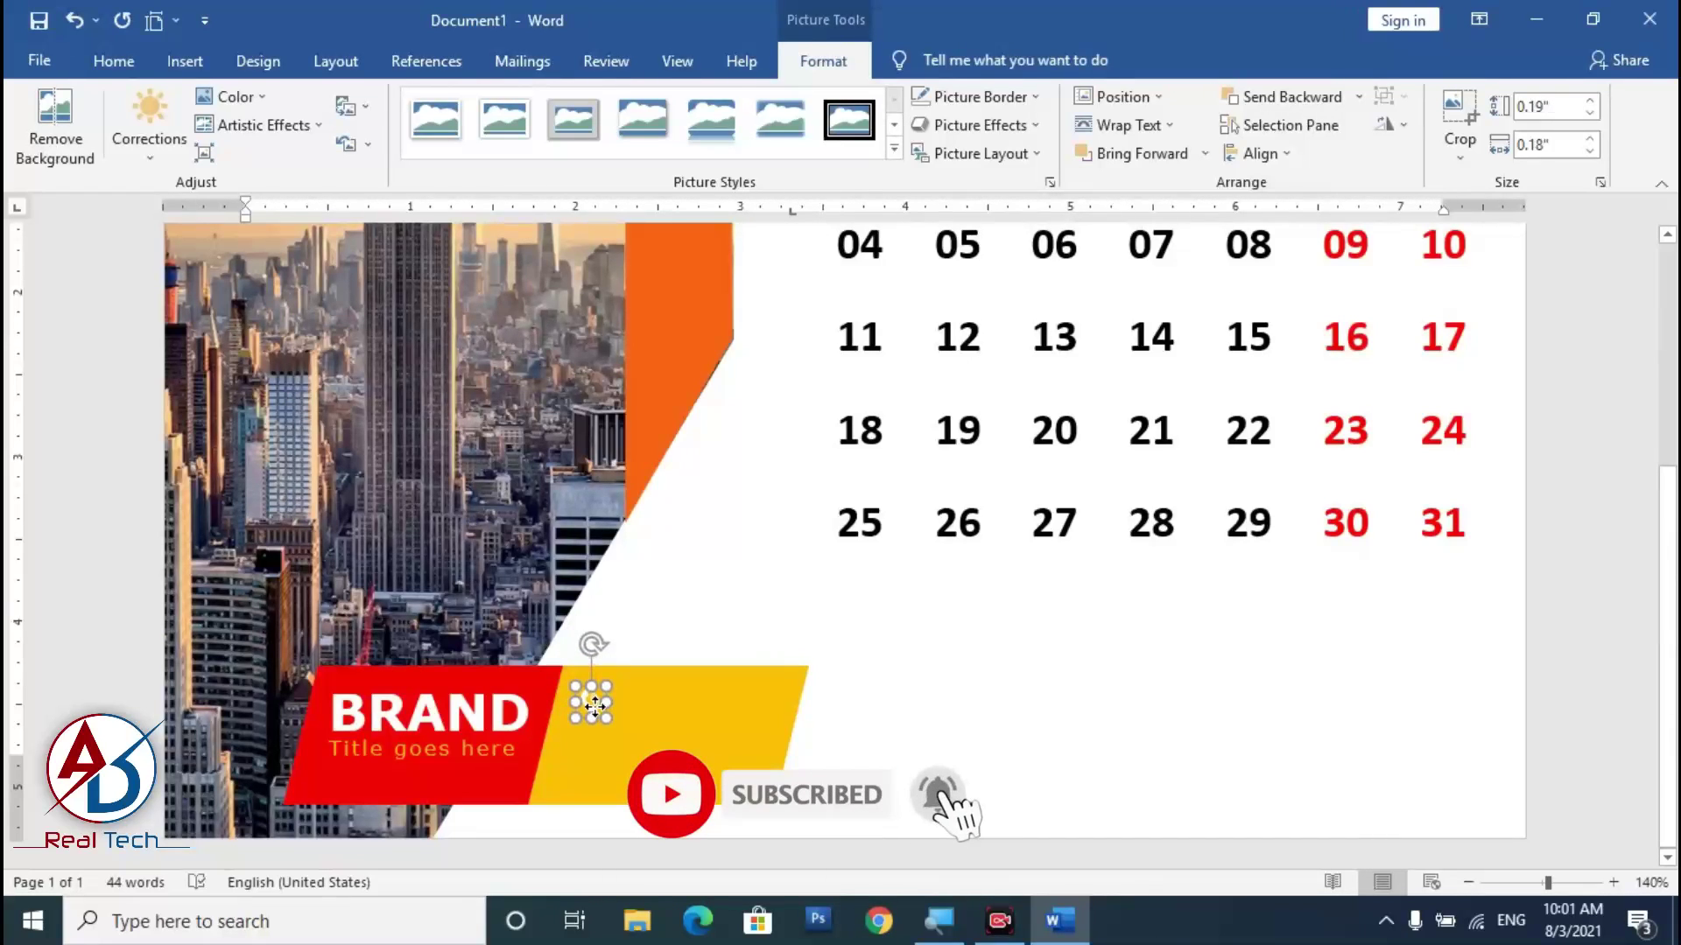
Insert the envelope picture 'images' from the email clipart folder on this device.
{"action": "key", "text": "Escape"}
{"action": "left_click", "coordinate": [185, 60]}
{"action": "left_click", "coordinate": [256, 131]}
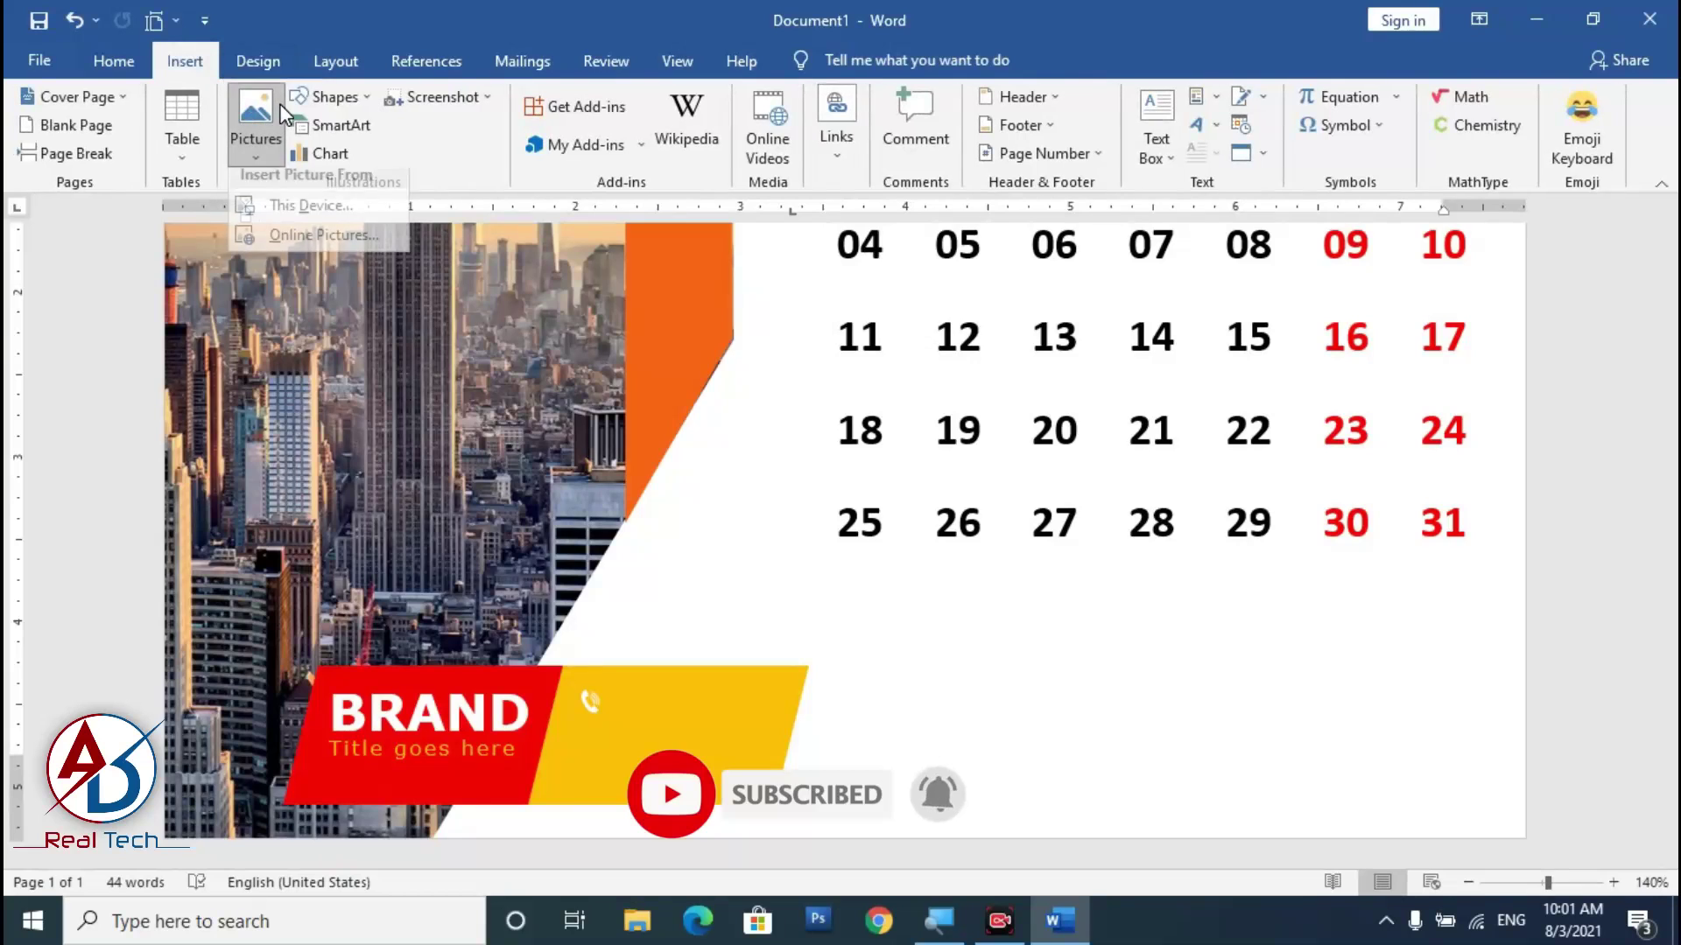
{"action": "left_click", "coordinate": [323, 219]}
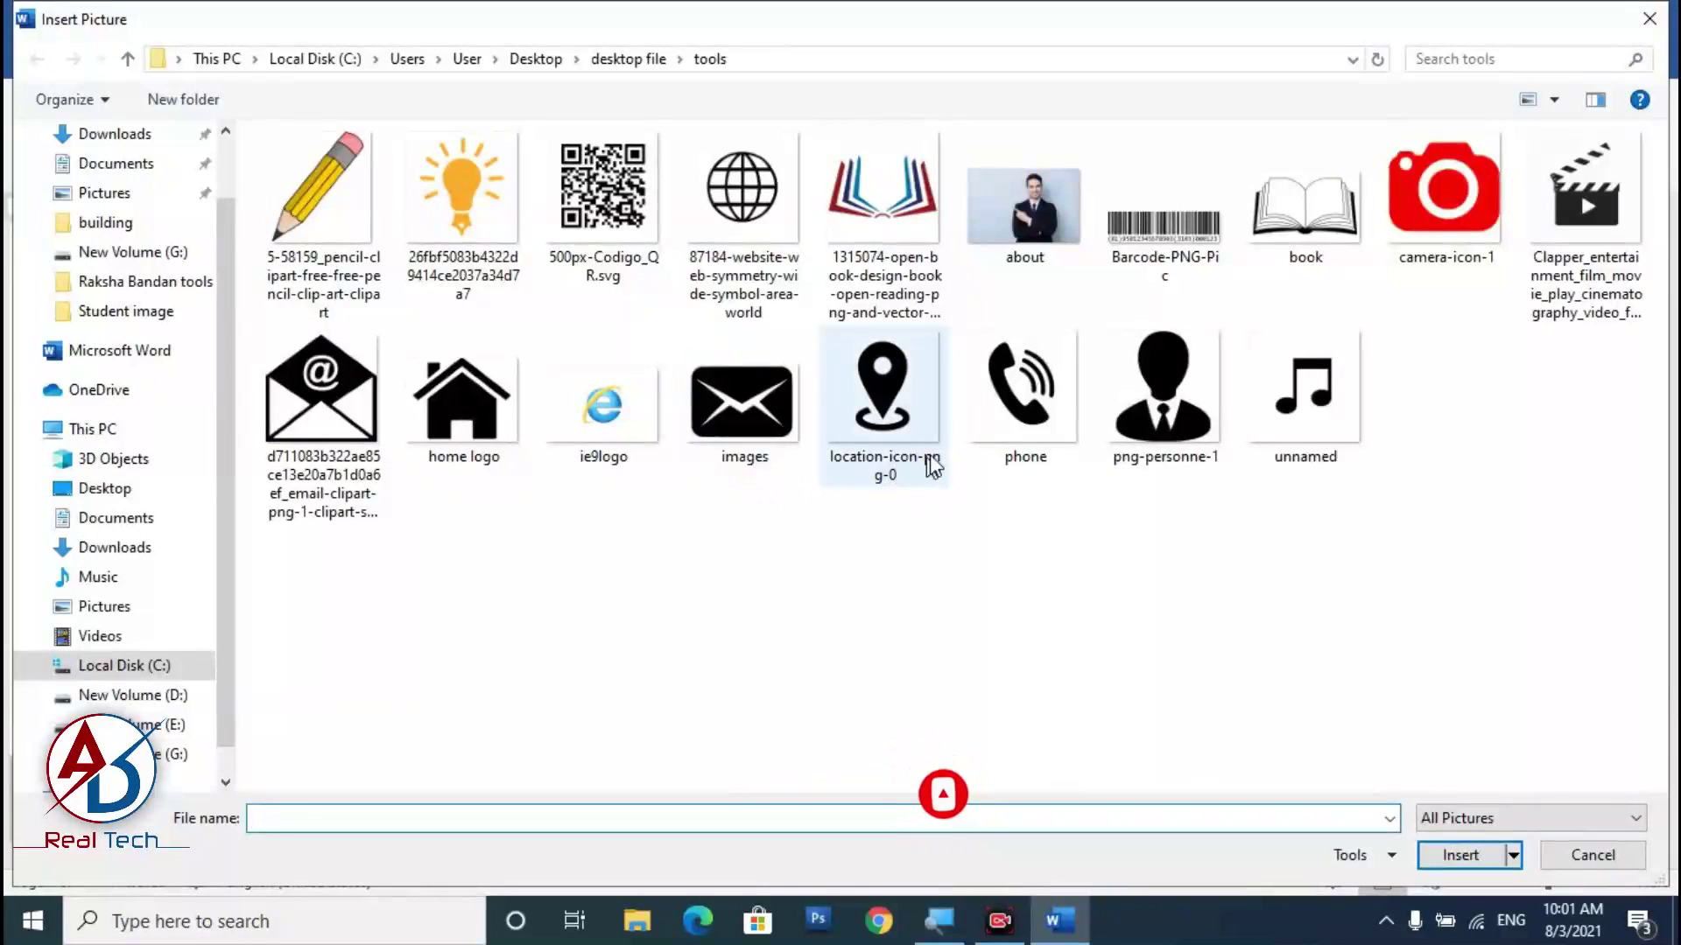
{"action": "left_click", "coordinate": [321, 393]}
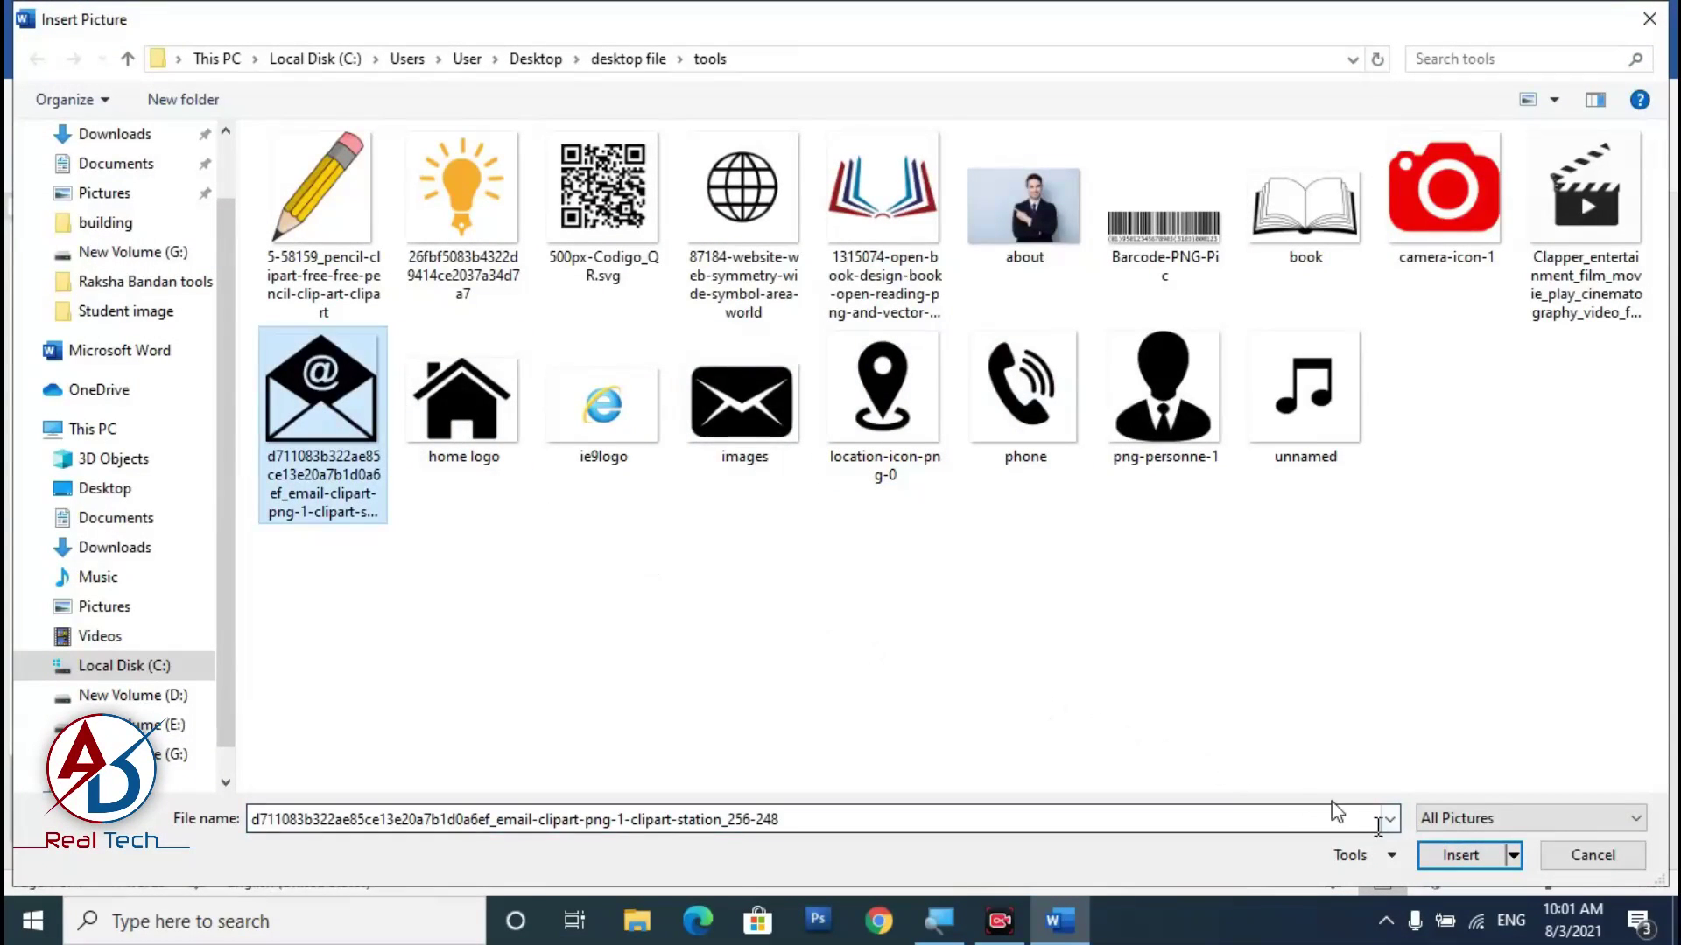
{"action": "left_click", "coordinate": [760, 415]}
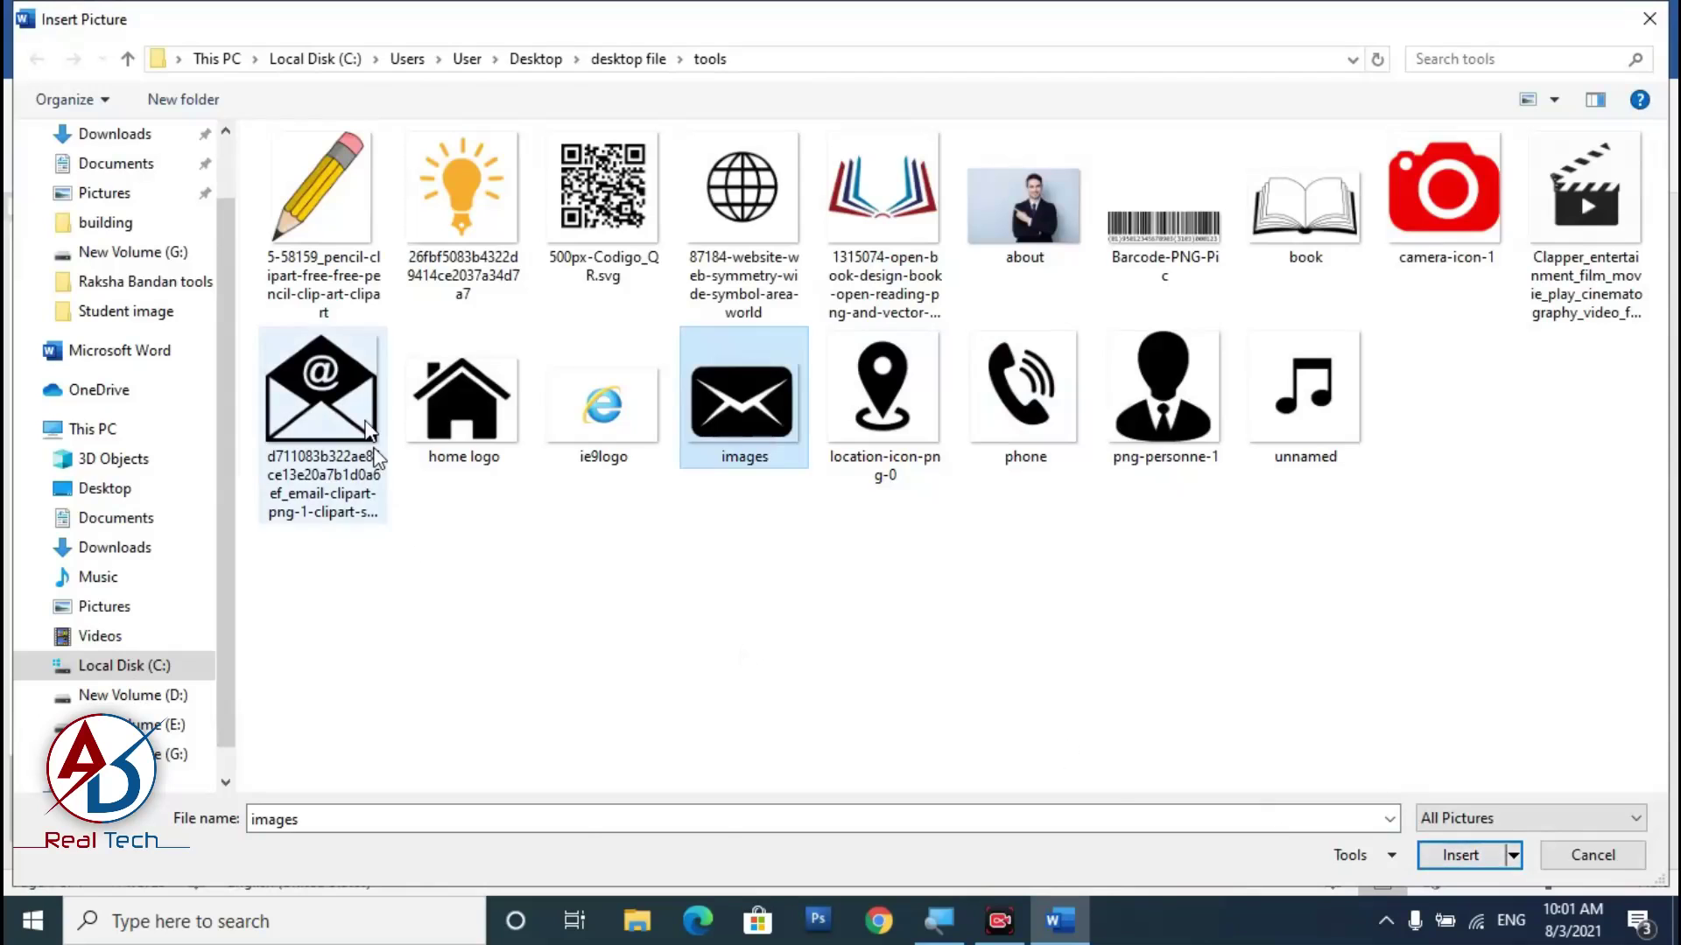
{"action": "left_click", "coordinate": [375, 450]}
{"action": "left_click", "coordinate": [744, 420]}
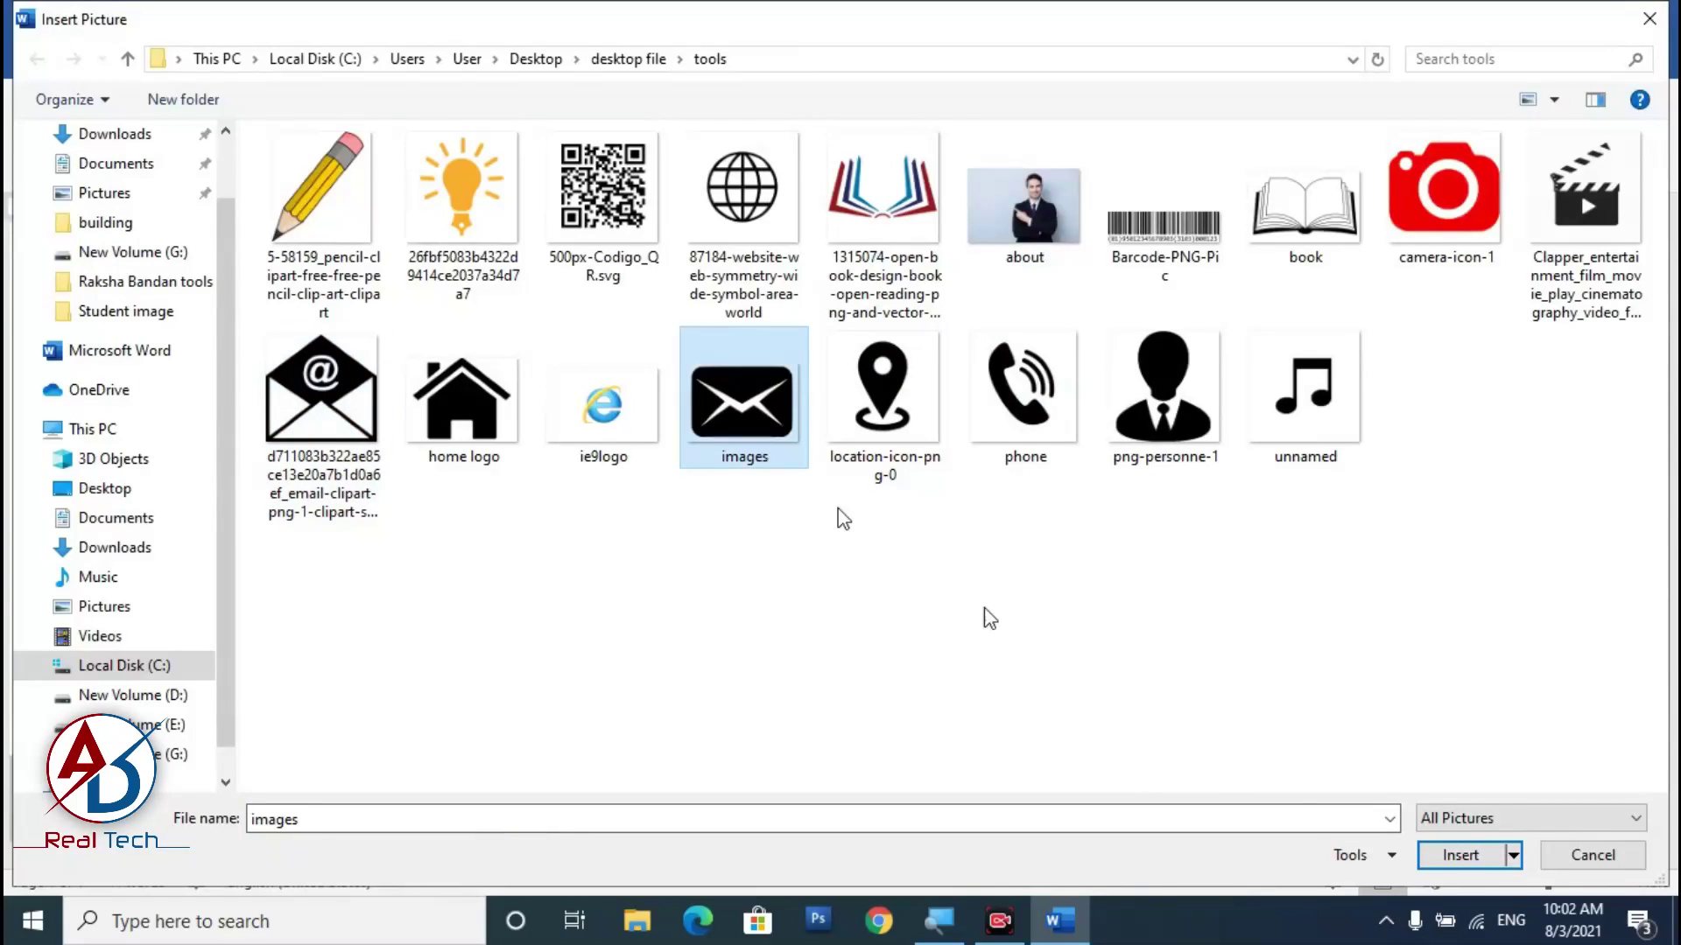
{"action": "left_click", "coordinate": [1440, 864]}
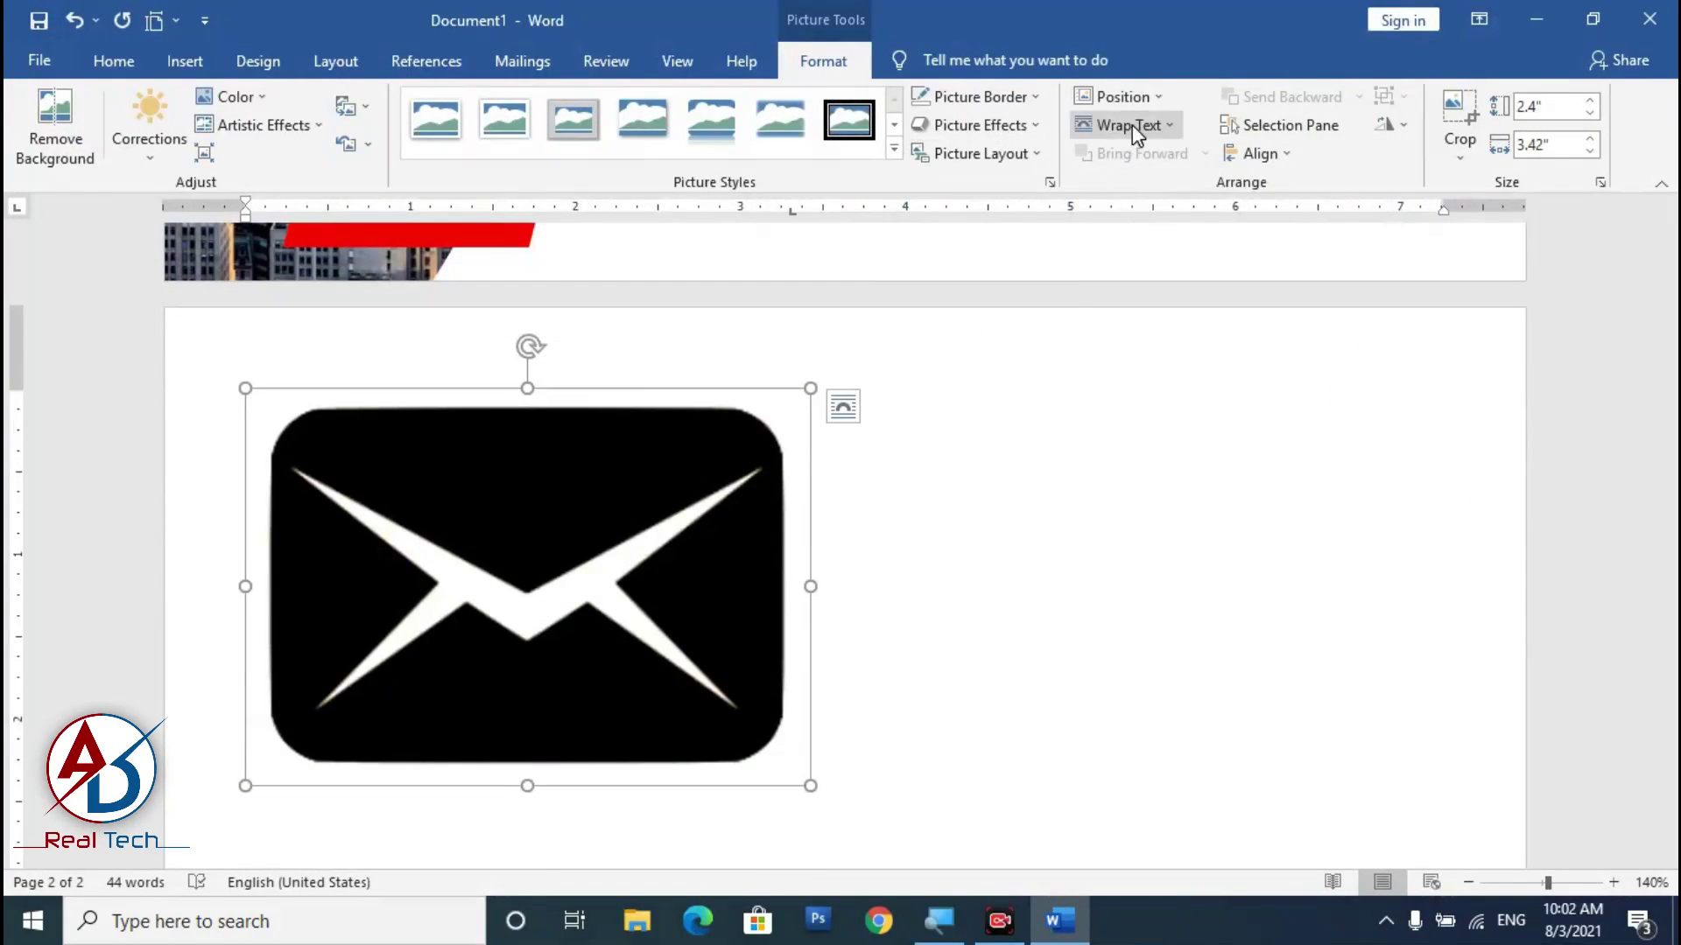
Set the envelope picture to In Front of Text with Washout colour and a blur effect.
{"action": "left_click", "coordinate": [1132, 125]}
{"action": "left_click", "coordinate": [1150, 331]}
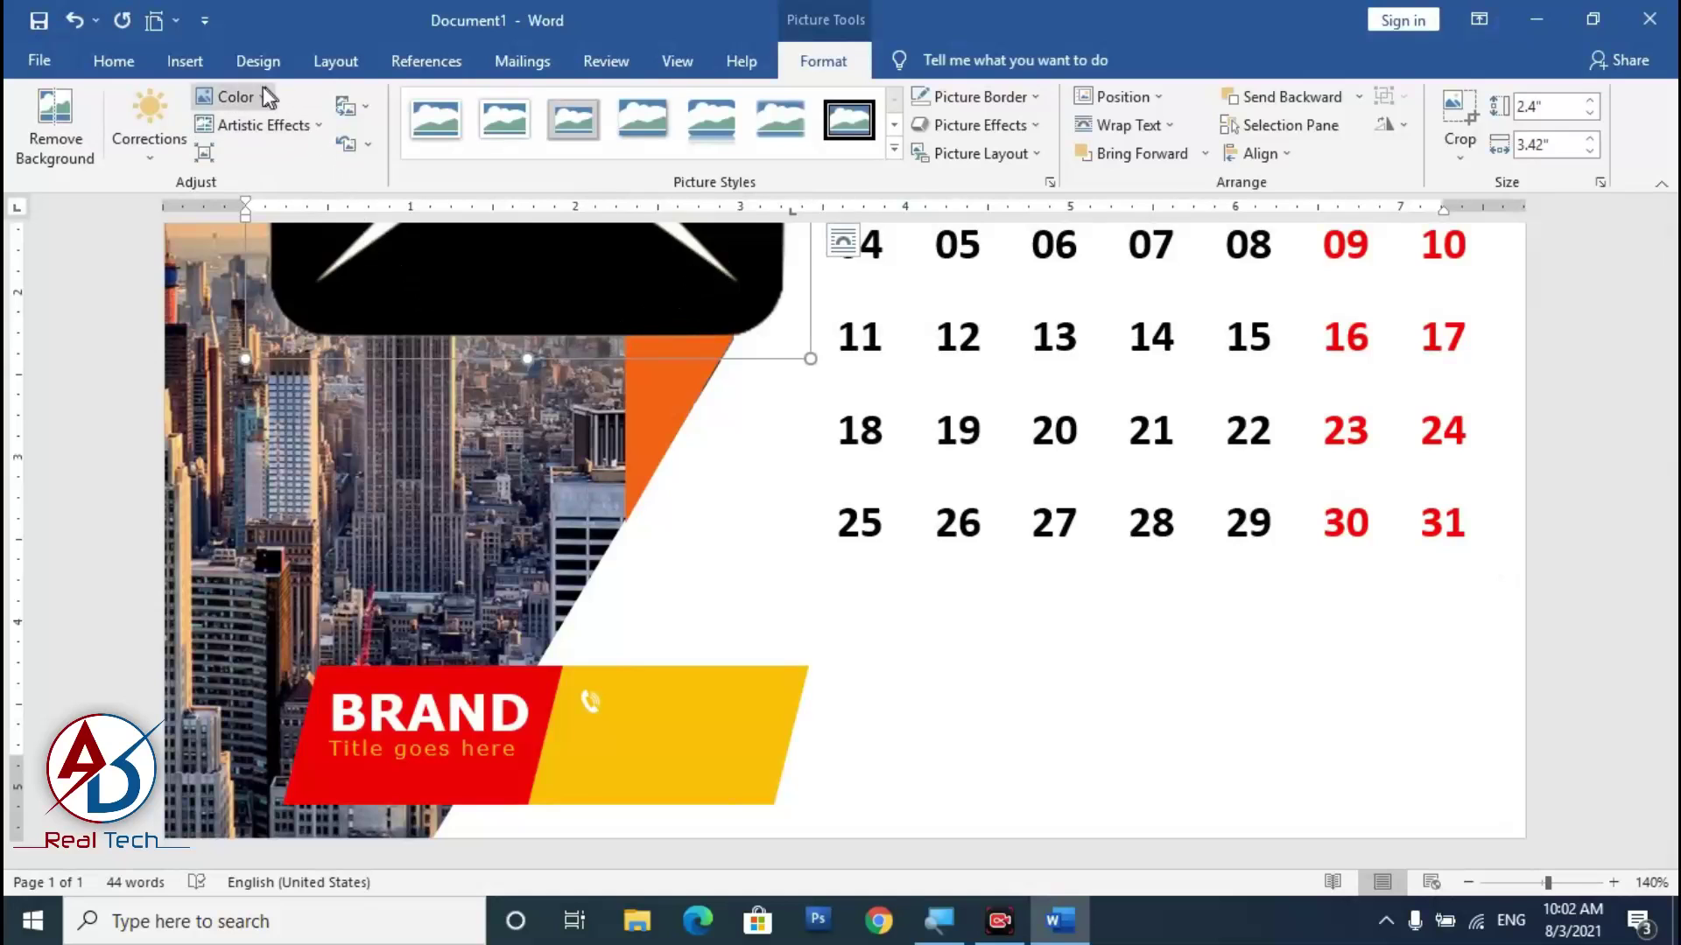
{"action": "left_click", "coordinate": [254, 93]}
{"action": "left_click", "coordinate": [514, 350]}
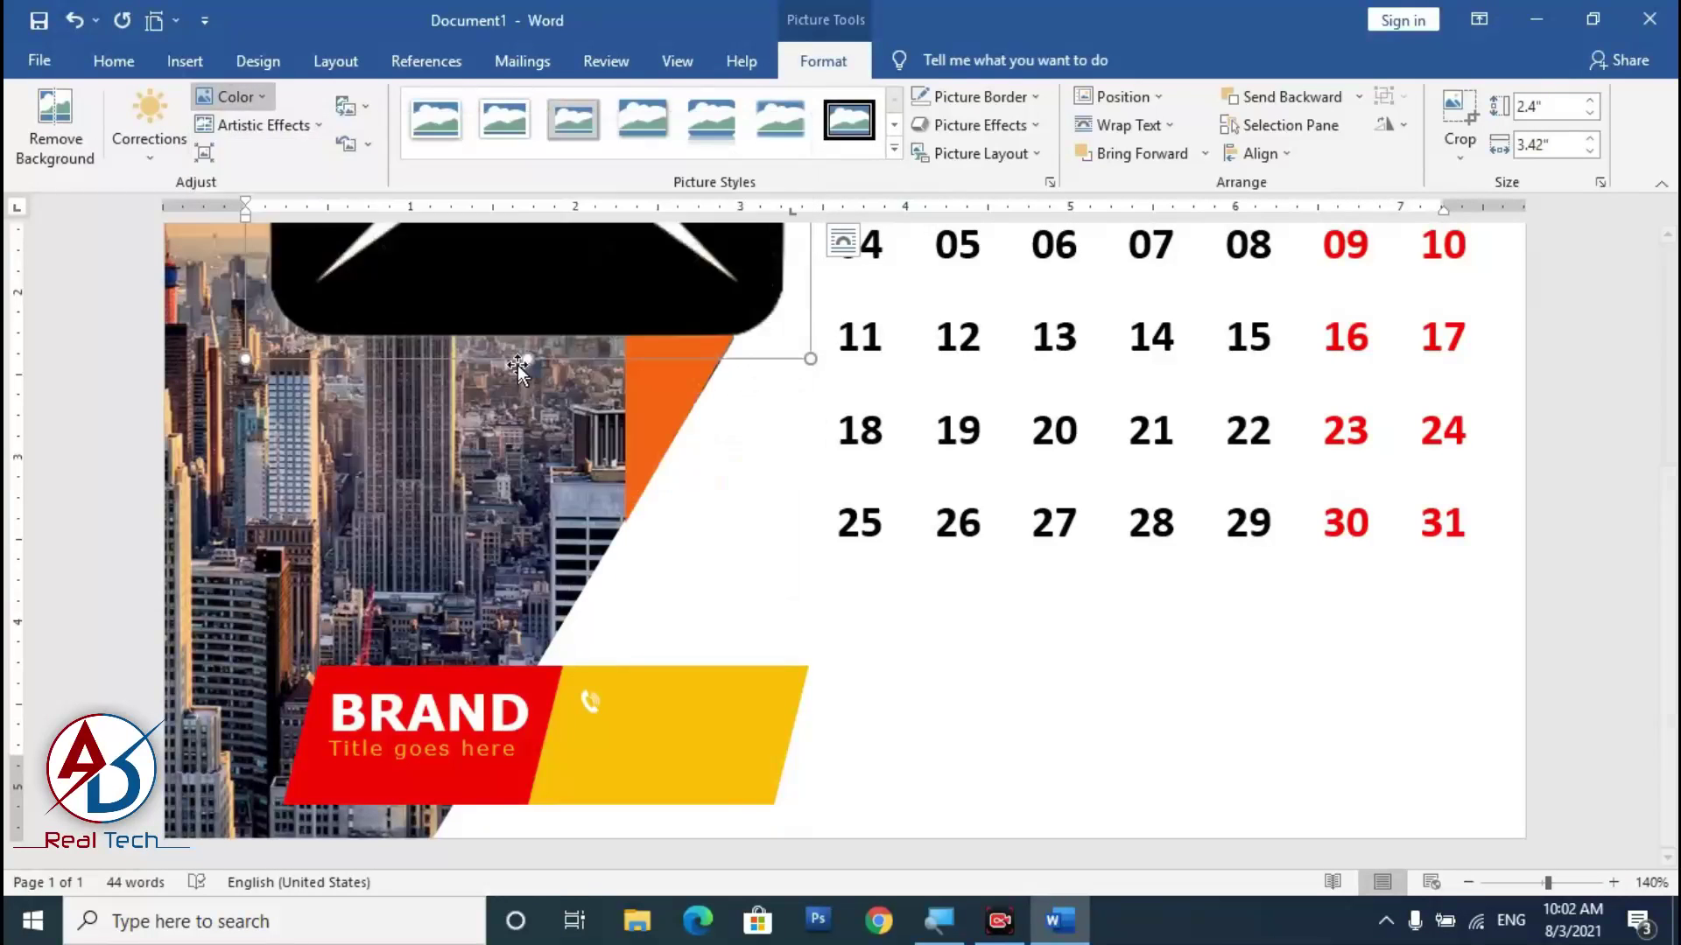
{"action": "left_click", "coordinate": [267, 126]}
{"action": "left_click", "coordinate": [567, 238]}
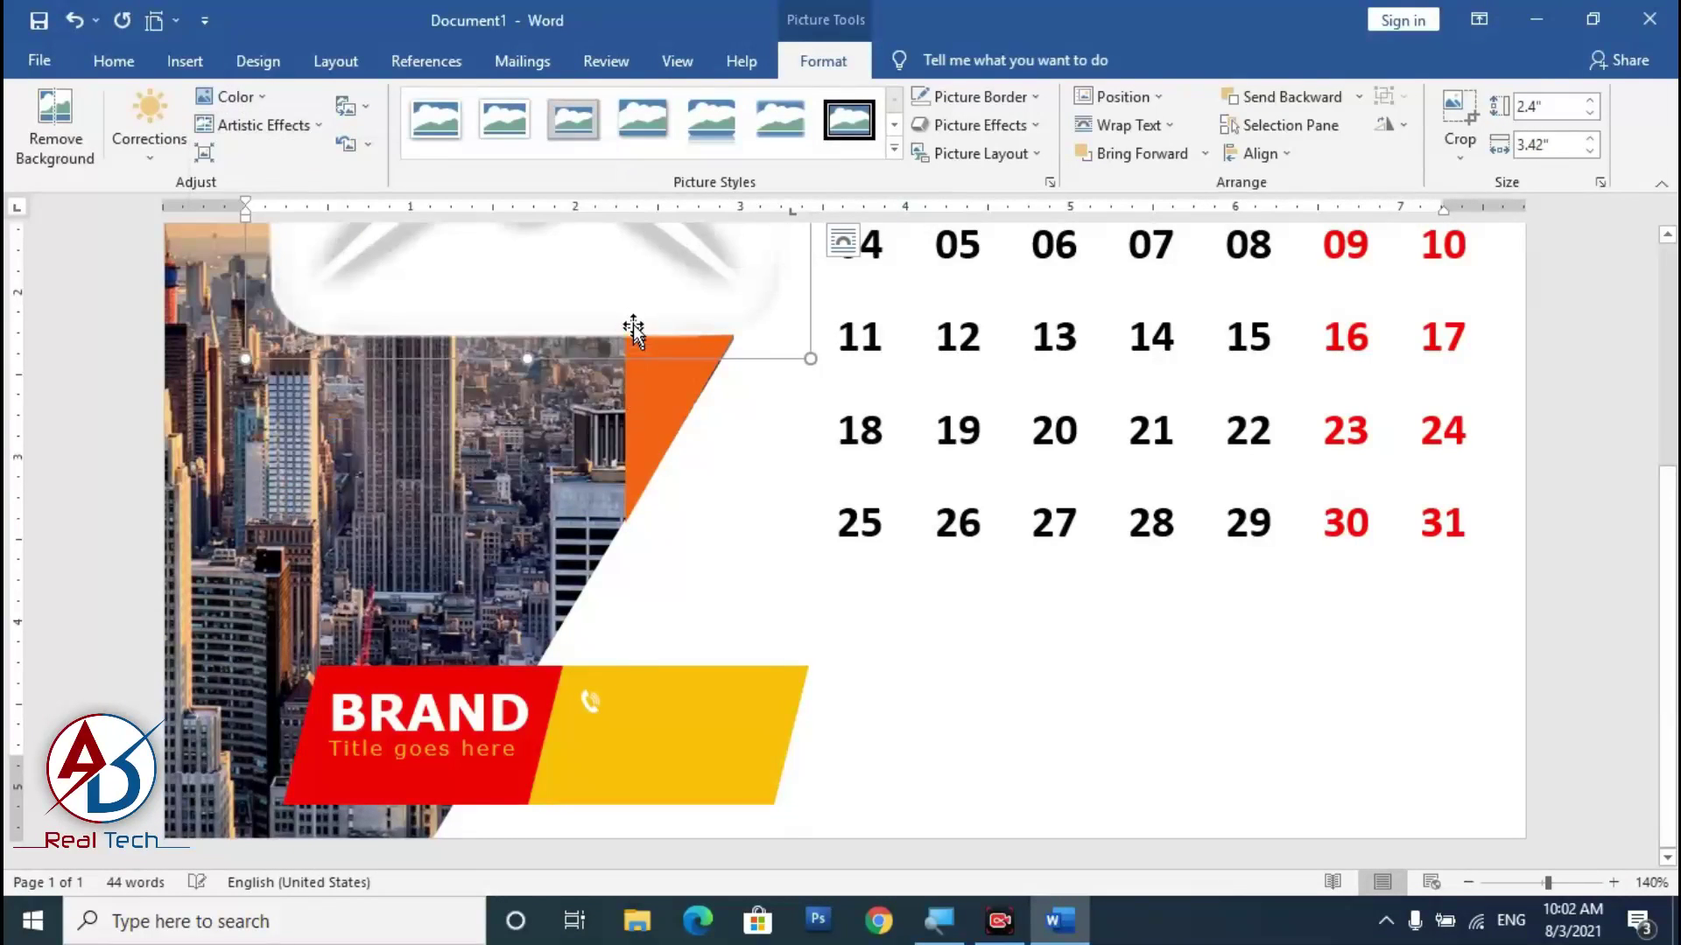
Shrink the envelope to a small icon and nudge it into the yellow band below the phone.
{"action": "left_click_drag", "start_coordinate": [630, 330], "coordinate": [607, 667]}
{"action": "left_click_drag", "start_coordinate": [782, 718], "coordinate": [578, 737]}
{"action": "scroll", "coordinate": [648, 803], "scroll_direction": "up", "scroll_amount": 5}
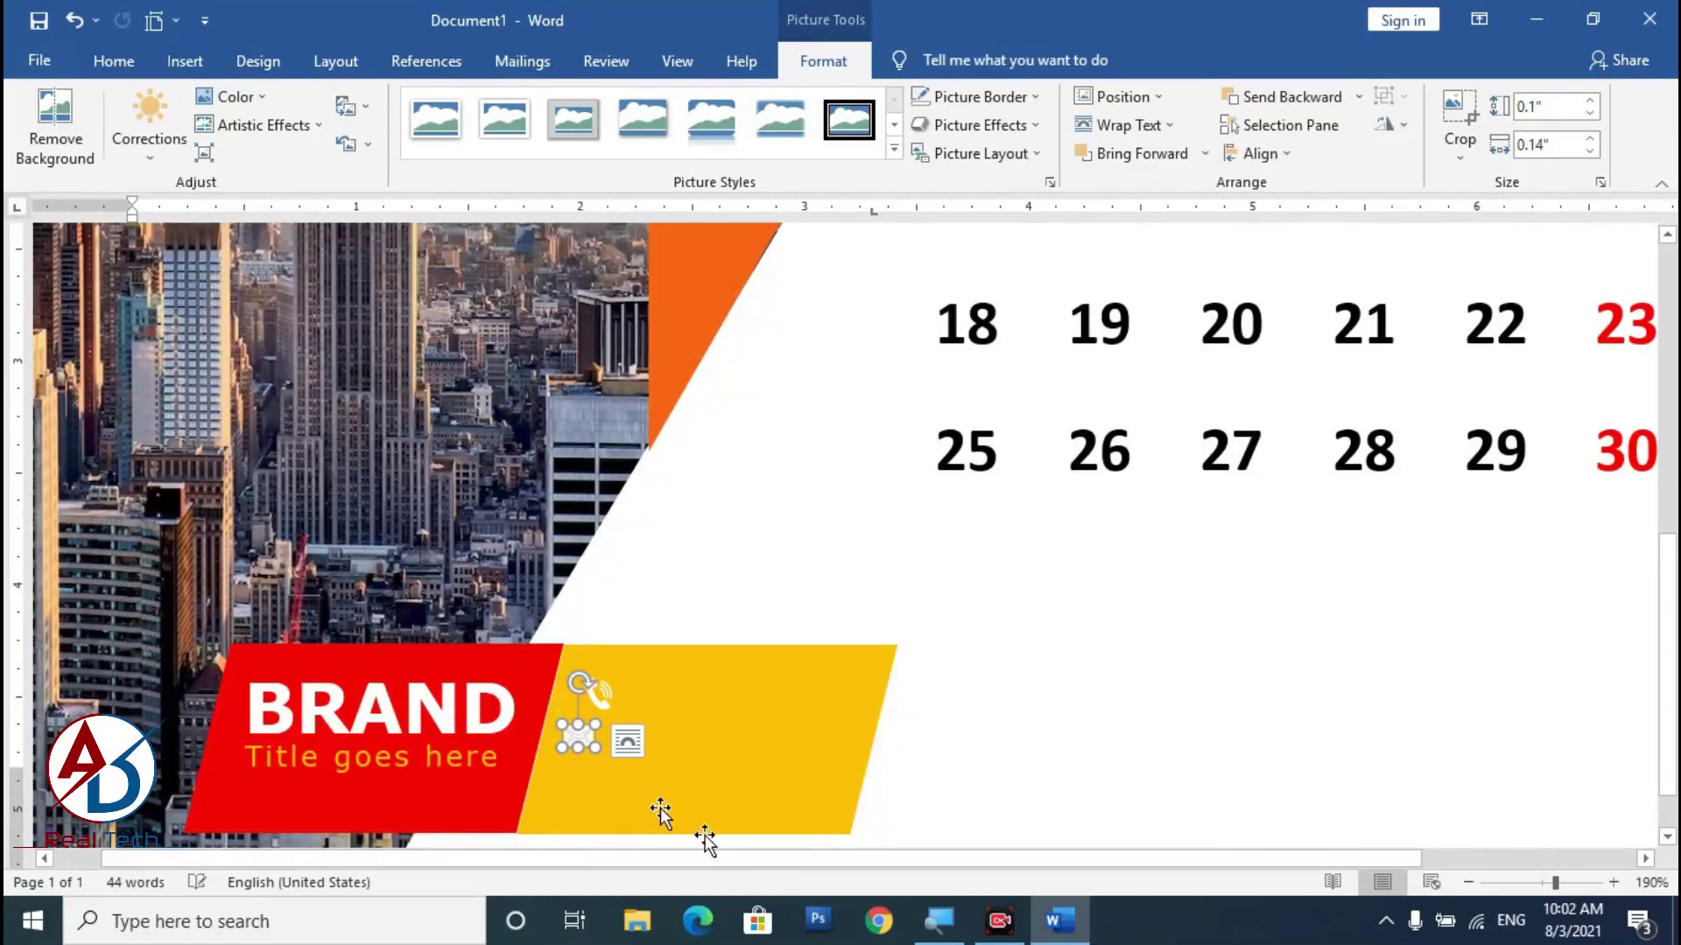
{"action": "key", "text": "Right"}
{"action": "key", "text": "Right"}
{"action": "key", "text": "Right"}
{"action": "key", "text": "Right"}
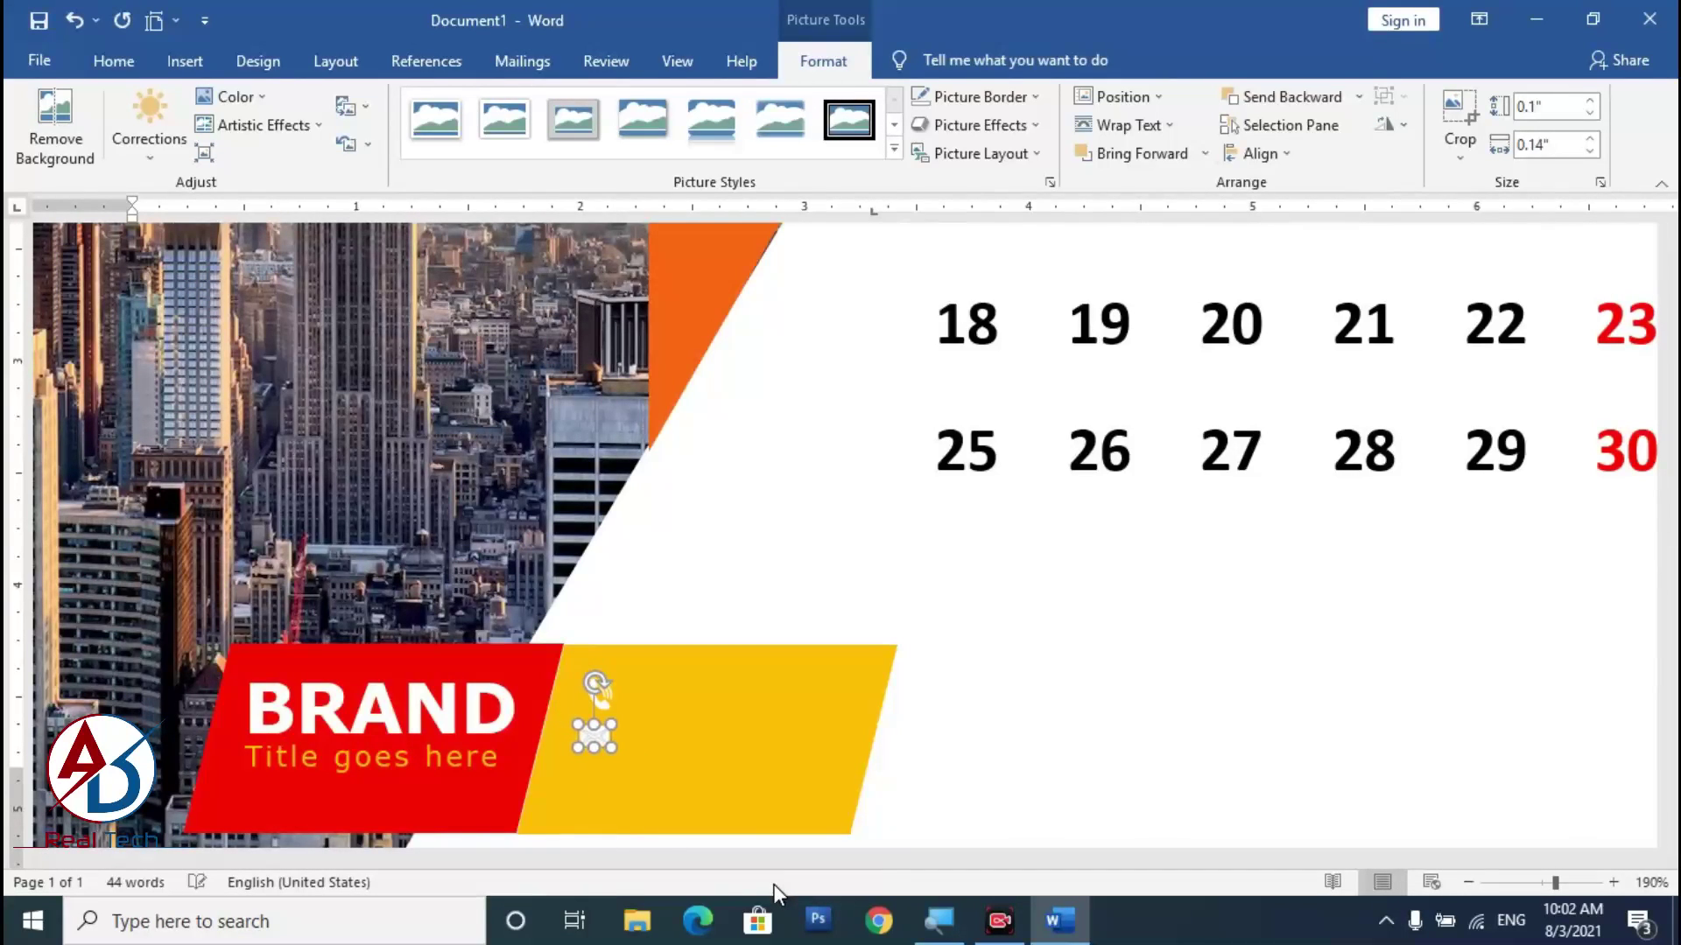
{"action": "key", "text": "Right"}
{"action": "key", "text": "Right"}
{"action": "key", "text": "Down"}
{"action": "key", "text": "Down"}
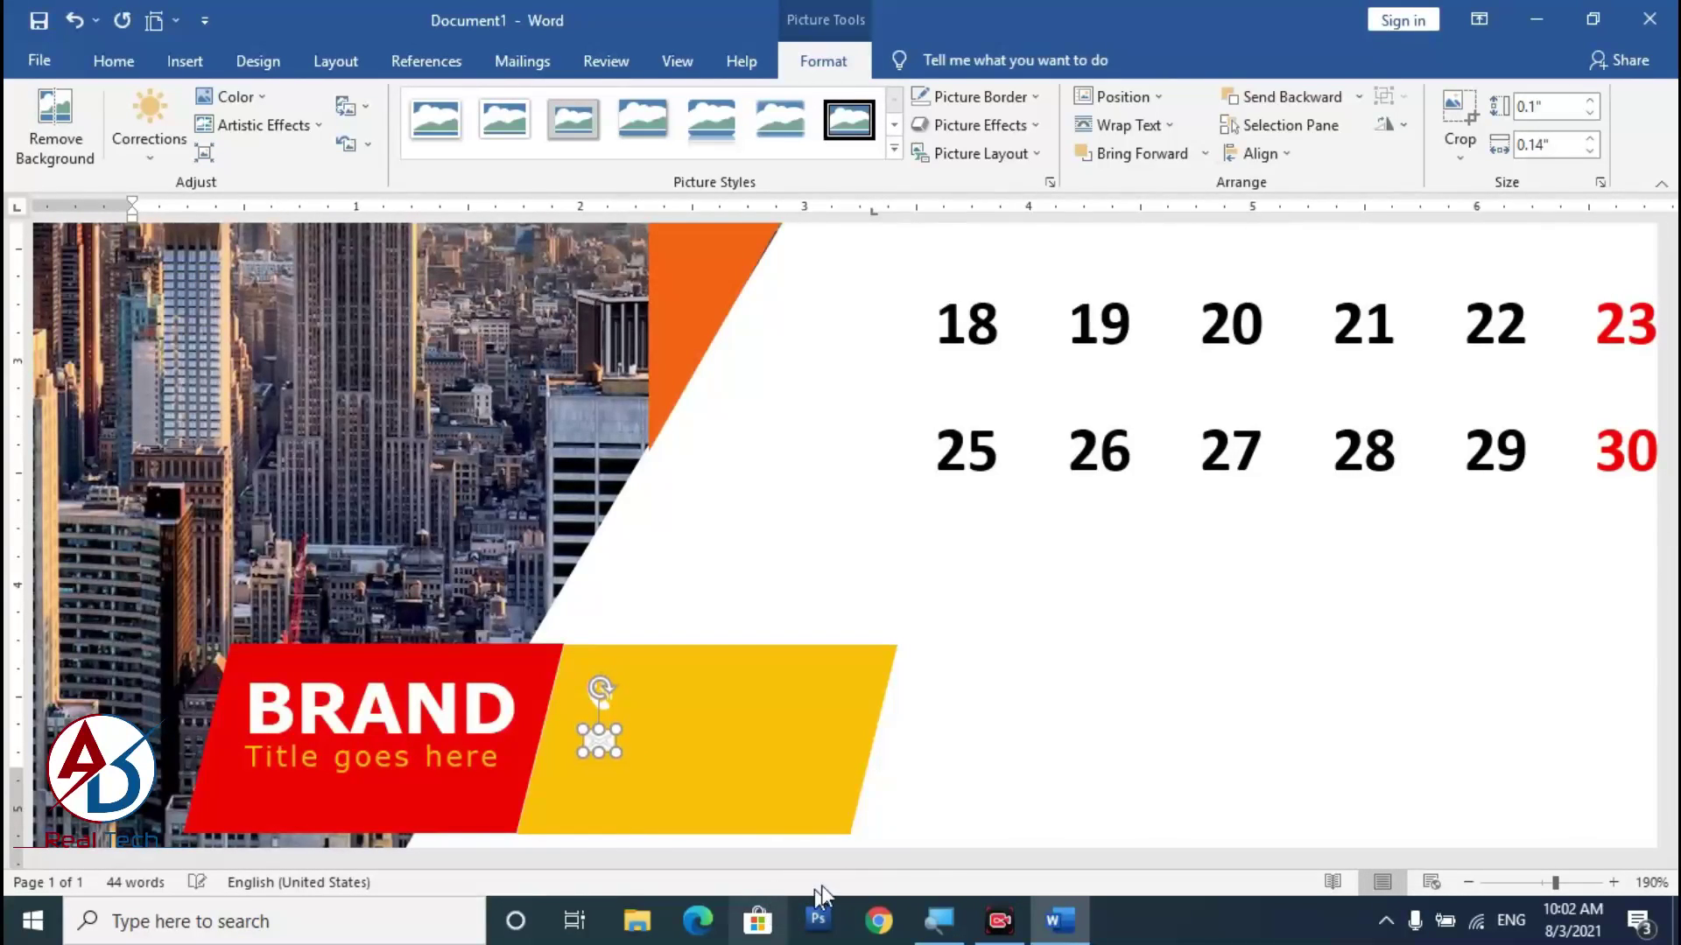
Check the placement of the envelope and phone icons in the yellow band.
{"action": "left_click", "coordinate": [623, 779]}
{"action": "scroll", "coordinate": [590, 752], "scroll_direction": "up", "scroll_amount": 3}
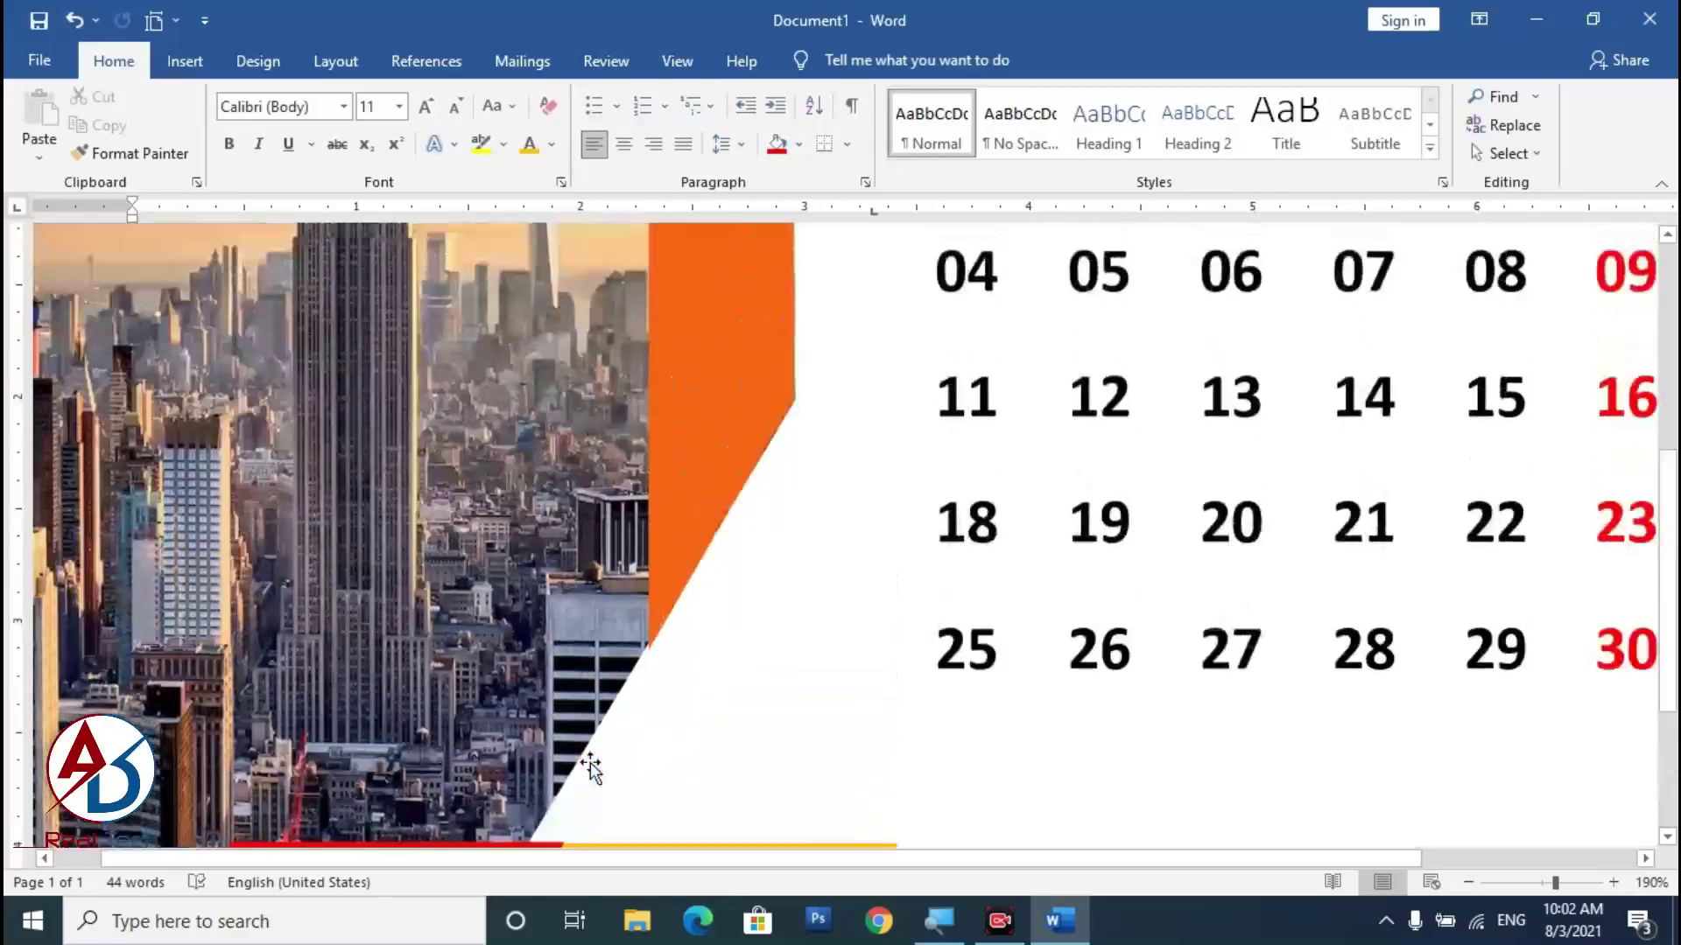
{"action": "scroll", "coordinate": [600, 788], "scroll_direction": "down", "scroll_amount": 3}
{"action": "left_click", "coordinate": [603, 671]}
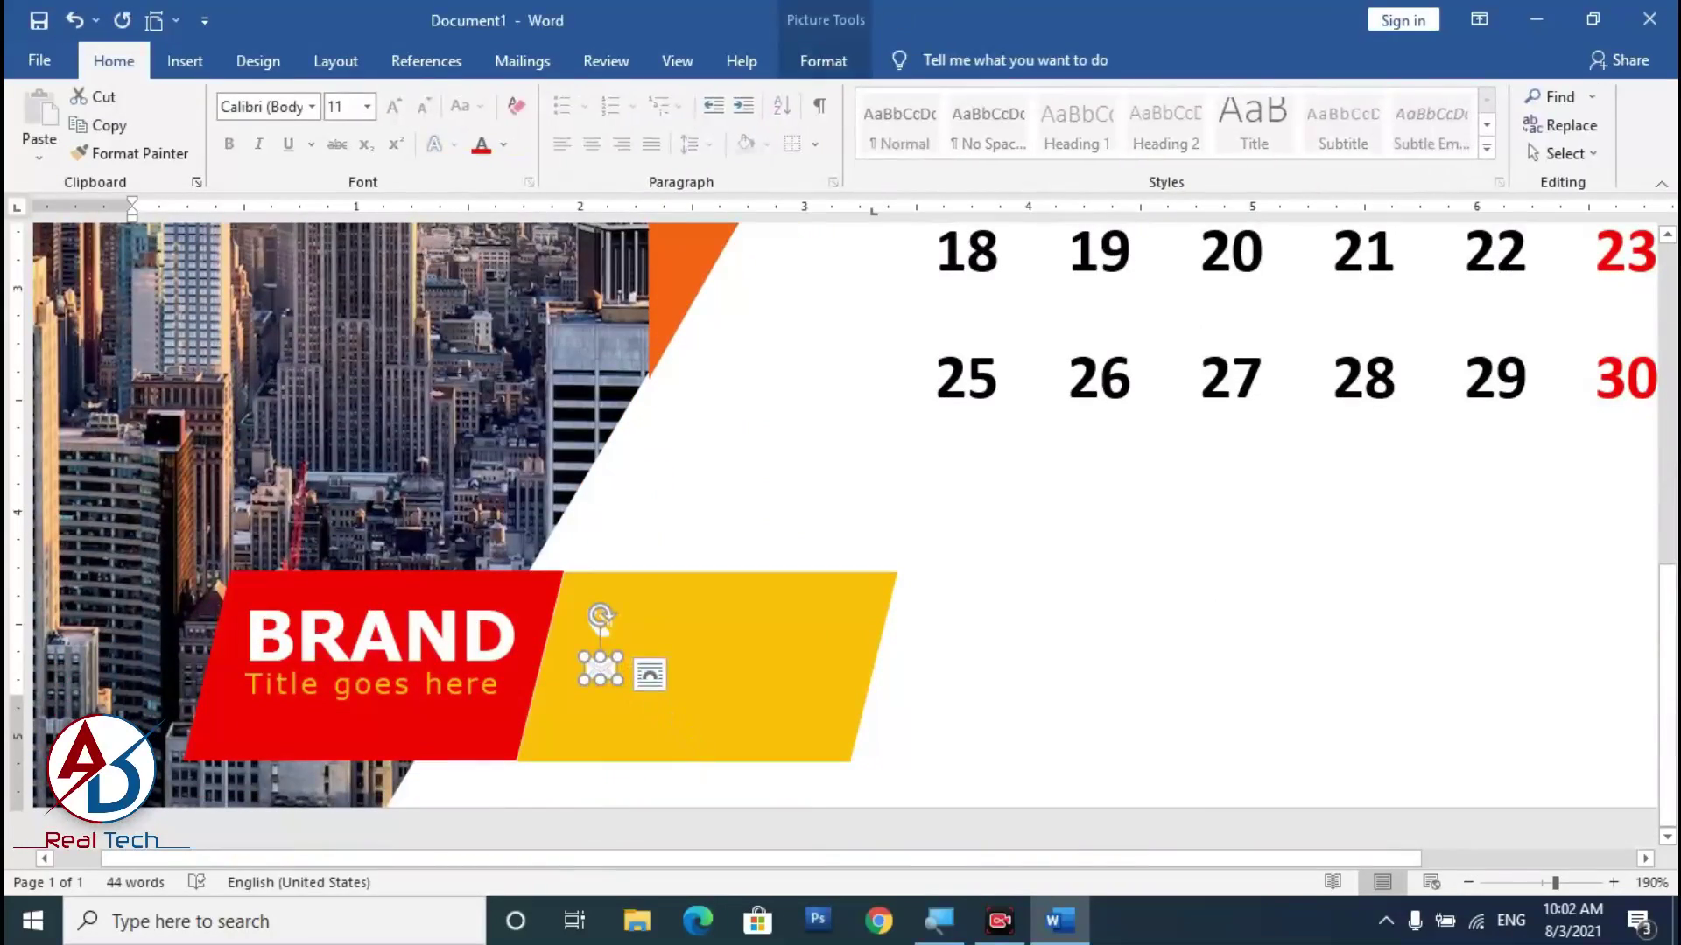
{"action": "scroll", "coordinate": [592, 813], "scroll_direction": "up", "scroll_amount": 6}
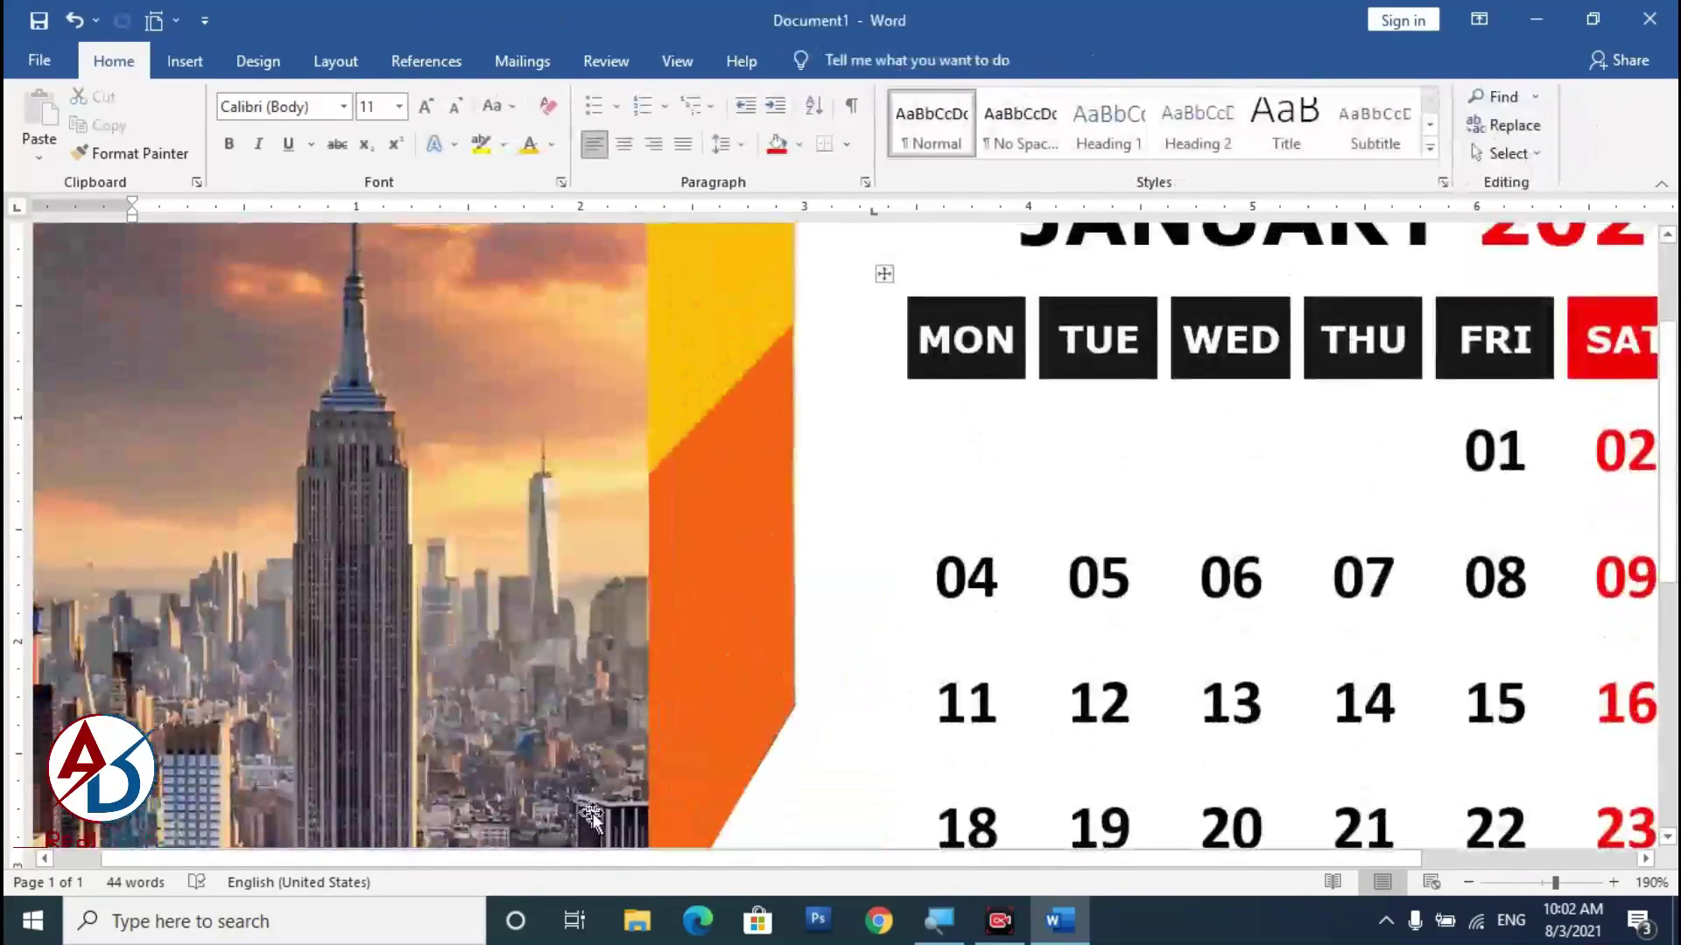
{"action": "scroll", "coordinate": [592, 812], "scroll_direction": "down", "scroll_amount": 6}
{"action": "left_click", "coordinate": [600, 624]}
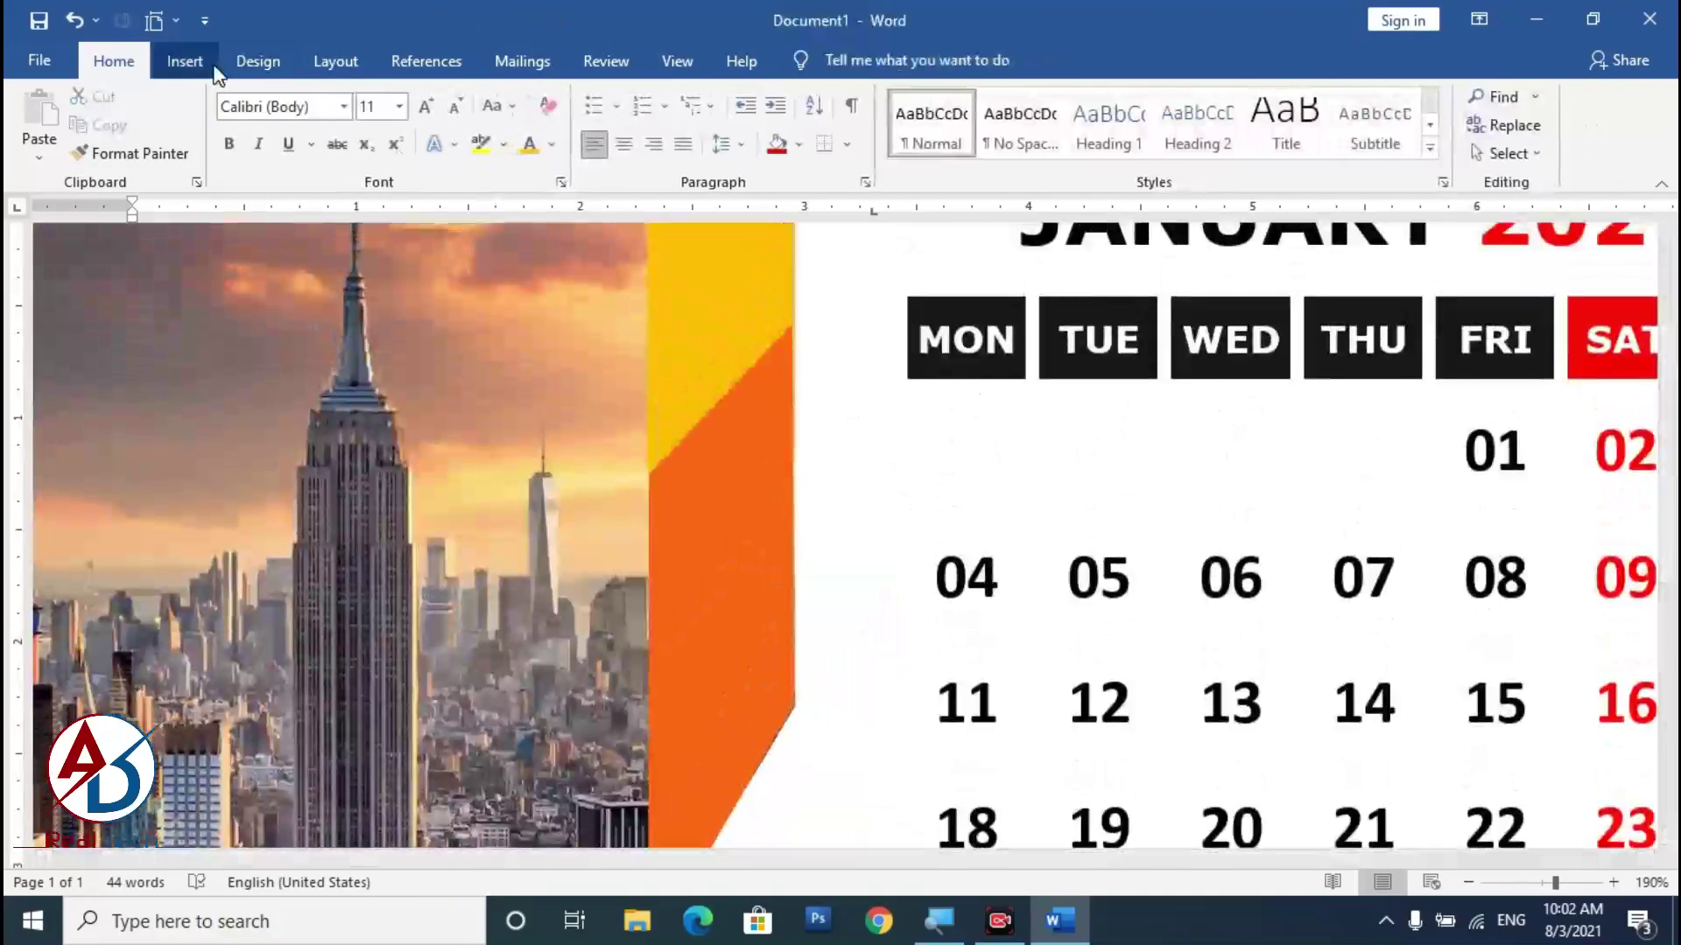
Insert the location-icon-png-0 picture from this device and set it In Front of Text.
{"action": "left_click", "coordinate": [185, 61]}
{"action": "left_click", "coordinate": [273, 111]}
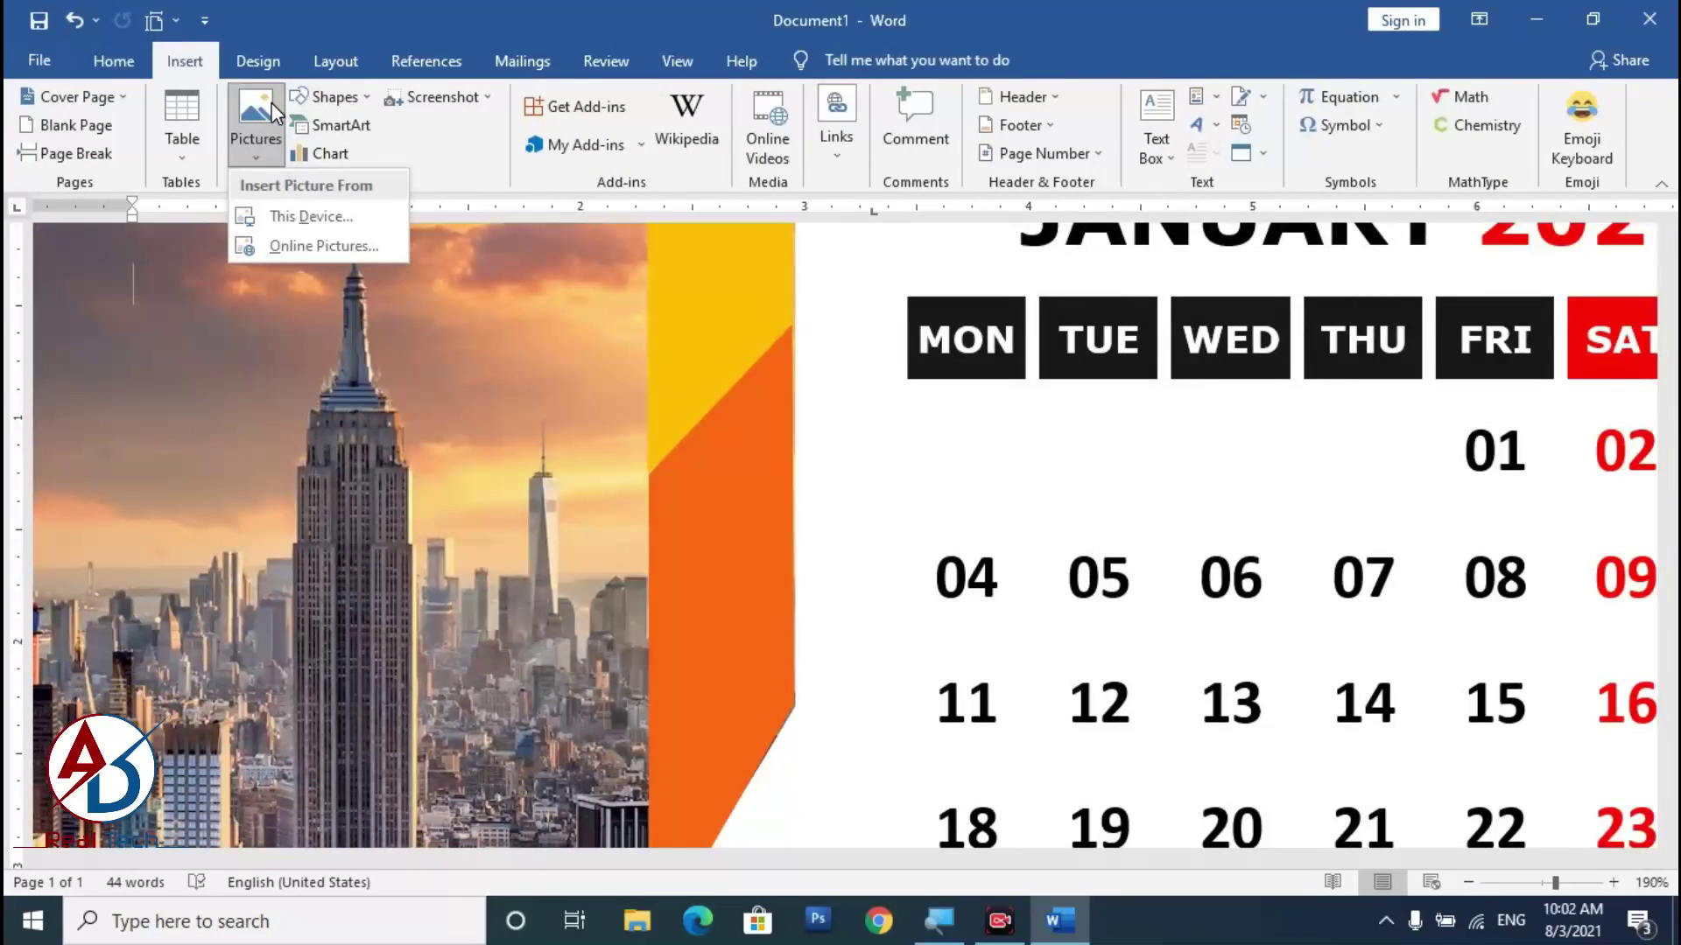
{"action": "left_click", "coordinate": [293, 216]}
{"action": "left_click", "coordinate": [903, 426]}
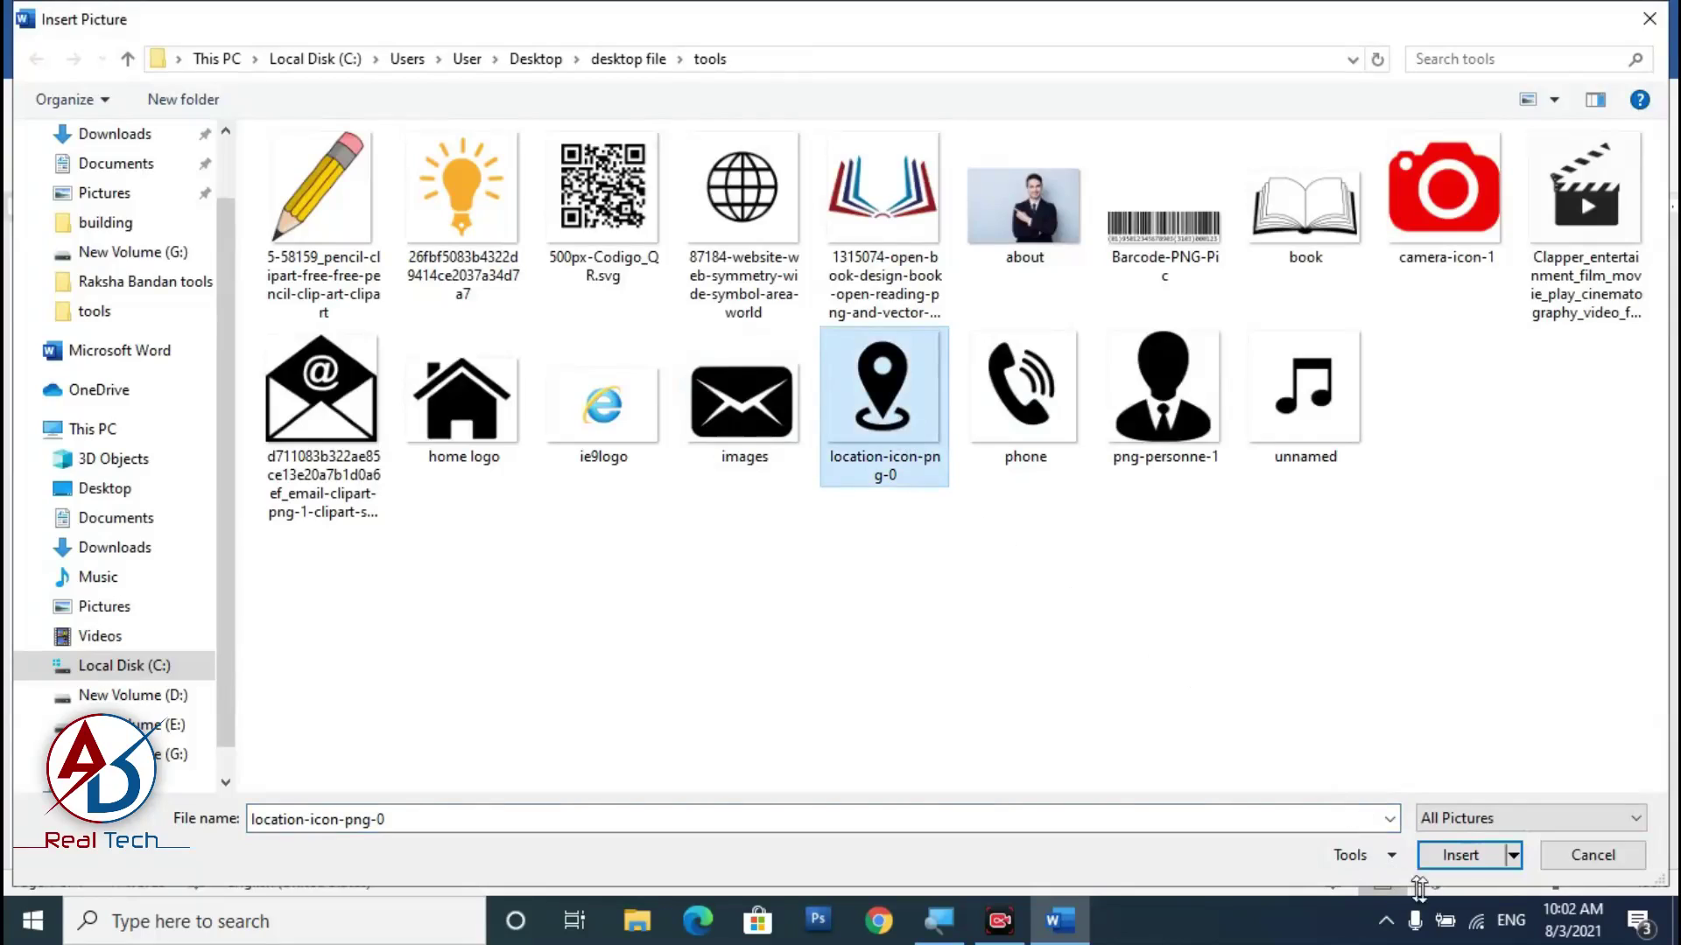
{"action": "left_click", "coordinate": [1460, 855]}
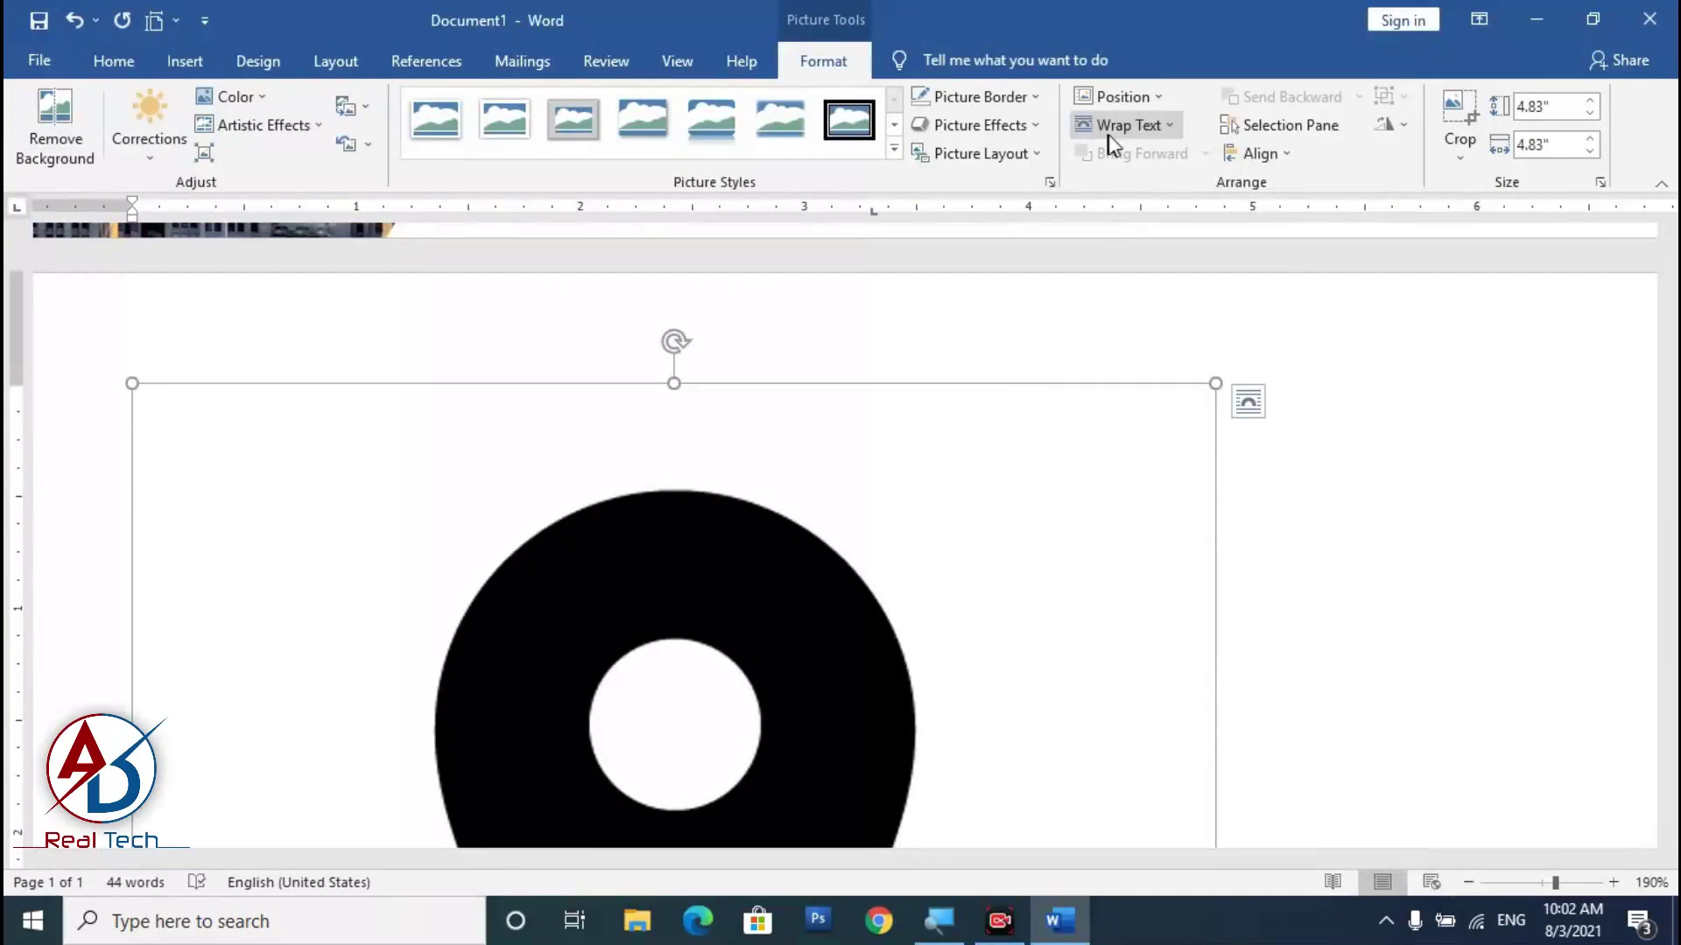
{"action": "left_click", "coordinate": [1120, 125]}
{"action": "left_click", "coordinate": [1141, 350]}
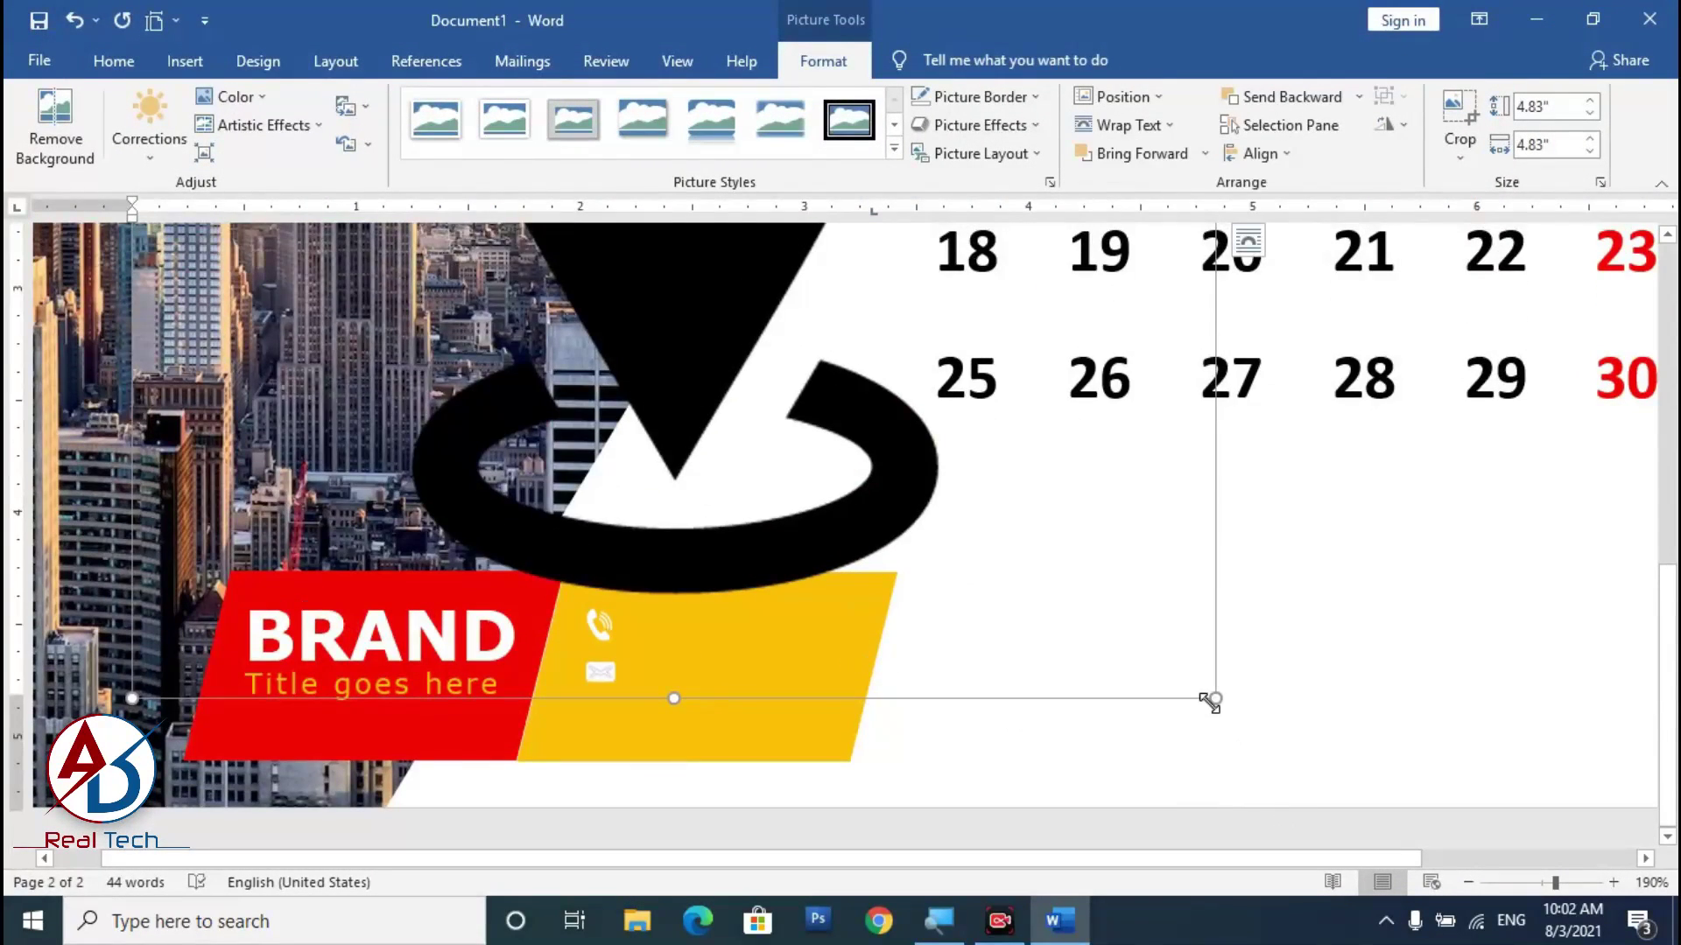
Shrink the pin to a 0.2-inch icon and place it beneath the envelope.
{"action": "left_click_drag", "start_coordinate": [1209, 703], "coordinate": [934, 412]}
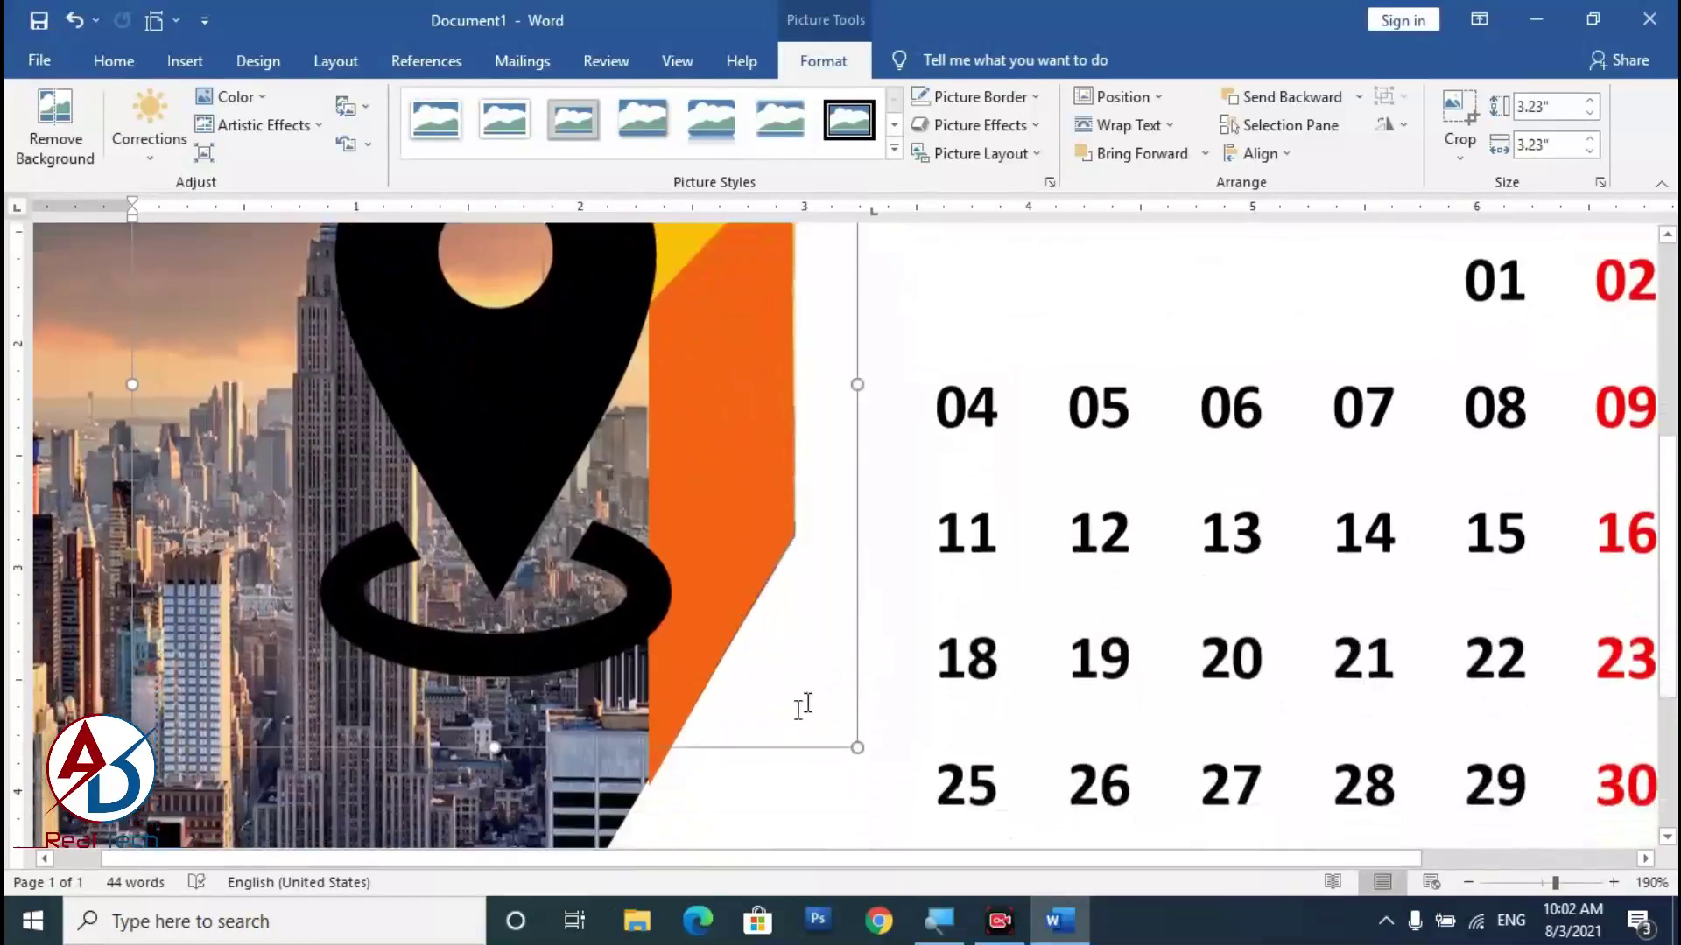
{"action": "scroll", "coordinate": [832, 683], "scroll_direction": "down", "scroll_amount": 1}
{"action": "left_click_drag", "start_coordinate": [861, 625], "coordinate": [521, 646]}
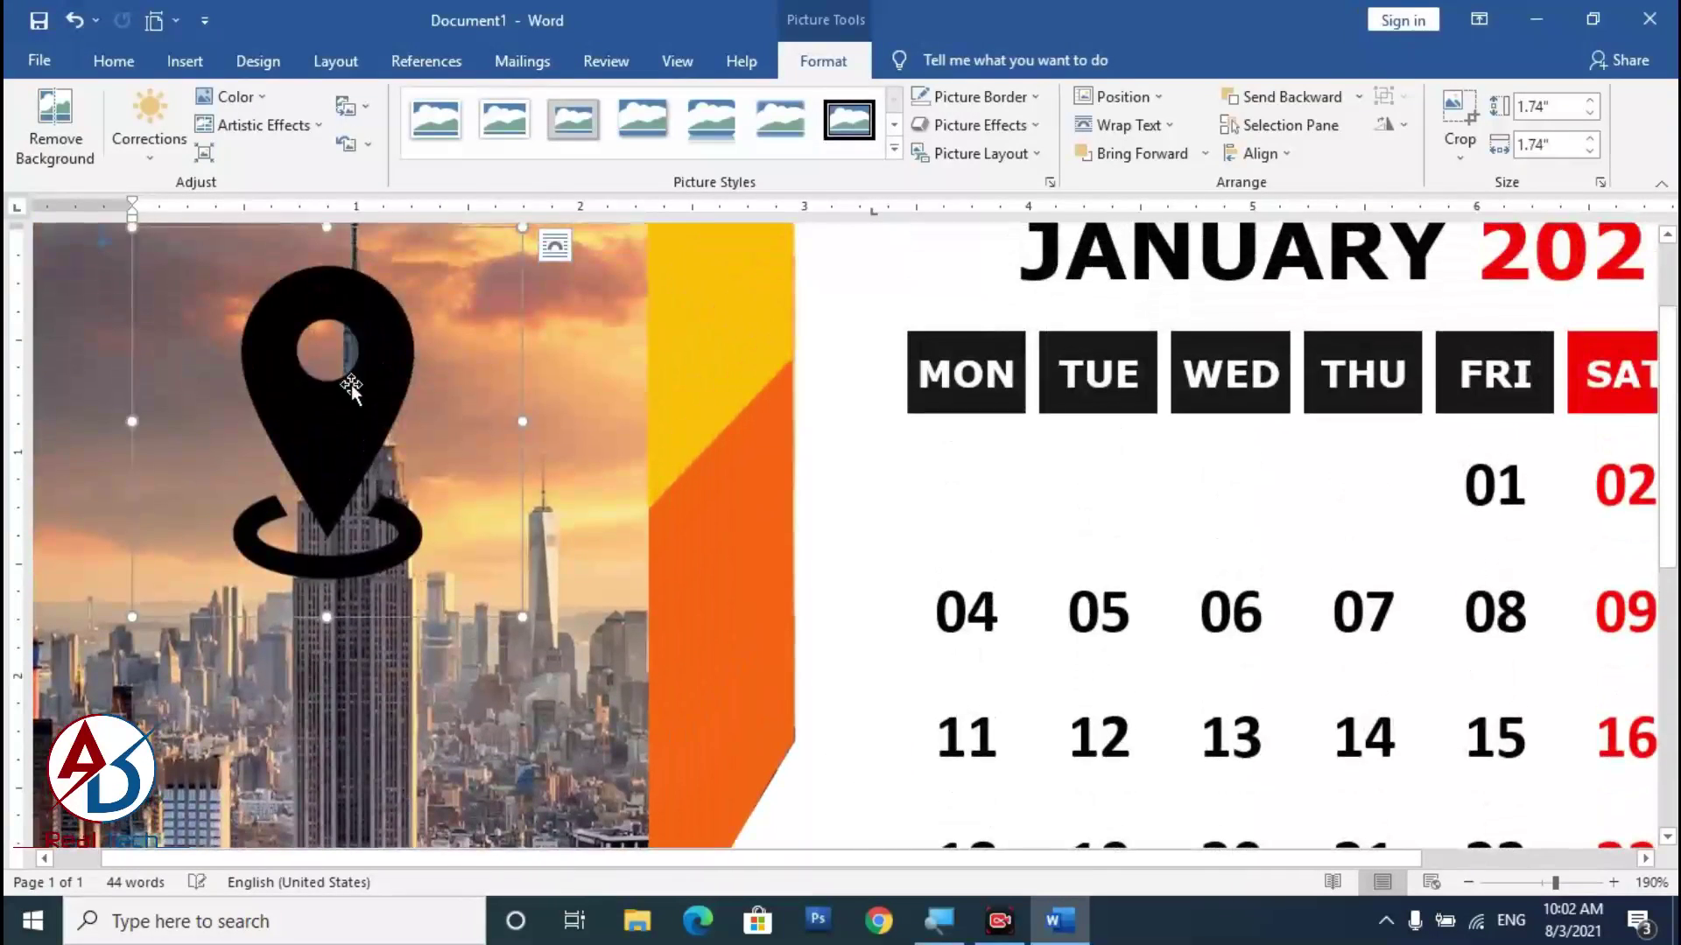
{"action": "left_click_drag", "start_coordinate": [350, 372], "coordinate": [645, 588]}
{"action": "left_click_drag", "start_coordinate": [786, 455], "coordinate": [405, 771]}
{"action": "scroll", "coordinate": [406, 771], "scroll_direction": "down", "scroll_amount": 4}
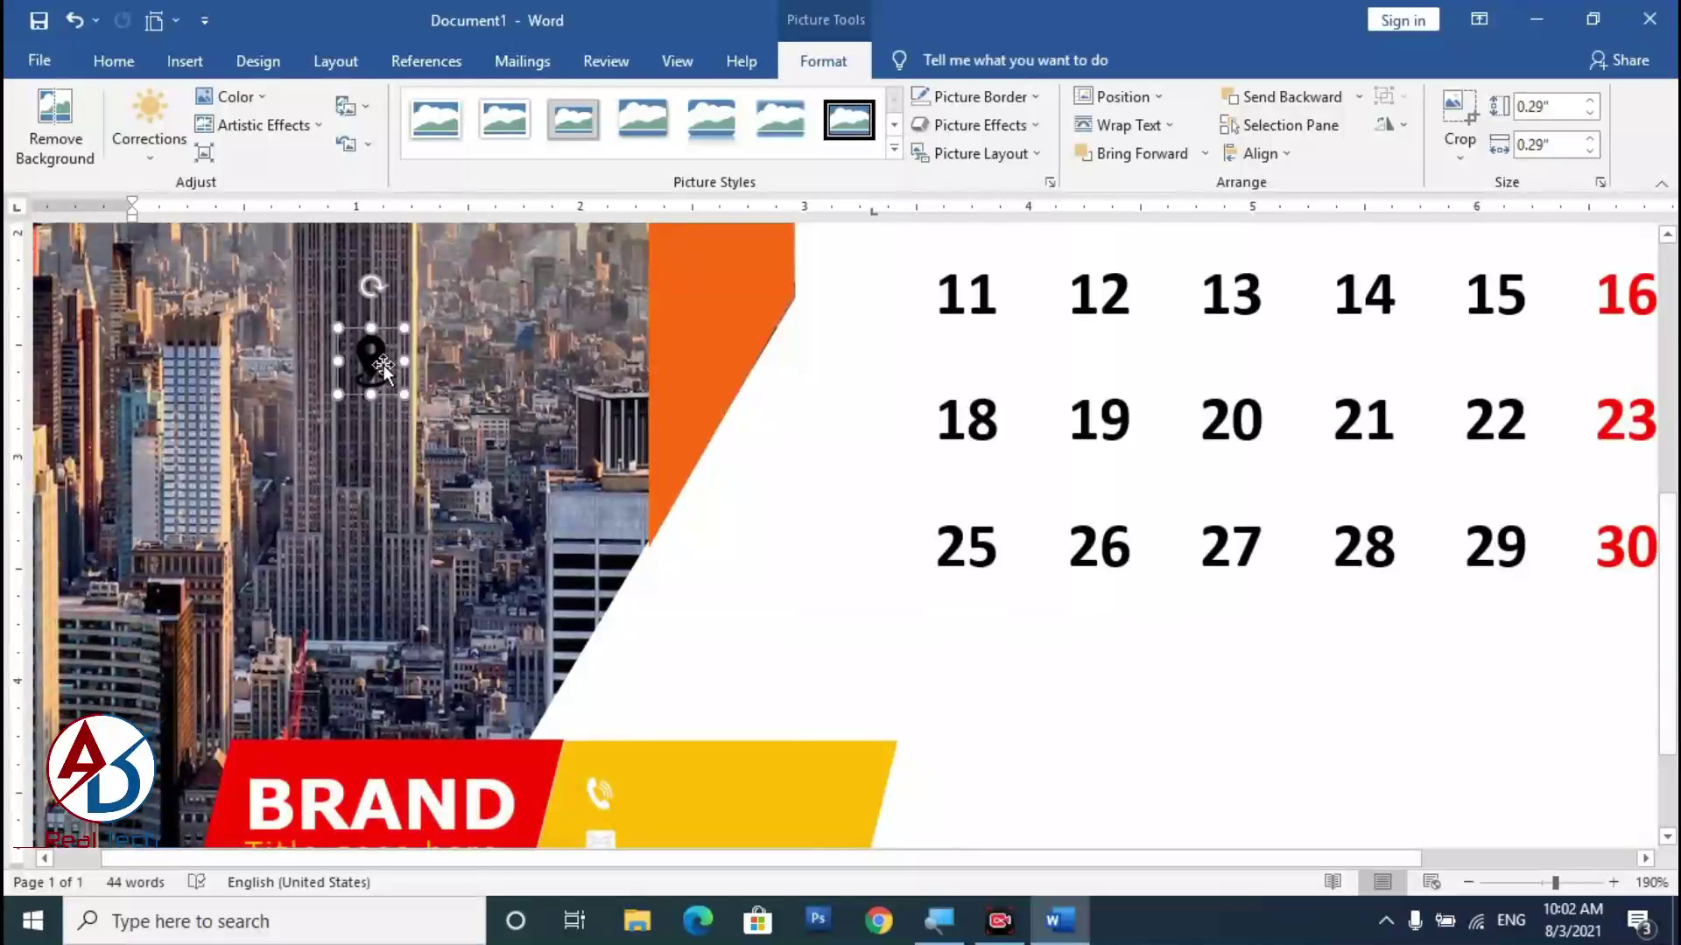
{"action": "left_click_drag", "start_coordinate": [371, 364], "coordinate": [658, 706]}
{"action": "scroll", "coordinate": [656, 709], "scroll_direction": "down", "scroll_amount": 2}
{"action": "left_click_drag", "start_coordinate": [649, 589], "coordinate": [601, 723]}
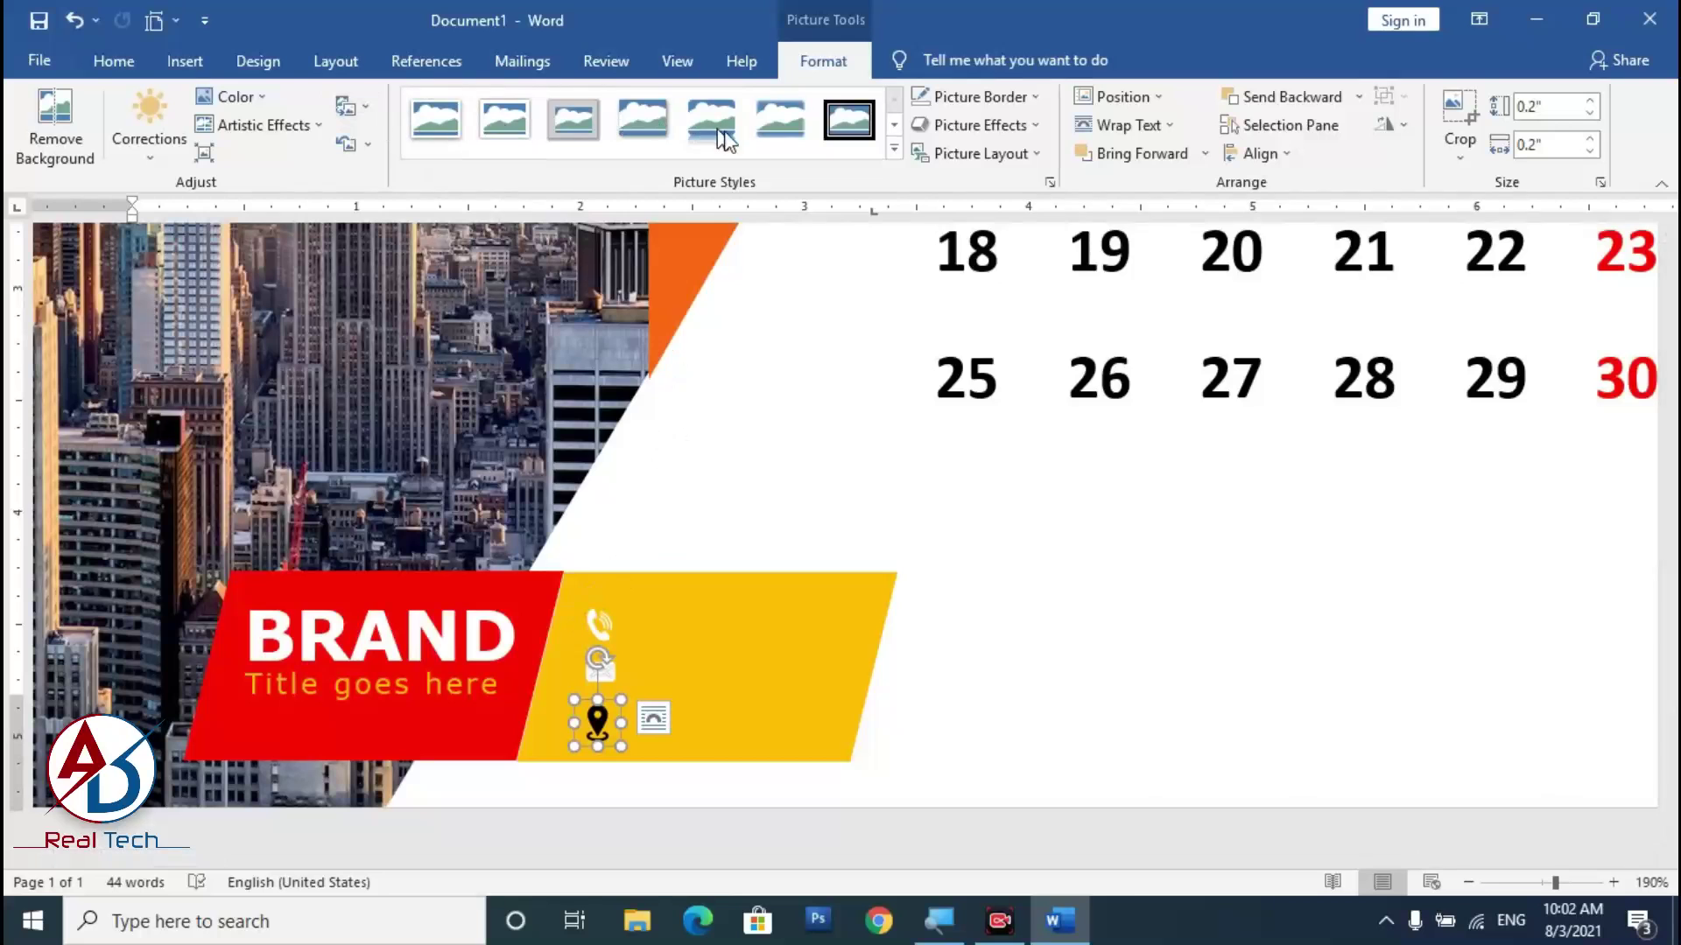
Apply the Washout recolour and an artistic effect to the pin icon.
{"action": "left_click", "coordinate": [225, 99]}
{"action": "left_click", "coordinate": [515, 407]}
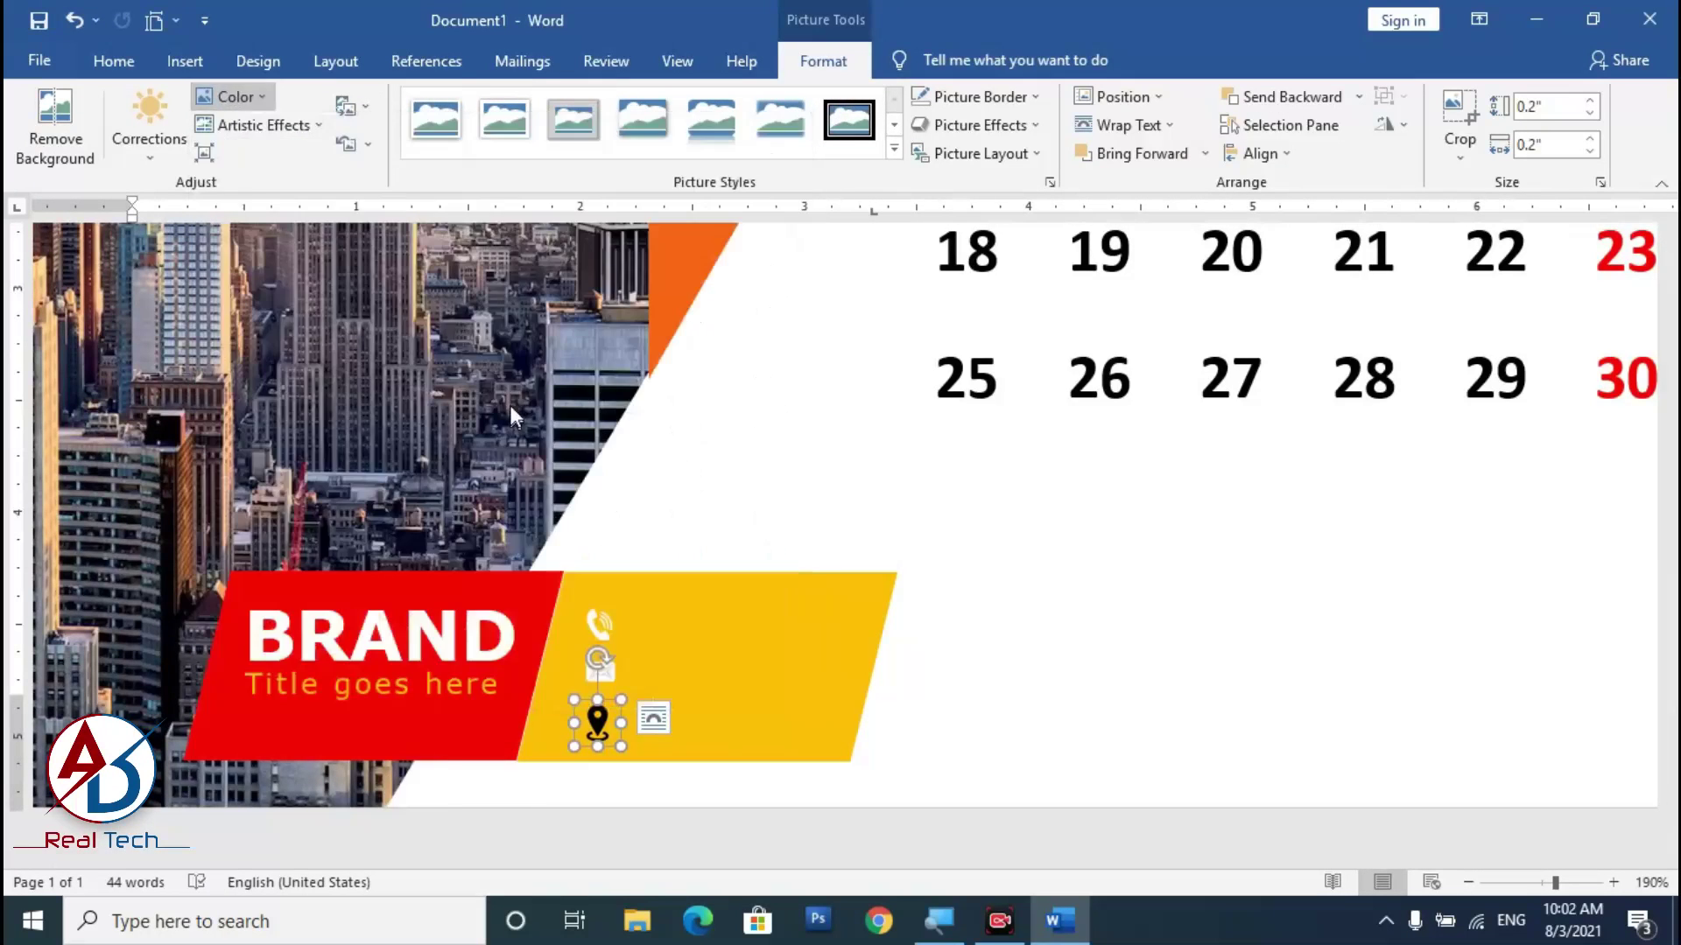
{"action": "left_click", "coordinate": [279, 130]}
{"action": "left_click", "coordinate": [308, 516]}
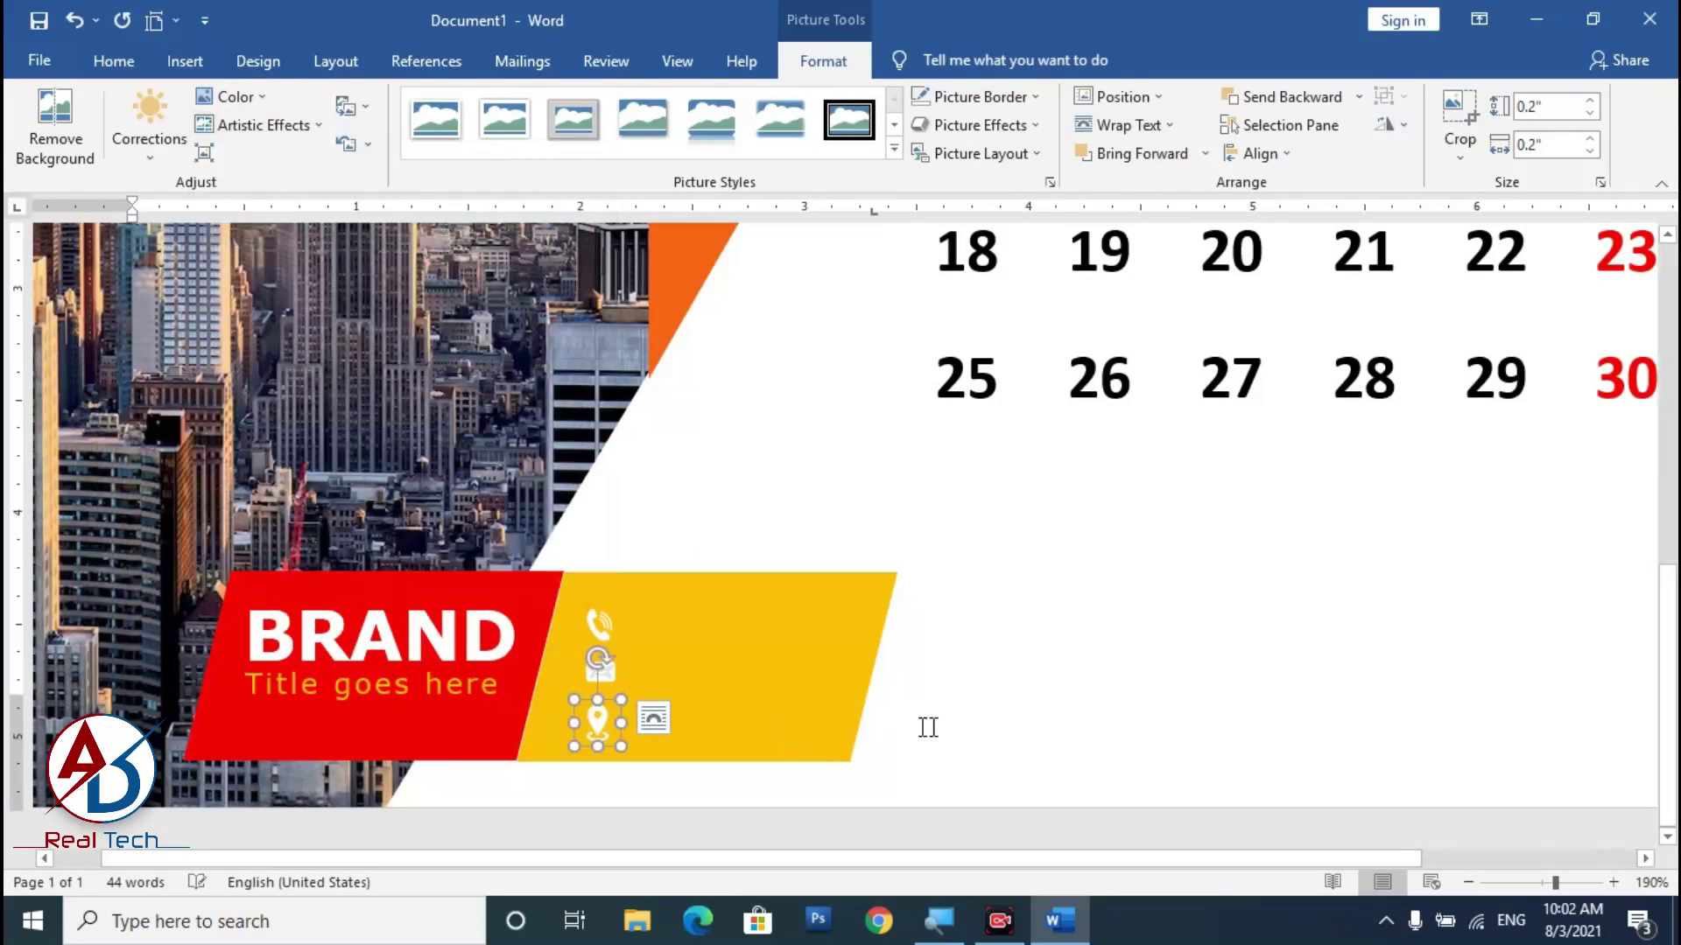
{"action": "left_click", "coordinate": [926, 724]}
{"action": "left_click", "coordinate": [602, 679]}
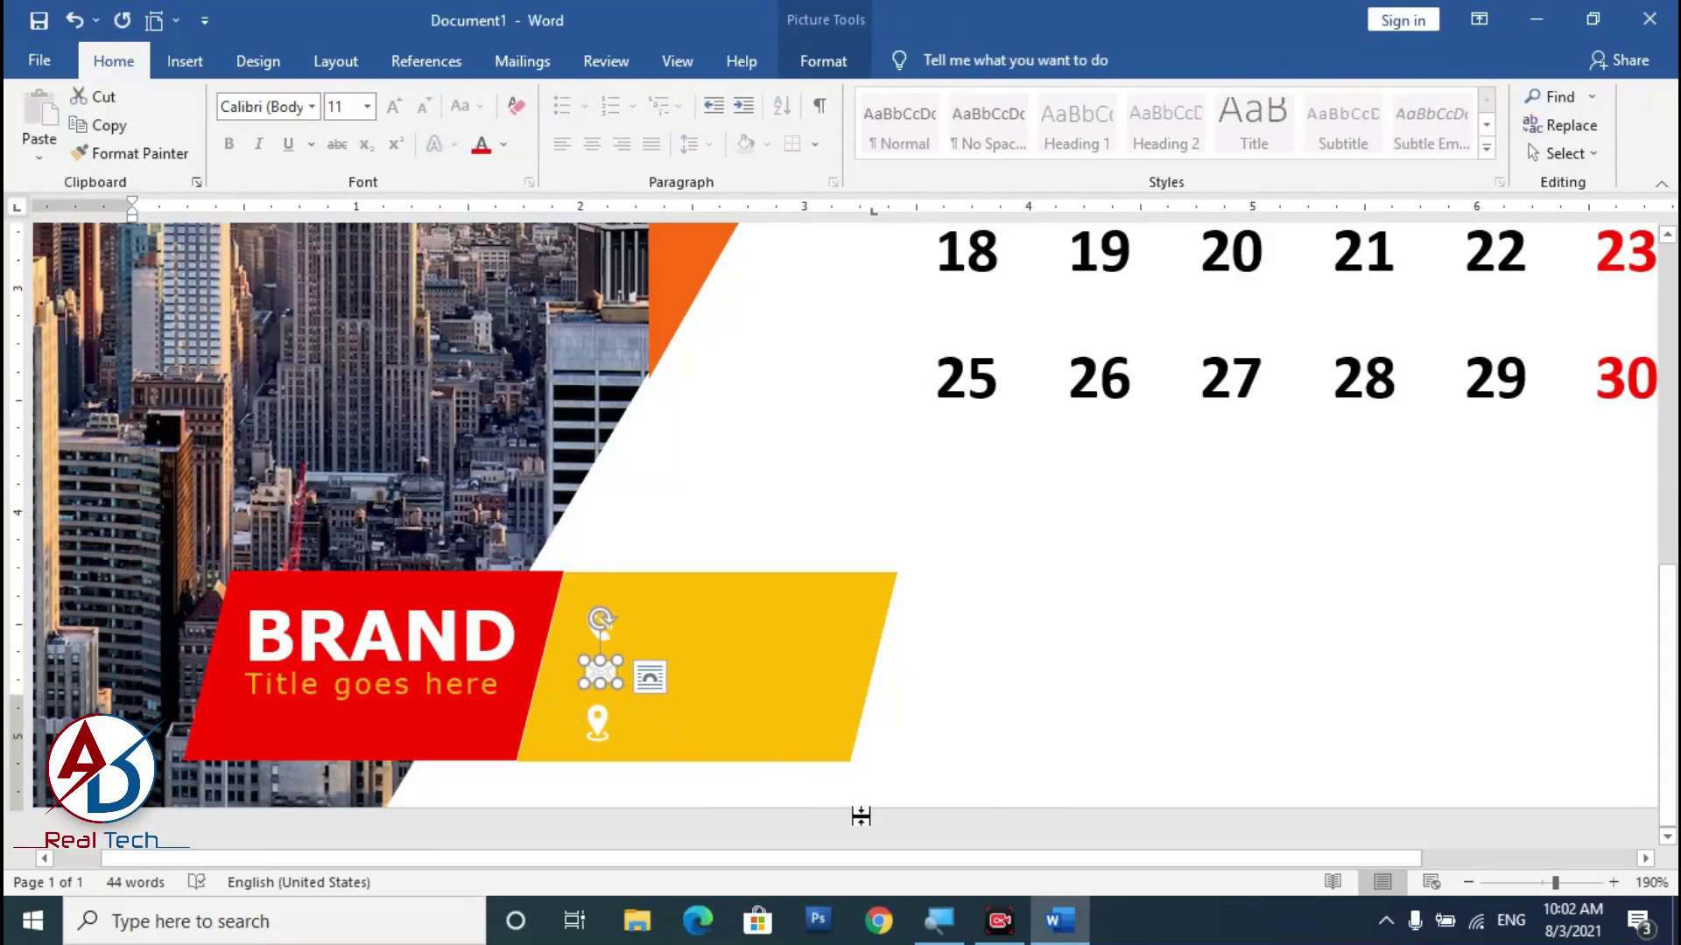
{"action": "key", "text": "Escape"}
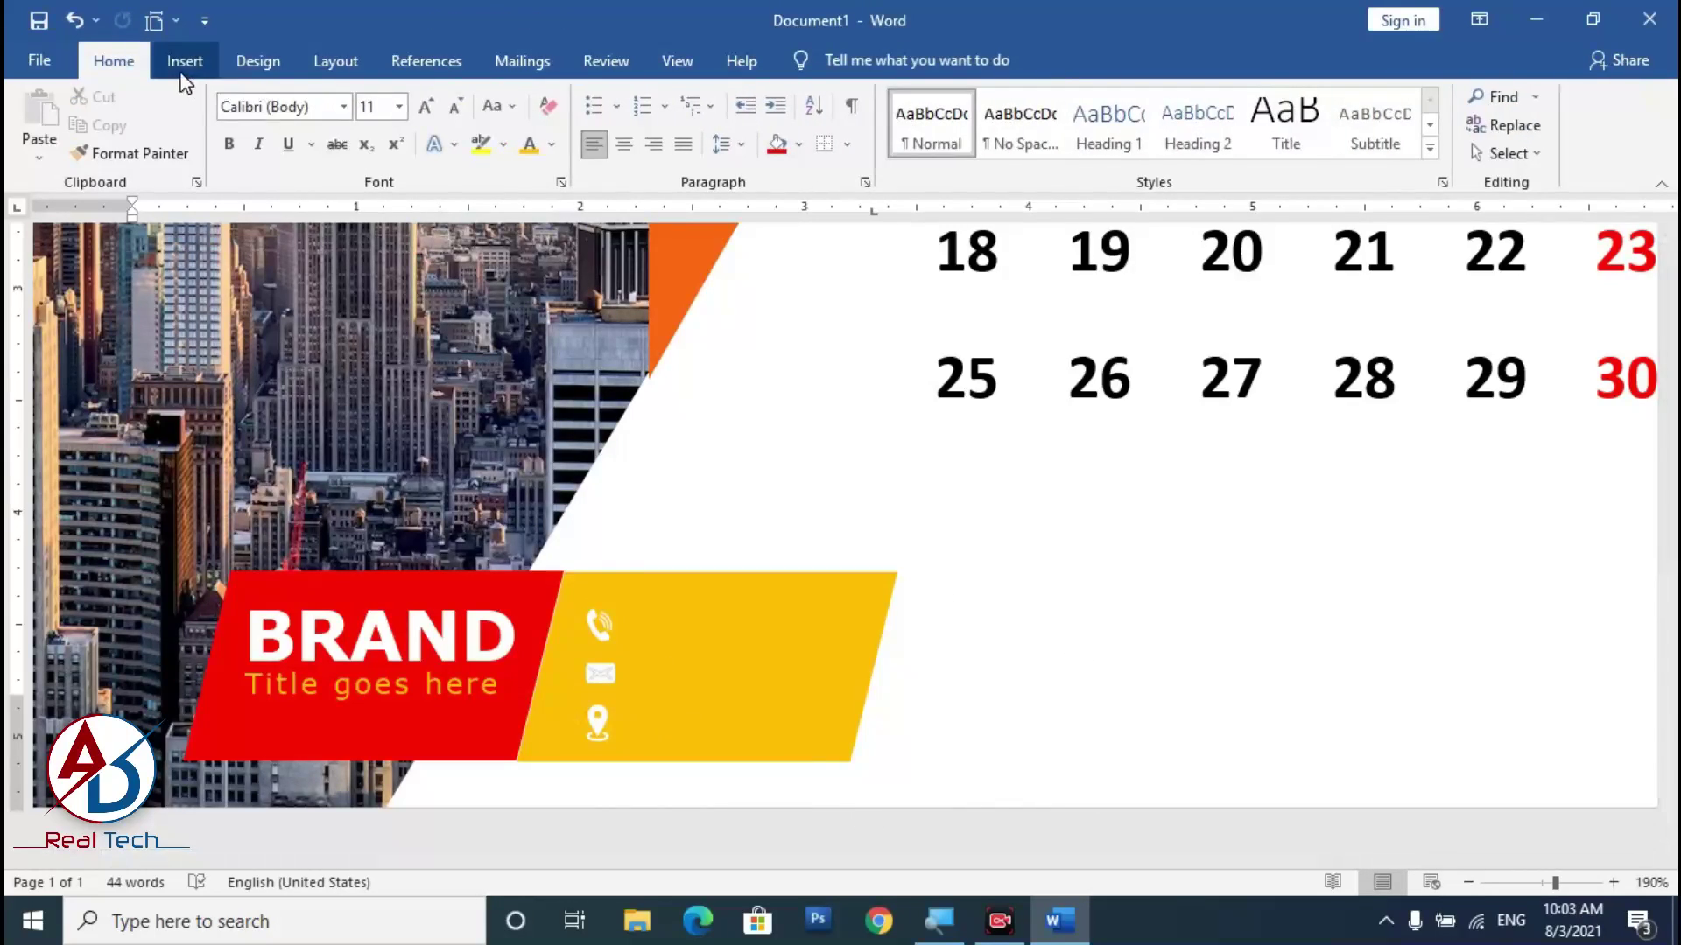
Insert a black WordArt box, clear its formatting, and apply No Spacing and Verdana.
{"action": "left_click", "coordinate": [184, 60]}
{"action": "left_click", "coordinate": [1203, 125]}
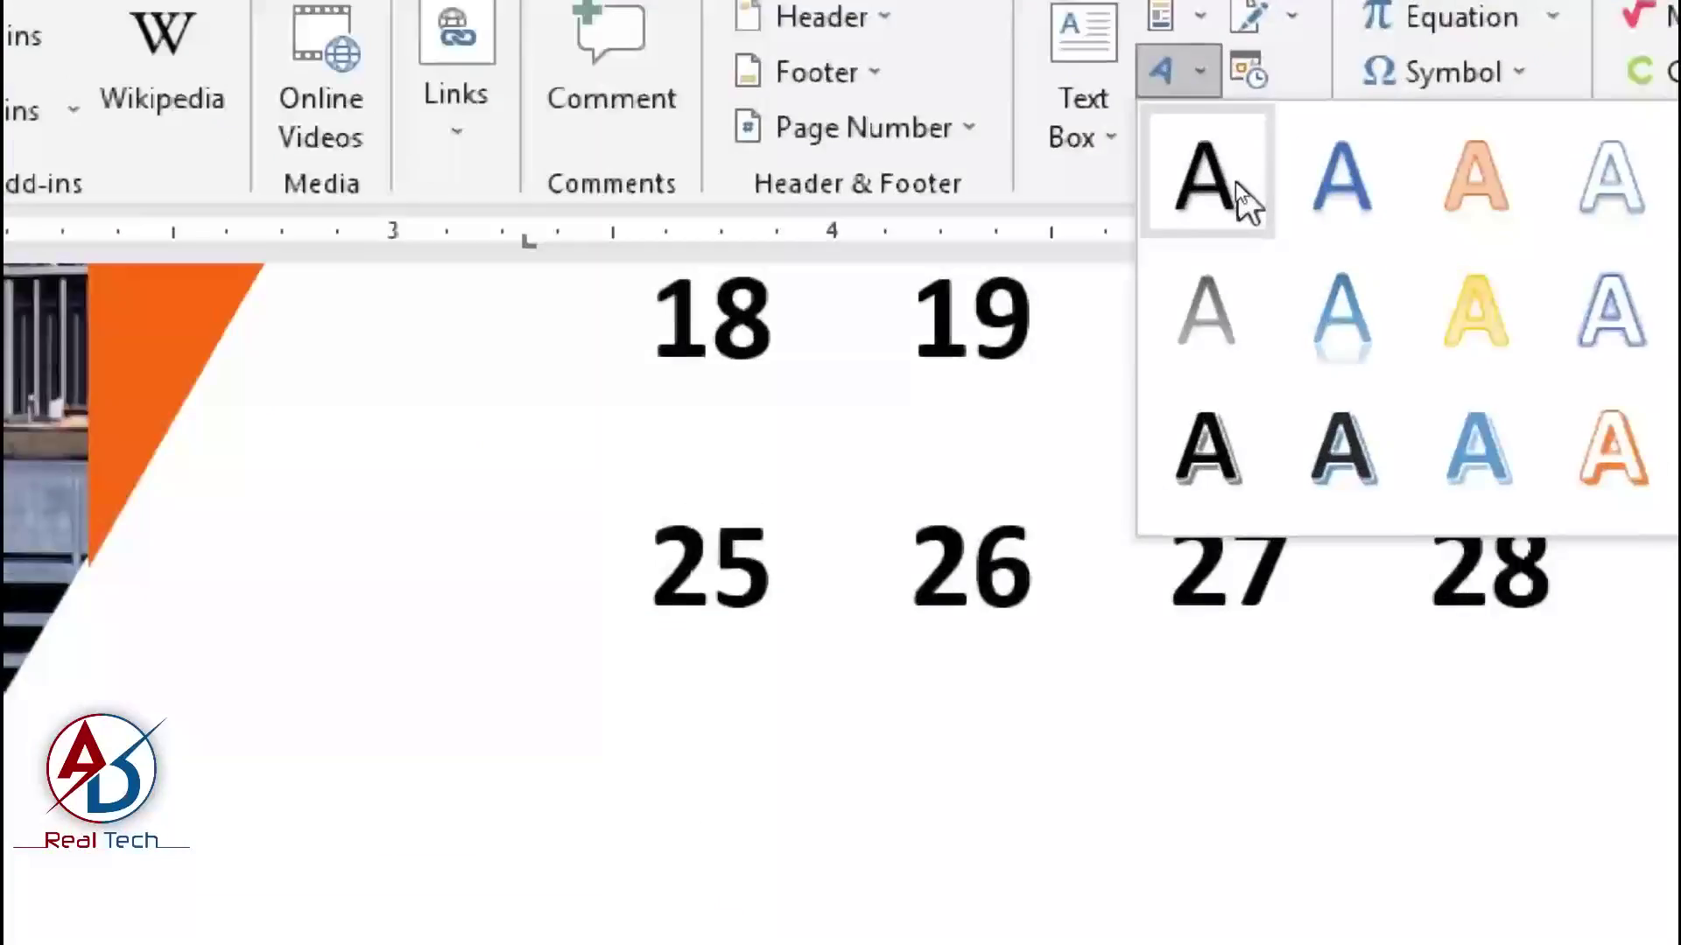
{"action": "left_click", "coordinate": [1236, 182]}
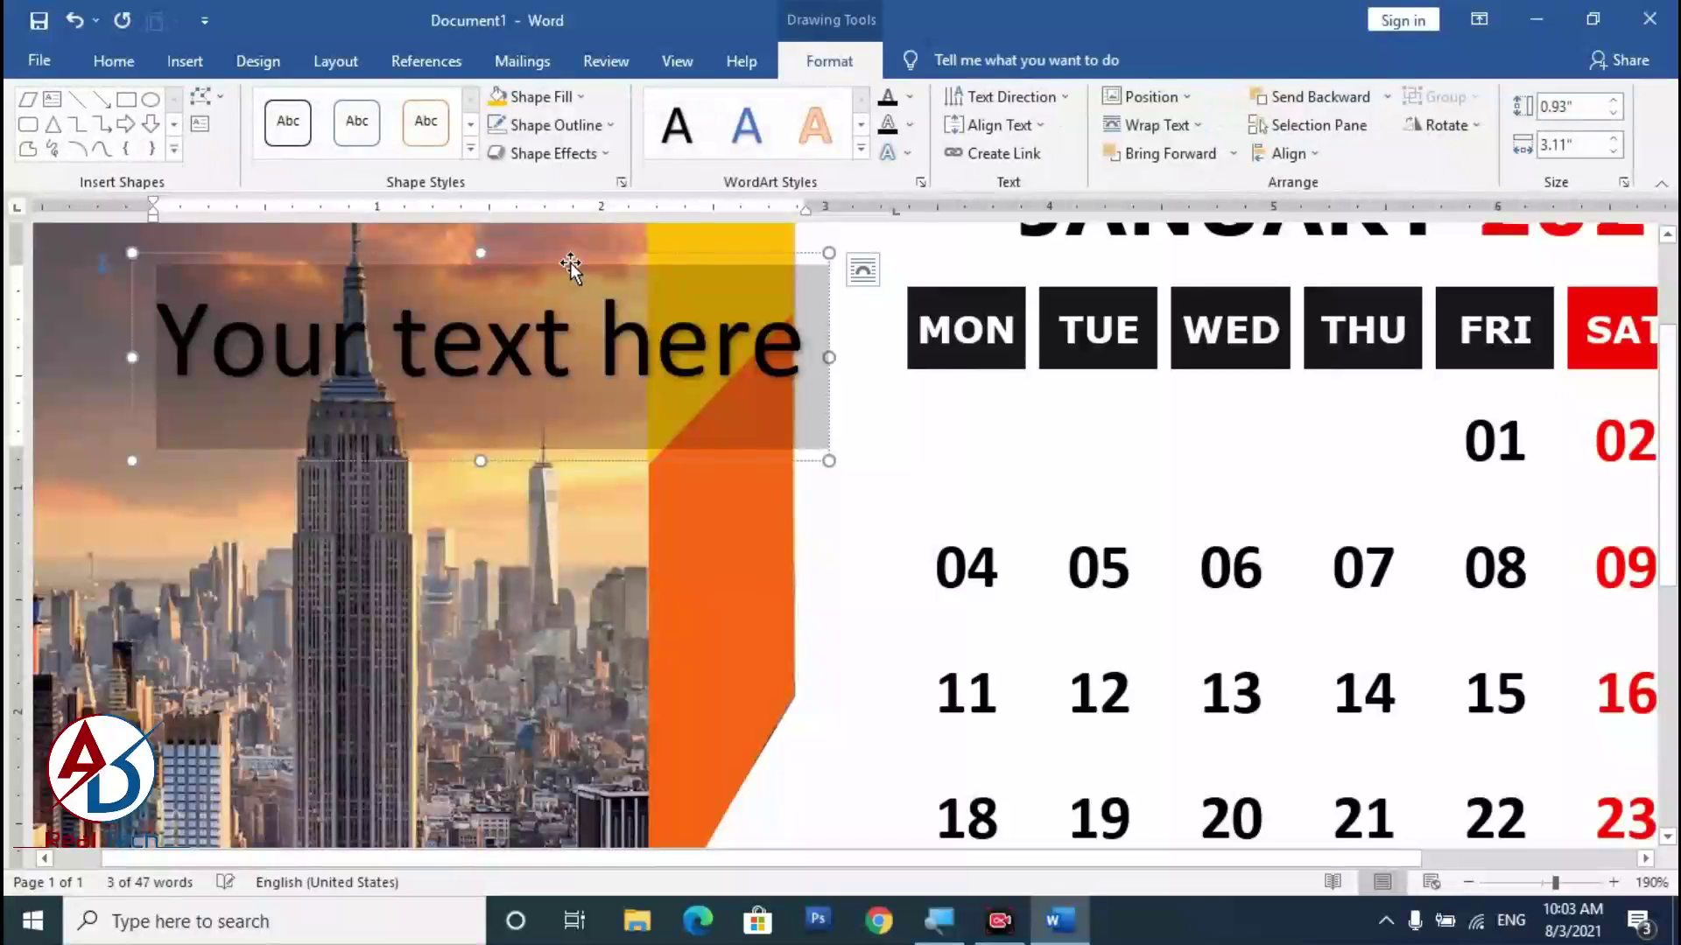
{"action": "left_click_drag", "start_coordinate": [570, 263], "coordinate": [677, 521]}
{"action": "left_click", "coordinate": [112, 61]}
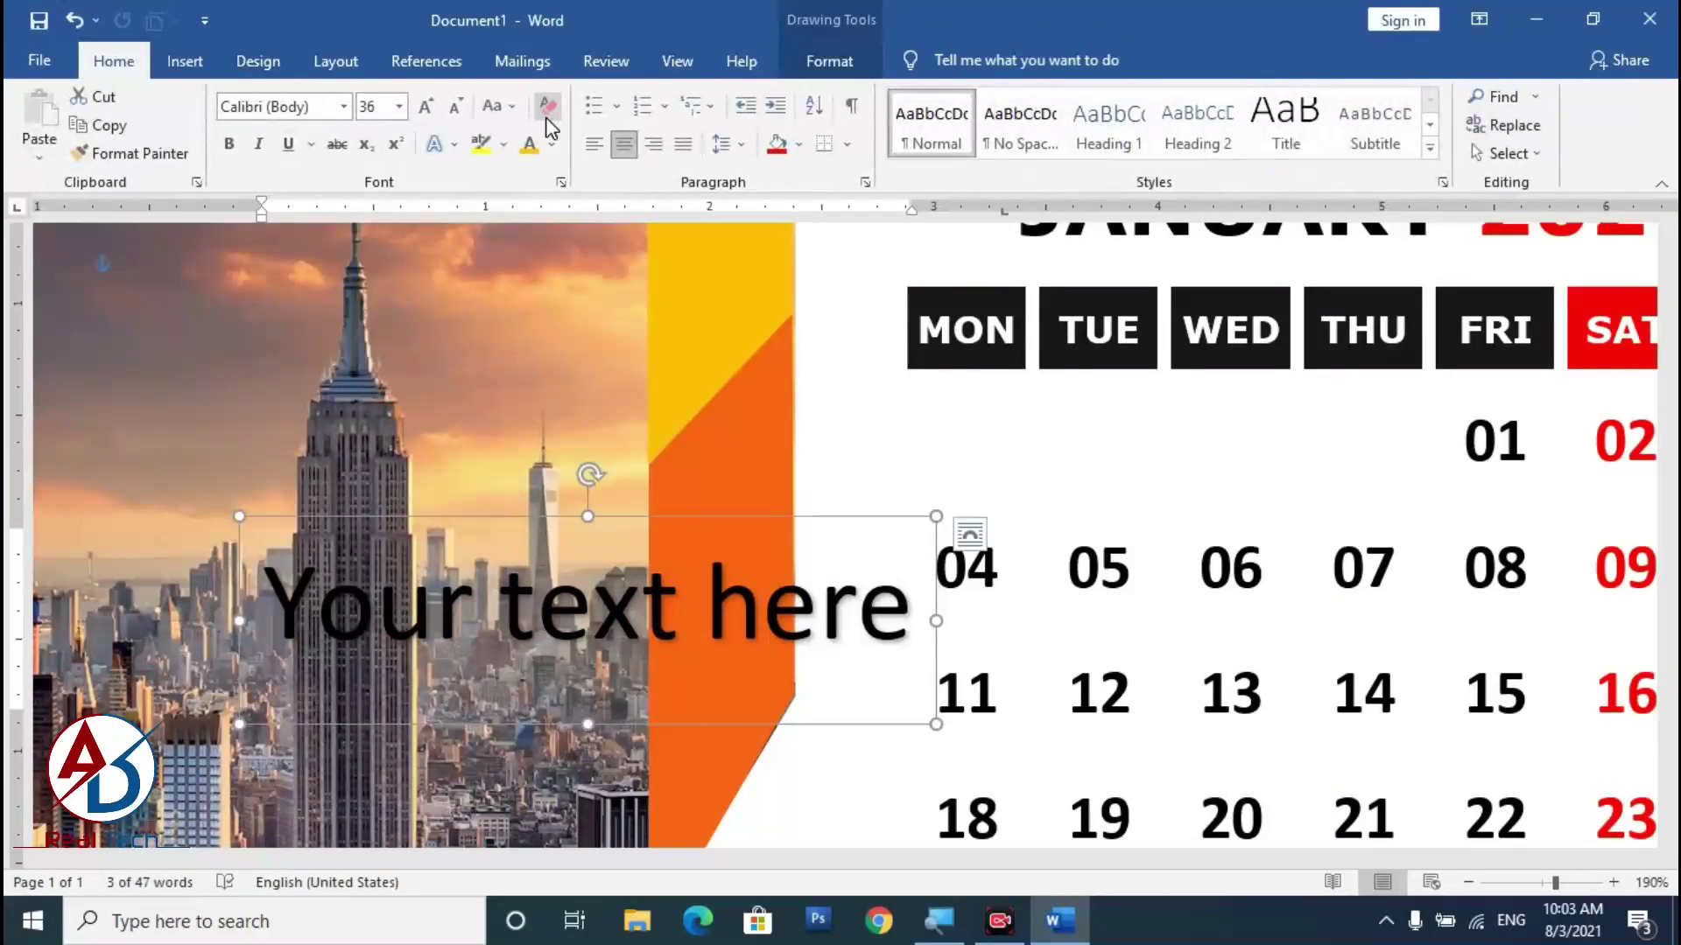
{"action": "left_click", "coordinate": [548, 106]}
{"action": "left_click", "coordinate": [1038, 131]}
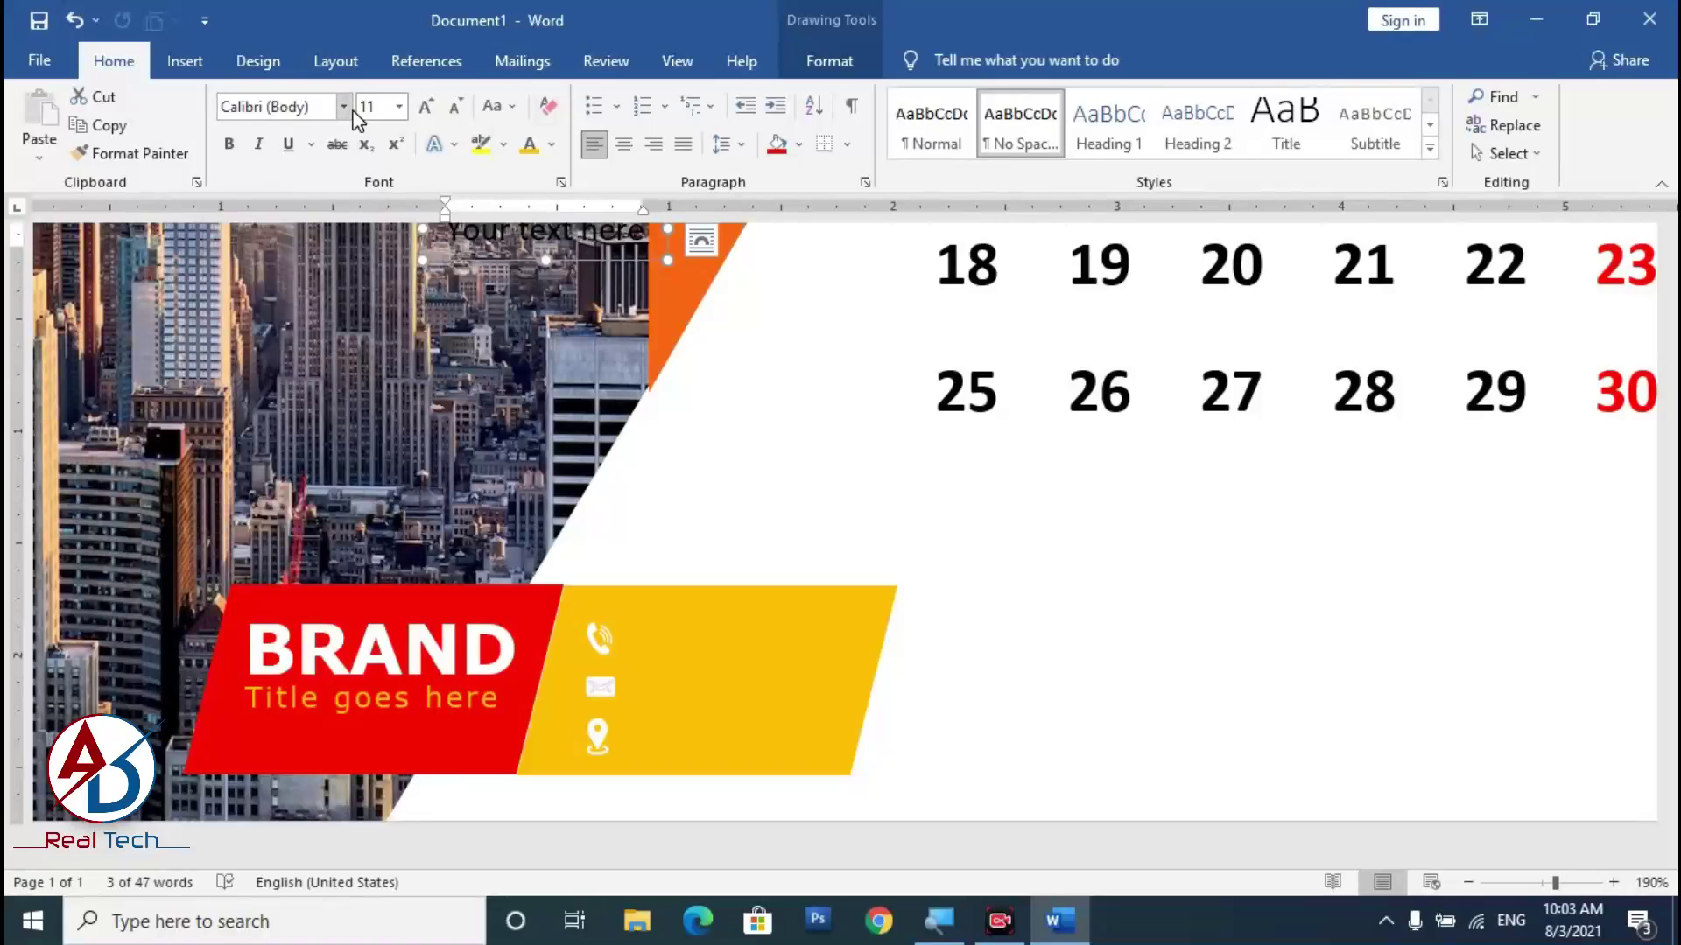
{"action": "left_click", "coordinate": [343, 106]}
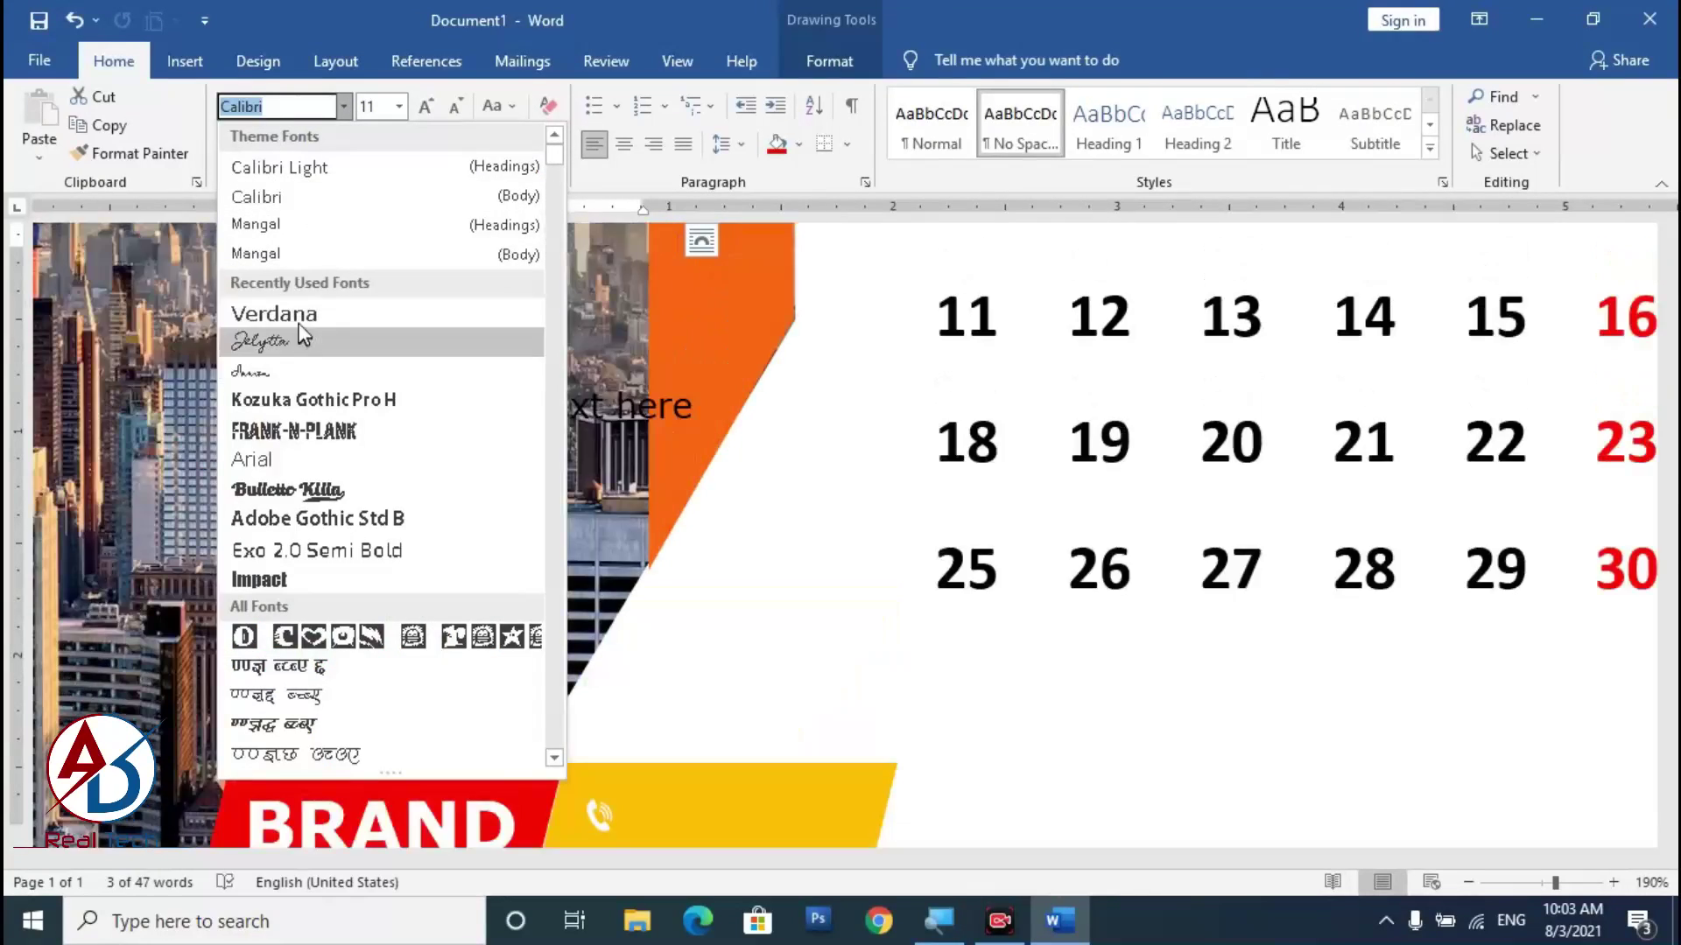
{"action": "left_click", "coordinate": [289, 313]}
{"action": "scroll", "coordinate": [482, 401], "scroll_direction": "up", "scroll_amount": 5}
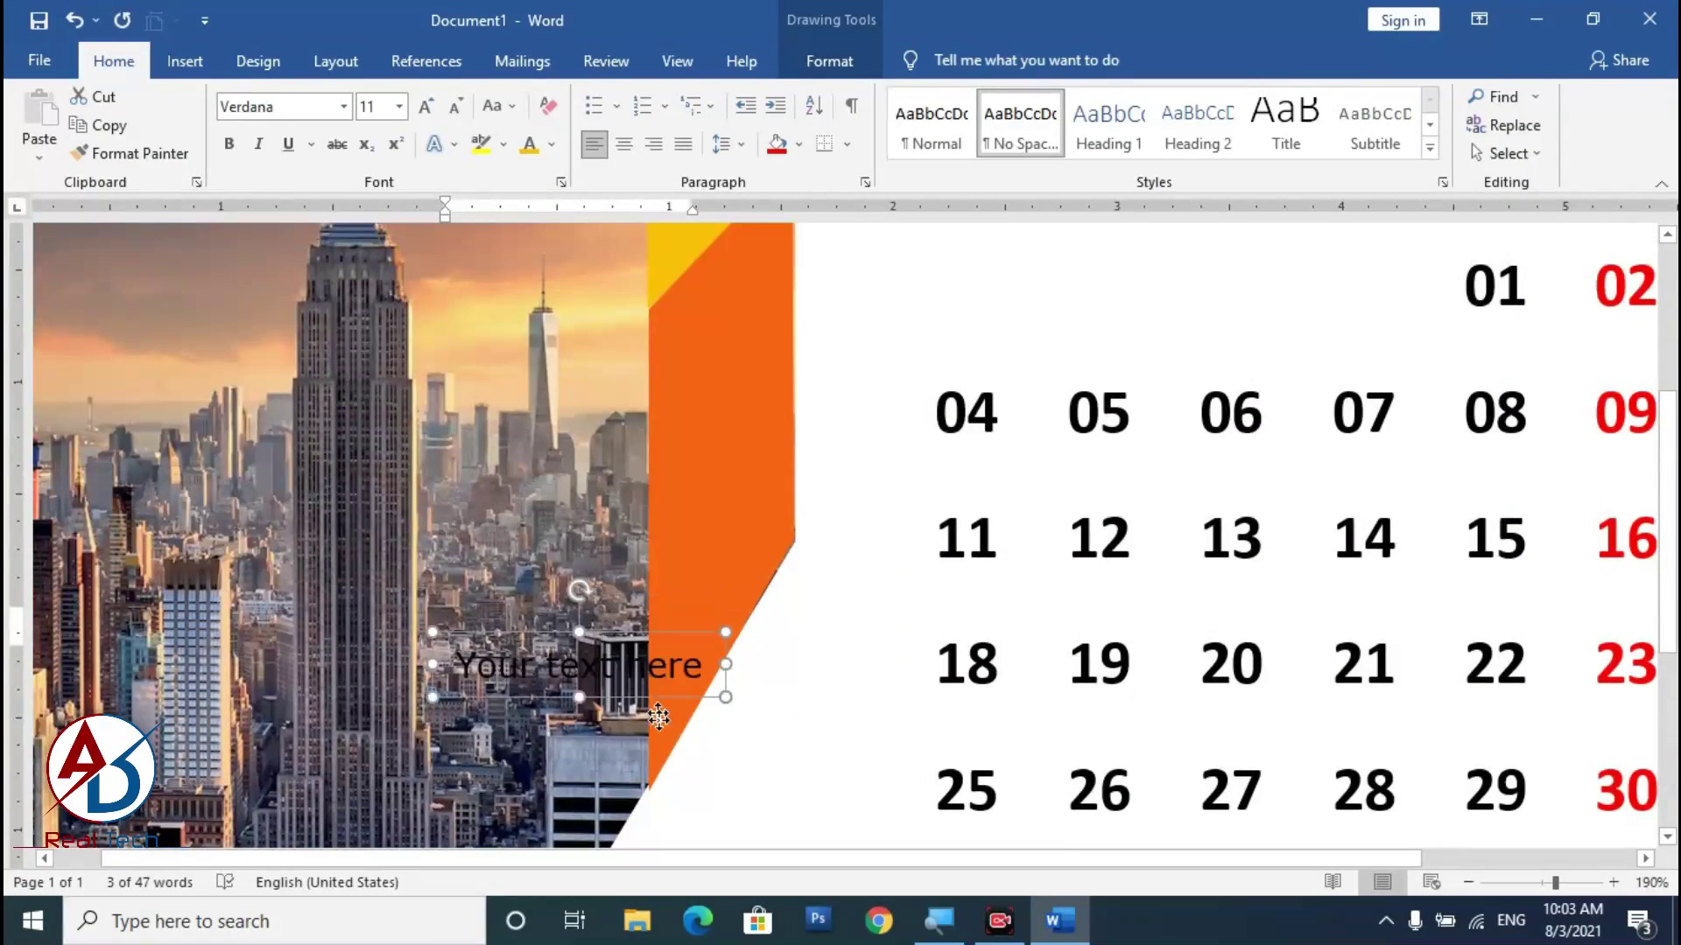
{"action": "scroll", "coordinate": [666, 718], "scroll_direction": "down", "scroll_amount": 5}
Move the text box onto the yellow banner and replace its text with a placeholder phone number.
{"action": "left_click_drag", "start_coordinate": [693, 408], "coordinate": [760, 663]}
{"action": "triple_click", "coordinate": [747, 646]}
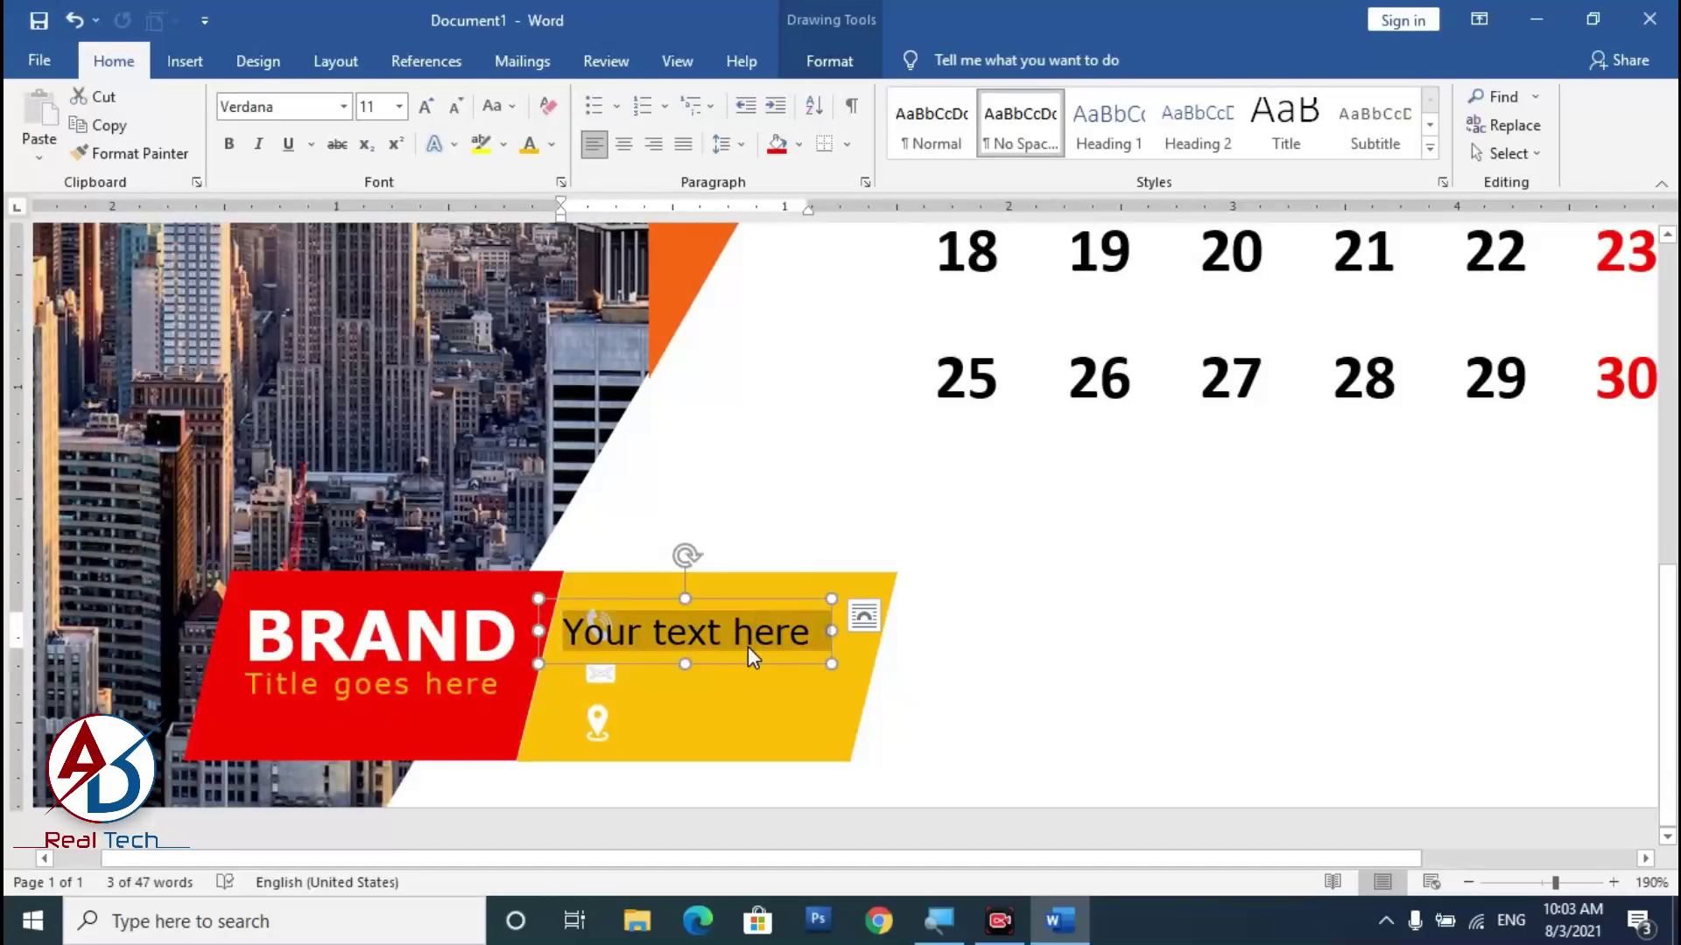
{"action": "key", "text": "Delete"}
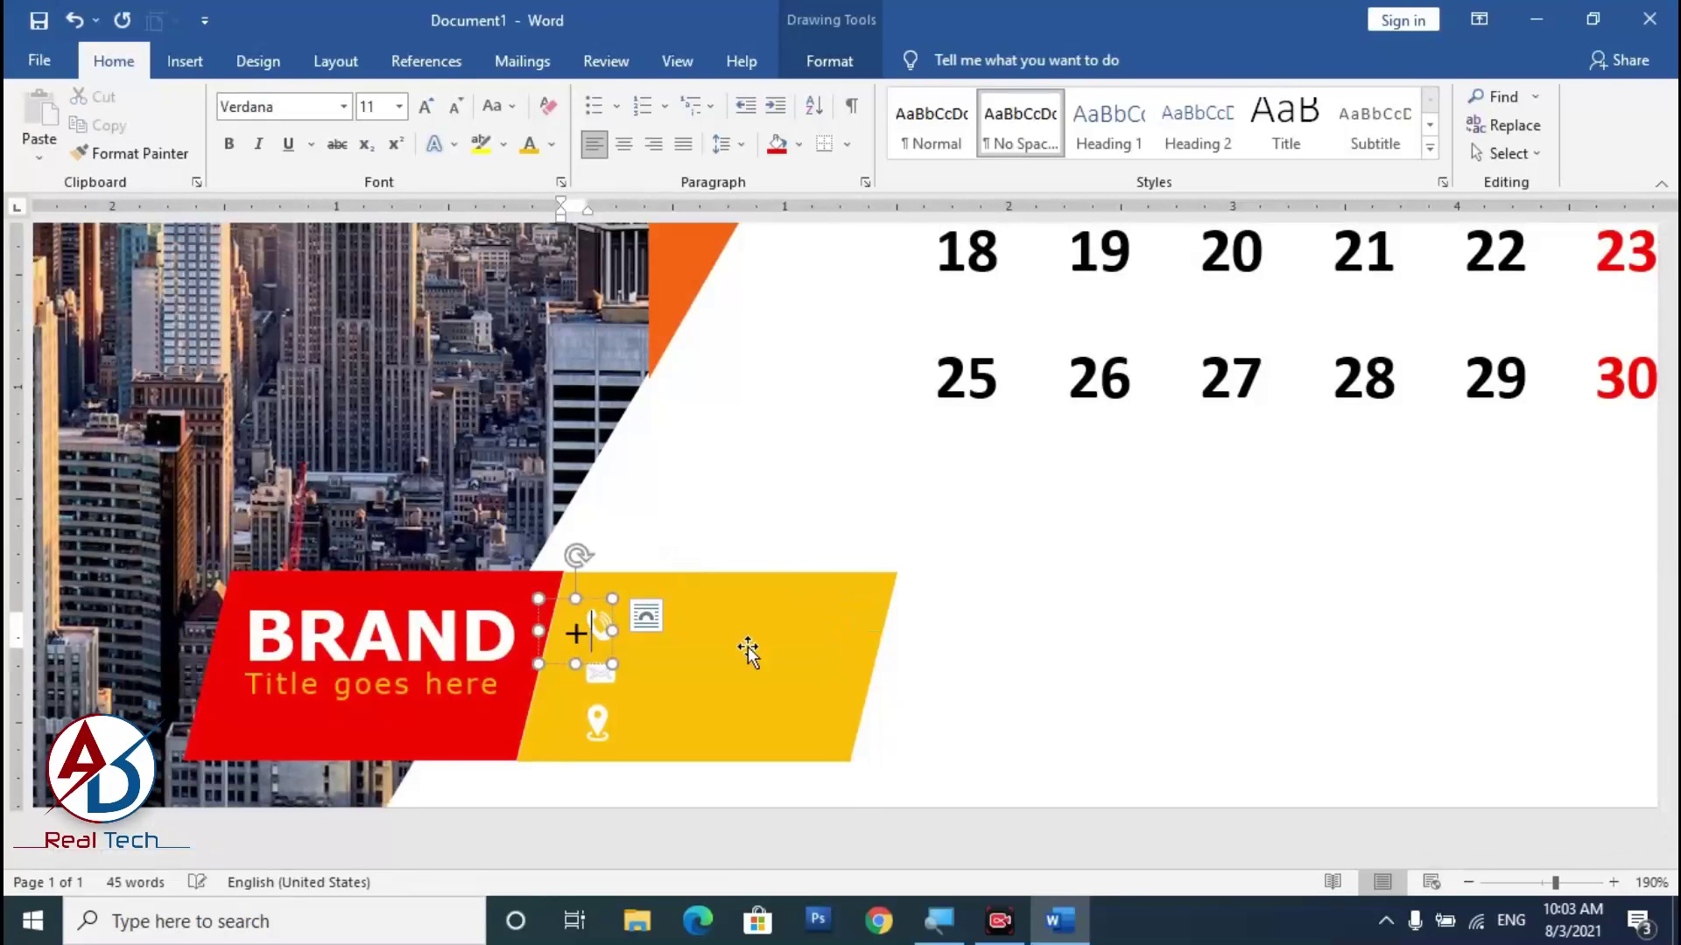
{"action": "type", "text": "+ 123 "}
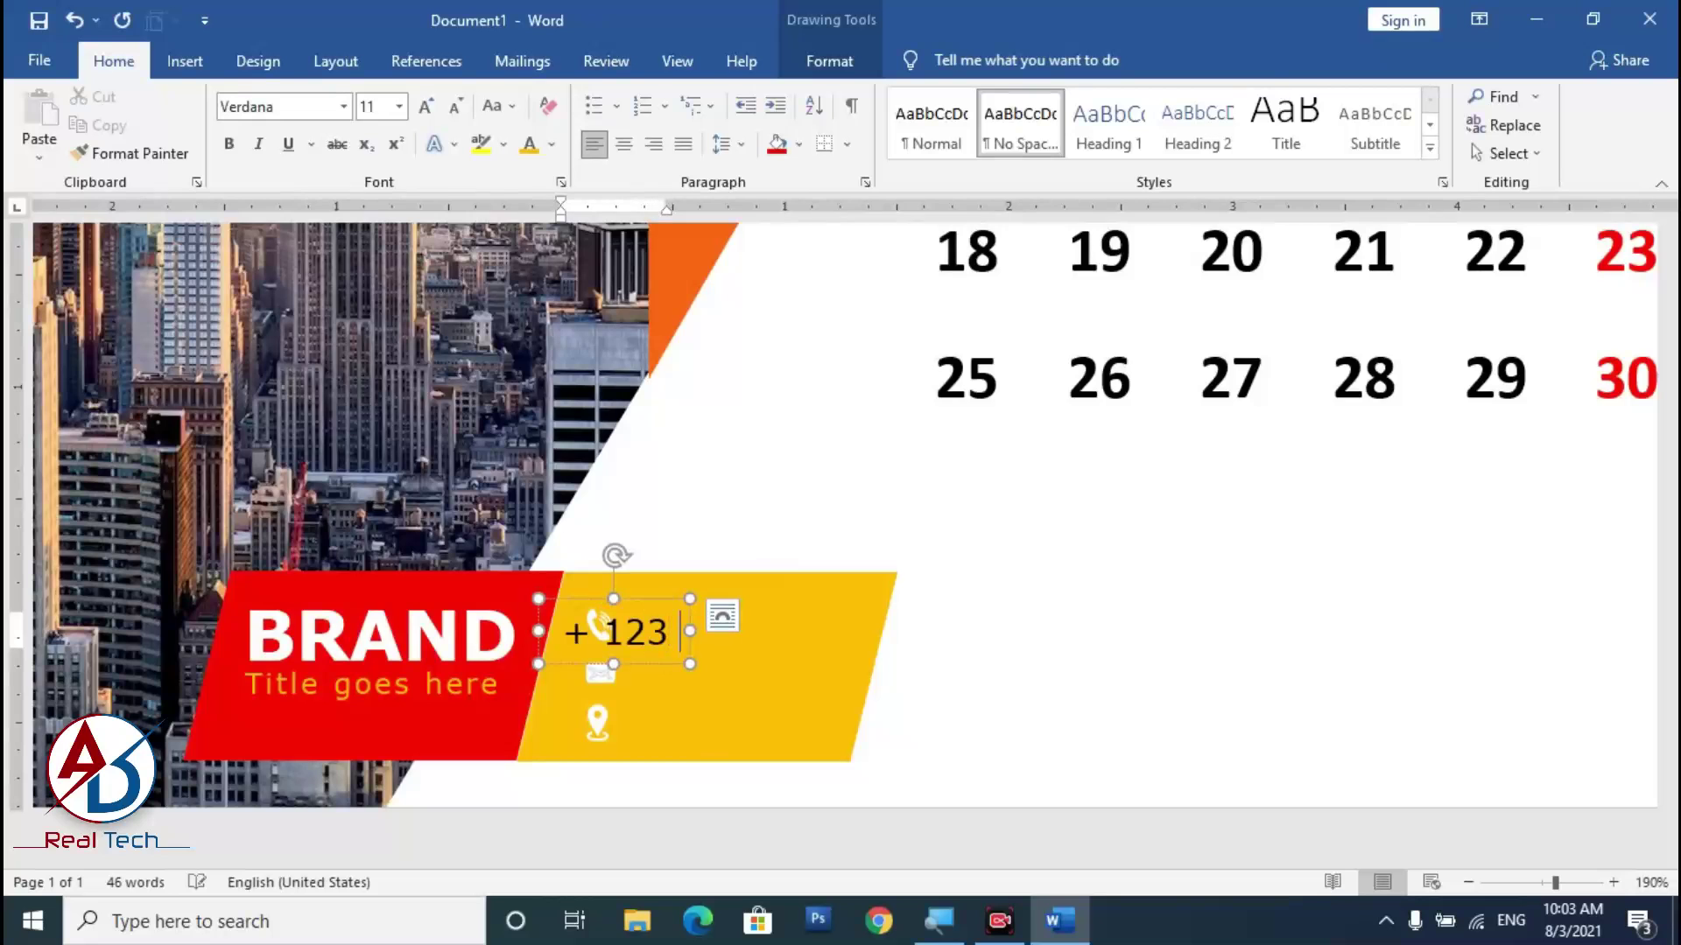
{"action": "type", "text": "456 7890"}
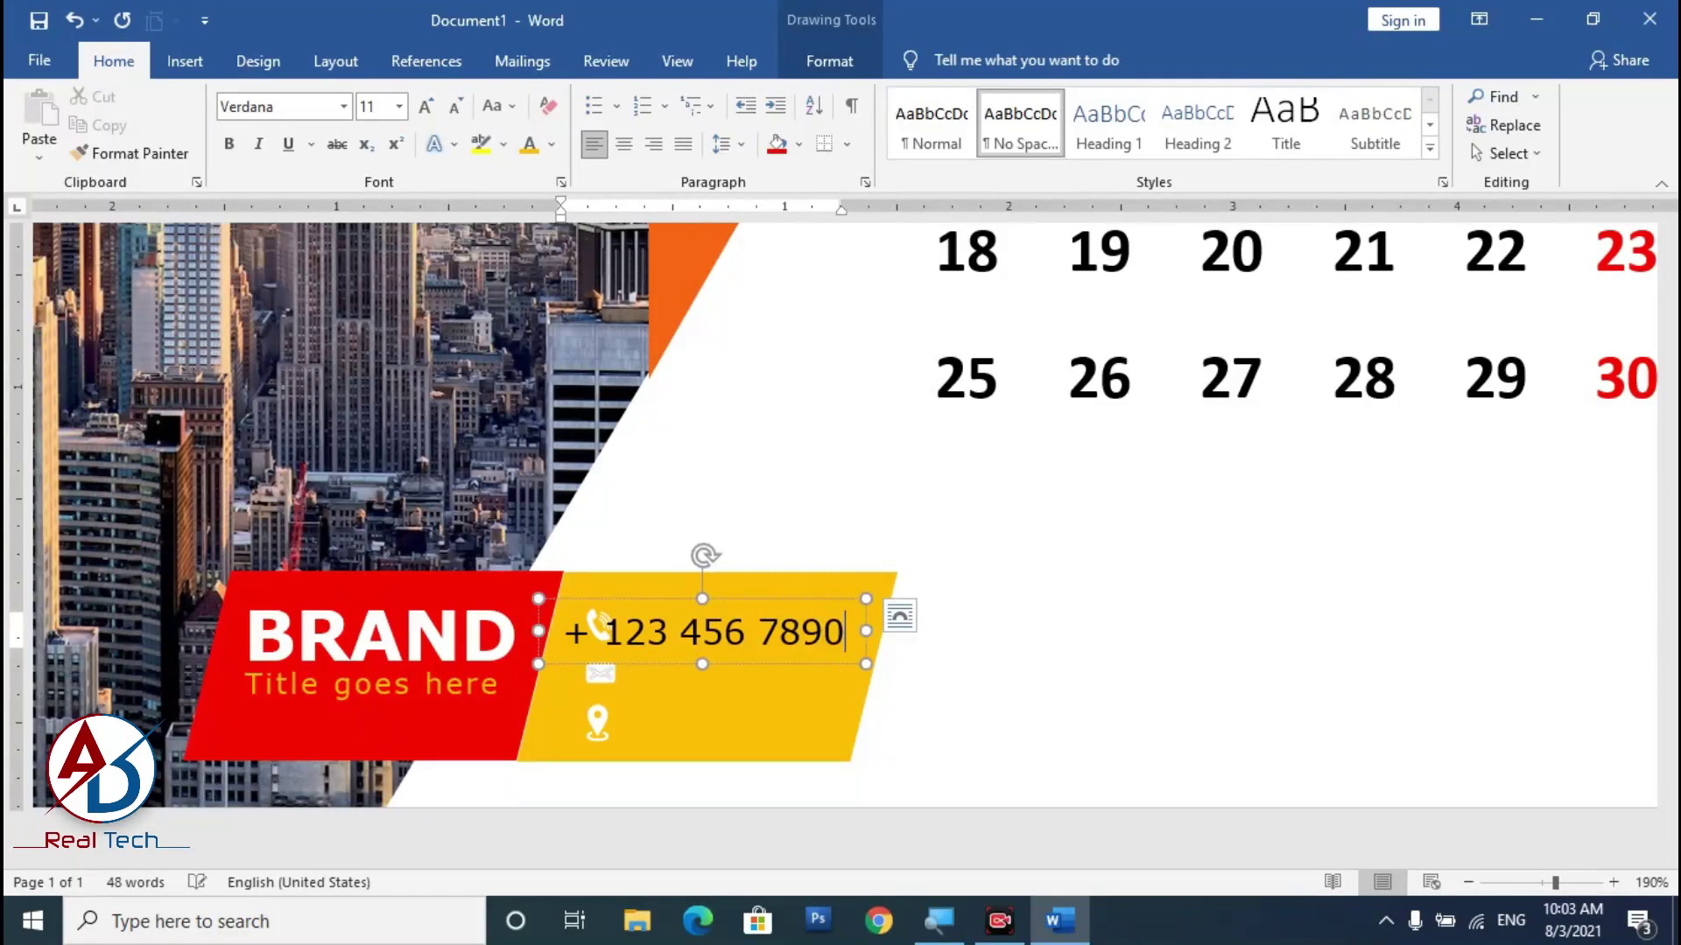
Shrink the phone number to 6 pt, set it beside the phone icon, and make it white.
{"action": "key", "text": "ctrl+a"}
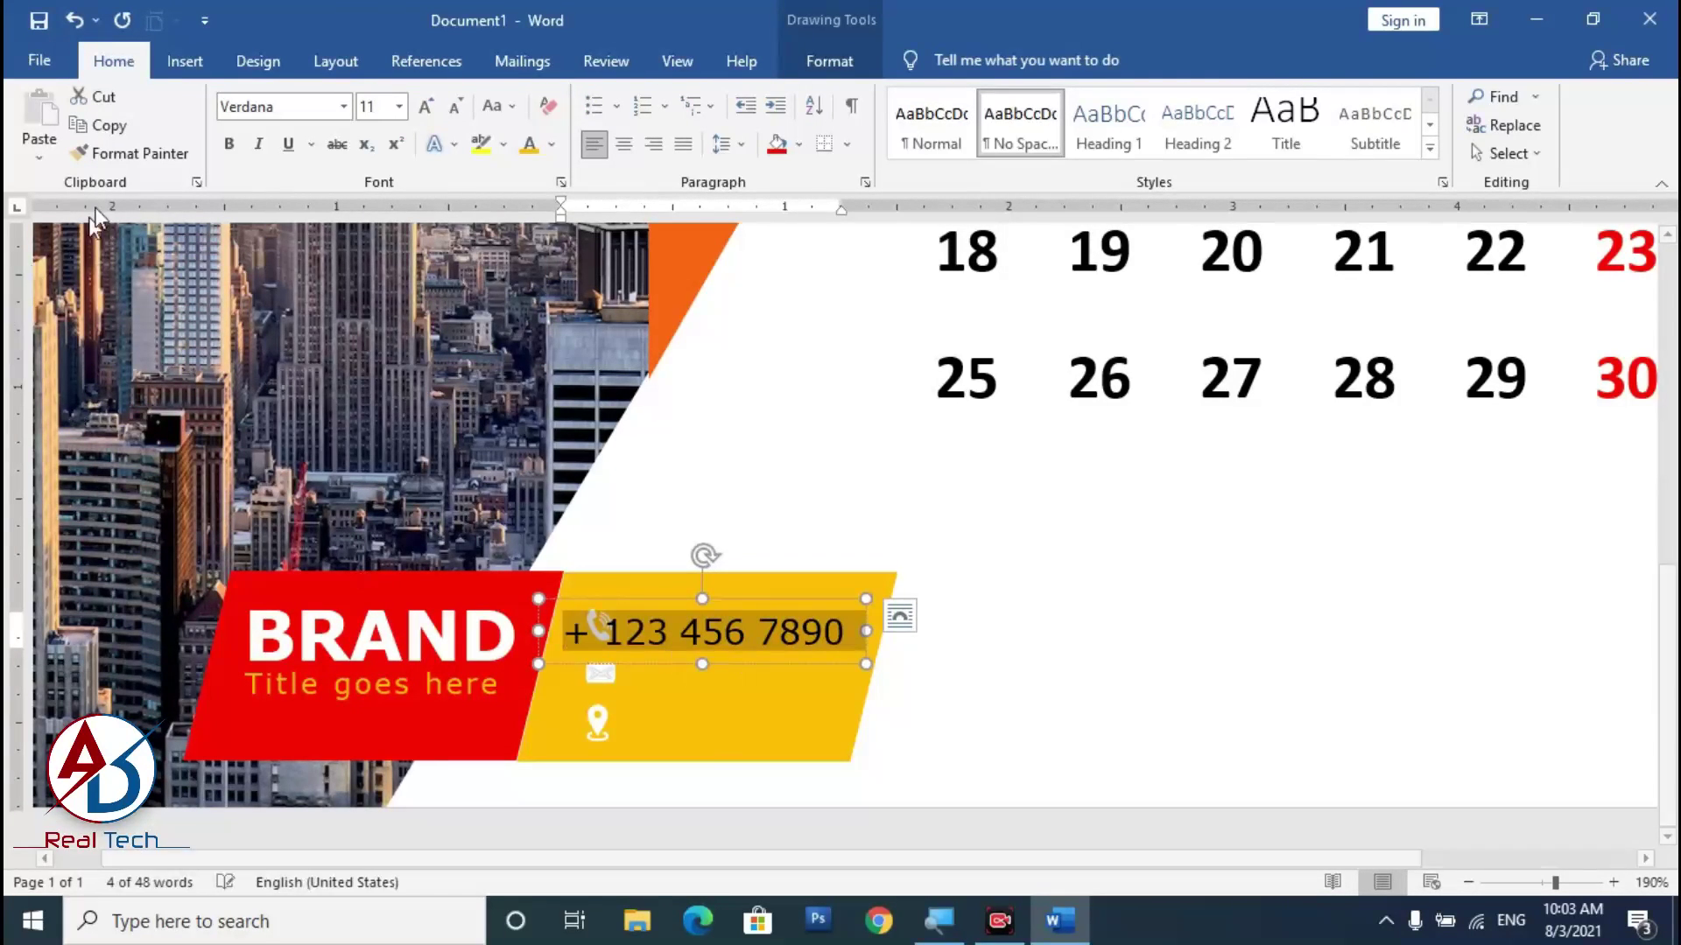
{"action": "left_click", "coordinate": [451, 113]}
{"action": "left_click", "coordinate": [452, 112]}
{"action": "left_click", "coordinate": [451, 112]}
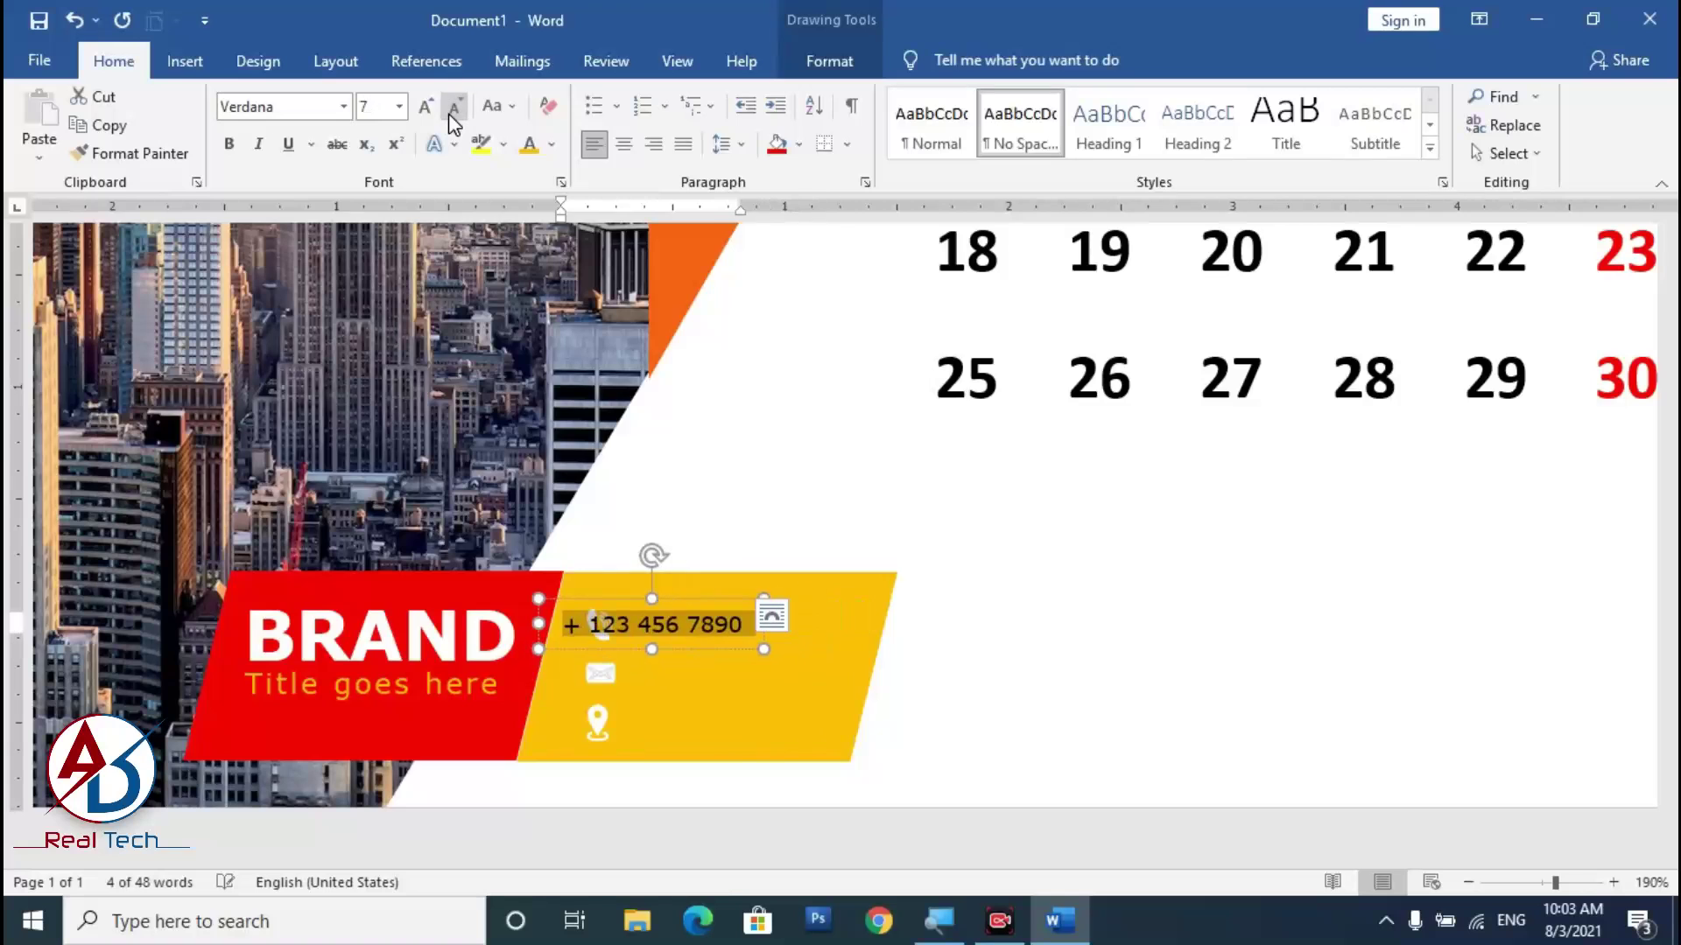
{"action": "left_click", "coordinate": [452, 112]}
{"action": "left_click", "coordinate": [451, 112]}
{"action": "left_click_drag", "start_coordinate": [676, 600], "coordinate": [729, 607]}
{"action": "left_click", "coordinate": [551, 145]}
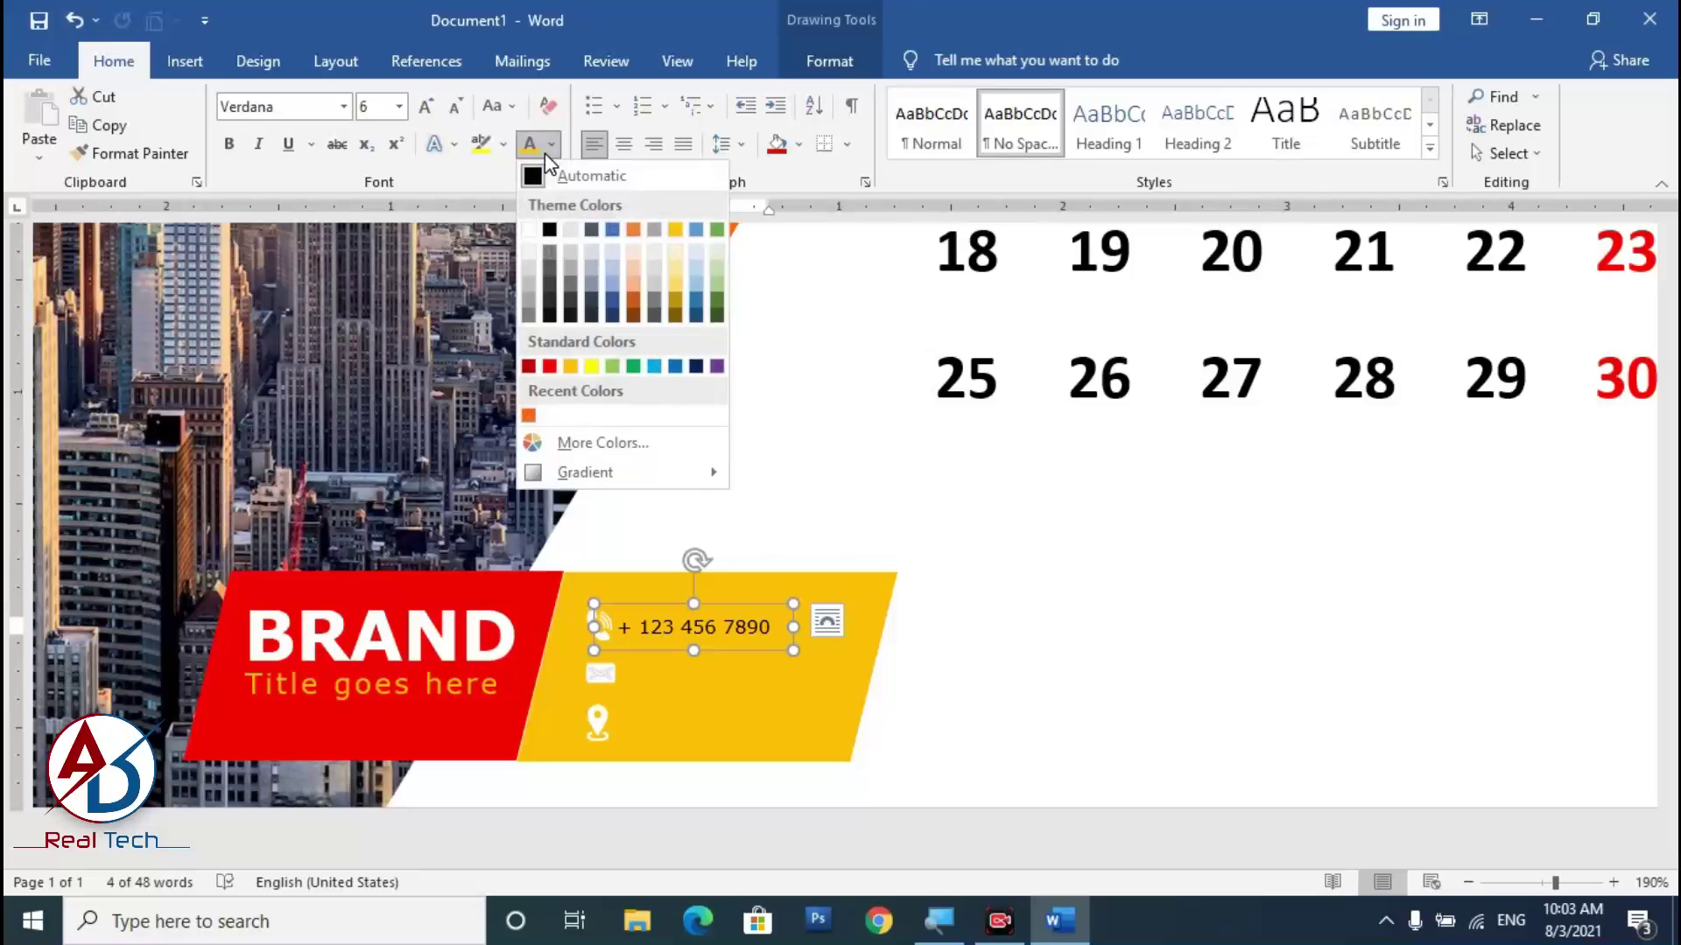
{"action": "left_click", "coordinate": [530, 229]}
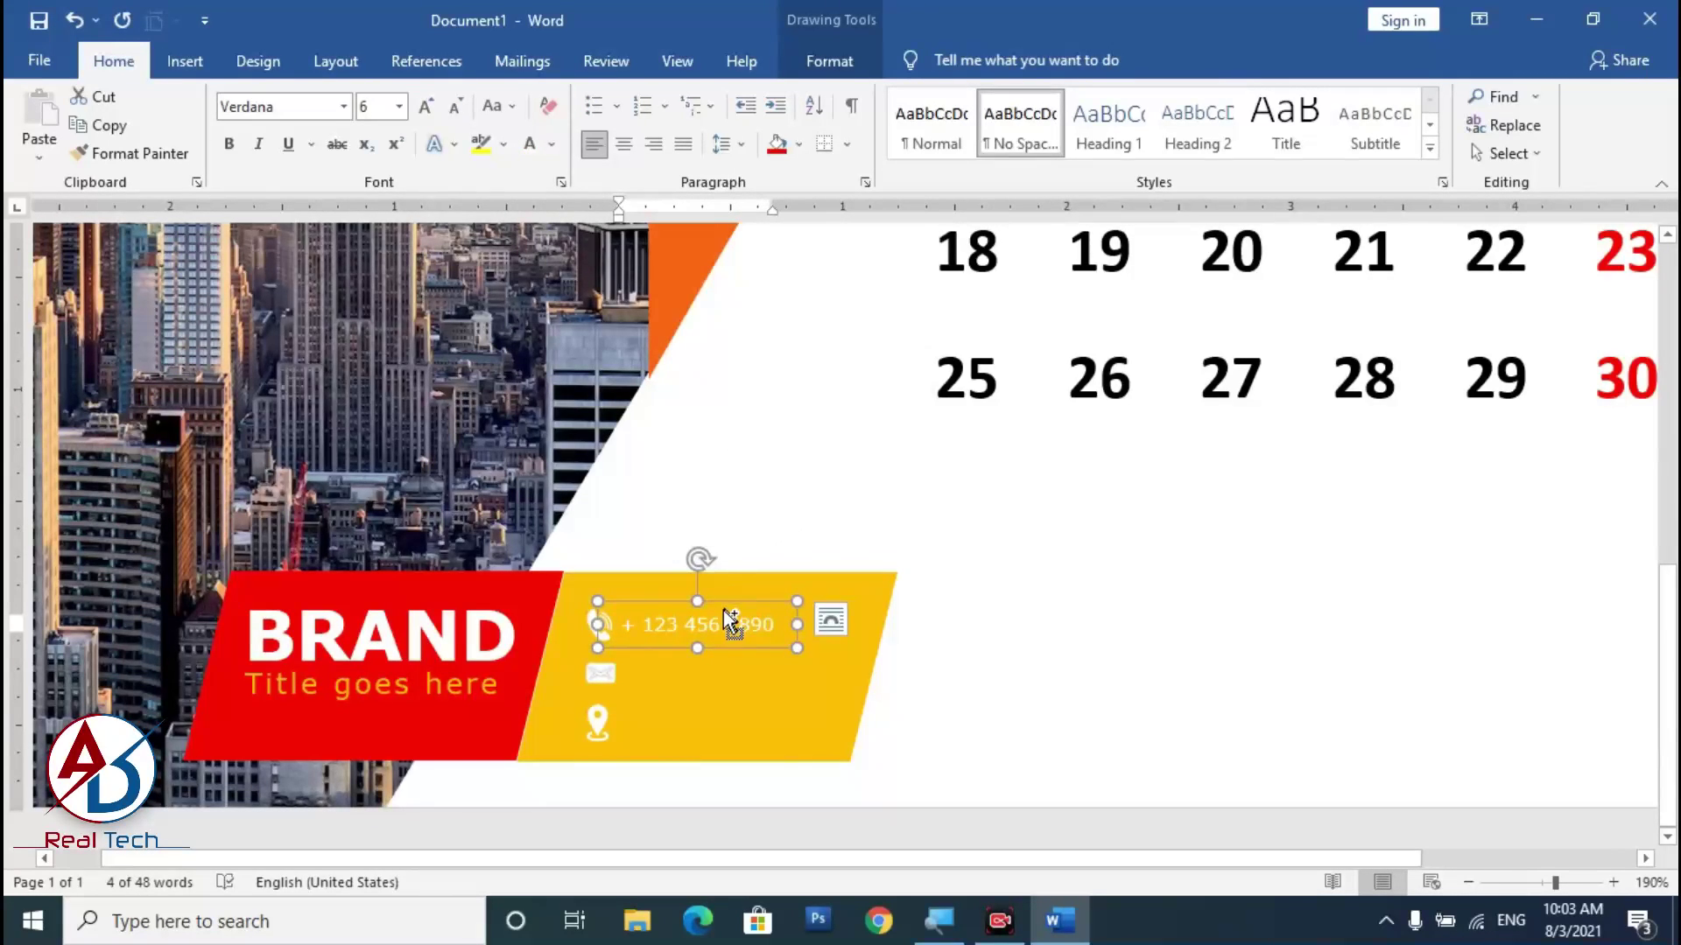
Duplicate the phone line beside the envelope and replace it with a placeholder e-mail address.
{"action": "key", "text": "ctrl+d"}
{"action": "left_click_drag", "start_coordinate": [743, 646], "coordinate": [706, 660]}
{"action": "triple_click", "coordinate": [699, 676]}
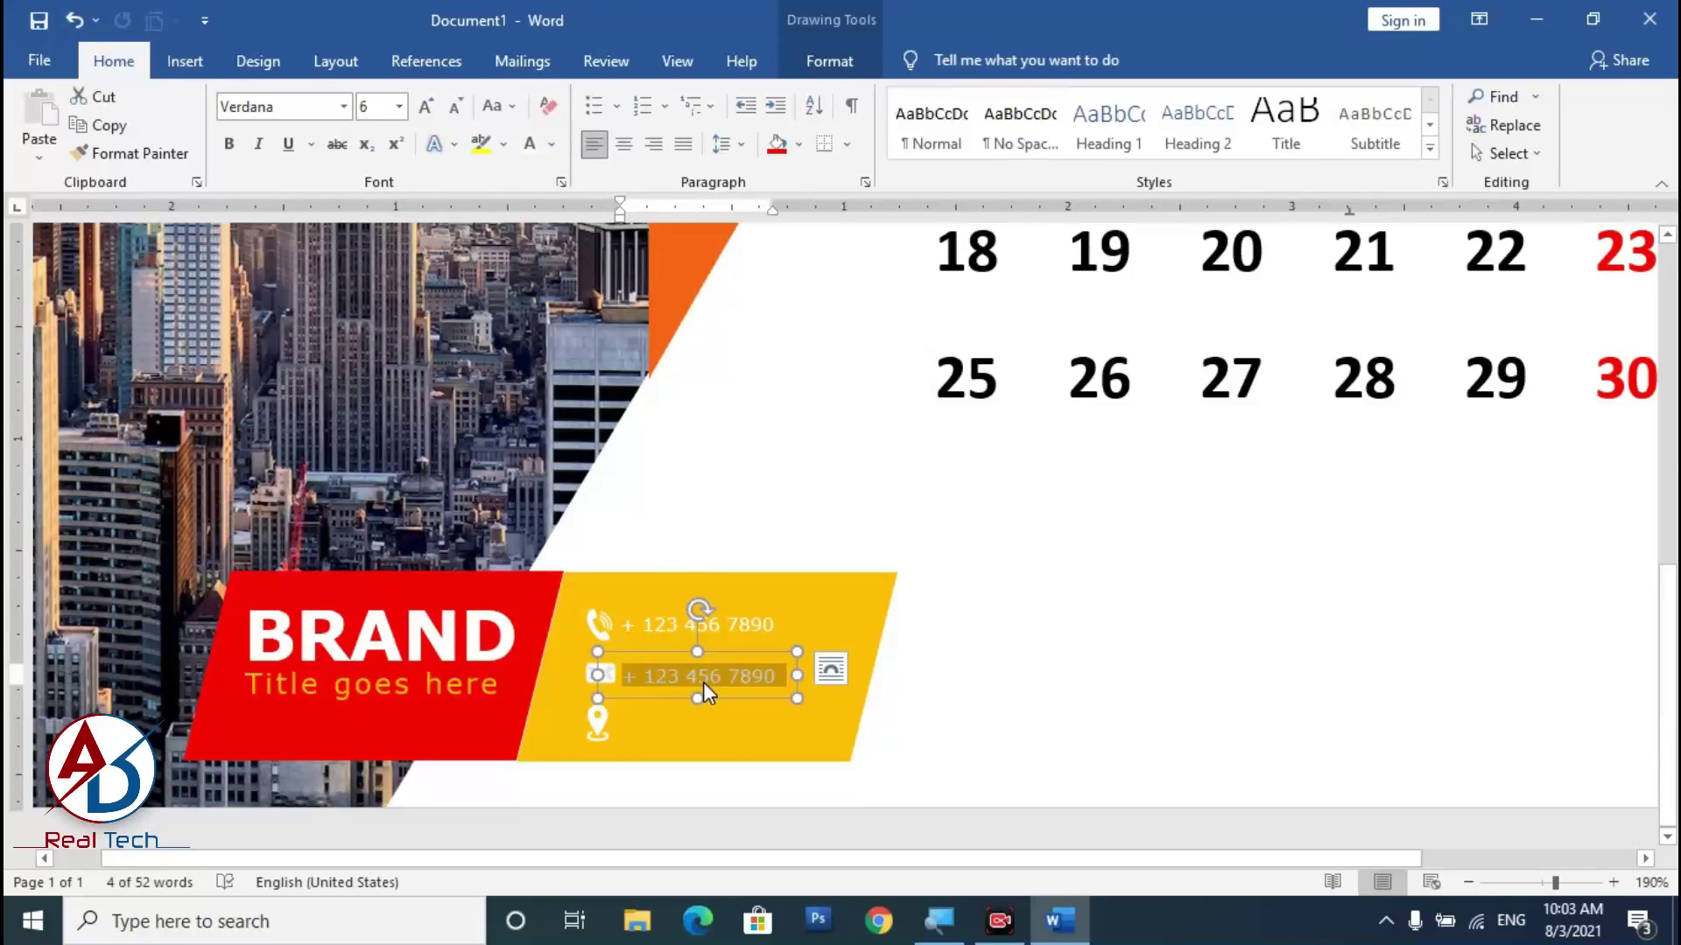
{"action": "type", "text": "brand"}
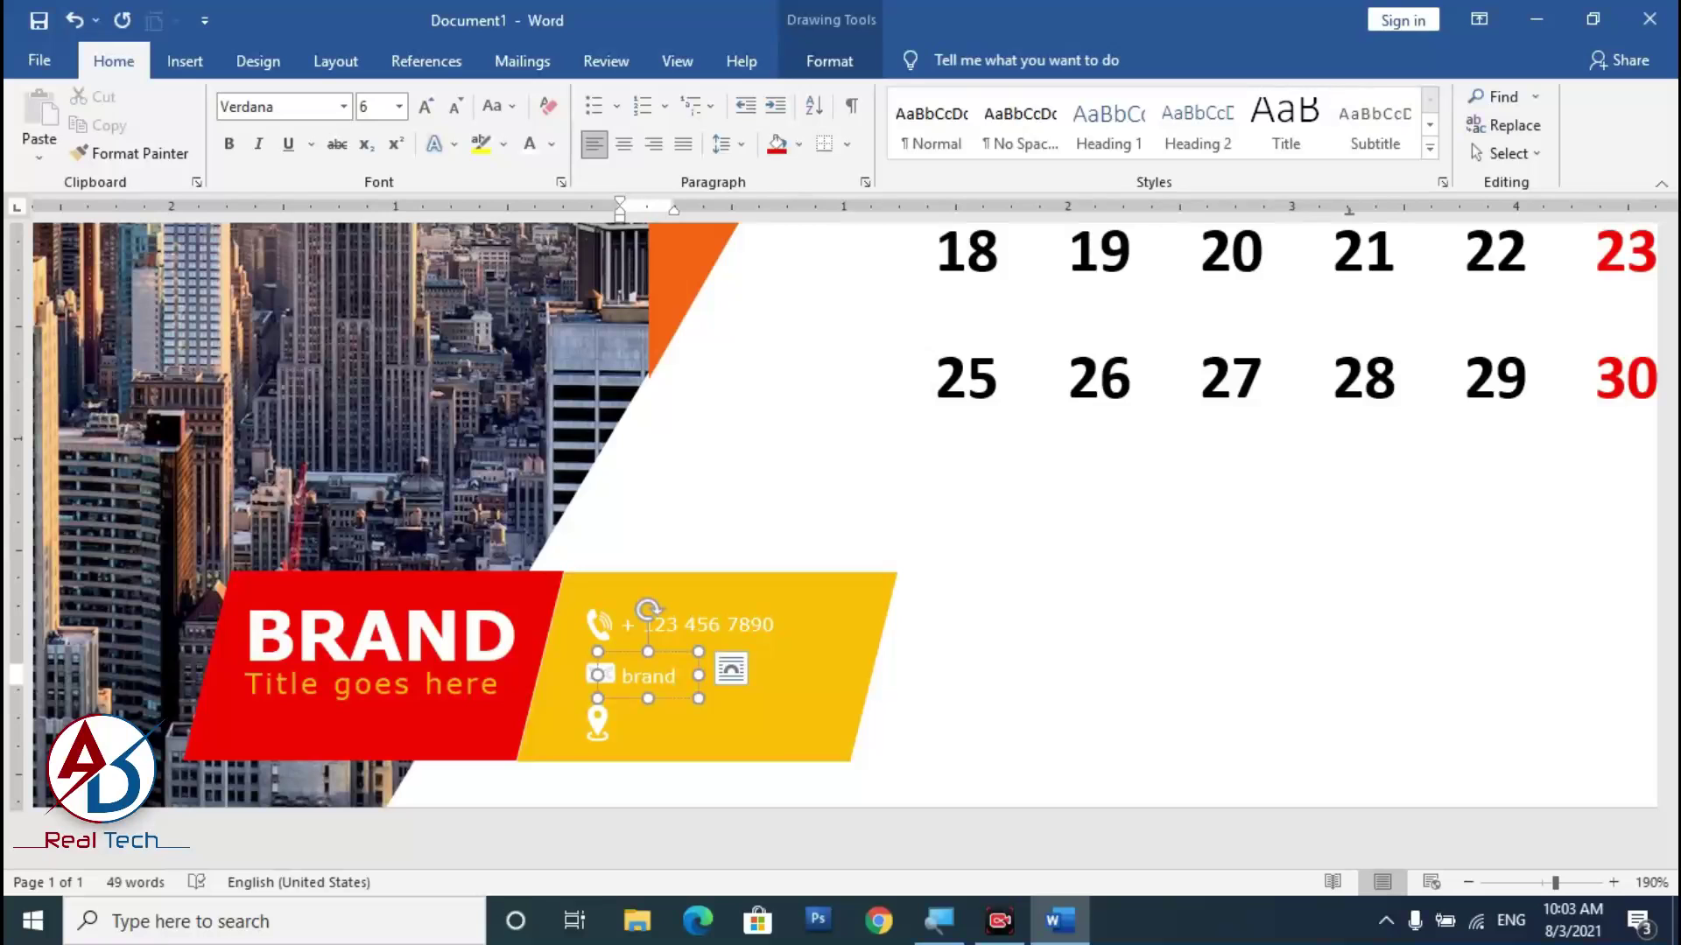
{"action": "type", "text": "@"}
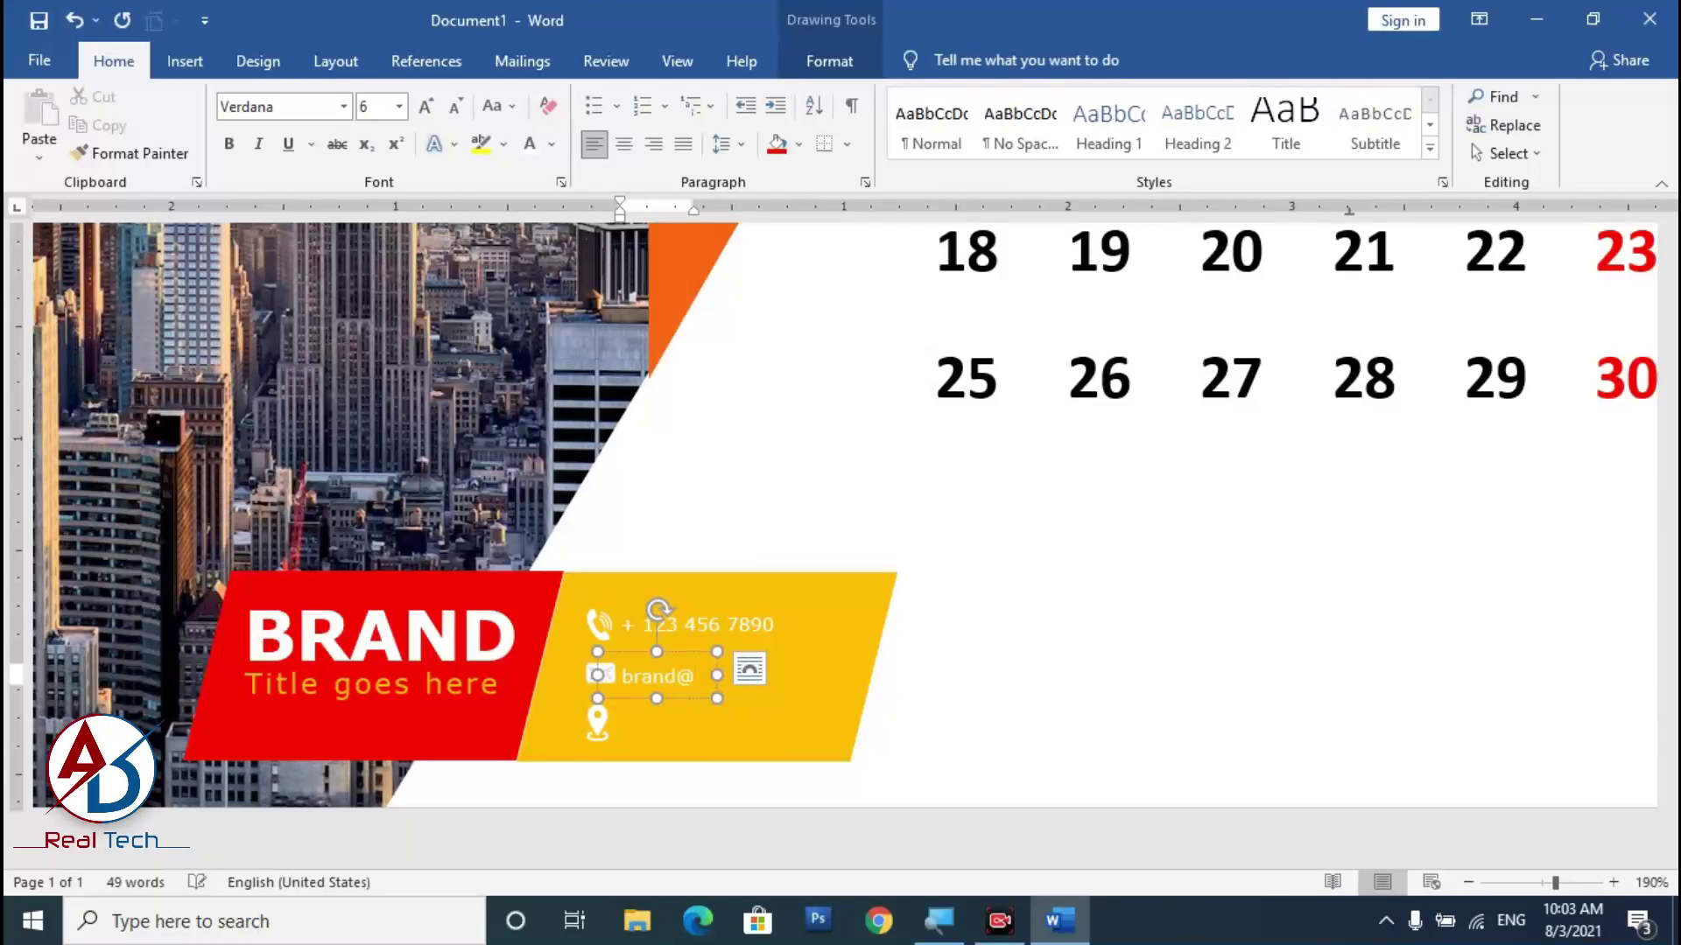
{"action": "type", "text": "gm"}
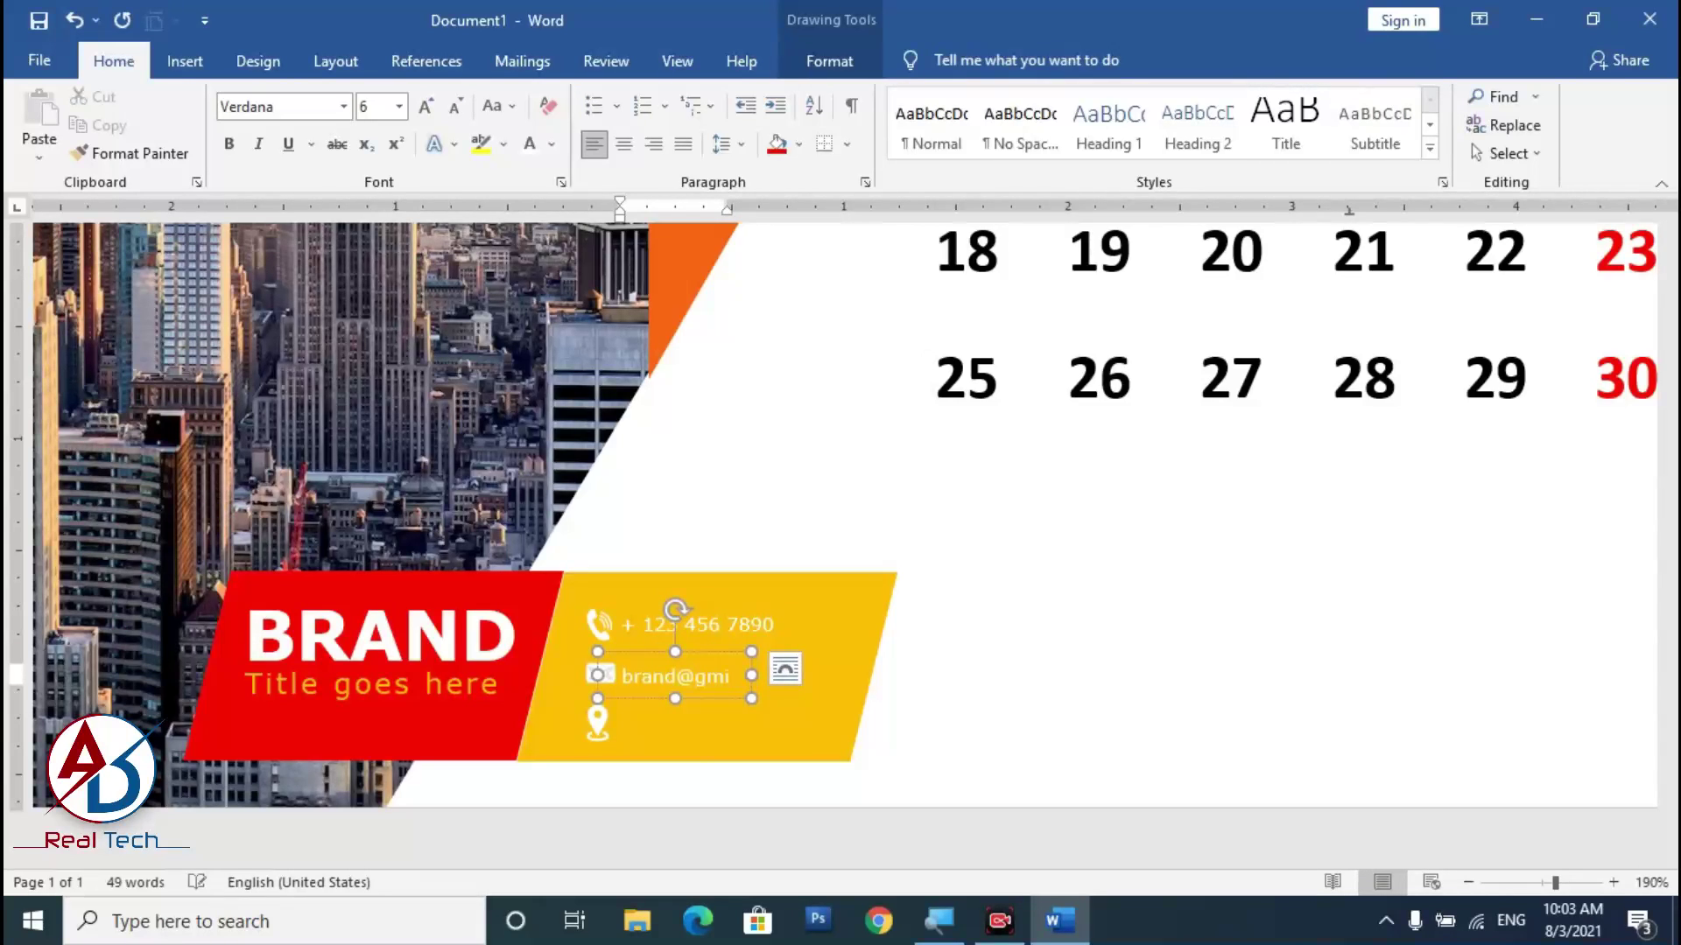
{"action": "type", "text": "ail"}
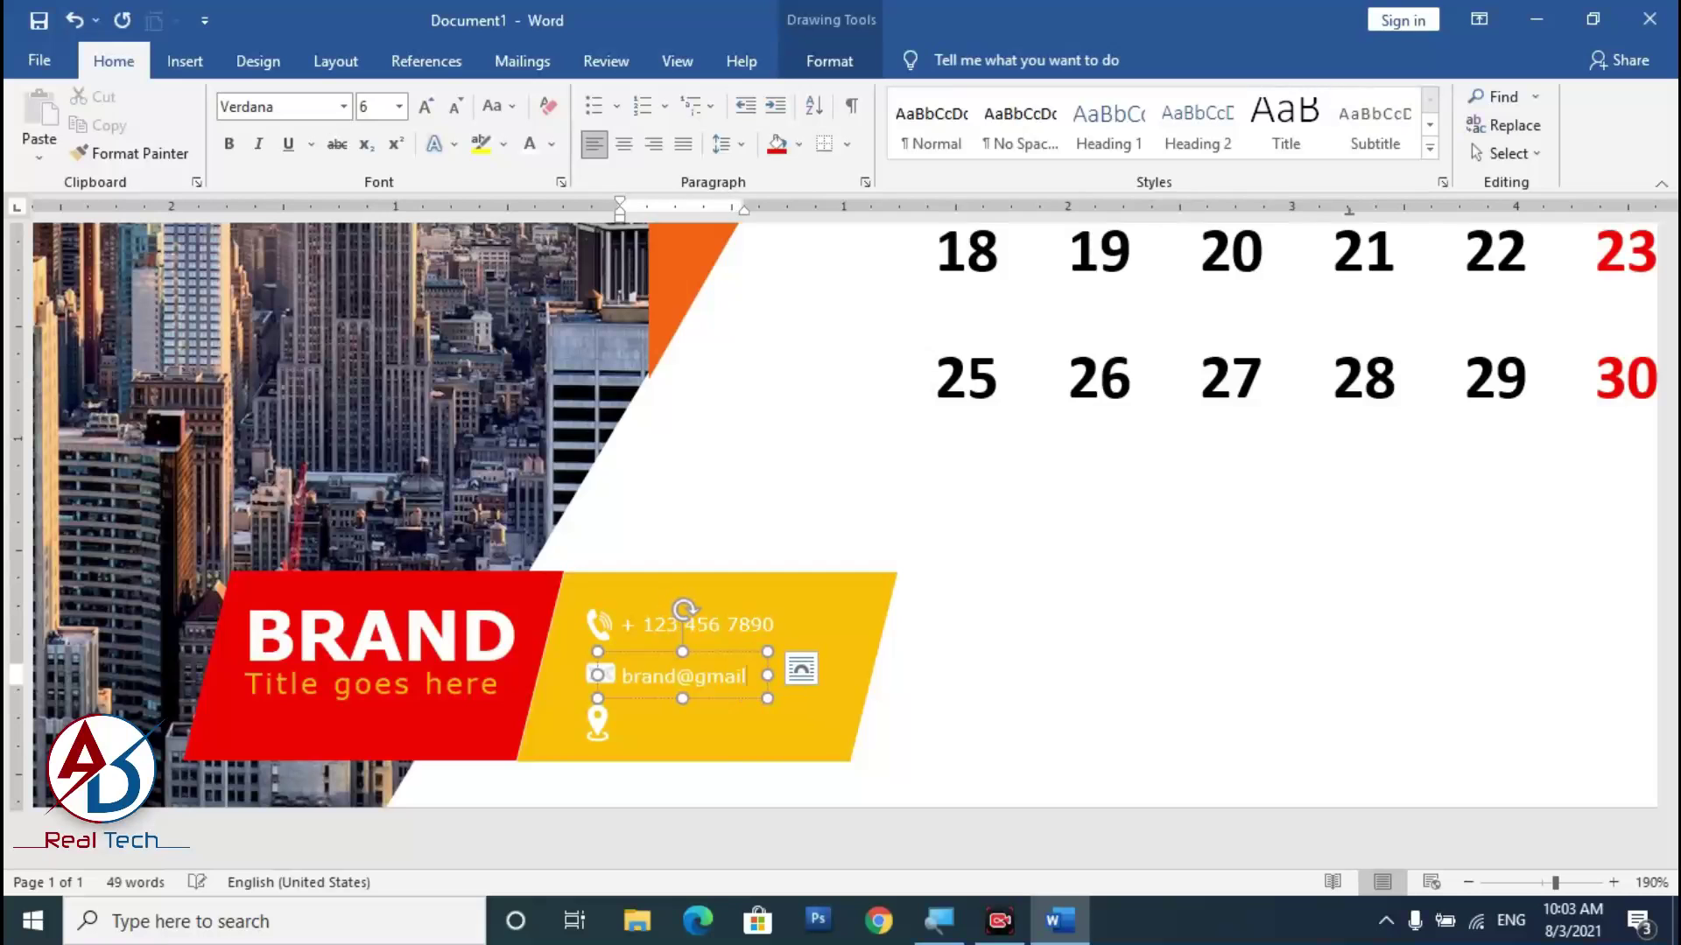
{"action": "type", "text": ".com here"}
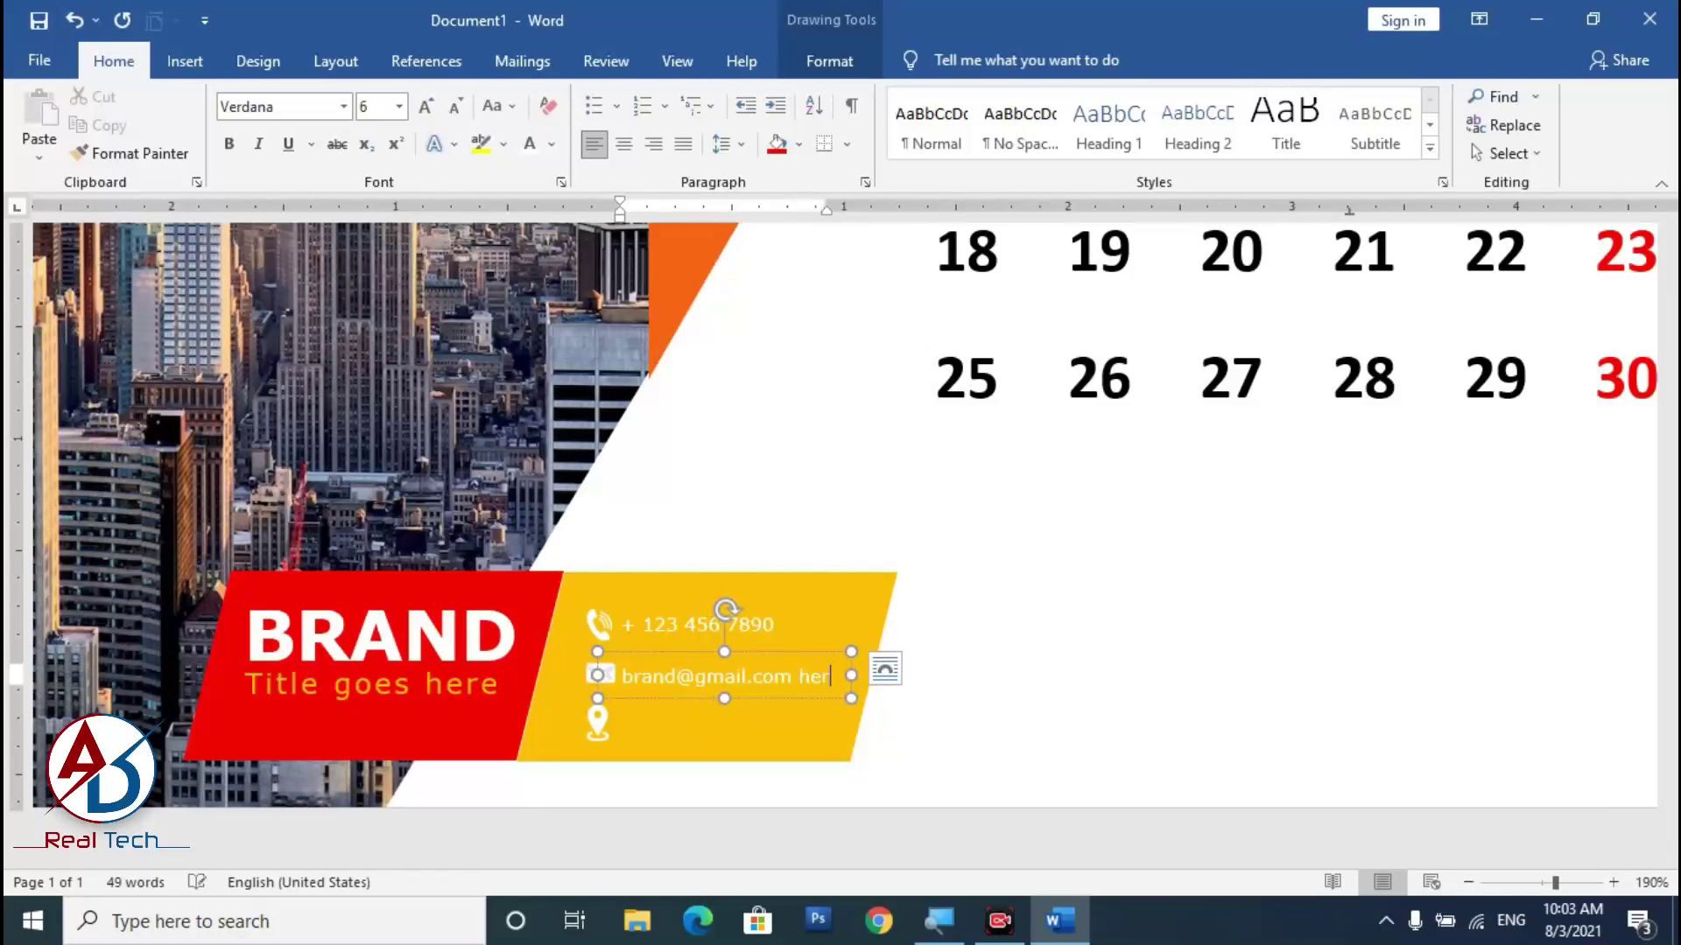
{"action": "left_click", "coordinate": [793, 648]}
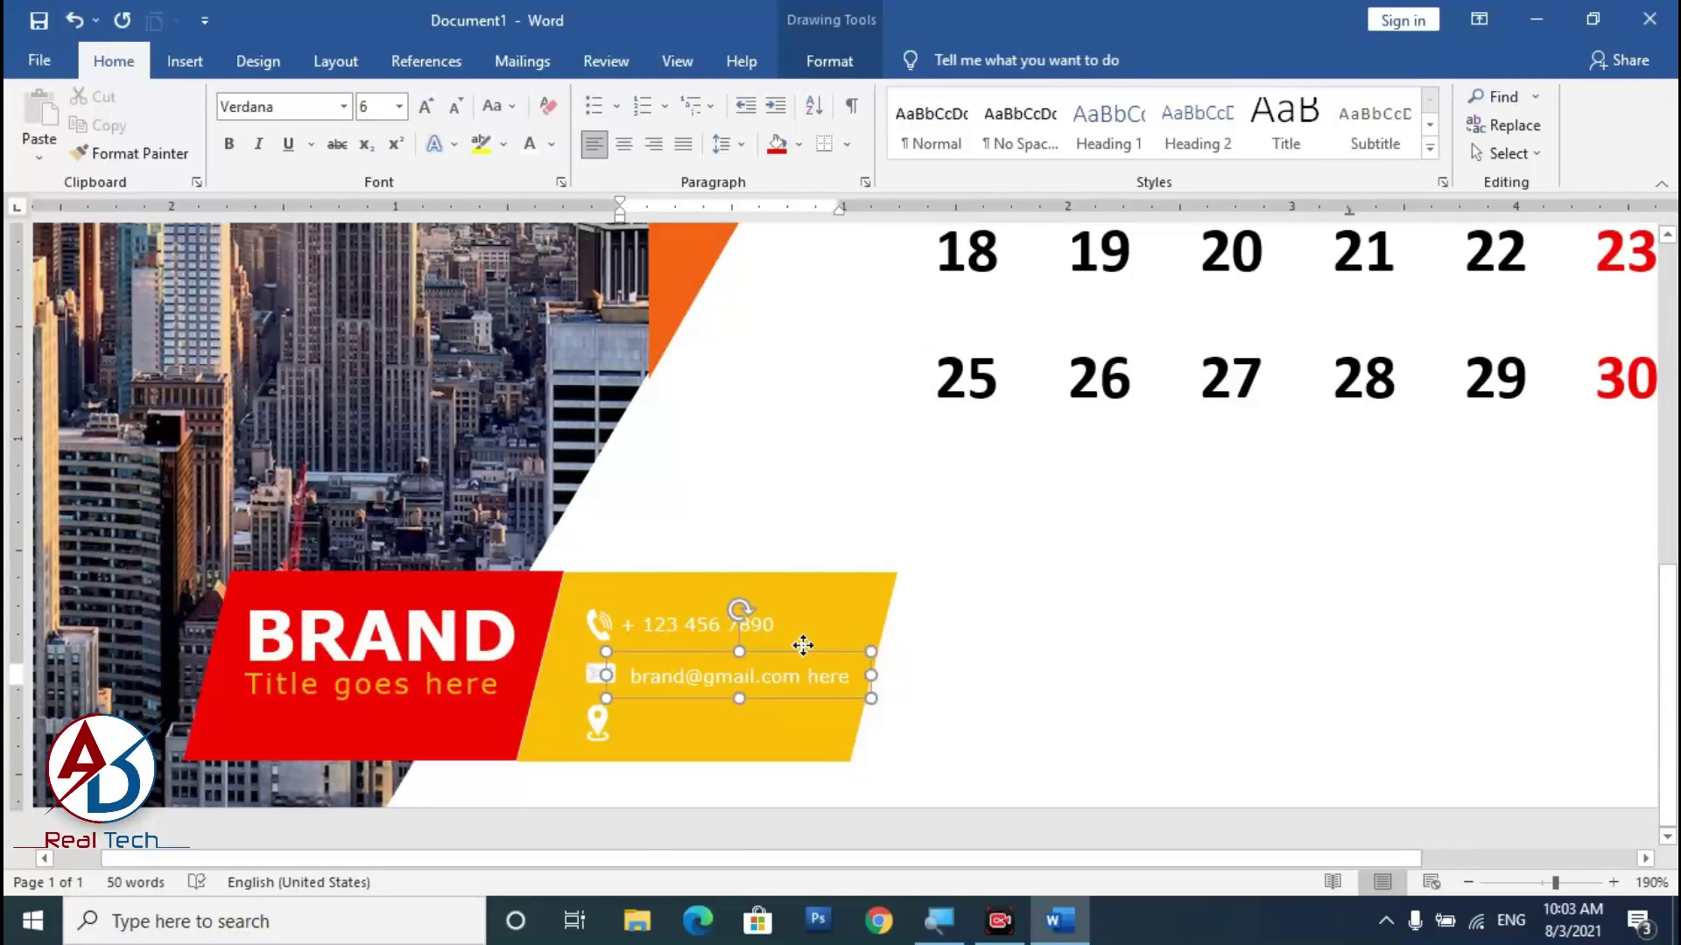
Copy the e-mail line below it and retype it as 'Type your location'.
{"action": "left_click_drag", "start_coordinate": [797, 644], "coordinate": [777, 700]}
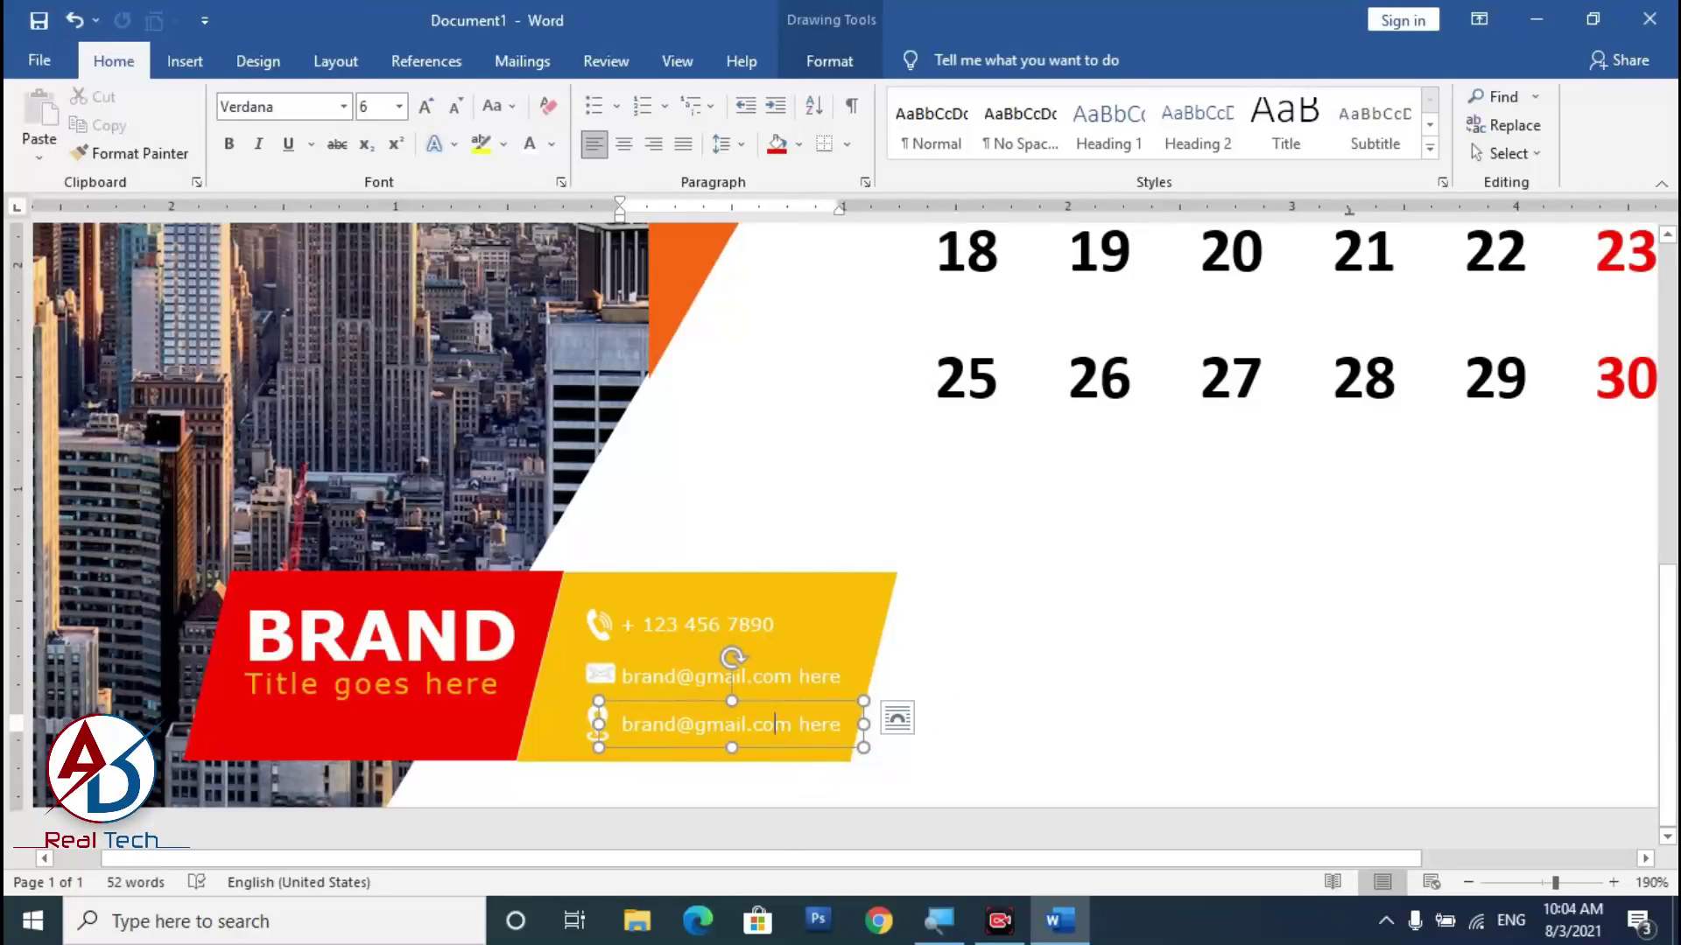
{"action": "left_click", "coordinate": [897, 718]}
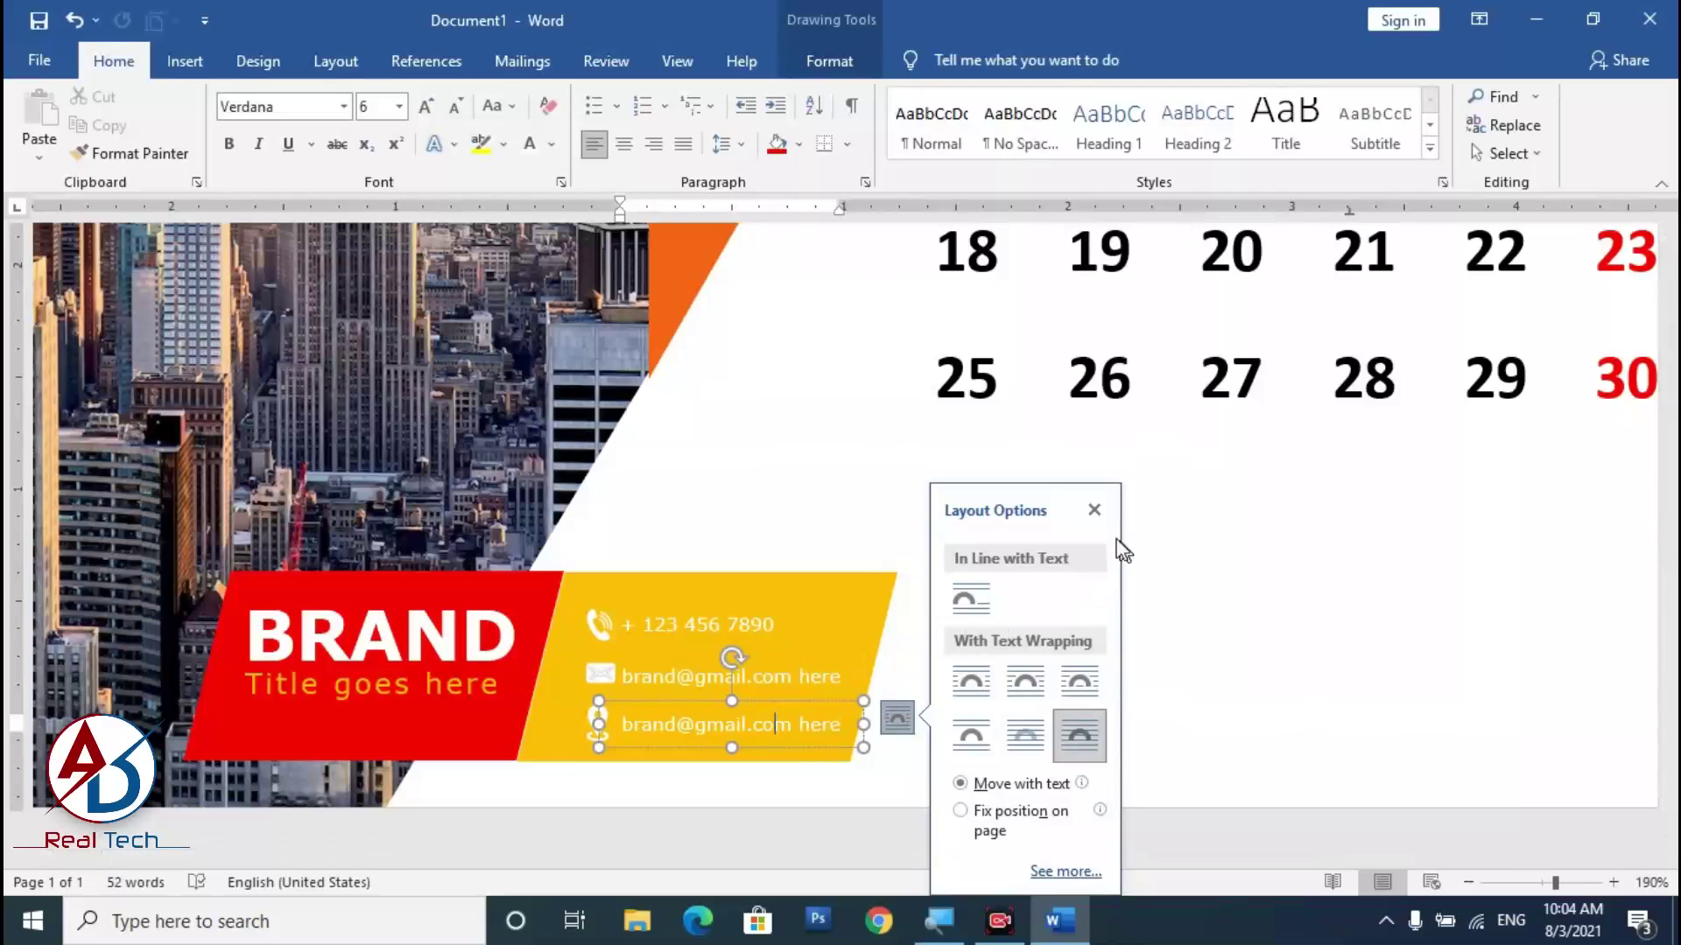
{"action": "left_click", "coordinate": [1092, 507]}
{"action": "triple_click", "coordinate": [735, 743]}
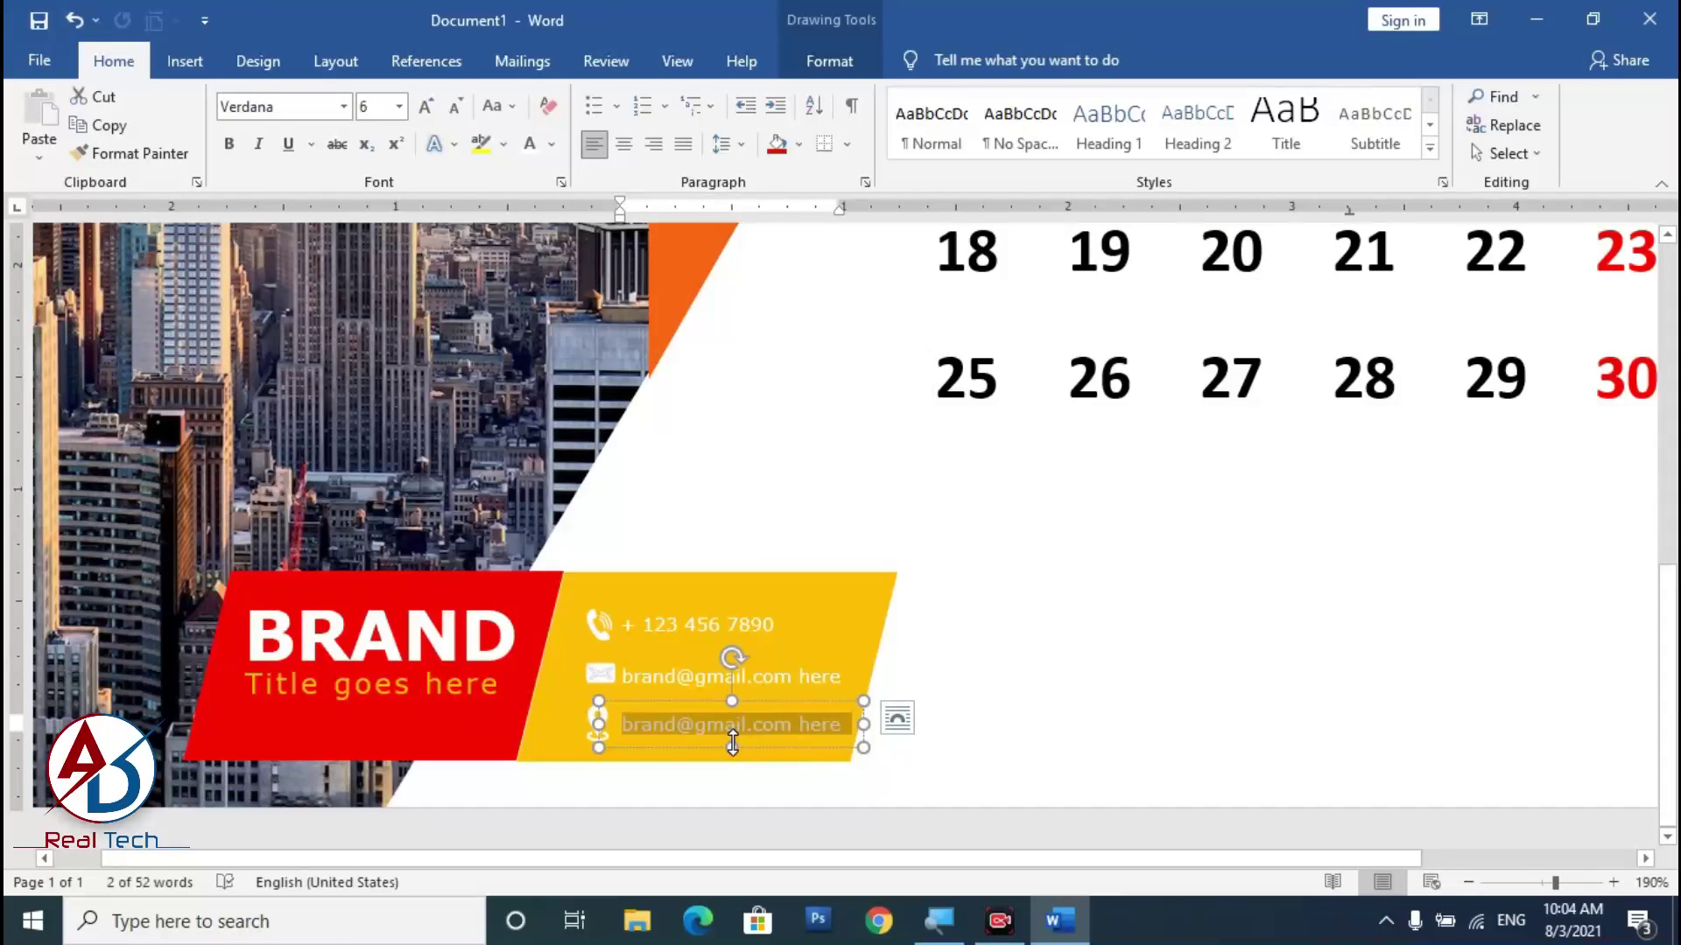
{"action": "type", "text": "Type t"}
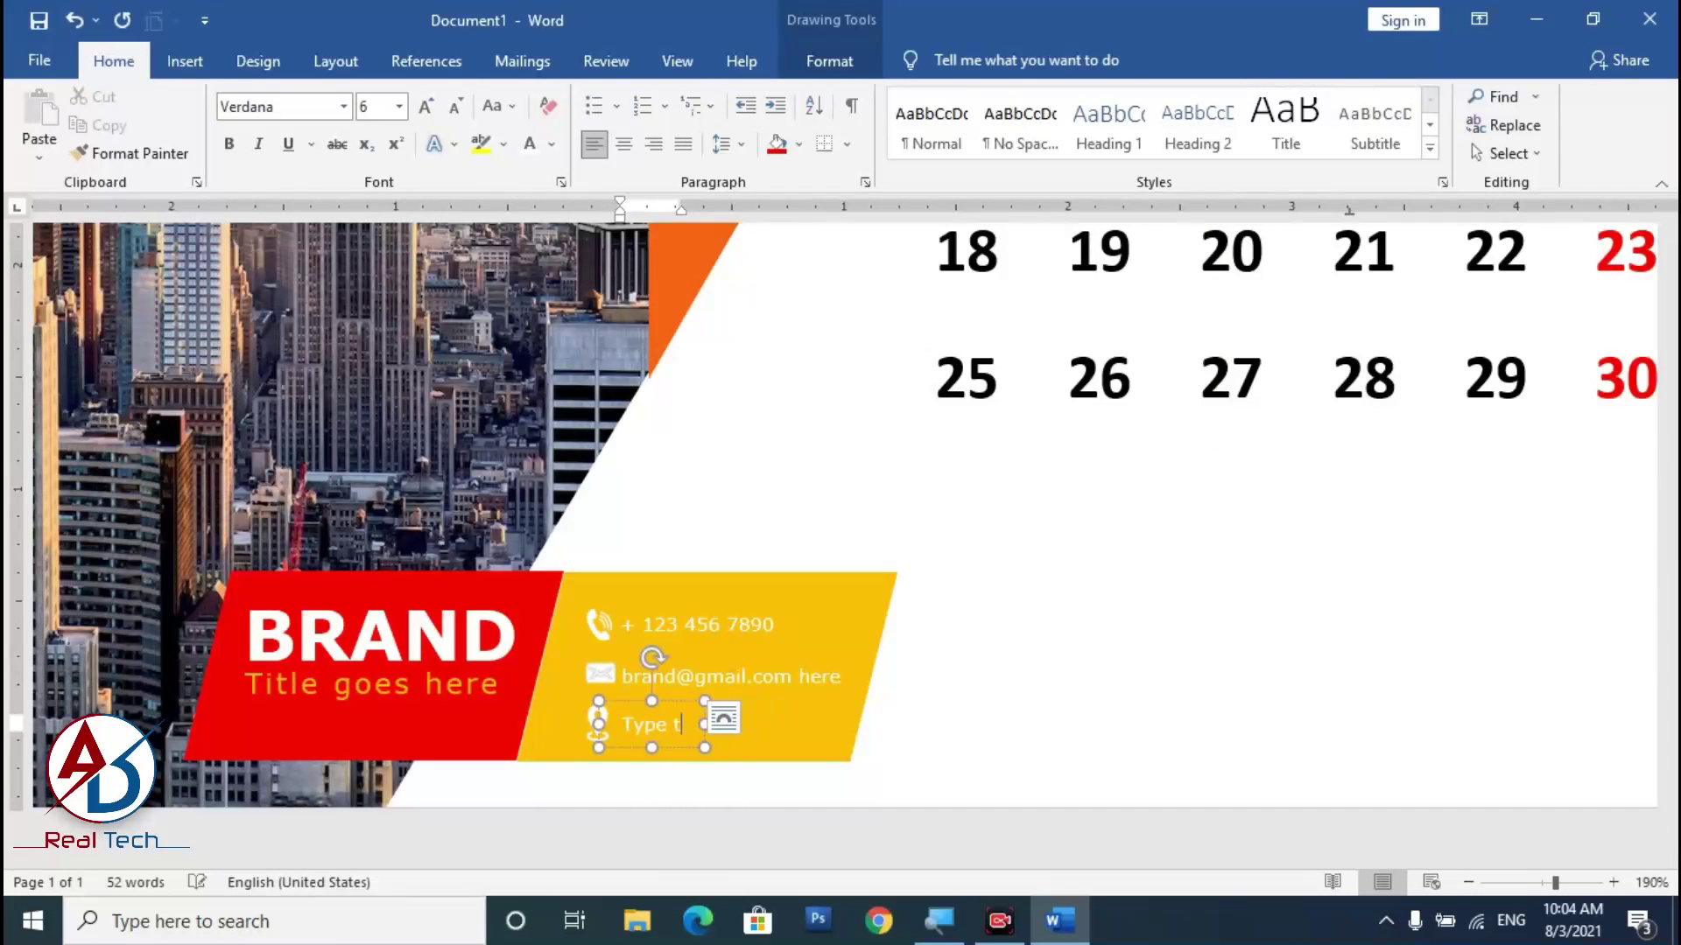
{"action": "key", "text": "BackSpace"}
{"action": "type", "text": "yuur"}
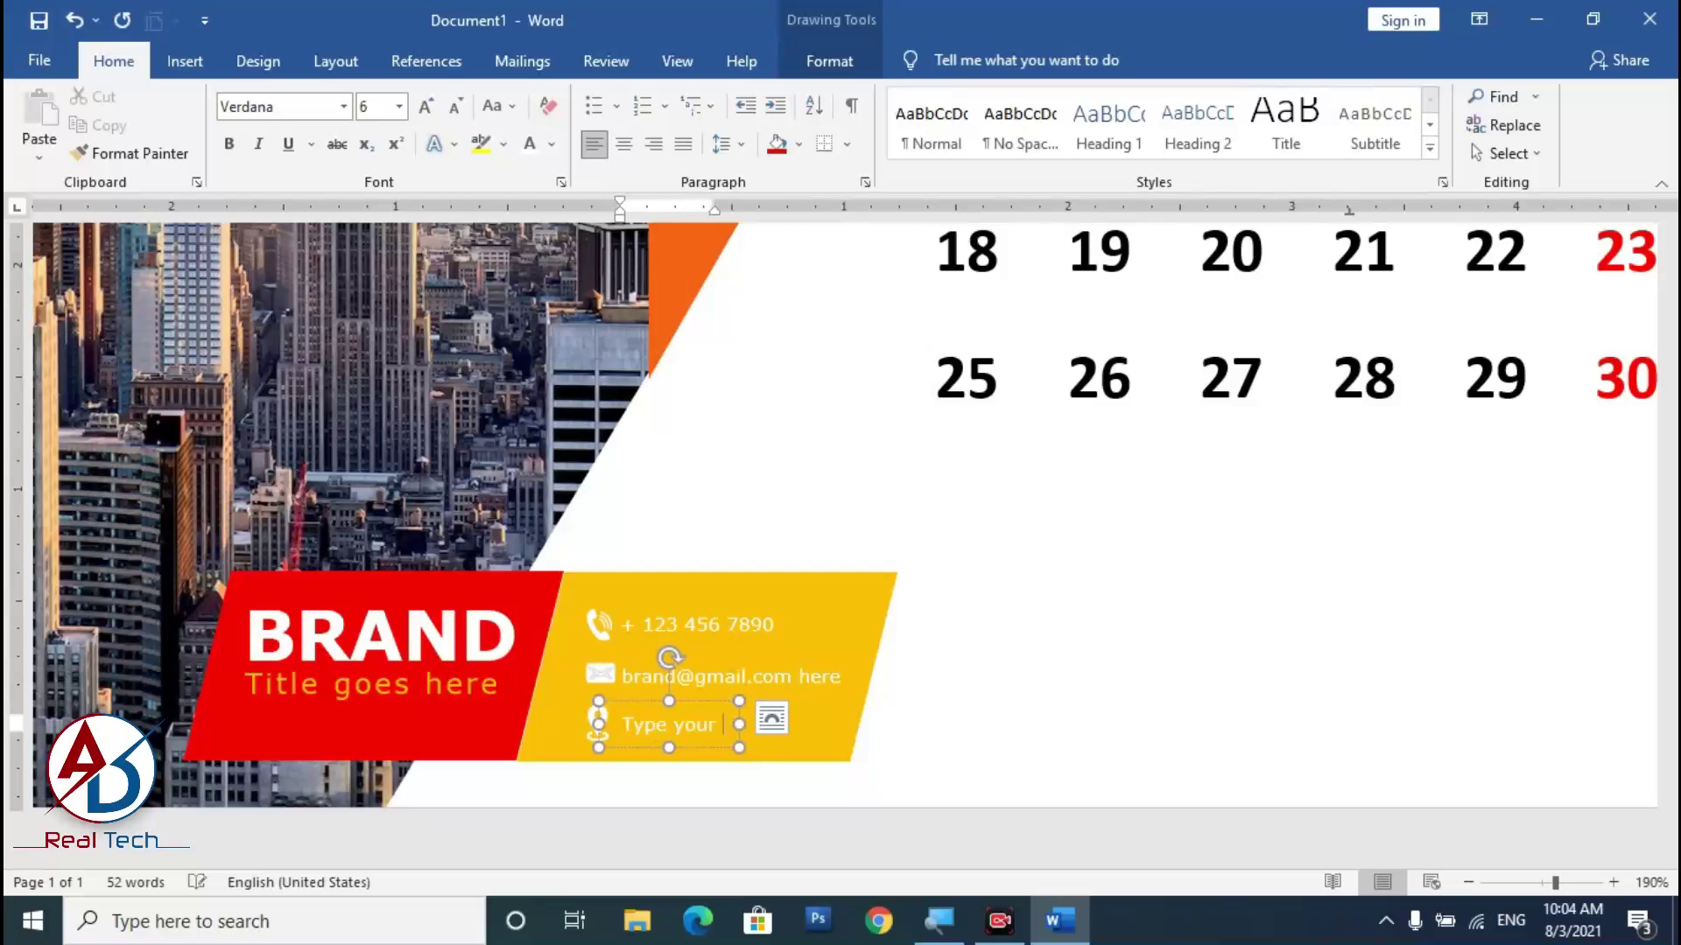
{"action": "type", "text": " location"}
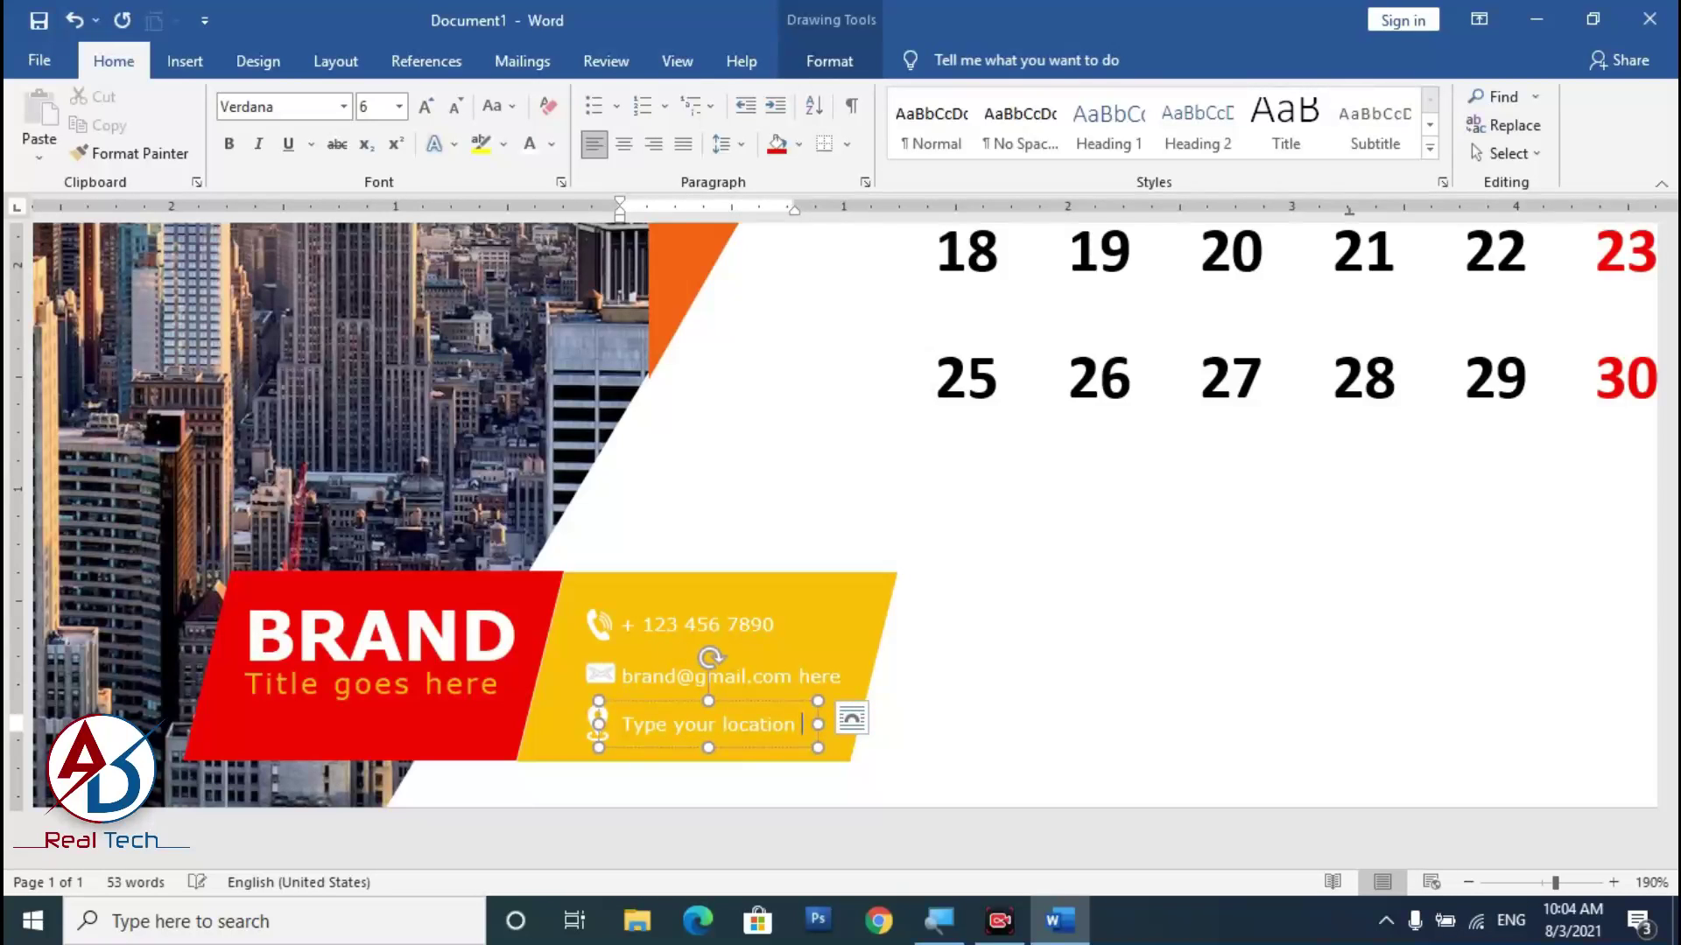
Raise the e-mail line level with the envelope icon.
{"action": "left_click", "coordinate": [1013, 701]}
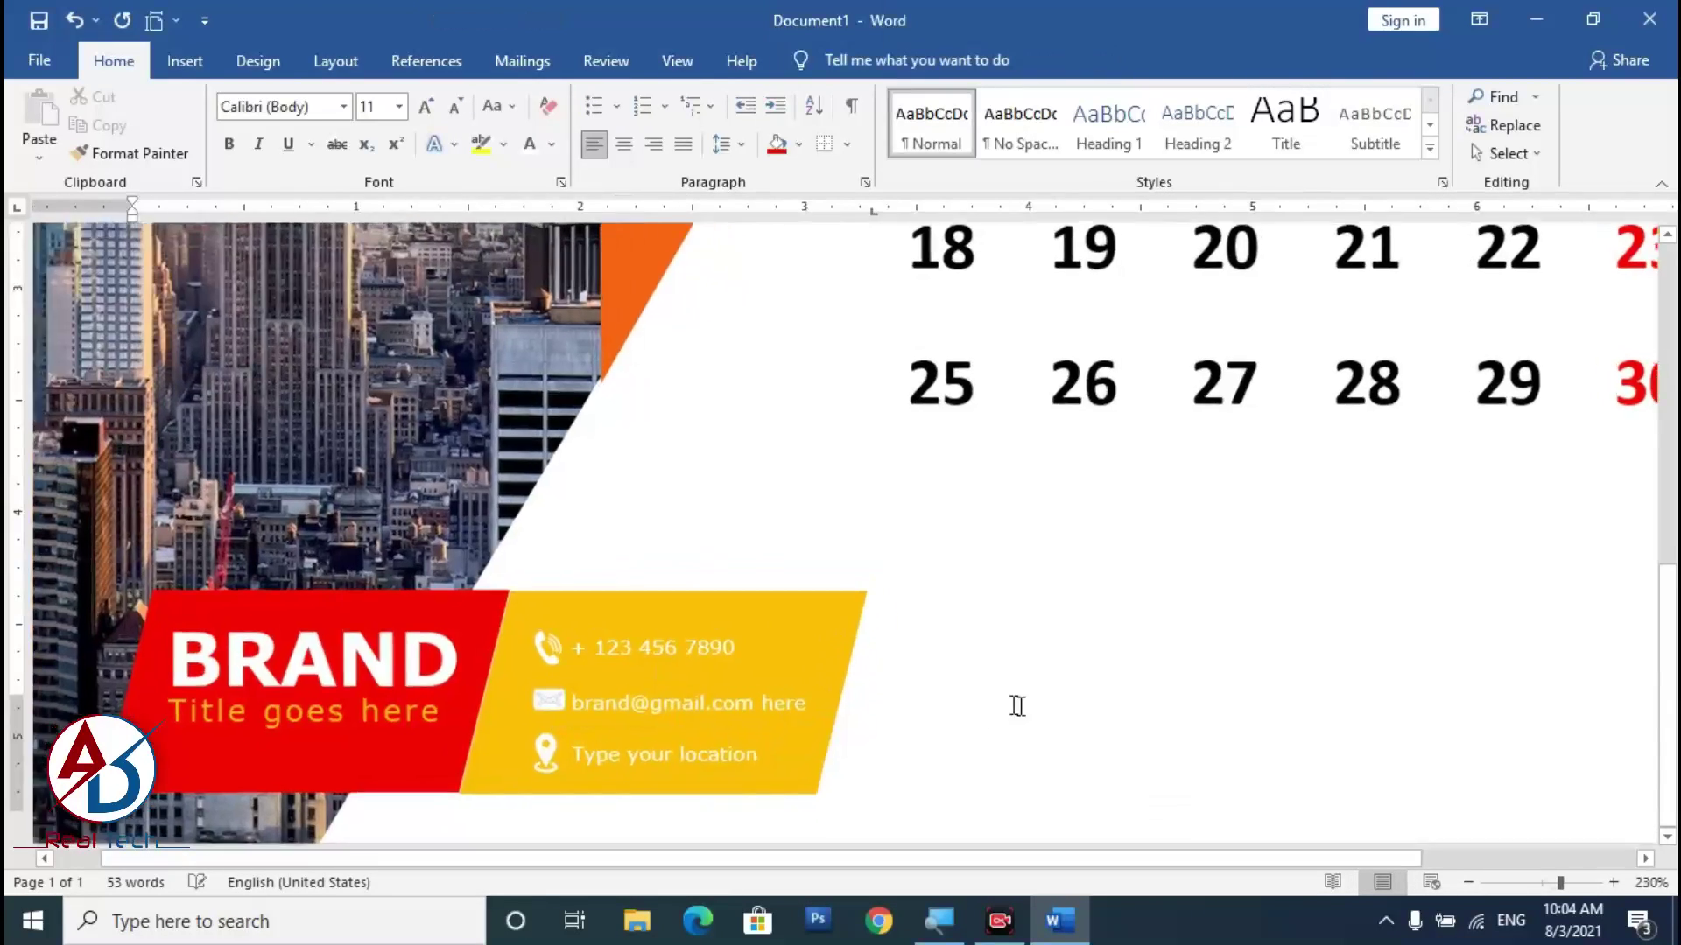
{"action": "scroll", "coordinate": [1013, 701], "scroll_direction": "up", "scroll_amount": 4}
{"action": "scroll", "coordinate": [696, 719], "scroll_direction": "down", "scroll_amount": 1}
{"action": "left_click", "coordinate": [785, 642]}
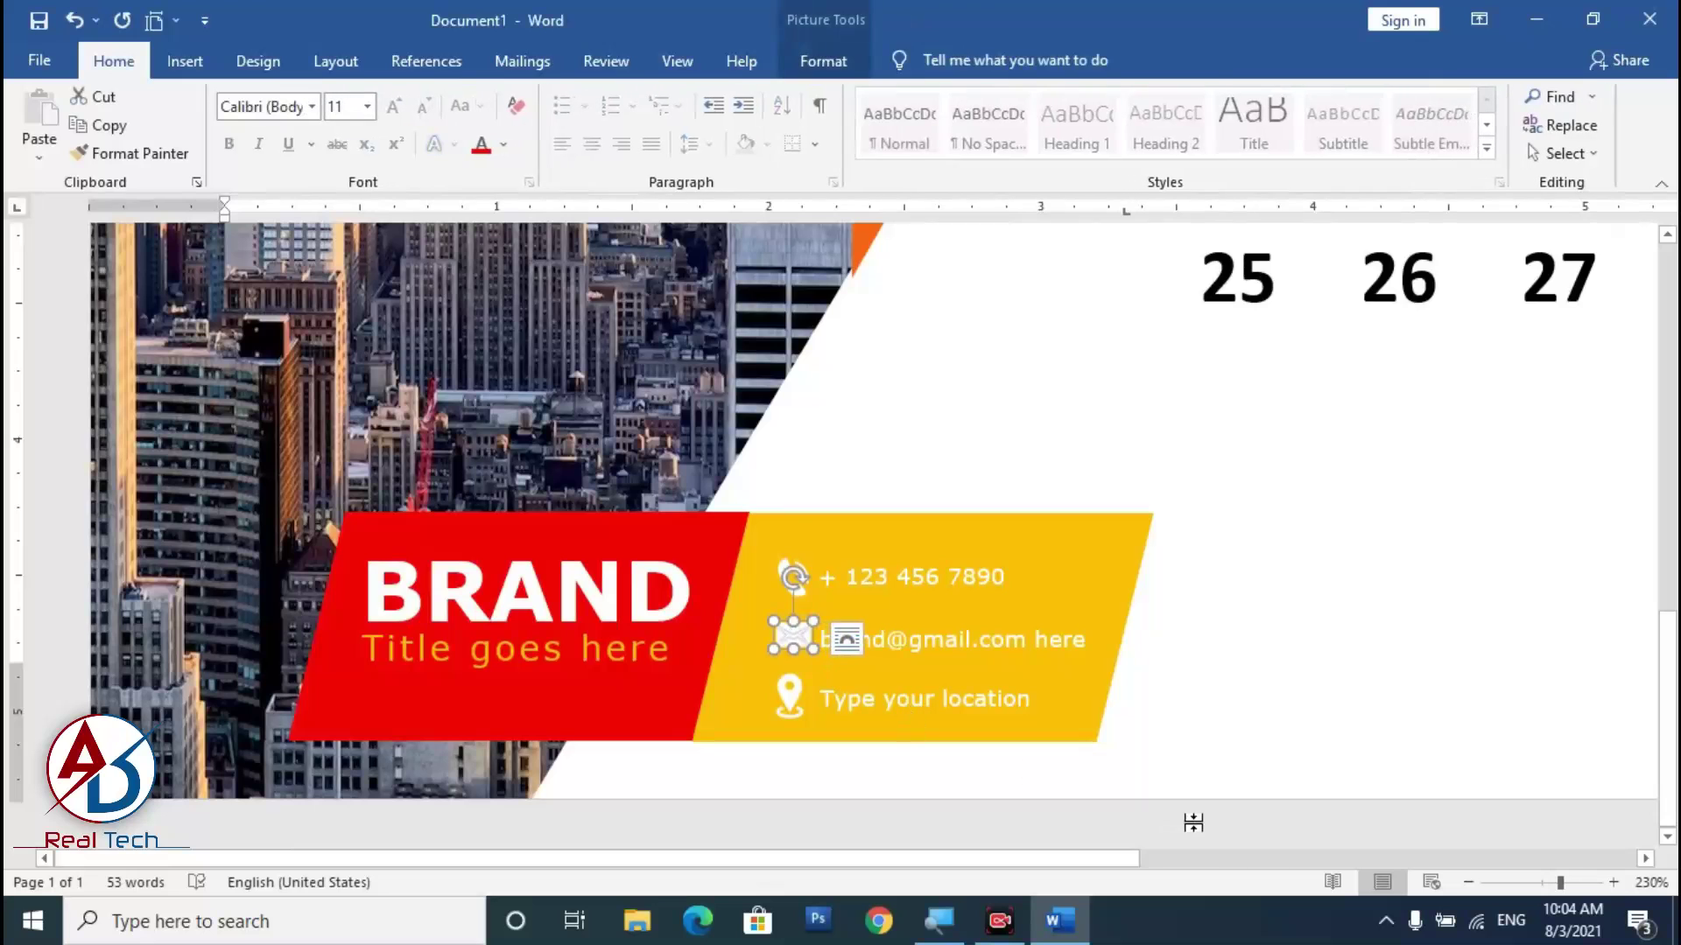
{"action": "left_click", "coordinate": [790, 696]}
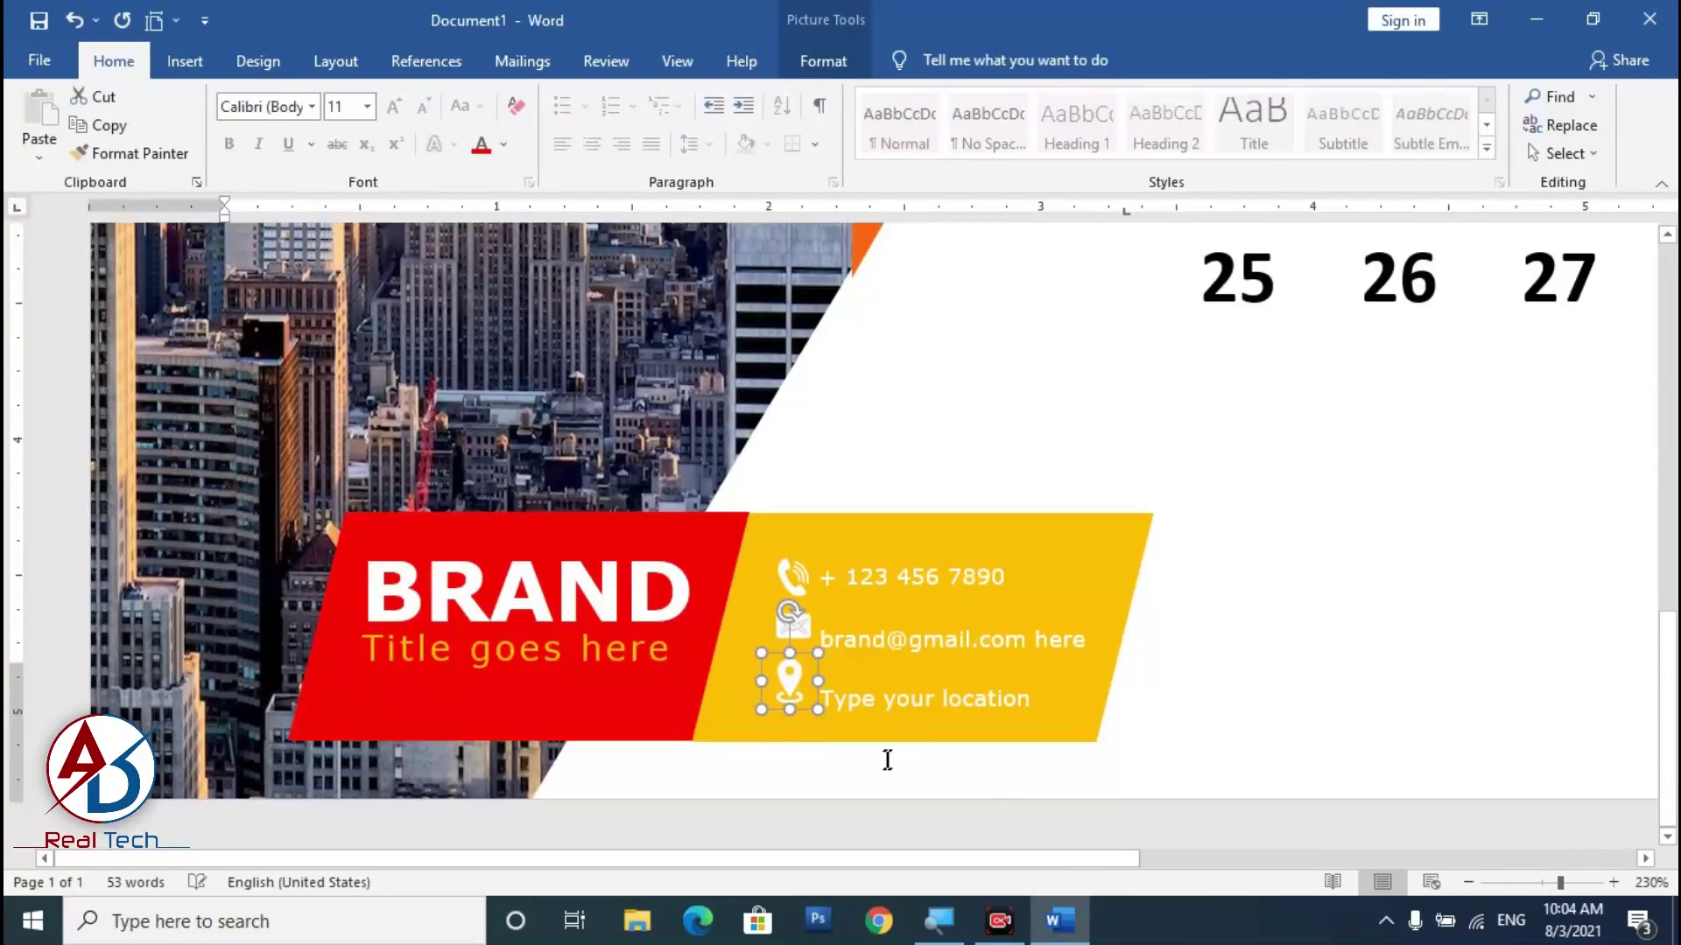
{"action": "left_click", "coordinate": [901, 699]}
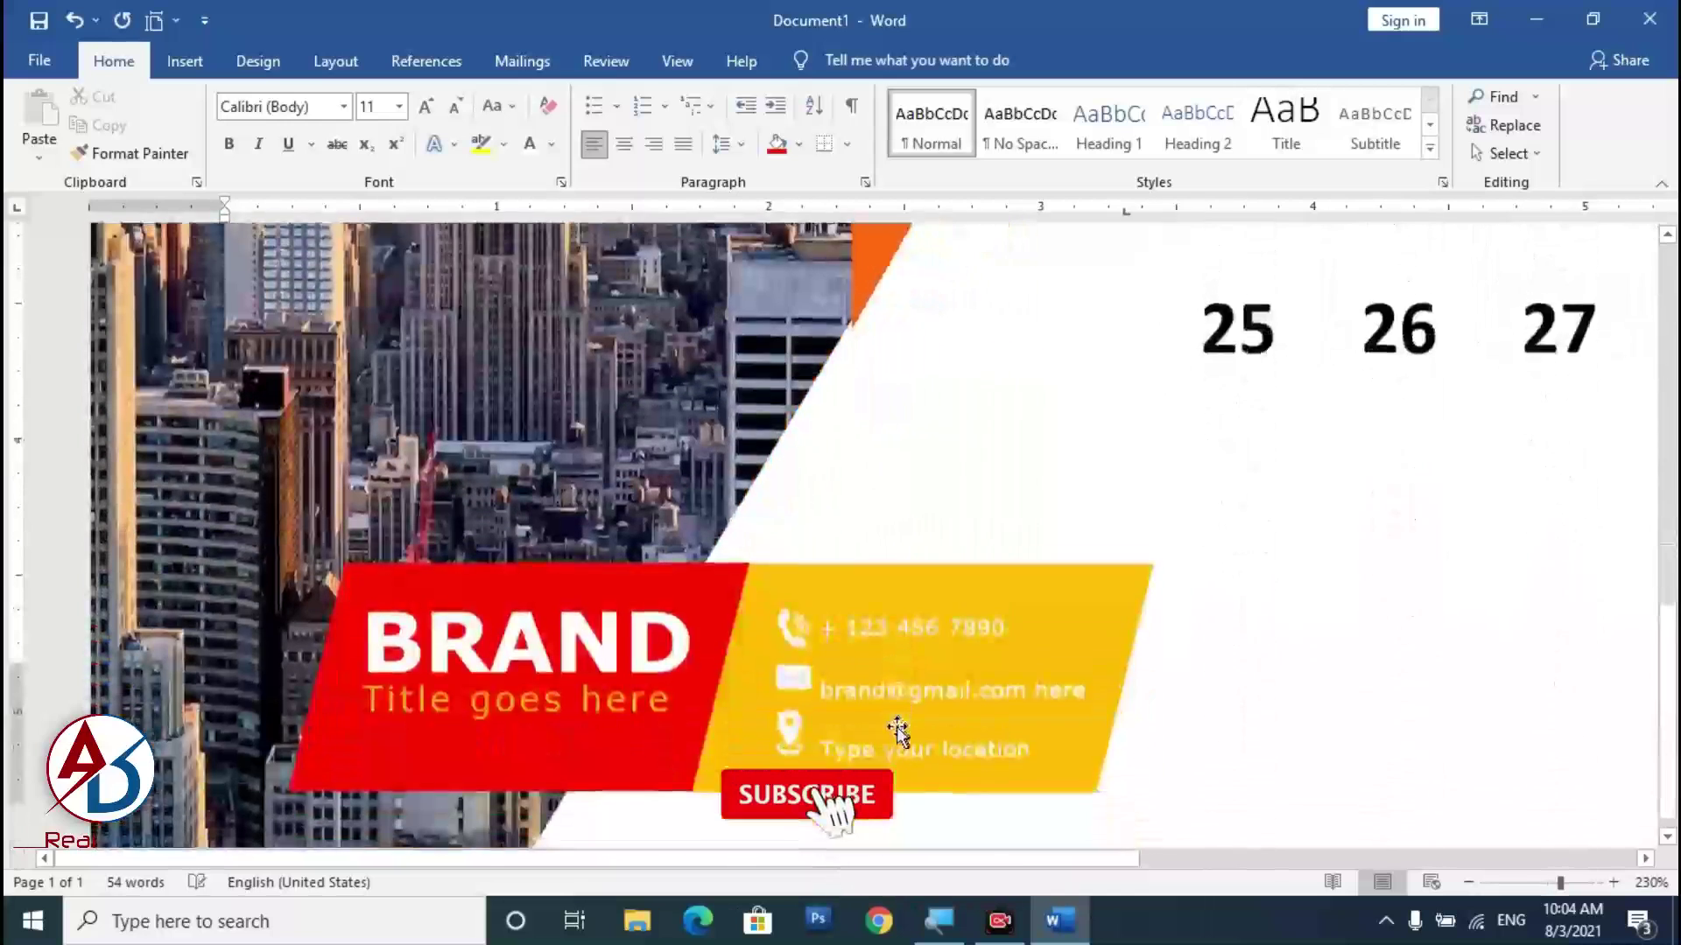
{"action": "left_click", "coordinate": [785, 691]}
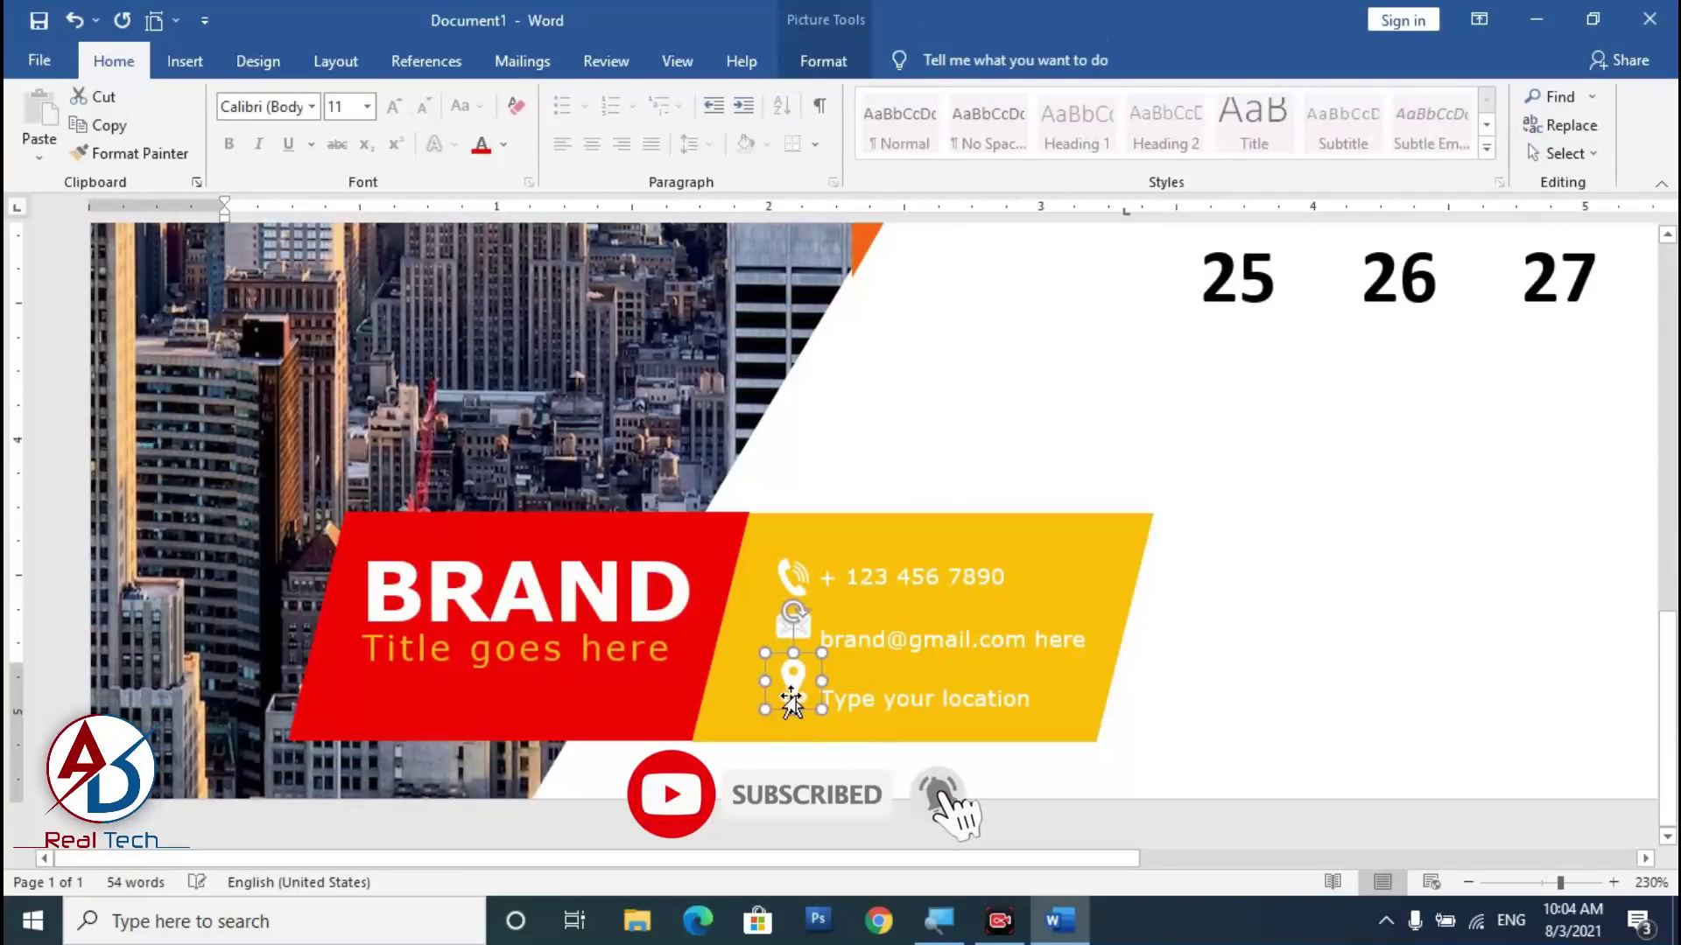
{"action": "left_click", "coordinate": [901, 638]}
{"action": "left_click_drag", "start_coordinate": [900, 617], "coordinate": [900, 601]}
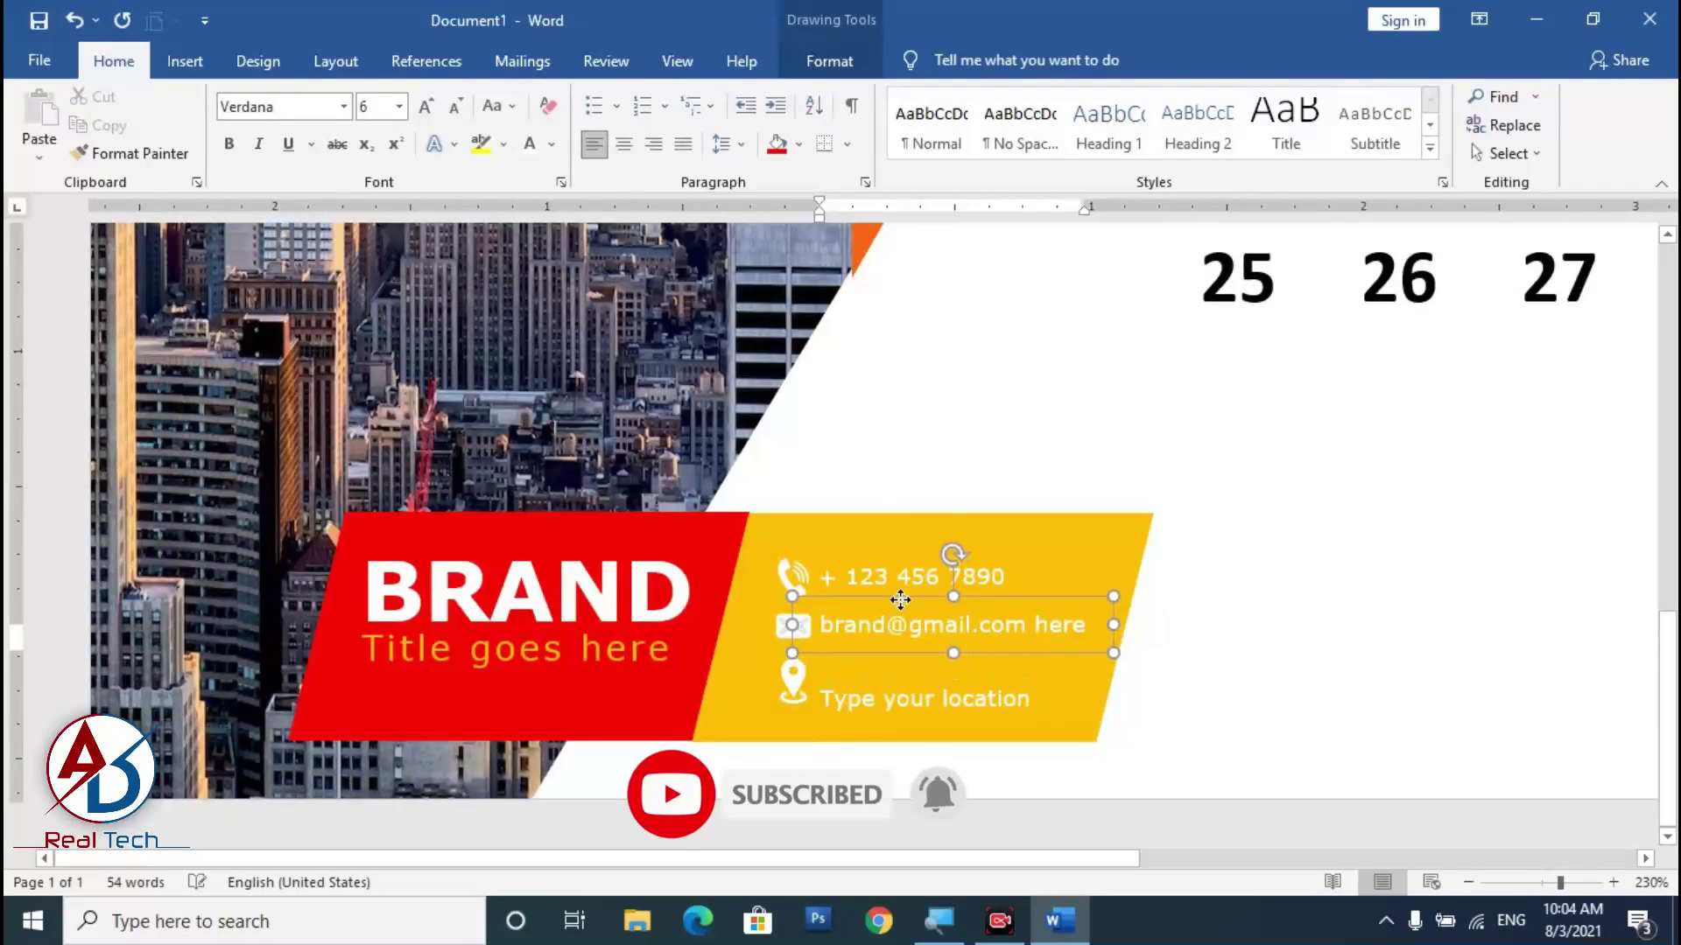
Raise the location line level with the pin icon and view the whole page.
{"action": "left_click", "coordinate": [881, 687]}
{"action": "left_click_drag", "start_coordinate": [881, 687], "coordinate": [876, 649]}
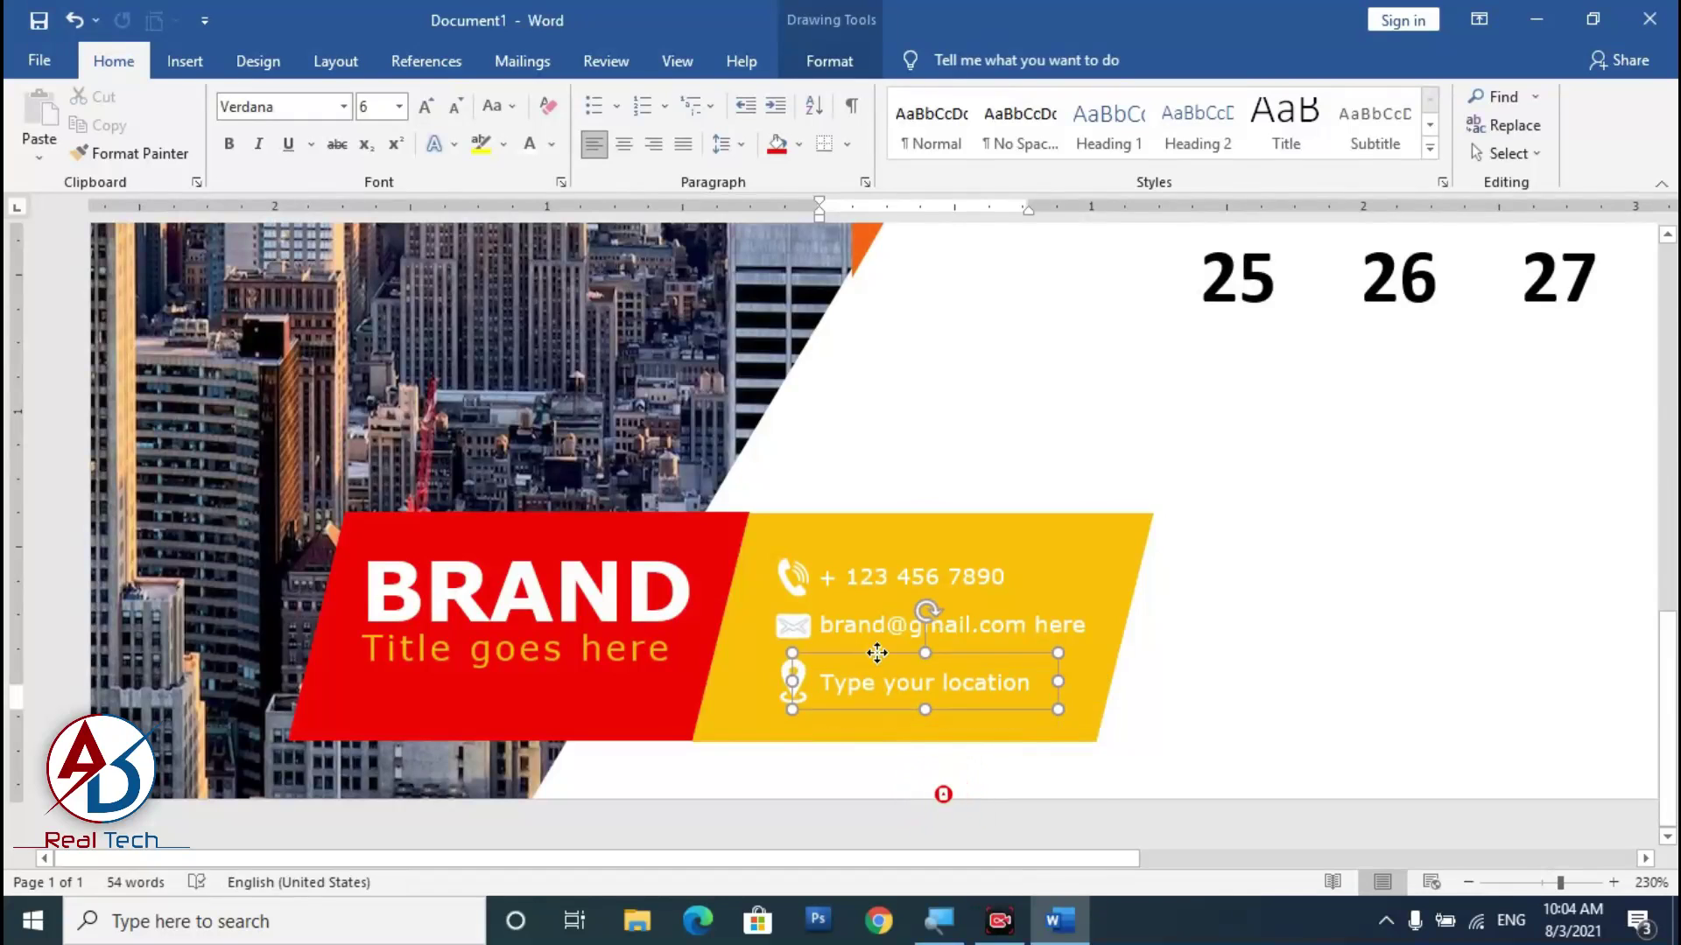
{"action": "left_click", "coordinate": [1007, 614]}
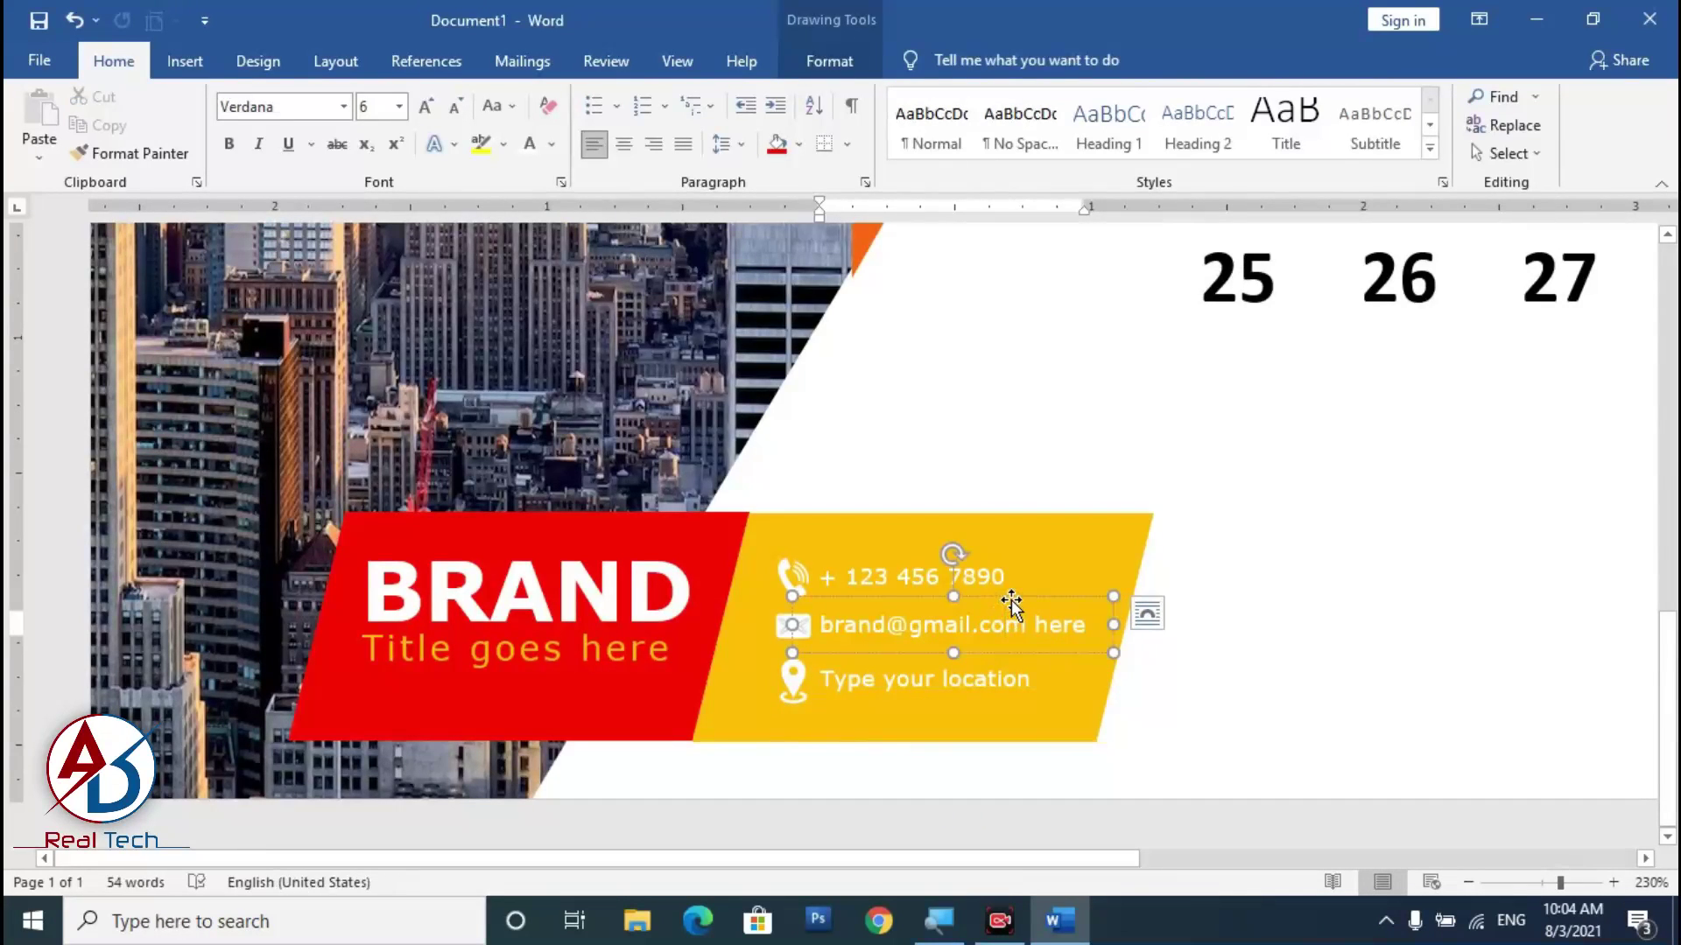
{"action": "left_click", "coordinate": [849, 644]}
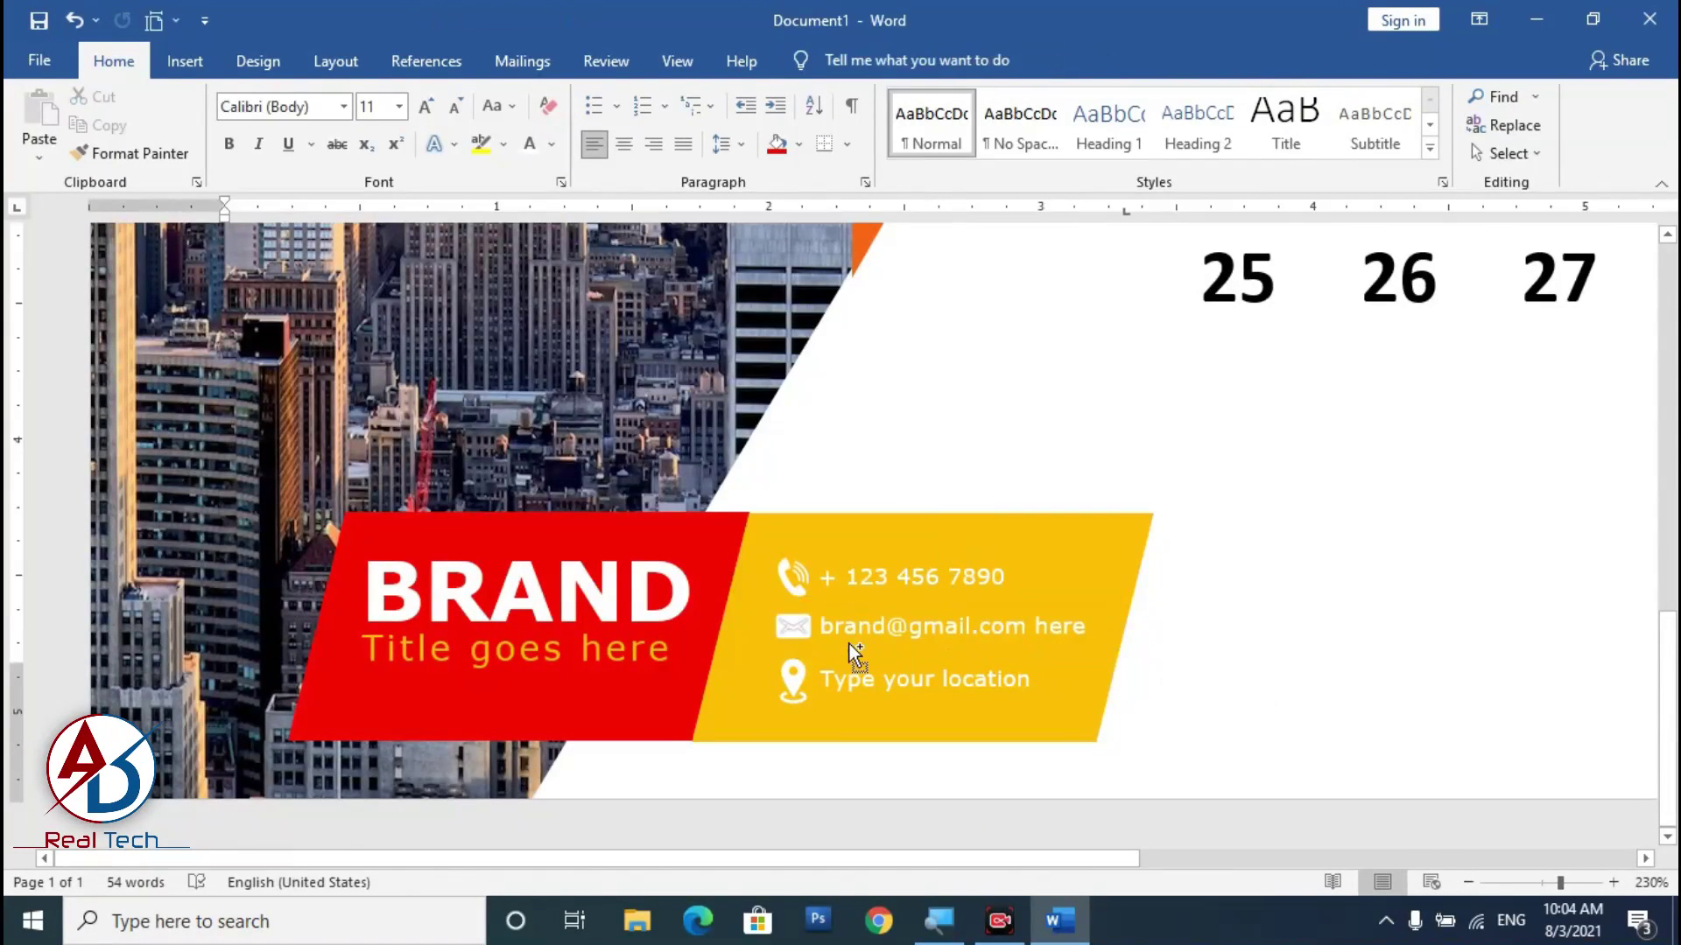
{"action": "scroll", "coordinate": [849, 645], "scroll_direction": "down", "scroll_amount": 11, "text": "ctrl"}
{"action": "scroll", "coordinate": [849, 613], "scroll_direction": "down", "scroll_amount": 5, "text": "ctrl"}
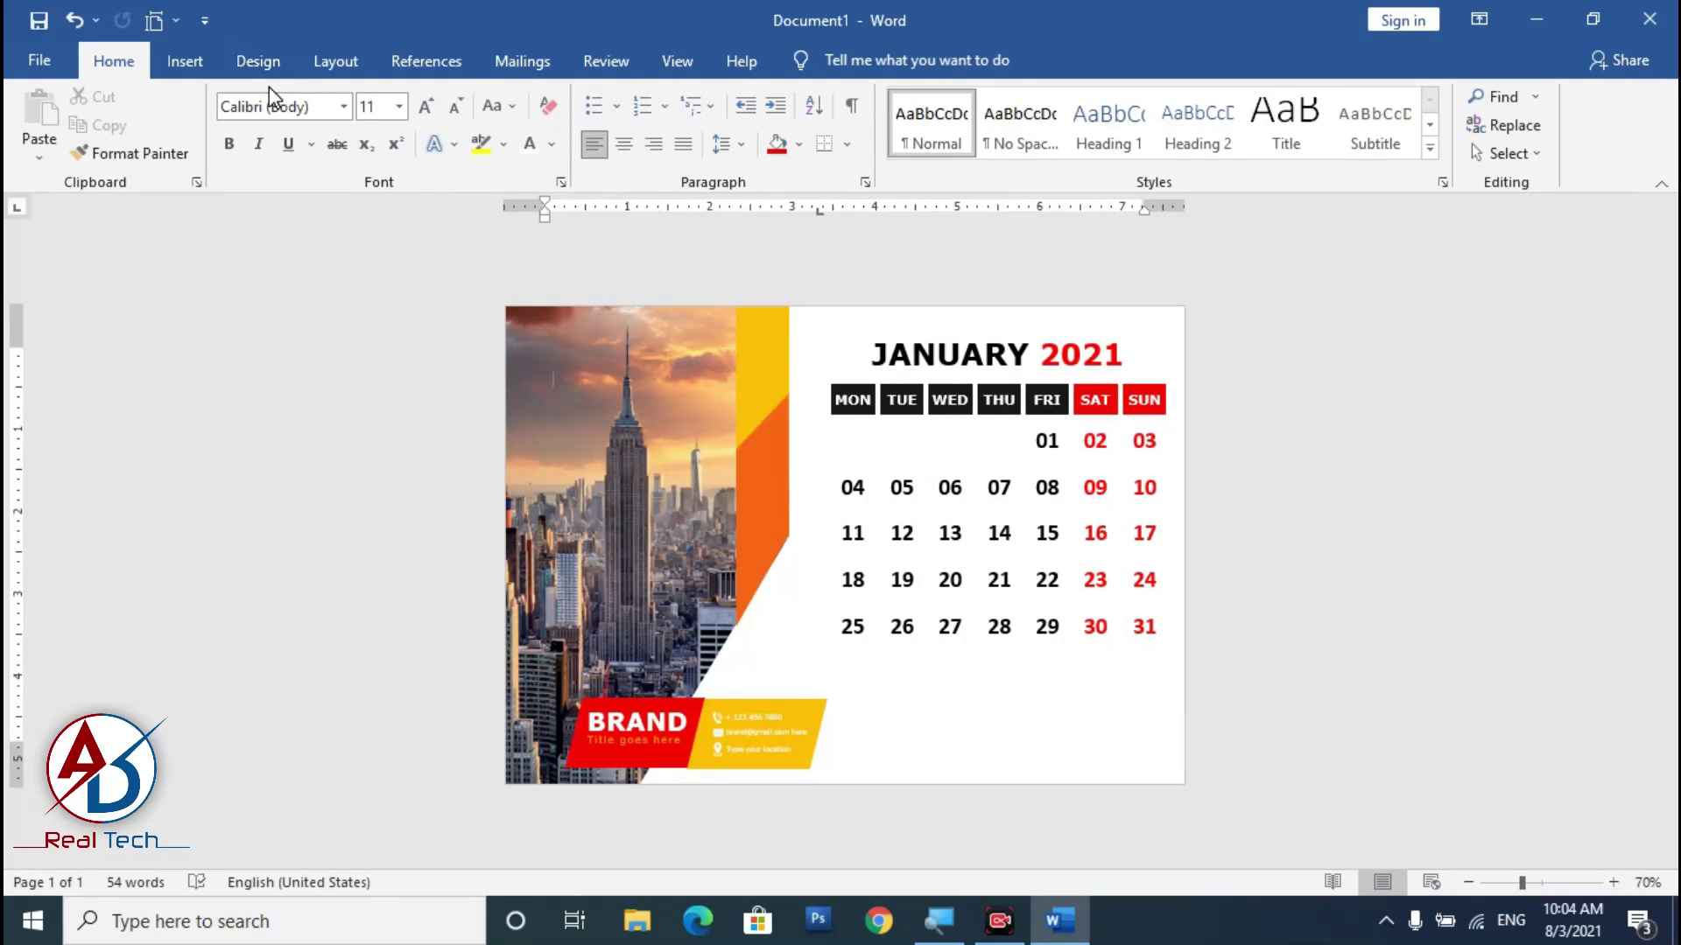
Draw a Text Box shape directly below the calendar dates.
{"action": "left_click", "coordinate": [184, 60]}
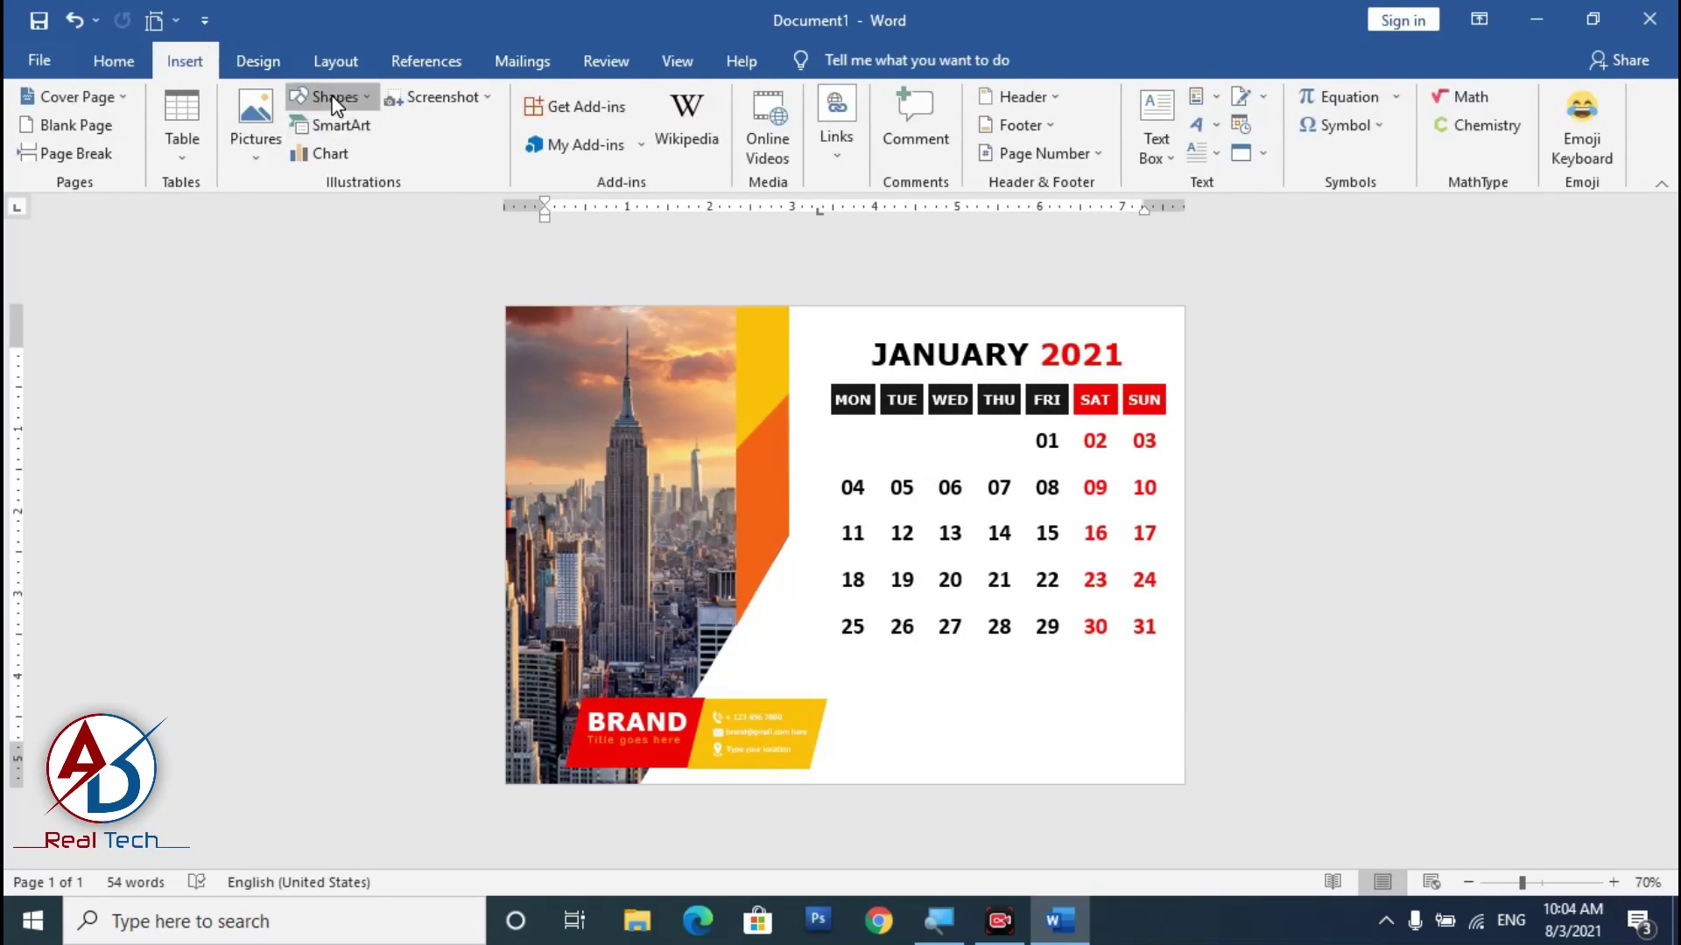
{"action": "left_click", "coordinate": [328, 96]}
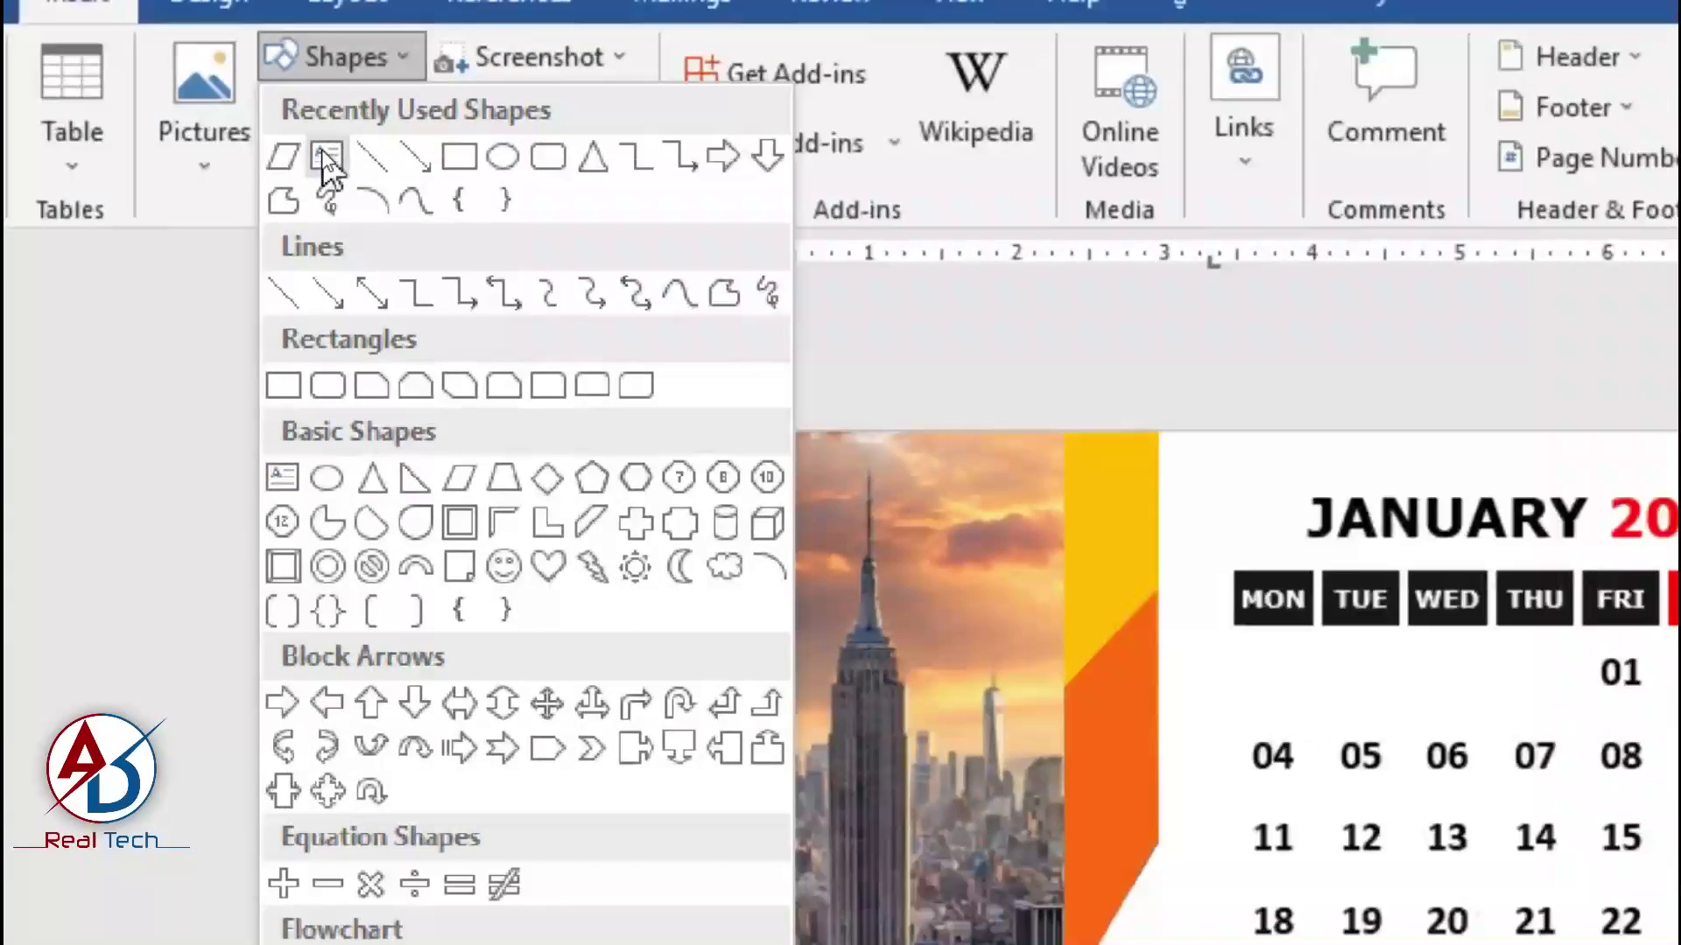
{"action": "left_click", "coordinate": [322, 152]}
{"action": "mouse_move", "coordinate": [851, 680]}
{"action": "left_mouse_down"}
{"action": "mouse_move", "coordinate": [990, 738]}
{"action": "mouse_move", "coordinate": [1165, 770]}
{"action": "left_mouse_up"}
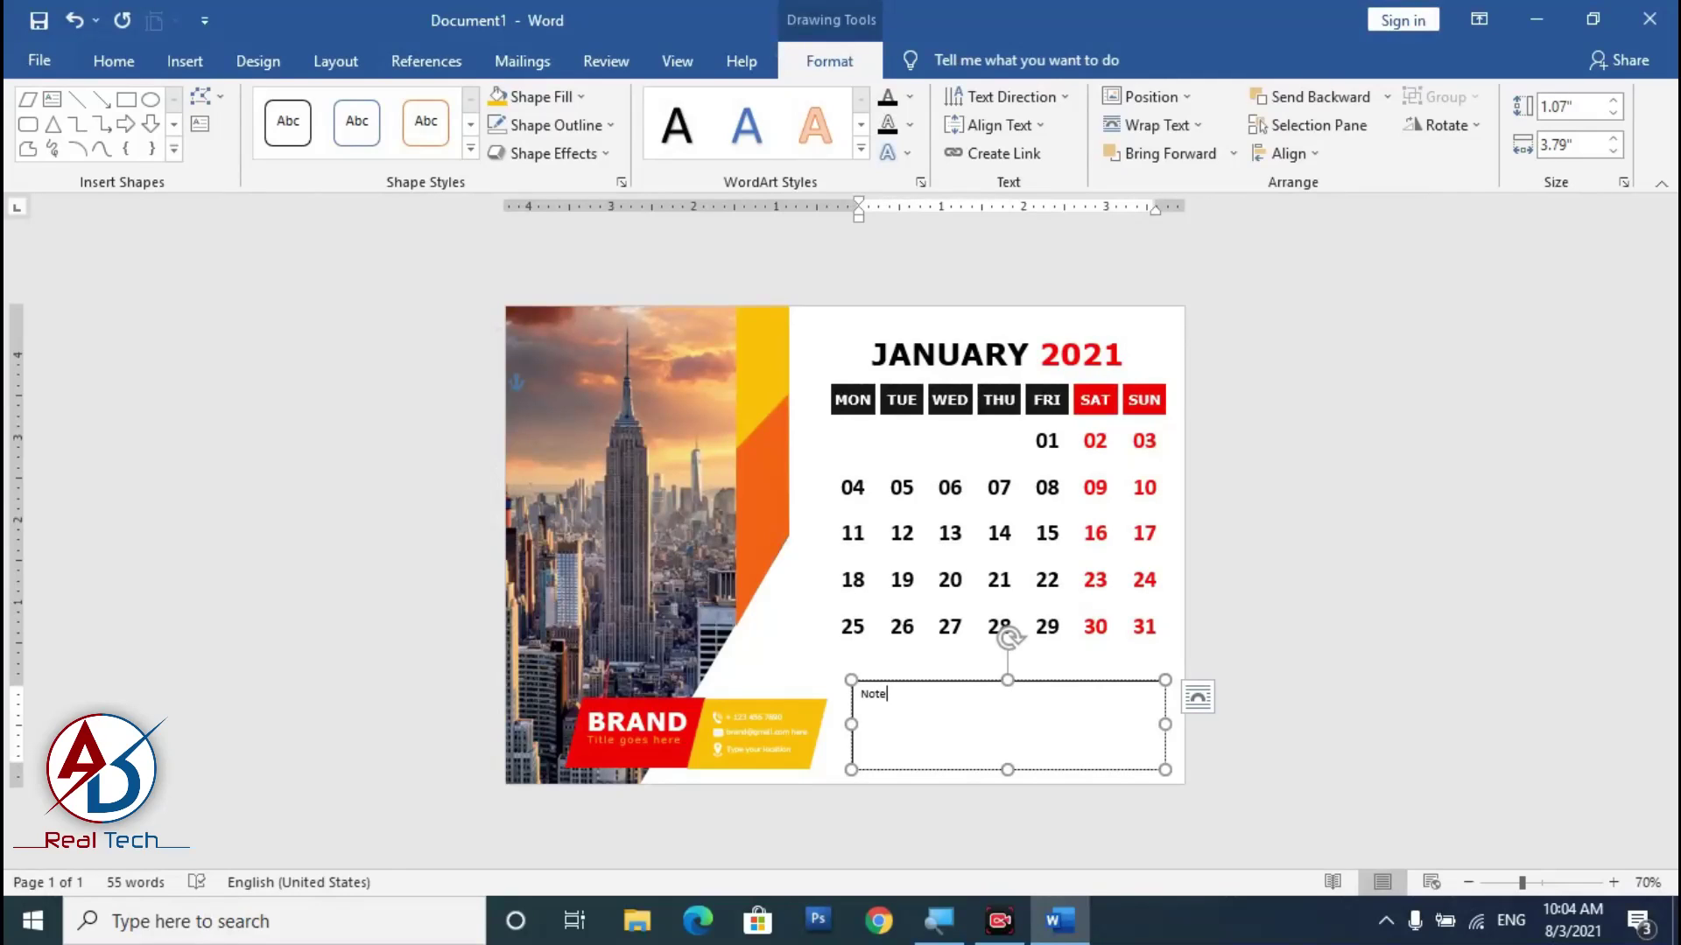
Type 'Note', enlarge it to 20 pt, and remove the space after its paragraph.
{"action": "type", "text": "Note"}
{"action": "double_click", "coordinate": [885, 691]}
{"action": "key", "text": "ctrl+shift+period"}
{"action": "key", "text": "ctrl+shift+period"}
{"action": "key", "text": "ctrl+shift+period"}
{"action": "key", "text": "ctrl+shift+period"}
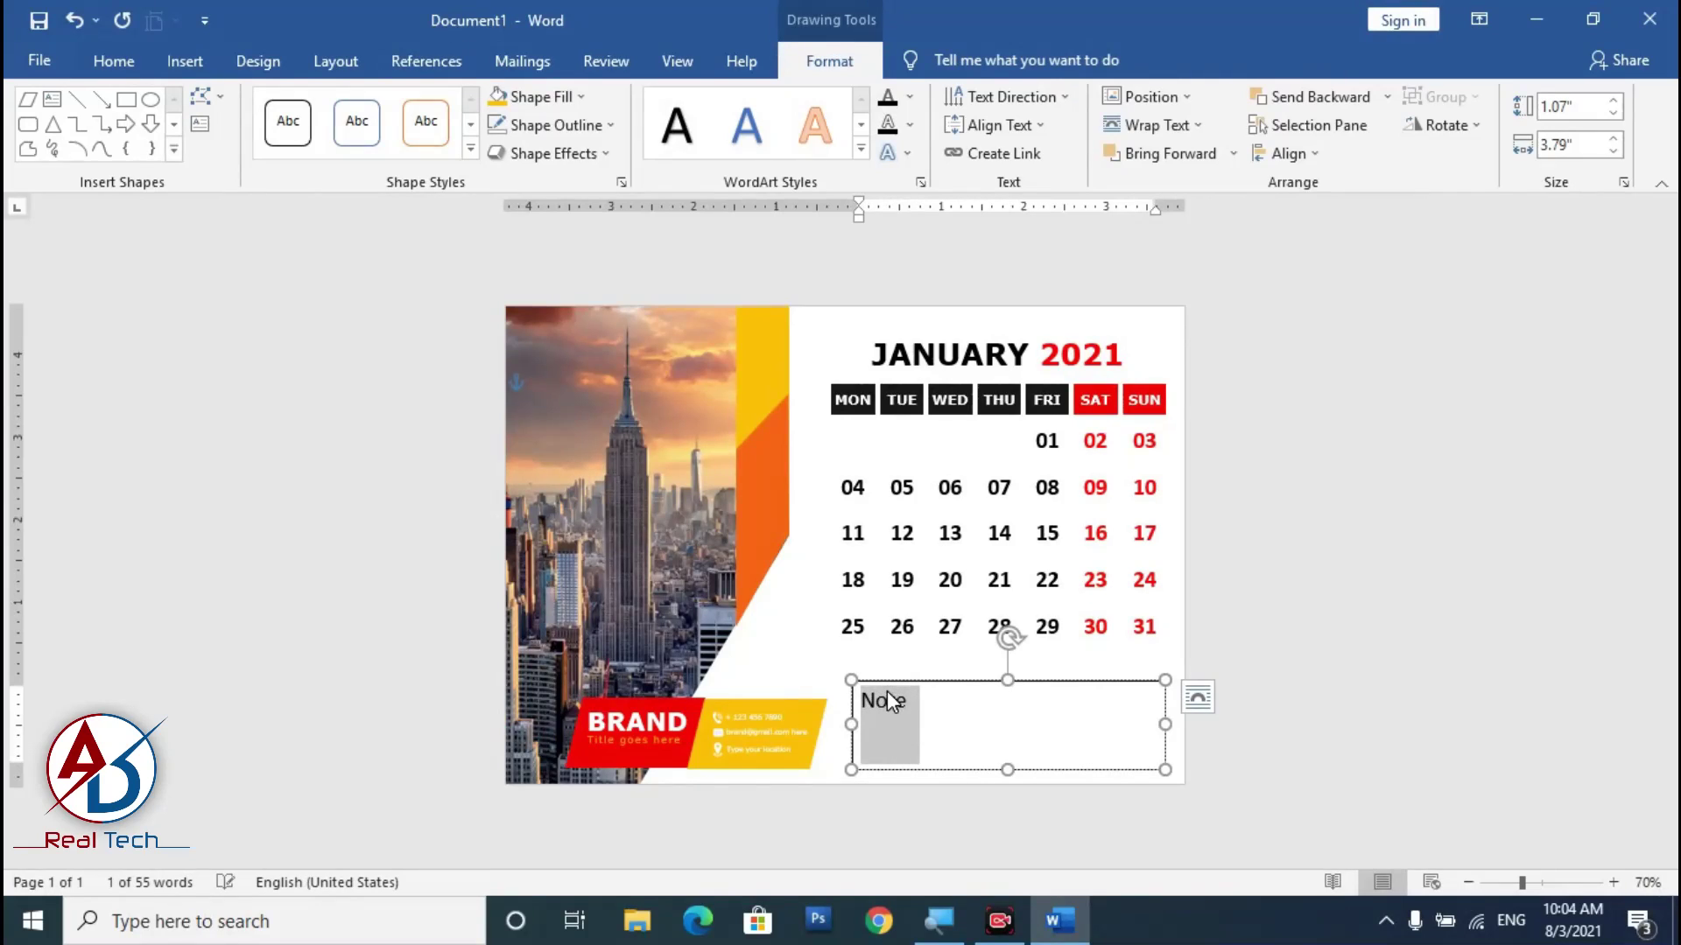
{"action": "left_click", "coordinate": [114, 61]}
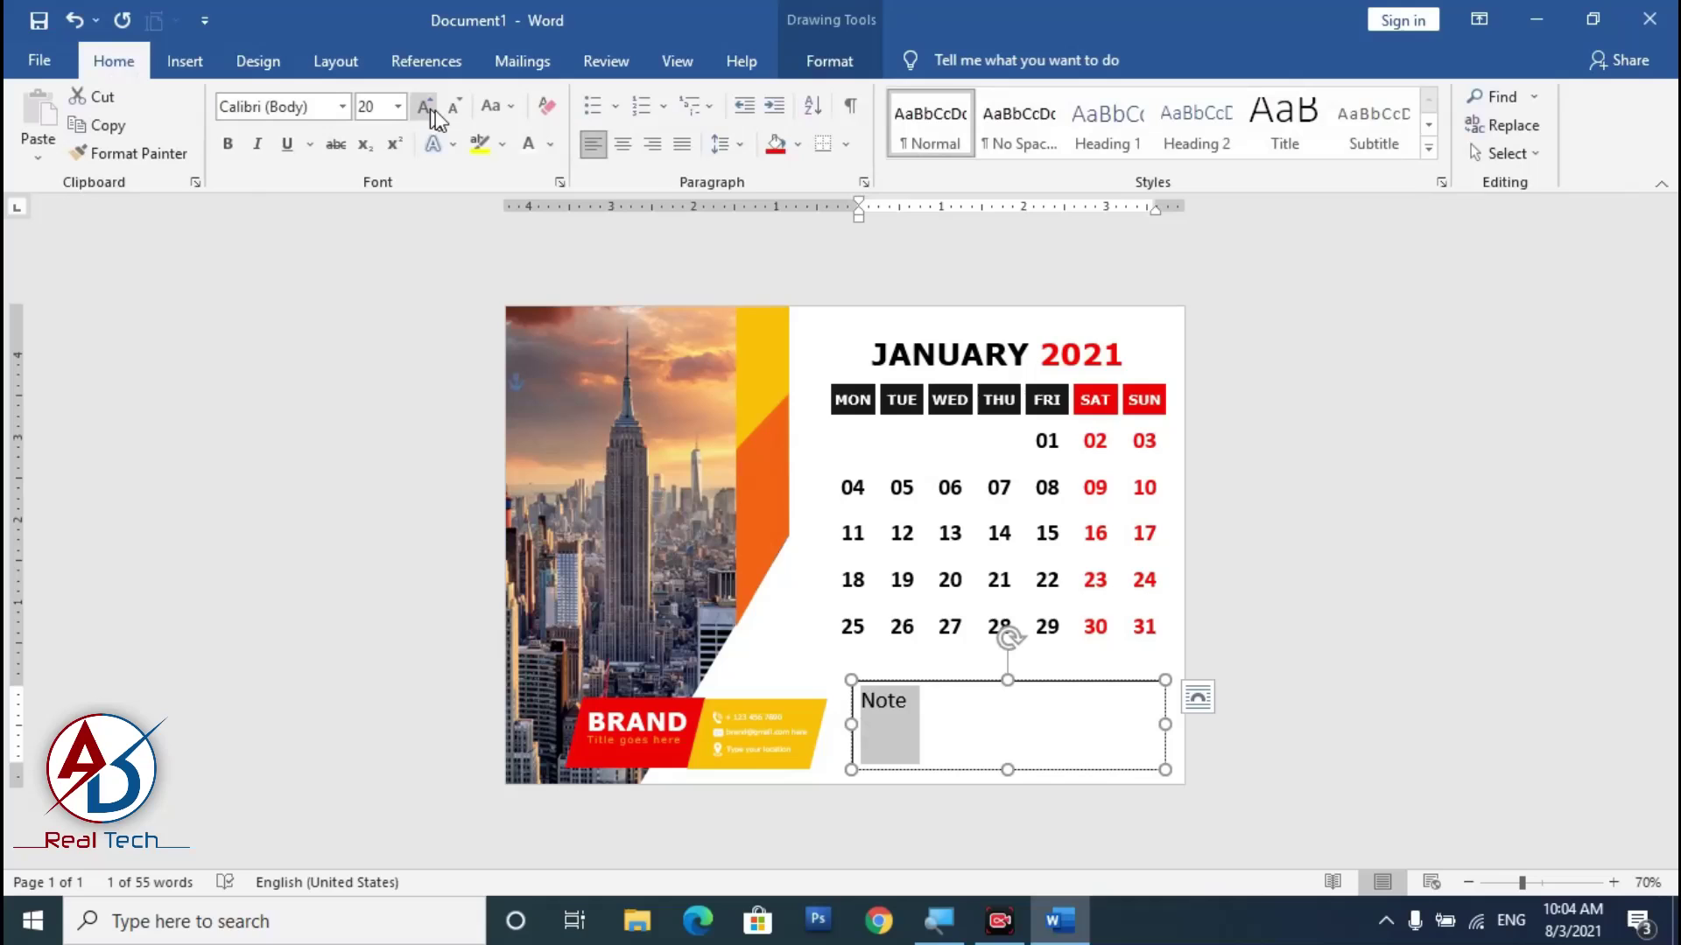
{"action": "left_click", "coordinate": [720, 143]}
{"action": "left_click", "coordinate": [744, 178]}
{"action": "left_click", "coordinate": [721, 143]}
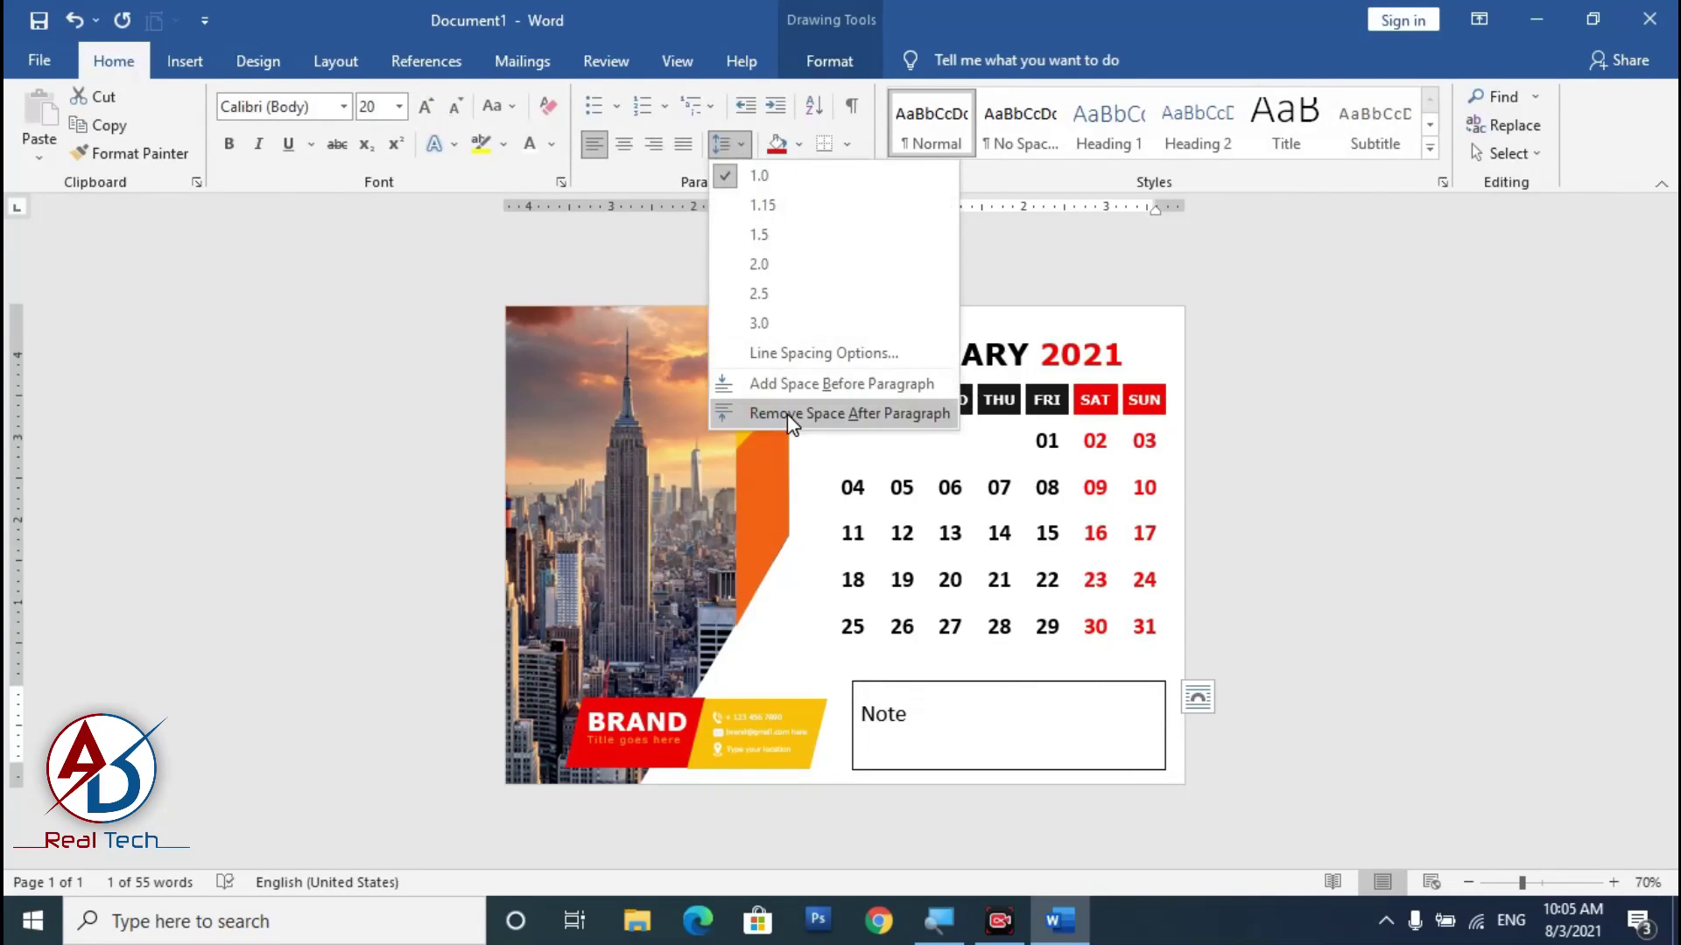
{"action": "left_click", "coordinate": [786, 413]}
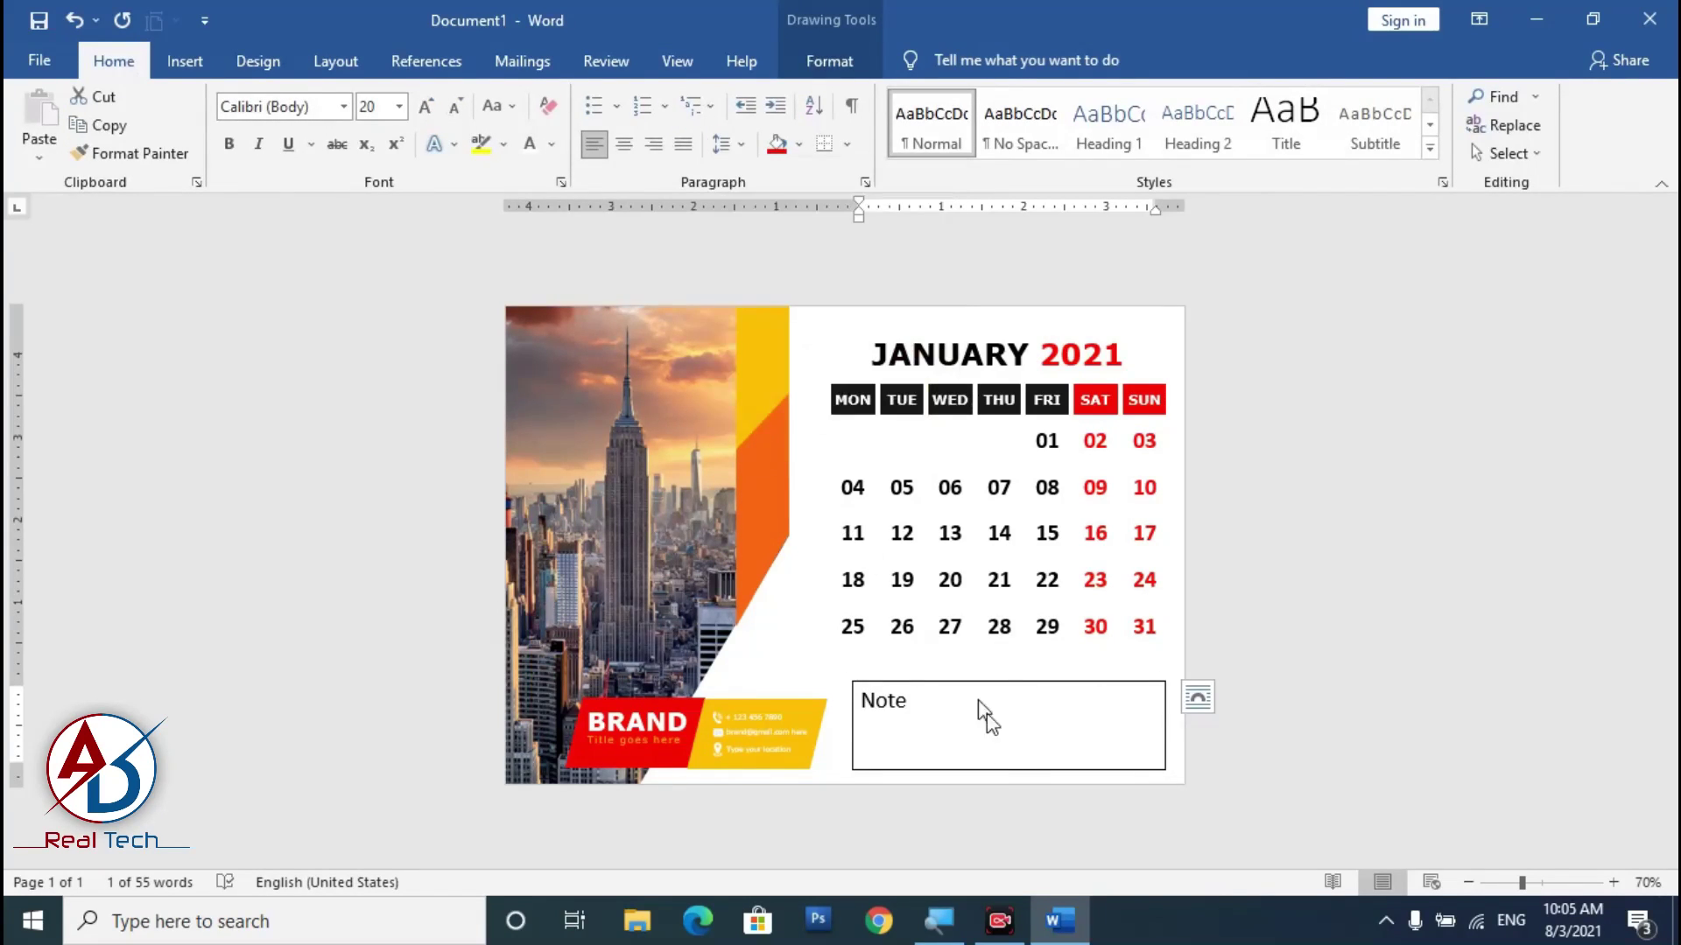
Add an underscore ruled line beneath Note, undoing the automatic border.
{"action": "left_click", "coordinate": [949, 746]}
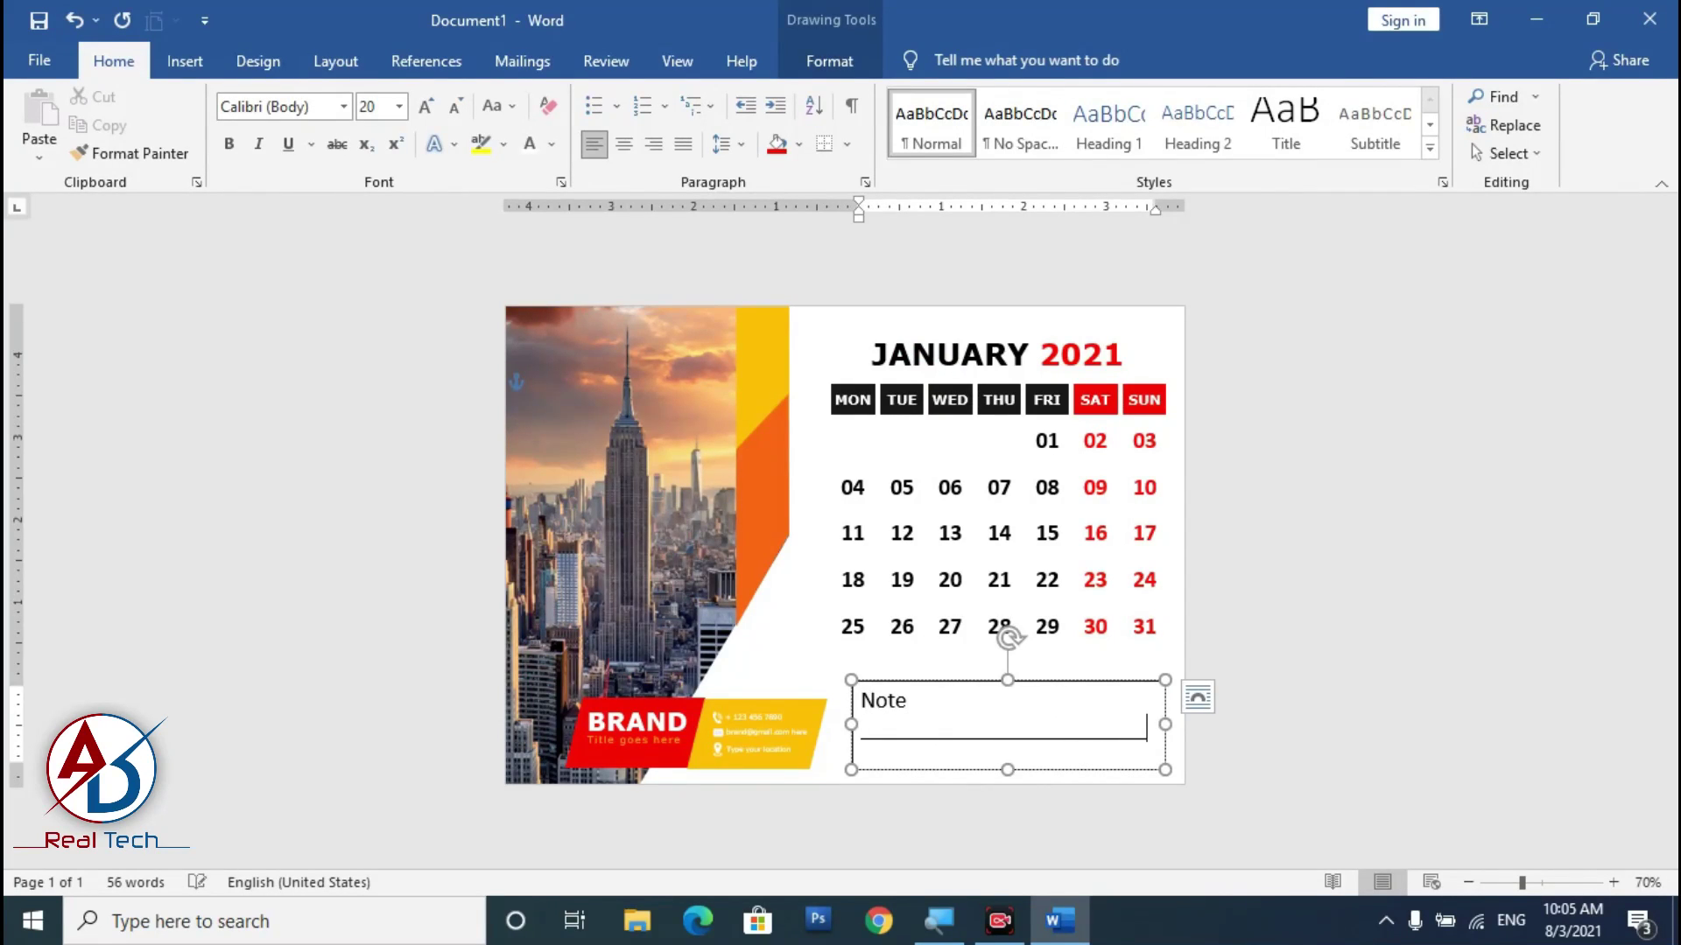
{"action": "key", "text": "Return"}
{"action": "key", "text": "ctrl+z"}
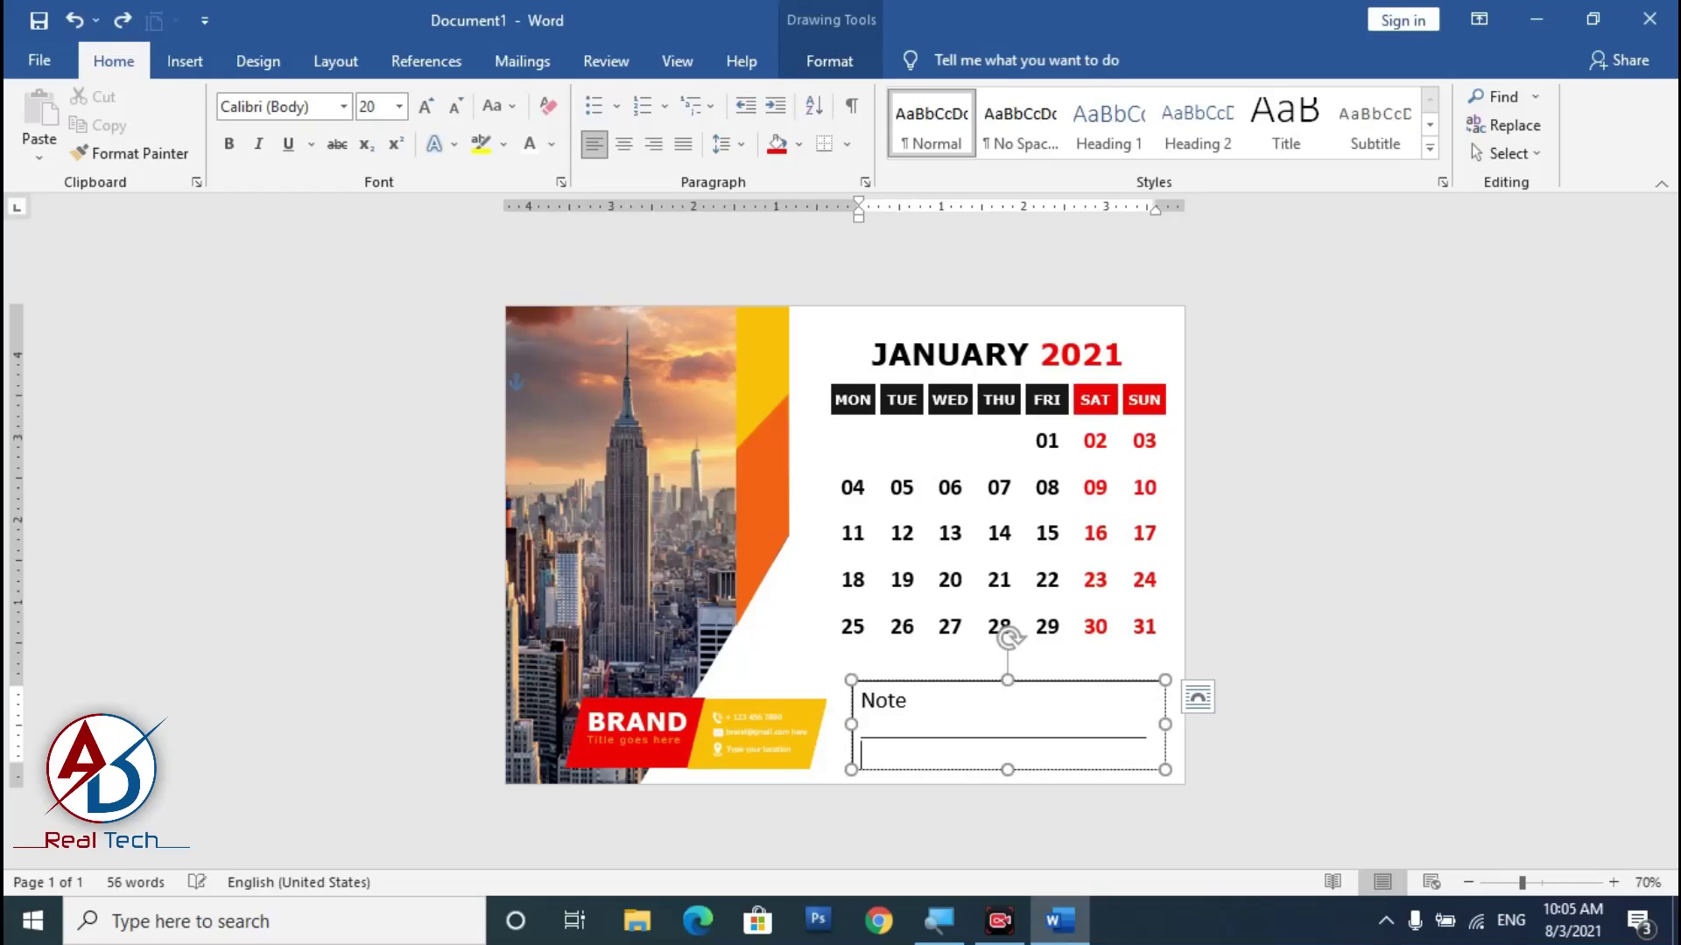
{"action": "key", "text": "Return"}
Move the Note box up slightly and stretch it down to the page edge.
{"action": "left_click_drag", "start_coordinate": [942, 680], "coordinate": [940, 652]}
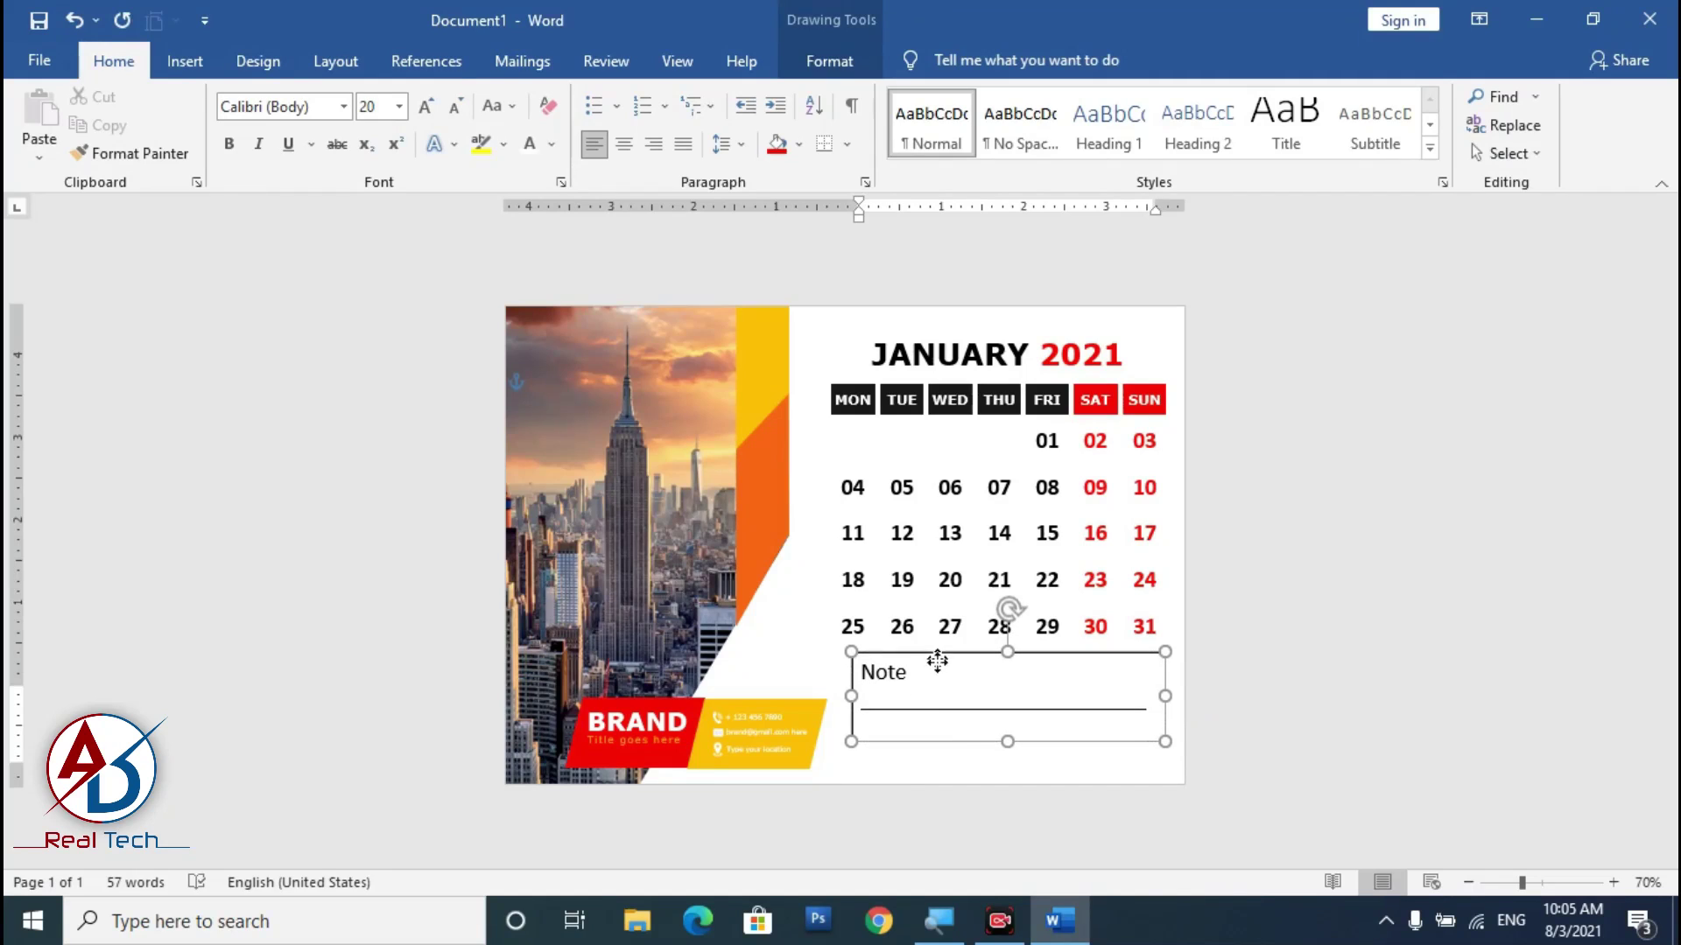
{"action": "left_click_drag", "start_coordinate": [1005, 749], "coordinate": [996, 785]}
{"action": "left_click", "coordinate": [887, 766]}
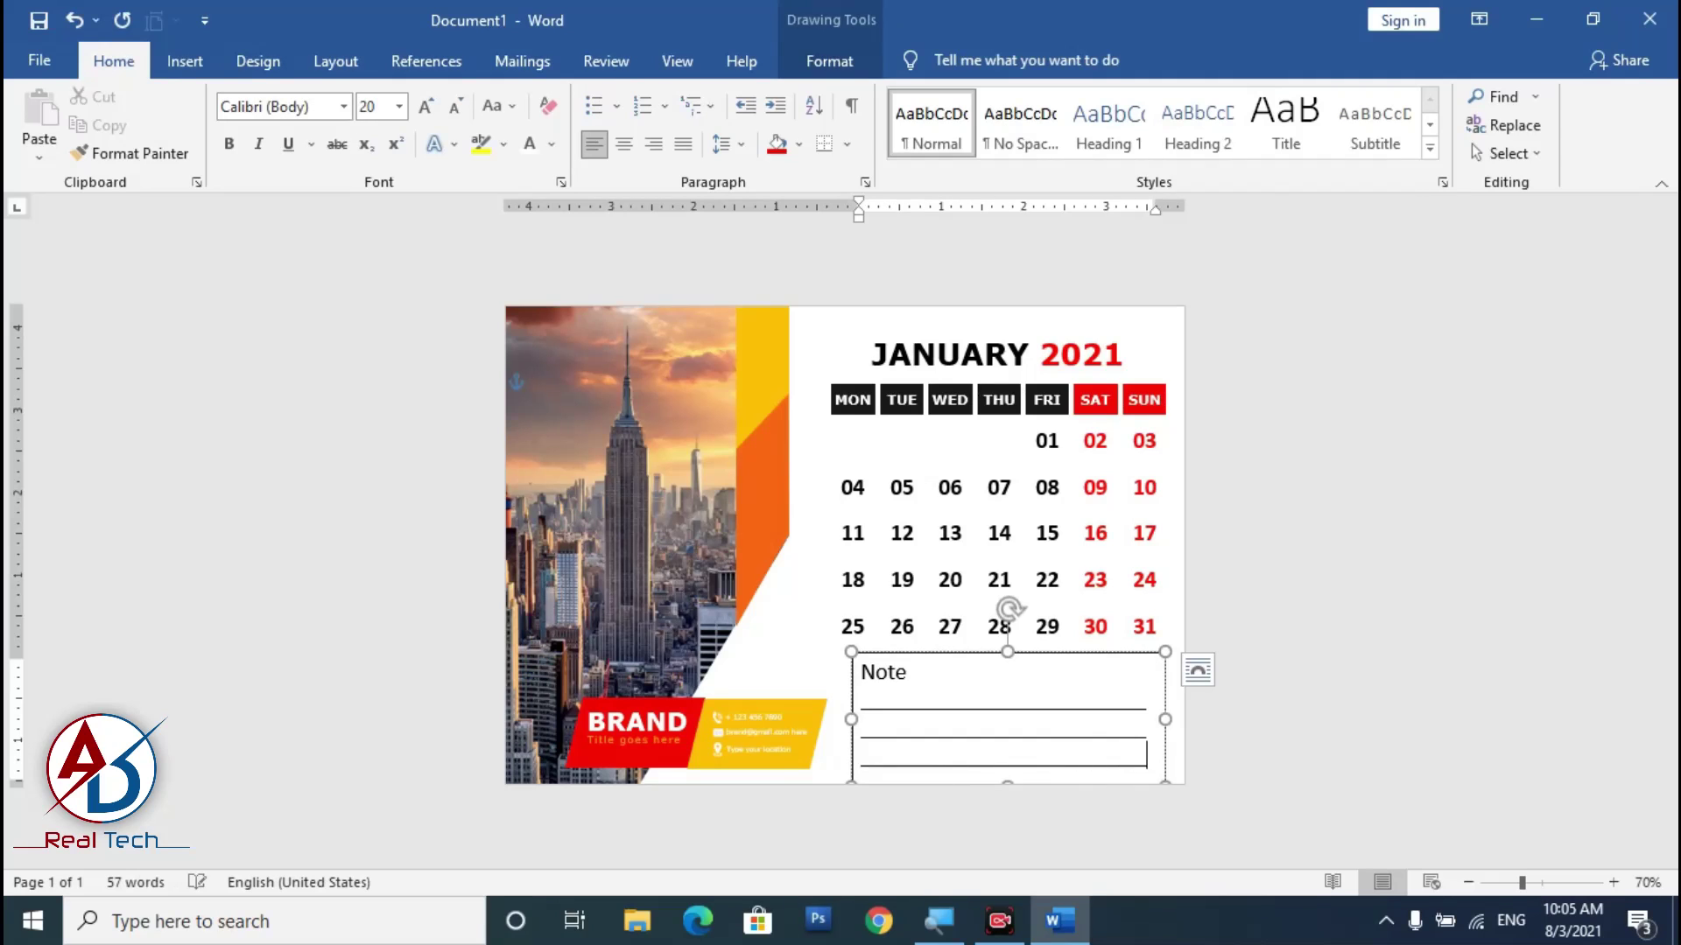
{"action": "left_click", "coordinate": [932, 652]}
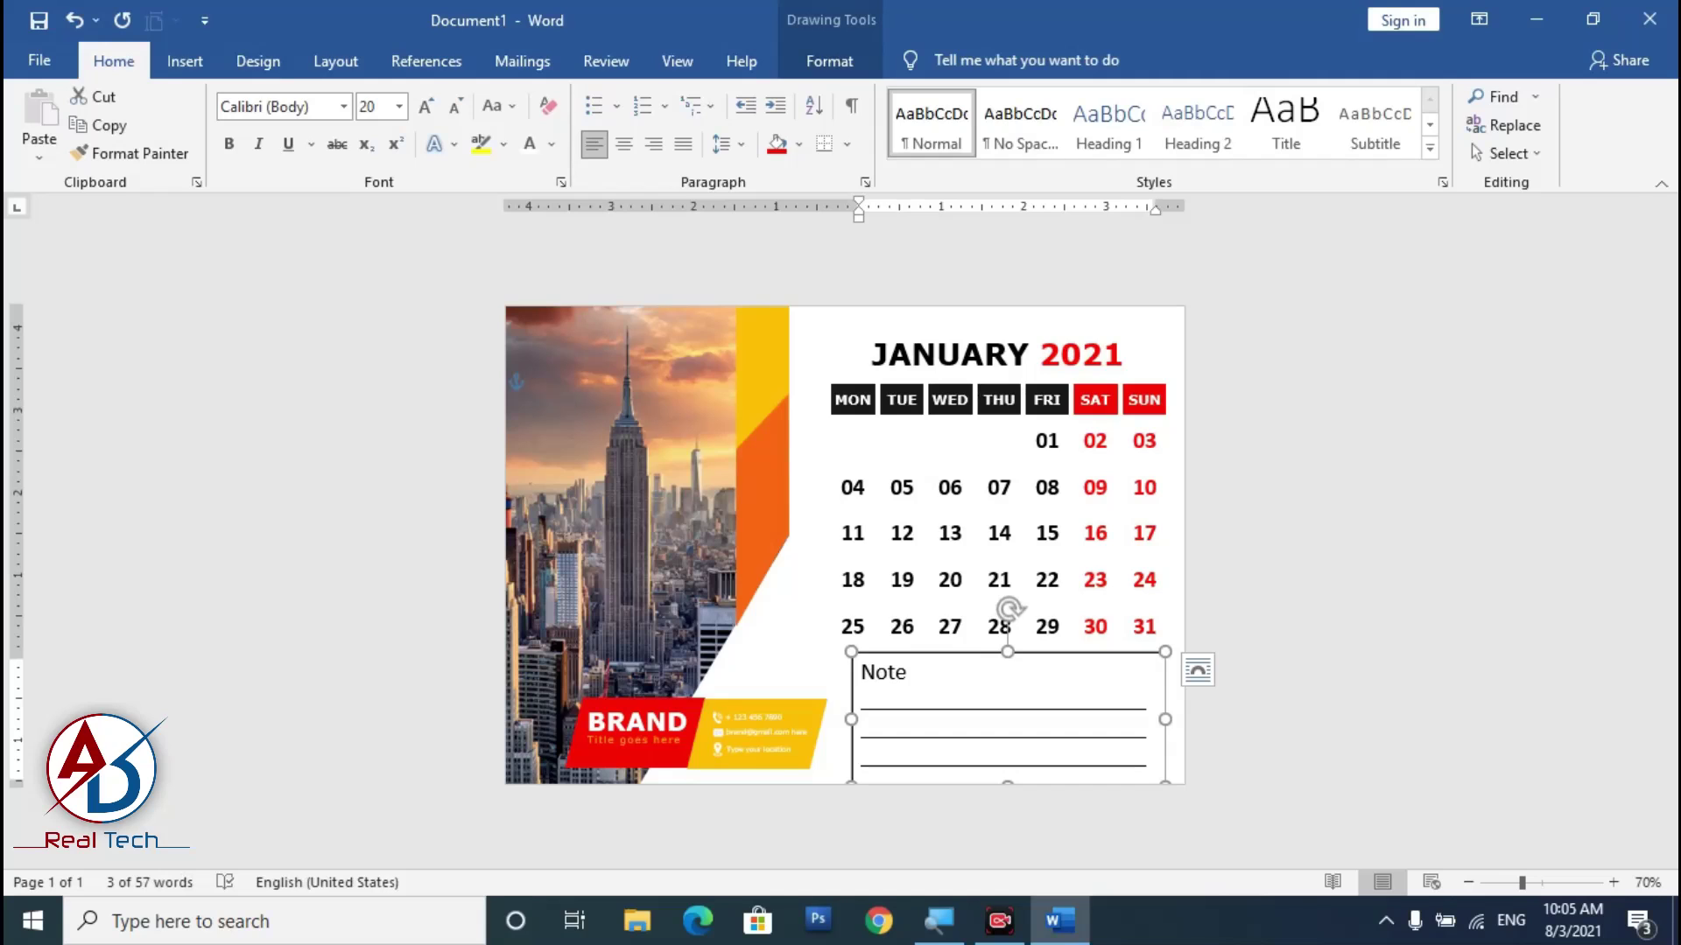
{"action": "left_click", "coordinate": [898, 705]}
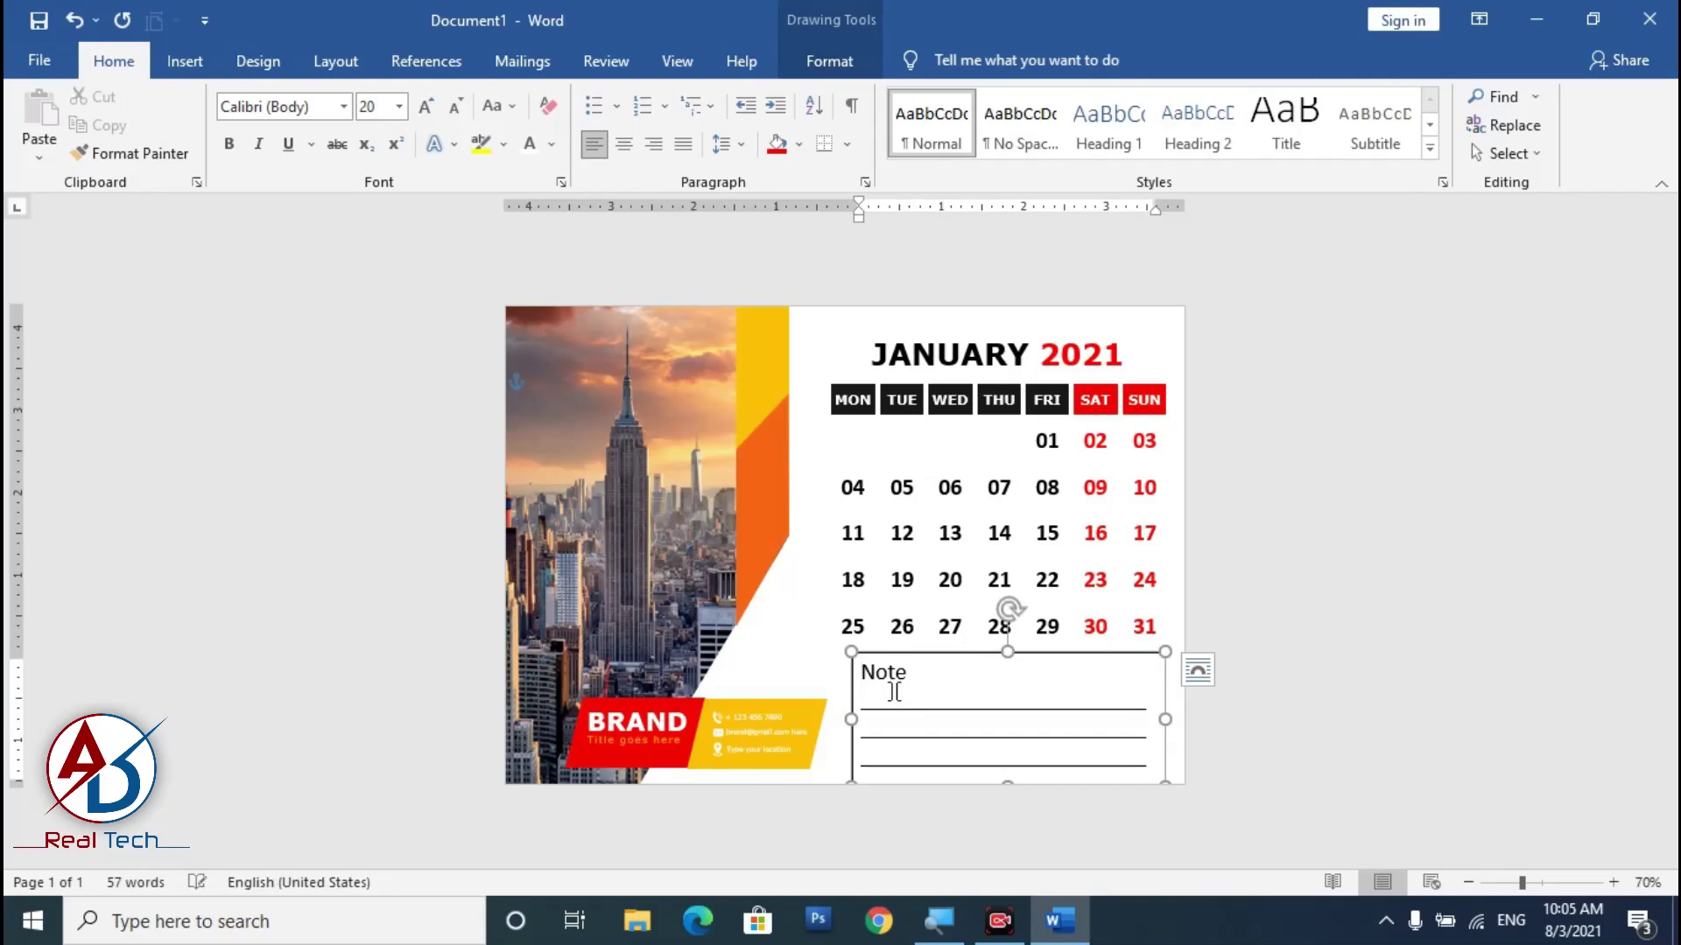
Rearrange the ruled lines inside the box and shorten it slightly at the bottom.
{"action": "left_click", "coordinate": [1197, 669]}
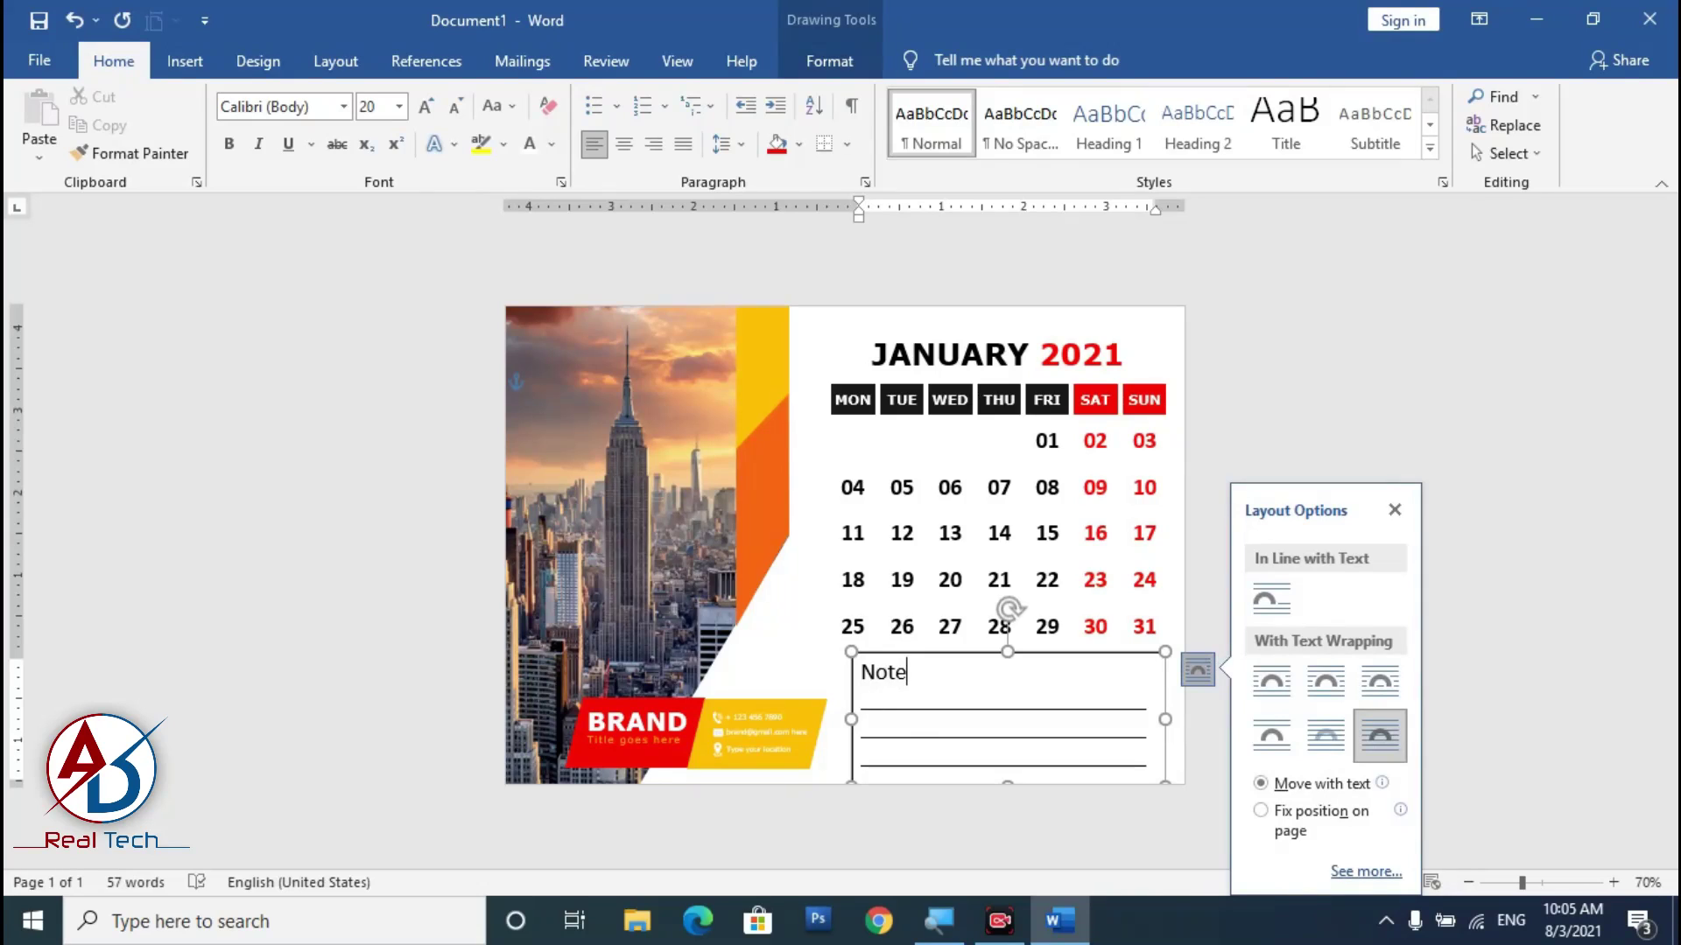
{"action": "key", "text": "Down"}
{"action": "key", "text": "BackSpace"}
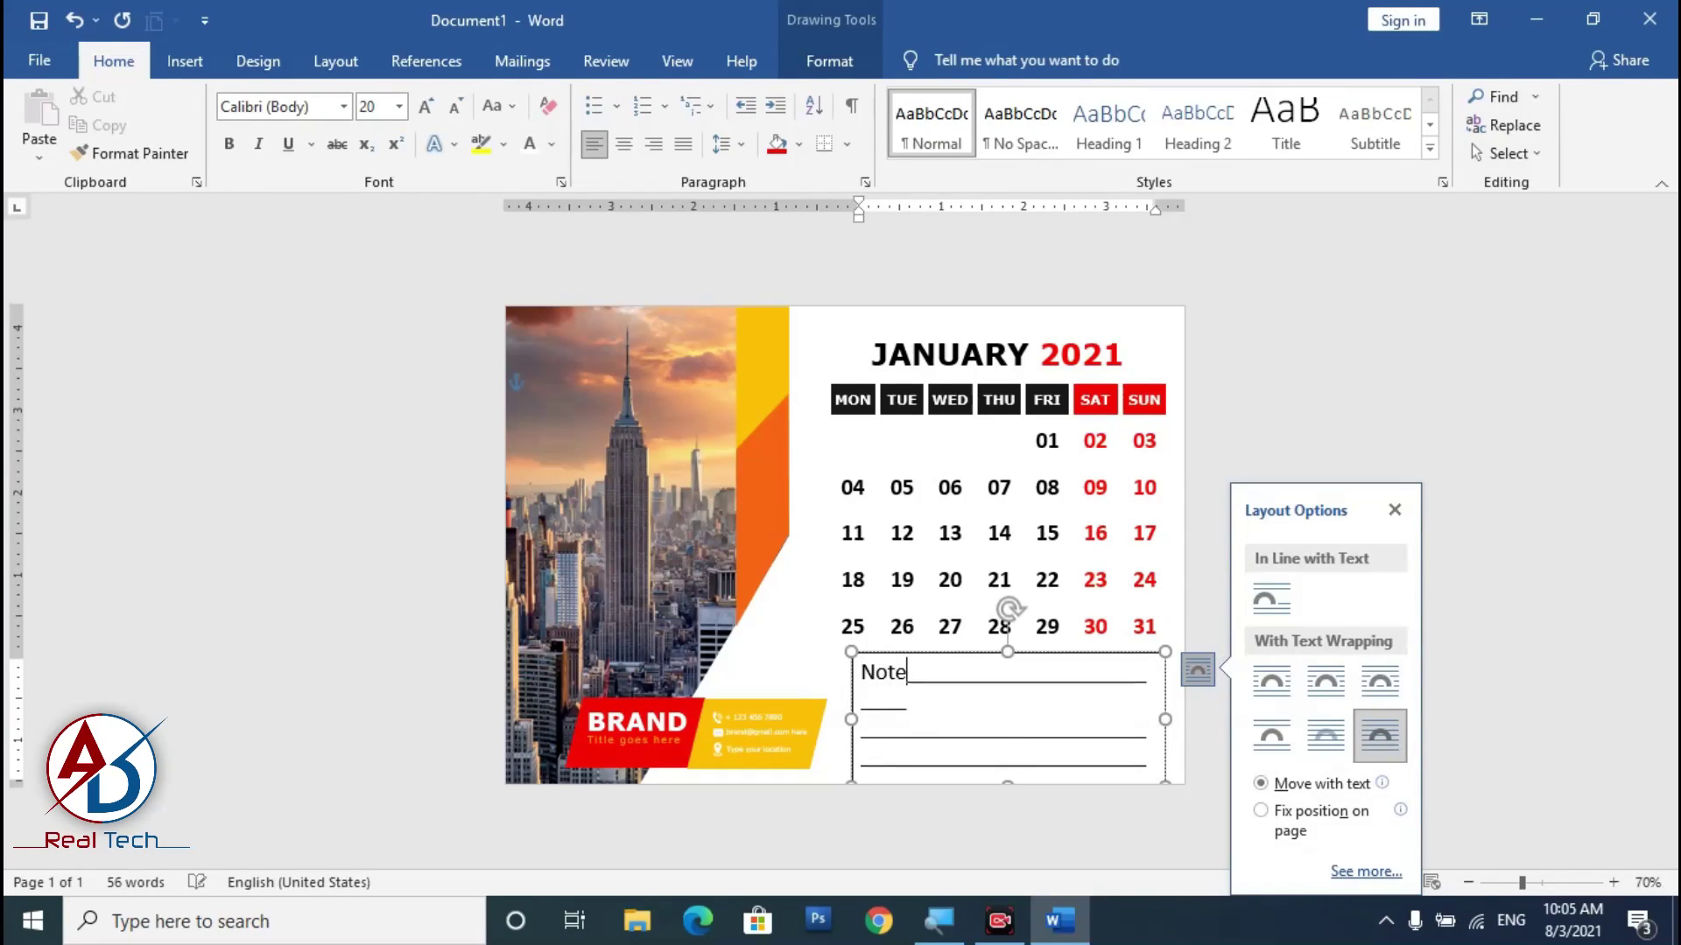
{"action": "key", "text": "Return"}
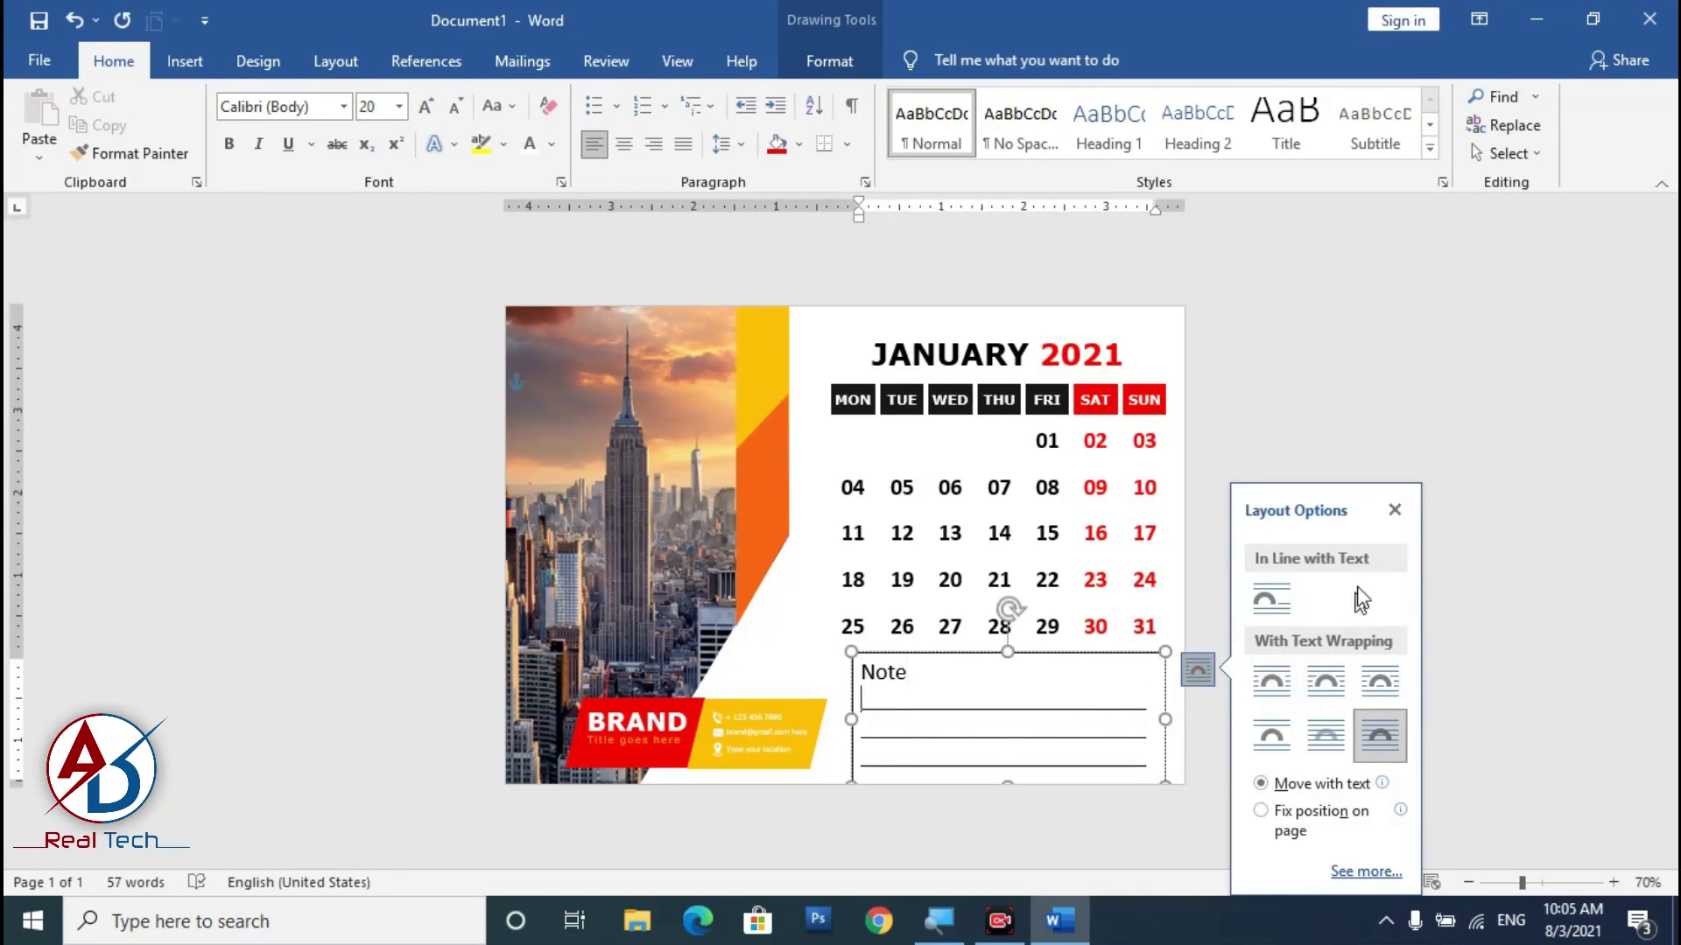
{"action": "left_click", "coordinate": [1394, 510]}
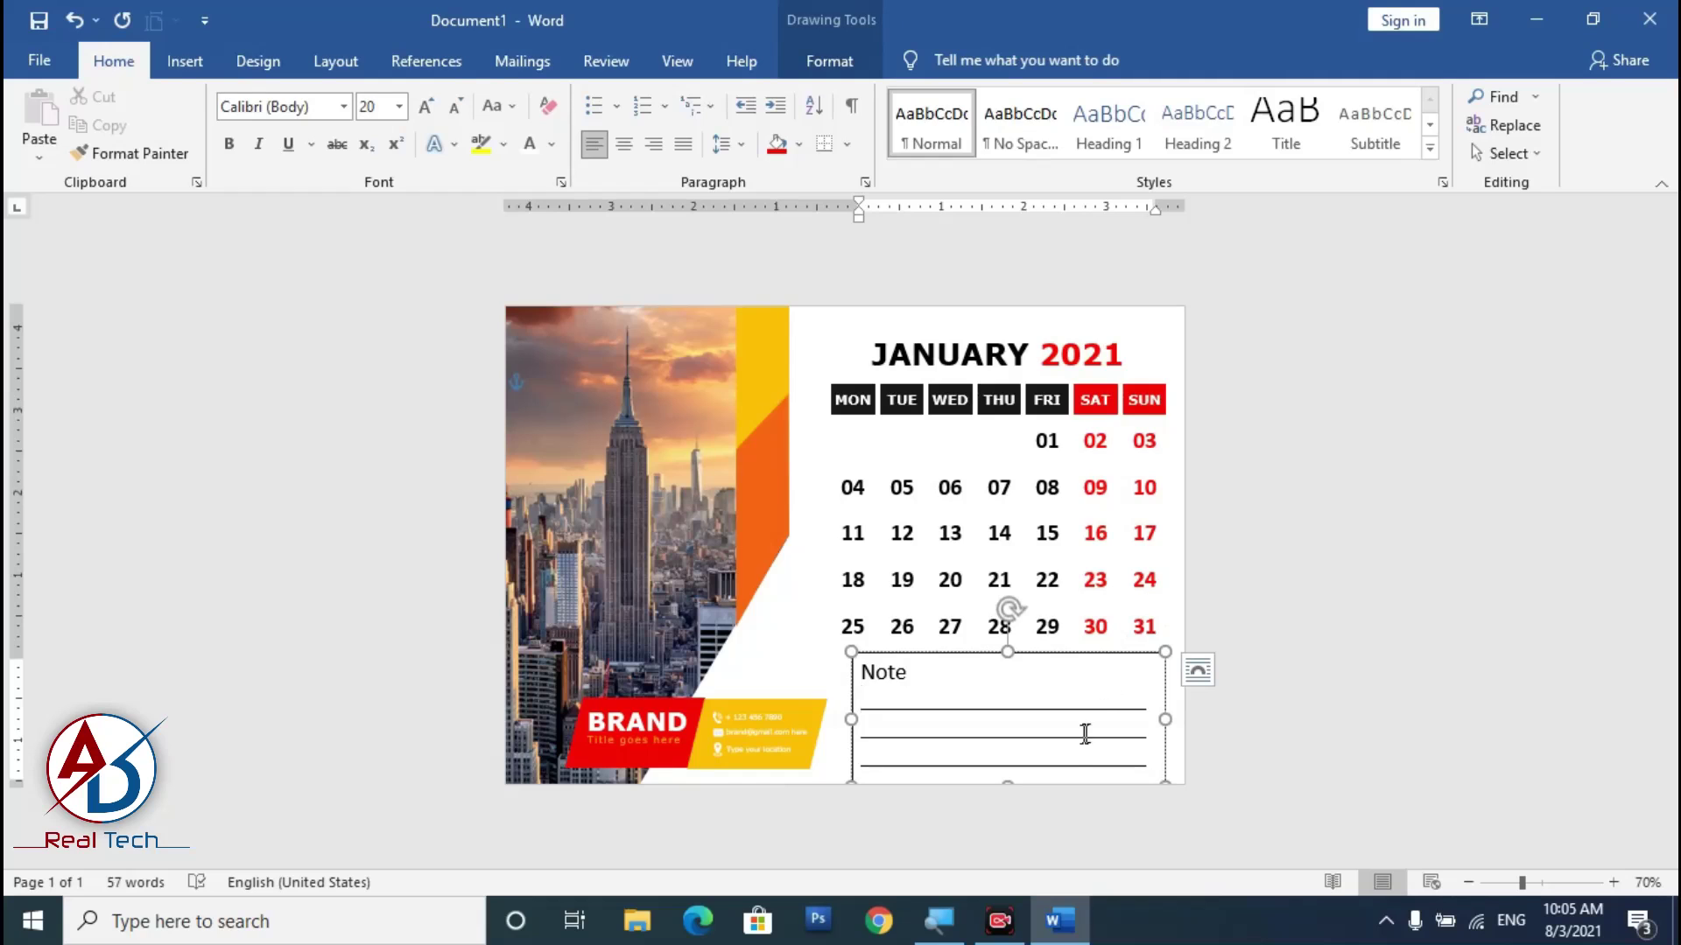
{"action": "left_click_drag", "start_coordinate": [1009, 785], "coordinate": [1008, 777]}
Set the Note box's Shape Fill and Shape Outline to none.
{"action": "left_click", "coordinate": [837, 63]}
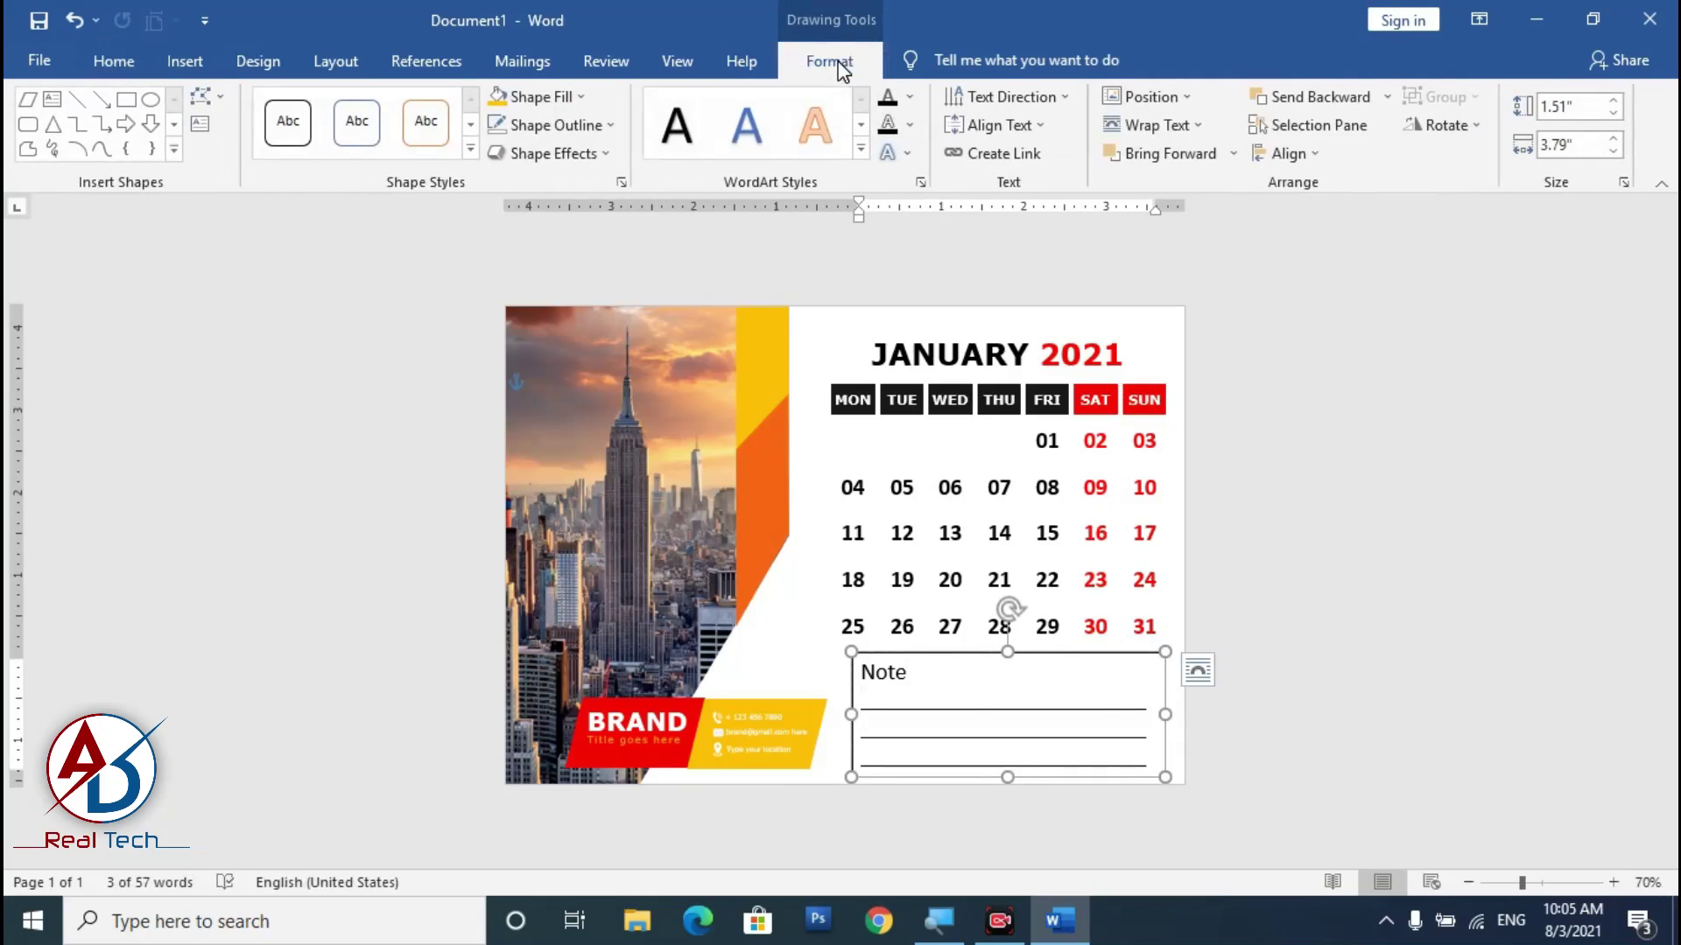
{"action": "left_click", "coordinate": [552, 98]}
{"action": "left_click", "coordinate": [544, 359]}
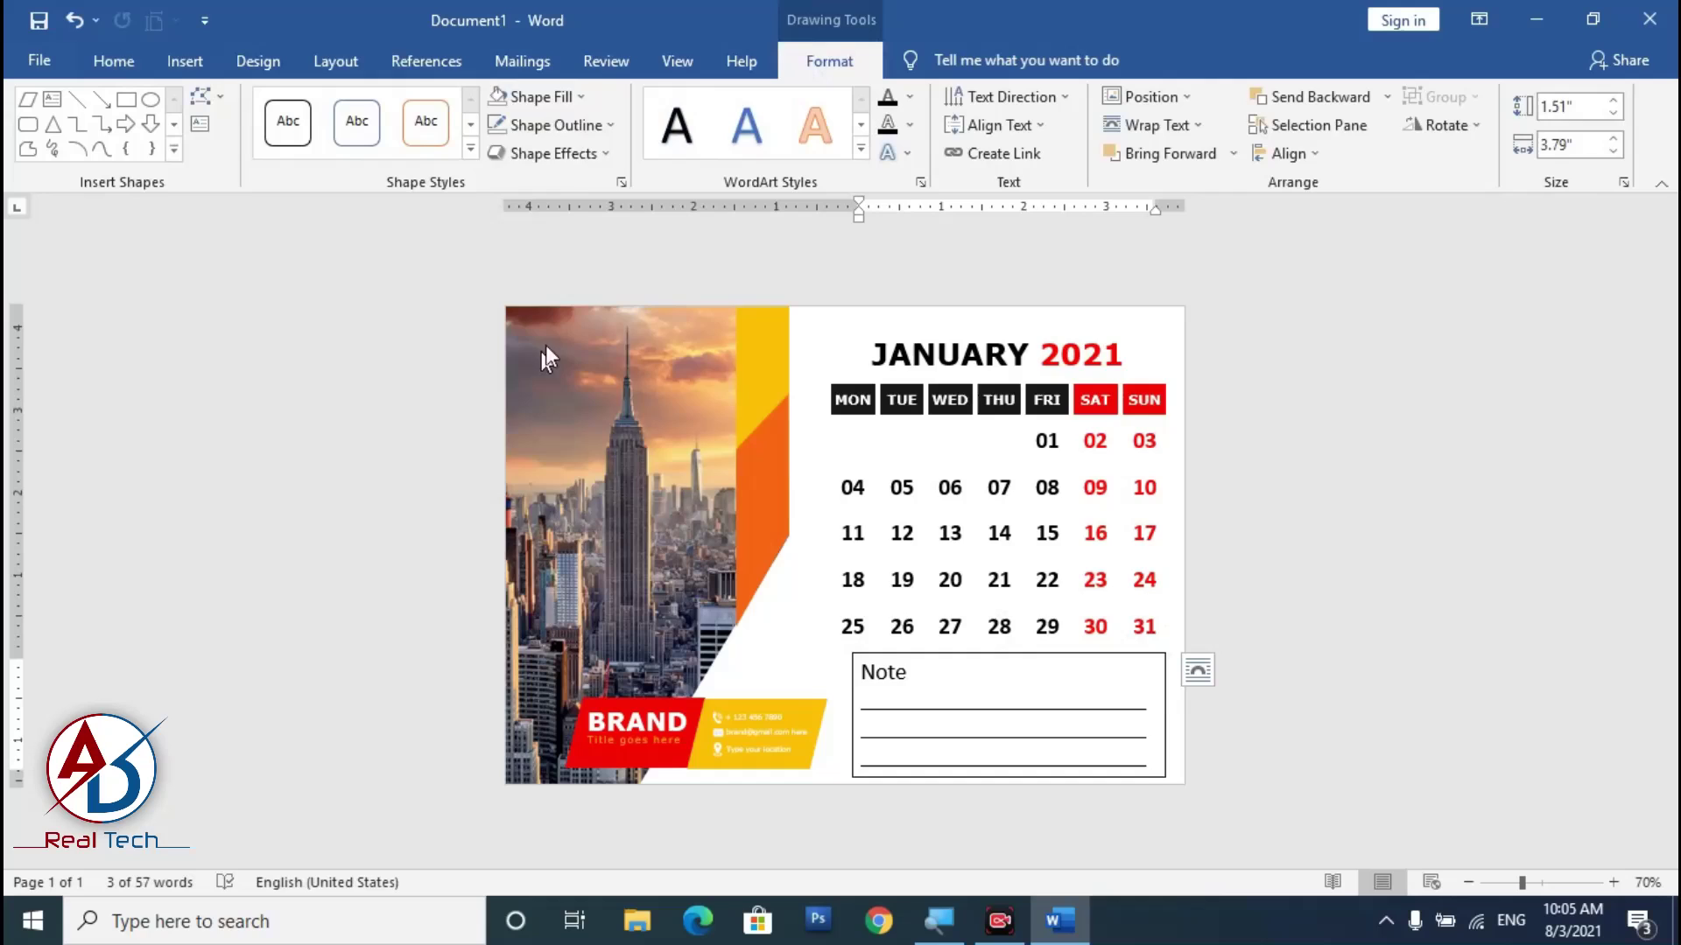
{"action": "left_click", "coordinate": [573, 131]}
{"action": "left_click", "coordinate": [564, 389]}
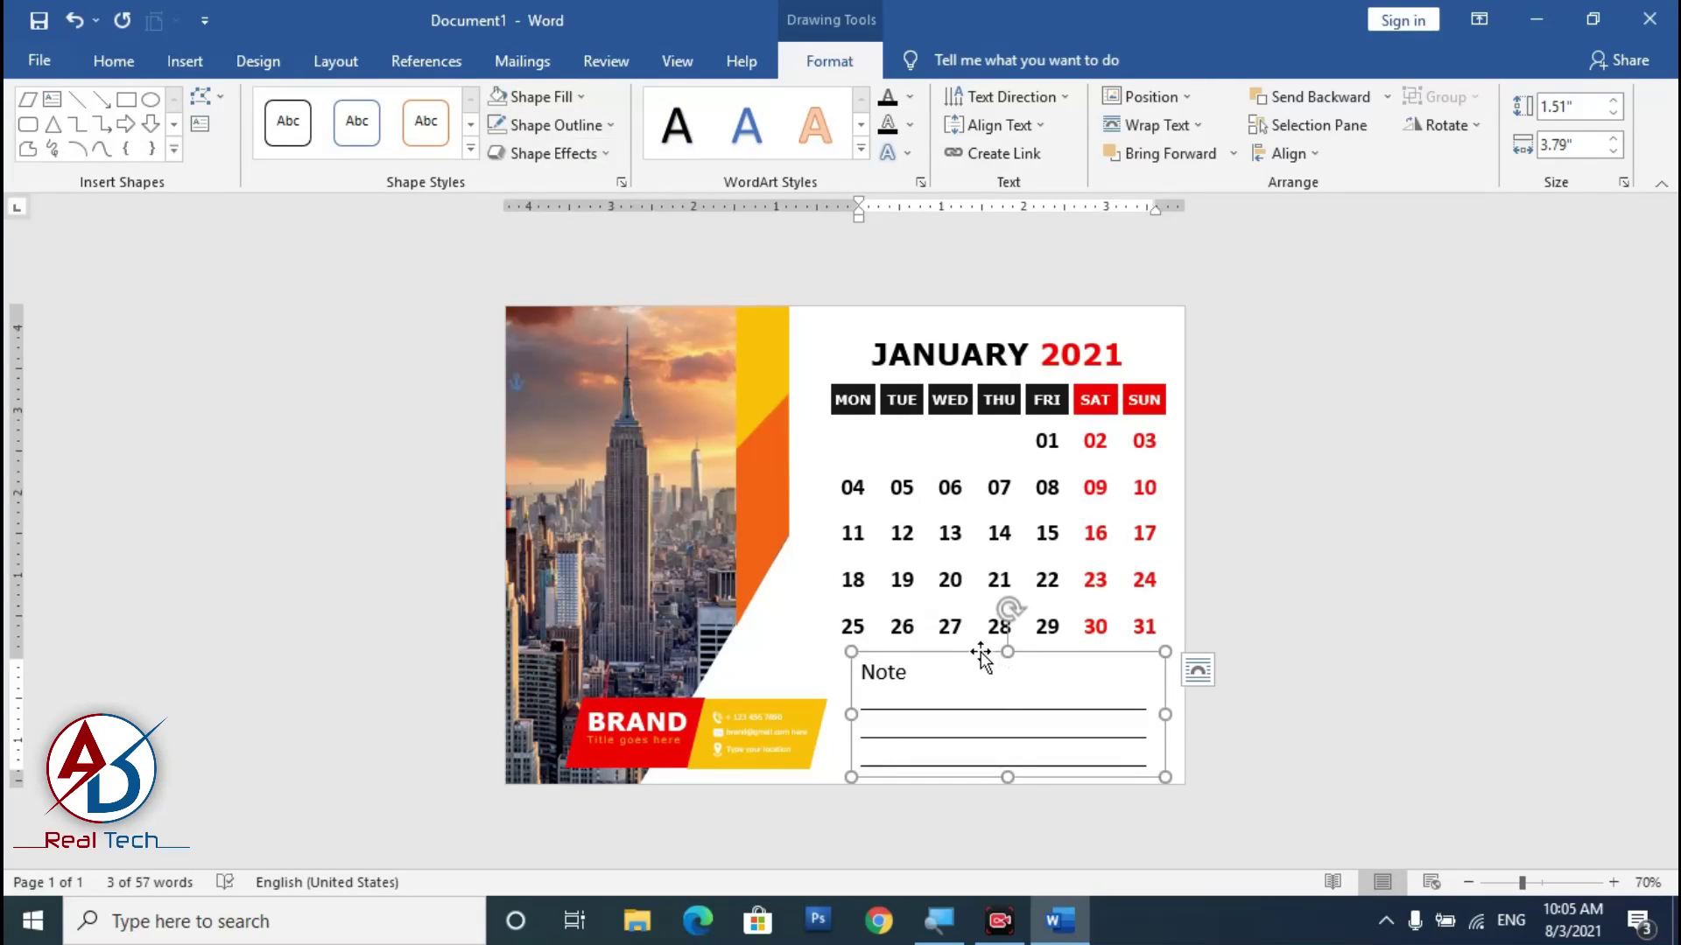
Shorten the Note box above the page edge and move it down below the dates.
{"action": "left_click_drag", "start_coordinate": [981, 651], "coordinate": [979, 663]}
{"action": "left_click", "coordinate": [1166, 671]}
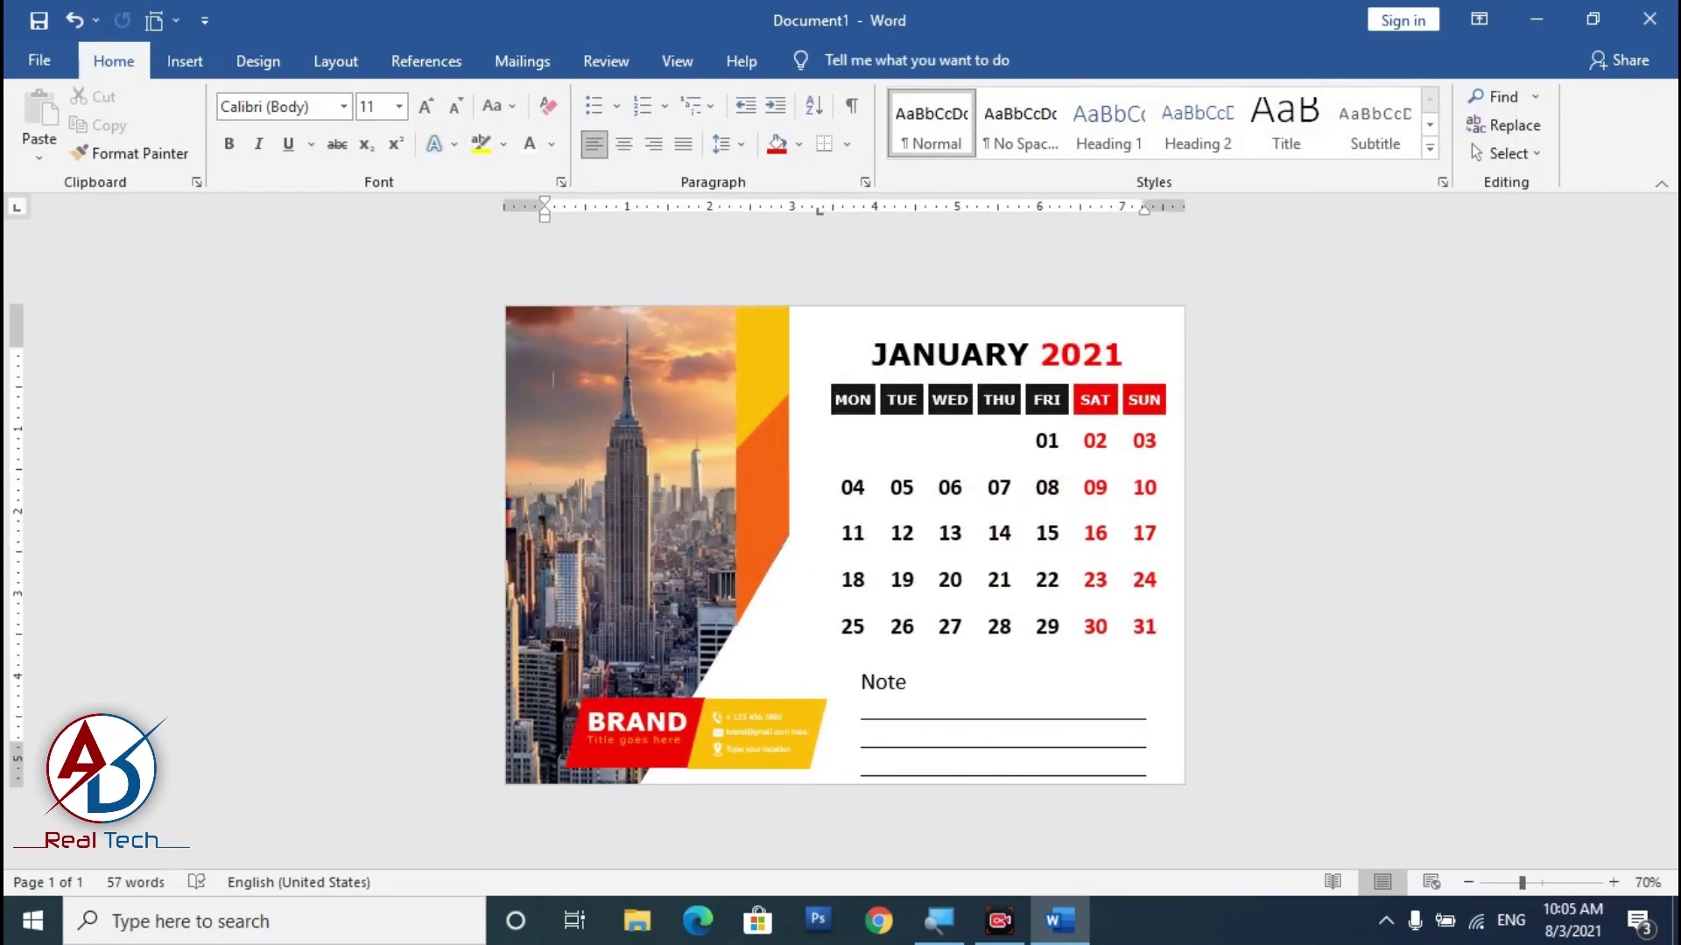
{"action": "left_click", "coordinate": [1163, 776]}
{"action": "left_click_drag", "start_coordinate": [1162, 777], "coordinate": [869, 786]}
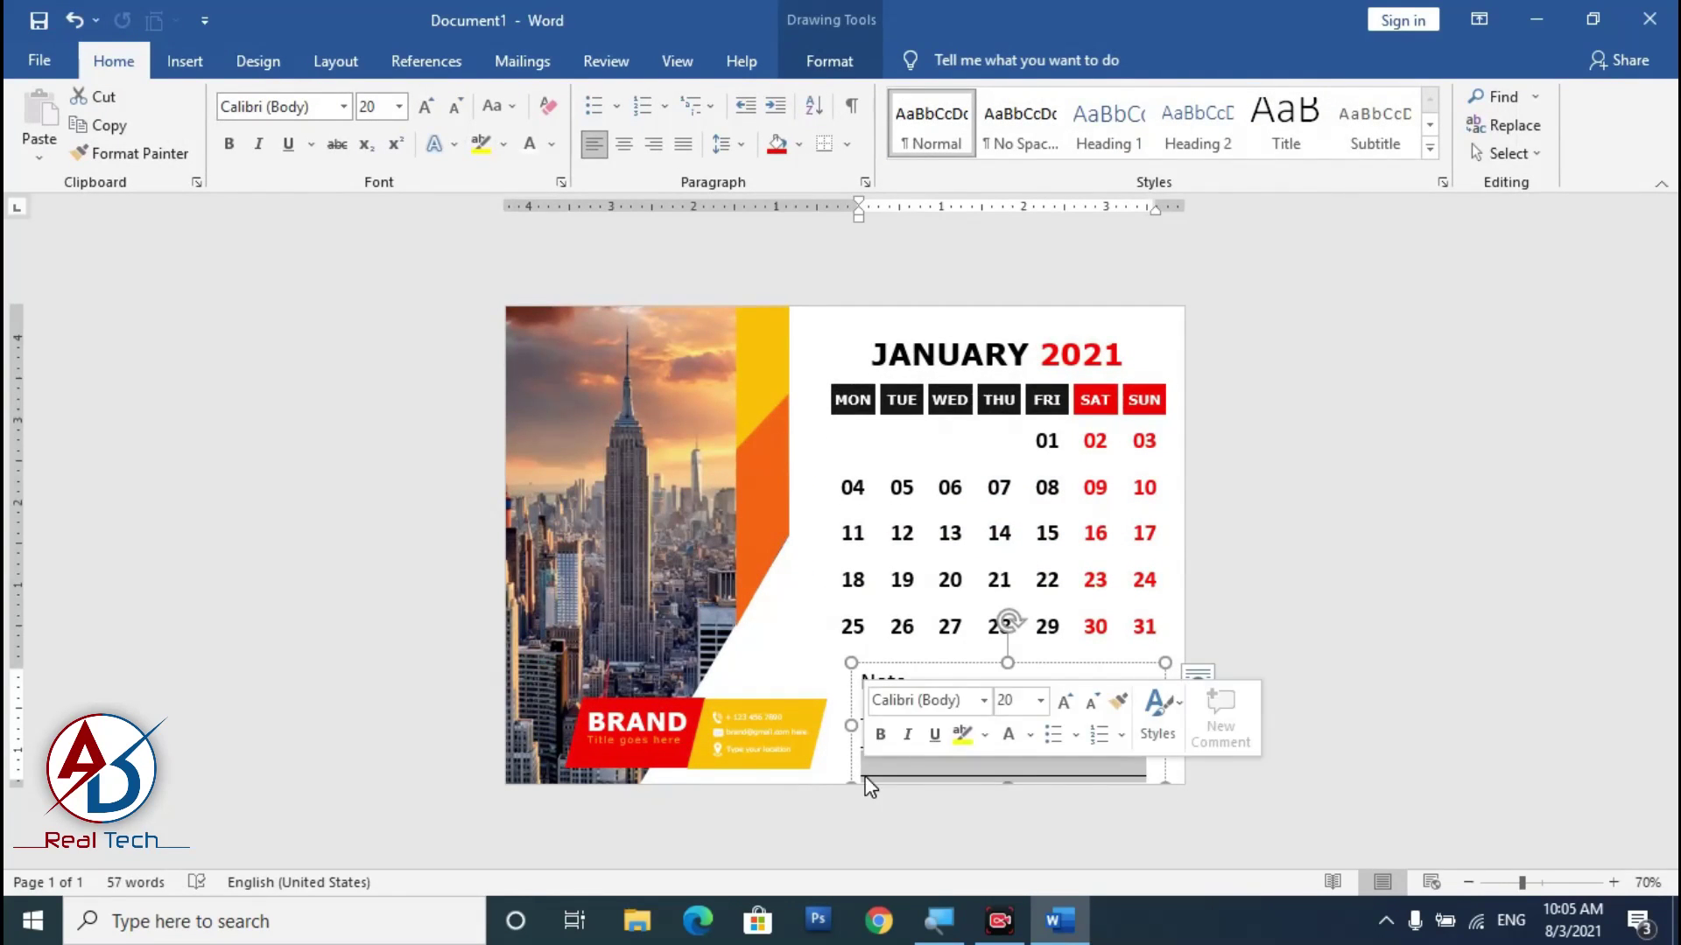
{"action": "key", "text": "ctrl+z"}
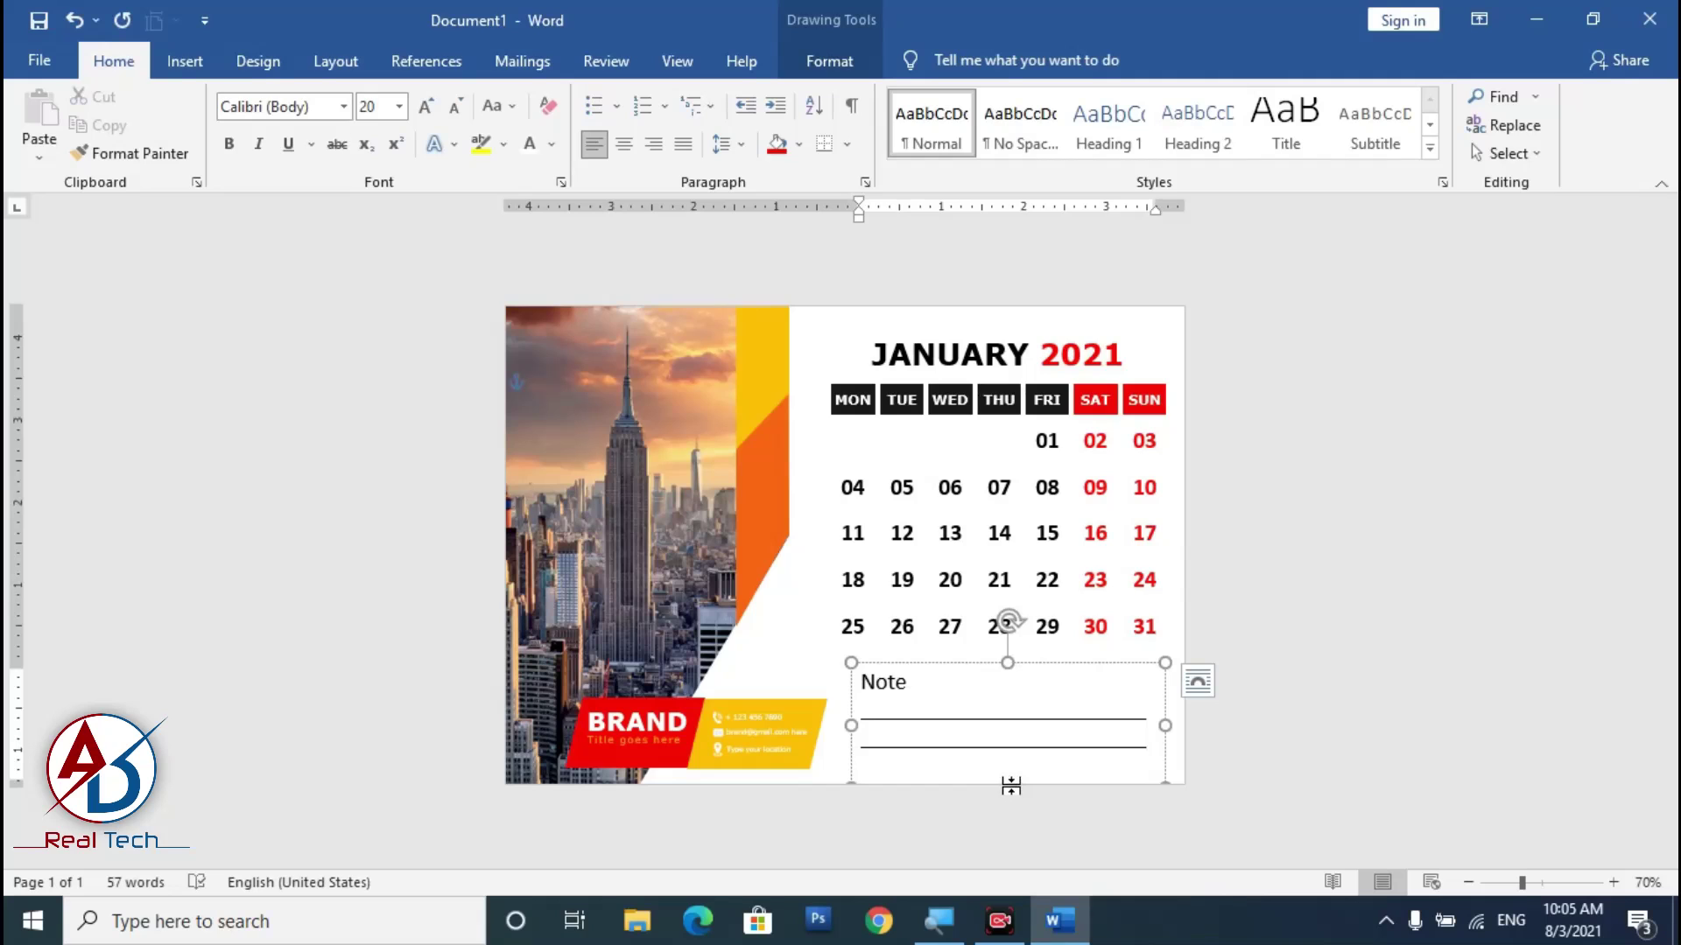
{"action": "left_click_drag", "start_coordinate": [1010, 786], "coordinate": [1011, 759]}
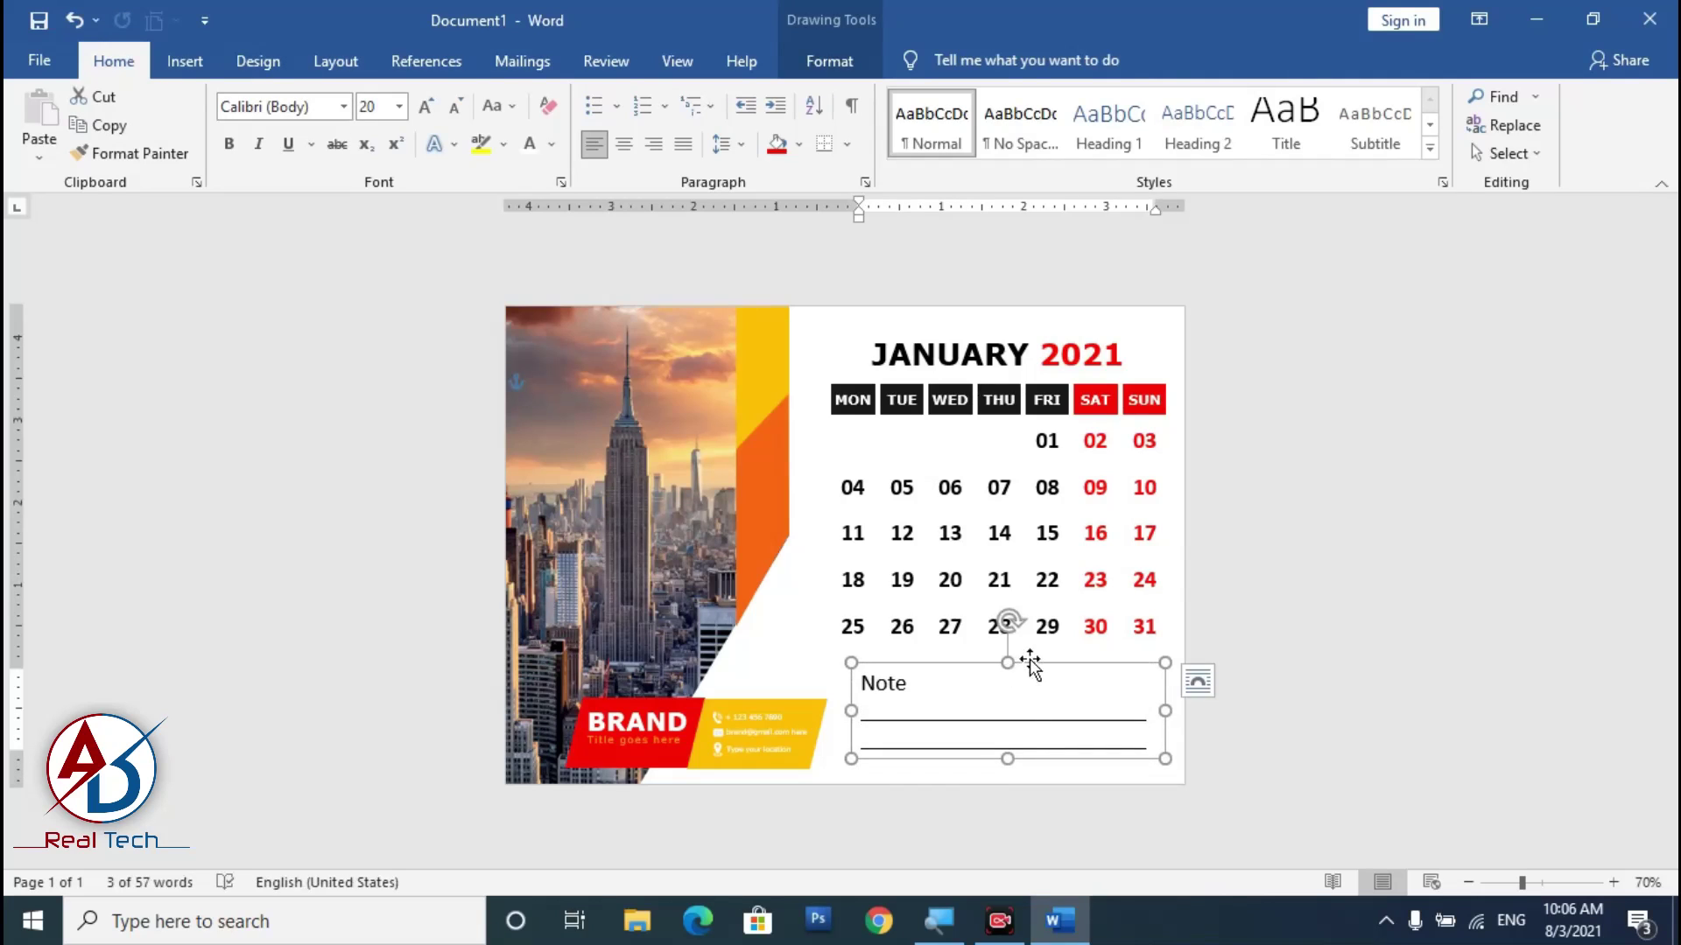
{"action": "left_click_drag", "start_coordinate": [1031, 667], "coordinate": [1020, 675]}
{"action": "left_click", "coordinate": [875, 613]}
{"action": "scroll", "coordinate": [864, 600], "scroll_direction": "down", "scroll_amount": 1, "text": "ctrl"}
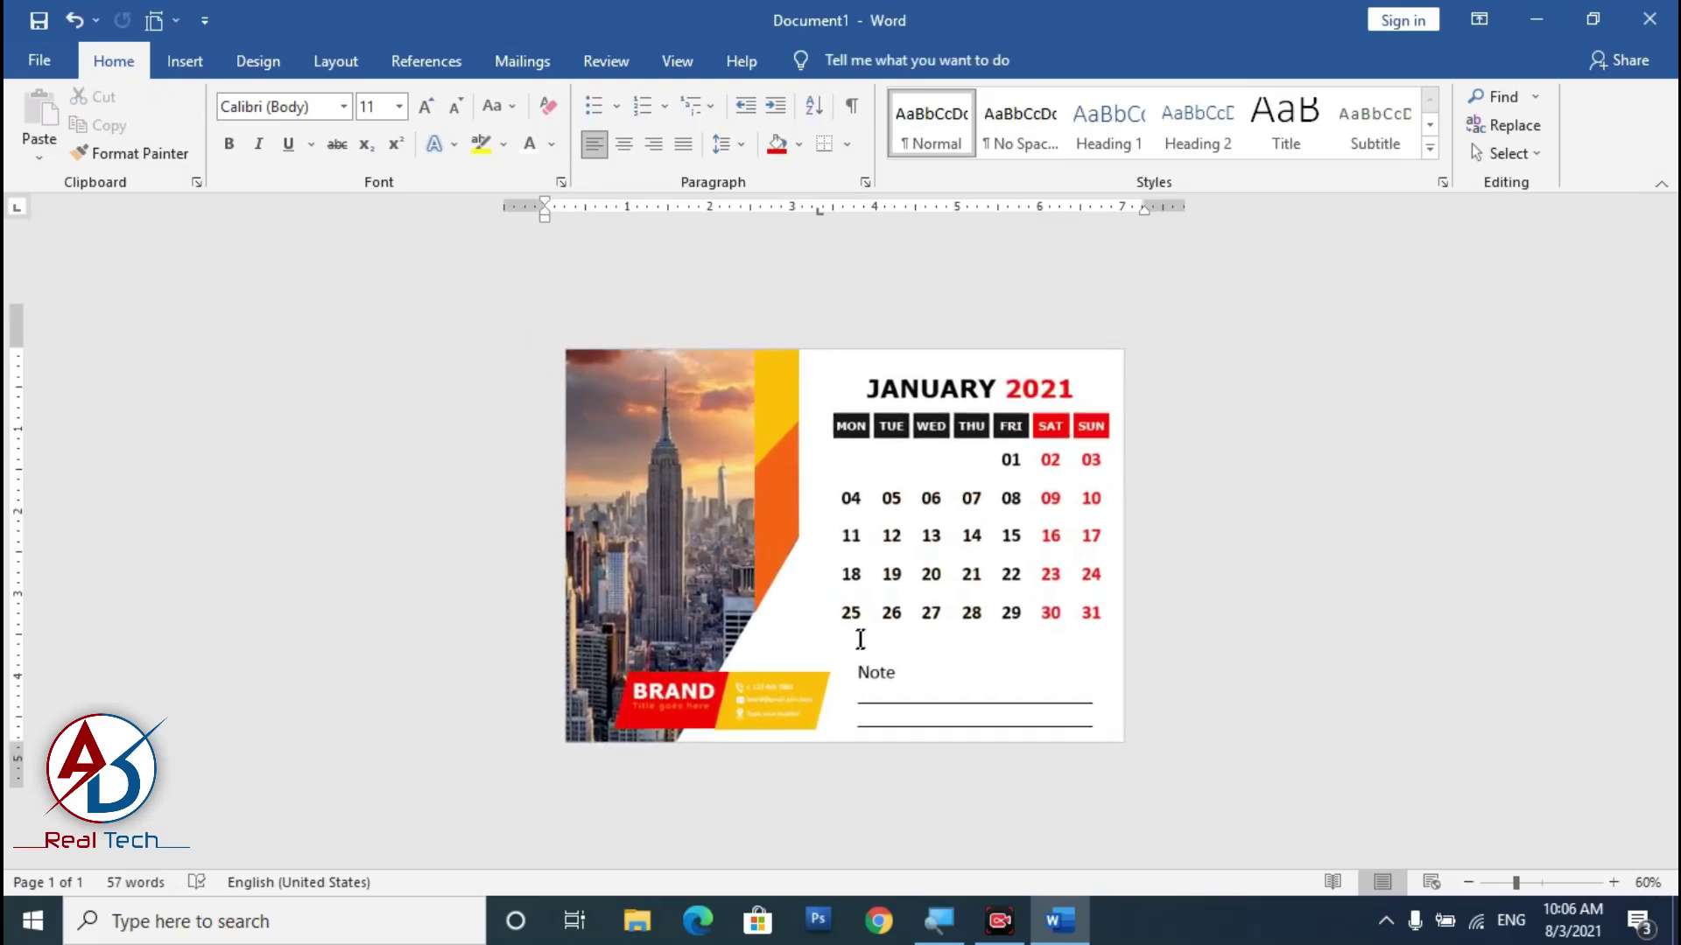